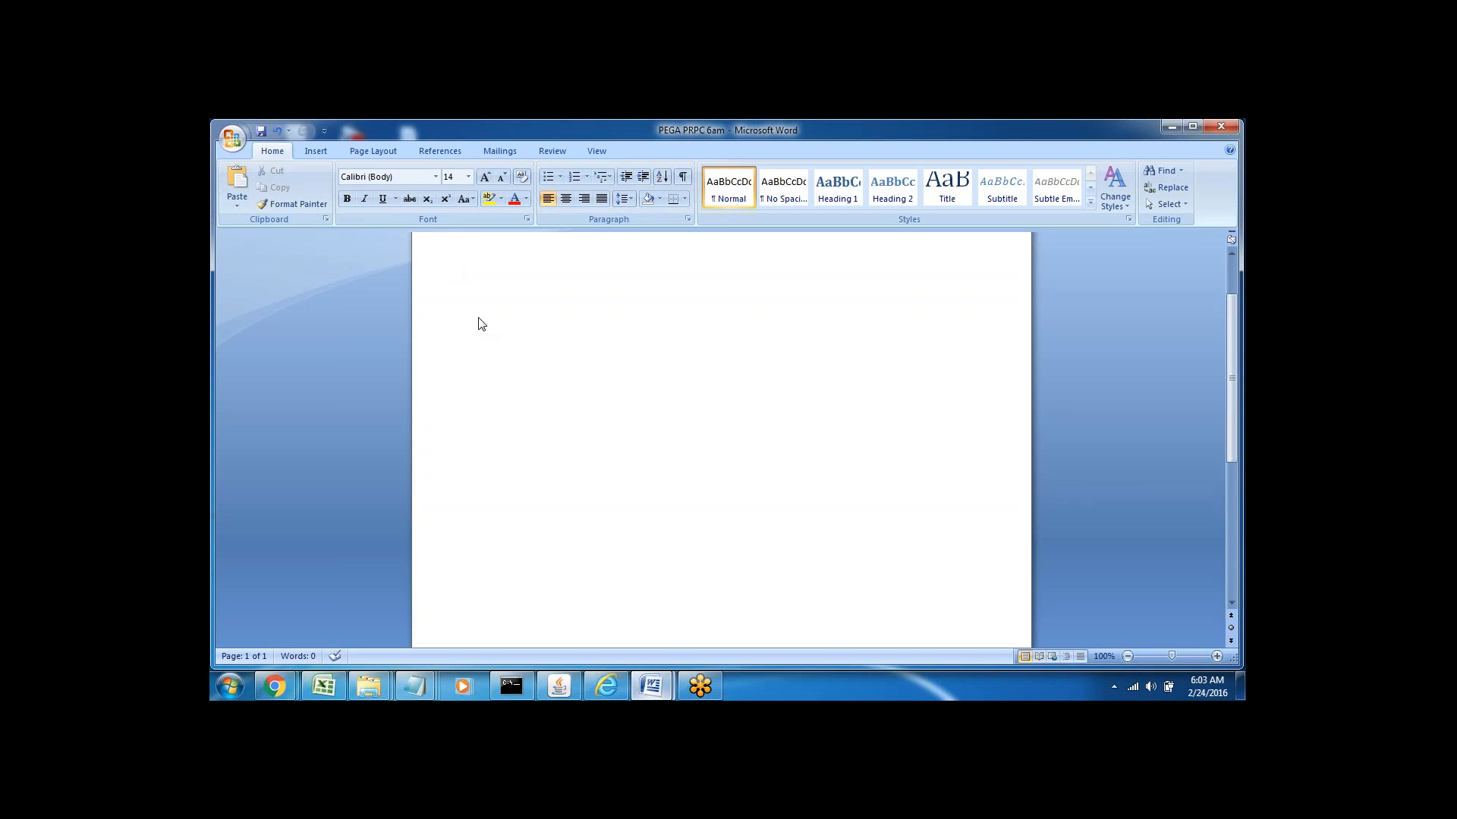
Type the heading 'Application Setup--' and start a new line below it
{"action": "type", "text": "Application Setup"}
{"action": "type", "text": "--"}
{"action": "key", "text": "Return"}
{"action": "key", "text": "shift+Up"}
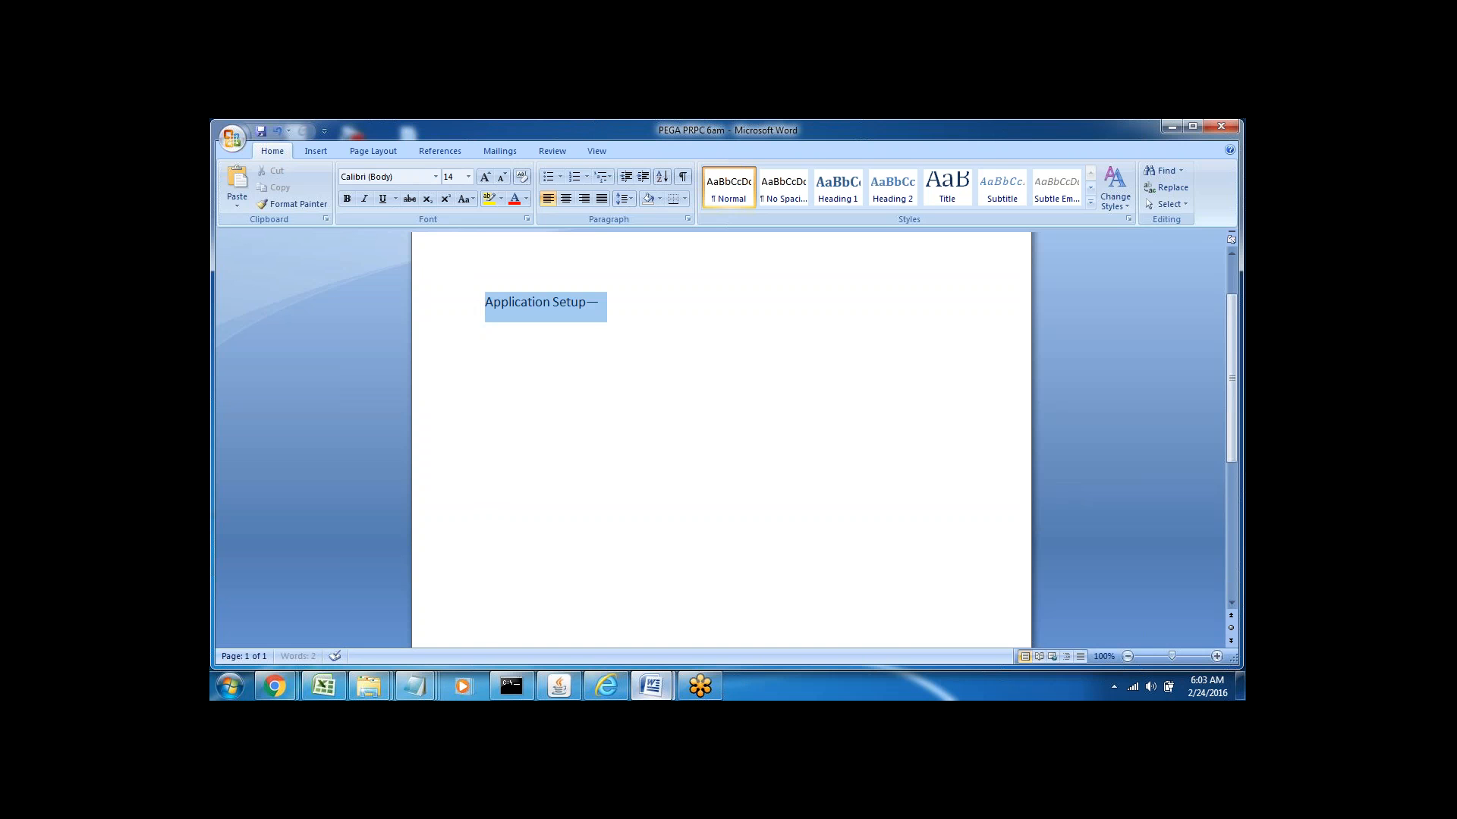
{"action": "left_click", "coordinate": [485, 361]}
{"action": "left_click", "coordinate": [487, 348]}
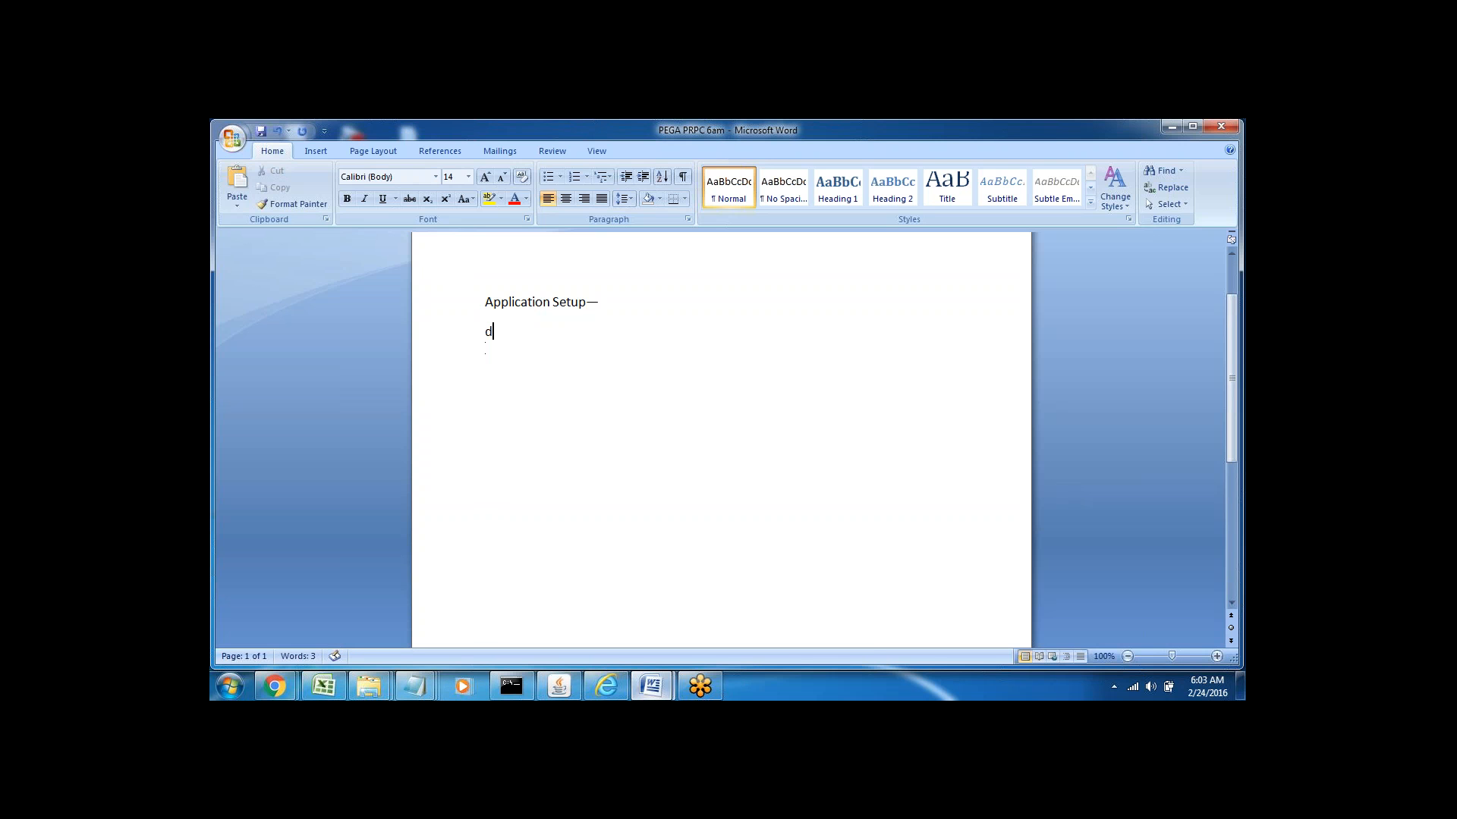
Add the administrator login e-mail and 'install' on separate lines
{"action": "key", "text": "Return"}
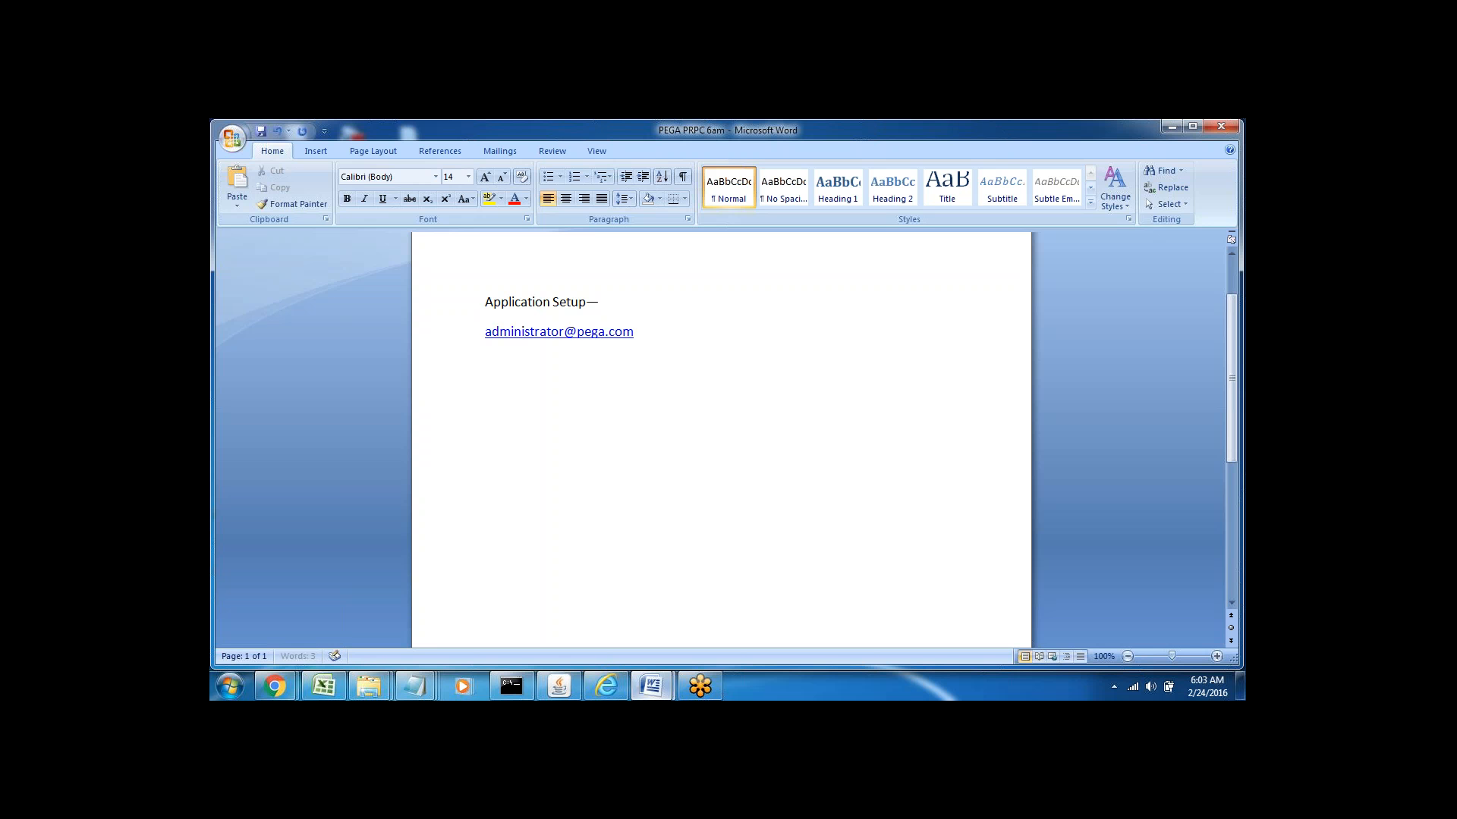
{"action": "type", "text": "install"}
{"action": "key", "text": "Return"}
Add an 'Application Menu' line below 'install'
{"action": "left_click", "coordinate": [450, 339]}
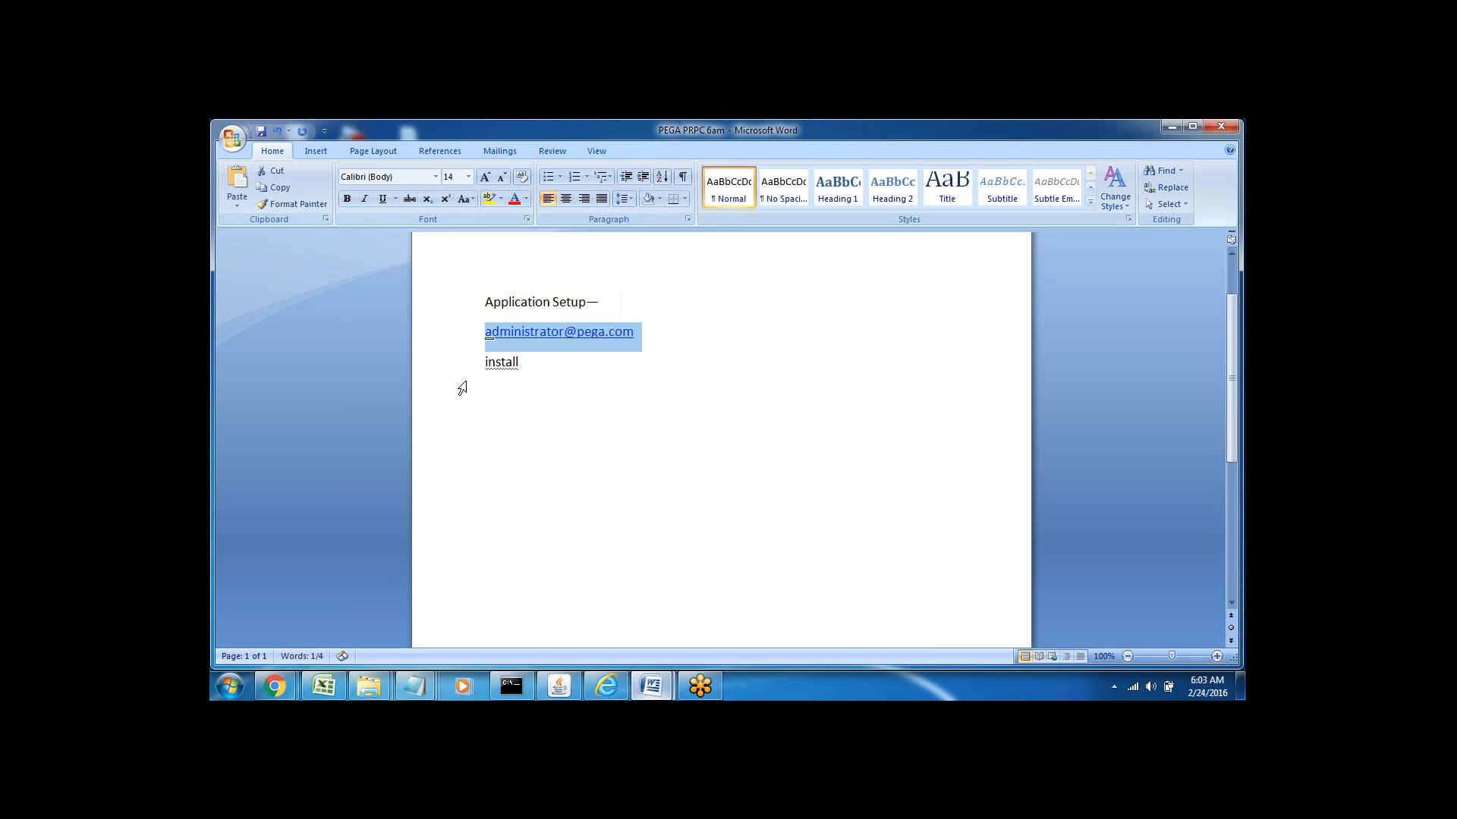
{"action": "left_click", "coordinate": [449, 374]}
{"action": "left_click", "coordinate": [520, 362]}
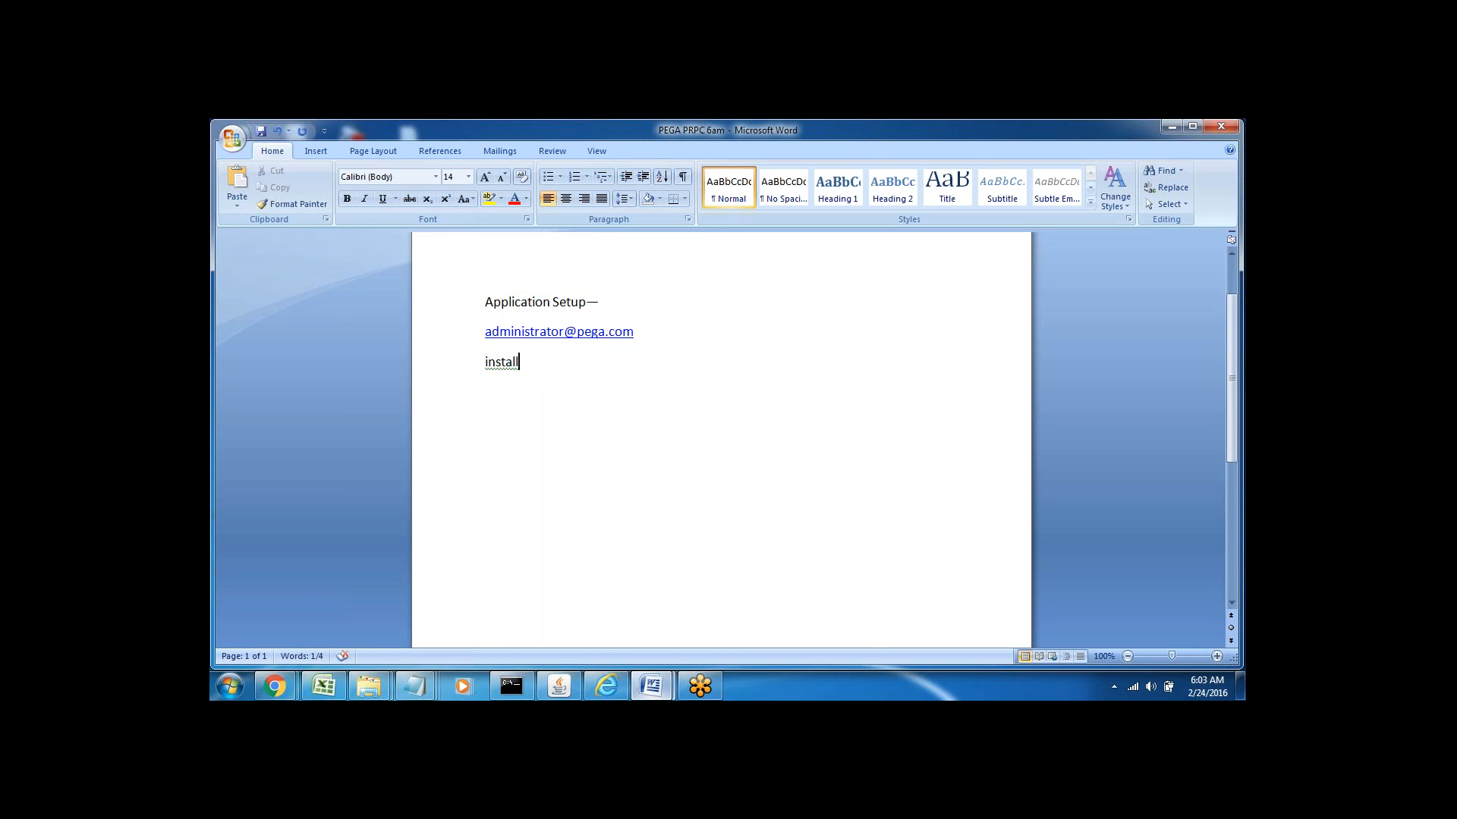
{"action": "key", "text": "Return"}
{"action": "type", "text": "Application Menu"}
{"action": "key", "text": "shift+Home"}
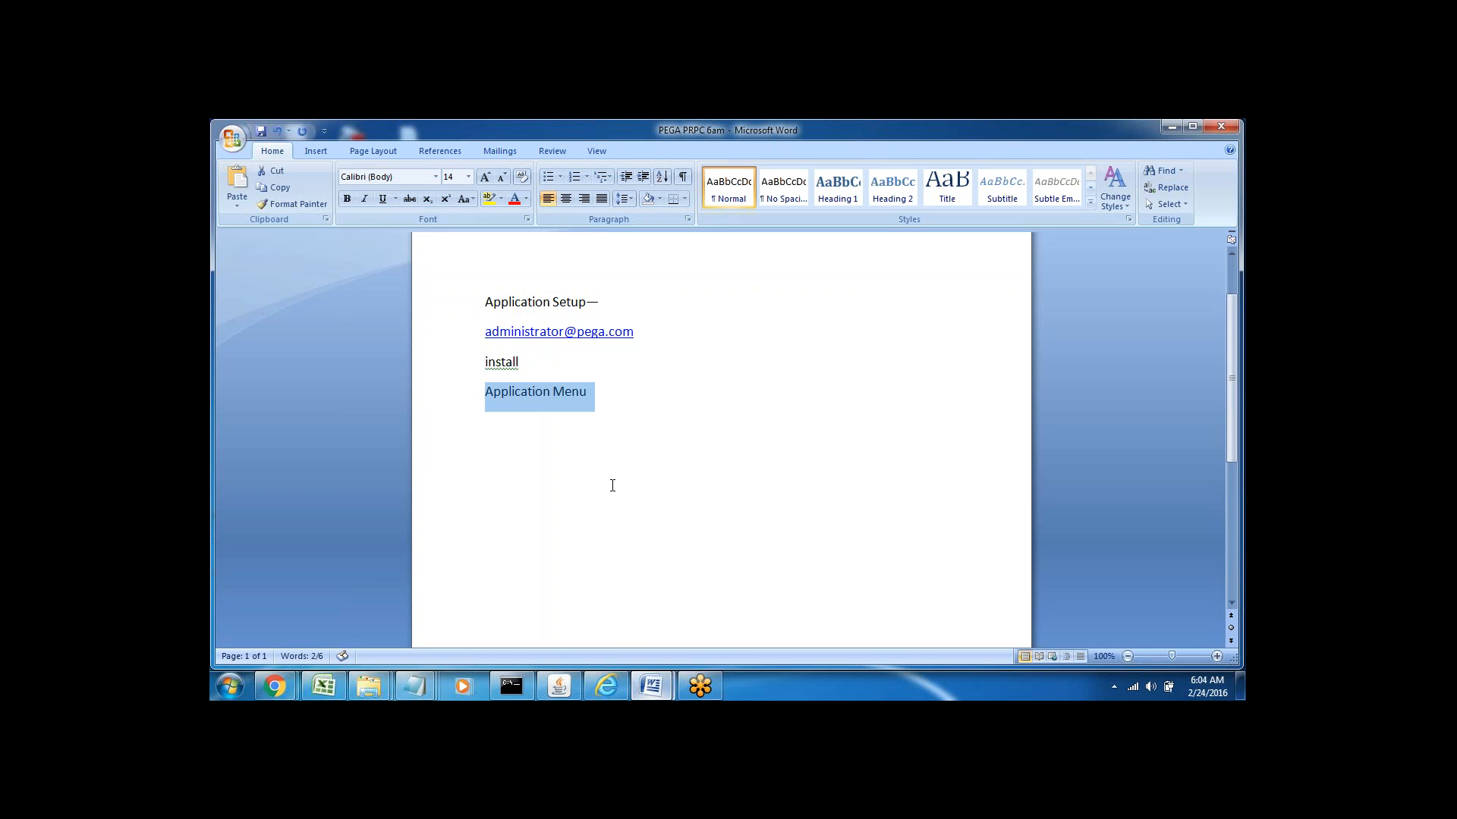
On the Pega 7 login page, fill in the saved administrator user name
{"action": "left_click", "coordinate": [606, 686]}
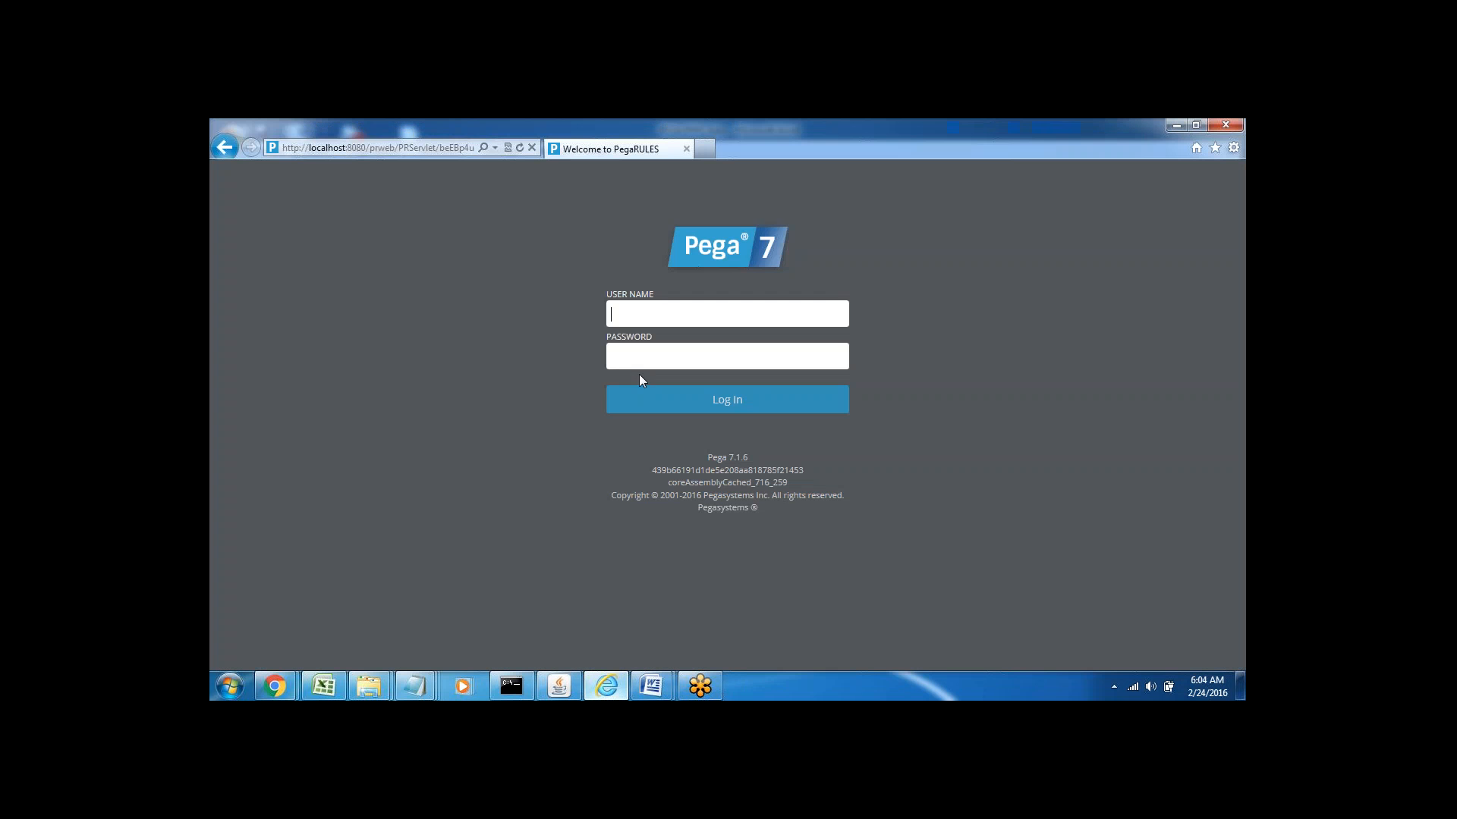
{"action": "left_click", "coordinate": [627, 312]}
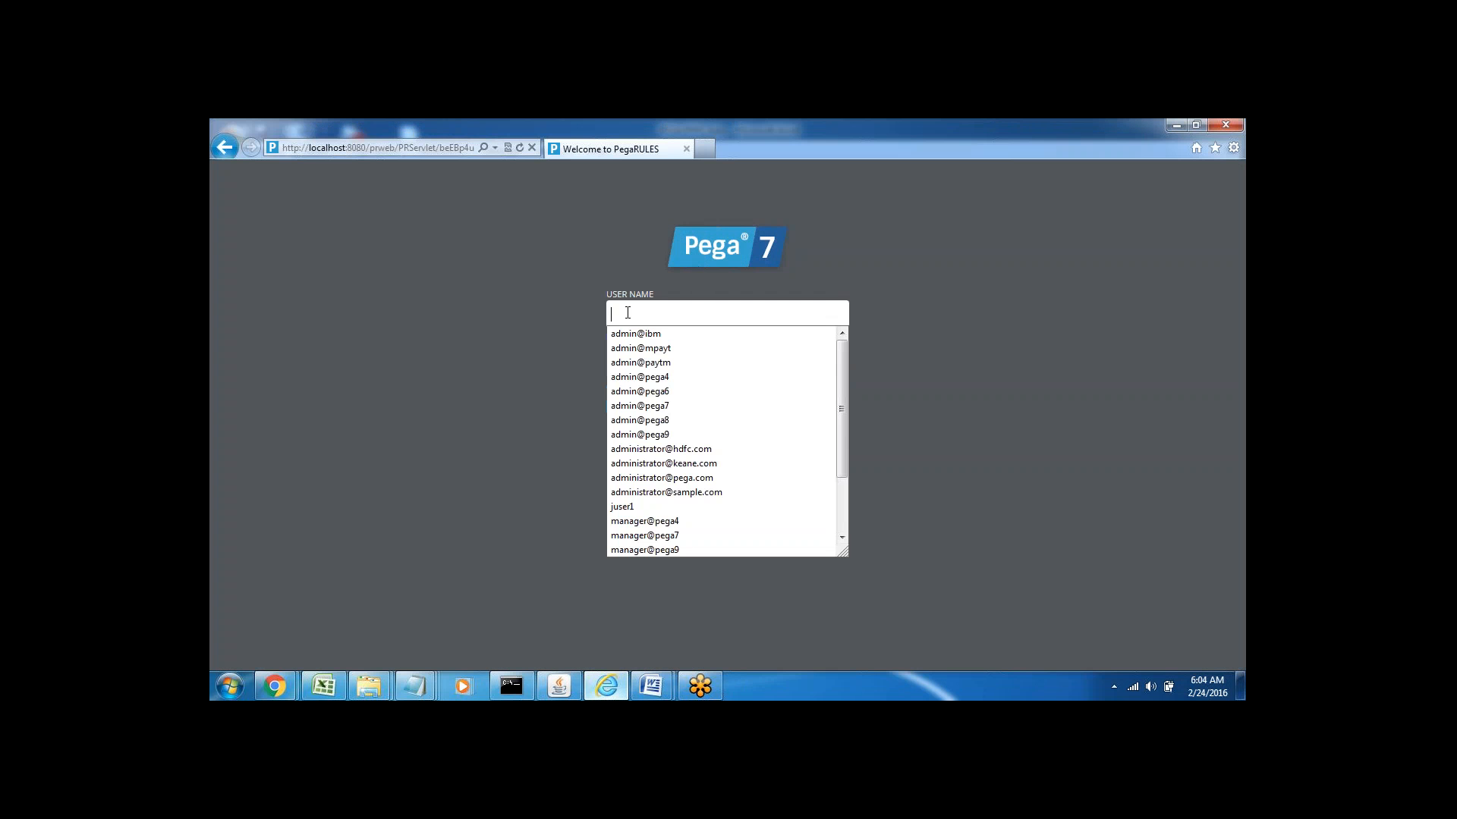
{"action": "type", "text": "ad"}
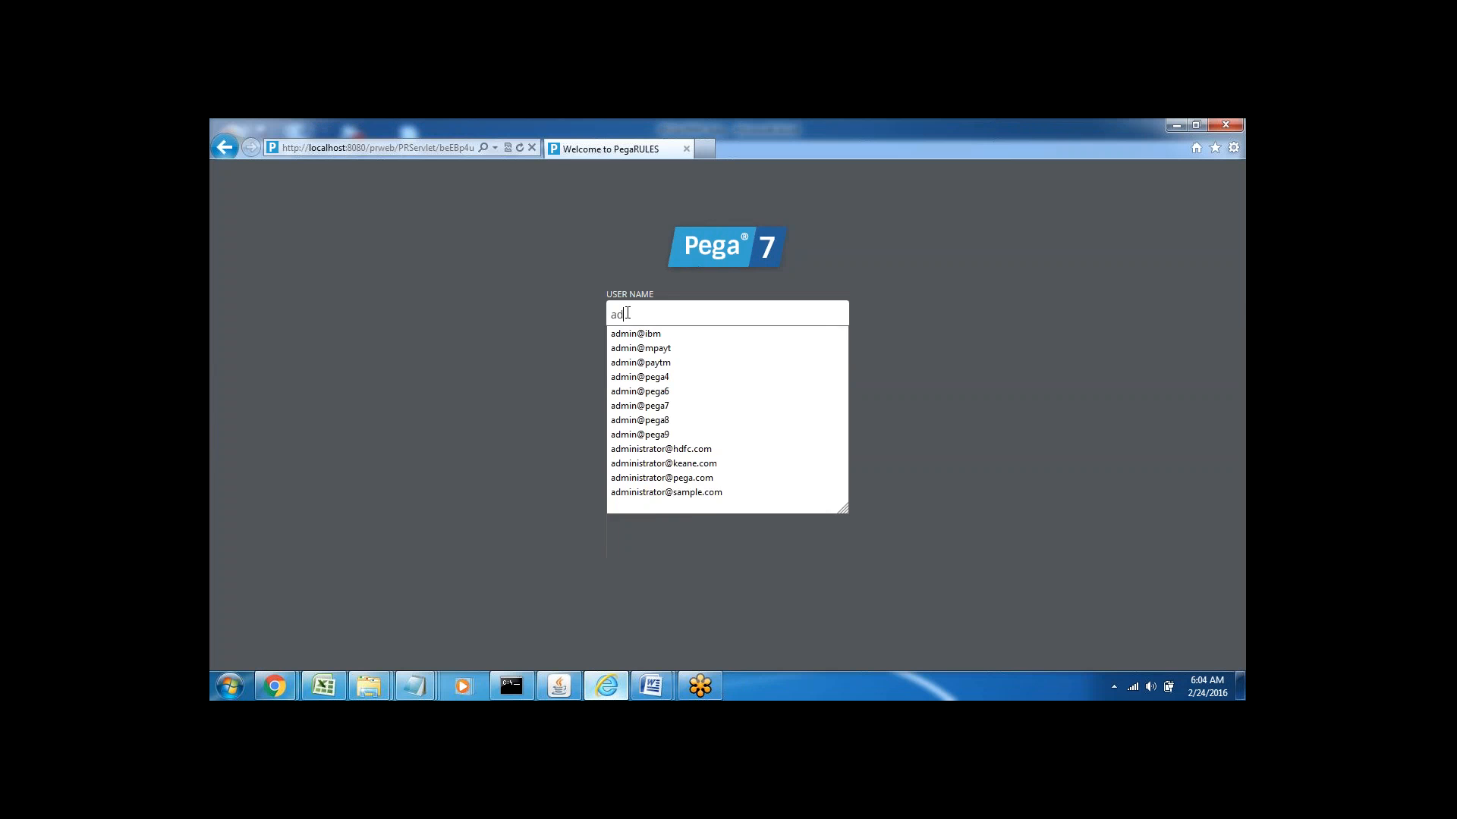
{"action": "left_click", "coordinate": [672, 476]}
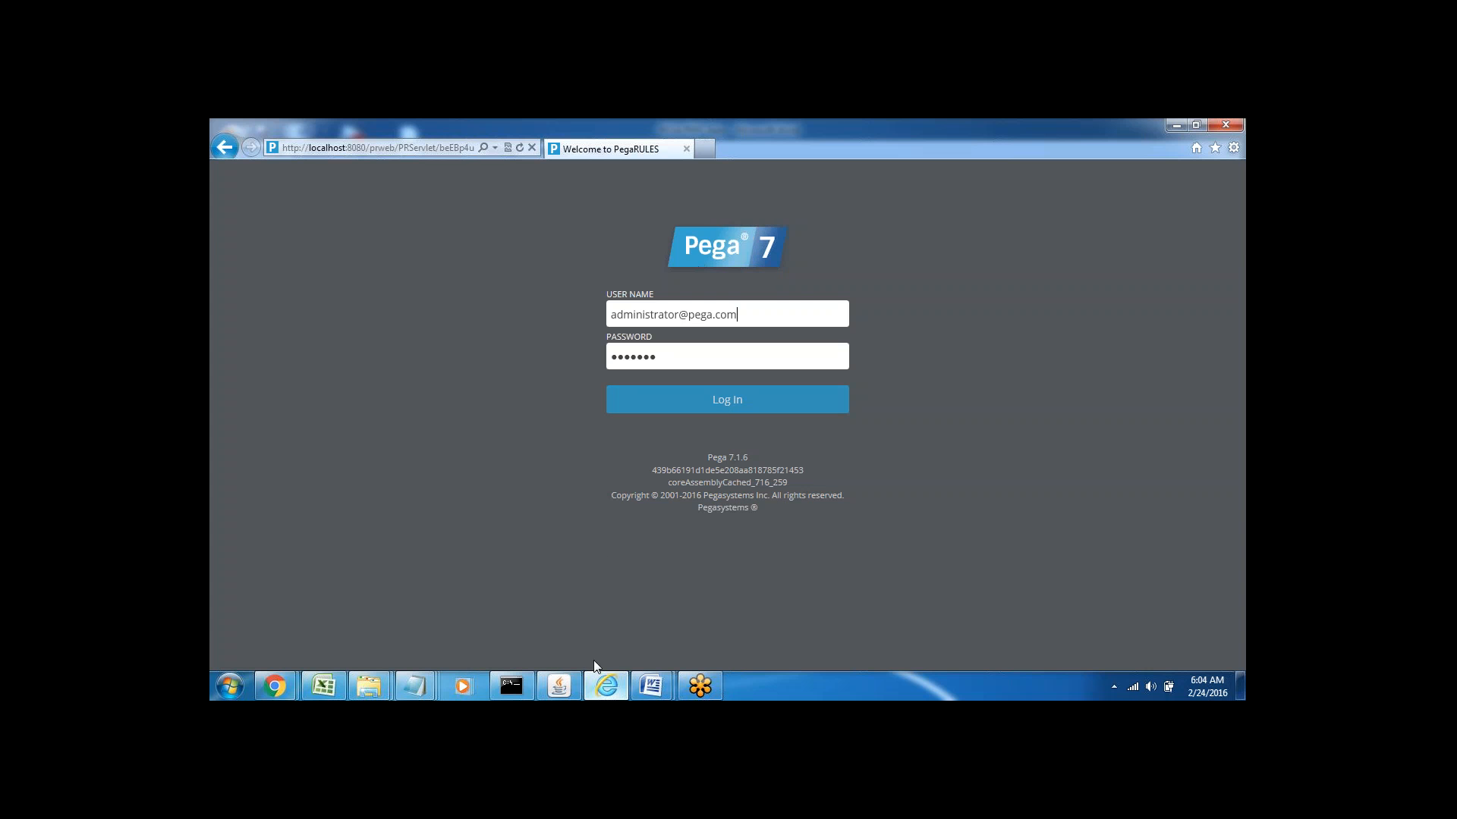
Minimize the PRPC startup console and the embedded application server windows
{"action": "left_click", "coordinate": [516, 697]}
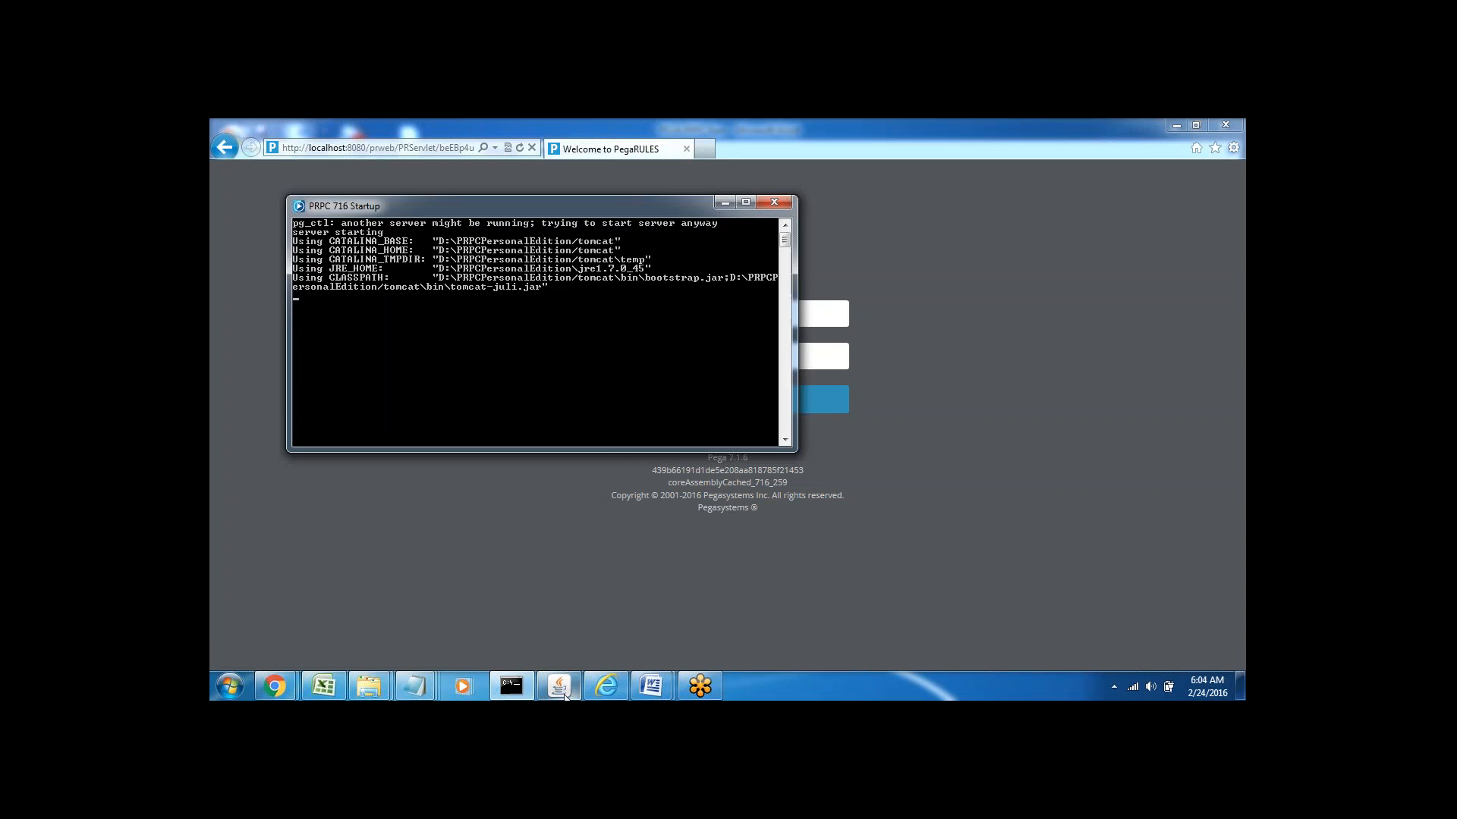
{"action": "left_click", "coordinate": [562, 693]}
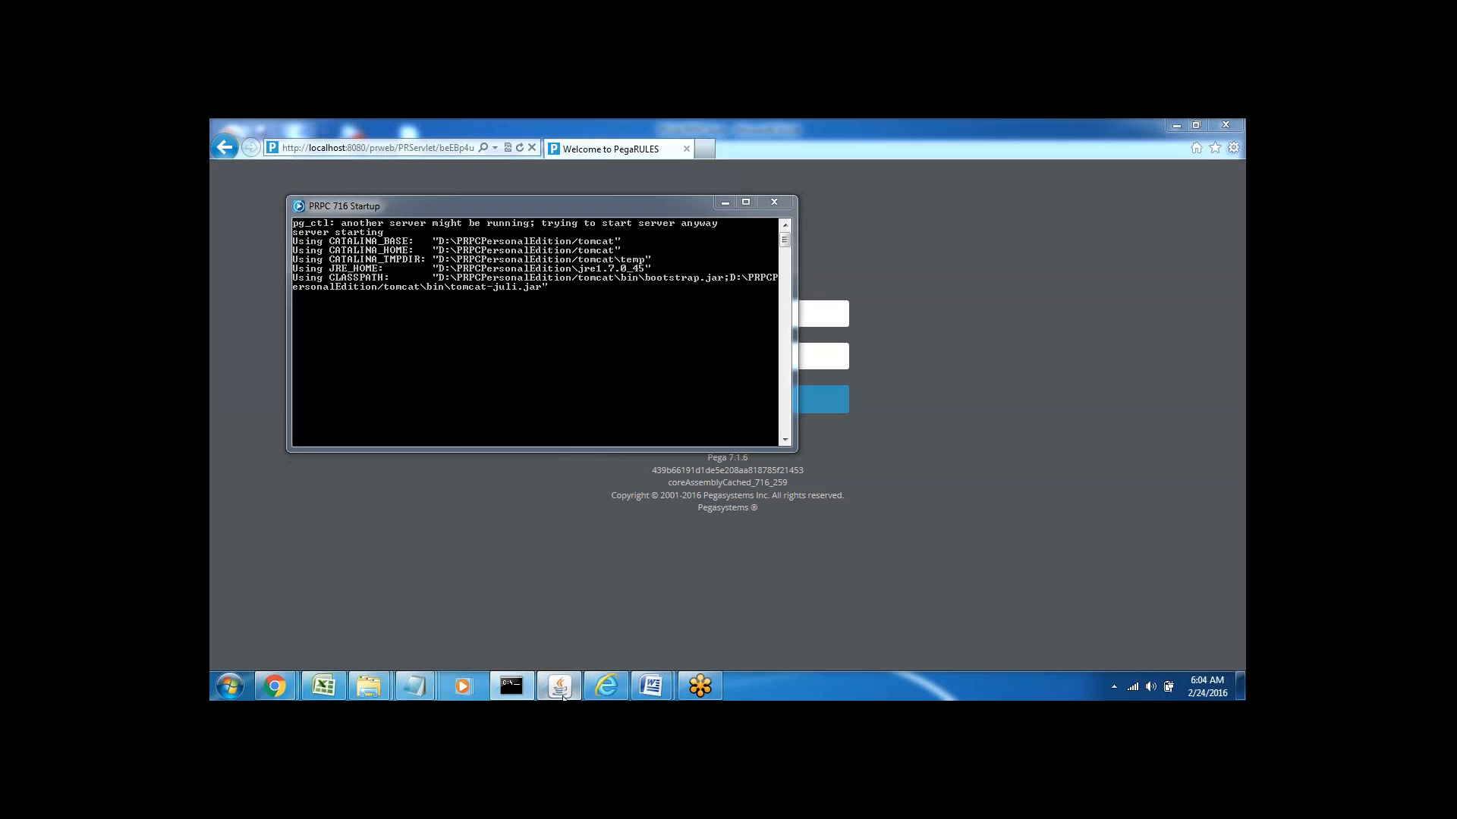
{"action": "left_click", "coordinate": [726, 202]}
{"action": "left_click", "coordinate": [743, 221]}
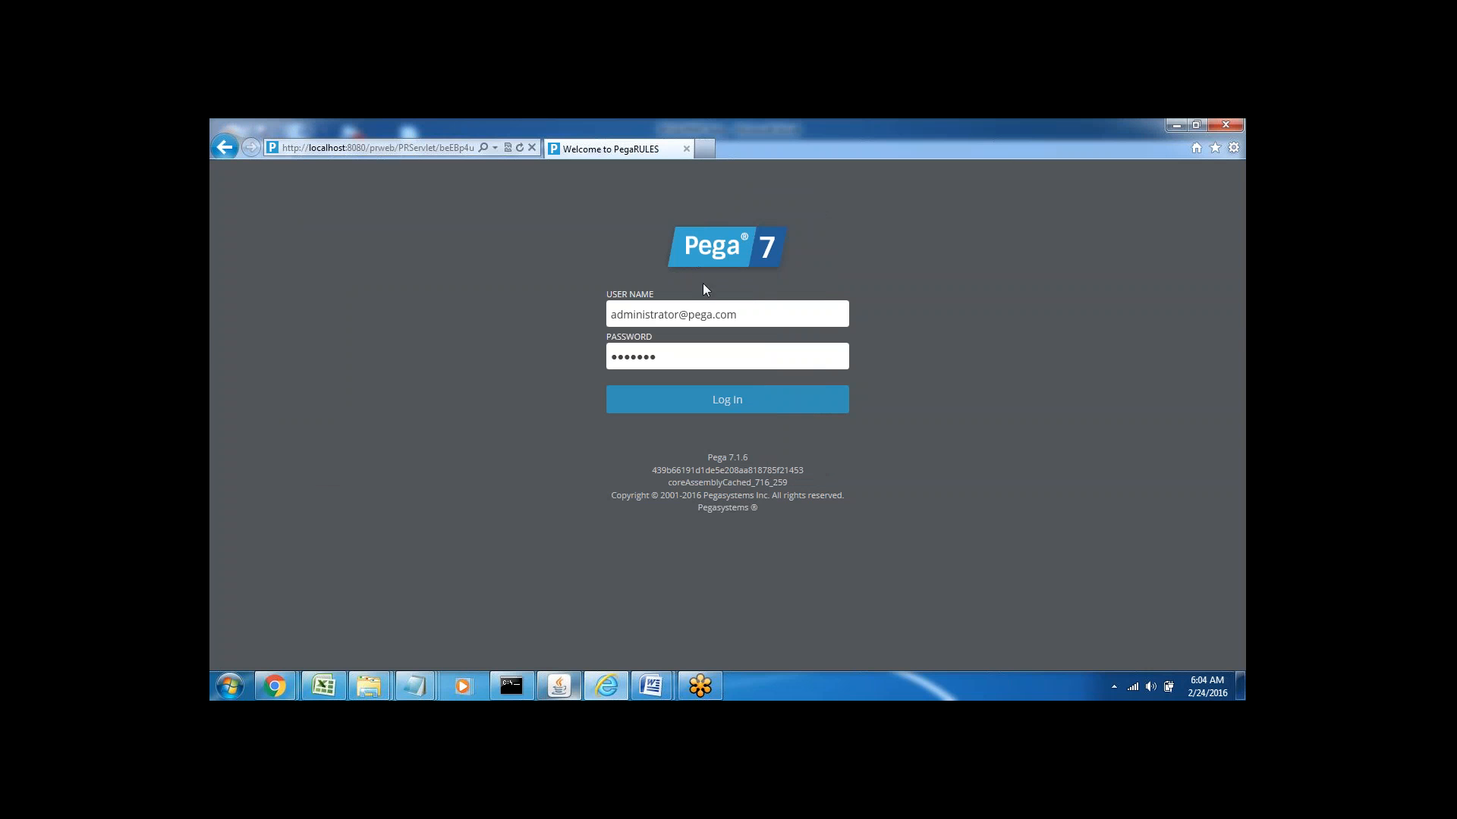
Submit the administrator login, then return to the Word notes after 'Application Menu'
{"action": "left_click", "coordinate": [725, 409]}
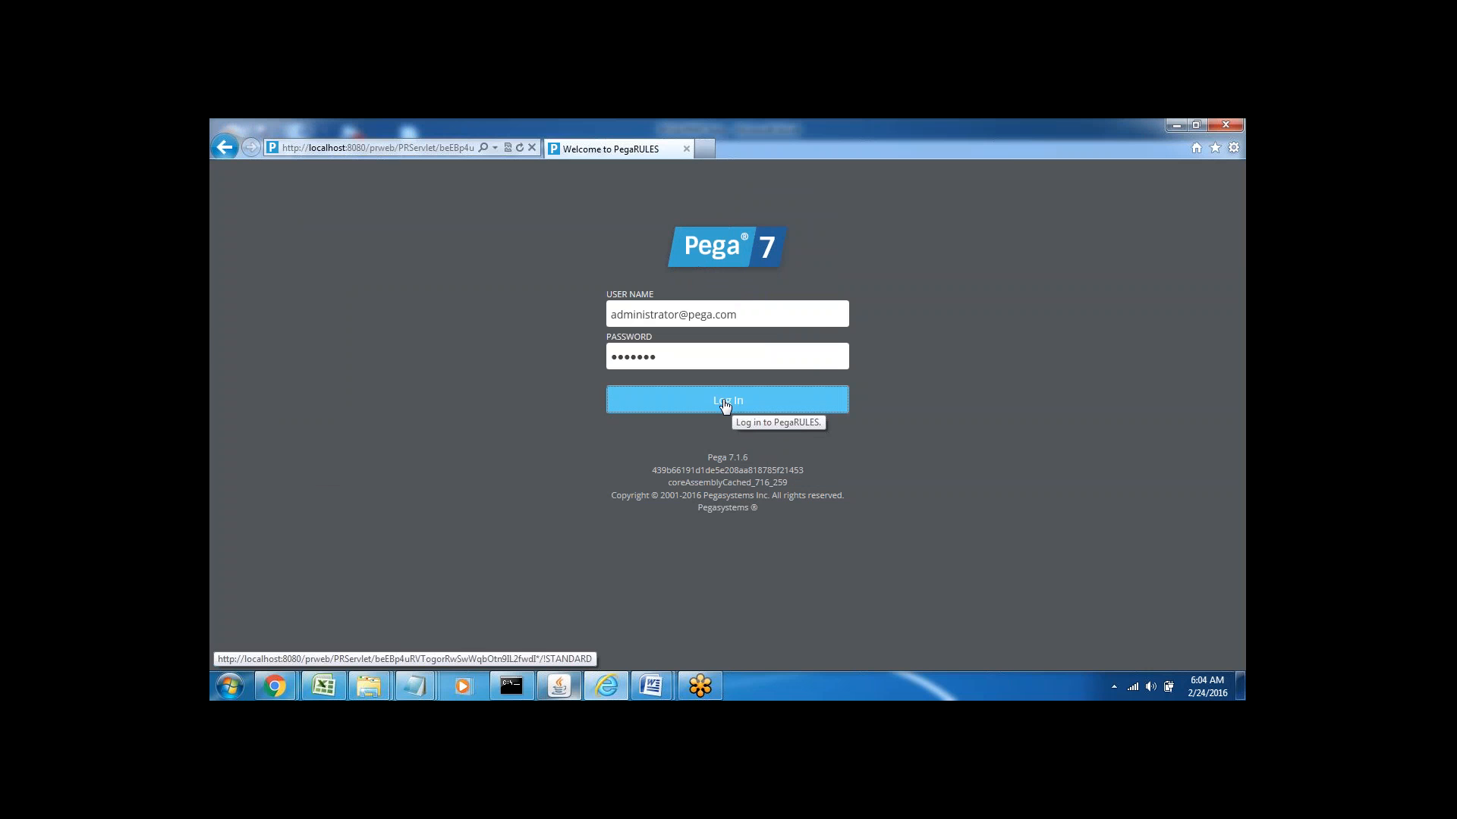
{"action": "left_click", "coordinate": [724, 406]}
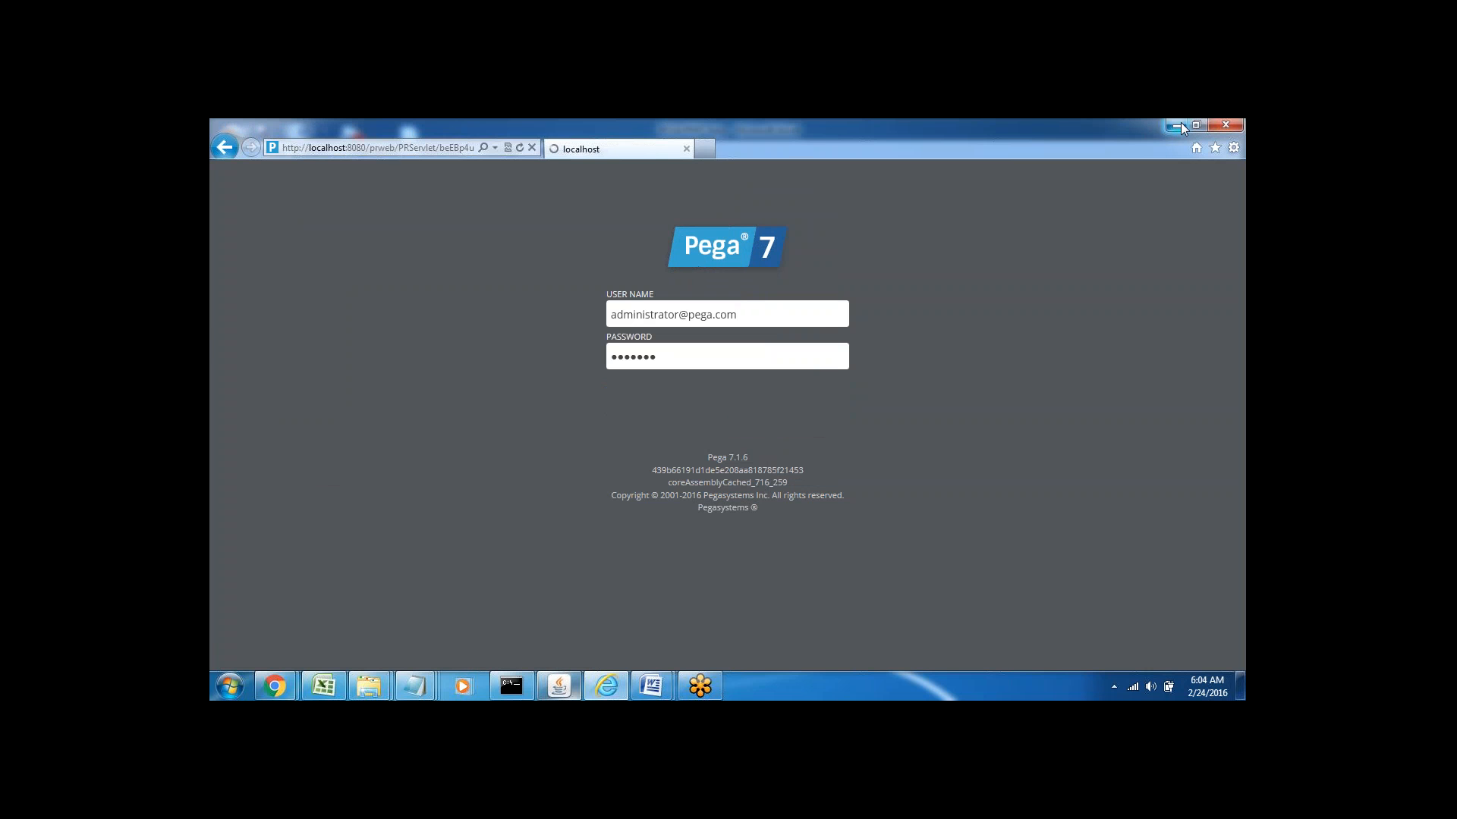
{"action": "left_click", "coordinate": [1176, 124]}
{"action": "left_click", "coordinate": [608, 393]}
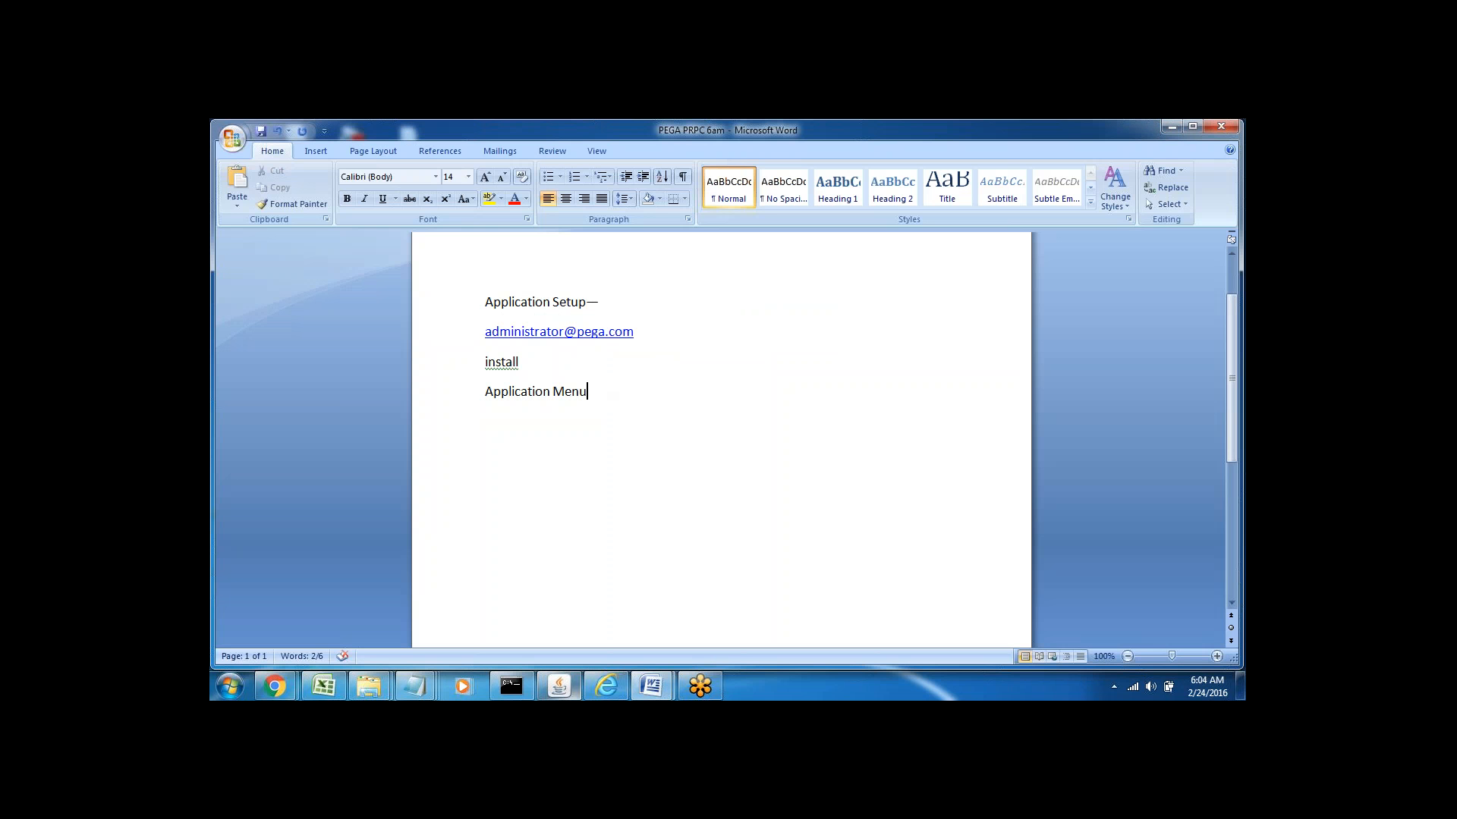
Add a 'DCO Tool ----> Application Express' line below Application Menu
{"action": "key", "text": "Return"}
{"action": "left_click", "coordinate": [455, 408]}
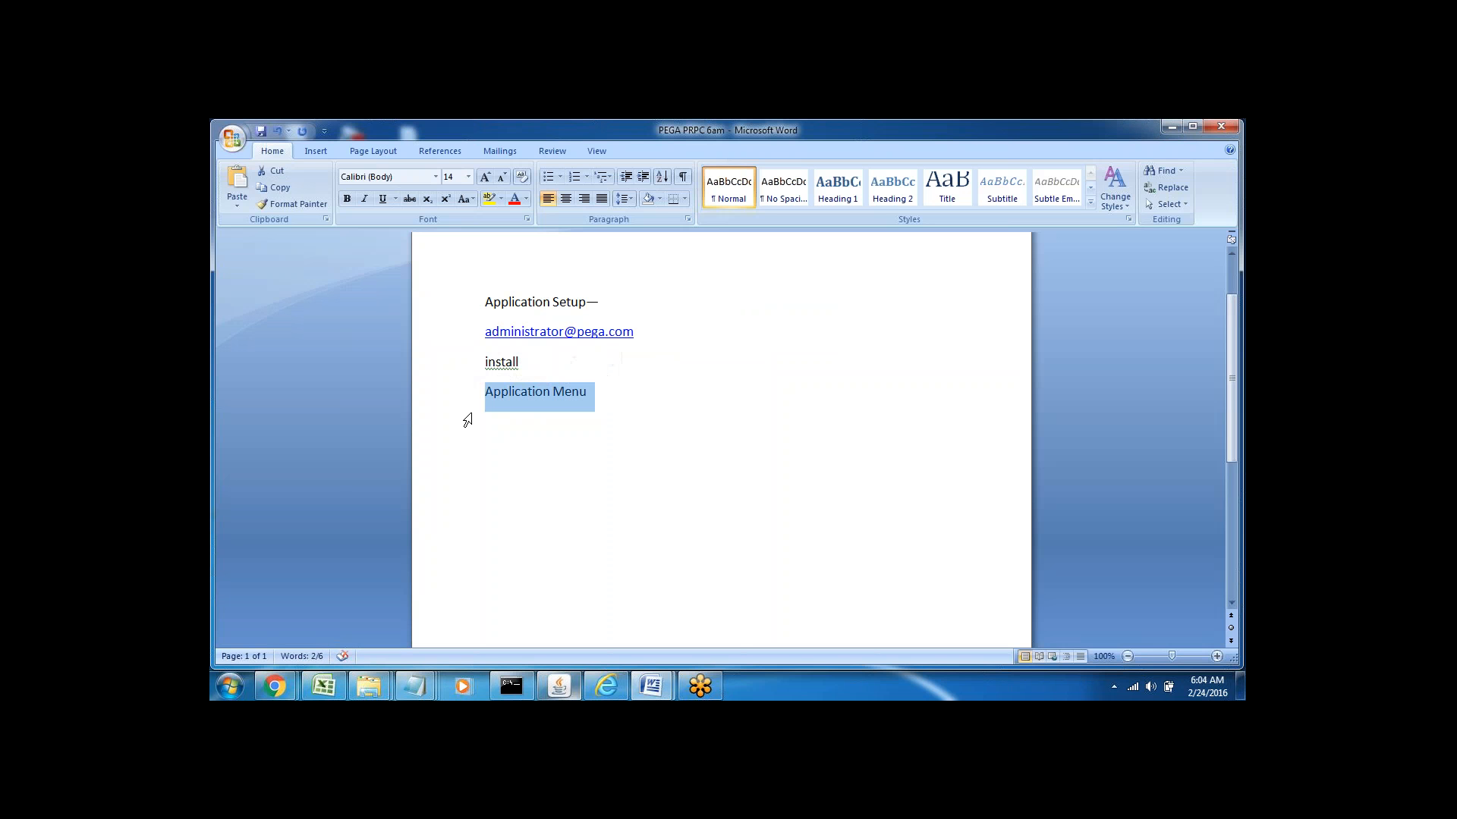
{"action": "left_click", "coordinate": [468, 419]}
{"action": "key", "text": "Return"}
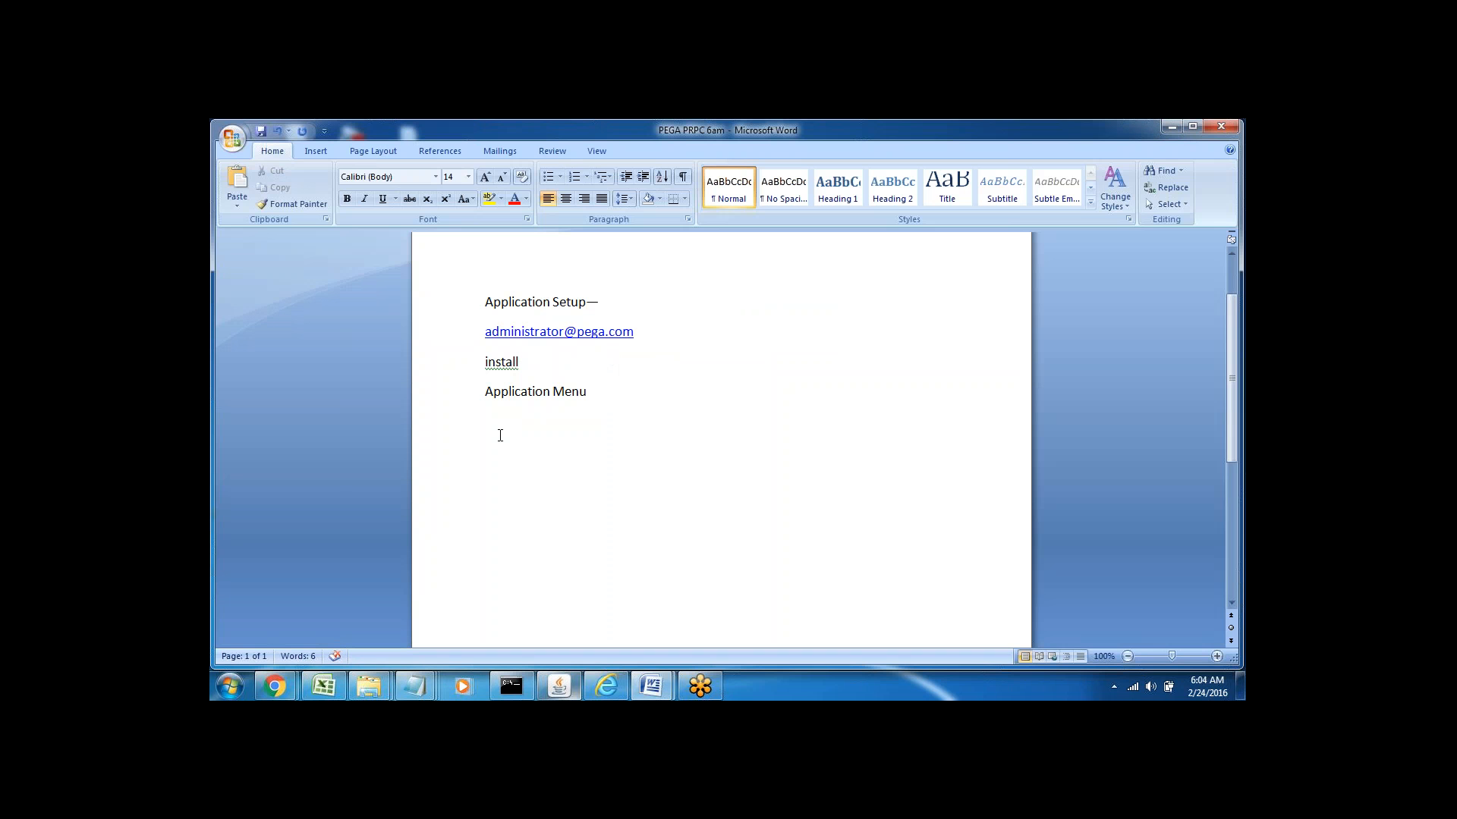
{"action": "type", "text": "DC"}
{"action": "type", "text": "O Too"}
{"action": "type", "text": "l ----"}
{"action": "type", "text": "> App"}
{"action": "type", "text": "lication"}
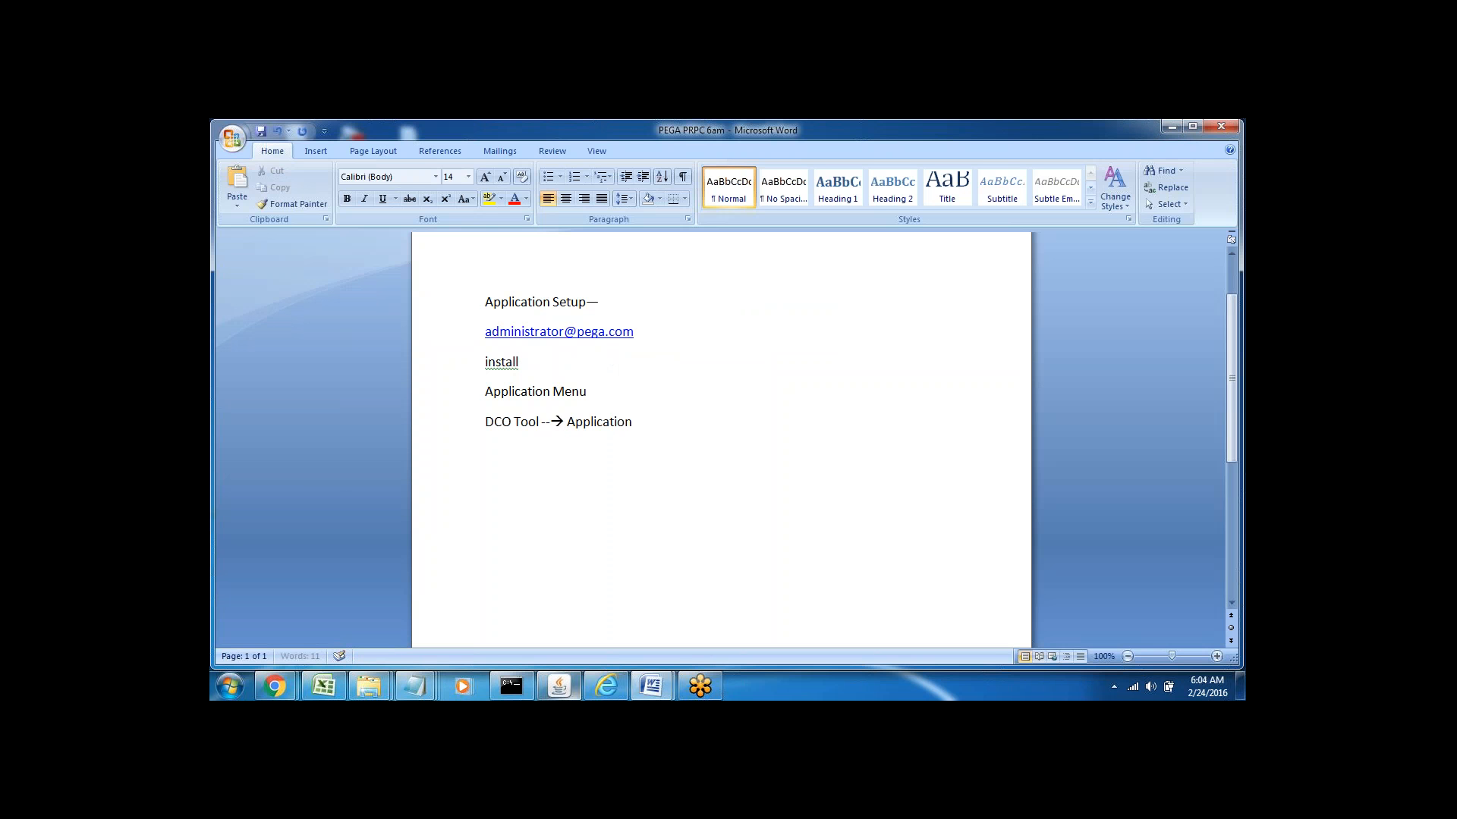
{"action": "type", "text": " Express"}
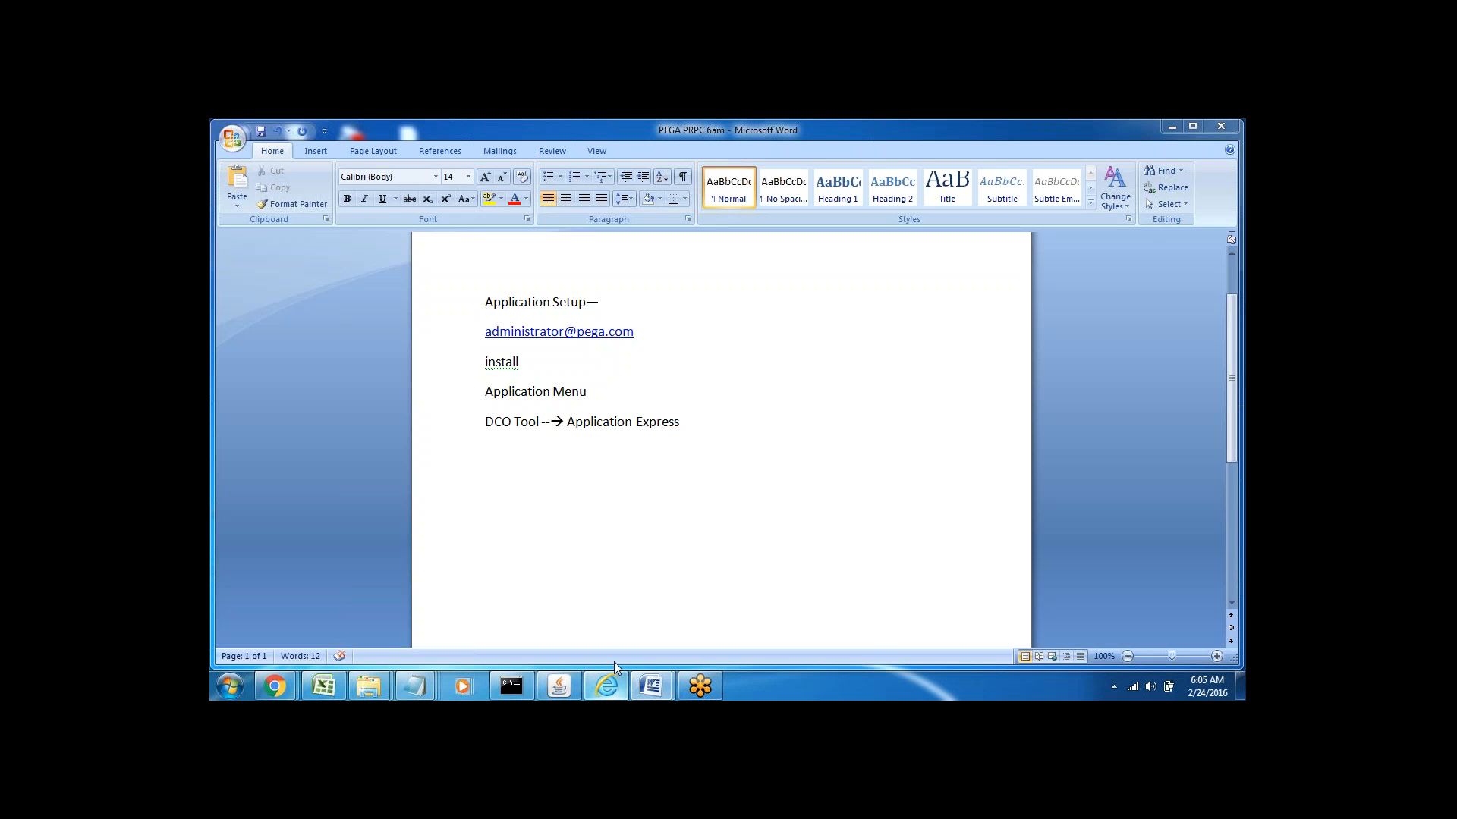
Extend the Application Menu line with '-New Application - Create New Application'
{"action": "double_click", "coordinate": [510, 393]}
{"action": "left_click", "coordinate": [590, 393]}
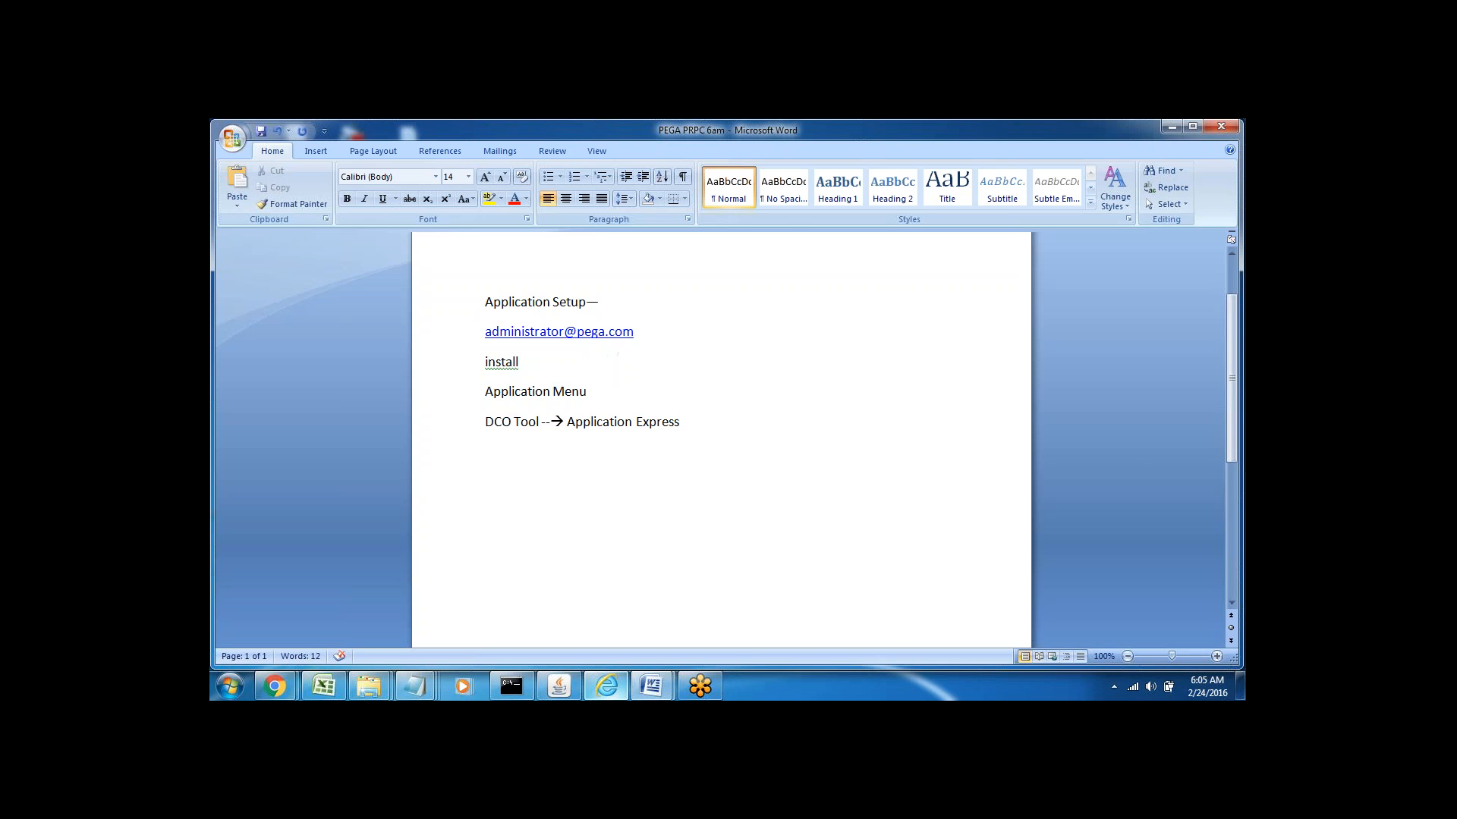
{"action": "left_click", "coordinate": [606, 687]}
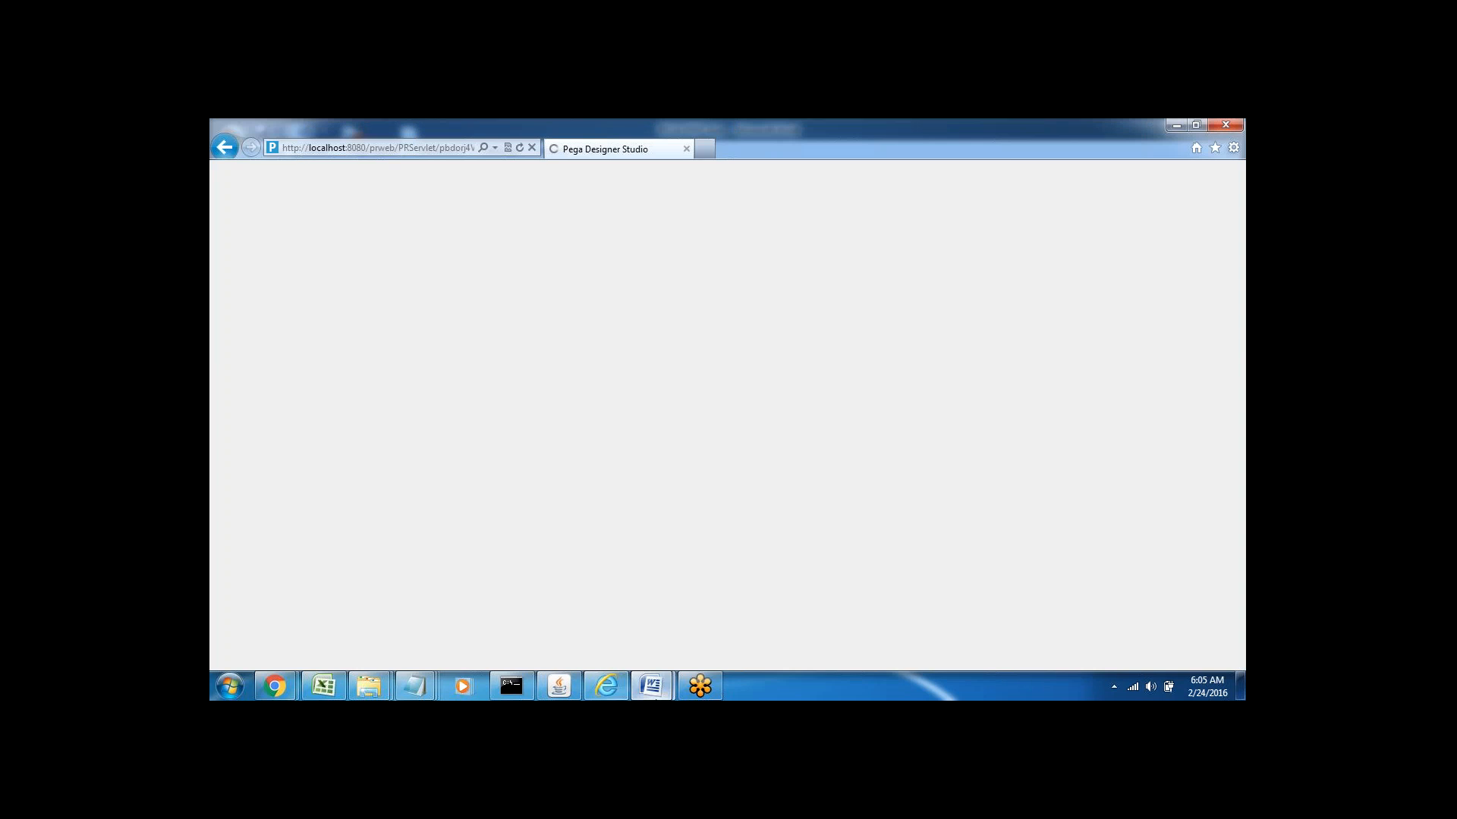
{"action": "left_click", "coordinate": [651, 687]}
{"action": "left_click", "coordinate": [571, 637]}
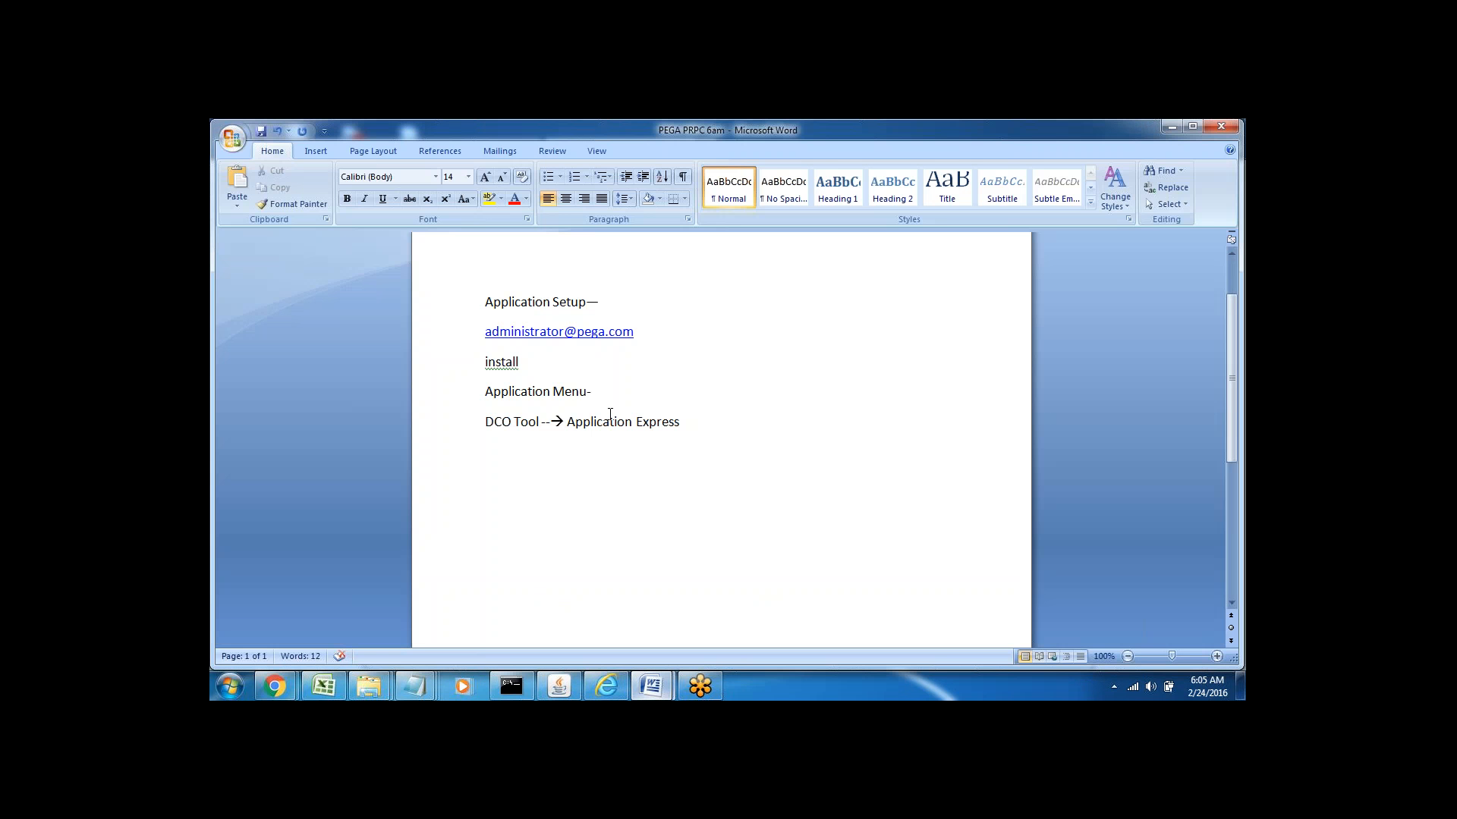
{"action": "type", "text": "-New Application -"}
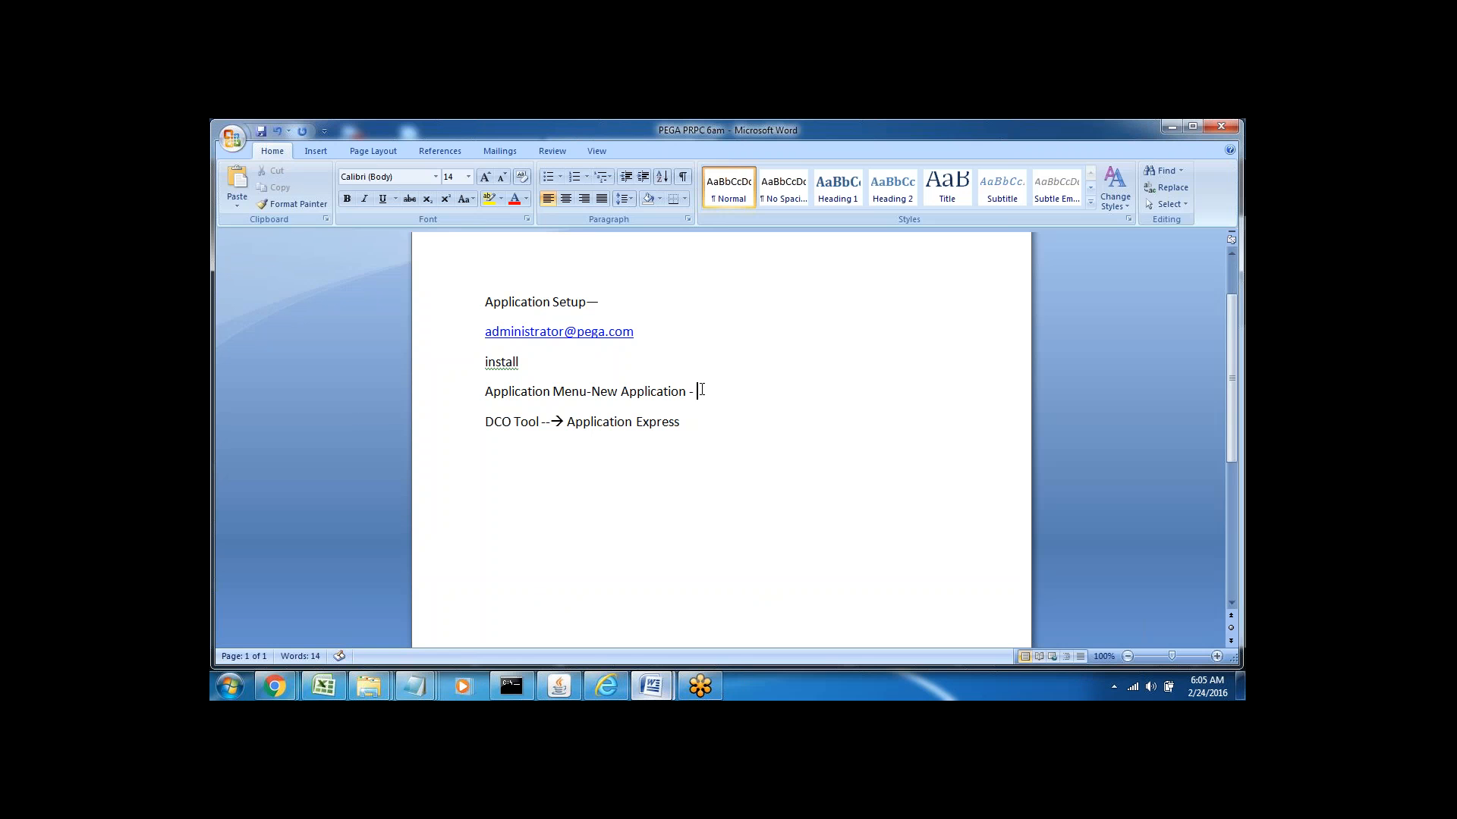
{"action": "type", "text": "Create New Application"}
Select the DCO Tool and Application Express text, leaving the caret after 'Express'
{"action": "double_click", "coordinate": [506, 424]}
{"action": "left_click_drag", "start_coordinate": [568, 423], "coordinate": [679, 423]}
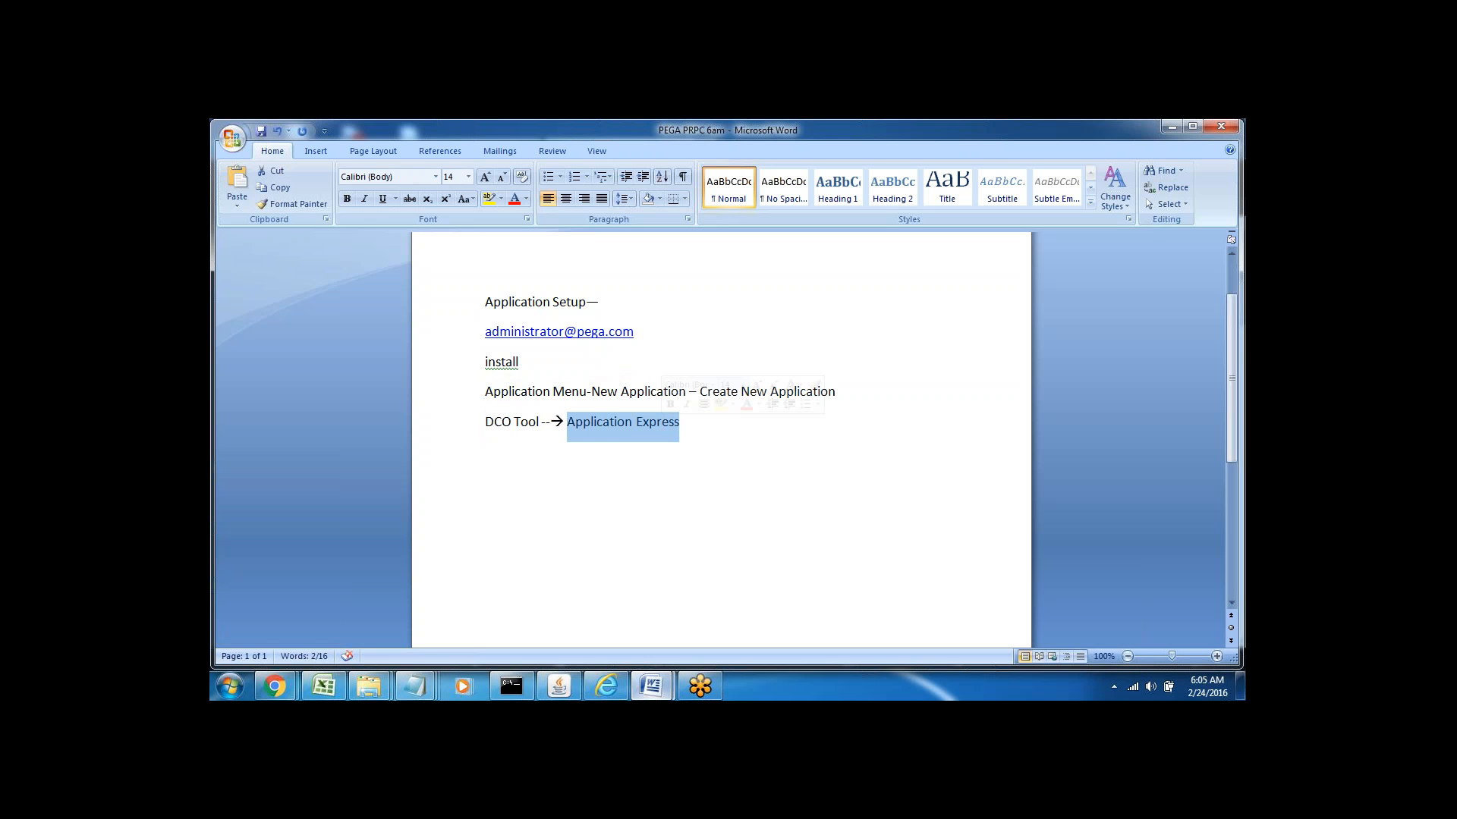
{"action": "left_click", "coordinate": [486, 450]}
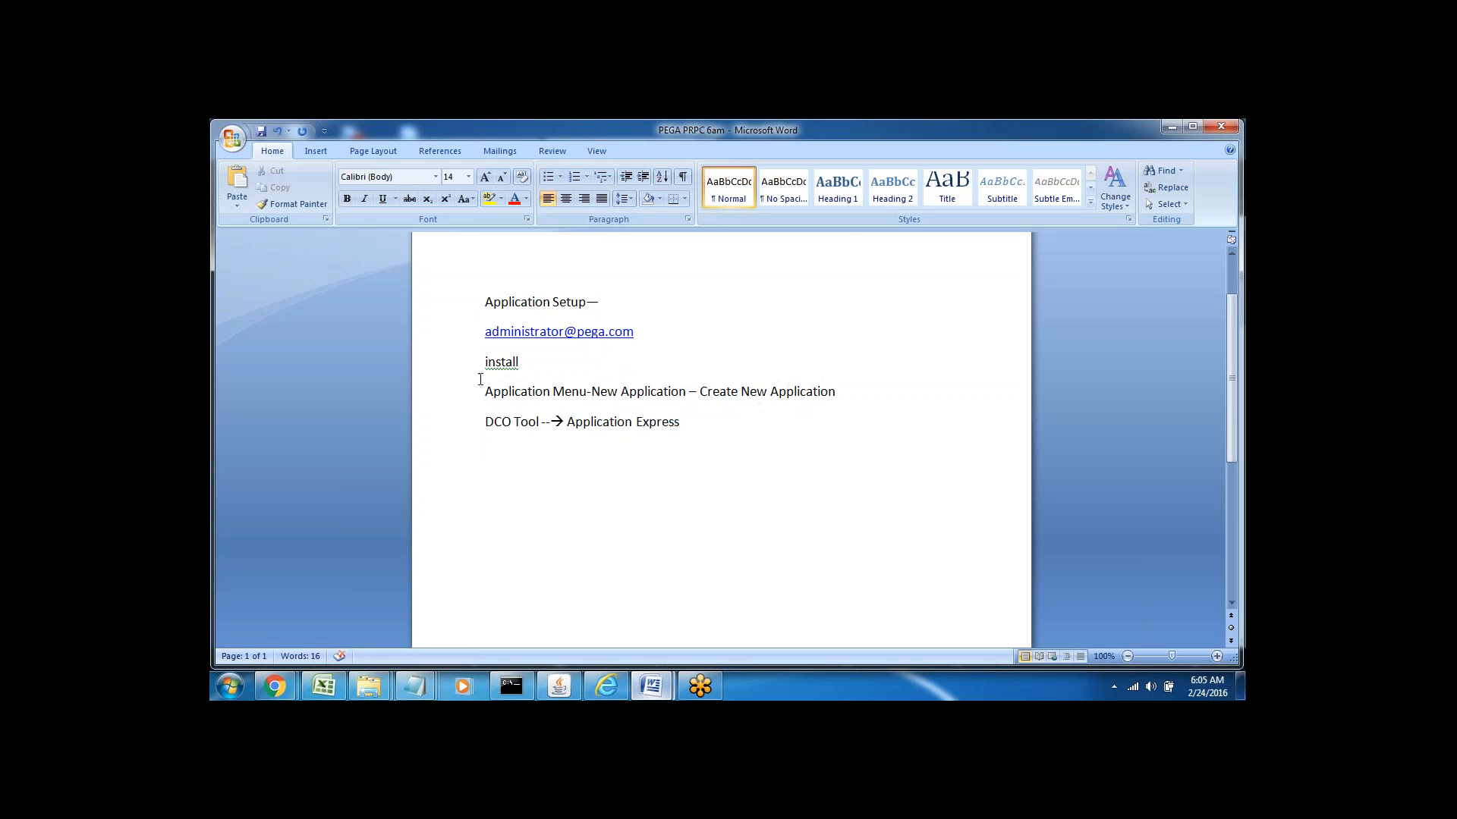
{"action": "left_click_drag", "start_coordinate": [482, 394], "coordinate": [685, 431]}
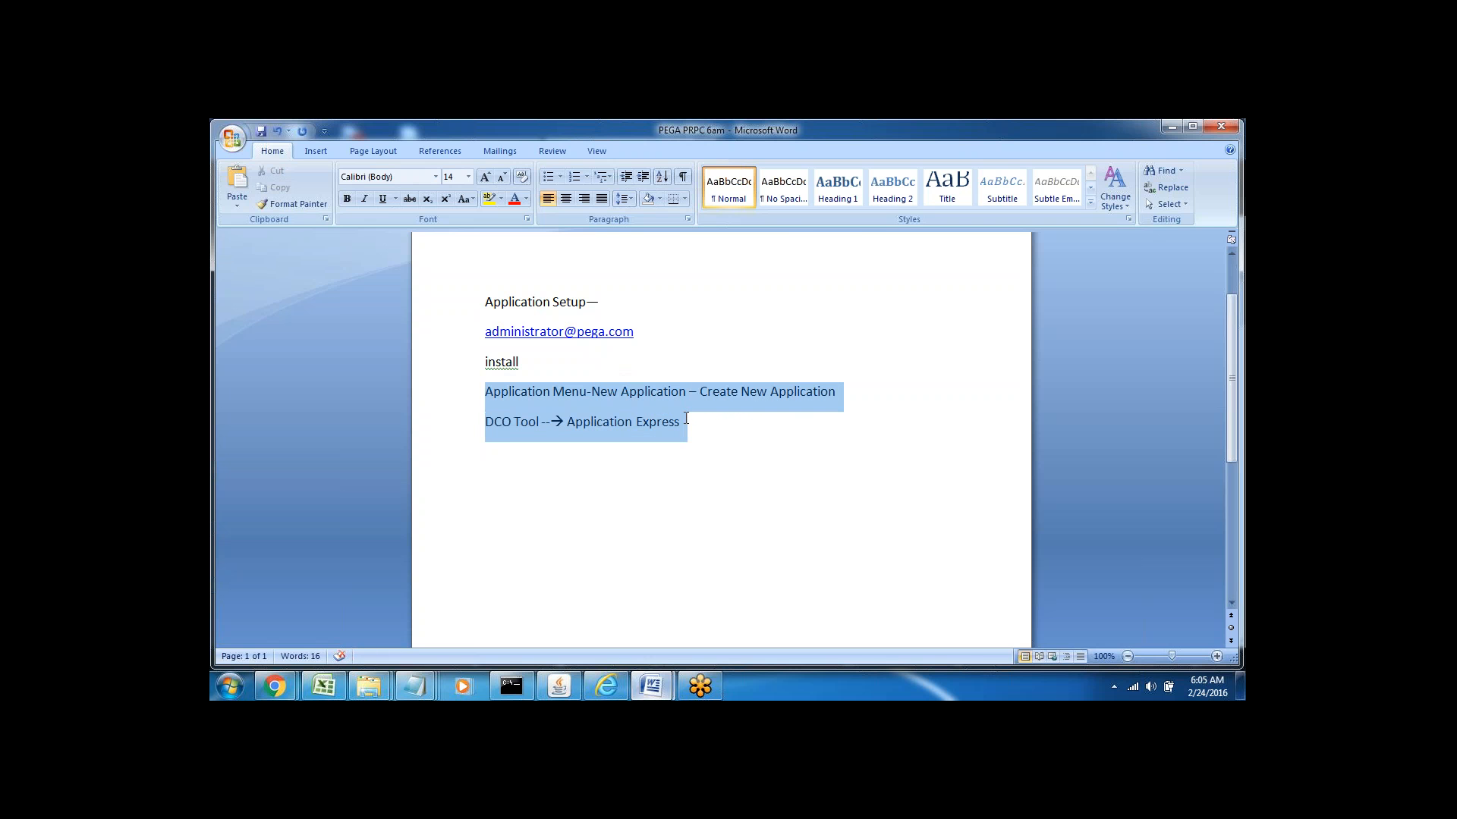
{"action": "left_click", "coordinate": [697, 427]}
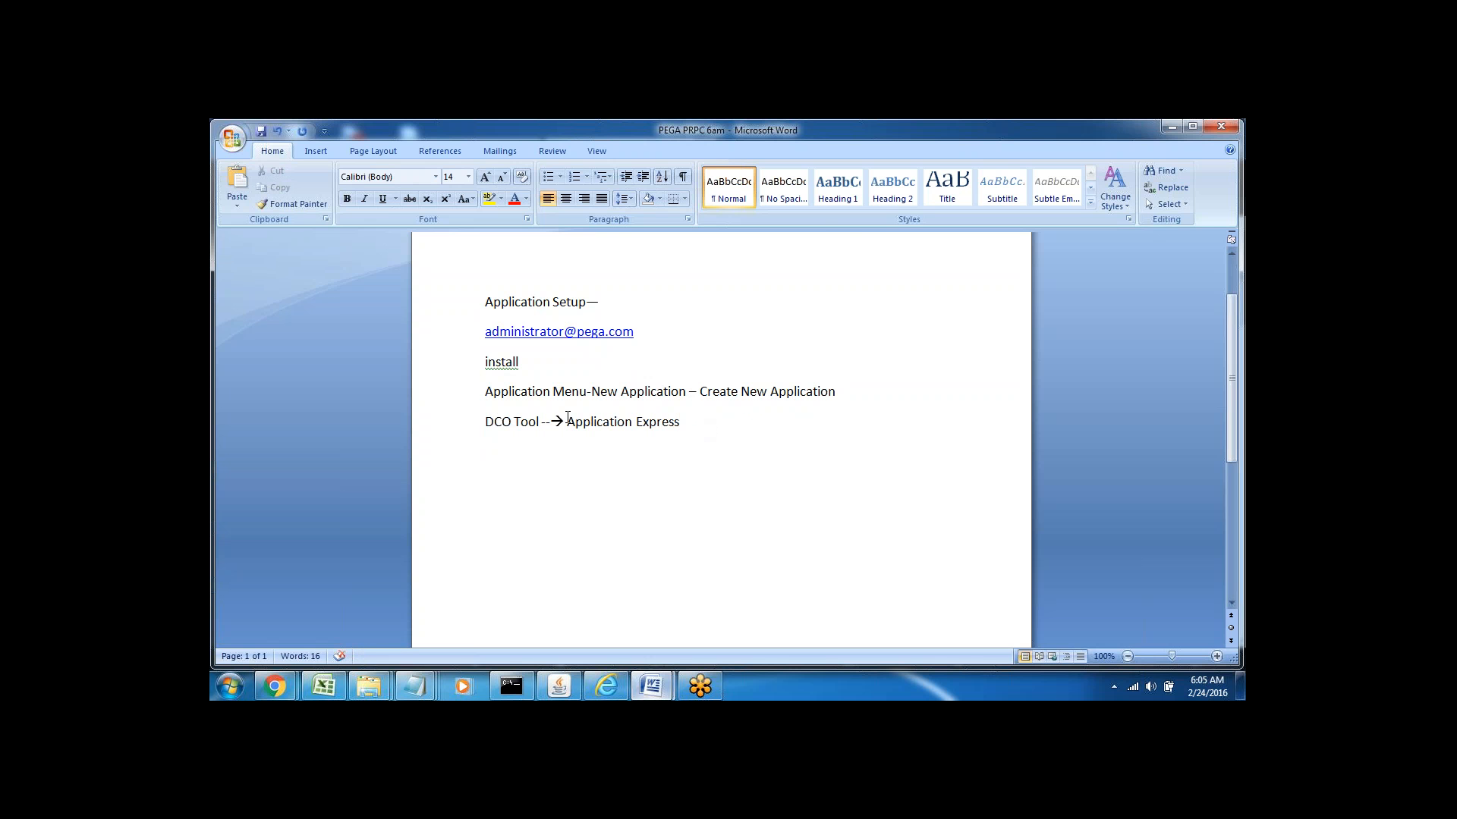
{"action": "left_click_drag", "start_coordinate": [568, 422], "coordinate": [680, 422]}
{"action": "left_click", "coordinate": [681, 422]}
Add a '4 steps' line to the notes
{"action": "type", "text": "S"}
{"action": "key", "text": "BackSpace"}
{"action": "type", "text": "4 steps"}
{"action": "triple_click", "coordinate": [508, 478]}
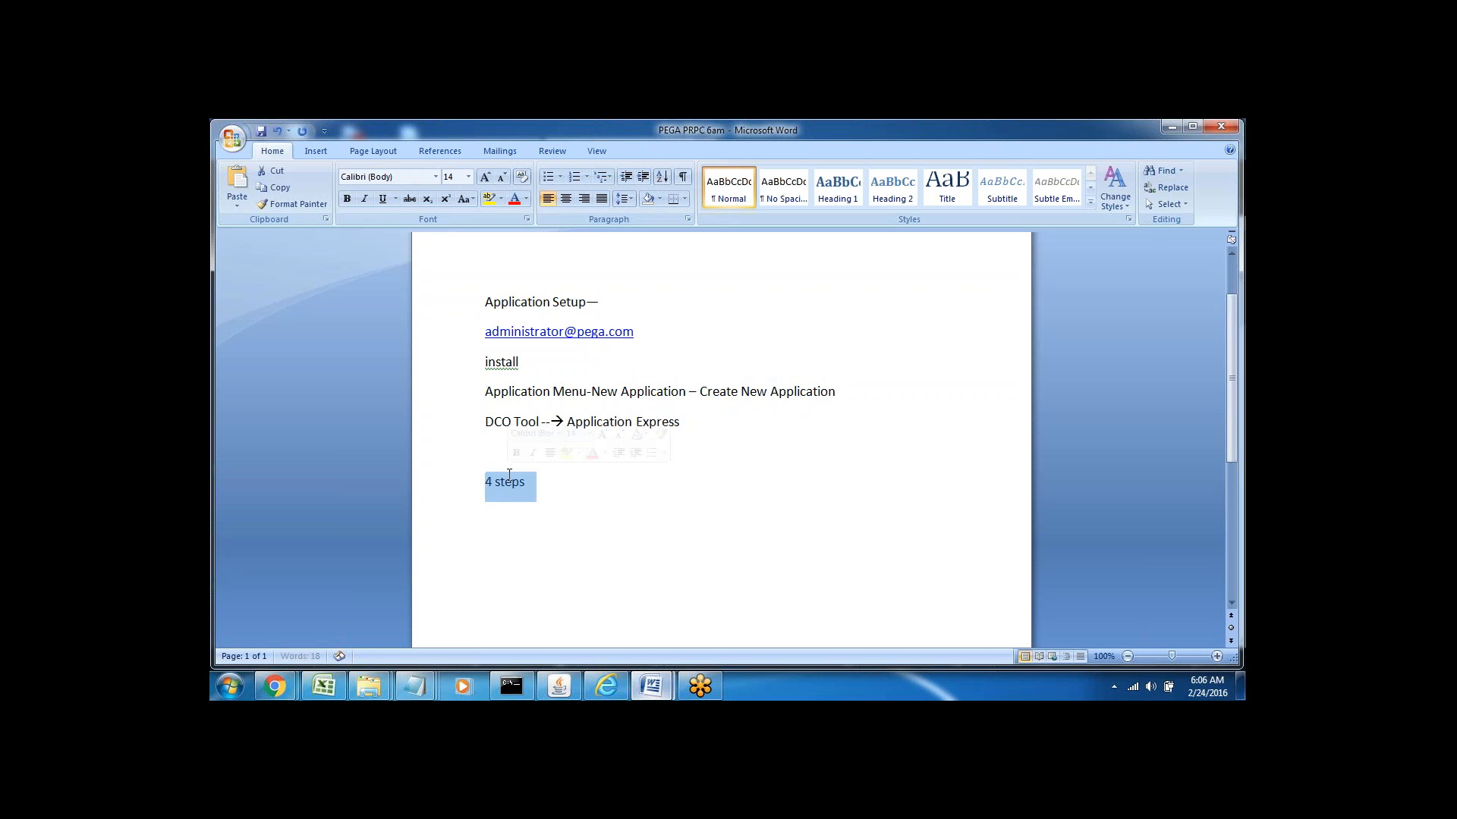
{"action": "left_click", "coordinate": [558, 492]}
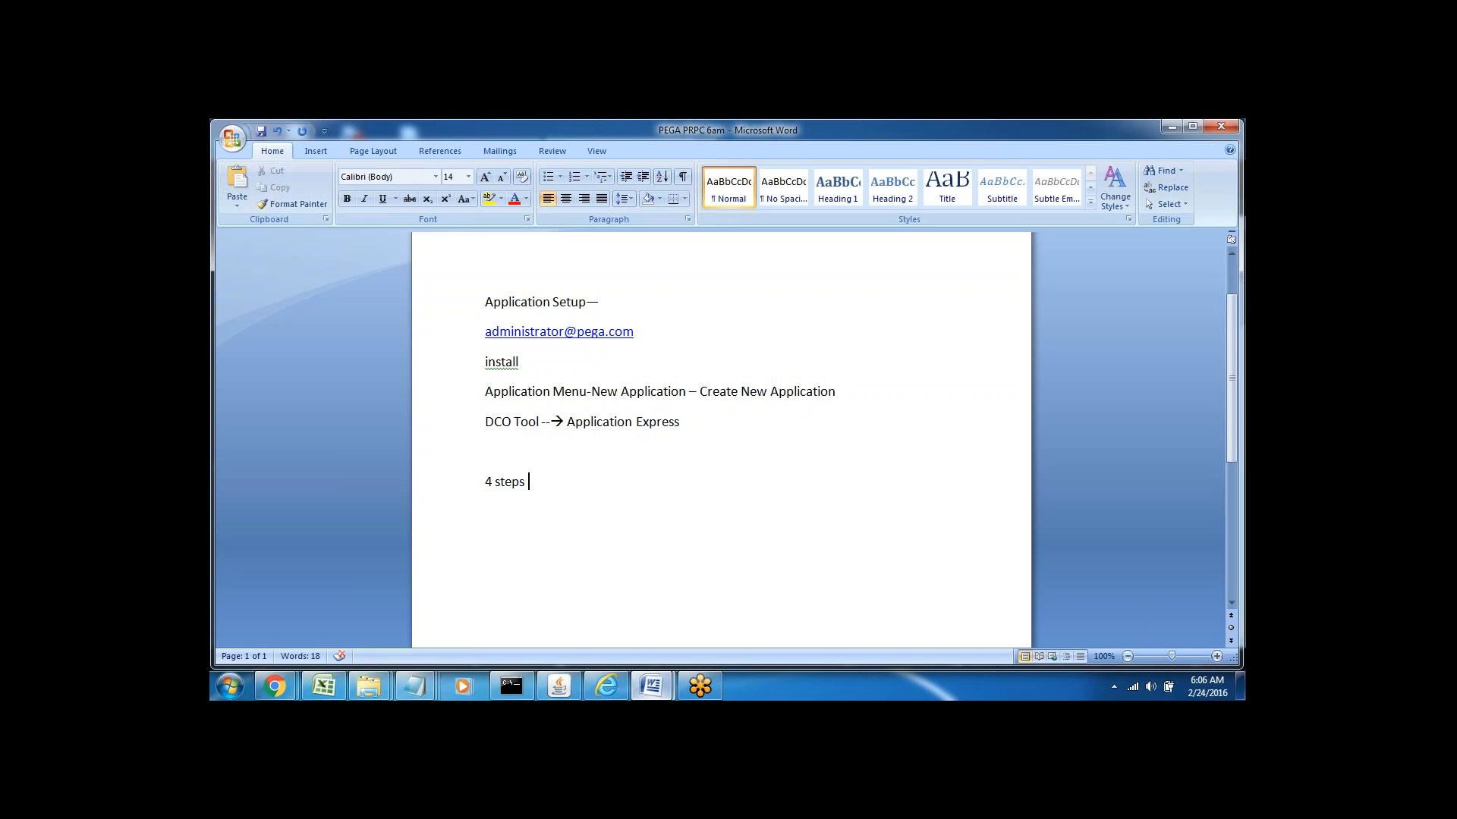
List Application settings, Business Objectives, Cases and Data Objects under '4 steps'
{"action": "key", "text": "Return"}
{"action": "type", "text": "Application settings"}
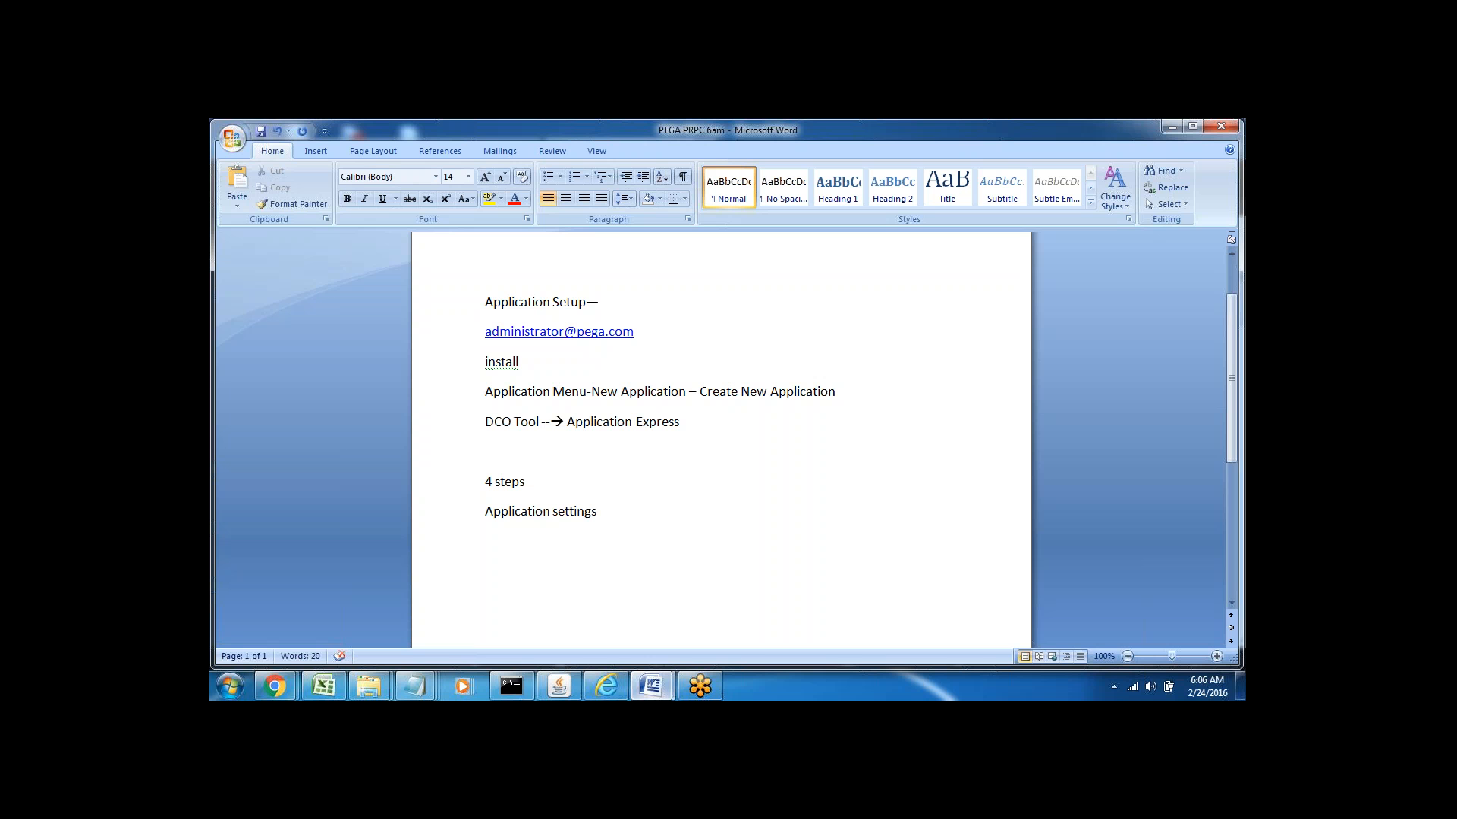
{"action": "key", "text": "Return"}
{"action": "type", "text": "Business Objectives"}
{"action": "key", "text": "Return"}
{"action": "type", "text": "Cases"}
{"action": "type", "text": "Data Ob"}
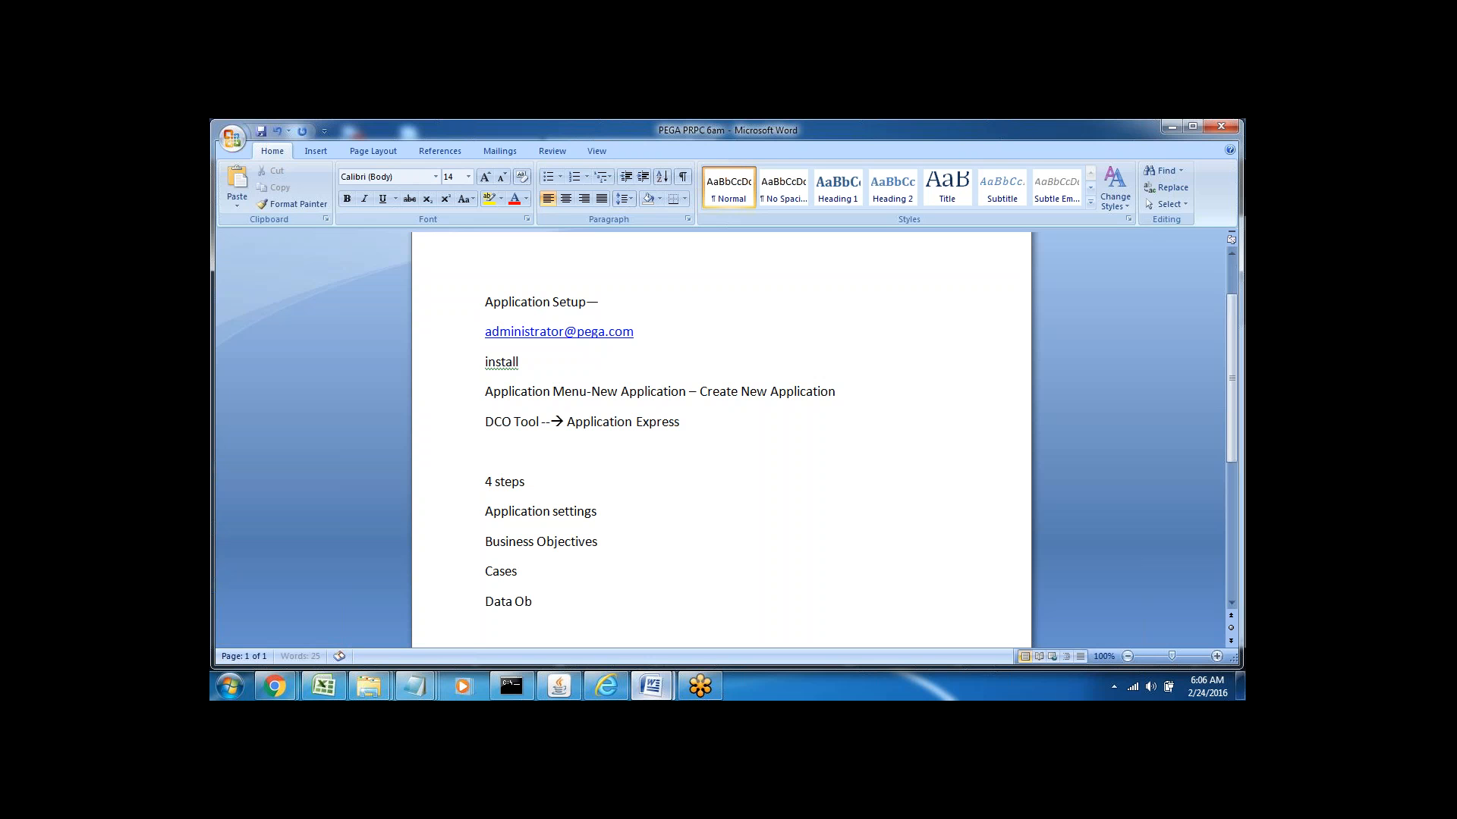
{"action": "type", "text": "jects"}
{"action": "key", "text": "Return"}
{"action": "key", "text": "Return"}
{"action": "key", "text": "Return"}
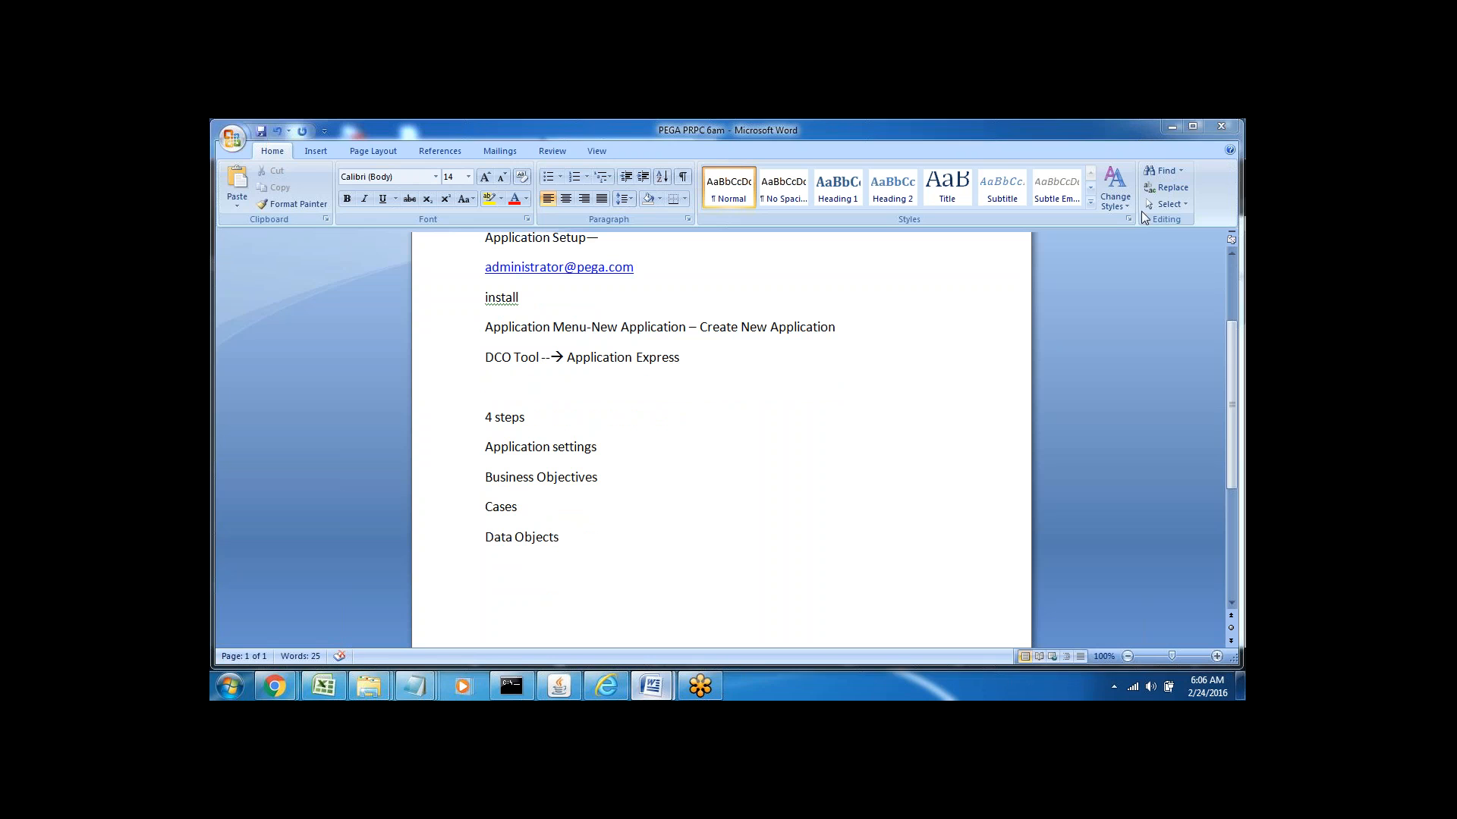
Switch to Designer Studio and choose New Application from the PegaRULES menu
{"action": "left_click", "coordinate": [607, 692]}
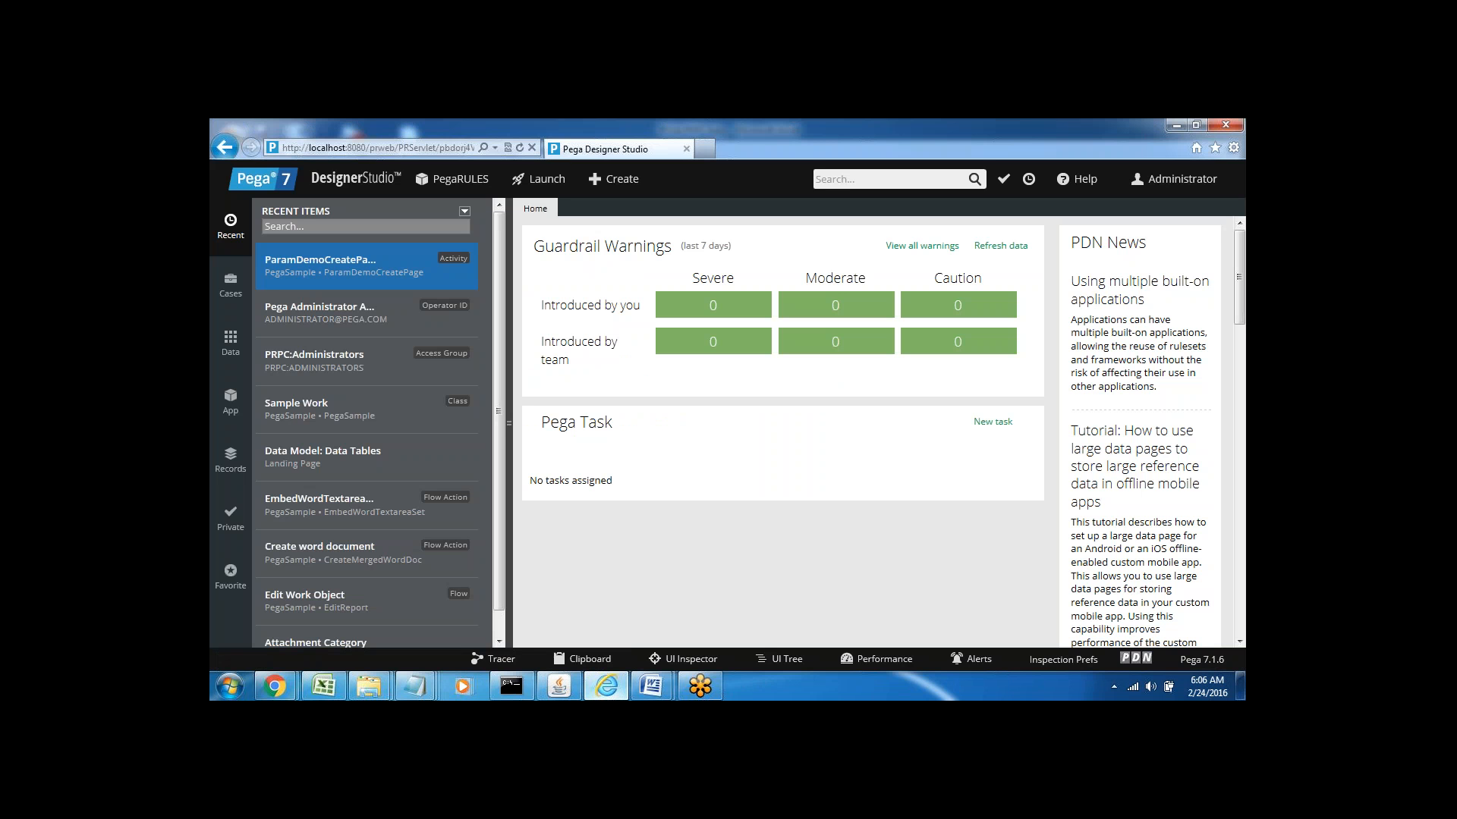
{"action": "left_click", "coordinate": [458, 182]}
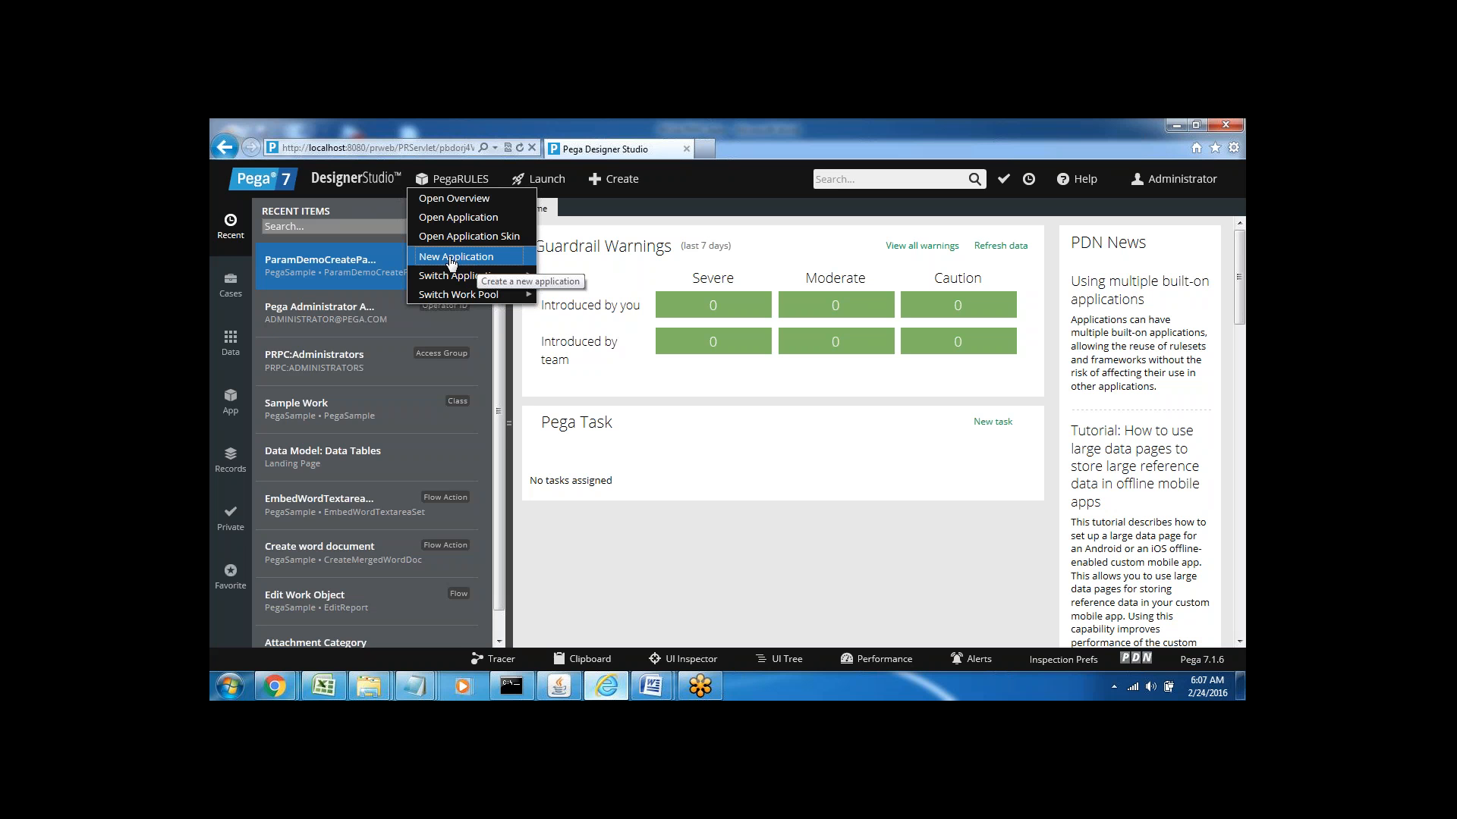
{"action": "left_click", "coordinate": [440, 260]}
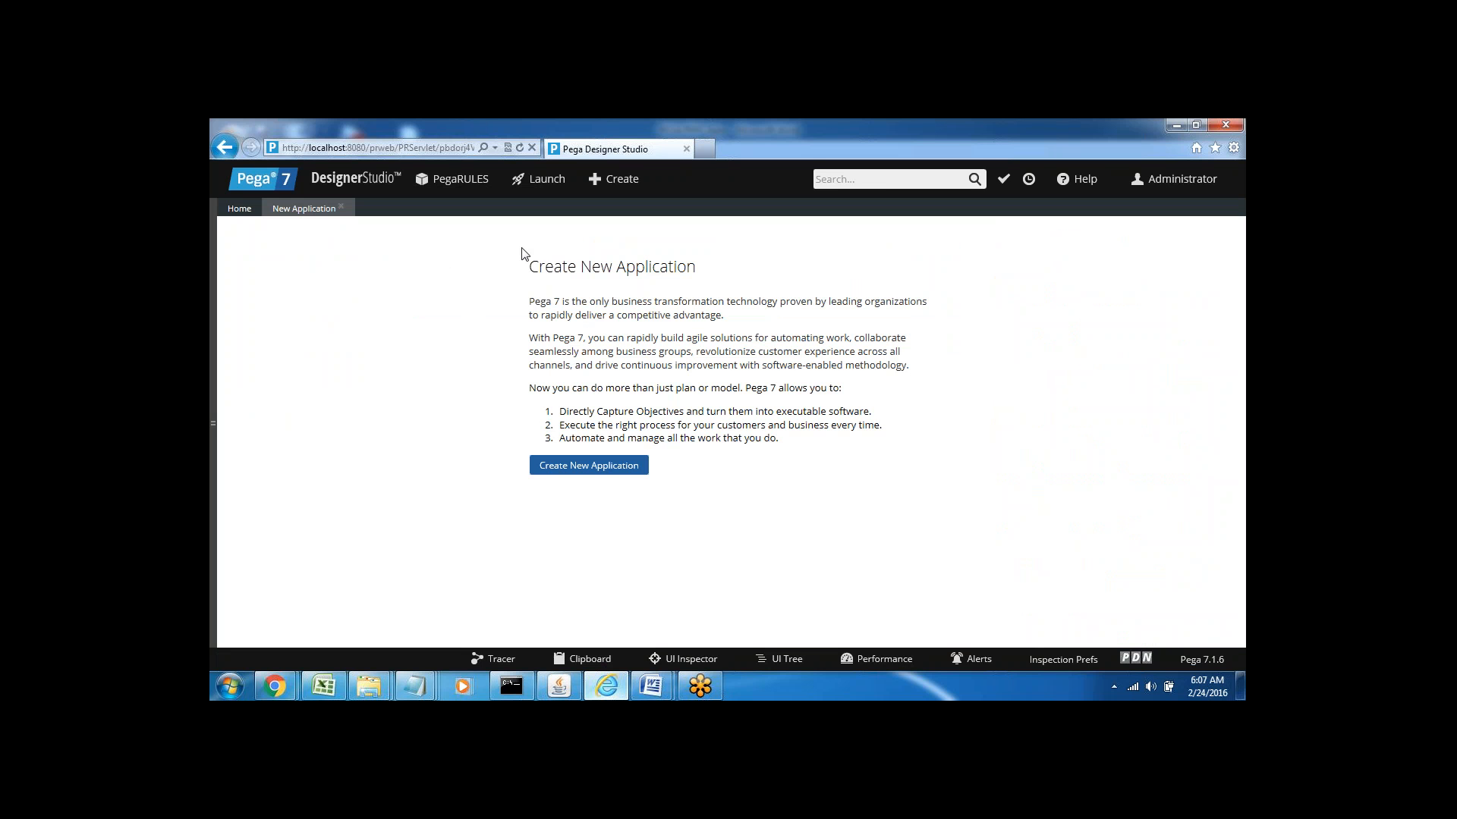
{"action": "triple_click", "coordinate": [548, 266]}
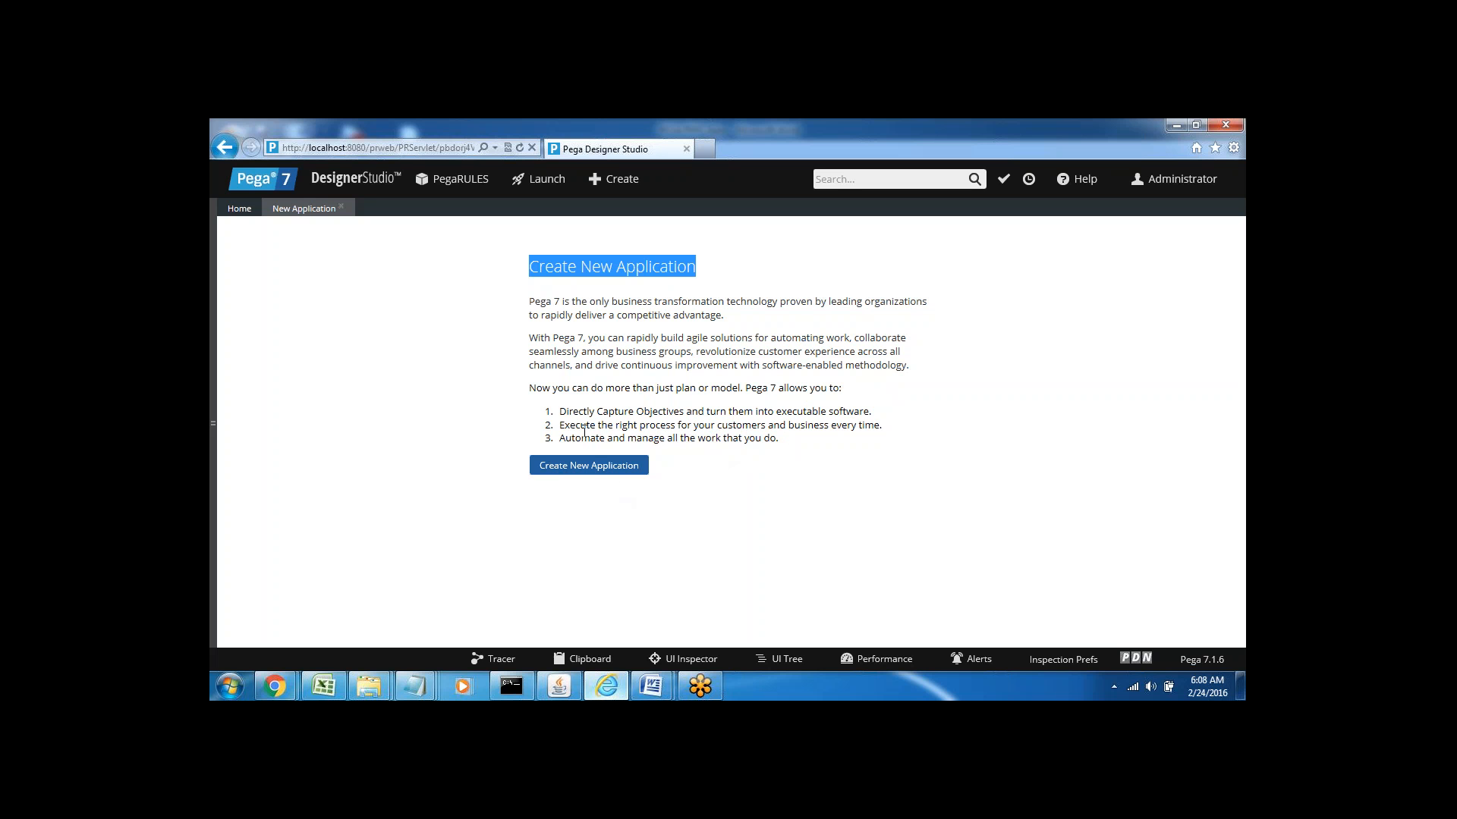
Launch the Create New Application wizard, then preview the open Word documents
{"action": "left_click", "coordinate": [573, 470]}
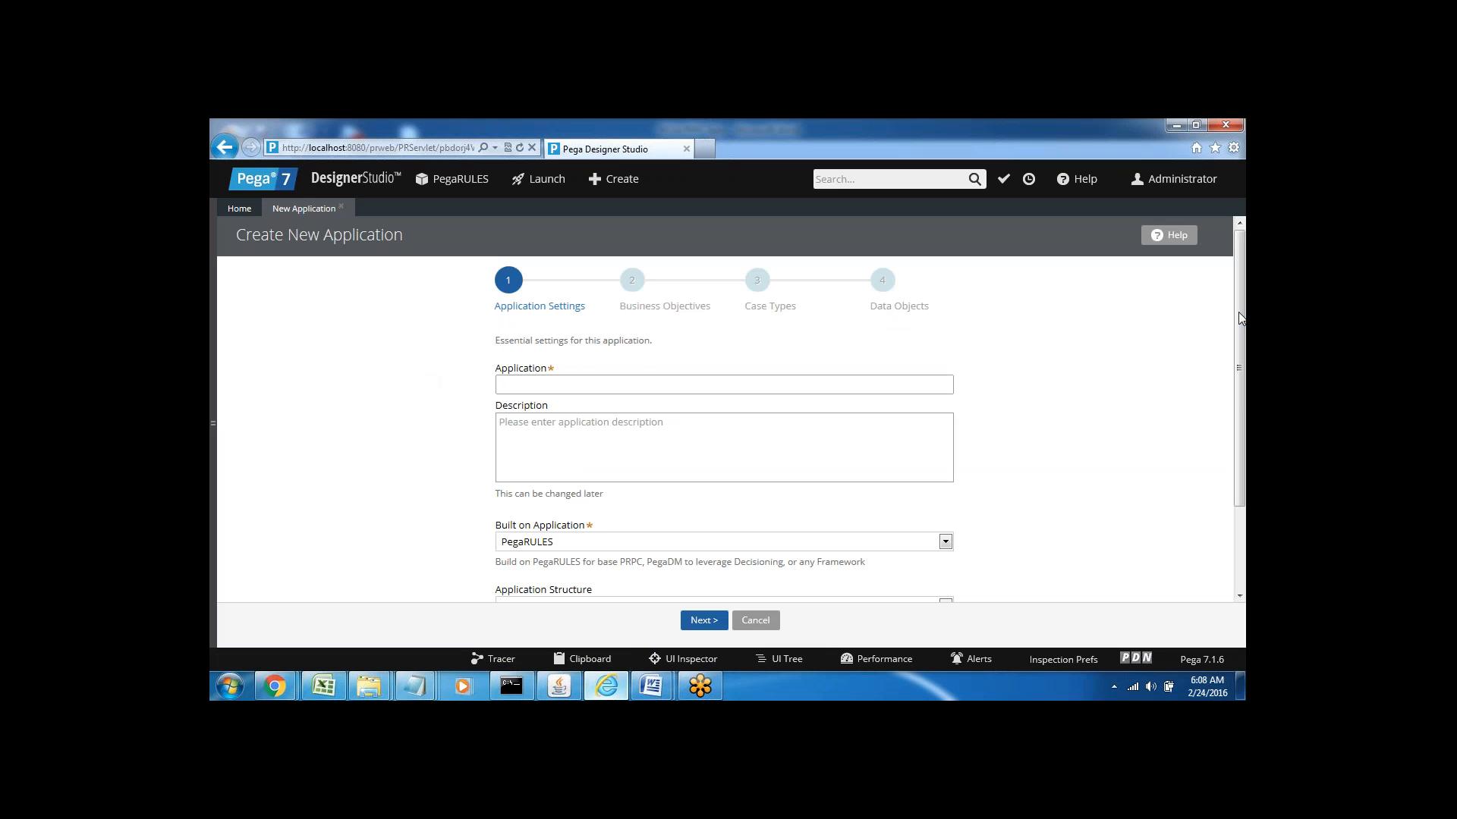
{"action": "mouse_move", "coordinate": [1240, 311]}
{"action": "left_mouse_down"}
{"action": "mouse_move", "coordinate": [1244, 424]}
{"action": "mouse_move", "coordinate": [1237, 325]}
{"action": "left_mouse_up"}
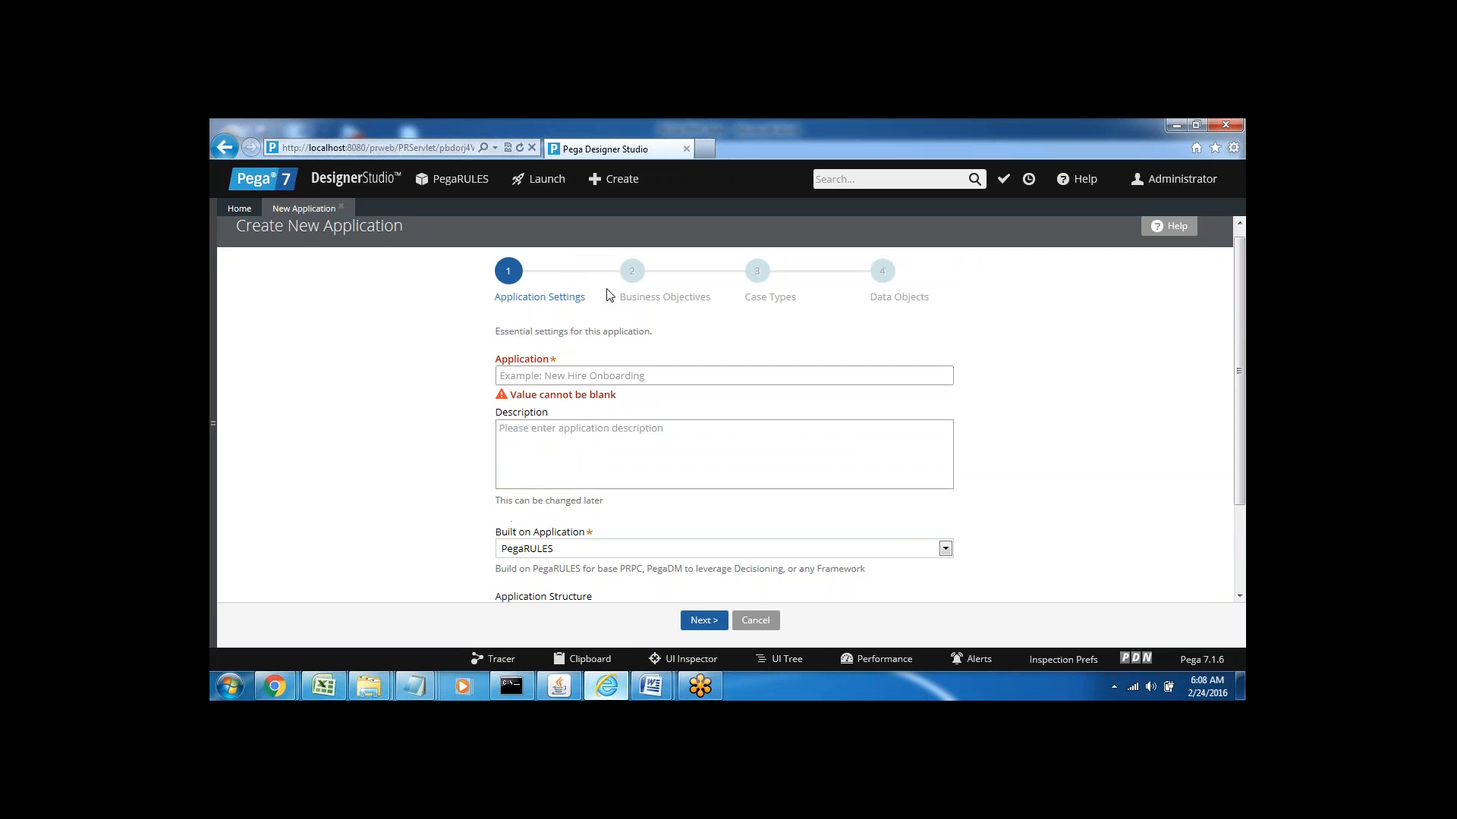
{"action": "left_click", "coordinate": [651, 688]}
{"action": "left_click", "coordinate": [414, 410]}
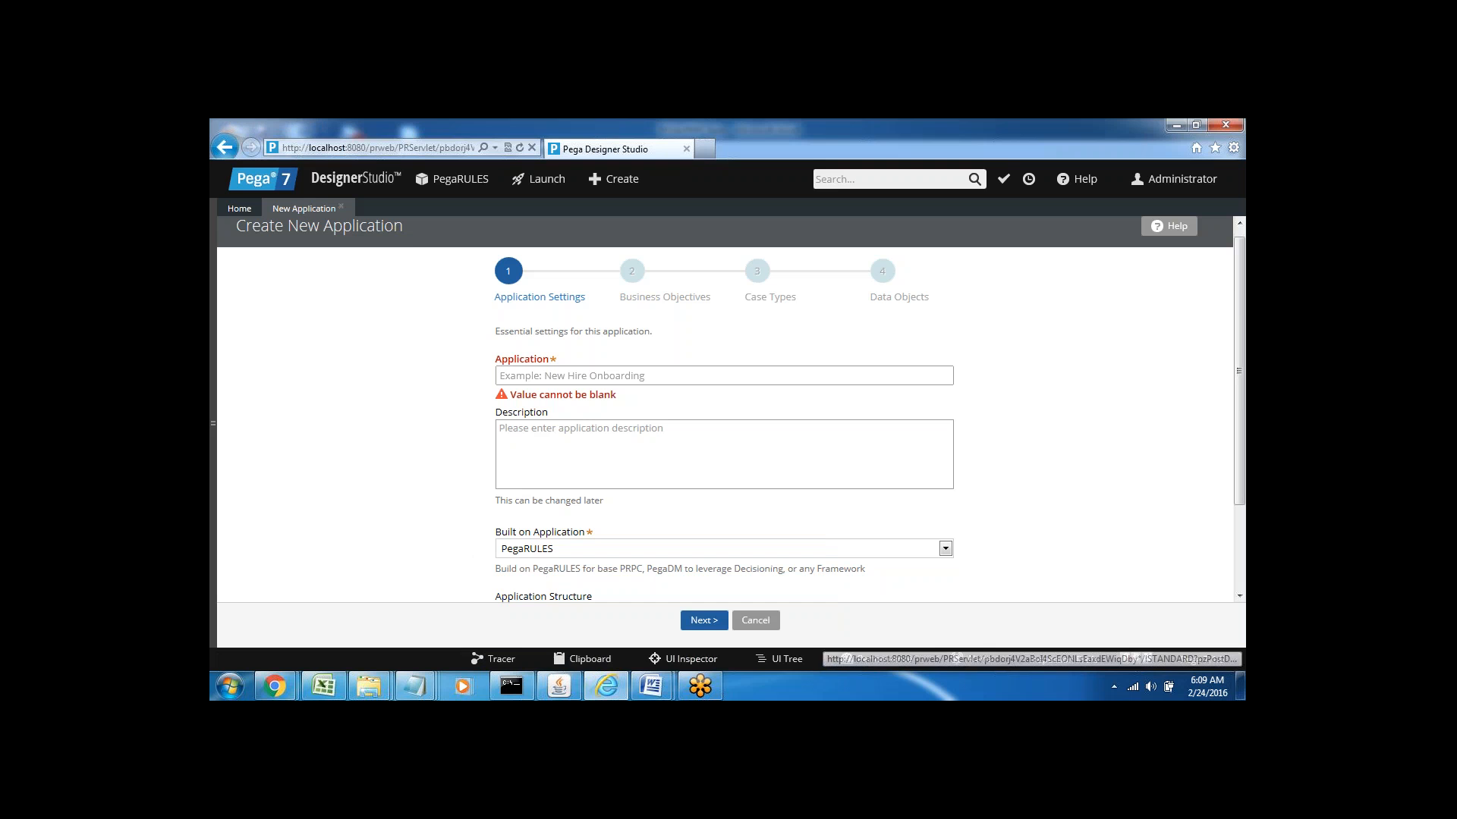
{"action": "left_click", "coordinate": [653, 687]}
Open the 'DCO - Application Express in 7.1 Version' guide and highlight its About Application Express heading and overview
{"action": "left_click", "coordinate": [730, 618]}
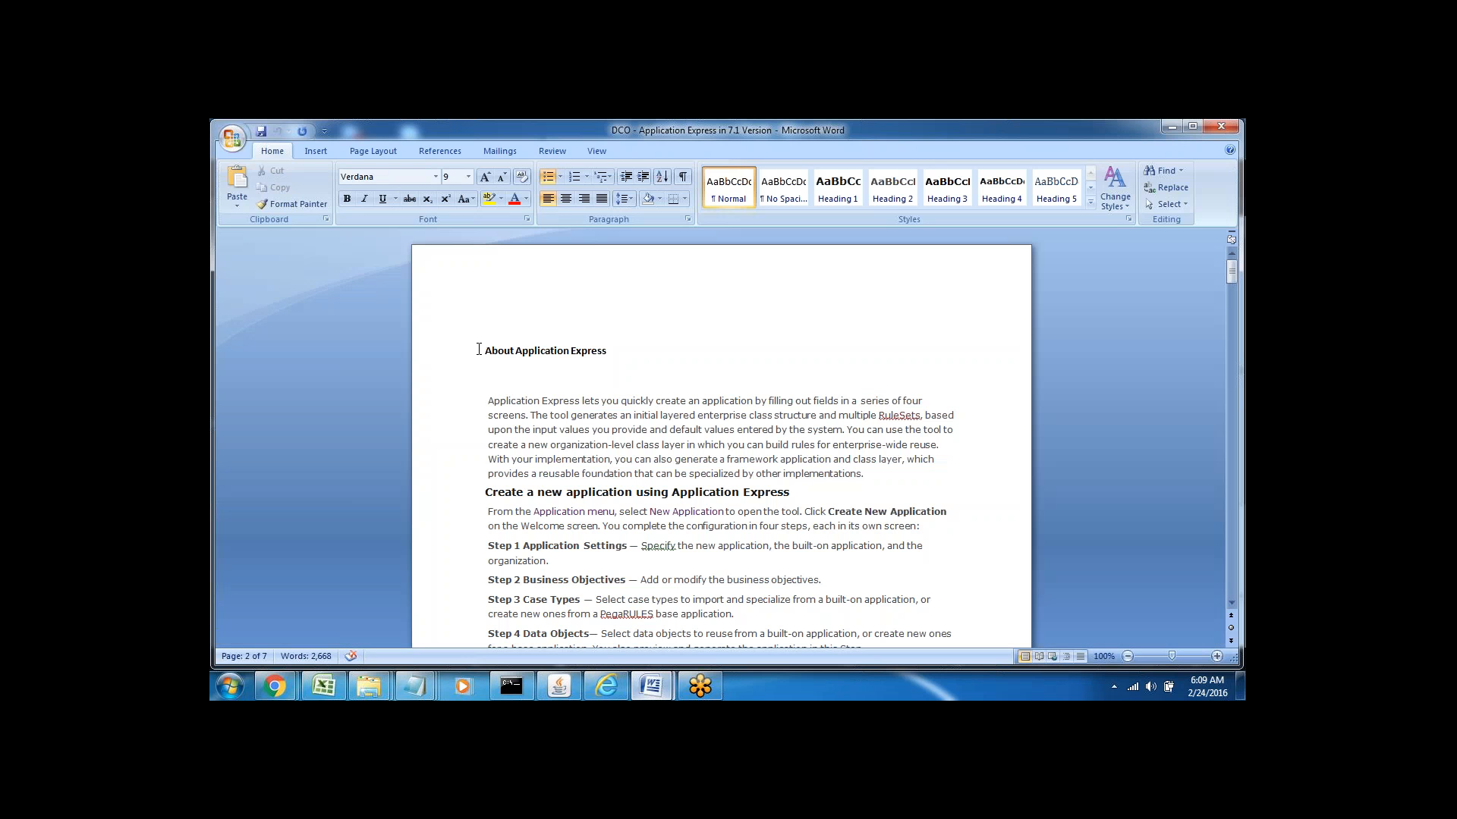
{"action": "left_click", "coordinate": [451, 358]}
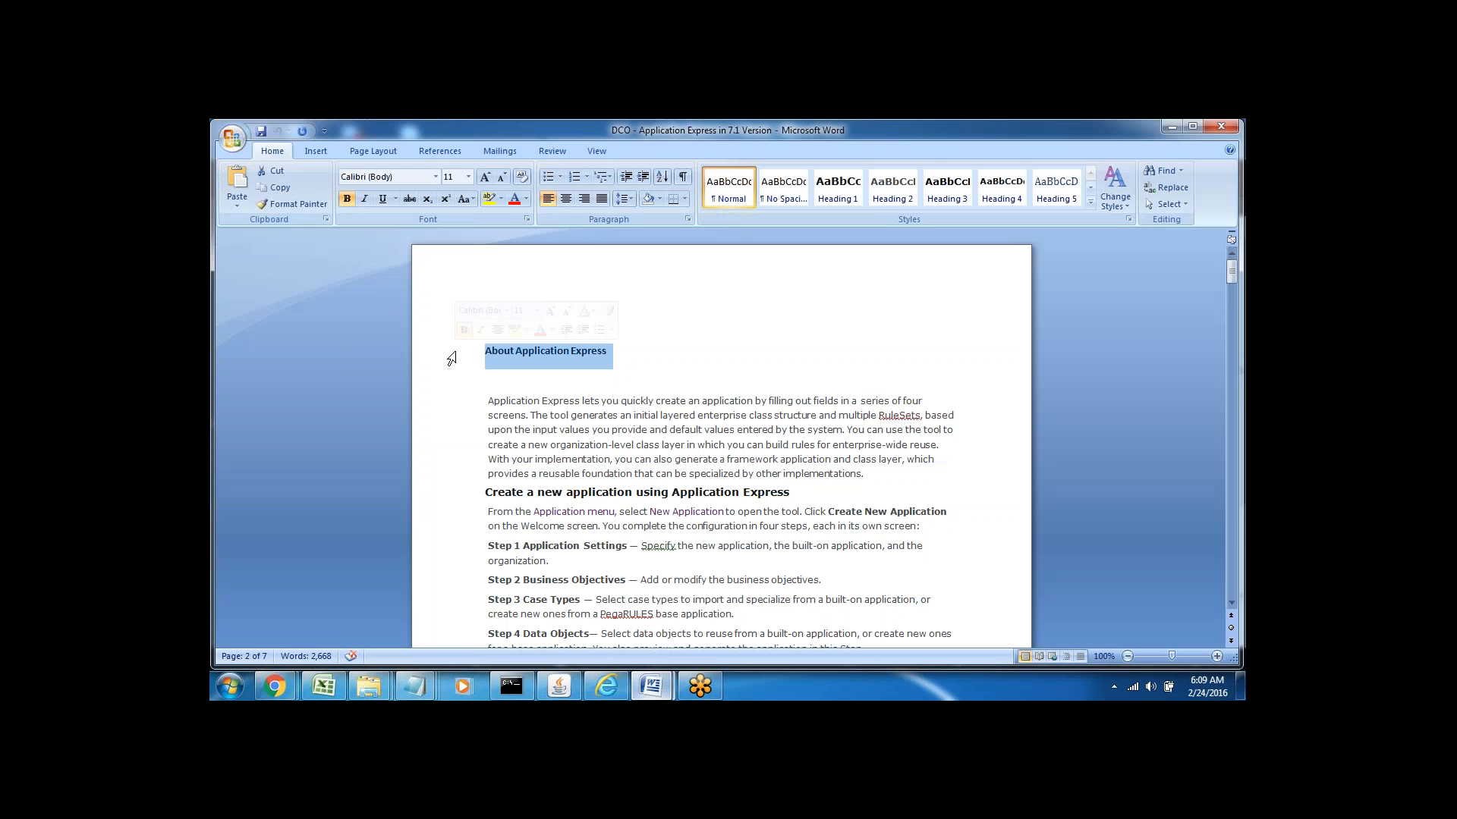
{"action": "key", "text": "Down"}
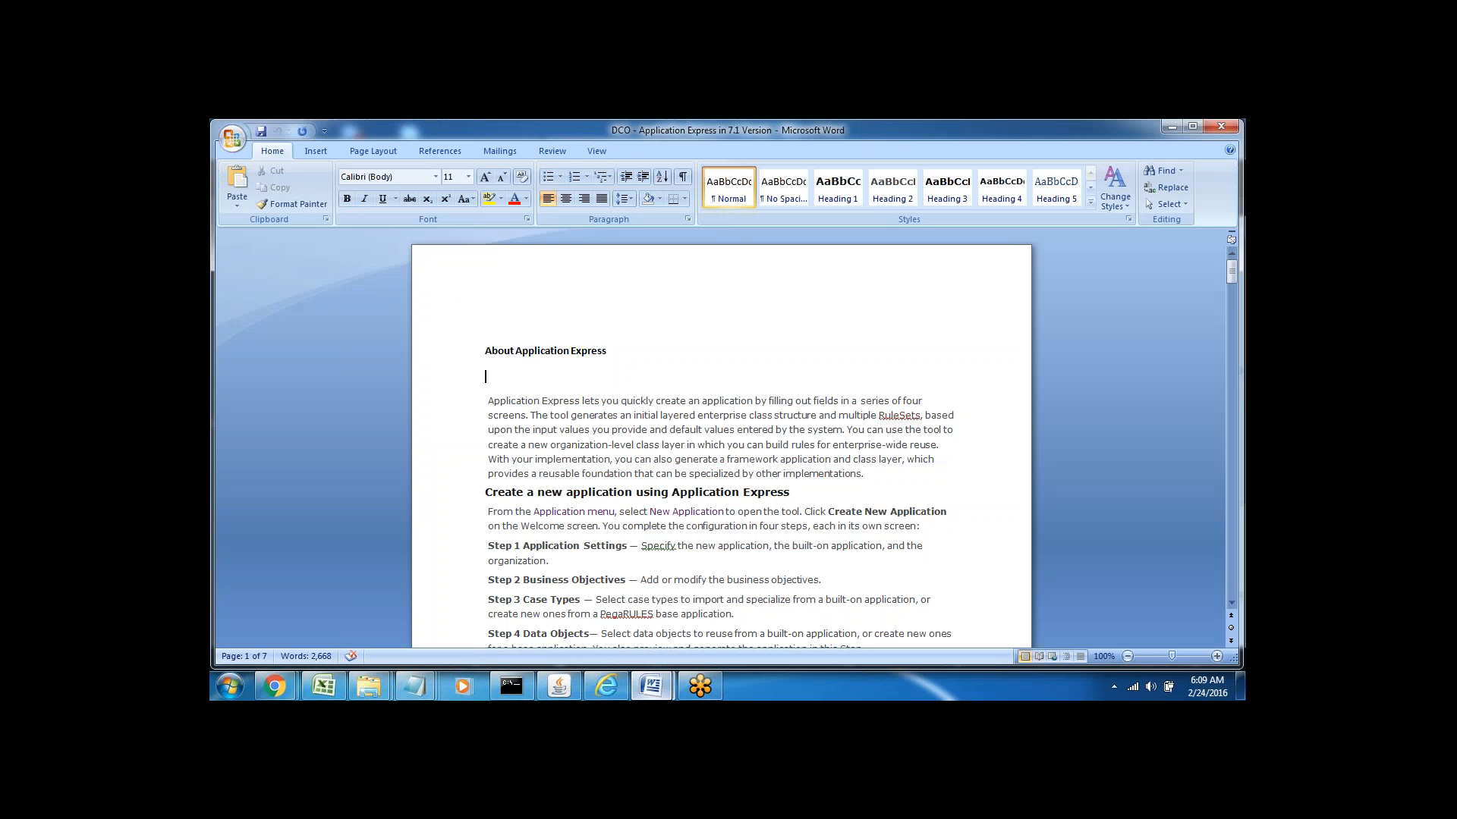
{"action": "left_click", "coordinate": [449, 361]}
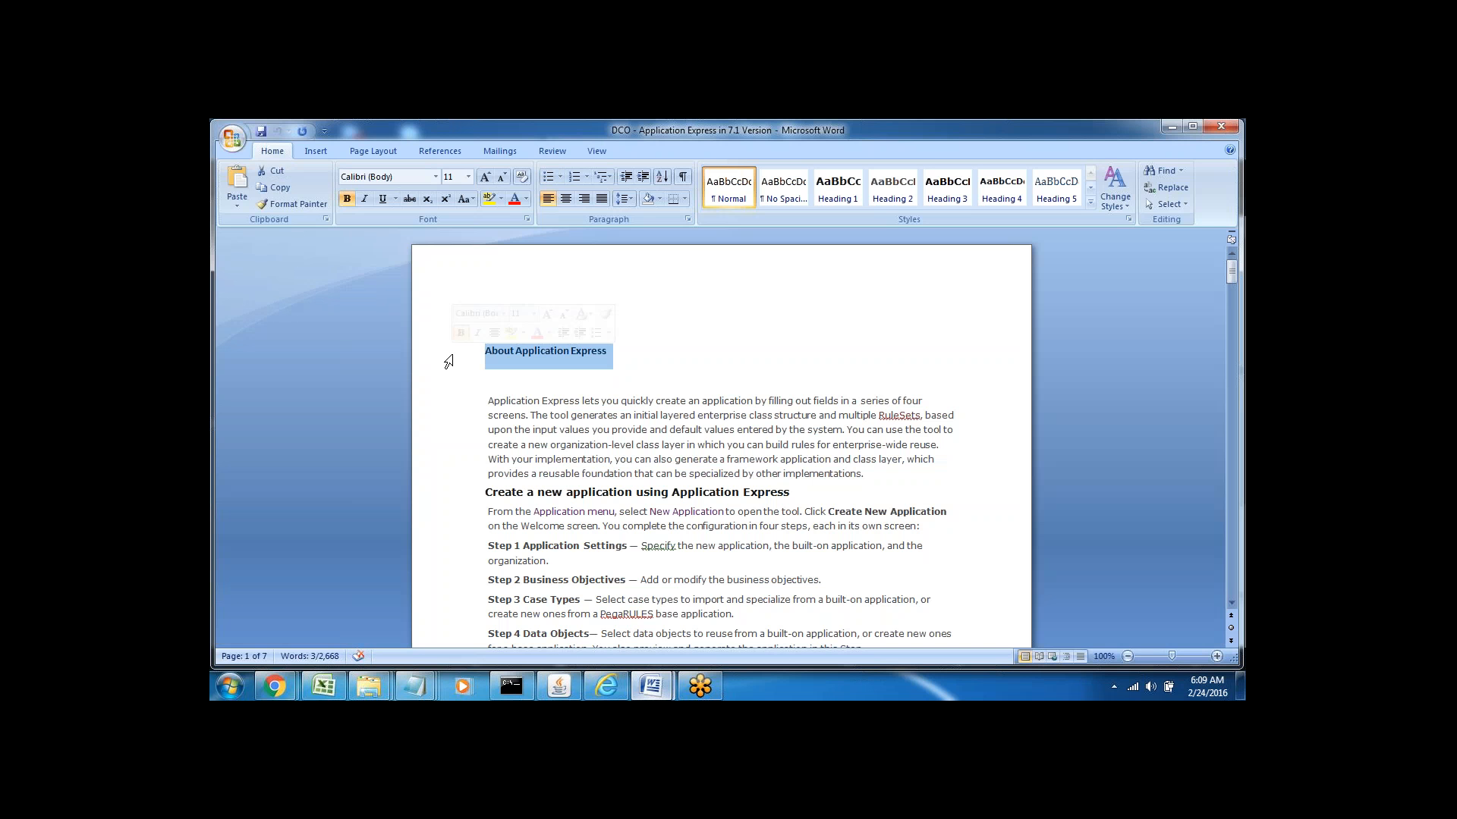
{"action": "left_click", "coordinate": [488, 379]}
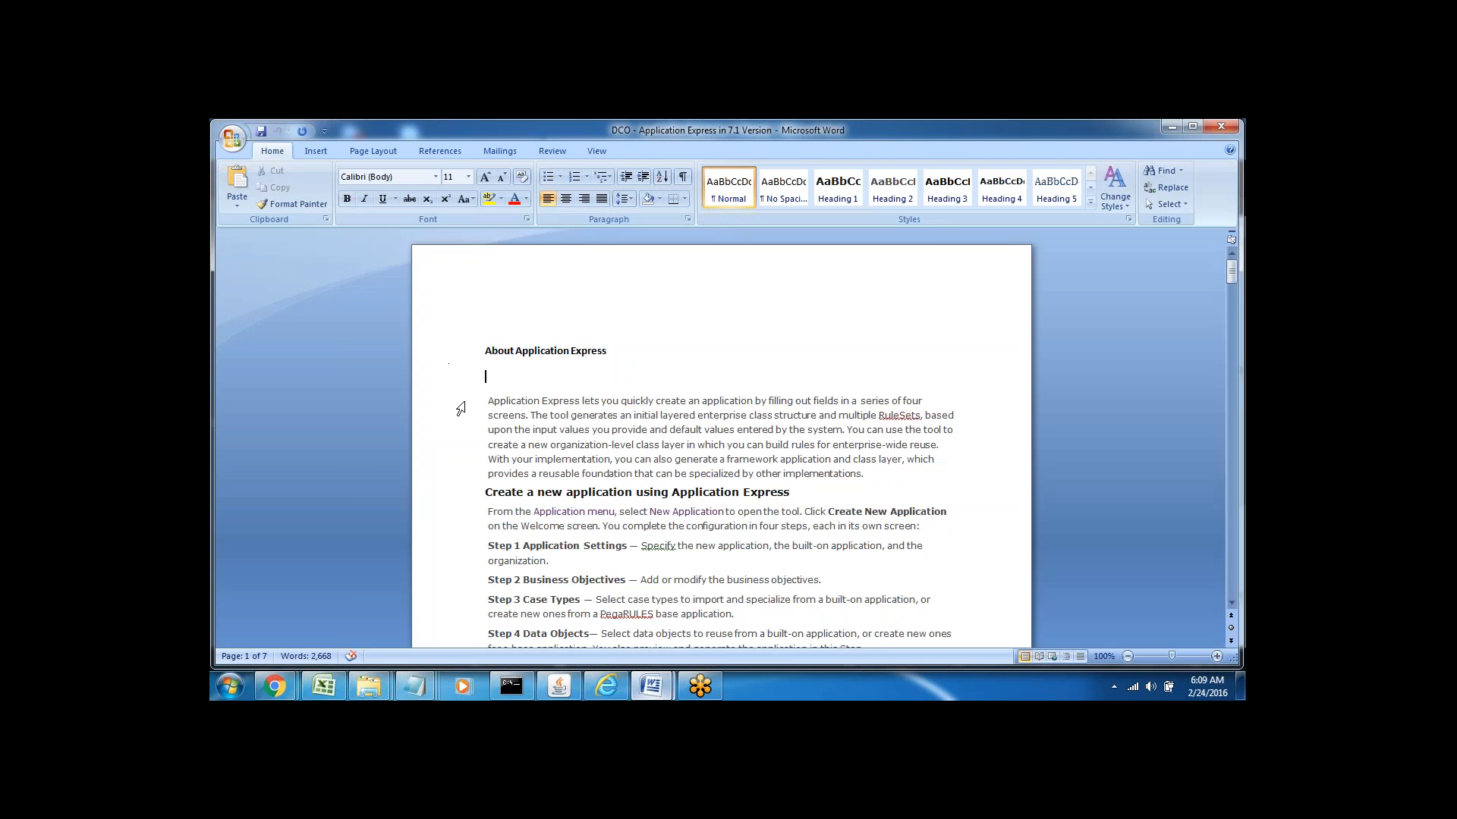
{"action": "left_click", "coordinate": [460, 410]}
{"action": "left_click", "coordinate": [554, 429]}
{"action": "double_click", "coordinate": [506, 416]}
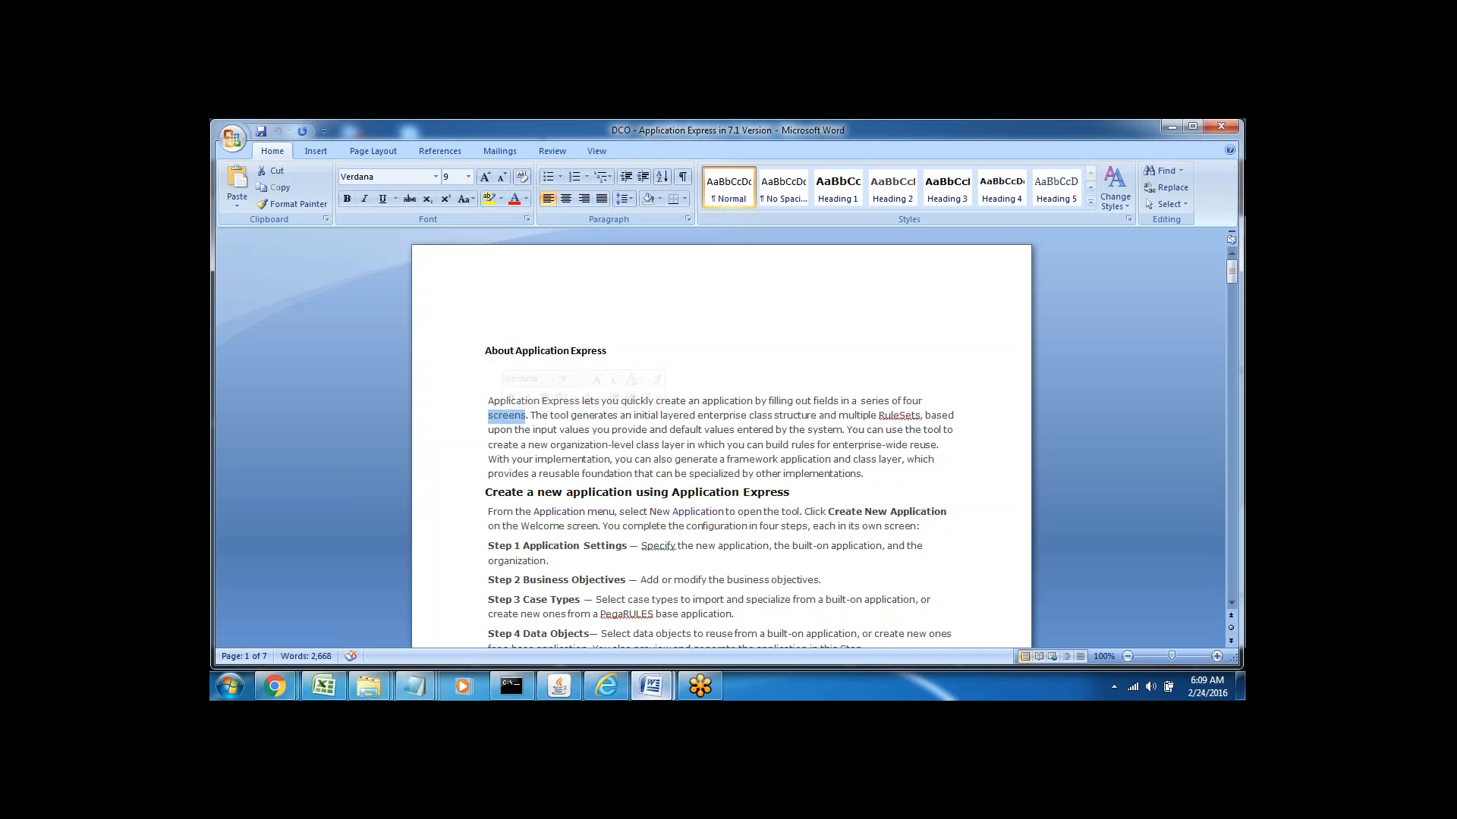
{"action": "double_click", "coordinate": [914, 402]}
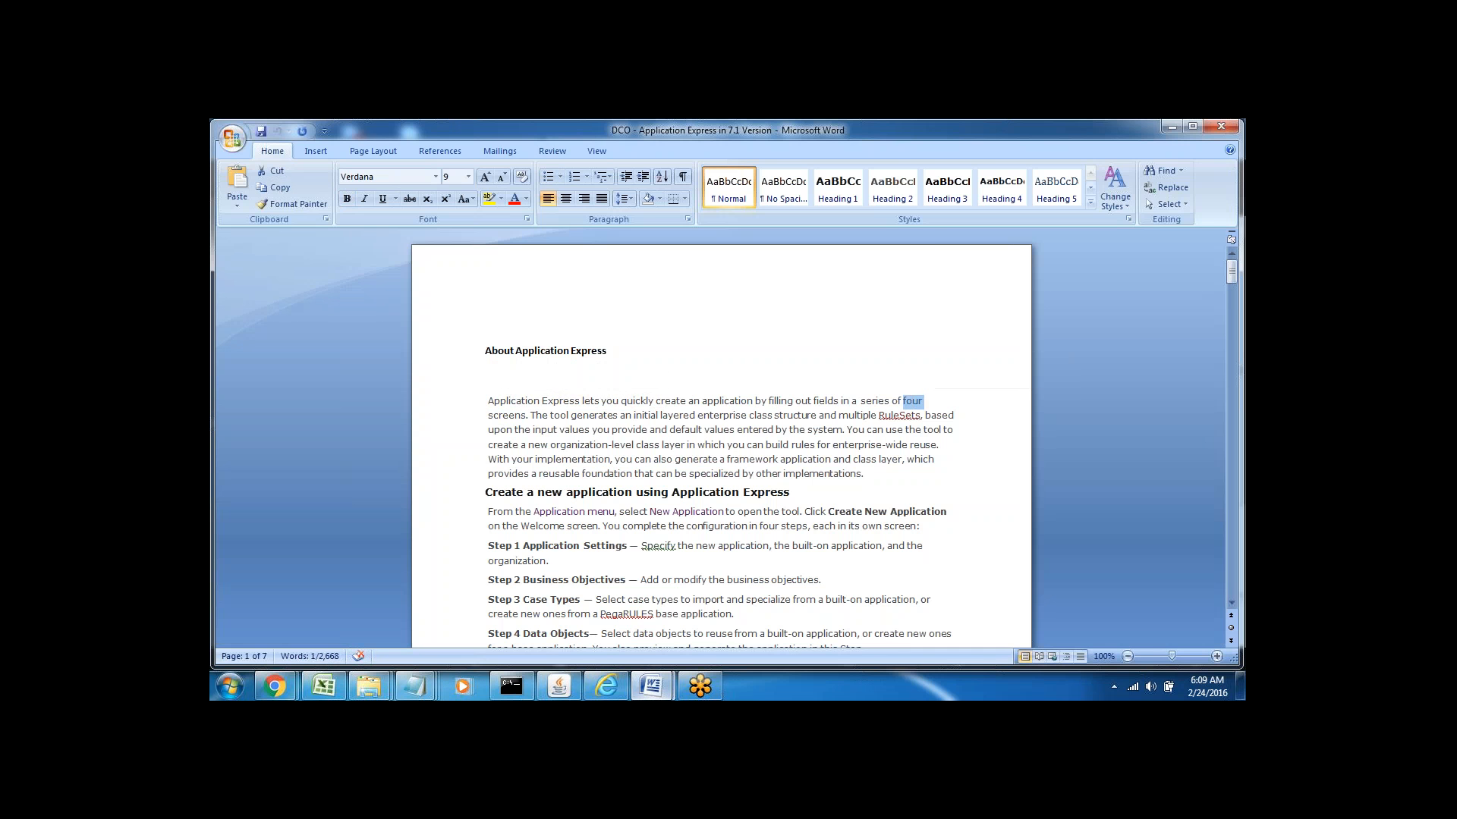
{"action": "double_click", "coordinate": [506, 416]}
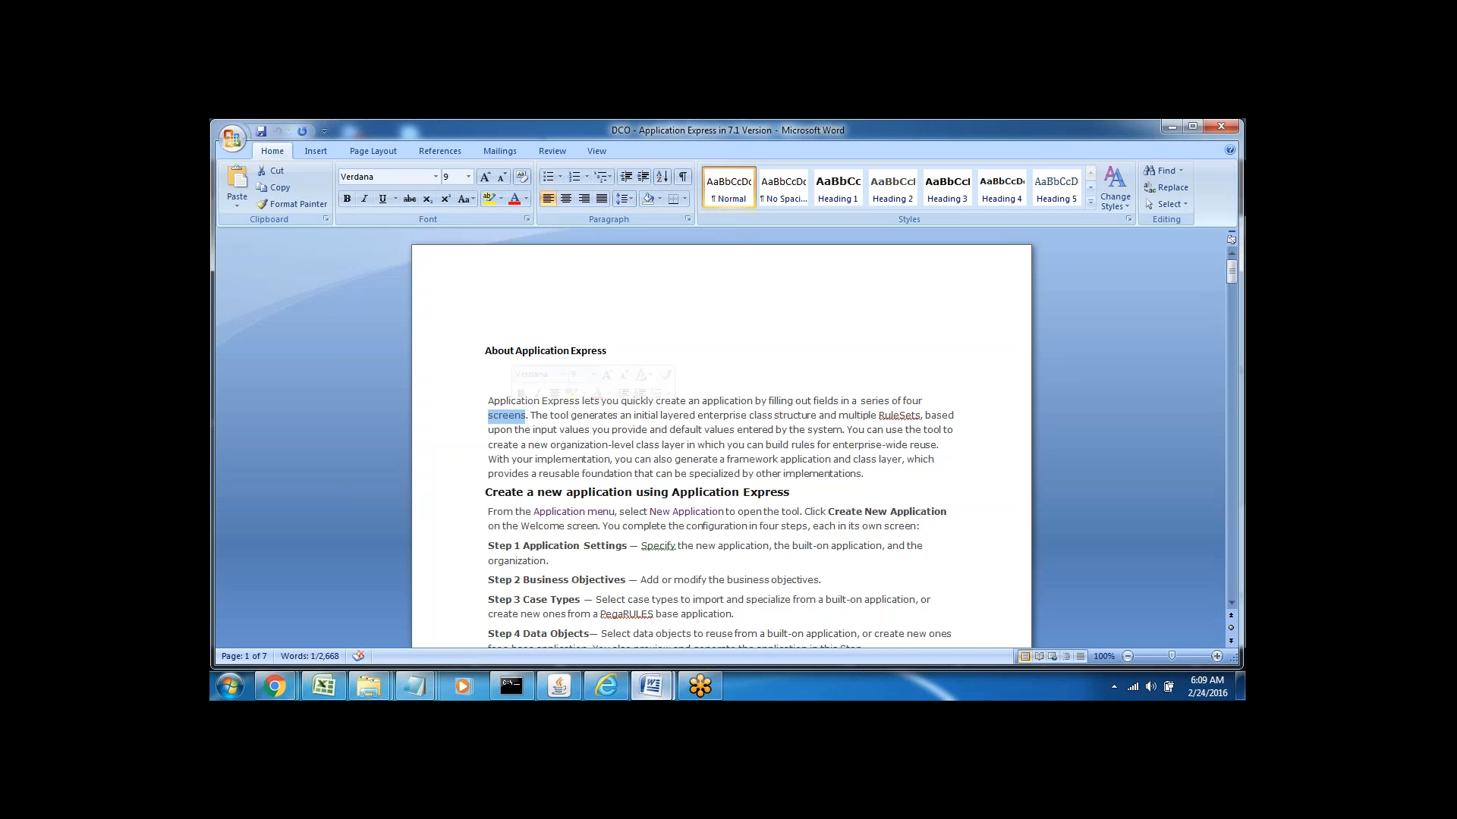
{"action": "double_click", "coordinate": [594, 415]}
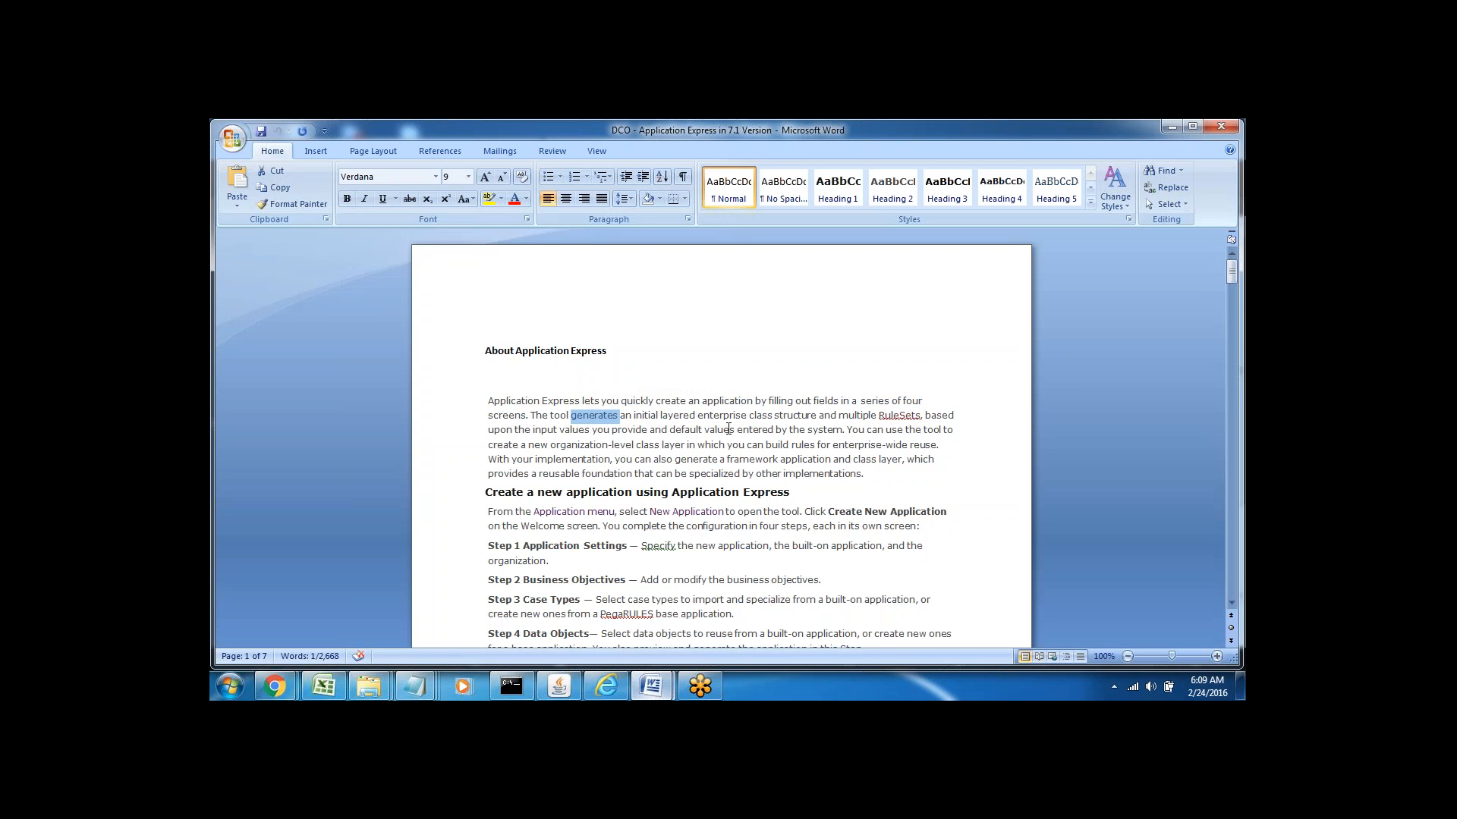
{"action": "double_click", "coordinate": [651, 416]}
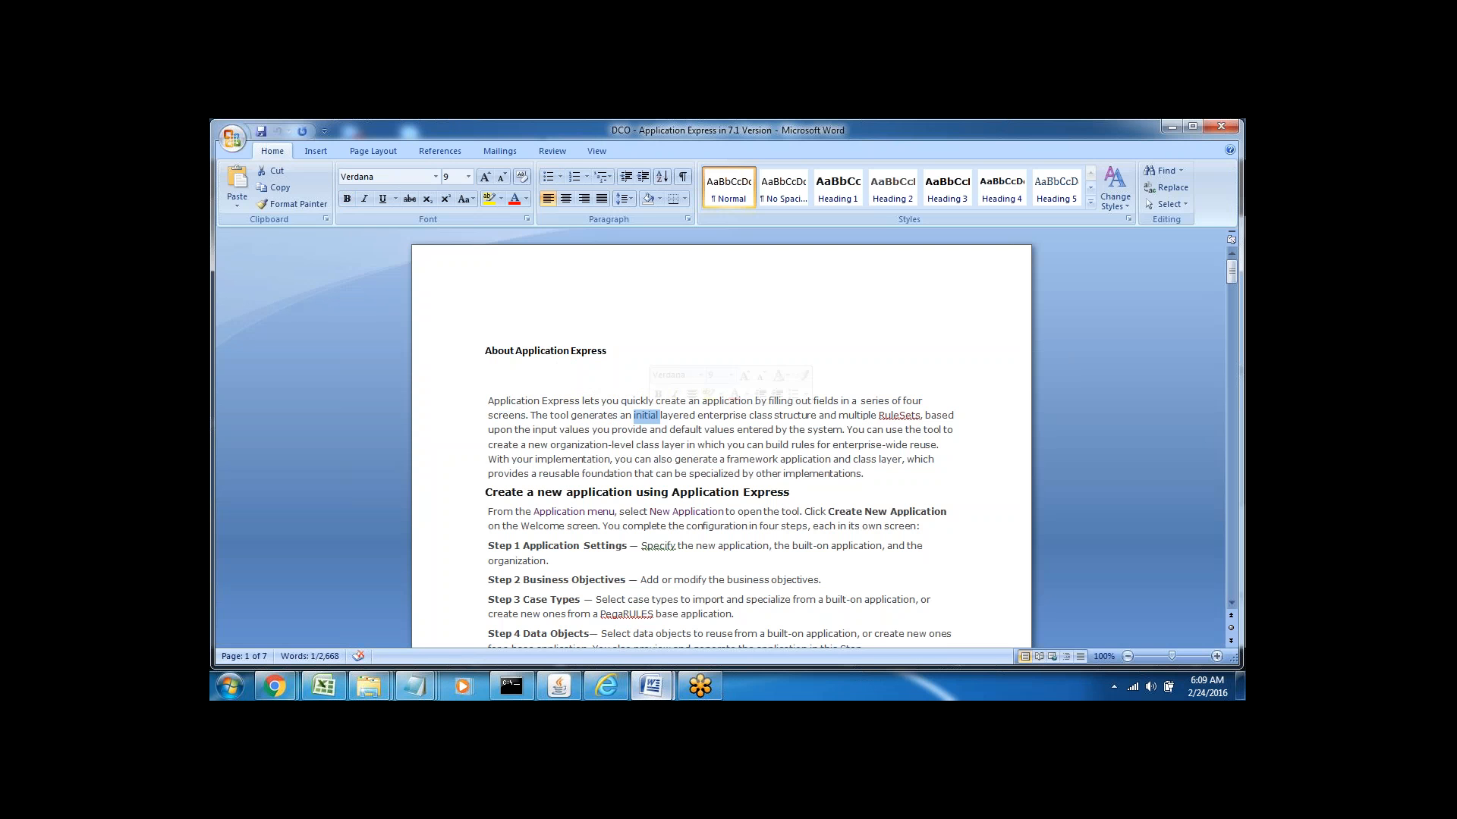
{"action": "double_click", "coordinate": [502, 417]}
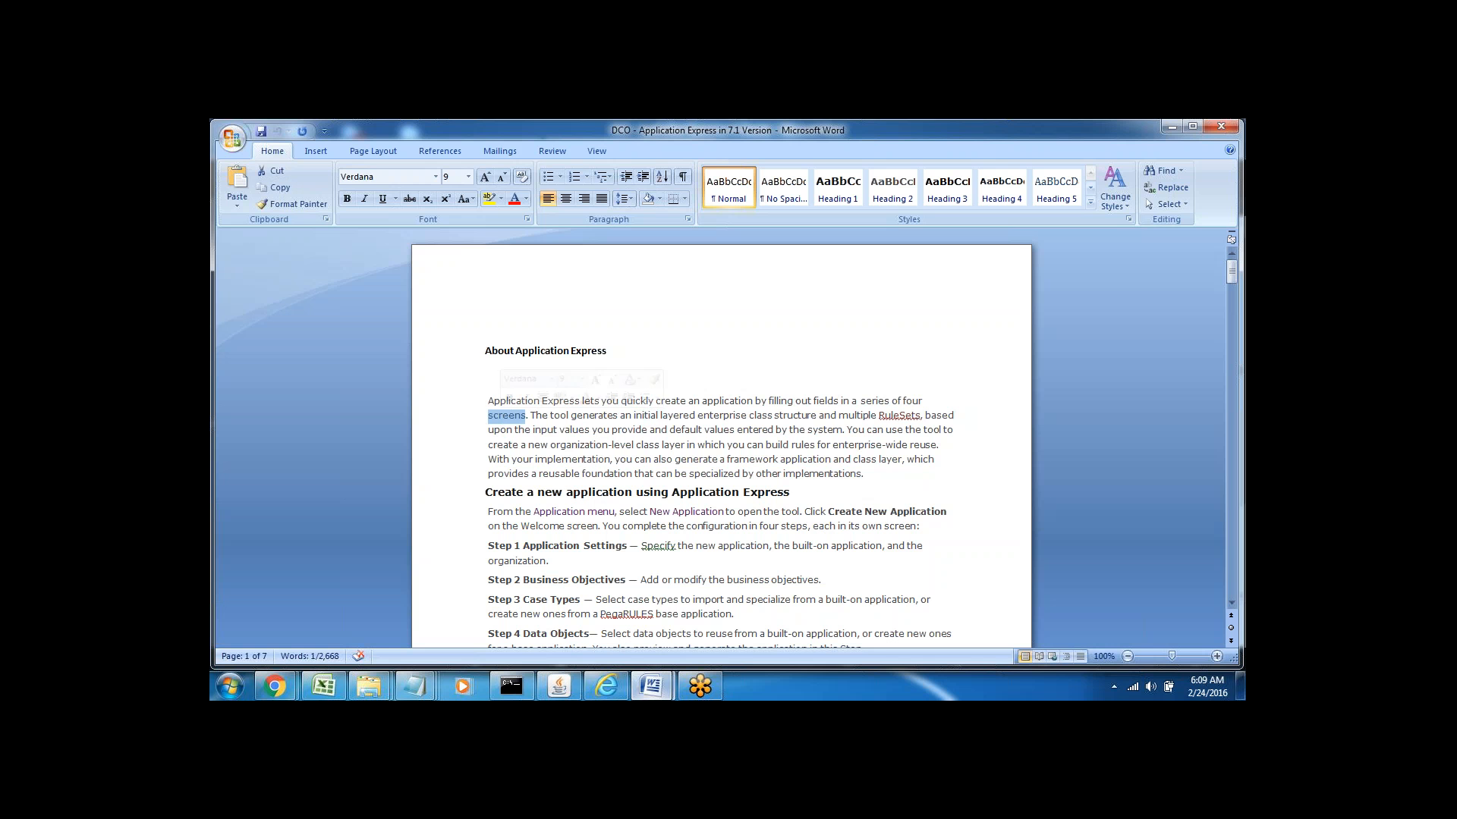
{"action": "double_click", "coordinate": [656, 416]}
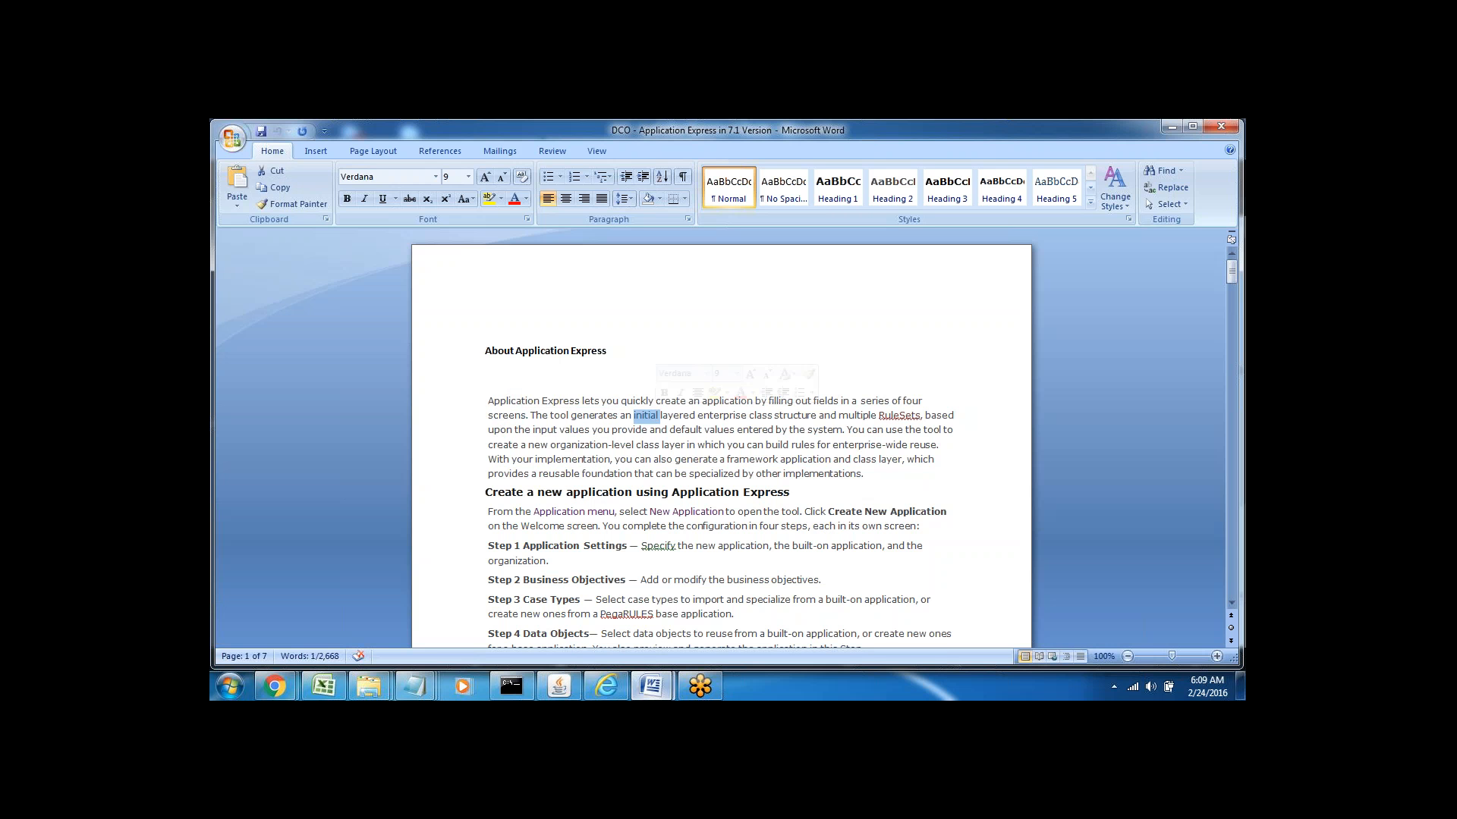
{"action": "double_click", "coordinate": [678, 416]}
{"action": "double_click", "coordinate": [757, 417]}
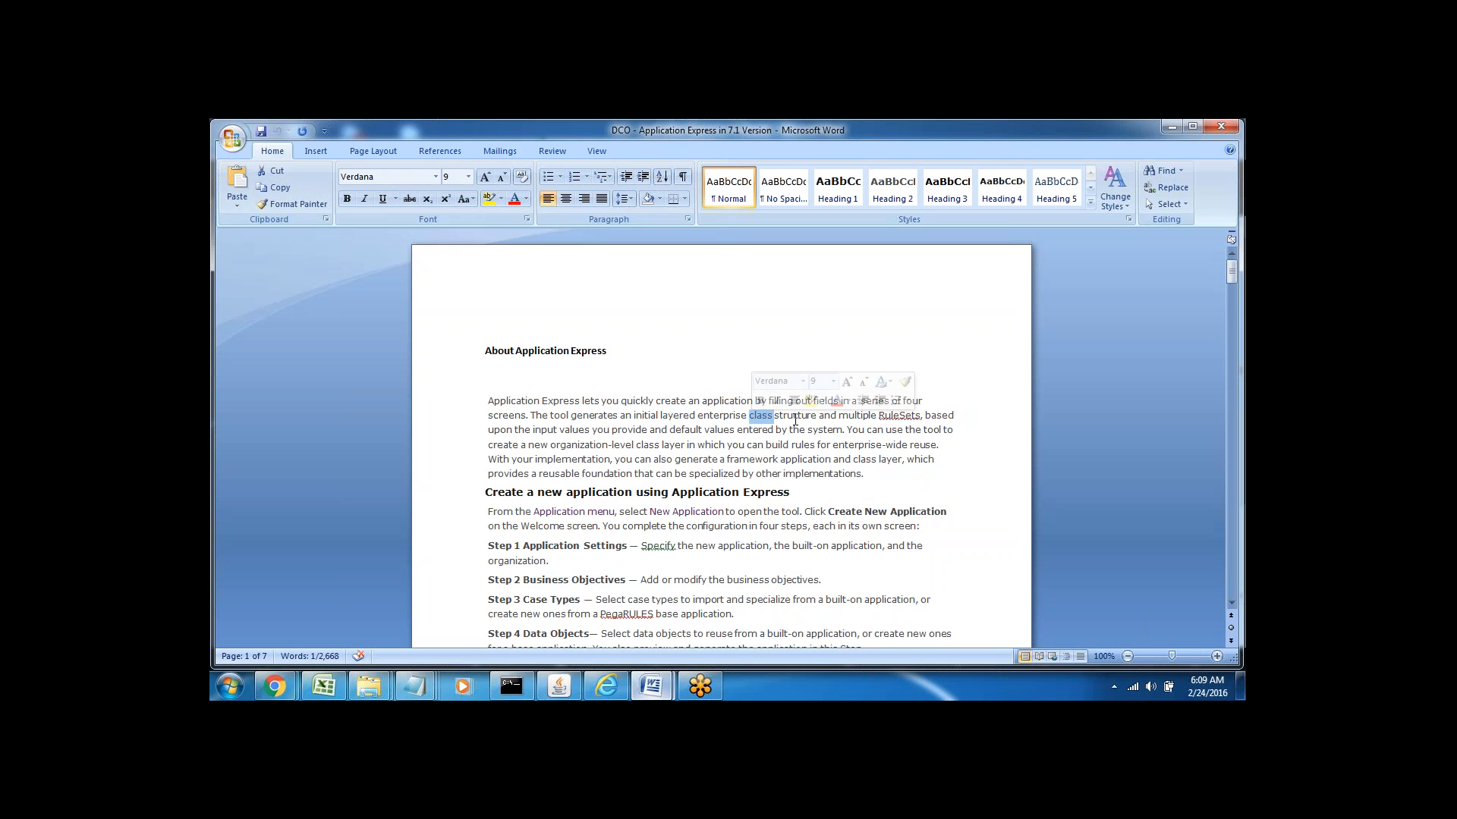
{"action": "double_click", "coordinate": [857, 417]}
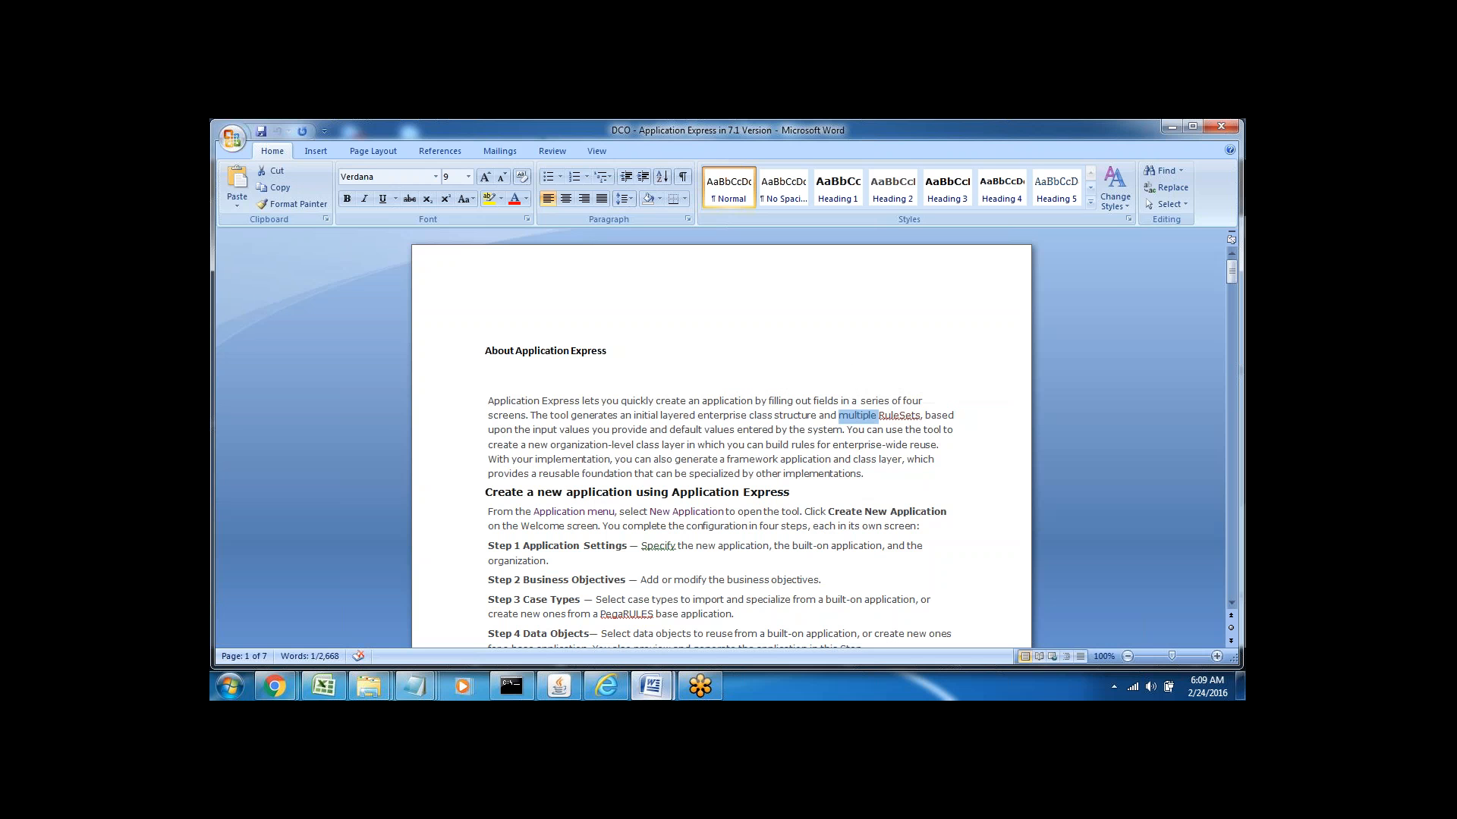
{"action": "double_click", "coordinate": [902, 416]}
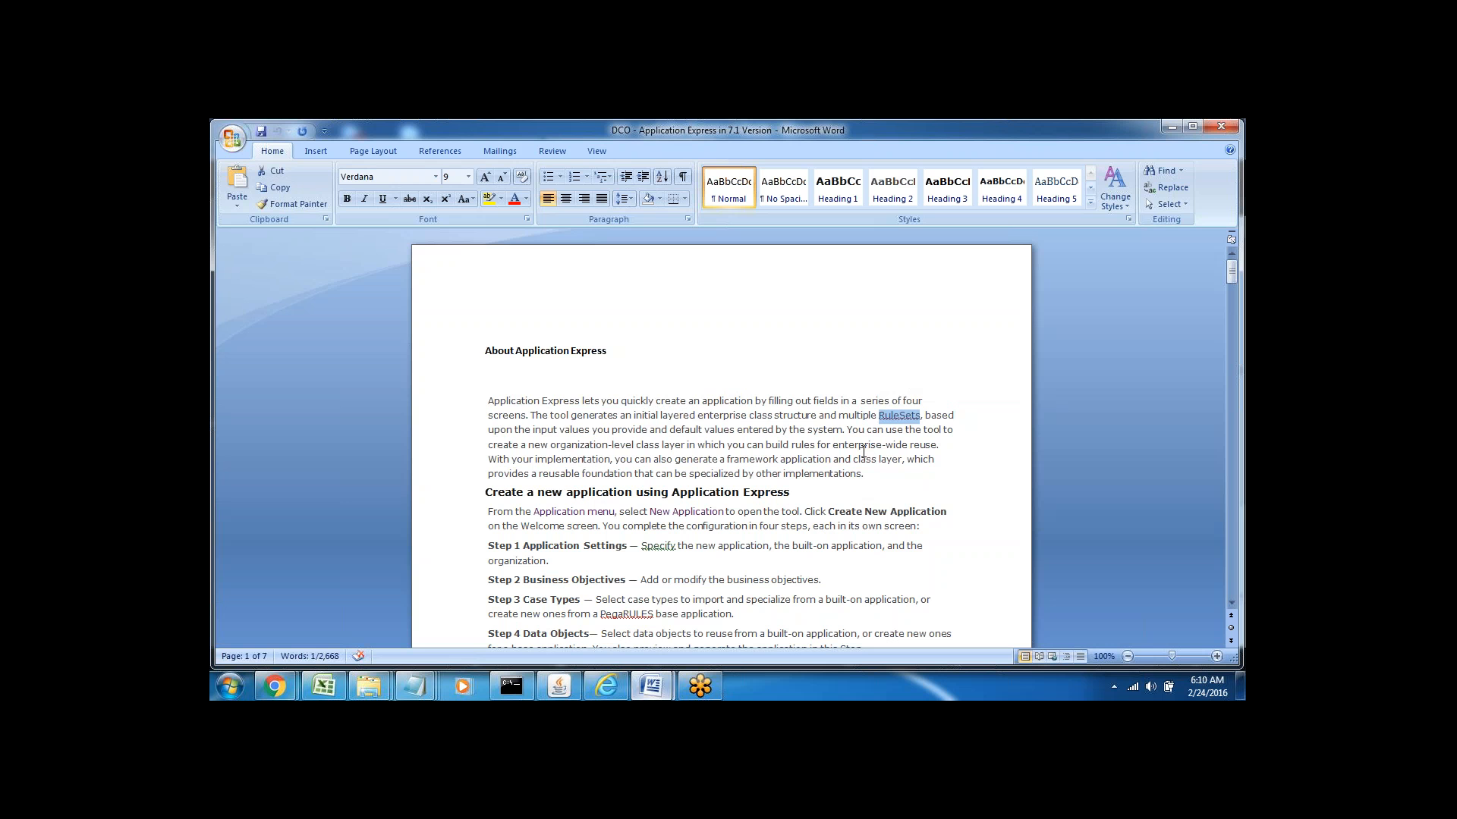
{"action": "left_click", "coordinate": [886, 459]}
{"action": "double_click", "coordinate": [893, 413]}
{"action": "left_click", "coordinate": [866, 444]}
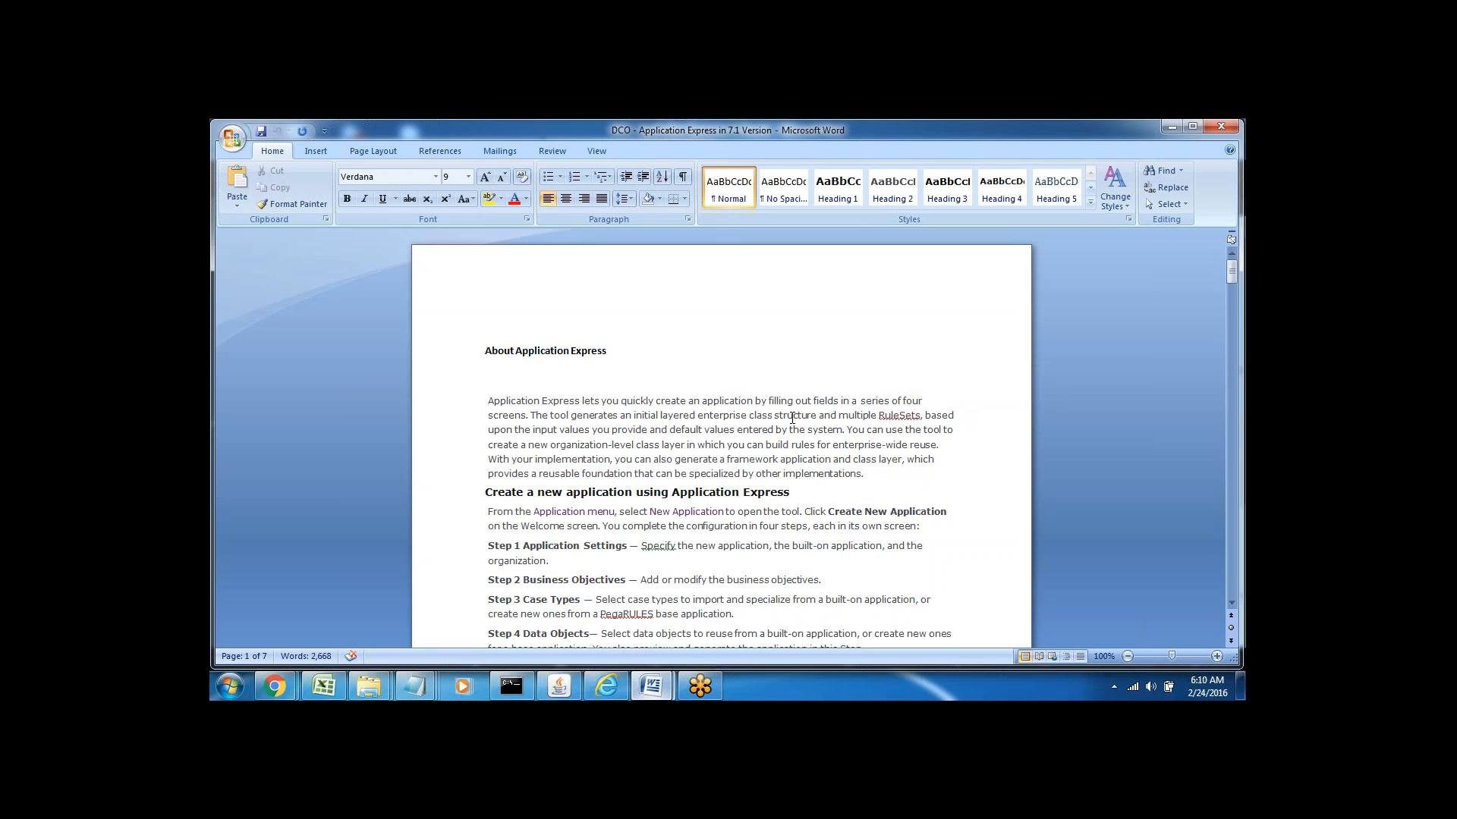
{"action": "double_click", "coordinate": [894, 417]}
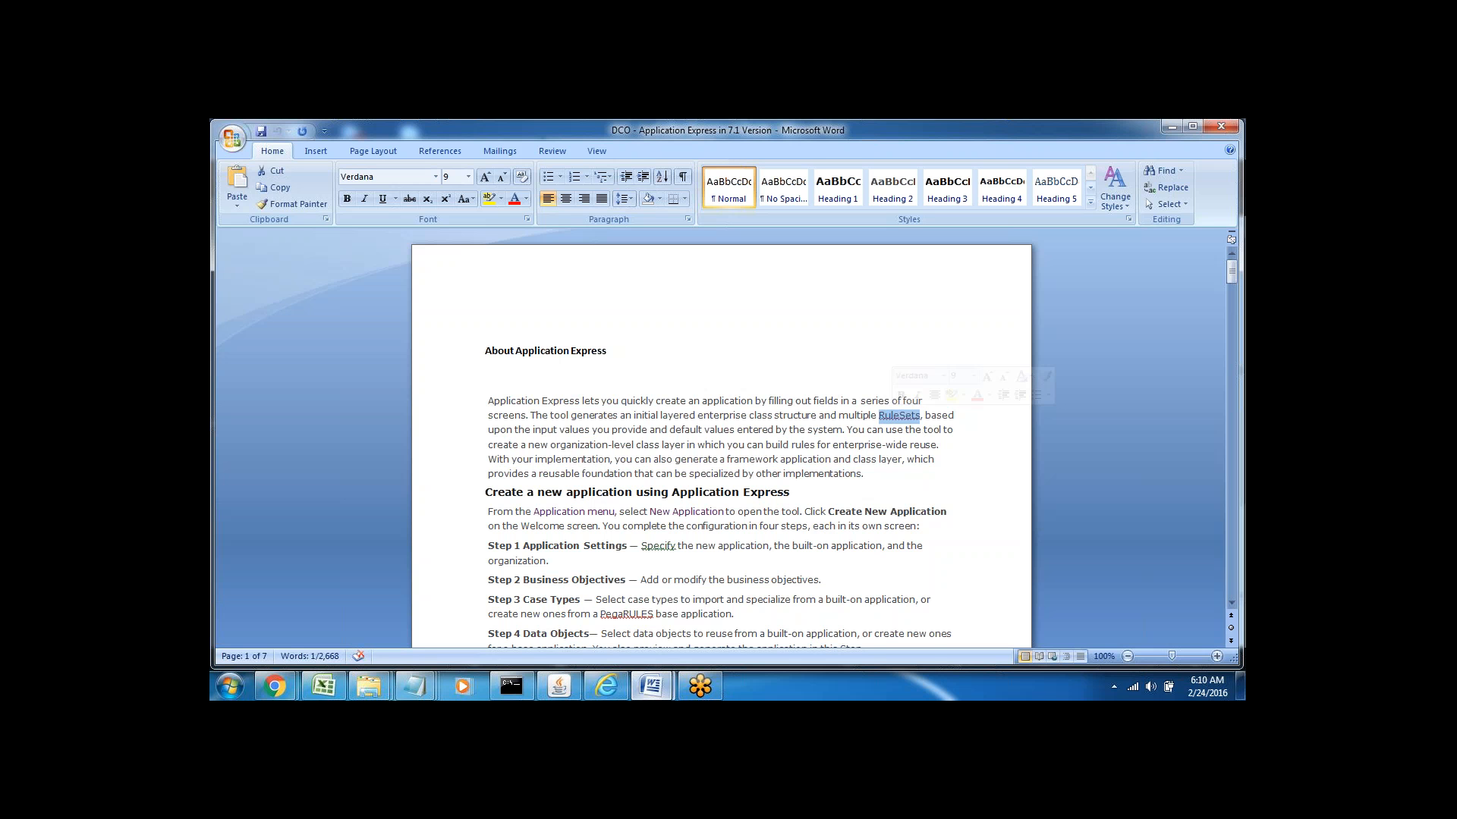
{"action": "left_click", "coordinate": [884, 429]}
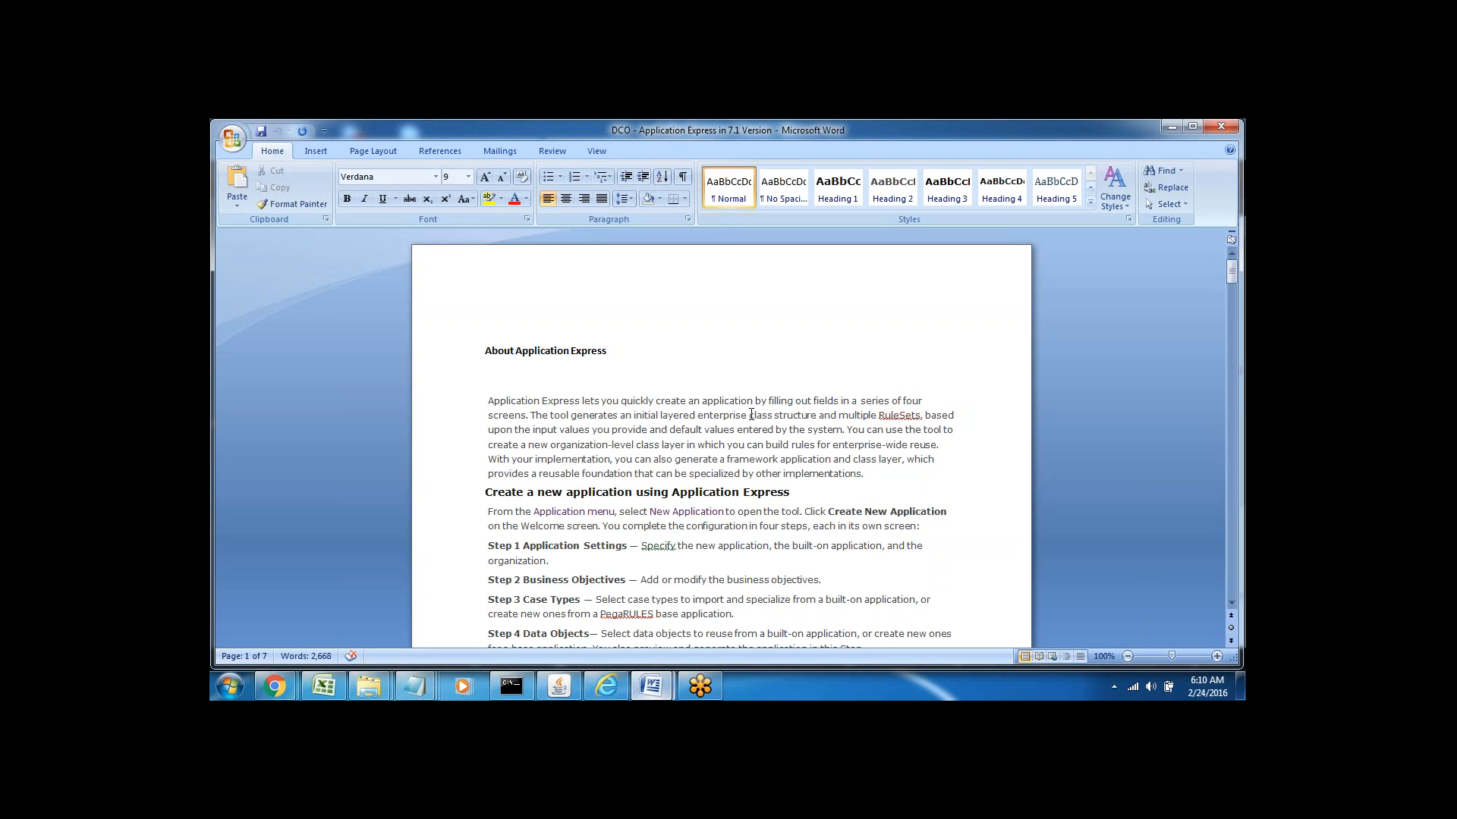
{"action": "left_click_drag", "start_coordinate": [750, 415], "coordinate": [801, 415]}
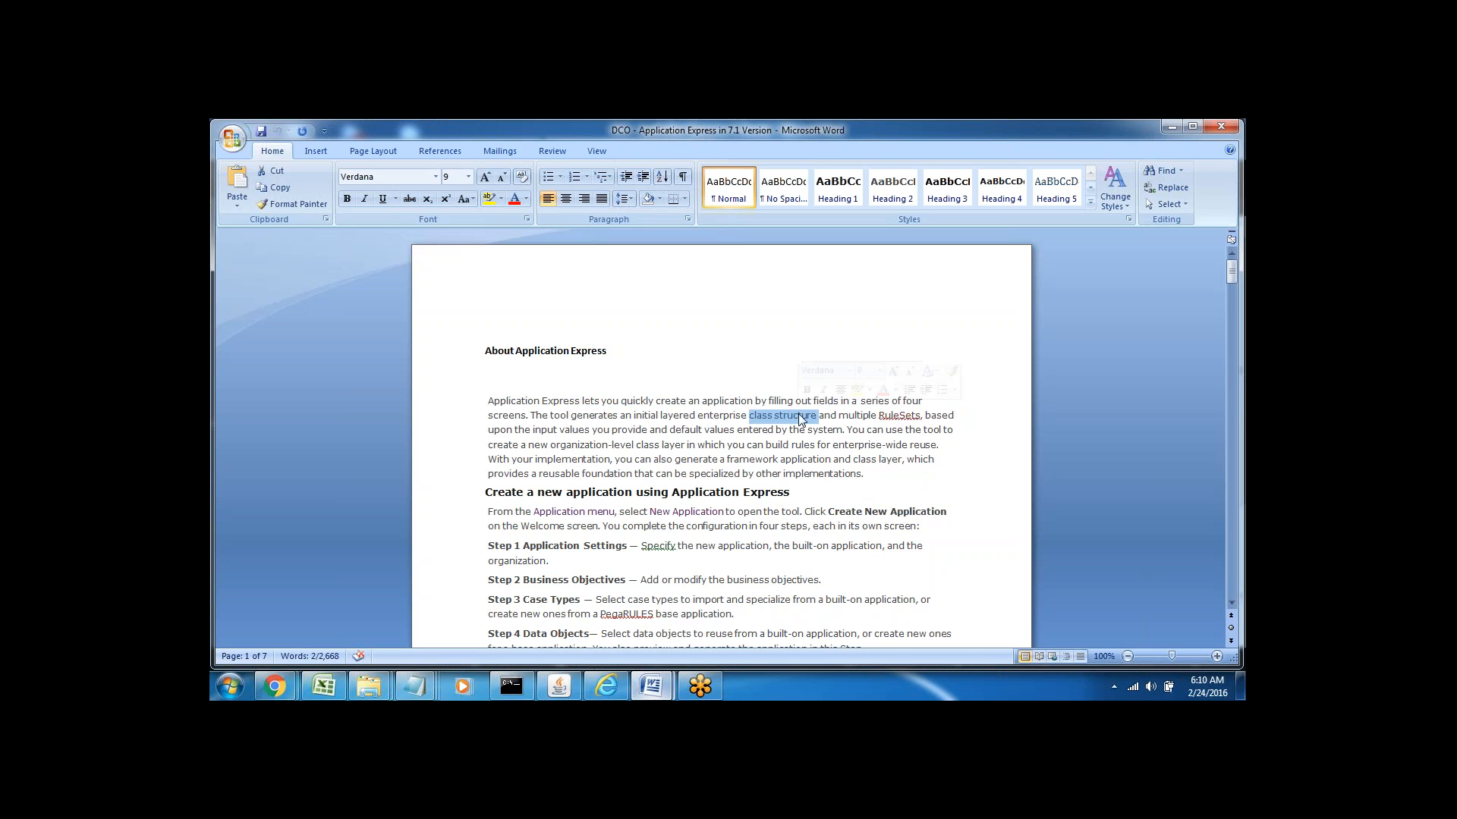
{"action": "double_click", "coordinate": [884, 415]}
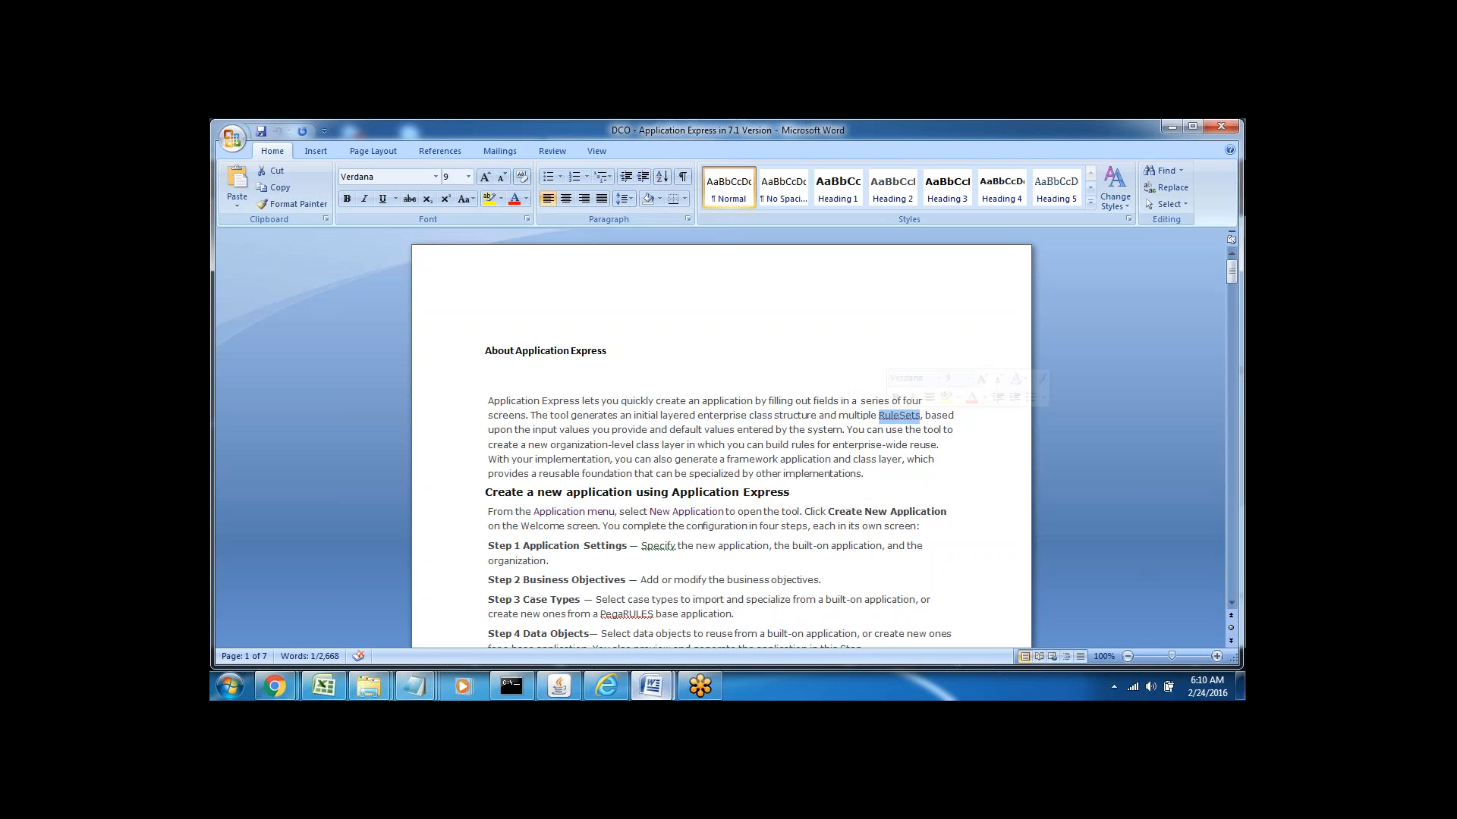
{"action": "left_click", "coordinate": [872, 429]}
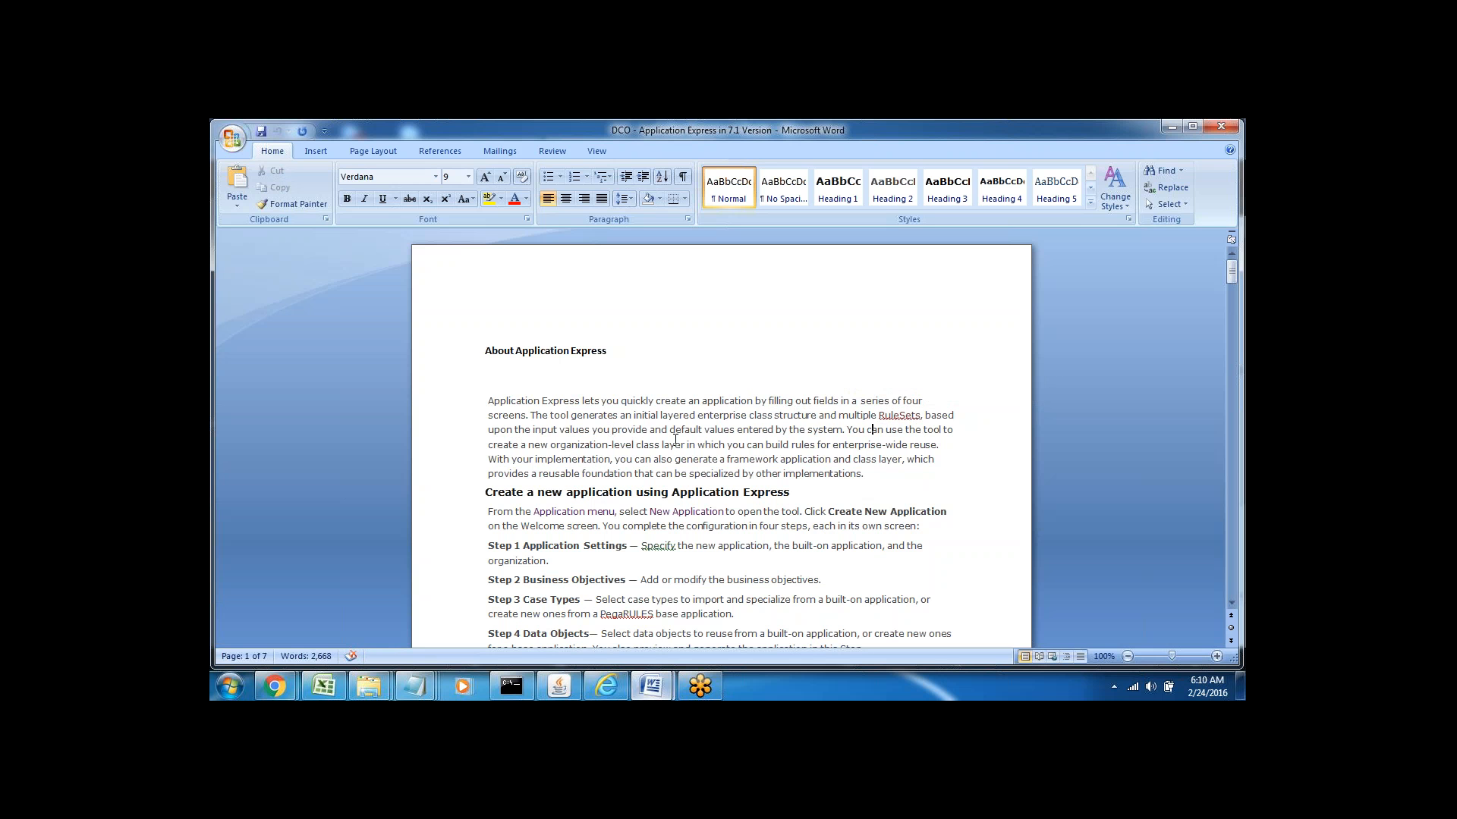
{"action": "double_click", "coordinate": [817, 417]}
{"action": "left_click", "coordinate": [869, 429]}
{"action": "left_click", "coordinate": [448, 501]}
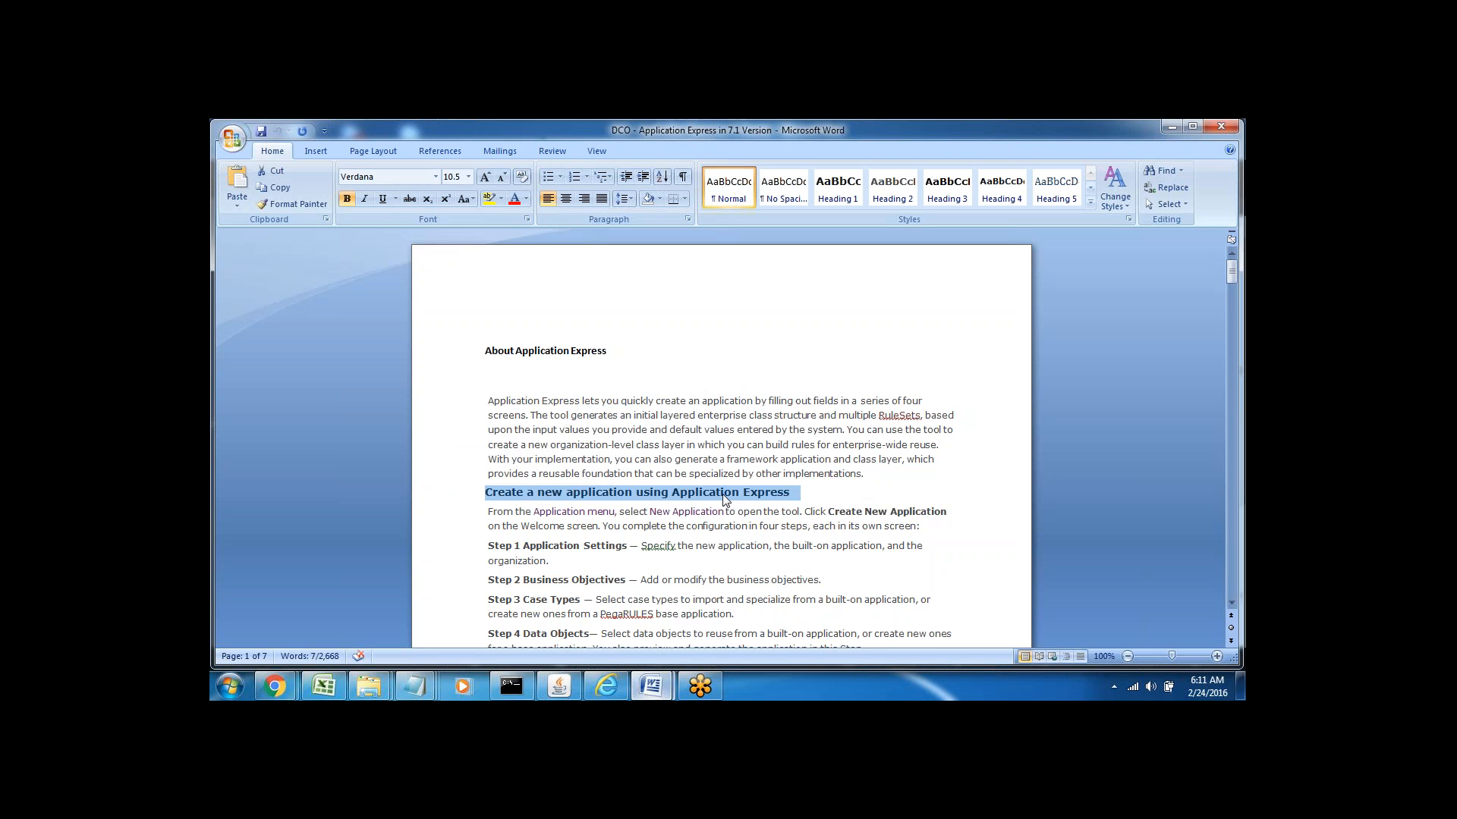
{"action": "double_click", "coordinate": [549, 511]}
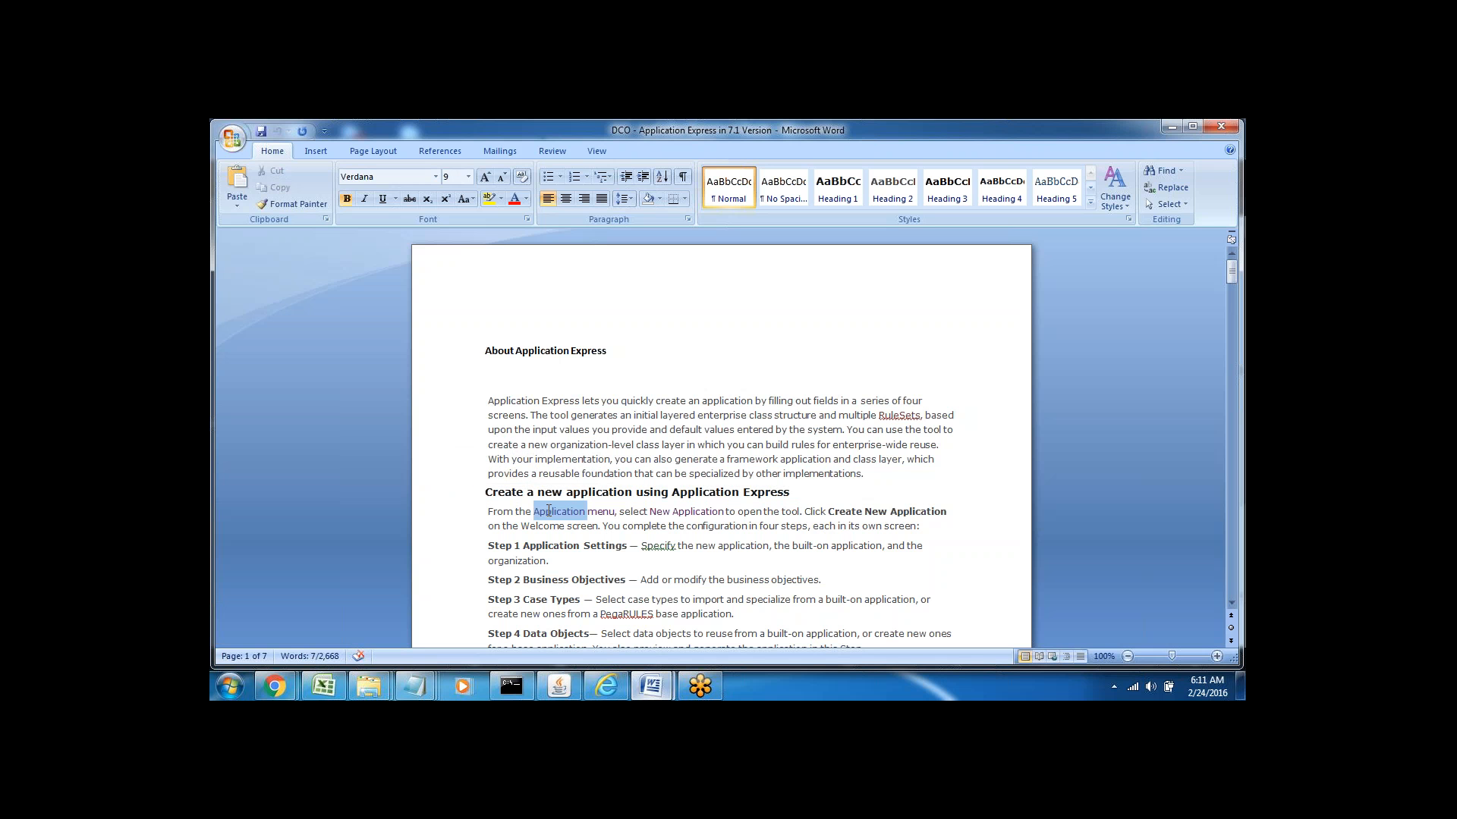
{"action": "left_click", "coordinate": [608, 512]}
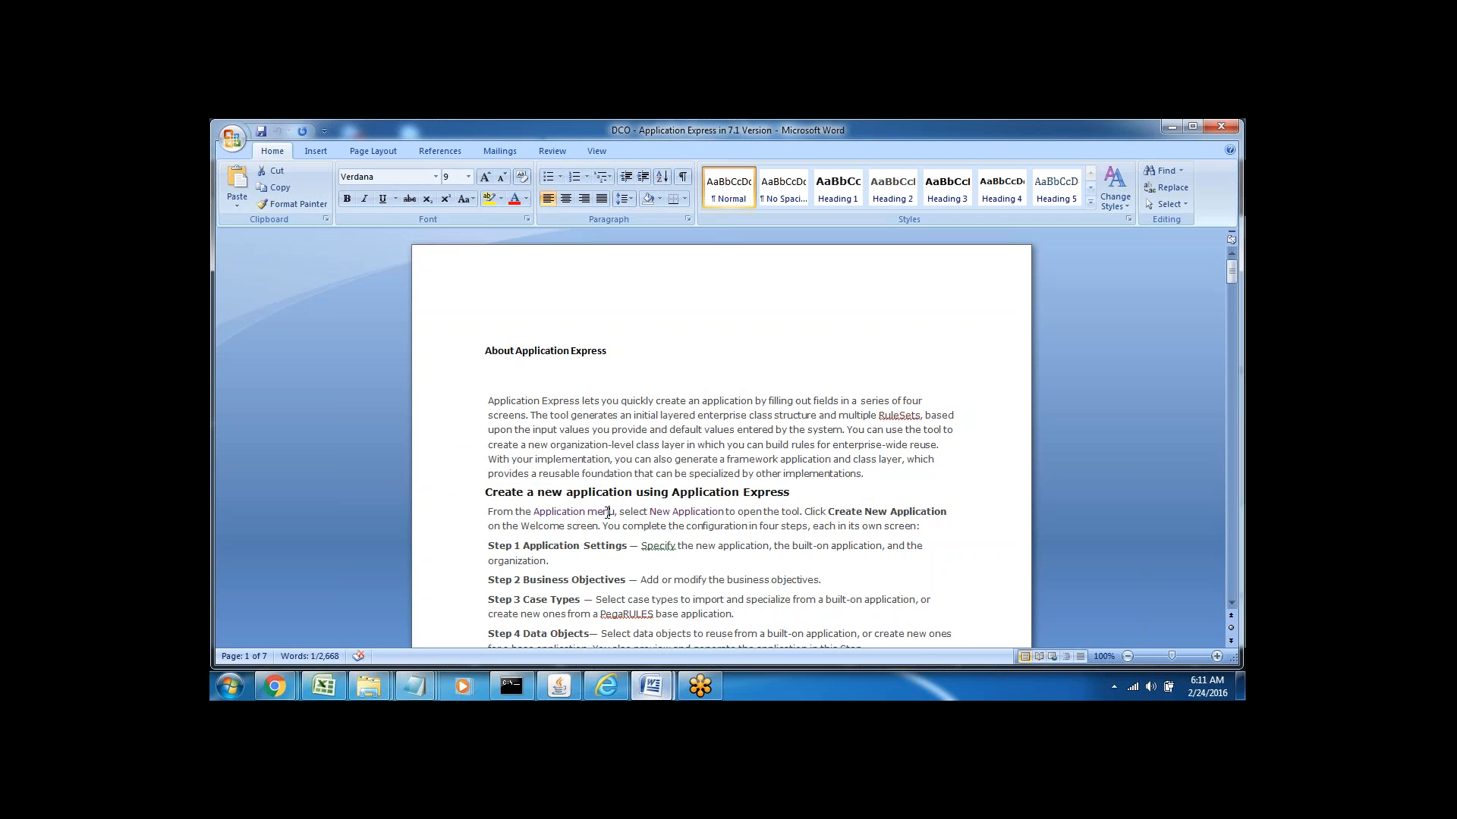
{"action": "double_click", "coordinate": [556, 510]}
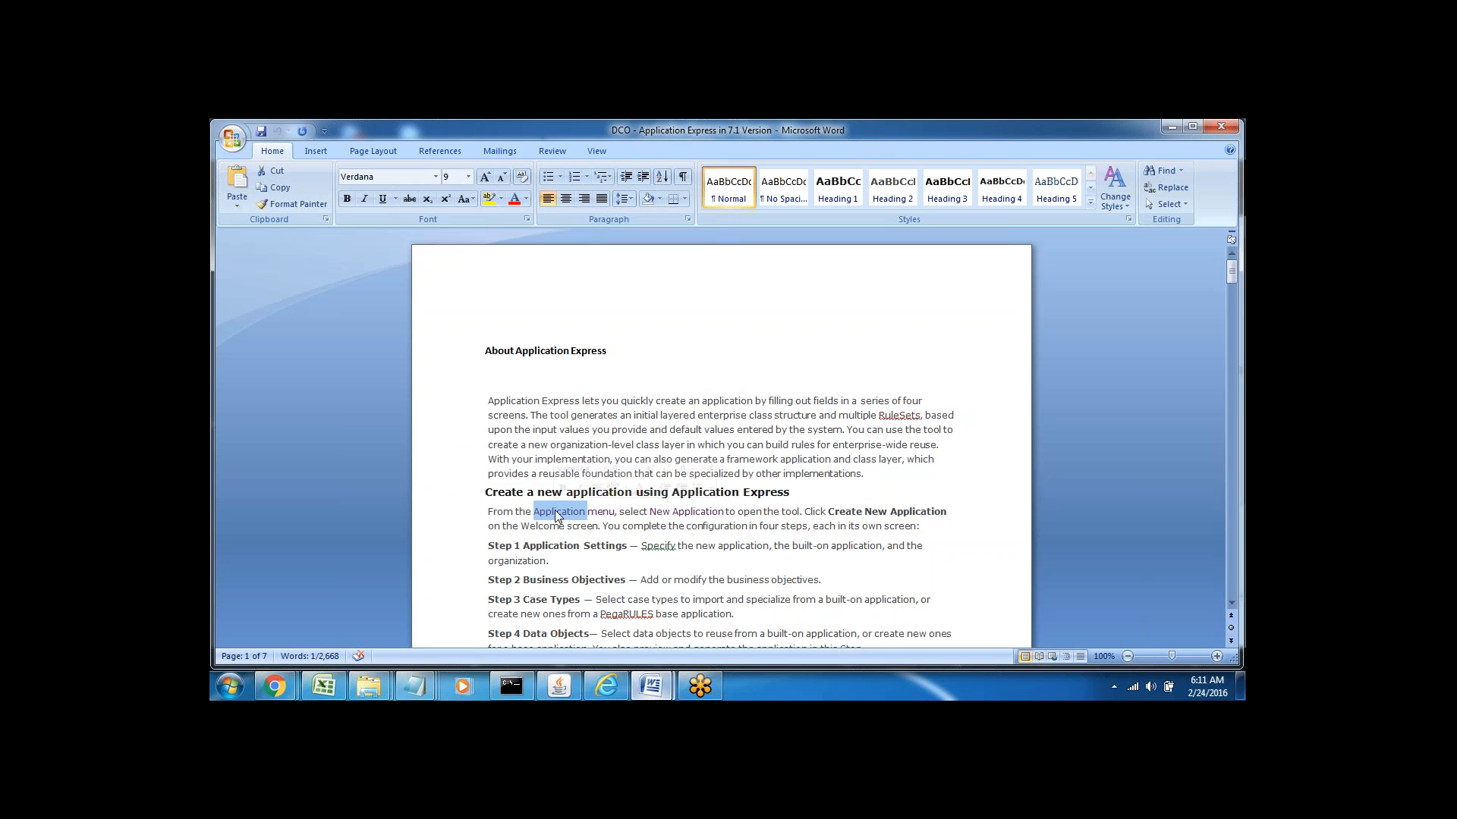
{"action": "triple_click", "coordinate": [659, 512]}
{"action": "left_click", "coordinate": [726, 519]}
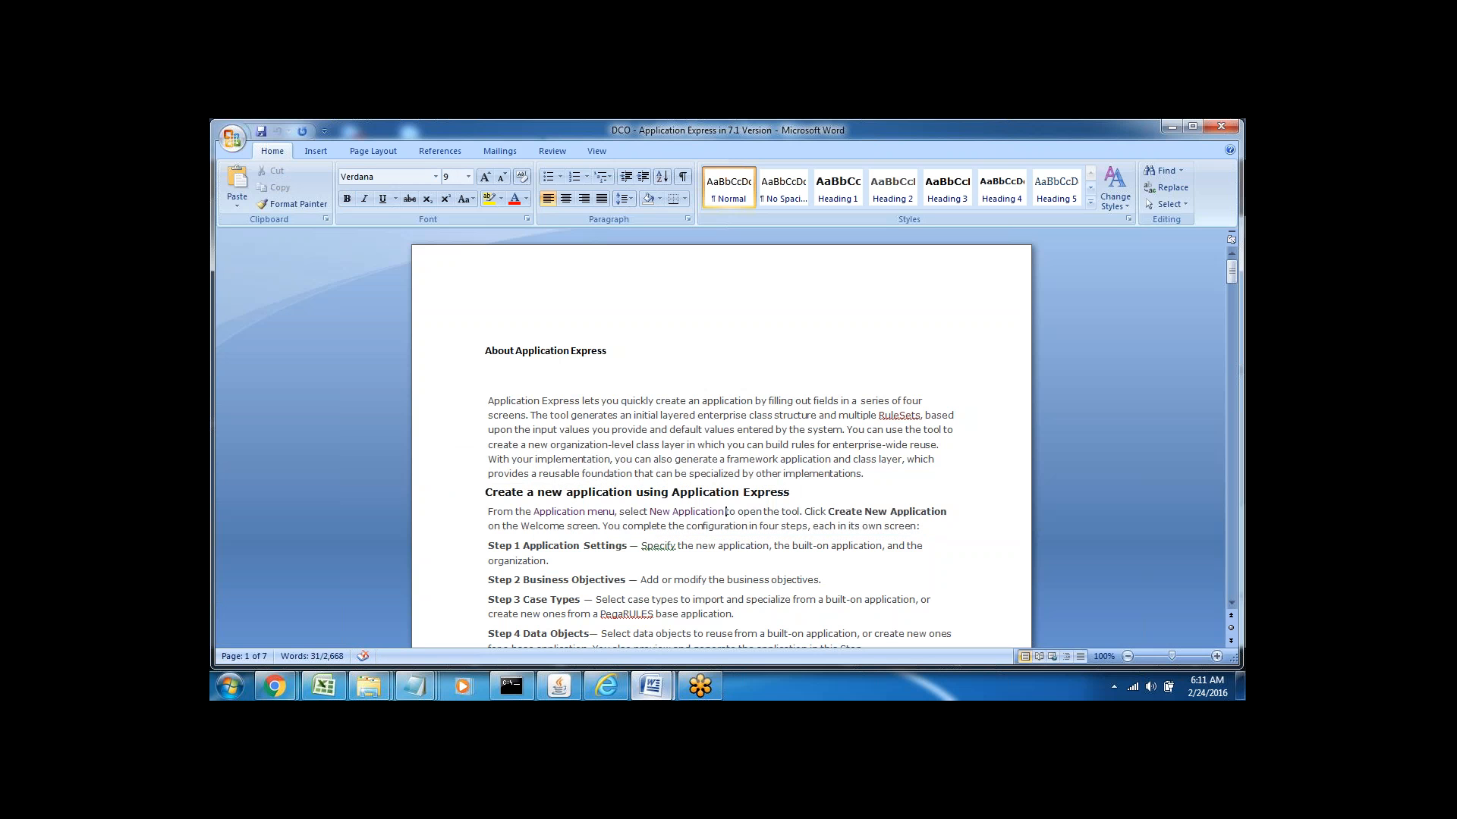
{"action": "double_click", "coordinate": [771, 512]}
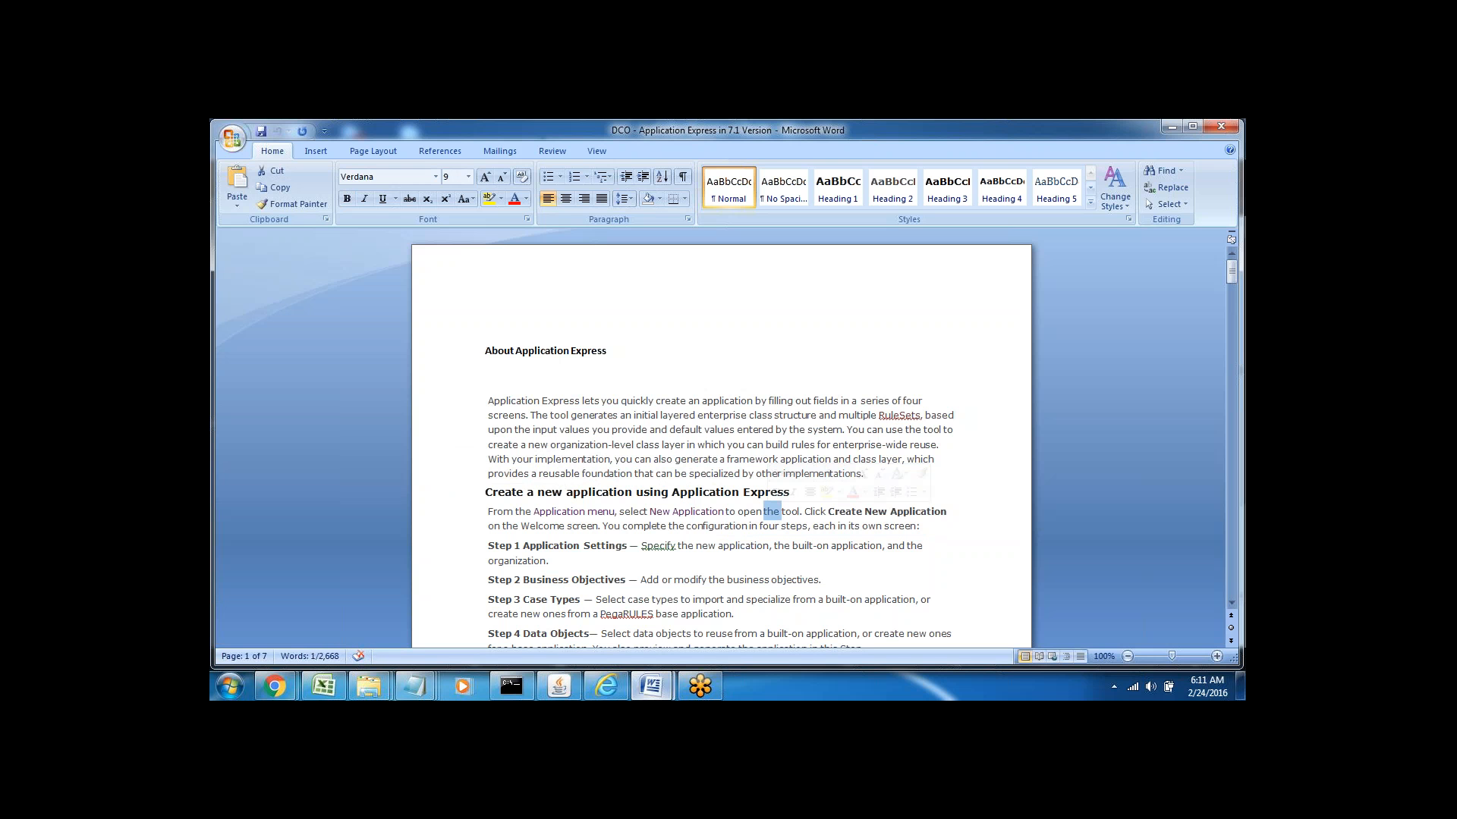
{"action": "double_click", "coordinate": [750, 510]}
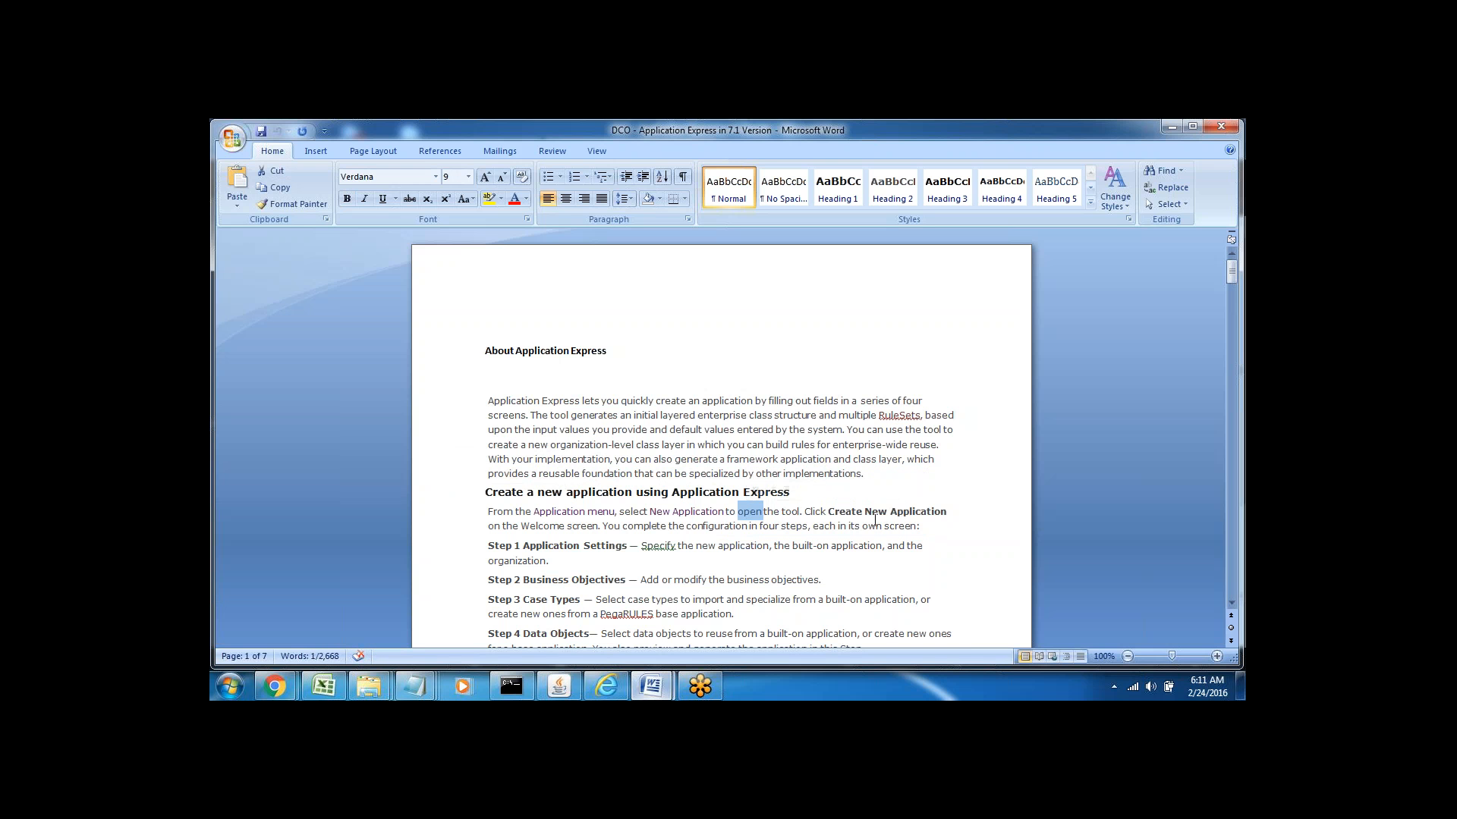
{"action": "left_click", "coordinate": [830, 510]}
{"action": "left_click_drag", "start_coordinate": [830, 511], "coordinate": [917, 512]}
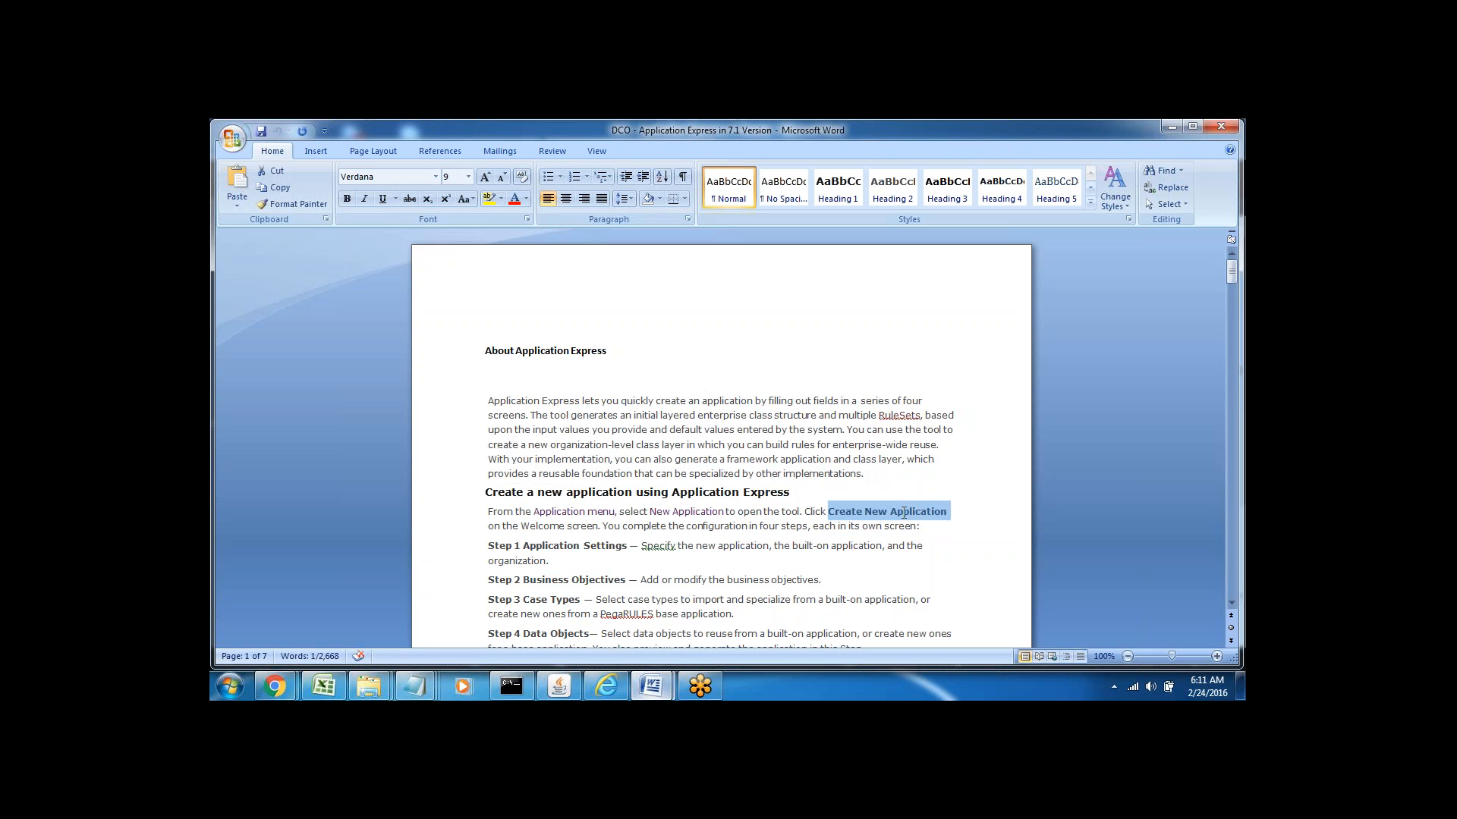
{"action": "double_click", "coordinate": [539, 527]}
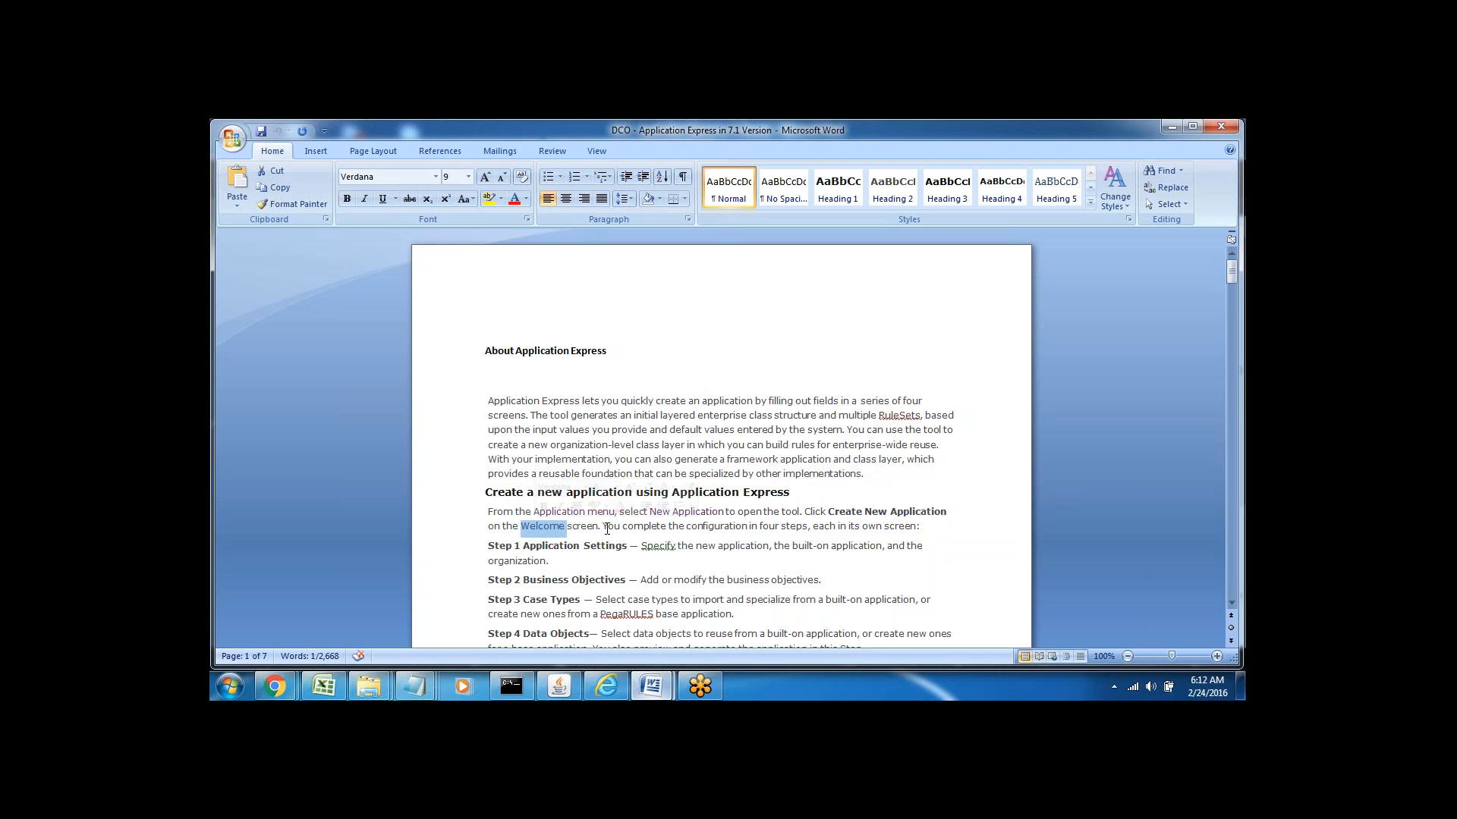
{"action": "double_click", "coordinate": [644, 527]}
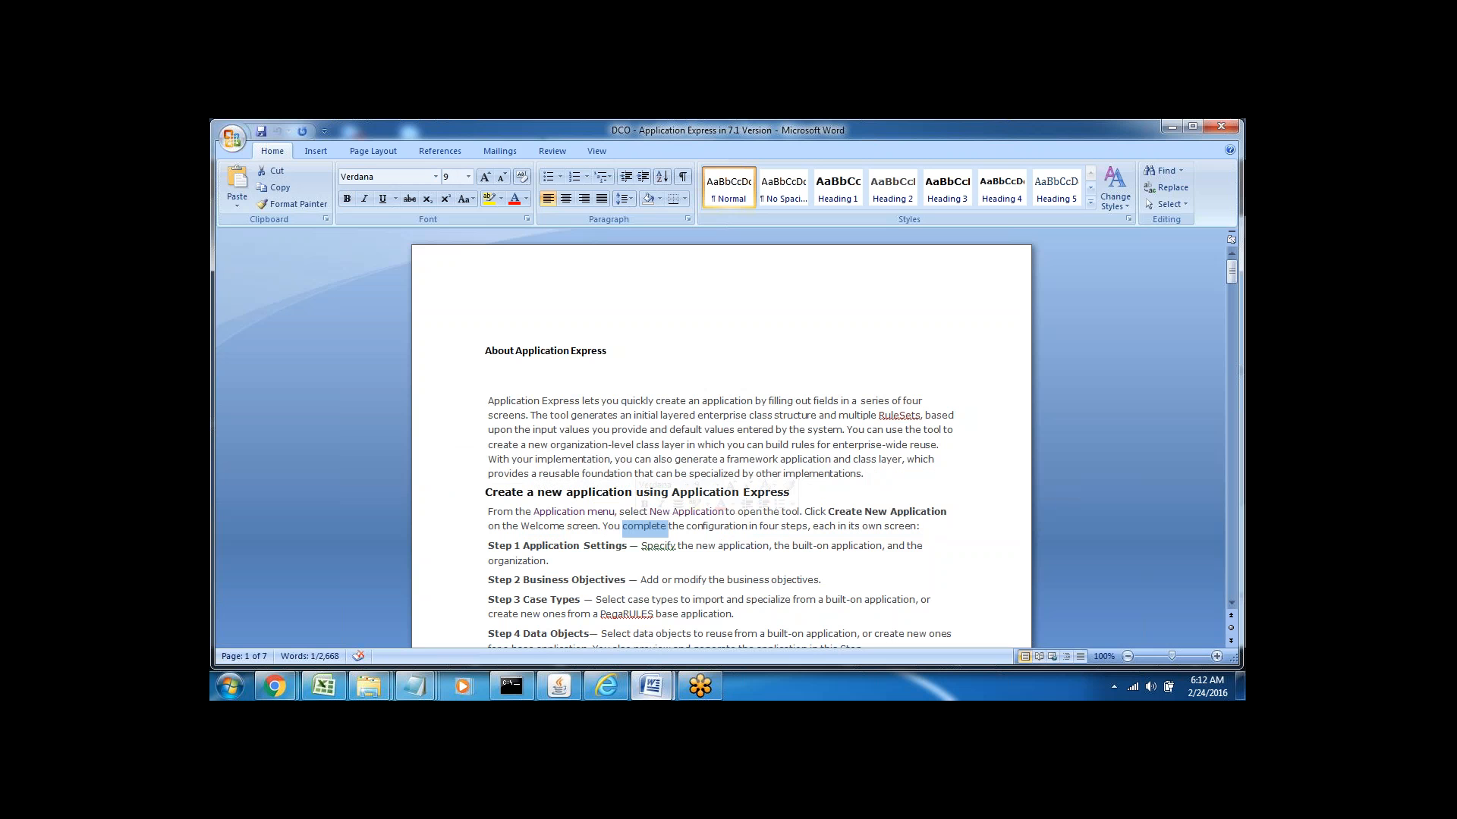
{"action": "left_click", "coordinate": [669, 546]}
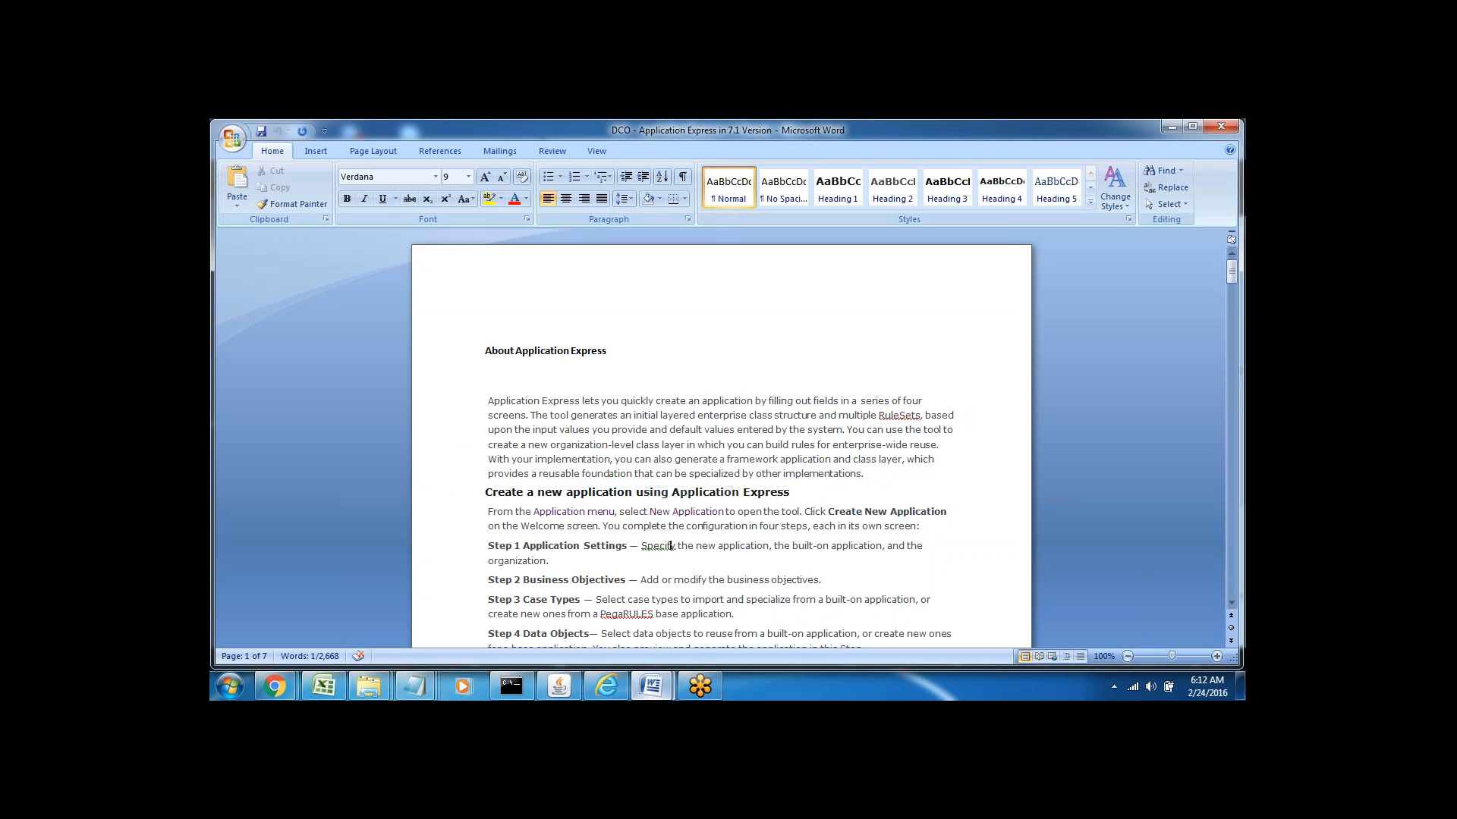
Select the Step 1 through Step 4 paragraphs in turn
{"action": "scroll", "coordinate": [668, 633], "scroll_direction": "down", "scroll_amount": 2}
{"action": "left_click", "coordinate": [671, 633]}
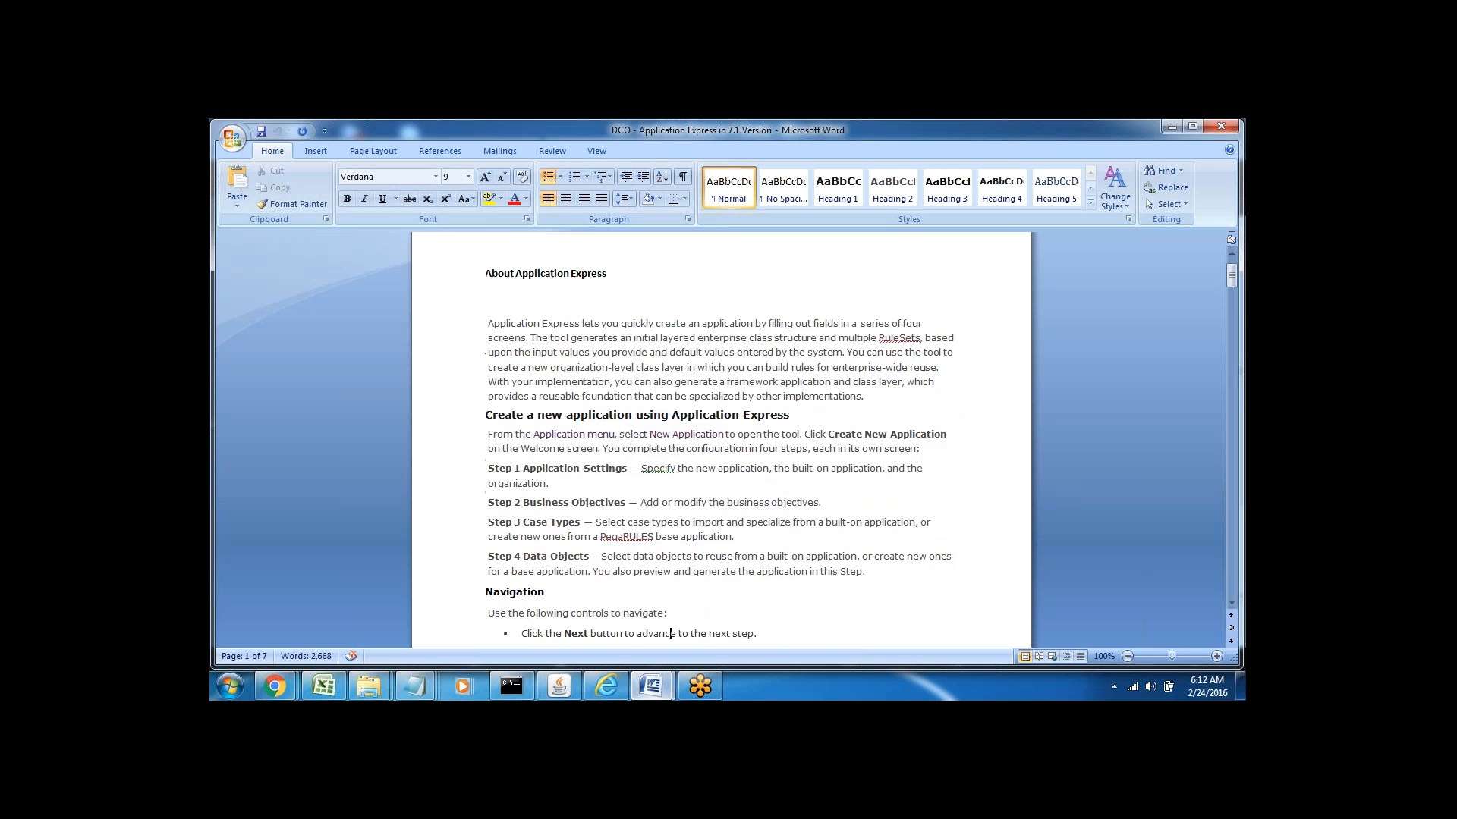
{"action": "triple_click", "coordinate": [550, 468]}
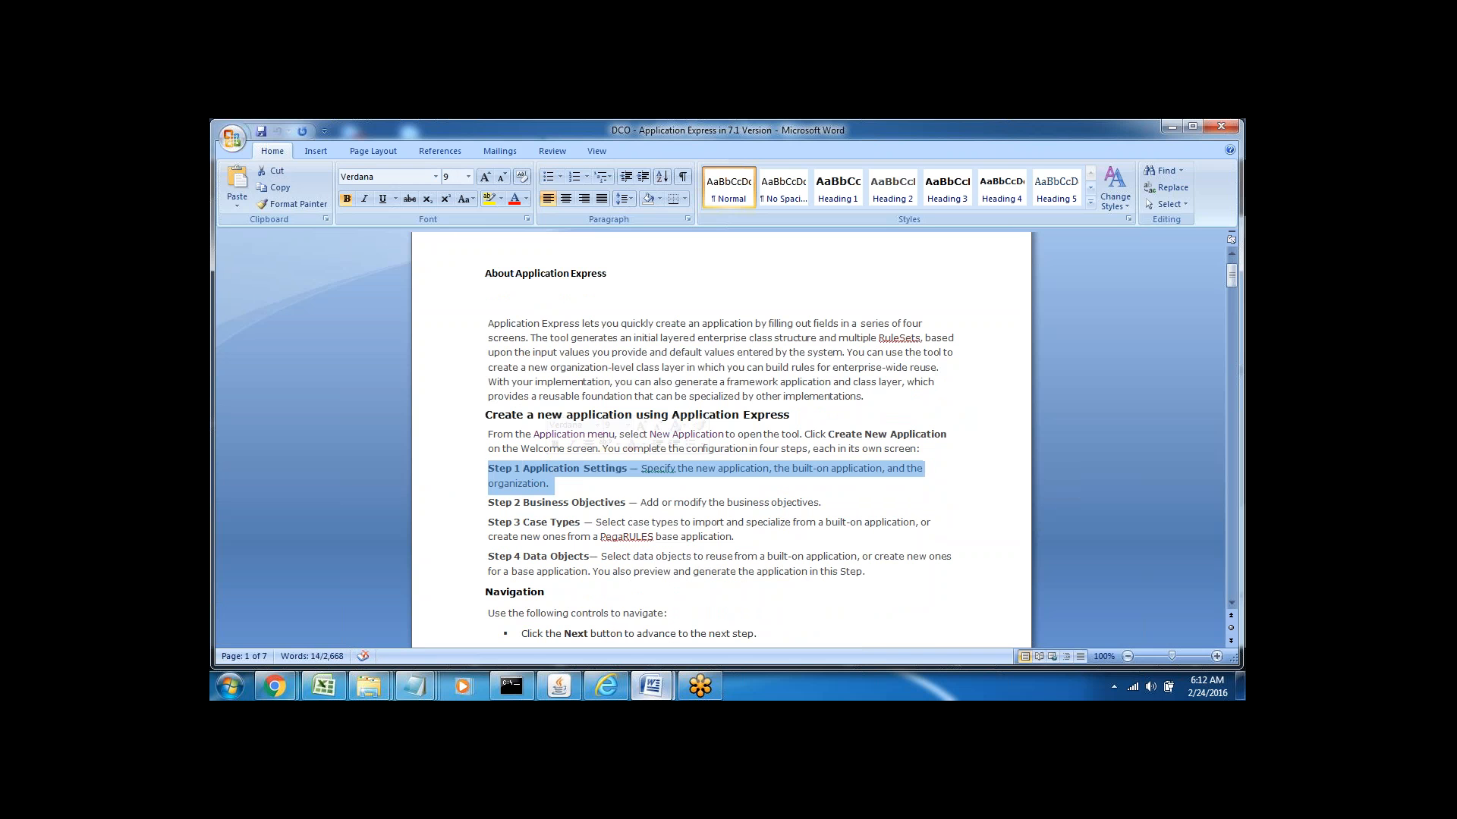
{"action": "triple_click", "coordinate": [539, 503]}
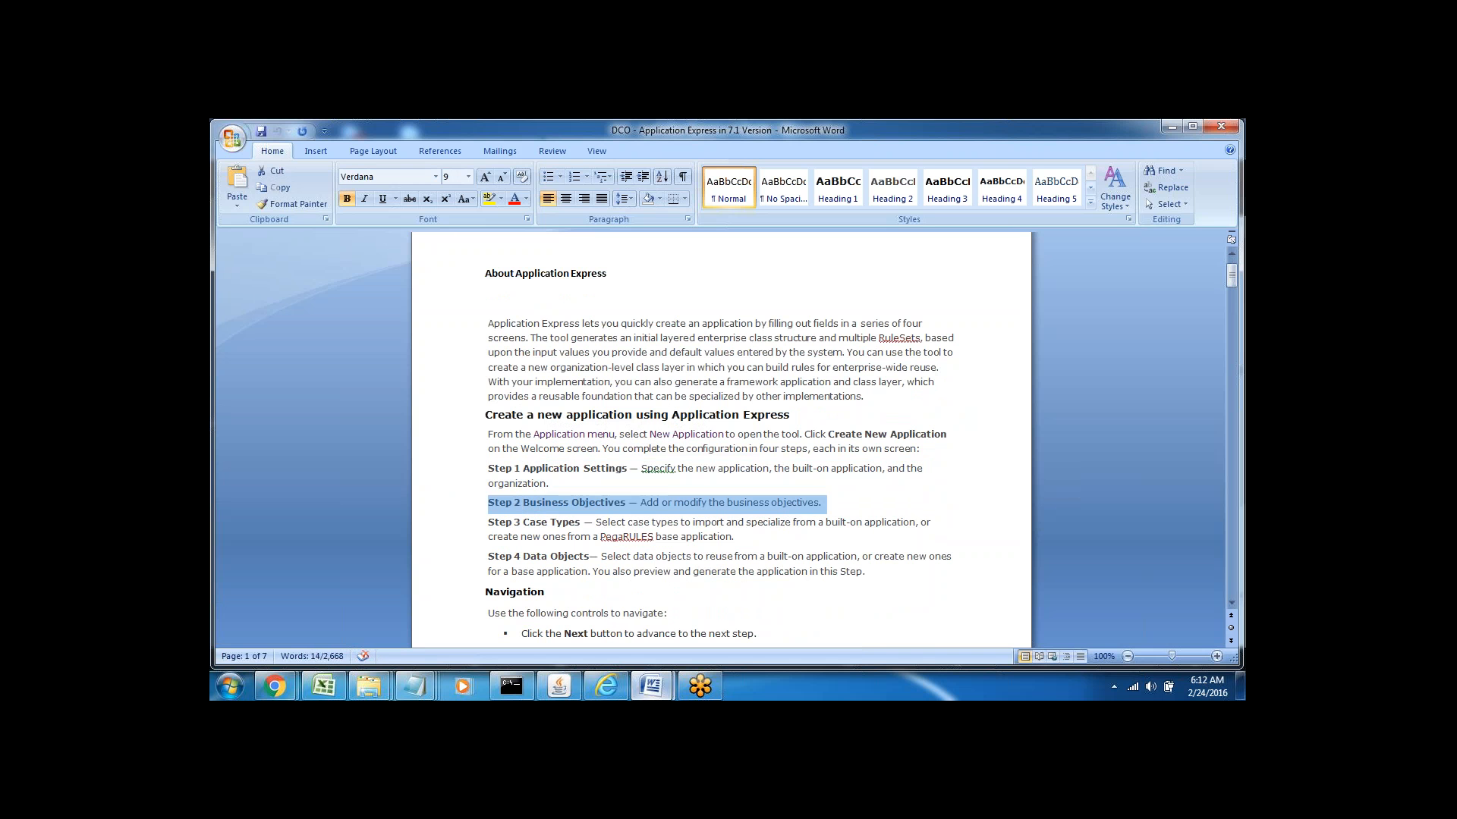
{"action": "triple_click", "coordinate": [537, 522]}
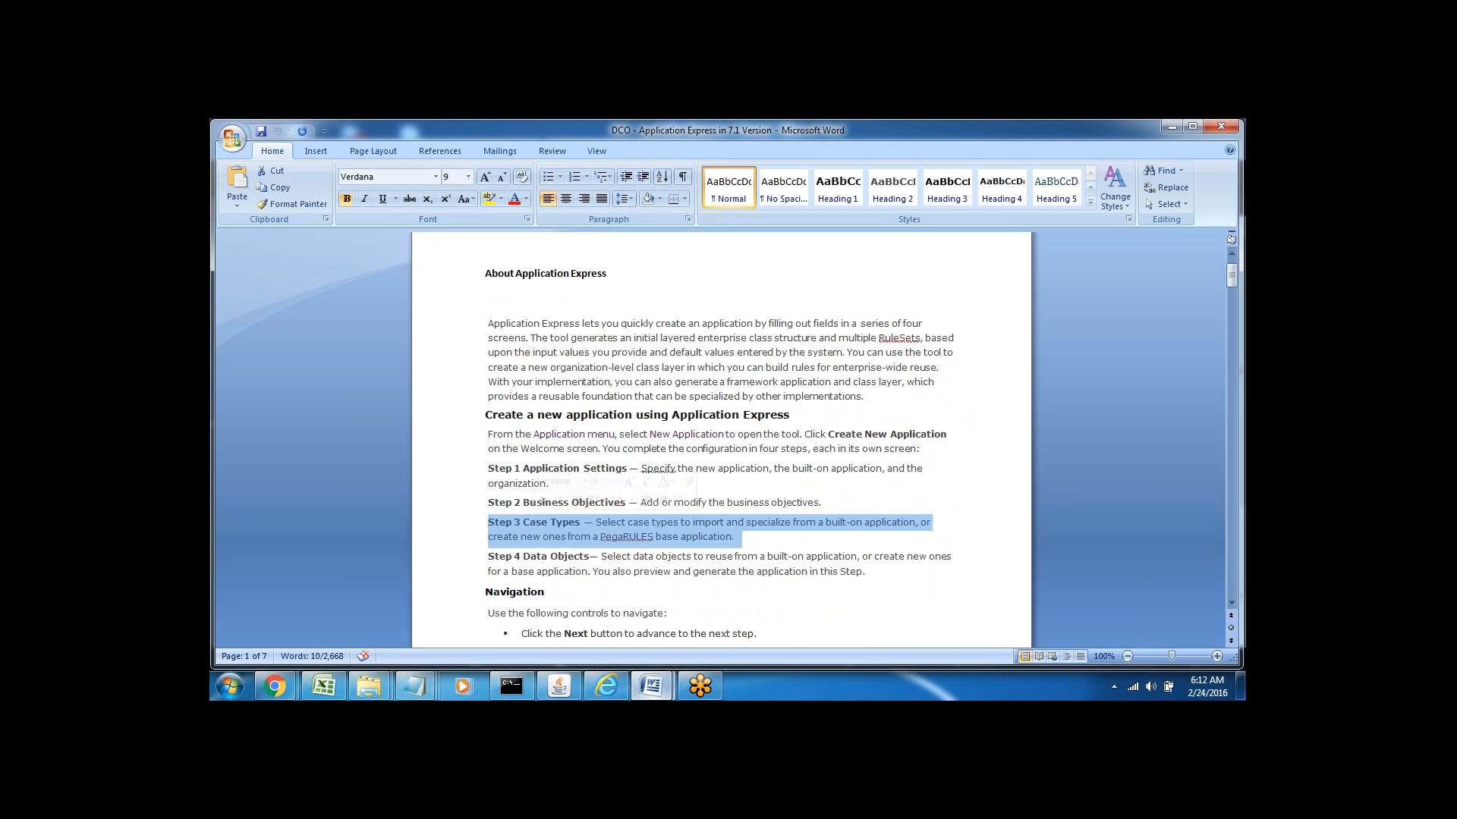
{"action": "triple_click", "coordinate": [542, 556]}
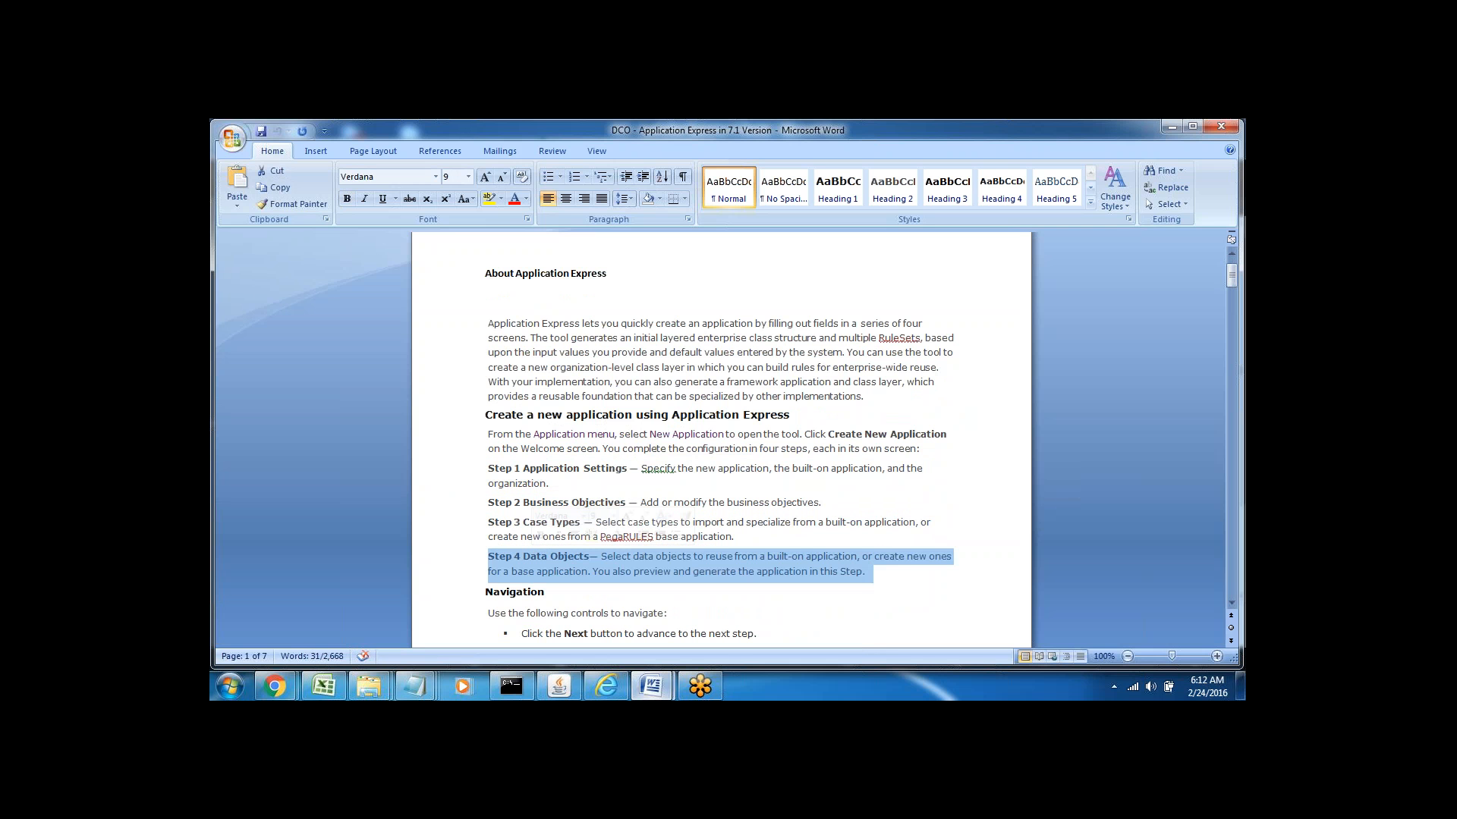
{"action": "left_click", "coordinate": [650, 484]}
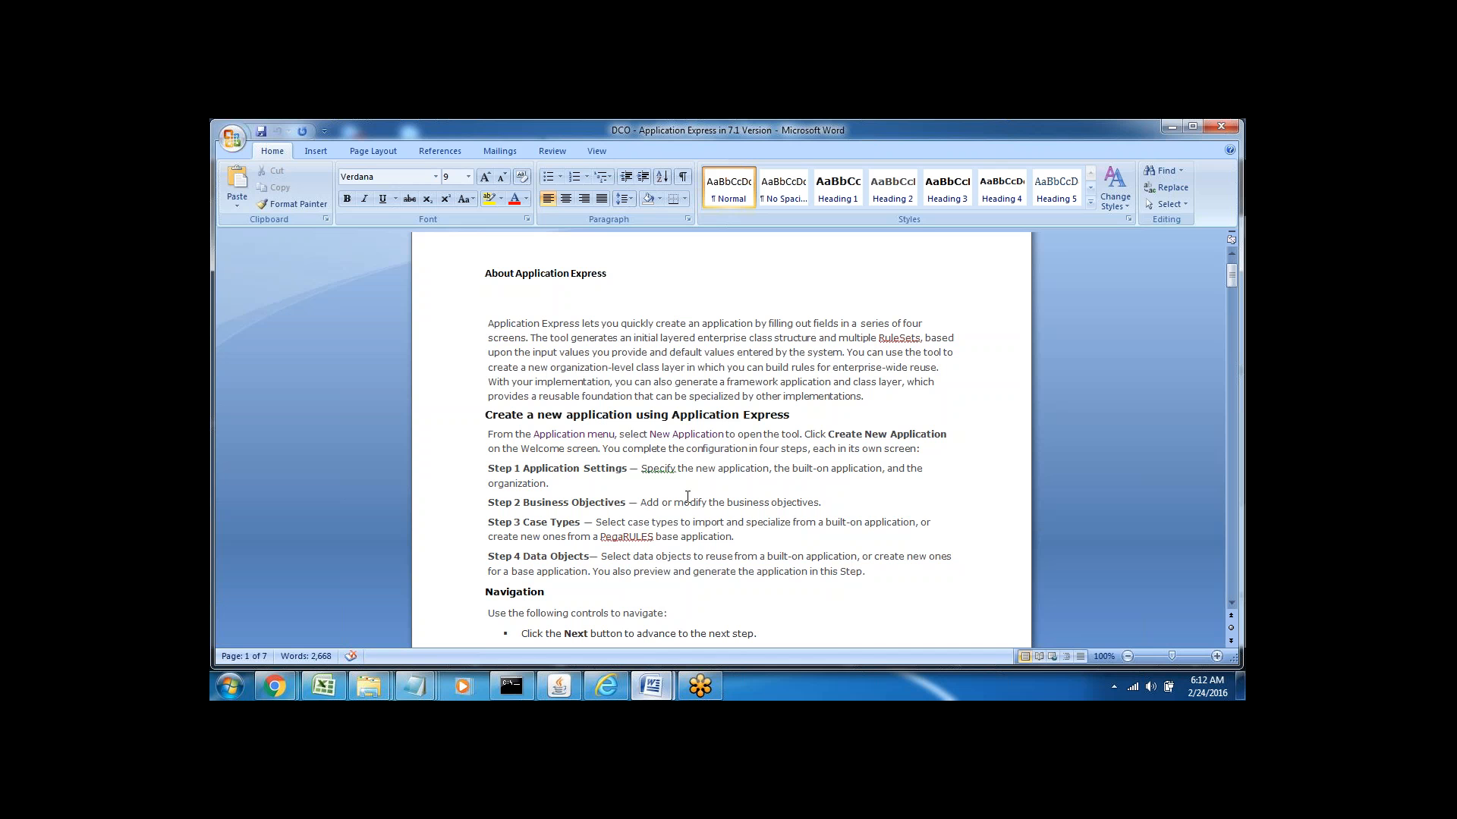
Highlight 'application', the built-on wording, 'organization' and 'Add or modify the business objectives' in Steps 1–2
{"action": "left_click_drag", "start_coordinate": [718, 471], "coordinate": [768, 470]}
{"action": "double_click", "coordinate": [845, 471]}
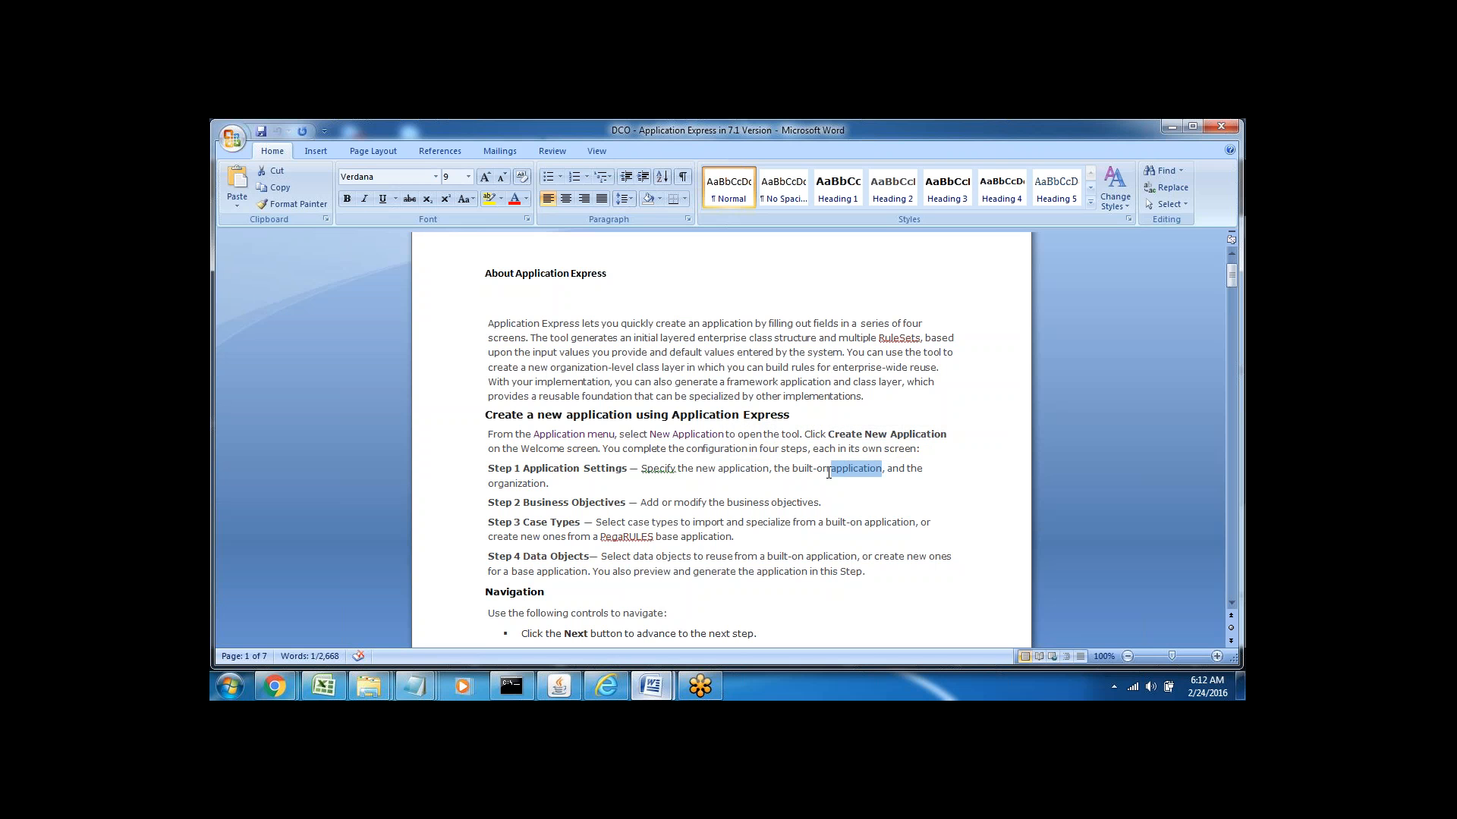
{"action": "double_click", "coordinate": [522, 484]}
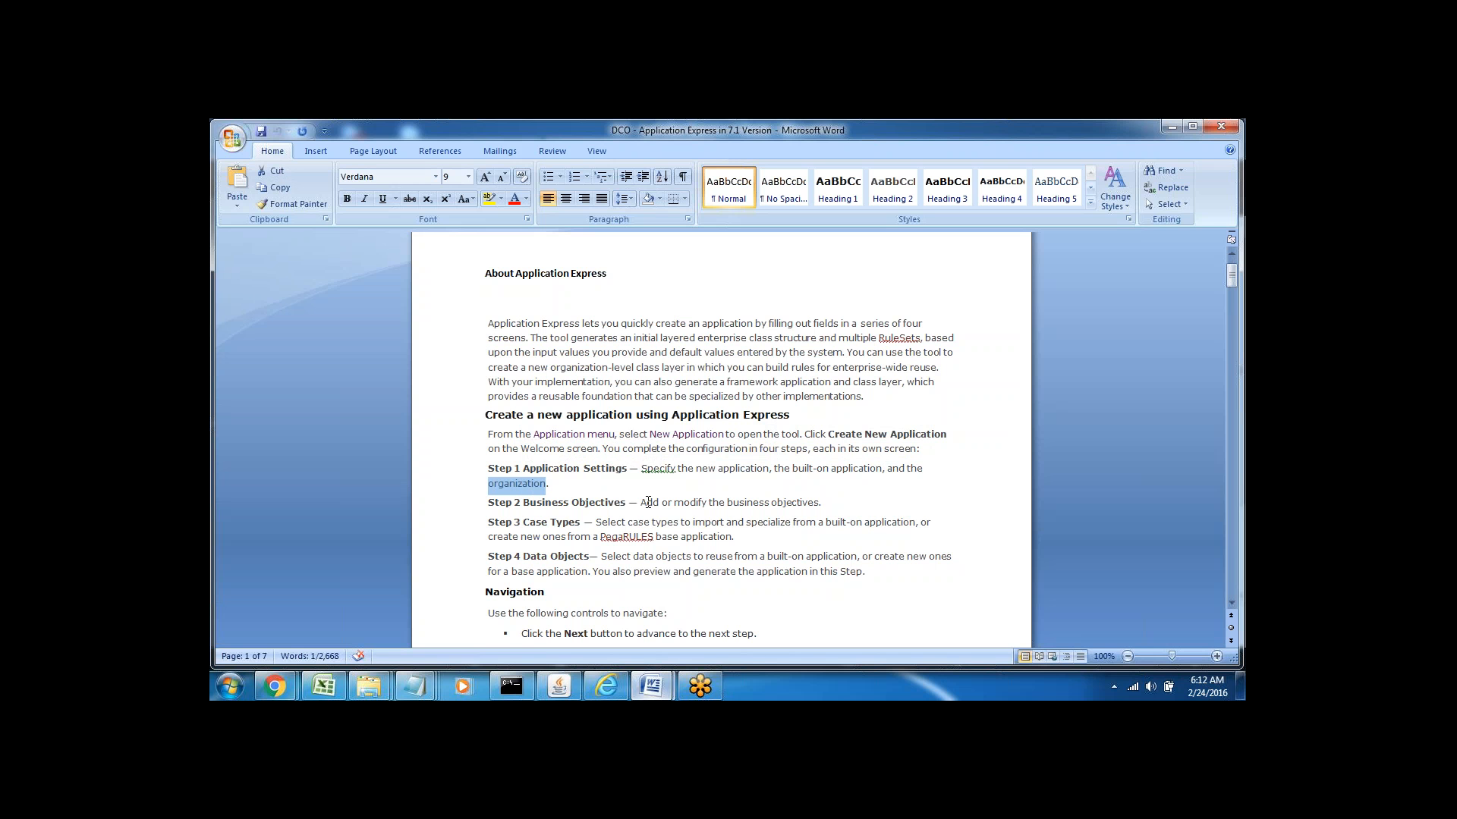
{"action": "left_click_drag", "start_coordinate": [641, 502], "coordinate": [820, 505]}
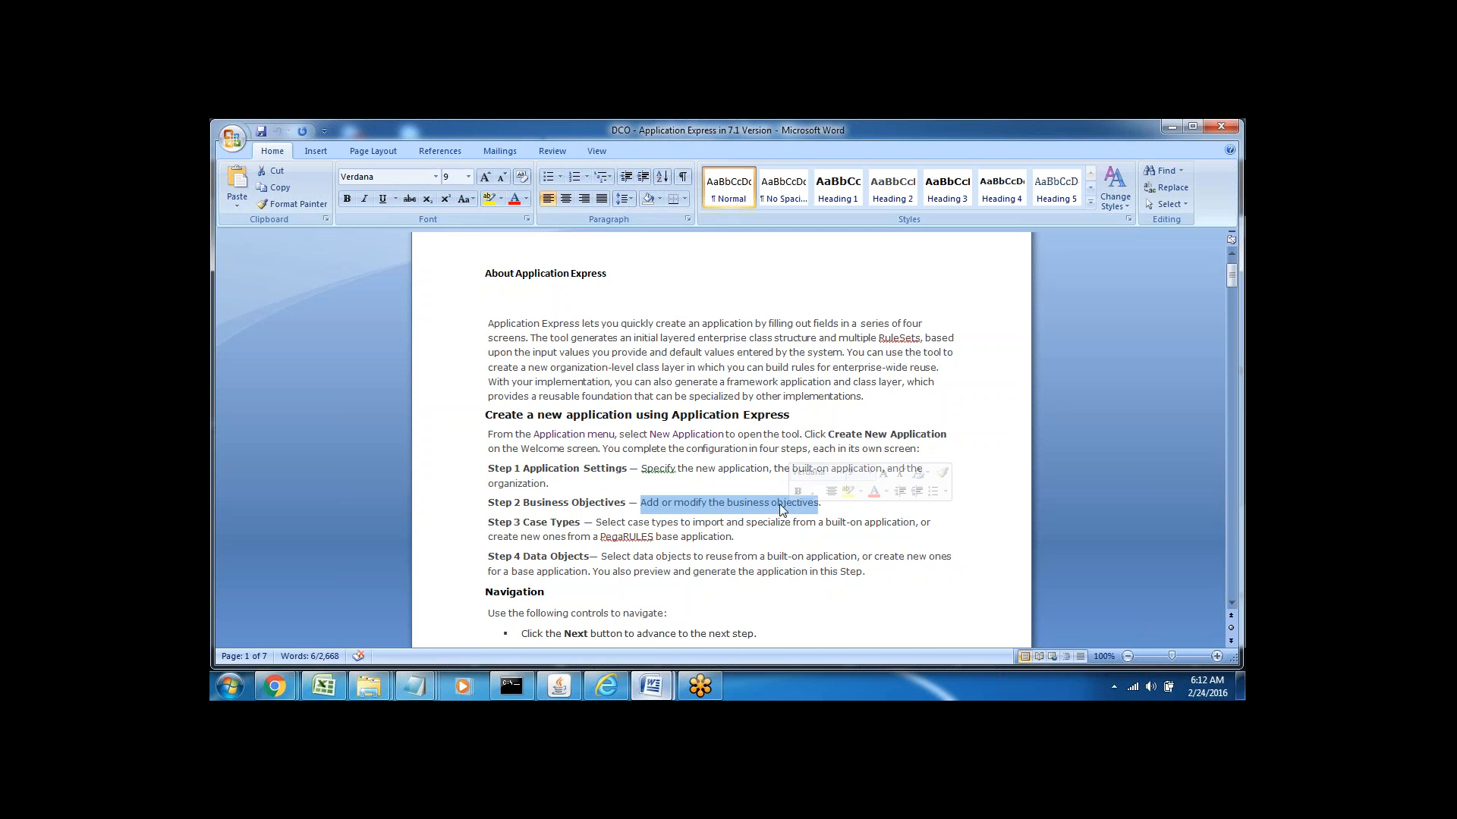
{"action": "left_click", "coordinate": [824, 504]}
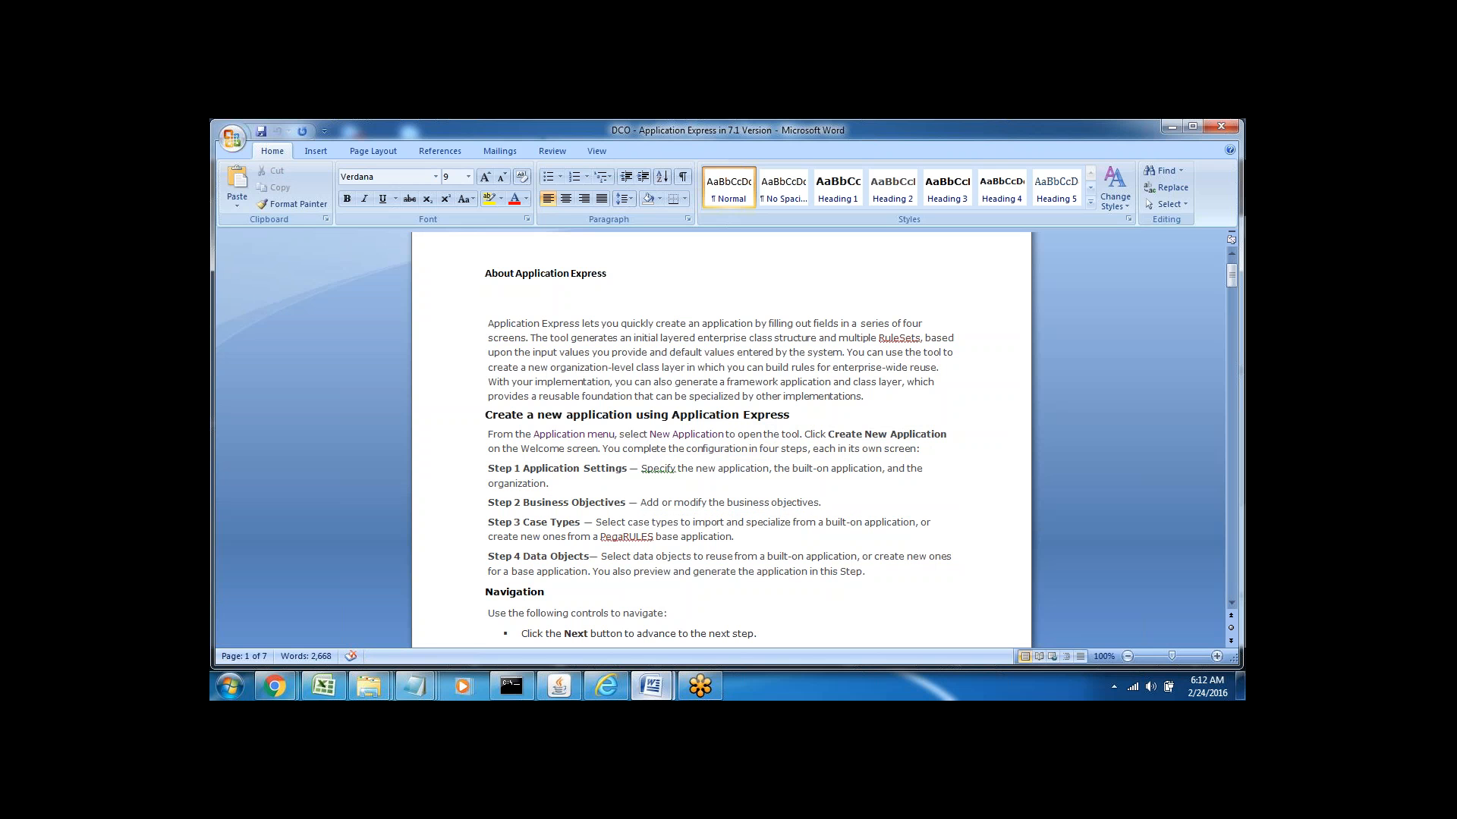
Highlight 'Case' and 'Select case types' in Step 3
{"action": "double_click", "coordinate": [536, 522]}
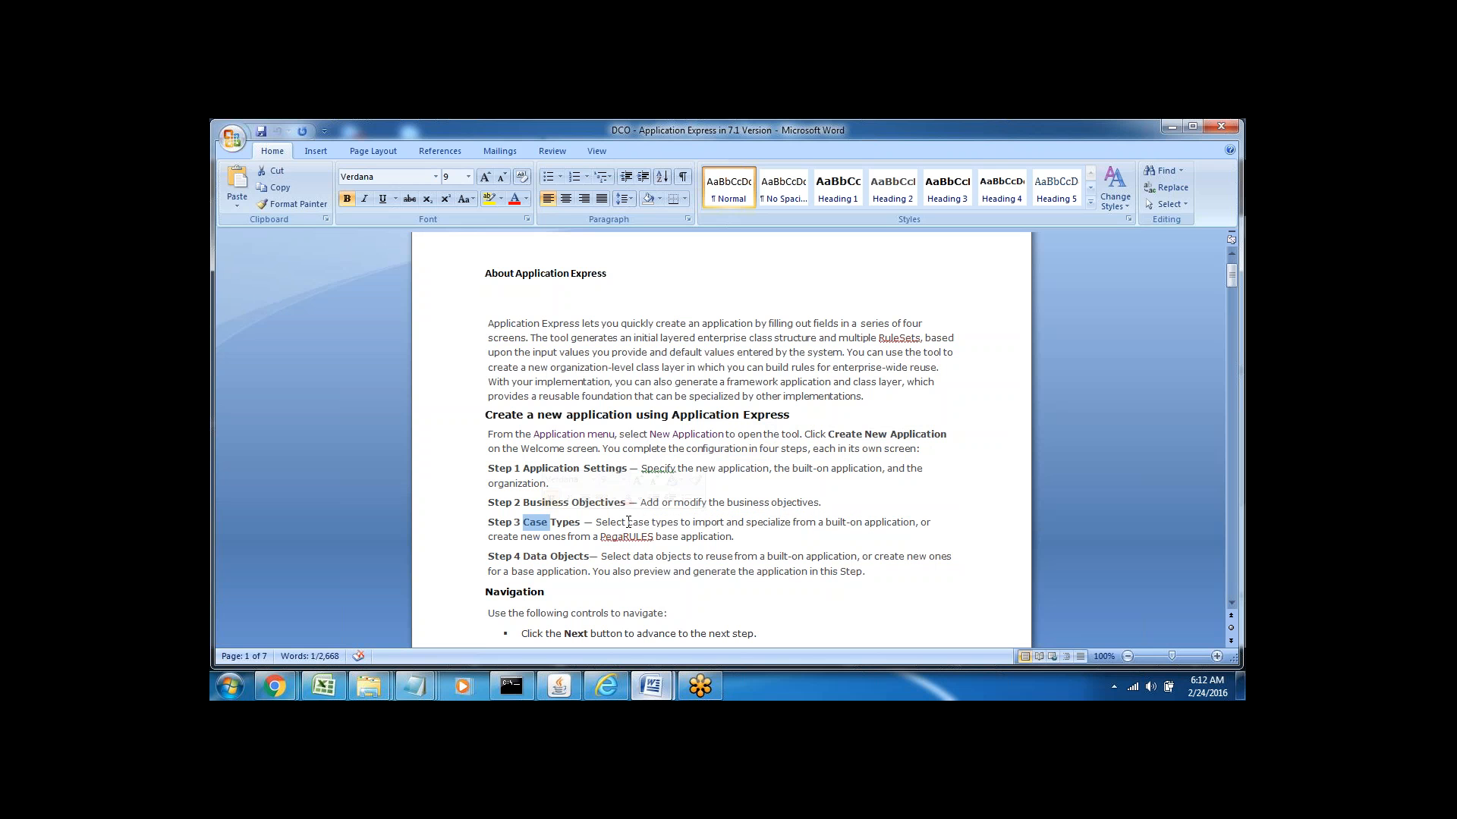
{"action": "left_click_drag", "start_coordinate": [596, 522], "coordinate": [680, 522]}
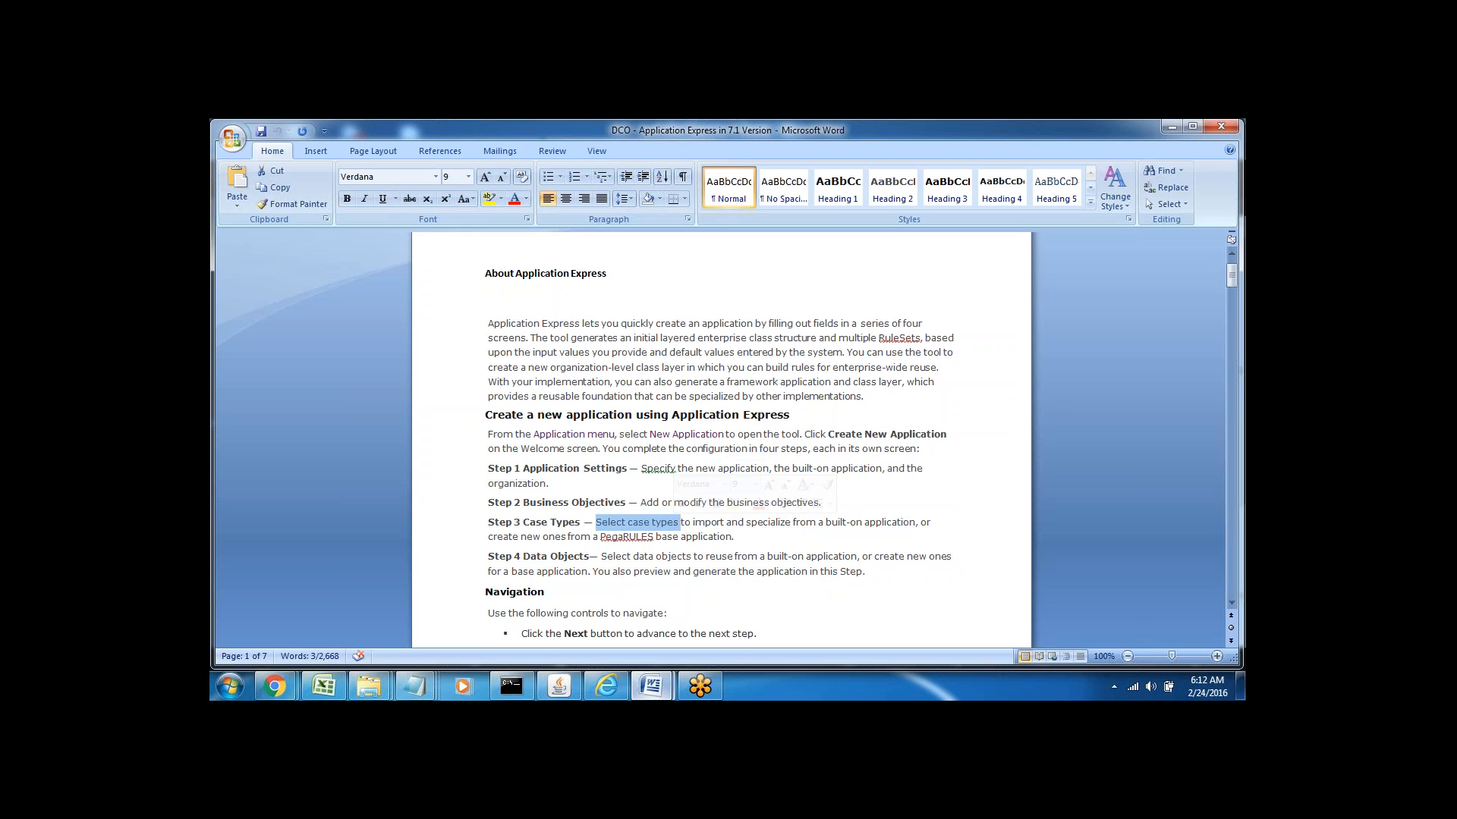
{"action": "left_click", "coordinate": [711, 522]}
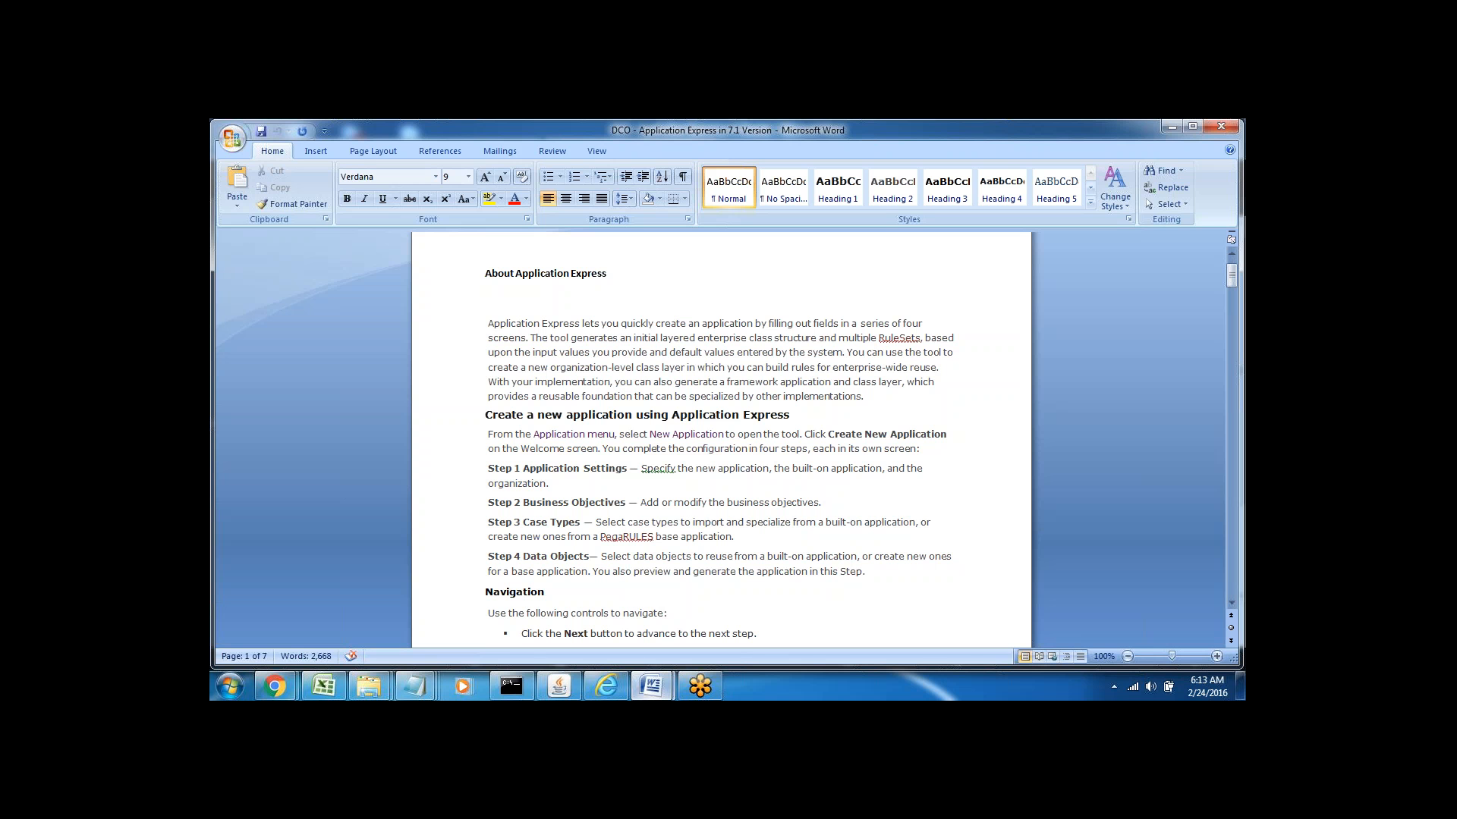
{"action": "double_click", "coordinate": [639, 524]}
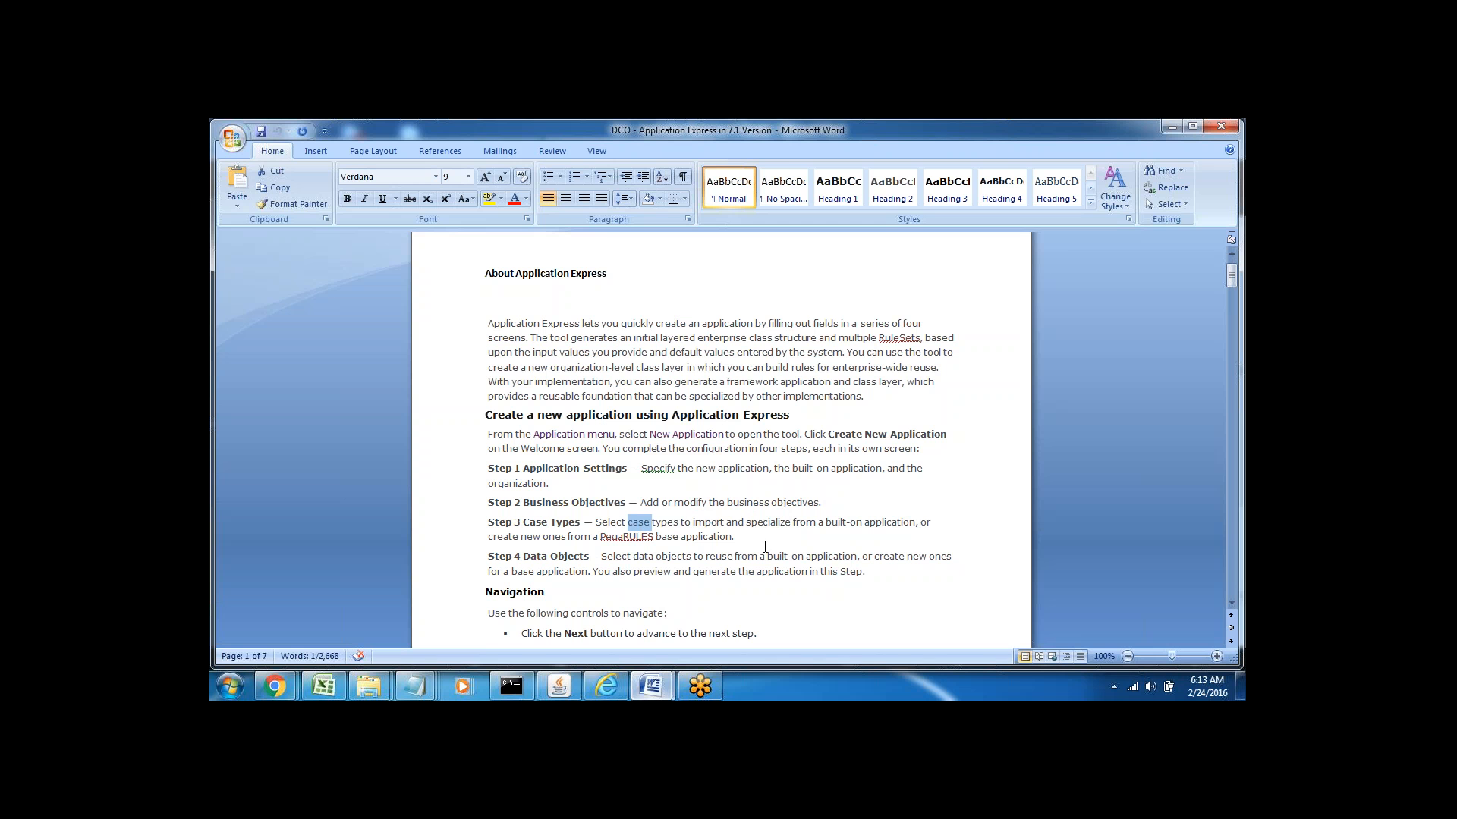
Highlight 'Data Objects' in Step 4, then switch to Pega Designer Studio
{"action": "double_click", "coordinate": [535, 556]}
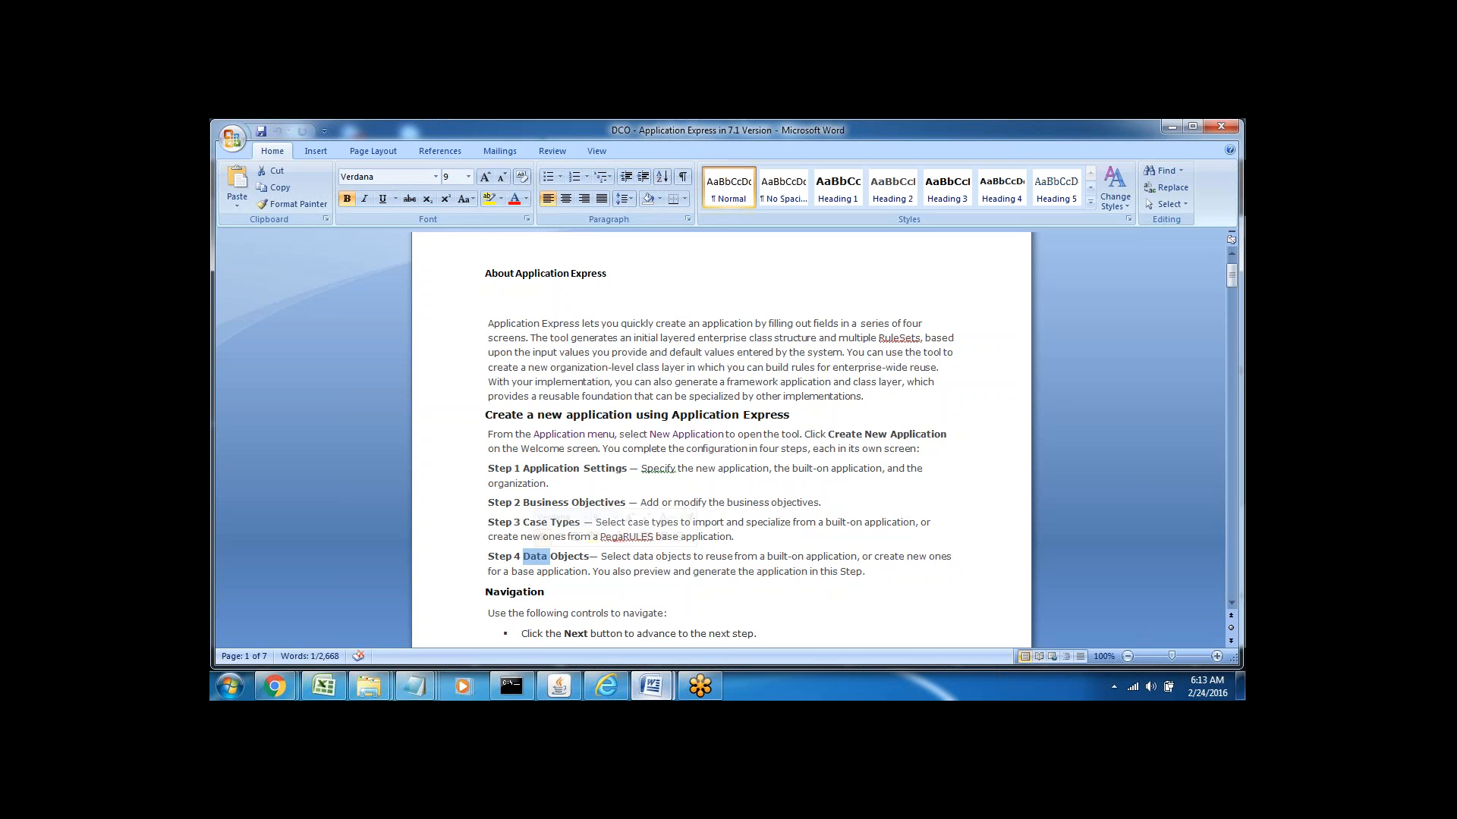
{"action": "double_click", "coordinate": [567, 557]}
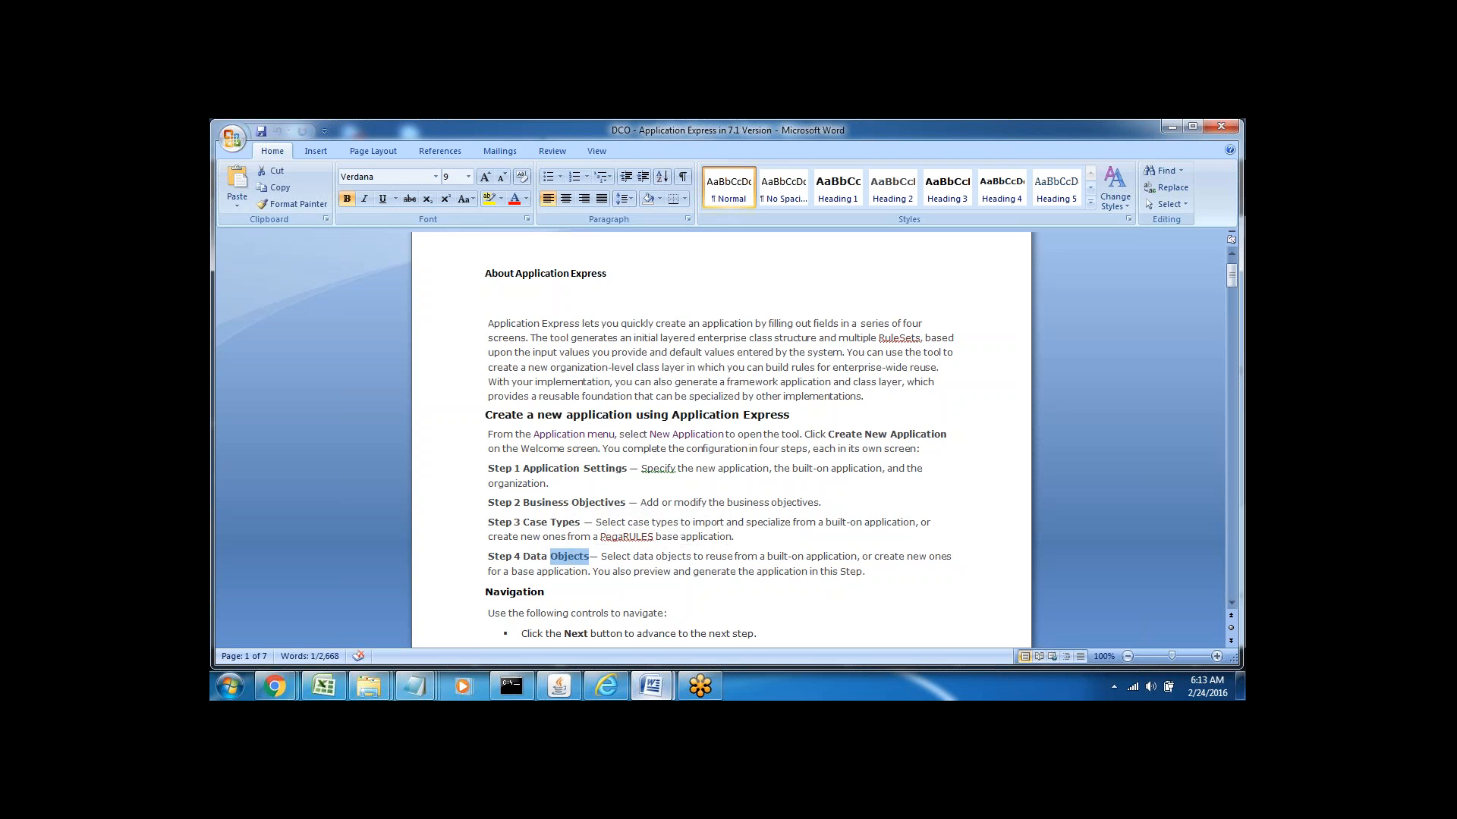
{"action": "double_click", "coordinate": [532, 556]}
{"action": "left_click", "coordinate": [488, 557]}
{"action": "double_click", "coordinate": [531, 557]}
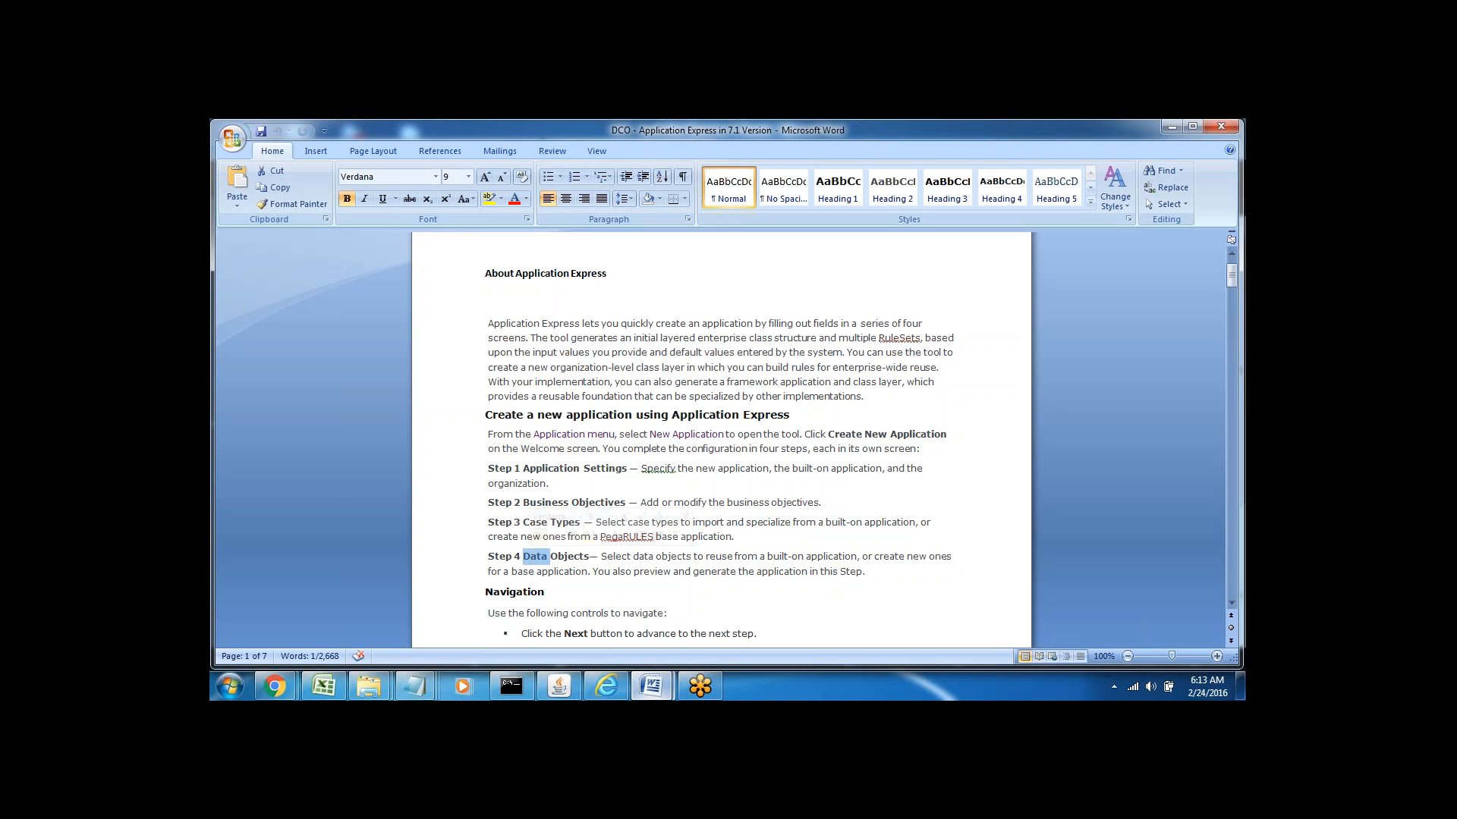
{"action": "left_click", "coordinate": [573, 557]}
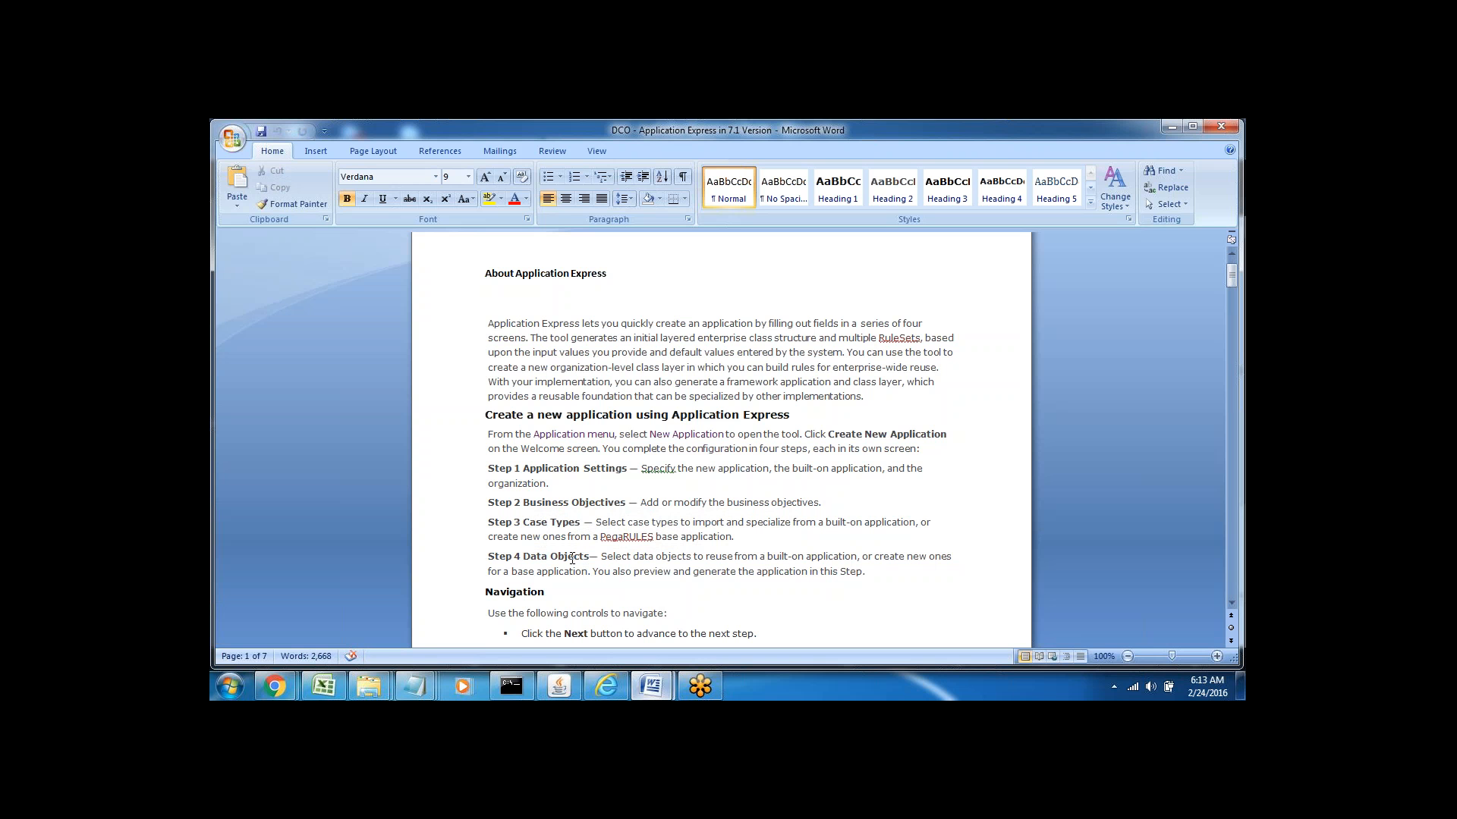
{"action": "triple_click", "coordinate": [496, 556]}
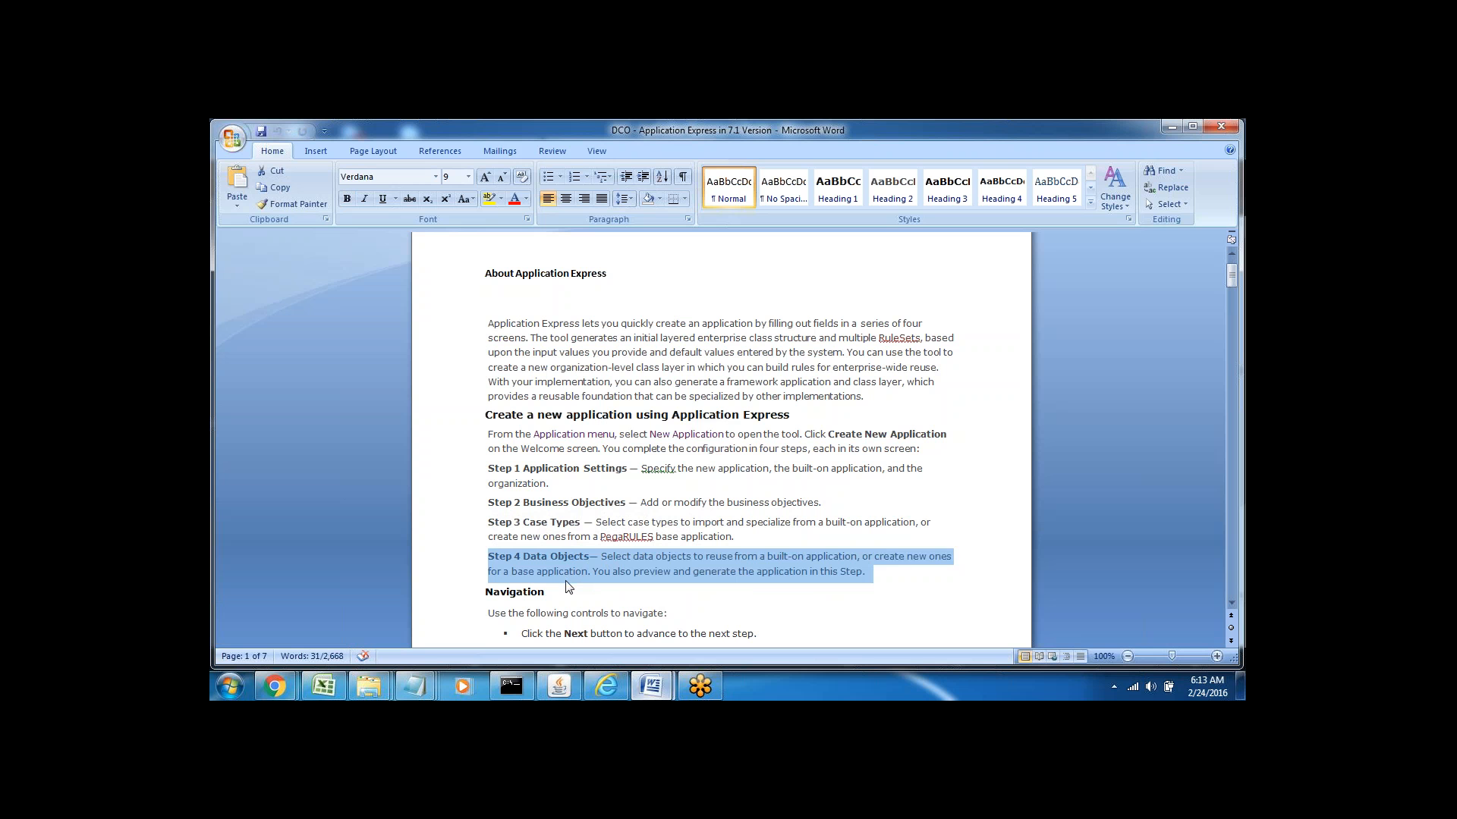
{"action": "left_click", "coordinate": [550, 597]}
{"action": "key", "text": "Down"}
{"action": "key", "text": "Down"}
{"action": "key", "text": "Down"}
{"action": "key", "text": "Down"}
{"action": "key", "text": "Down"}
{"action": "key", "text": "Down"}
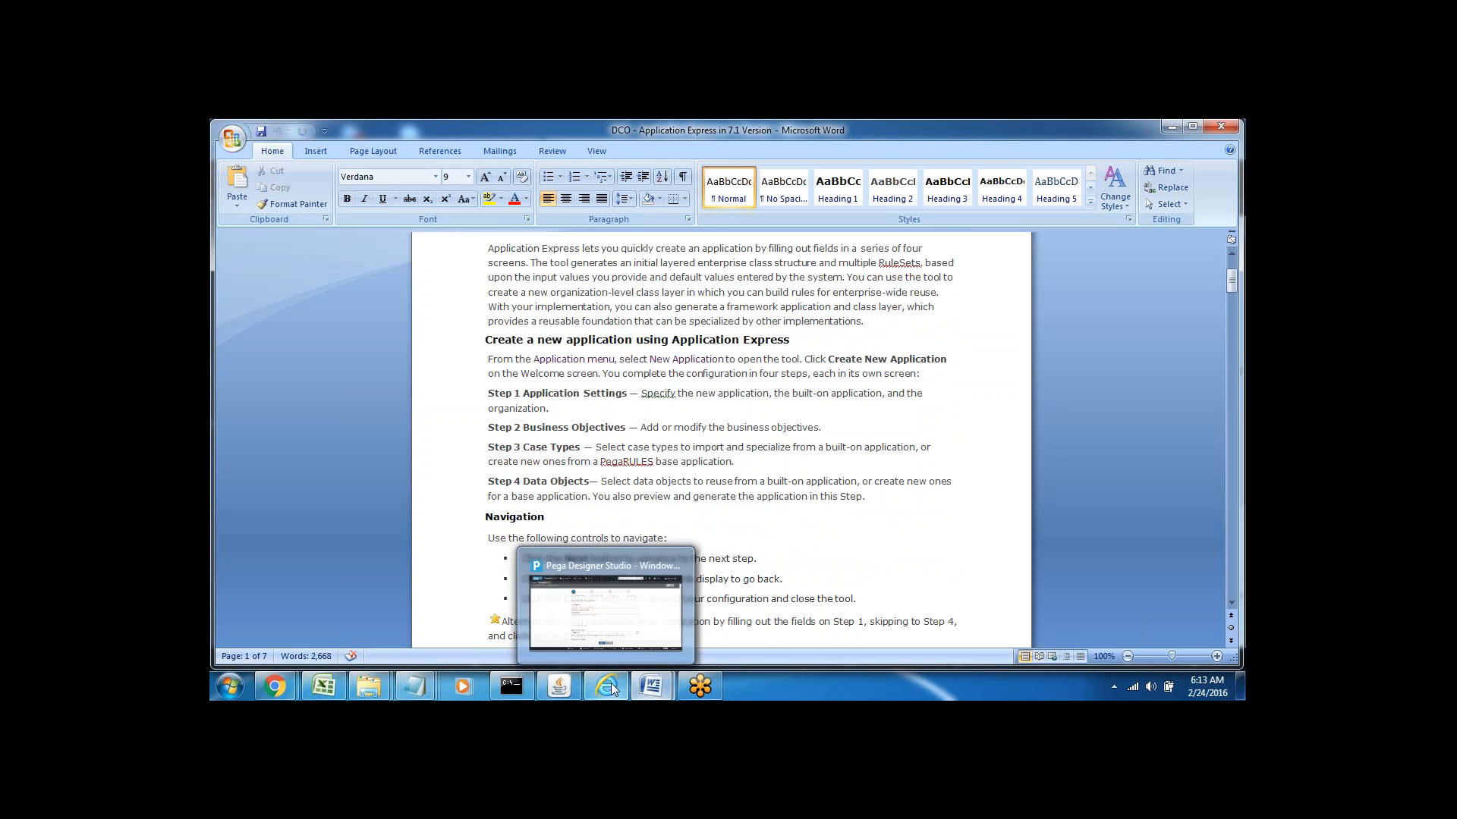
{"action": "left_click", "coordinate": [613, 607]}
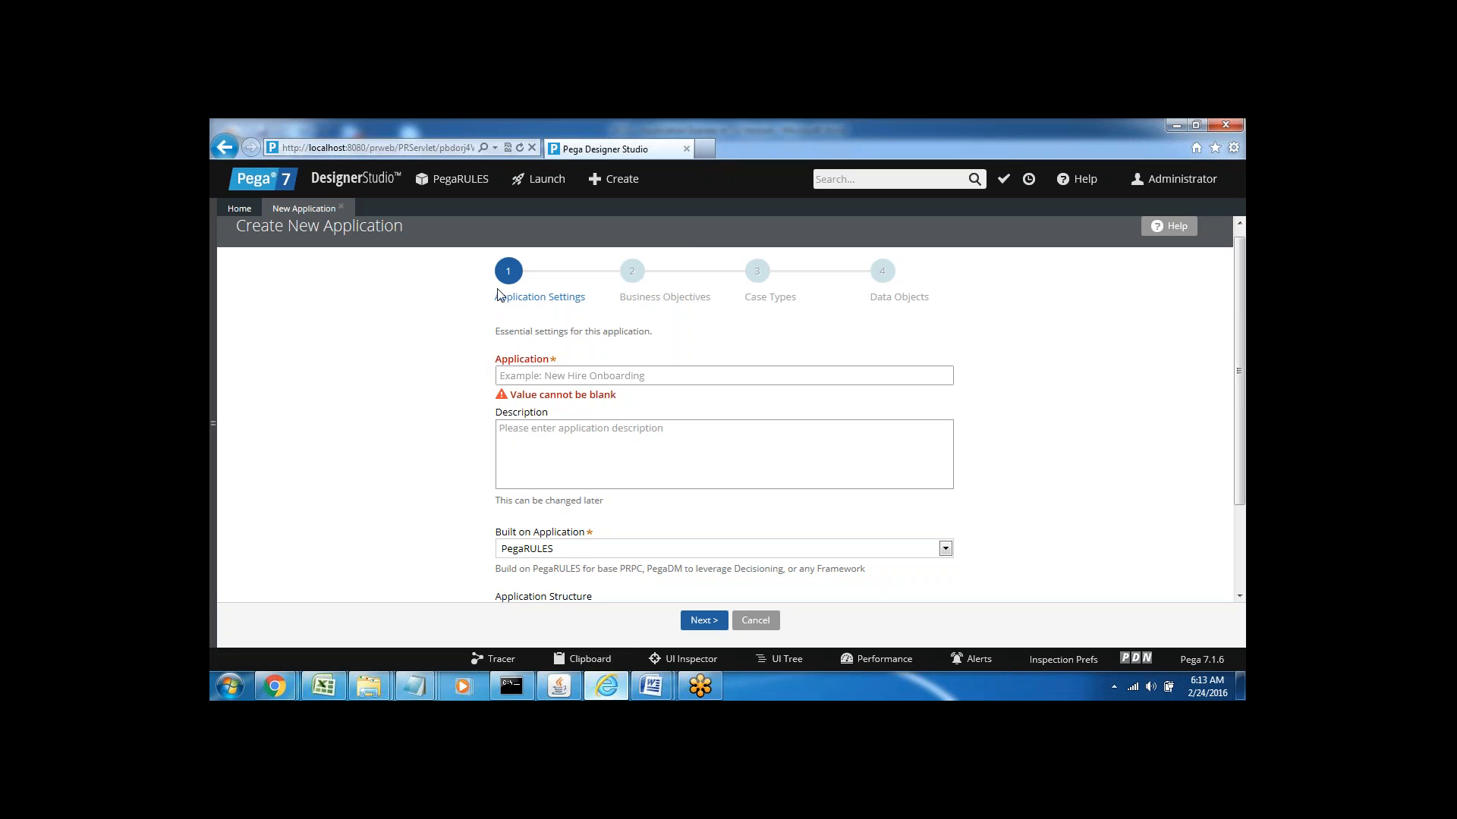
{"action": "left_click", "coordinate": [518, 374]}
{"action": "type", "text": "Keane"}
{"action": "left_click", "coordinate": [533, 450]}
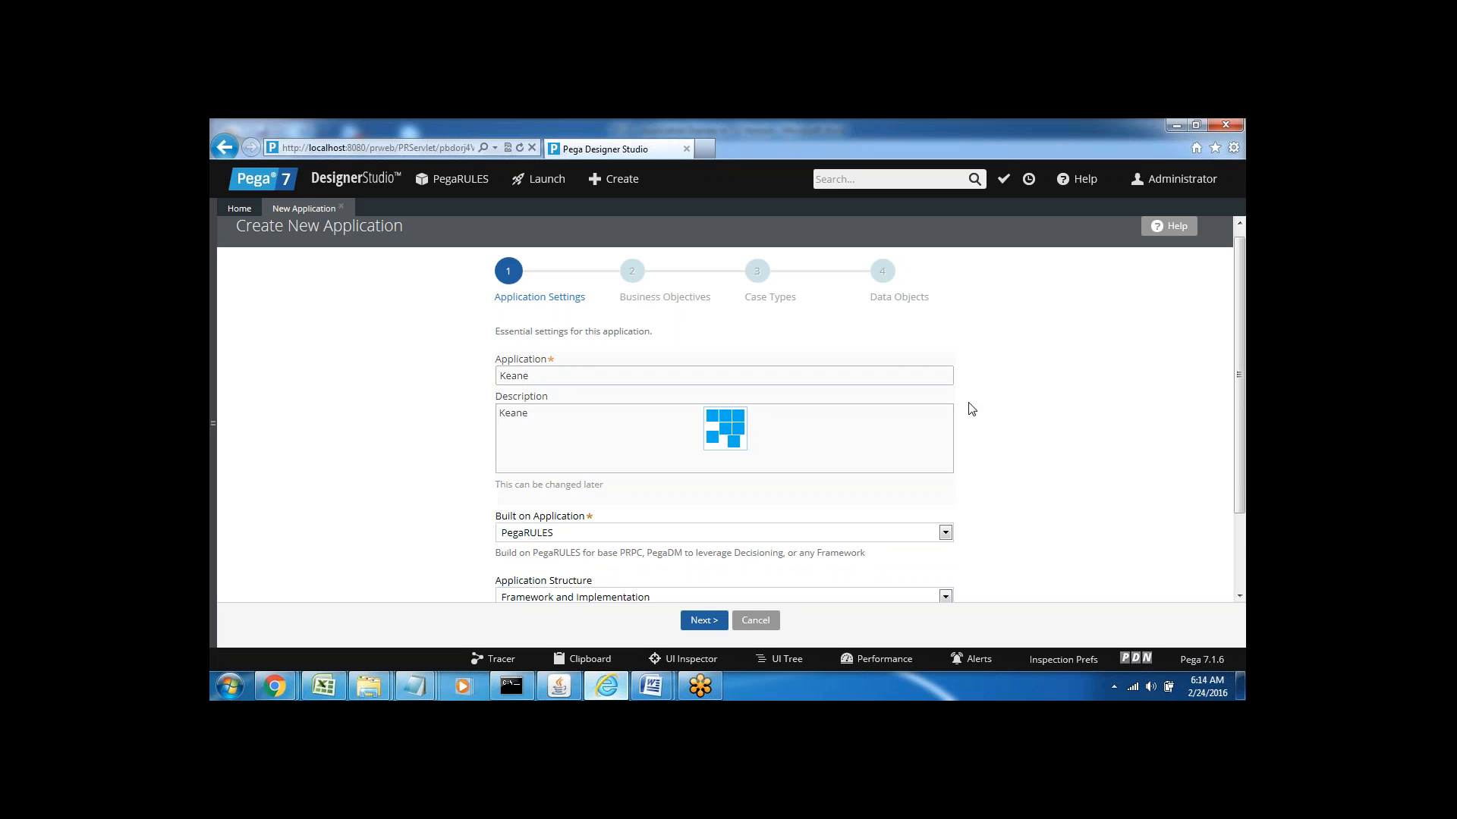
{"action": "scroll", "coordinate": [1241, 366], "scroll_direction": "down", "scroll_amount": 2}
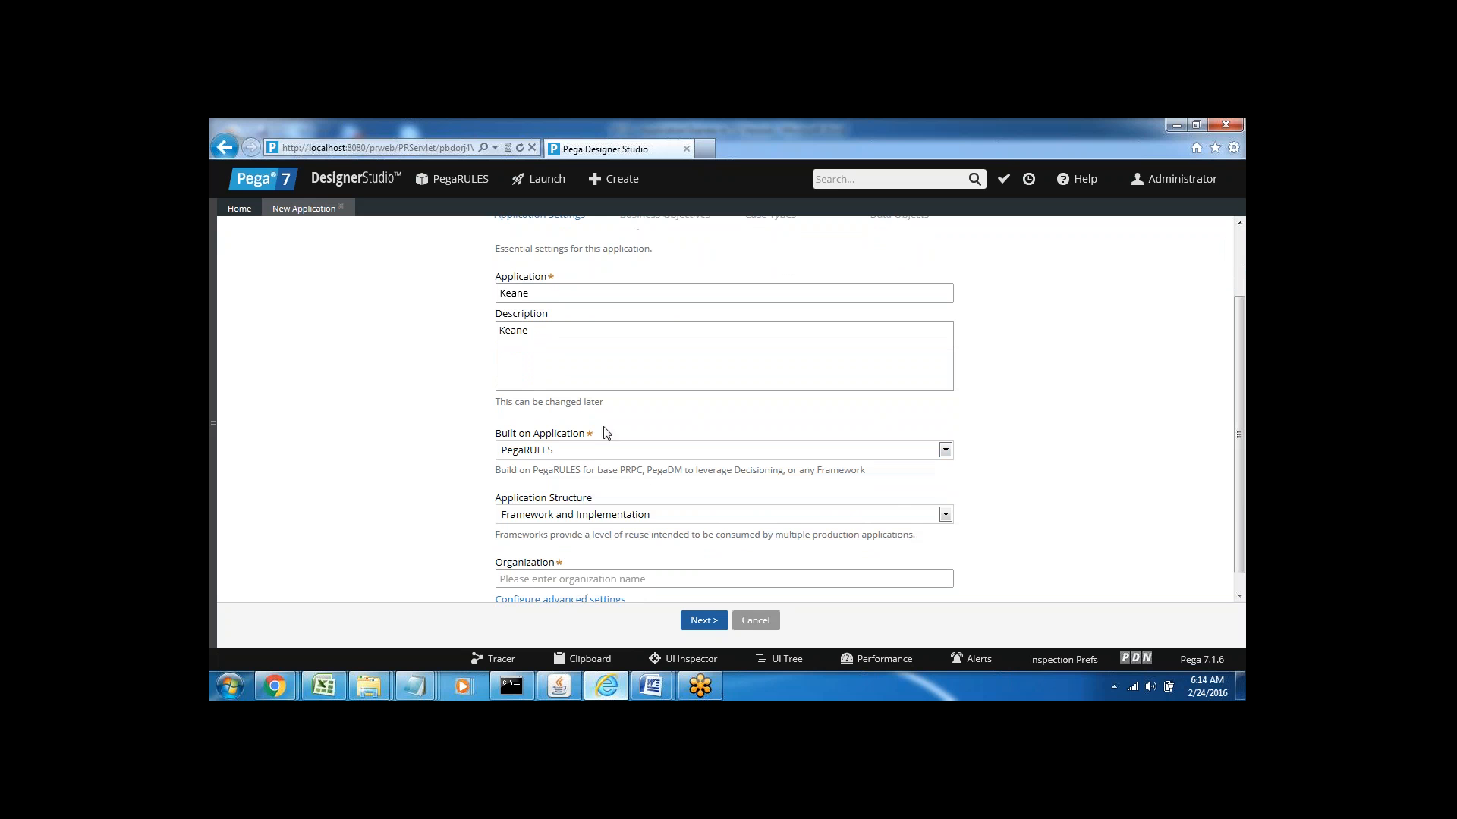
{"action": "left_click", "coordinate": [526, 450]}
{"action": "left_click", "coordinate": [377, 454]}
{"action": "left_click_drag", "start_coordinate": [494, 433], "coordinate": [518, 434]}
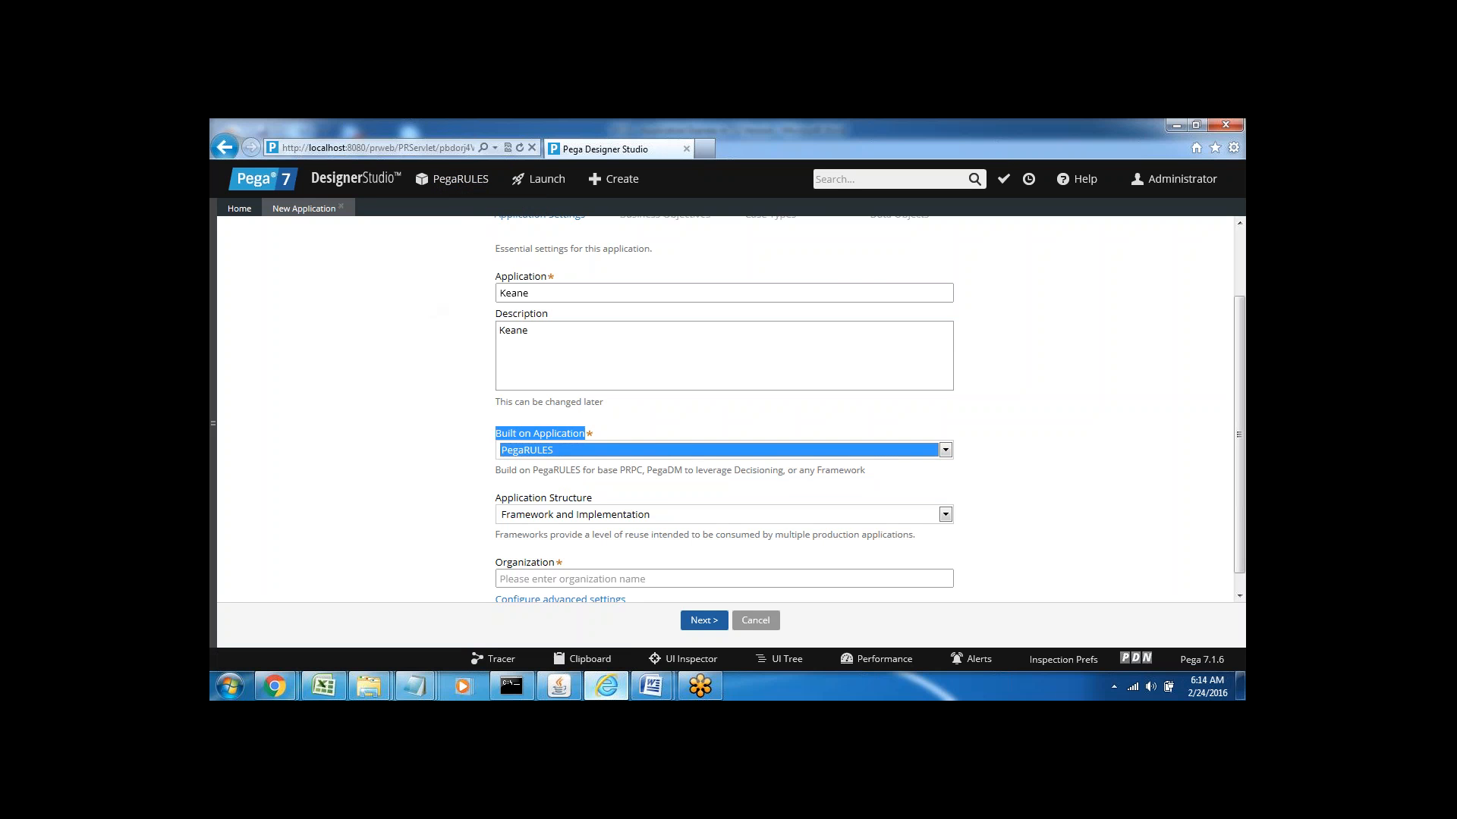
{"action": "left_click", "coordinate": [447, 455]}
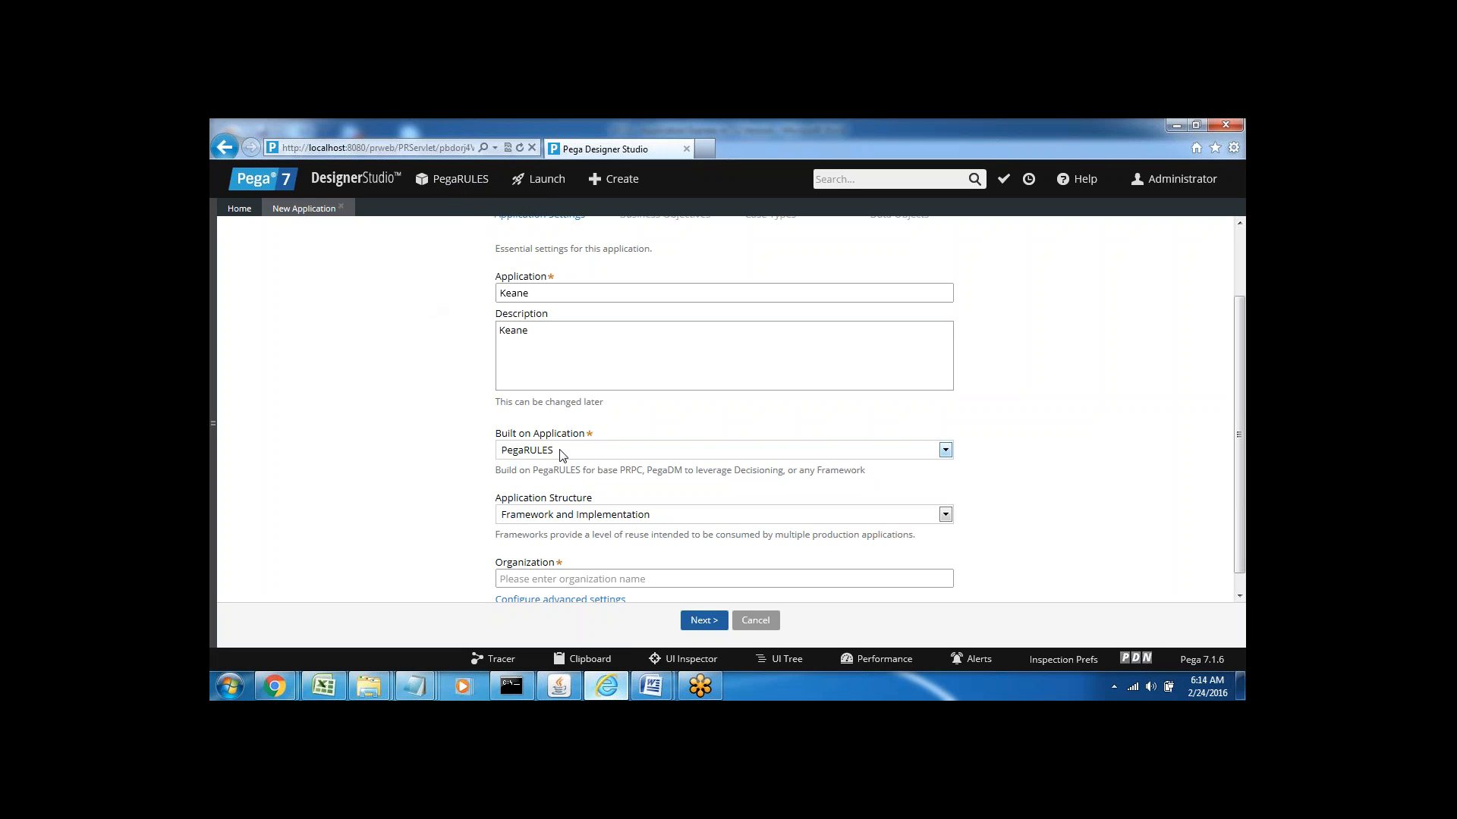
{"action": "triple_click", "coordinate": [503, 430]}
{"action": "left_click", "coordinate": [431, 474]}
{"action": "mouse_move", "coordinate": [644, 692]}
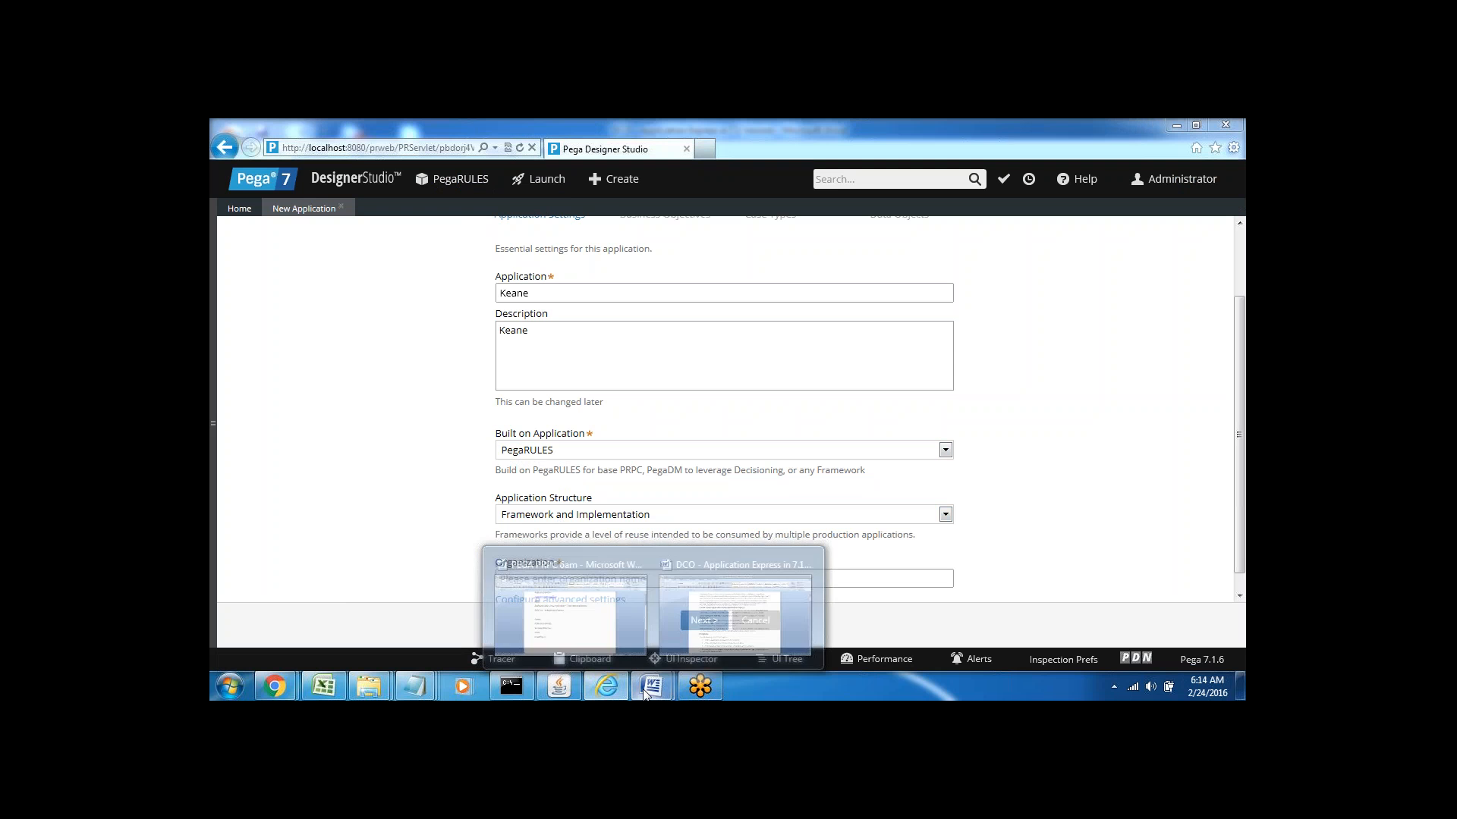
Bring up the Application Express guide and move down to Step 1: Application Settings
{"action": "left_click", "coordinate": [740, 599]}
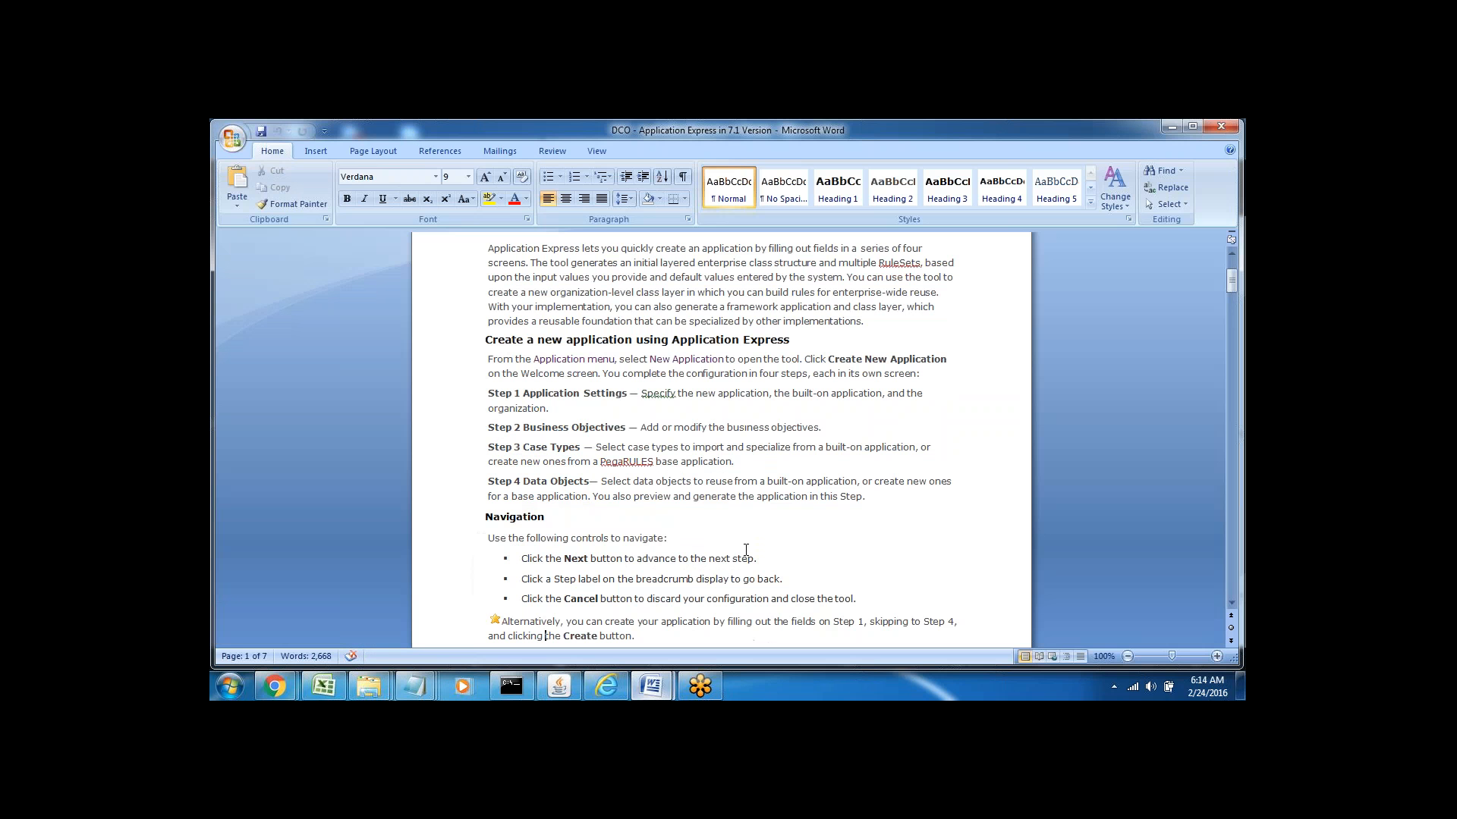
{"action": "left_click", "coordinate": [601, 557]}
{"action": "key", "text": "Down"}
{"action": "key", "text": "Down"}
{"action": "key", "text": "Down"}
{"action": "key", "text": "Down"}
{"action": "key", "text": "Down"}
{"action": "key", "text": "Down"}
{"action": "key", "text": "Down"}
{"action": "key", "text": "Down"}
{"action": "key", "text": "Down"}
{"action": "key", "text": "Down"}
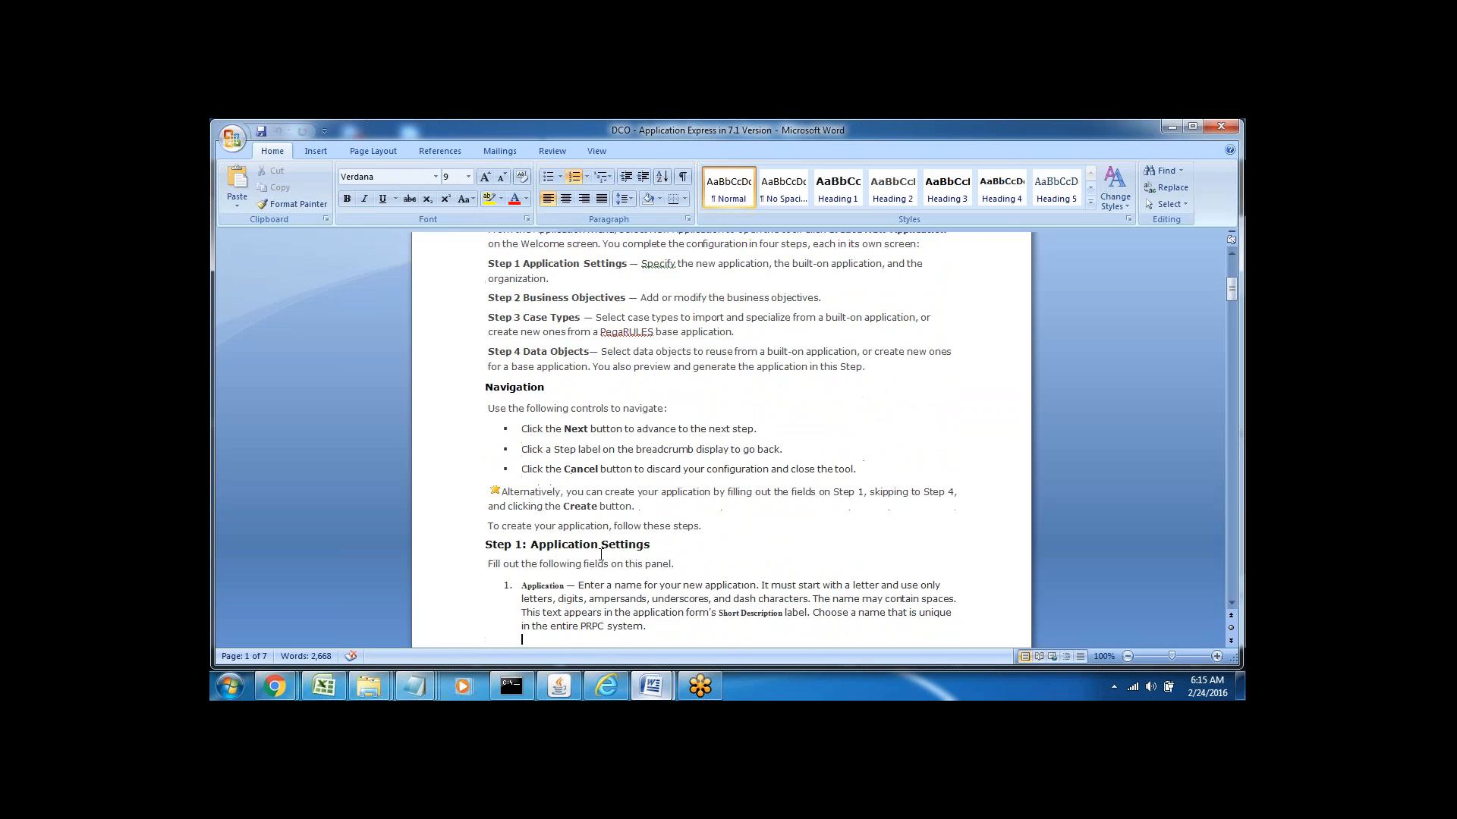
{"action": "key", "text": "Down"}
{"action": "key", "text": "Down"}
{"action": "key", "text": "Down"}
{"action": "key", "text": "Down"}
{"action": "key", "text": "Down"}
{"action": "key", "text": "Down"}
{"action": "key", "text": "Down"}
{"action": "key", "text": "Down"}
{"action": "key", "text": "Down"}
{"action": "key", "text": "Down"}
{"action": "key", "text": "Down"}
{"action": "key", "text": "Down"}
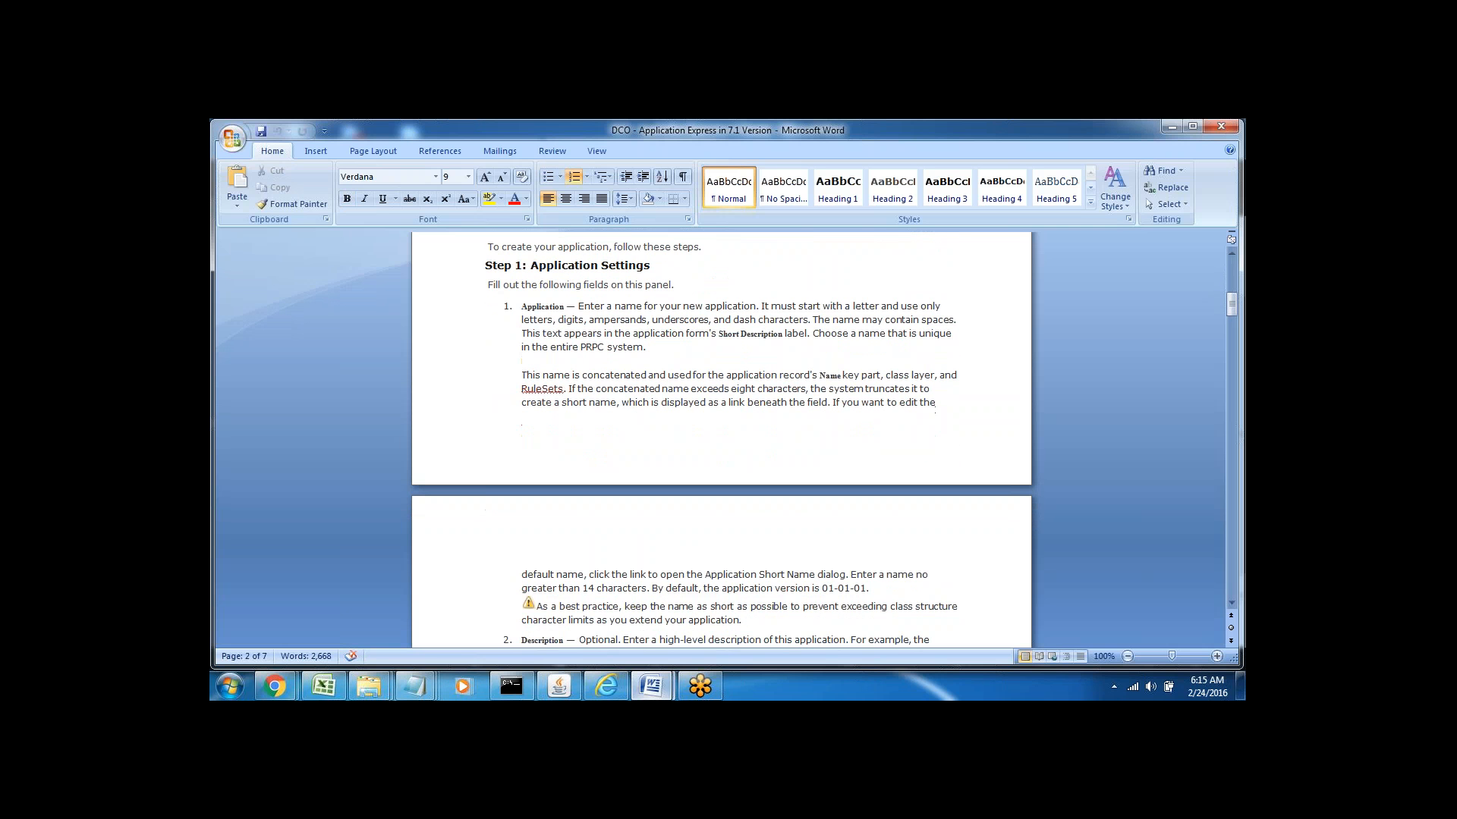
Highlight the application naming rules, including how names must start
{"action": "double_click", "coordinate": [541, 306]}
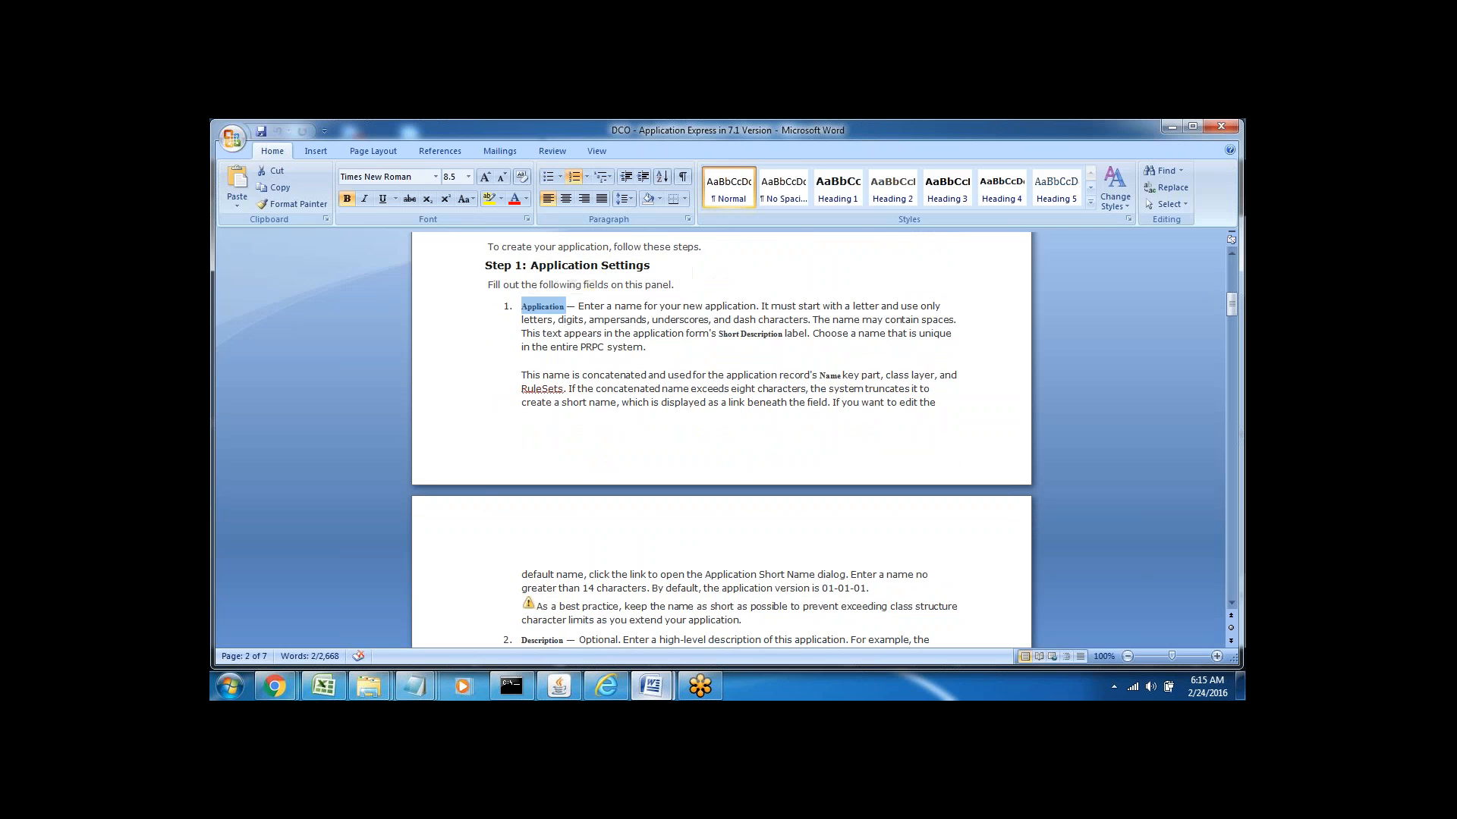
{"action": "left_click", "coordinate": [625, 335]}
{"action": "left_click_drag", "start_coordinate": [581, 307], "coordinate": [787, 322]}
{"action": "left_click", "coordinate": [651, 347]}
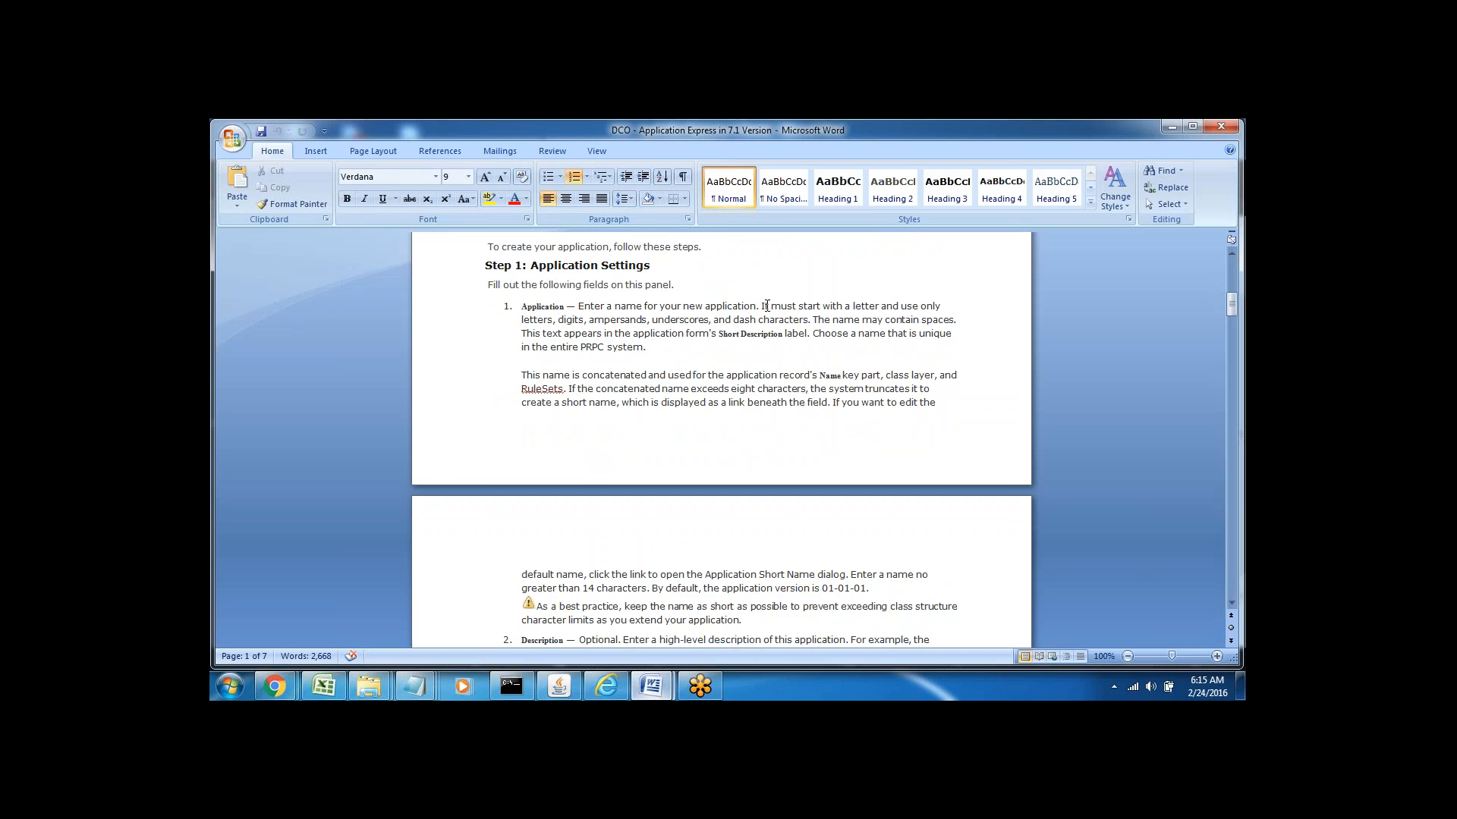
{"action": "left_click_drag", "start_coordinate": [766, 305], "coordinate": [605, 335]}
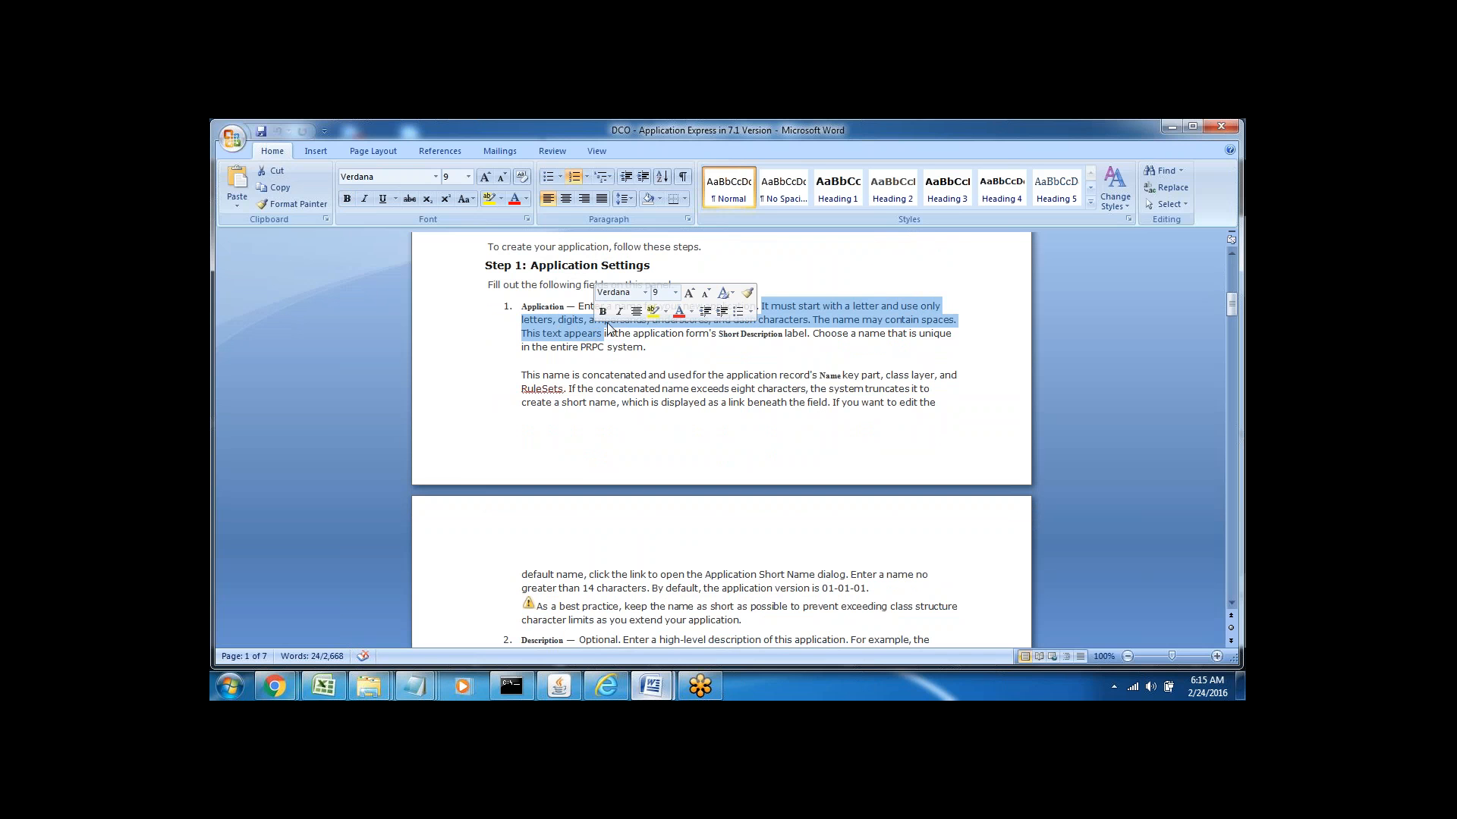
{"action": "left_click", "coordinate": [740, 348]}
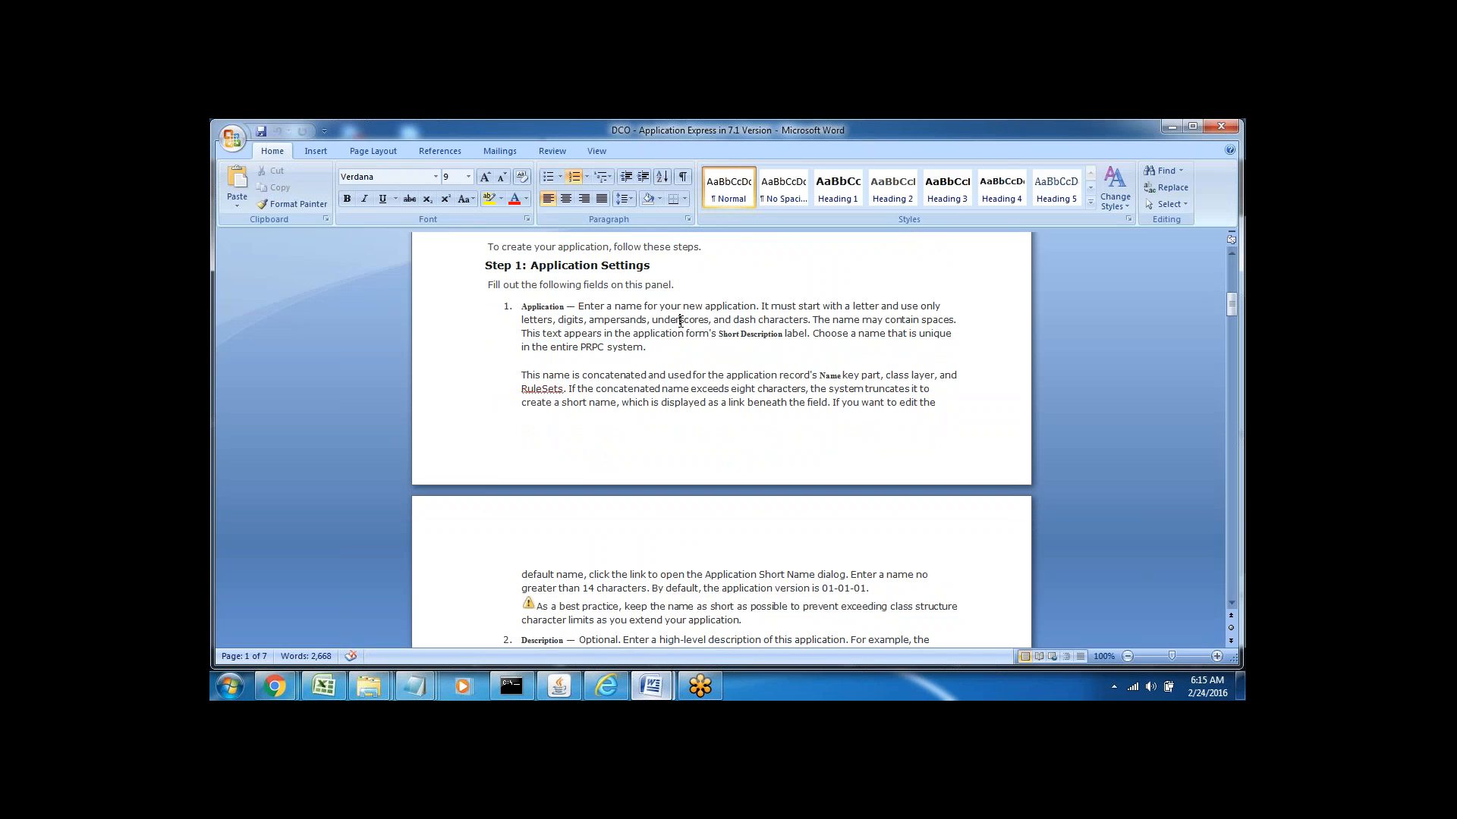
Highlight 'underscores', 'This' and 'letters', then return to the Pega New Application form
{"action": "double_click", "coordinate": [681, 319]}
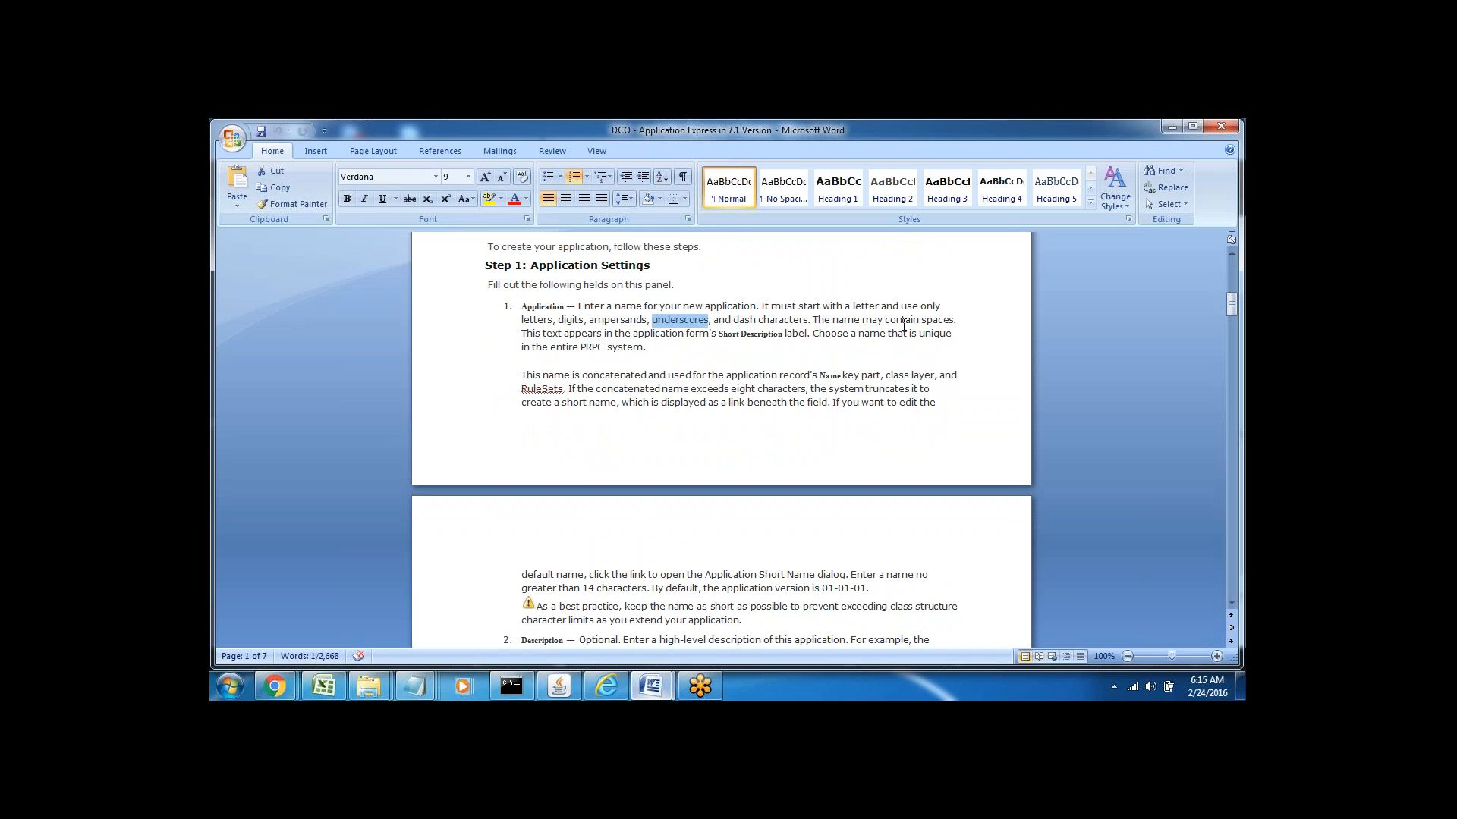
{"action": "double_click", "coordinate": [533, 334]}
{"action": "double_click", "coordinate": [536, 319]}
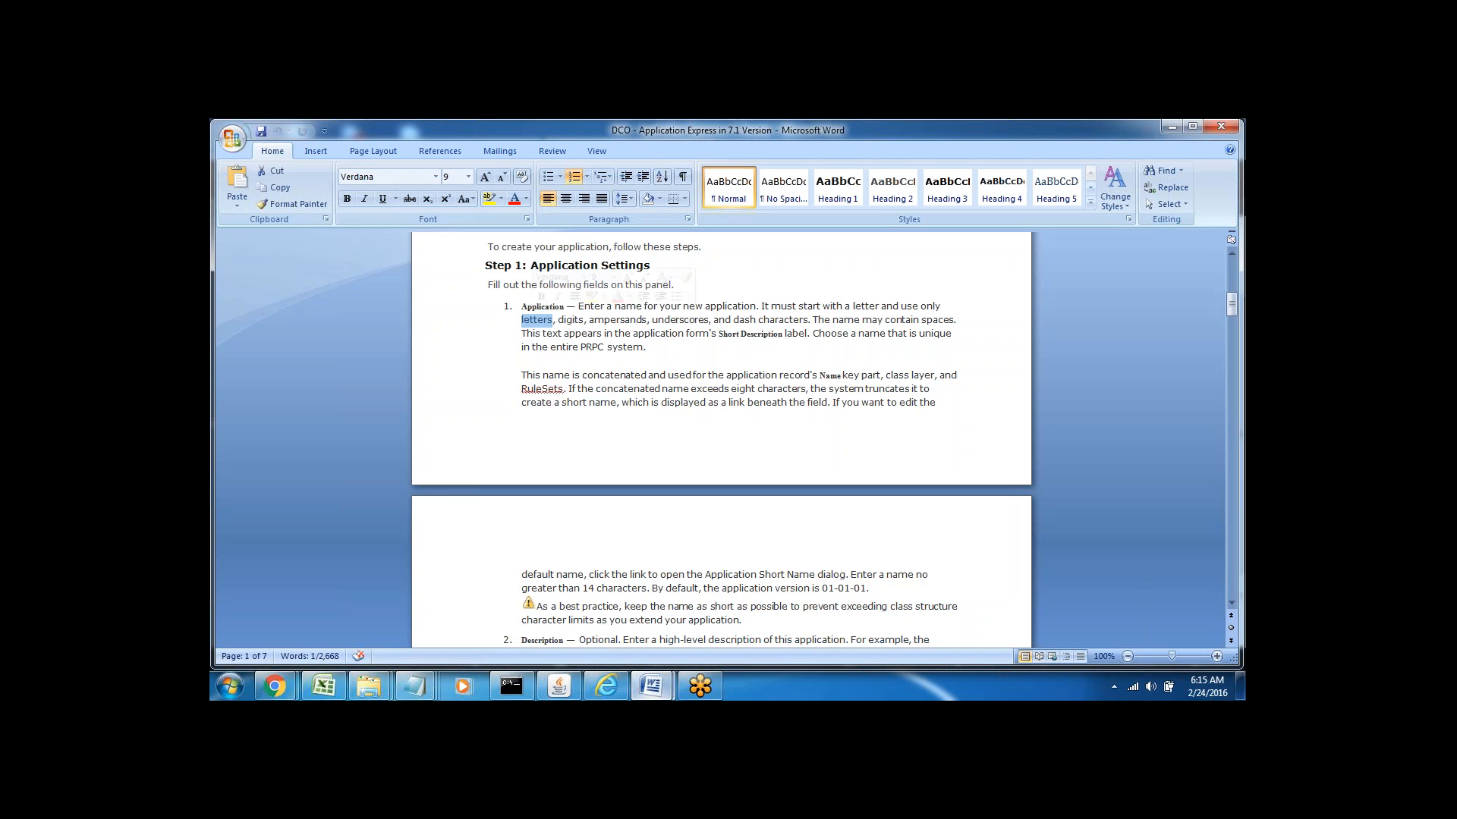
{"action": "left_click", "coordinate": [569, 320]}
{"action": "left_click", "coordinate": [718, 355]}
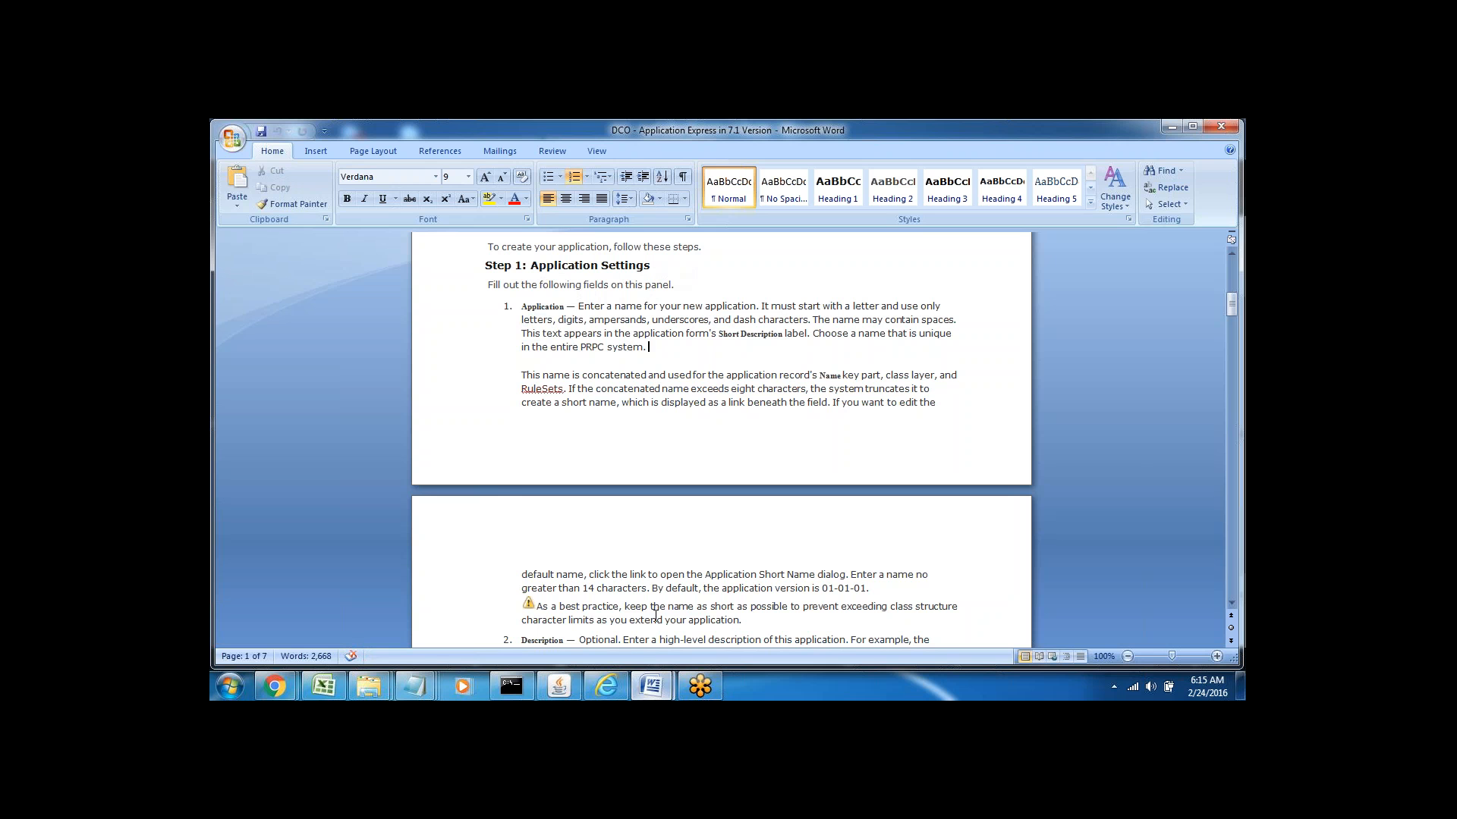
{"action": "left_click", "coordinate": [606, 687]}
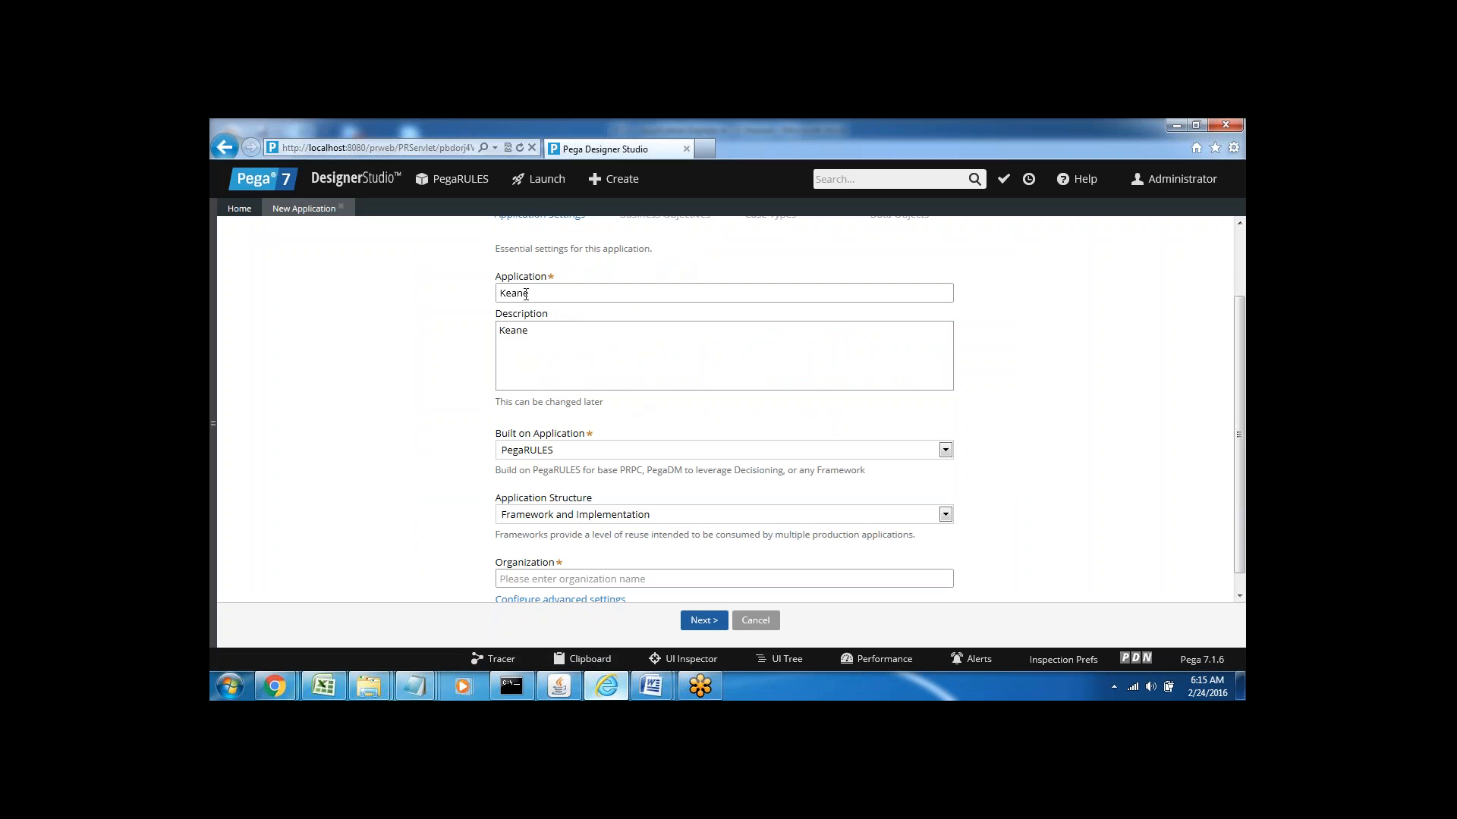
{"action": "double_click", "coordinate": [526, 293]}
{"action": "left_click", "coordinate": [562, 450]}
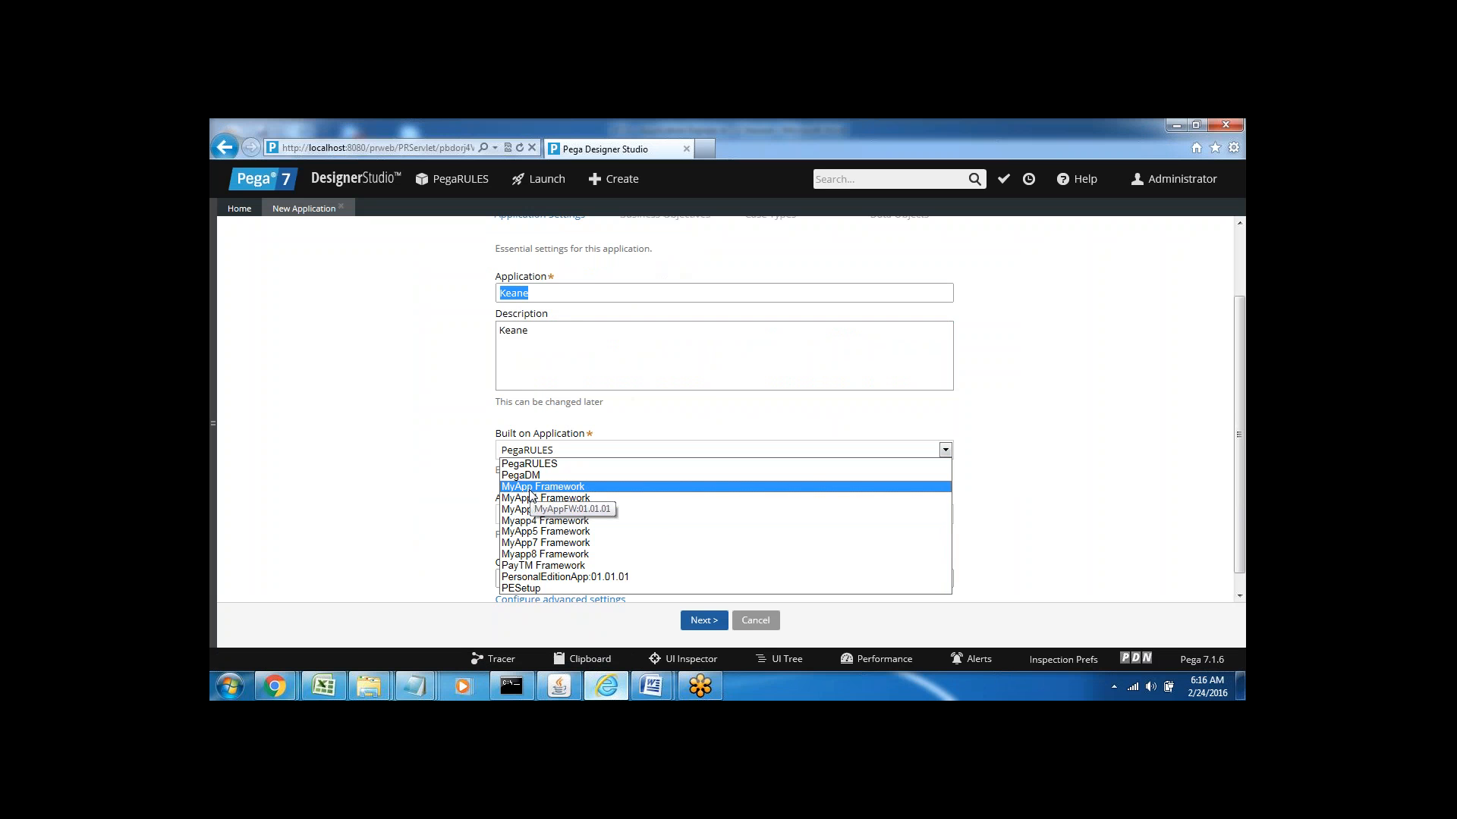
{"action": "left_click", "coordinate": [421, 506]}
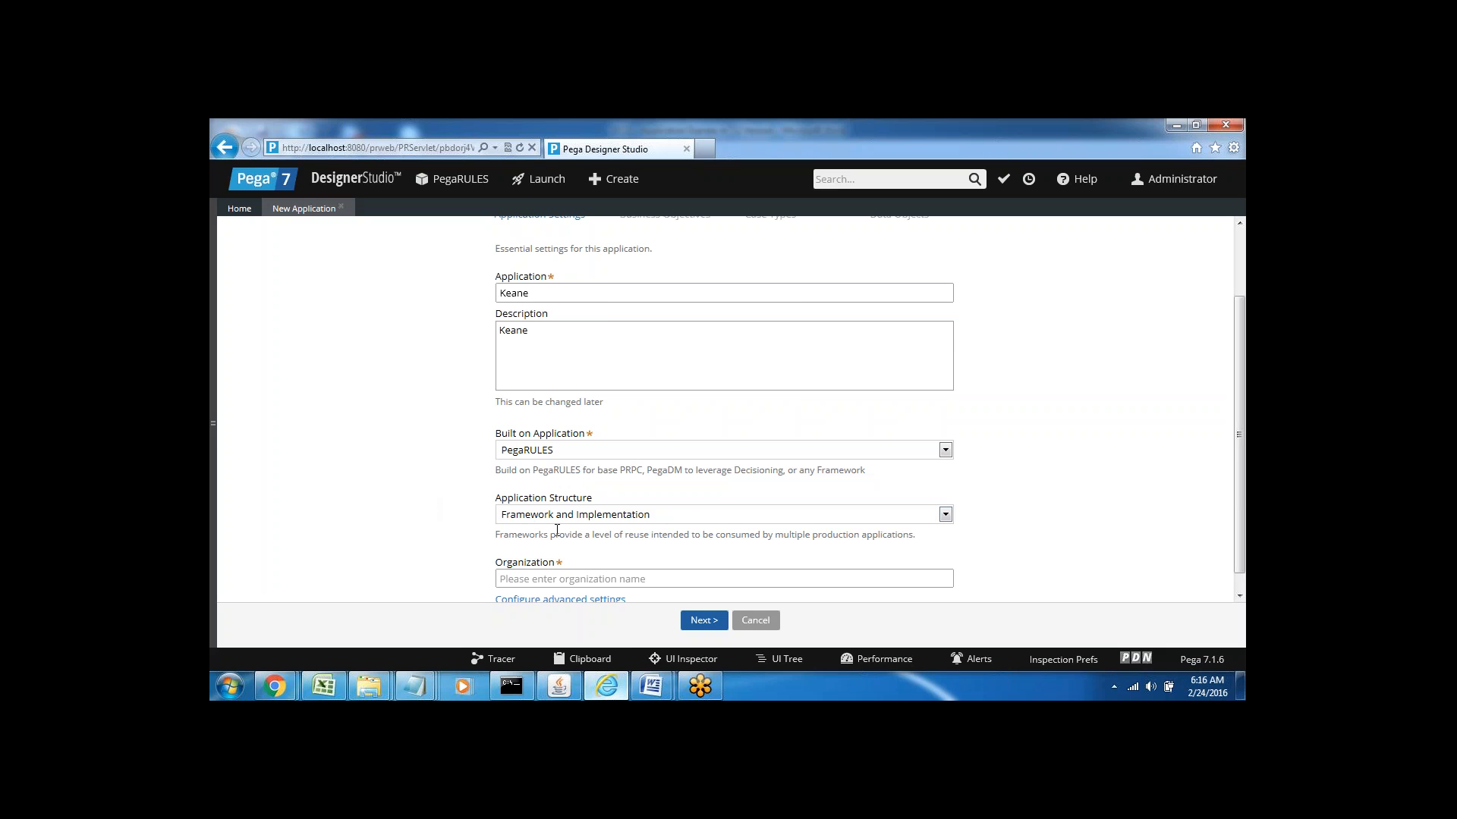
{"action": "left_click", "coordinate": [529, 516]}
{"action": "left_click", "coordinate": [534, 453]}
{"action": "mouse_move", "coordinate": [651, 686]}
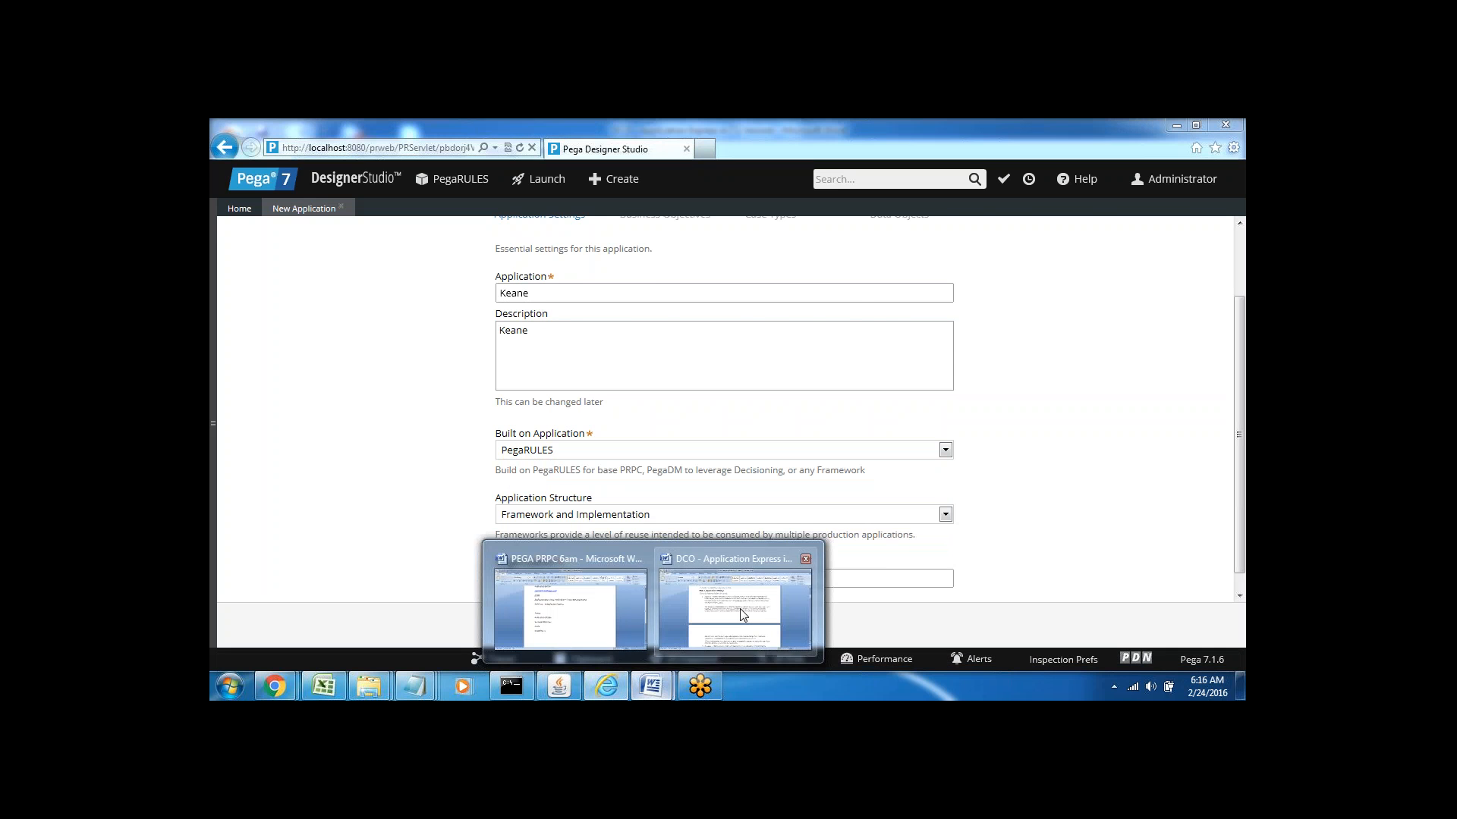
Highlight 'class' and 'This' in the Application Express guide, then switch to the PEGA PRPC 6am notes
{"action": "left_click", "coordinate": [743, 614]}
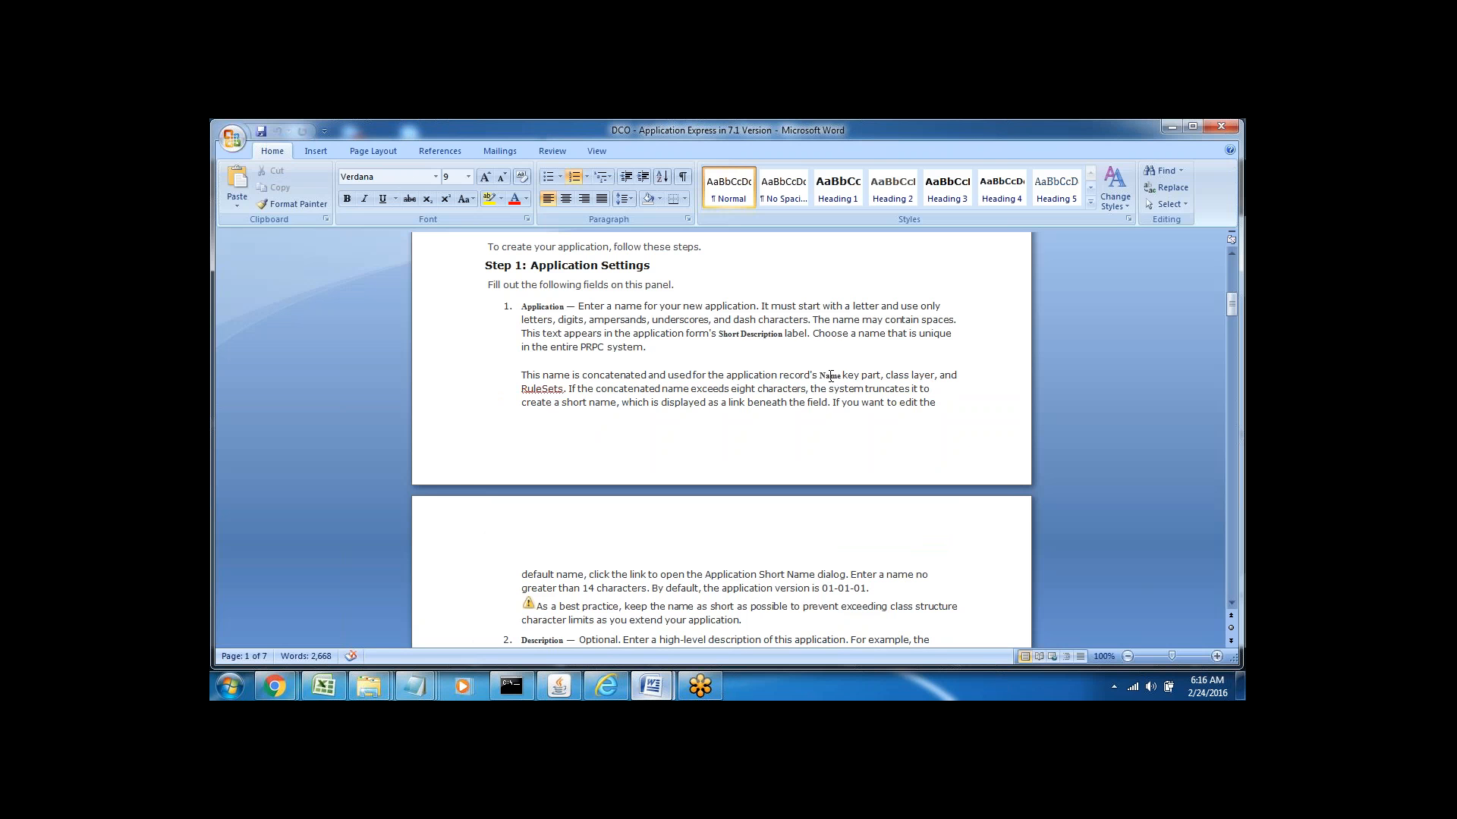
{"action": "double_click", "coordinate": [898, 377]}
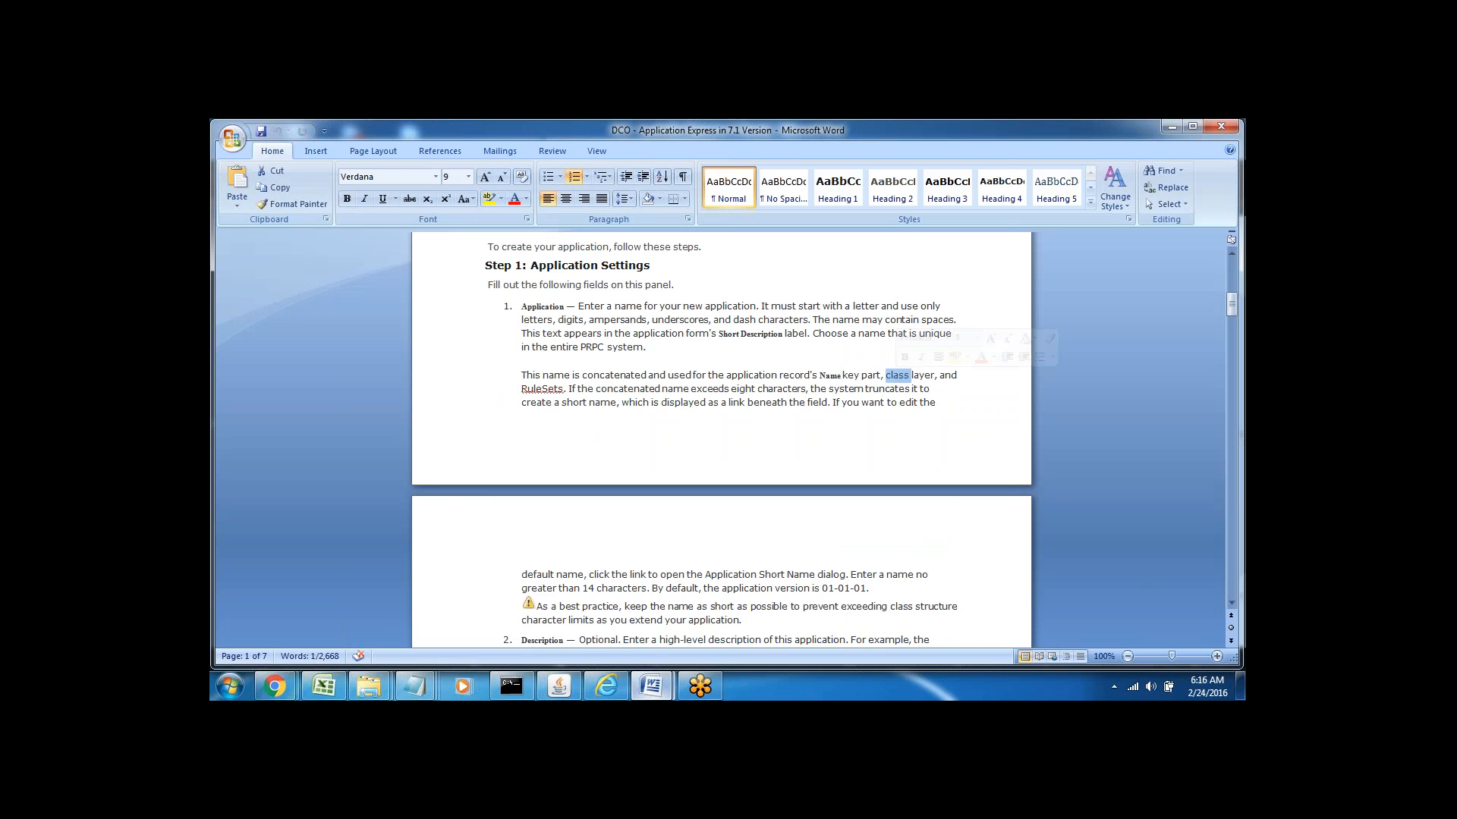
{"action": "left_click", "coordinate": [534, 380]}
{"action": "double_click", "coordinate": [534, 377]}
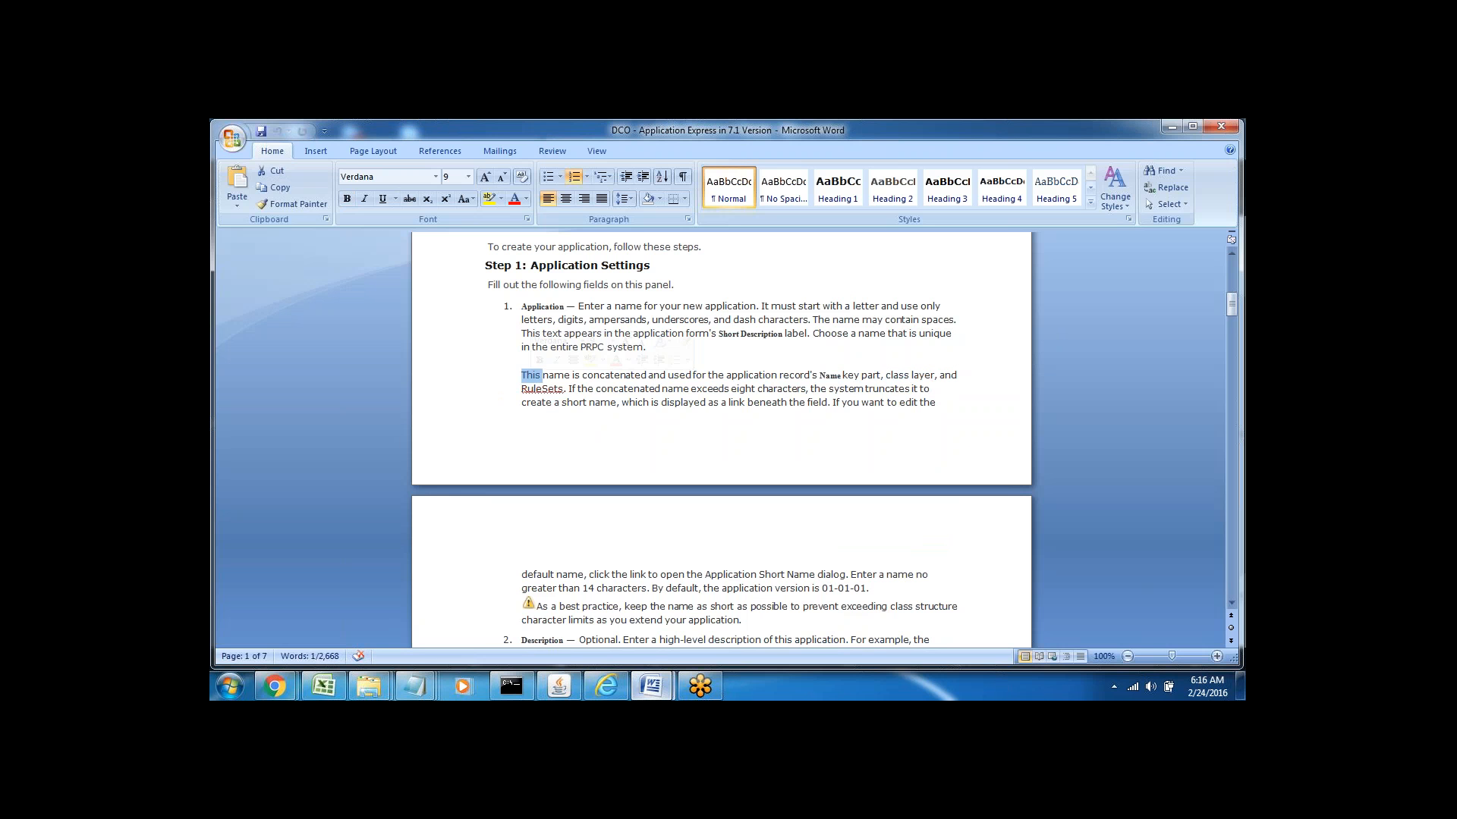
{"action": "left_click", "coordinate": [544, 393]}
{"action": "mouse_move", "coordinate": [651, 686]}
{"action": "left_click", "coordinate": [559, 634]}
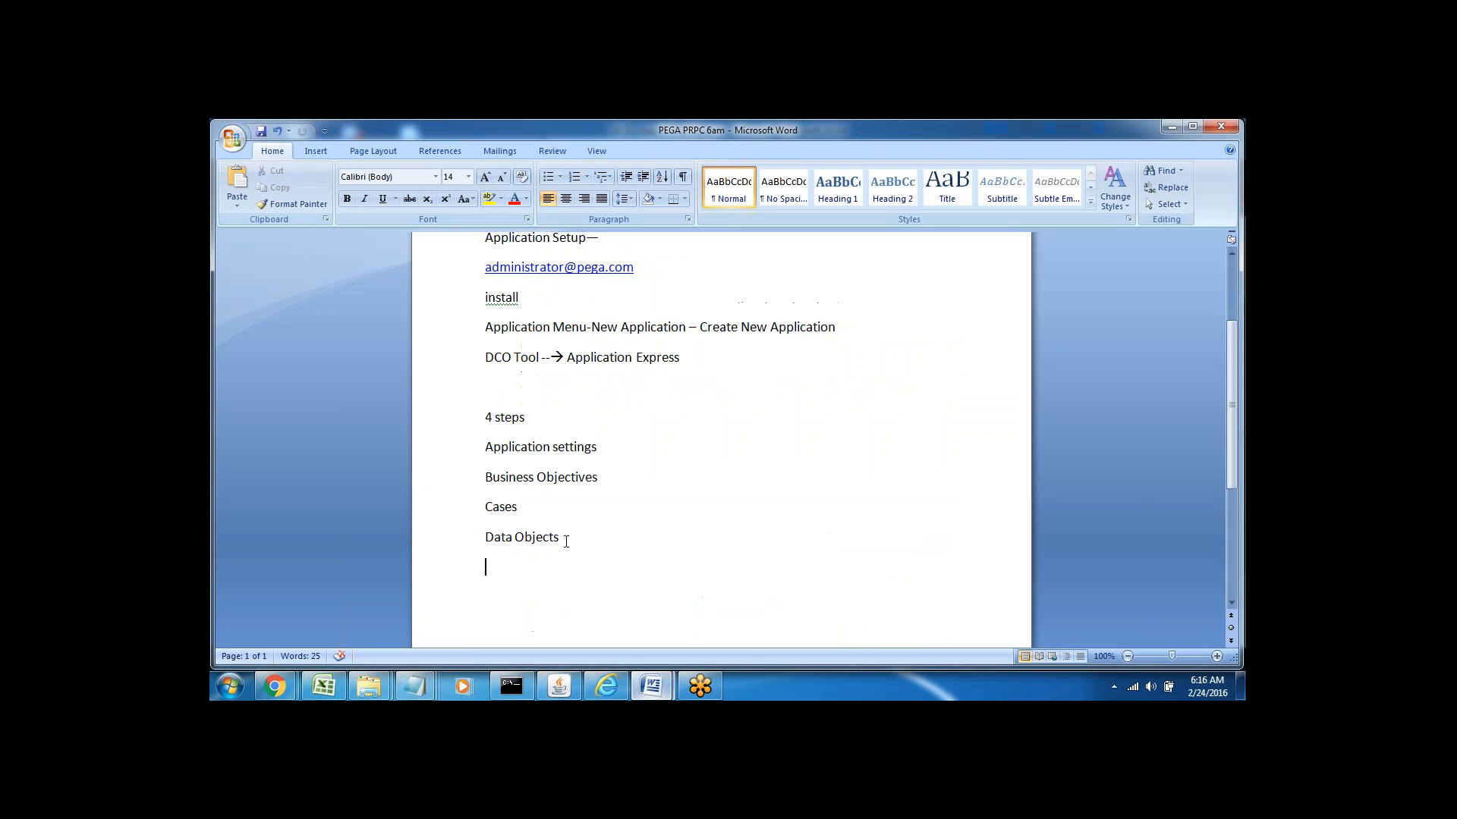
Add 'Class Structure' and 'Ruleset--Keane' lines below Data Objects in the Word notes
{"action": "left_click", "coordinate": [566, 538]}
{"action": "key", "text": "Return"}
{"action": "key", "text": "Return"}
{"action": "type", "text": "Class "}
{"action": "type", "text": "Stru"}
{"action": "type", "text": "ctur"}
{"action": "type", "text": "R"}
{"action": "type", "text": "ule"}
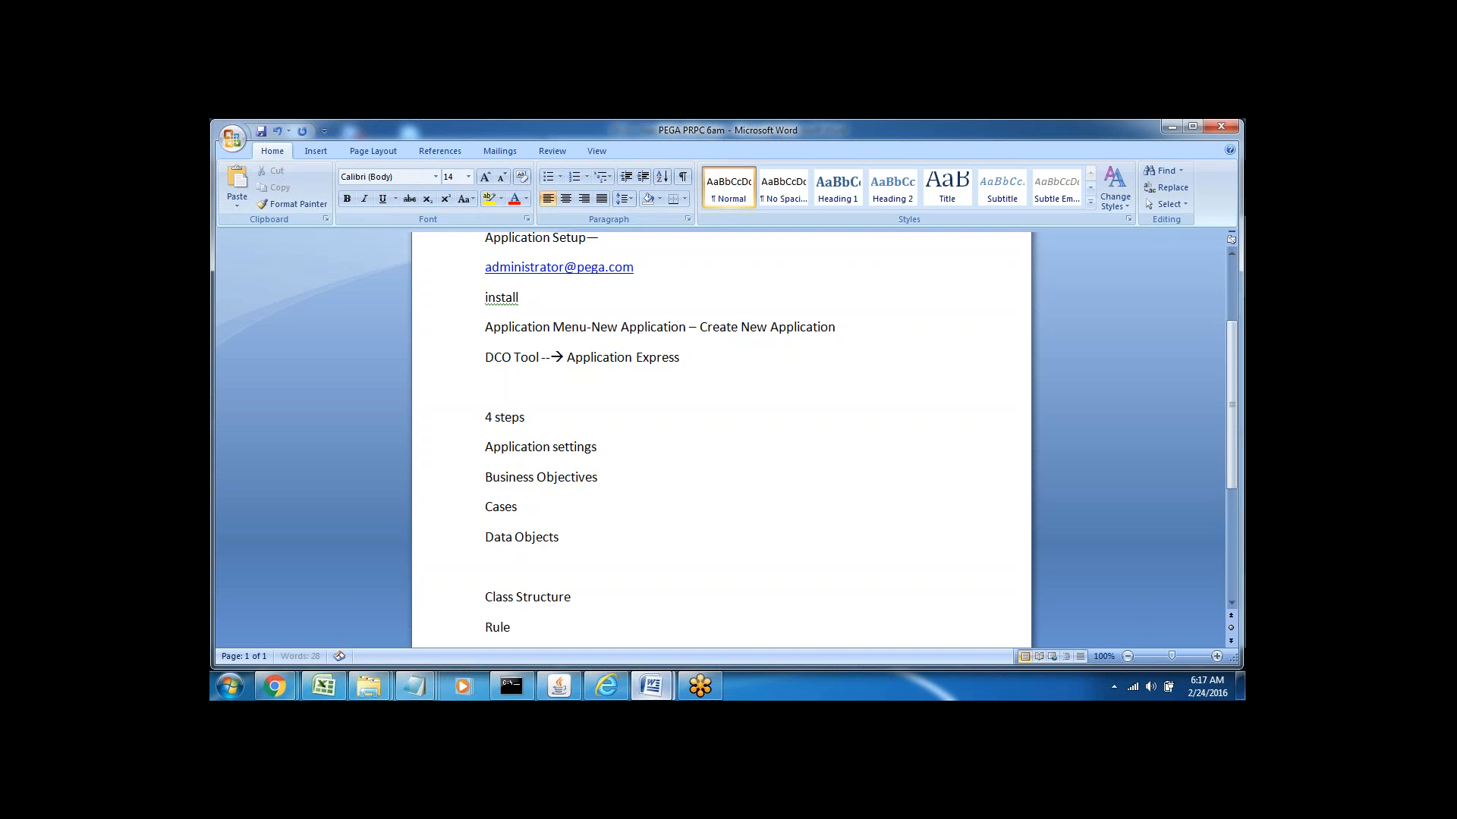
{"action": "type", "text": "set--"}
{"action": "key", "text": "Return"}
{"action": "key", "text": "Return"}
{"action": "key", "text": "Return"}
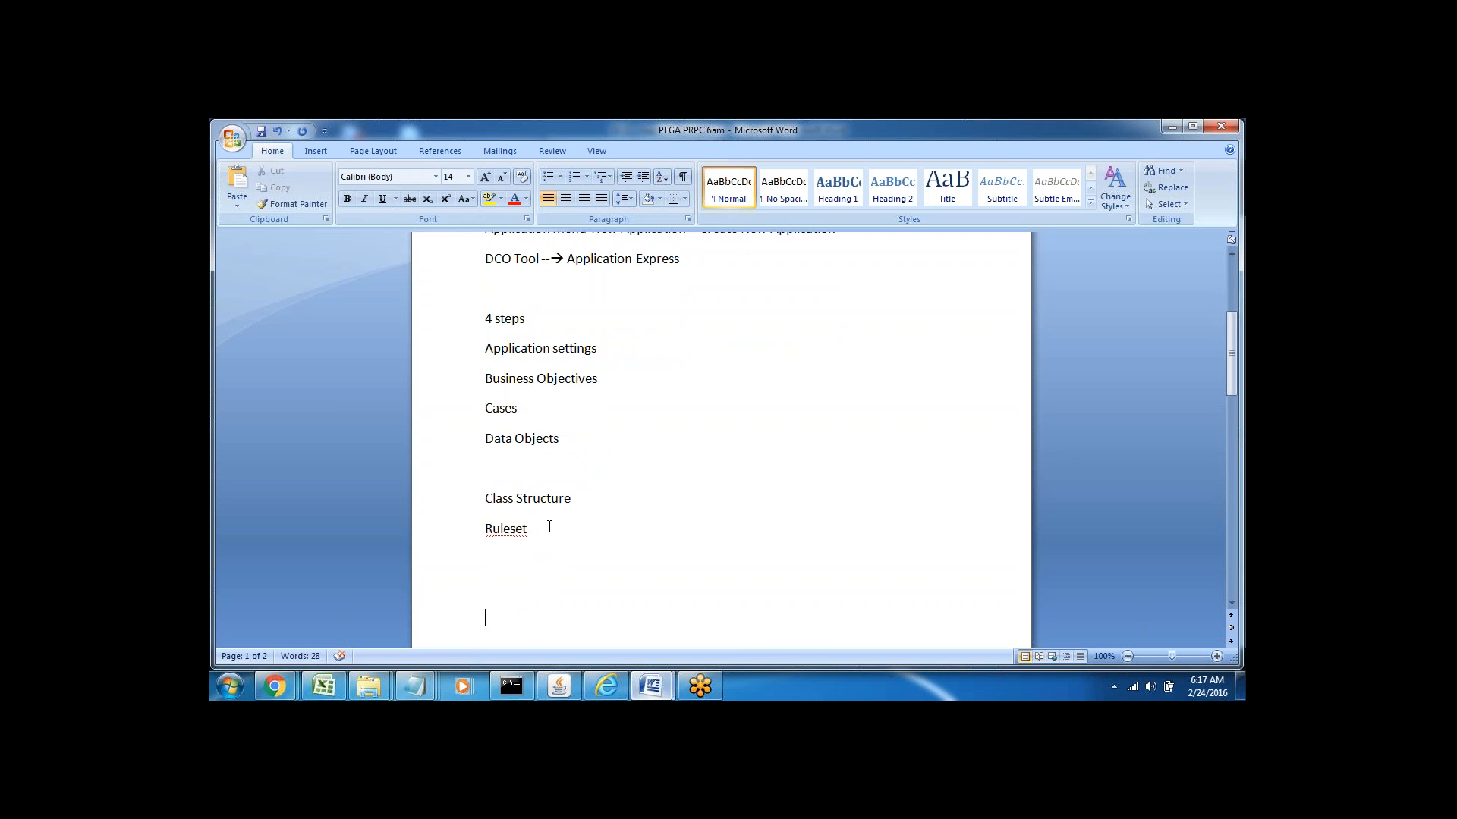
{"action": "left_click", "coordinate": [550, 526]}
{"action": "type", "text": "Keane"}
Glance at the Pega form, then make the Ruleset heading bold in the PEGA PRPC notes
{"action": "key", "text": "alt+Tab"}
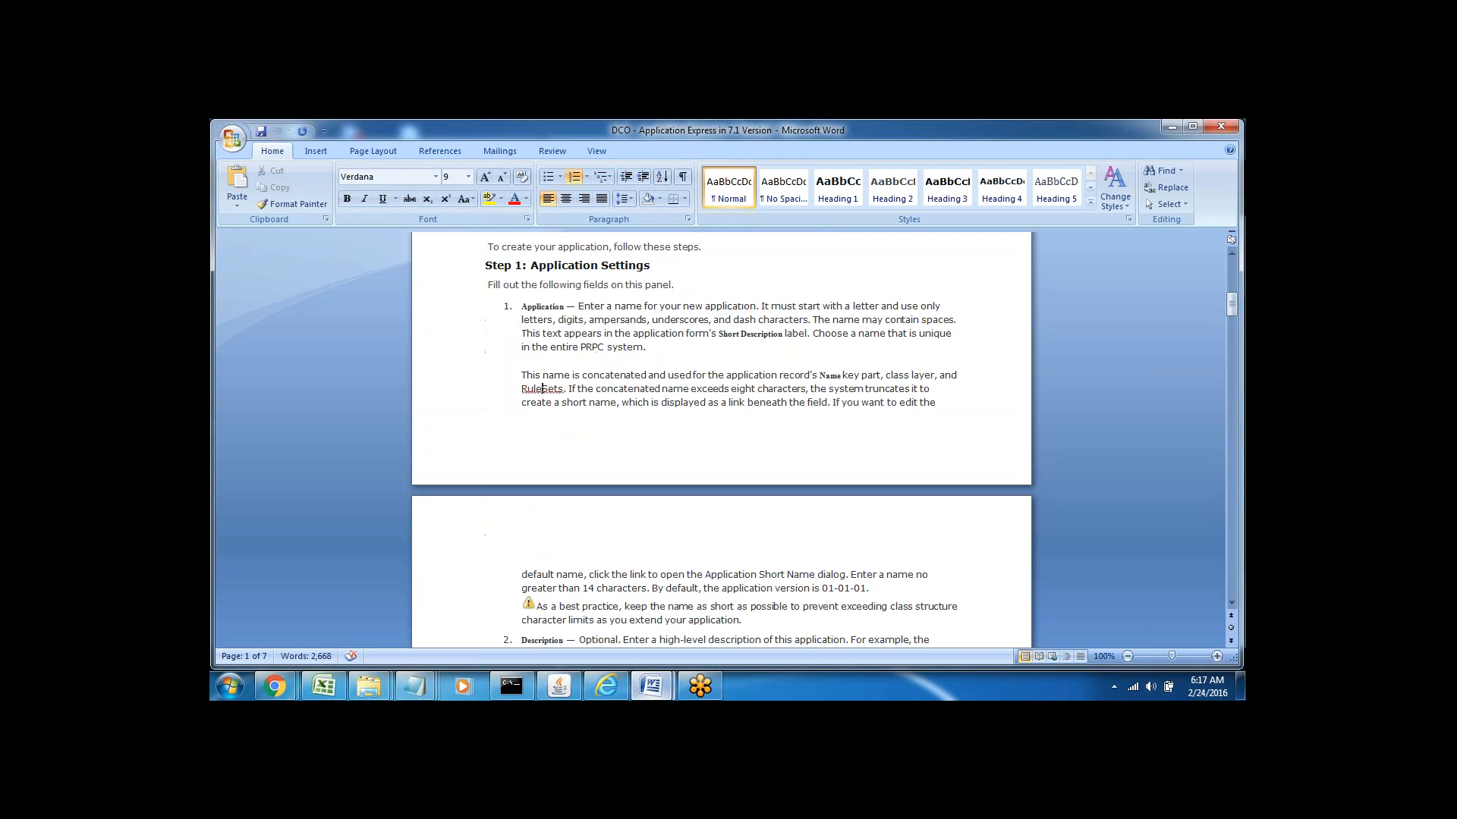
{"action": "left_click", "coordinate": [606, 687]}
{"action": "key", "text": "alt+Tab"}
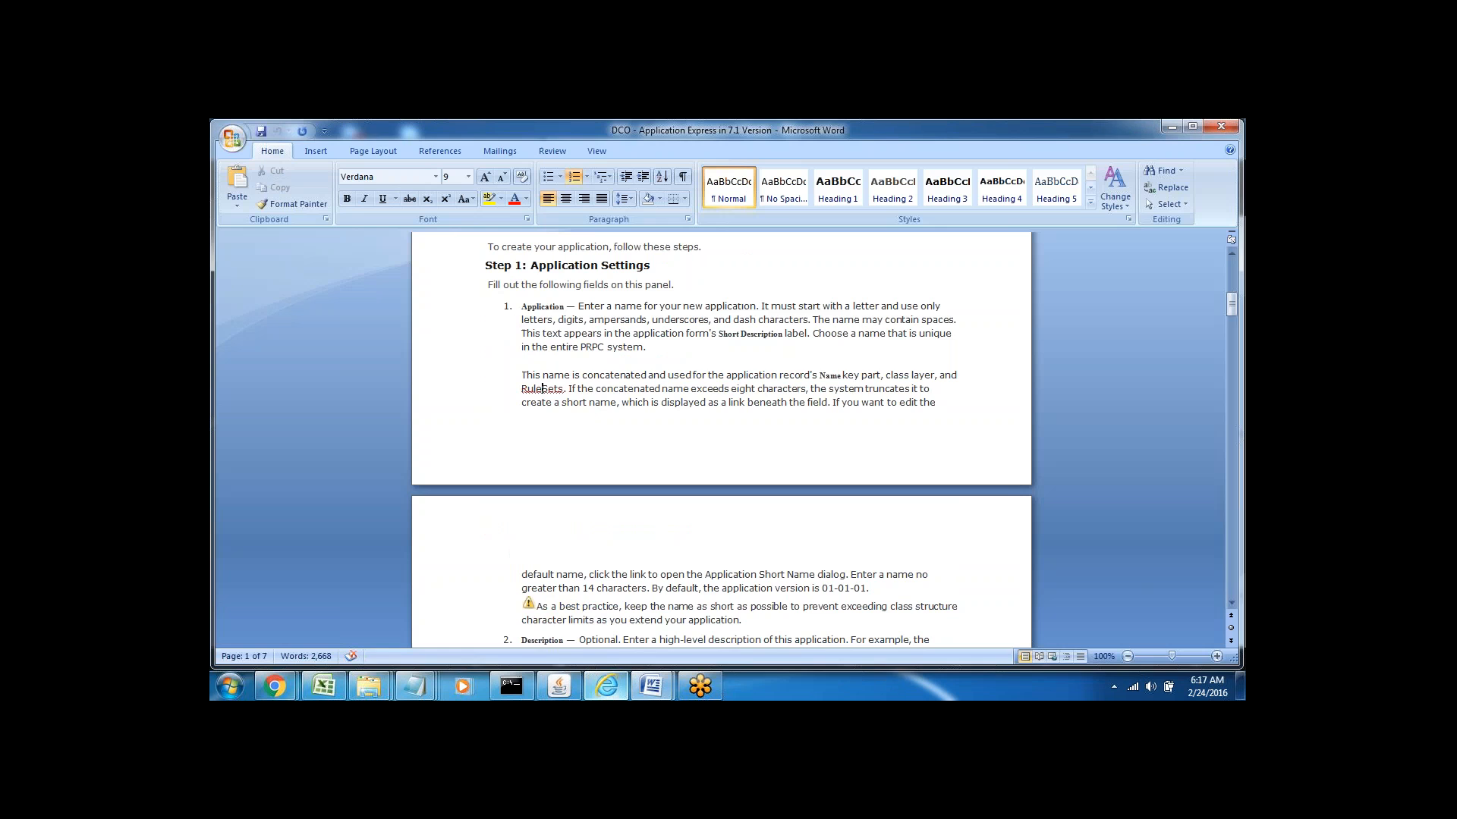
{"action": "mouse_move", "coordinate": [651, 687]}
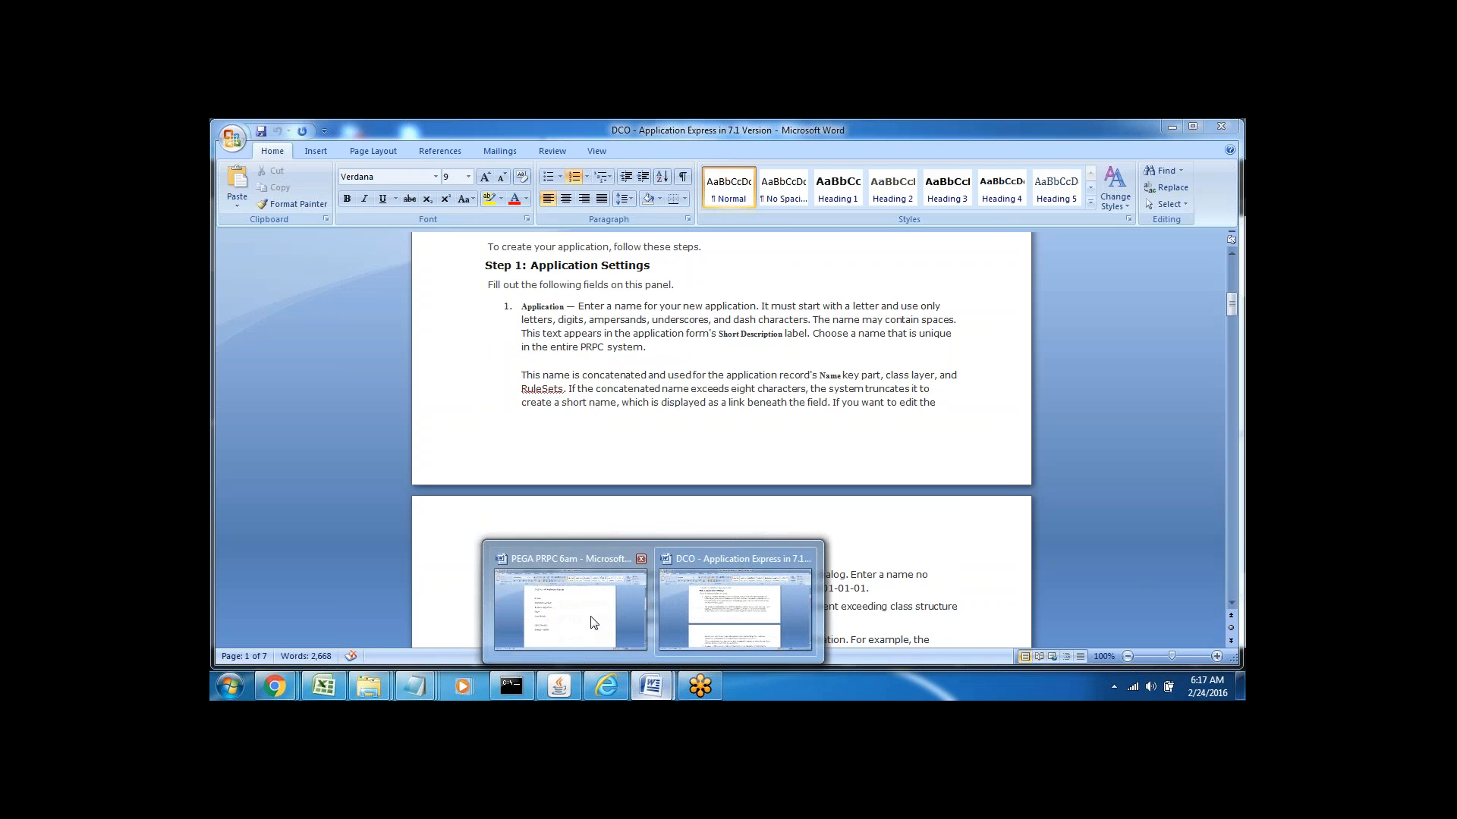
{"action": "left_click", "coordinate": [569, 600]}
{"action": "double_click", "coordinate": [504, 528]}
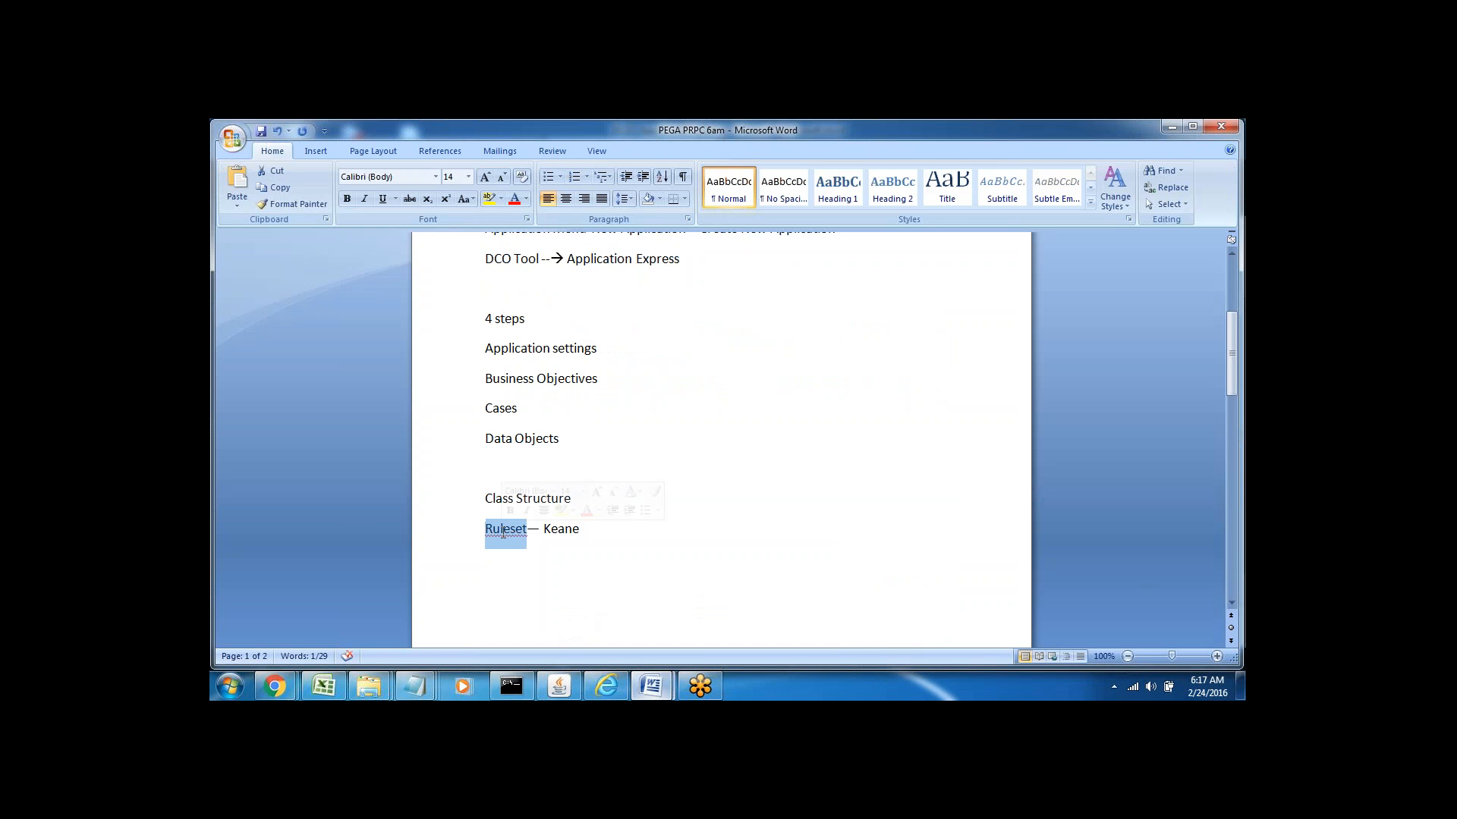
{"action": "left_click", "coordinate": [348, 198]}
Check the formatting of the 'Ruleset' and 'Keane' words on the new notes line
{"action": "left_click", "coordinate": [610, 534]}
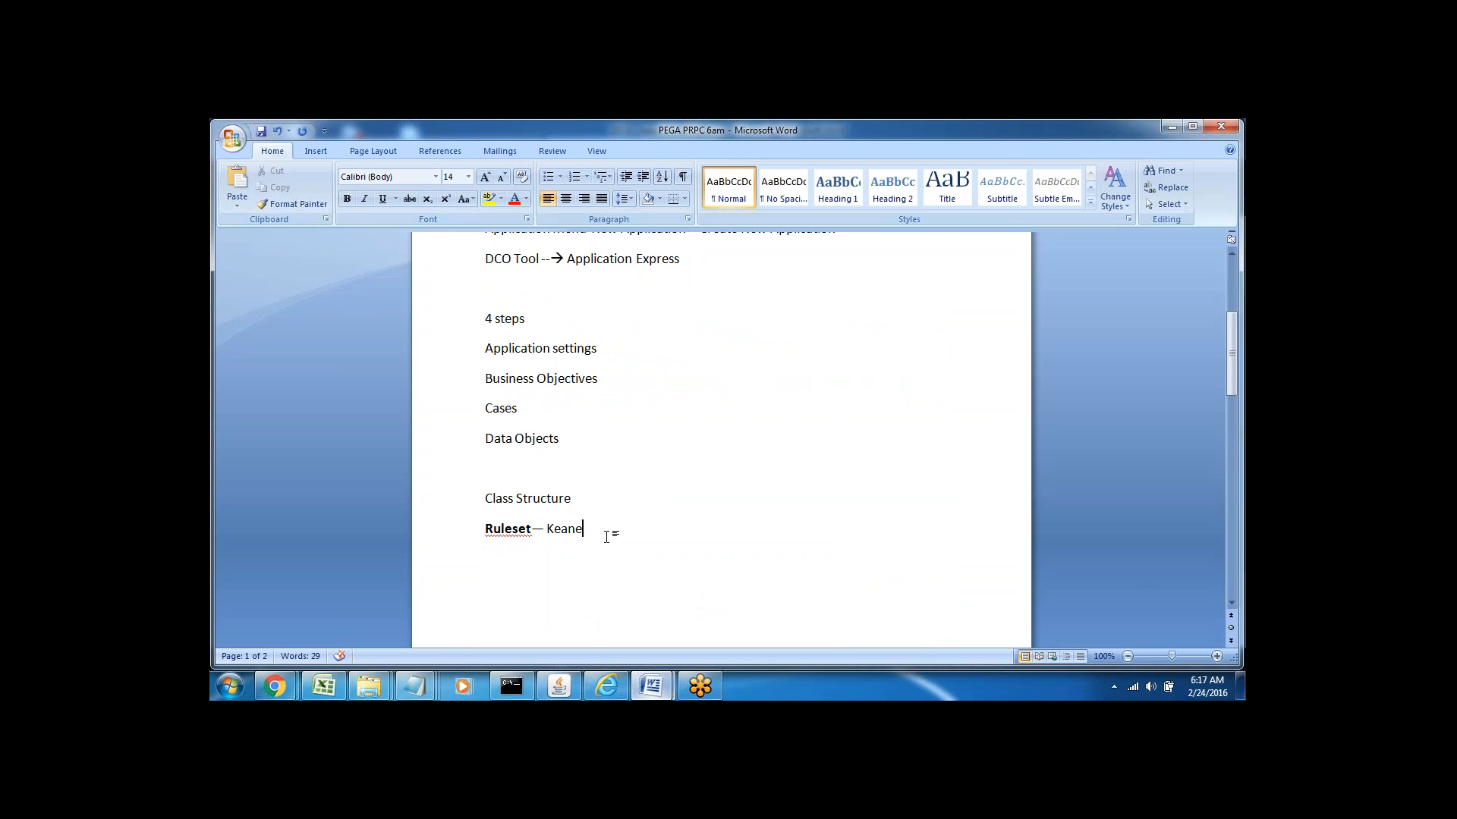
{"action": "double_click", "coordinate": [507, 528]}
{"action": "double_click", "coordinate": [569, 531]}
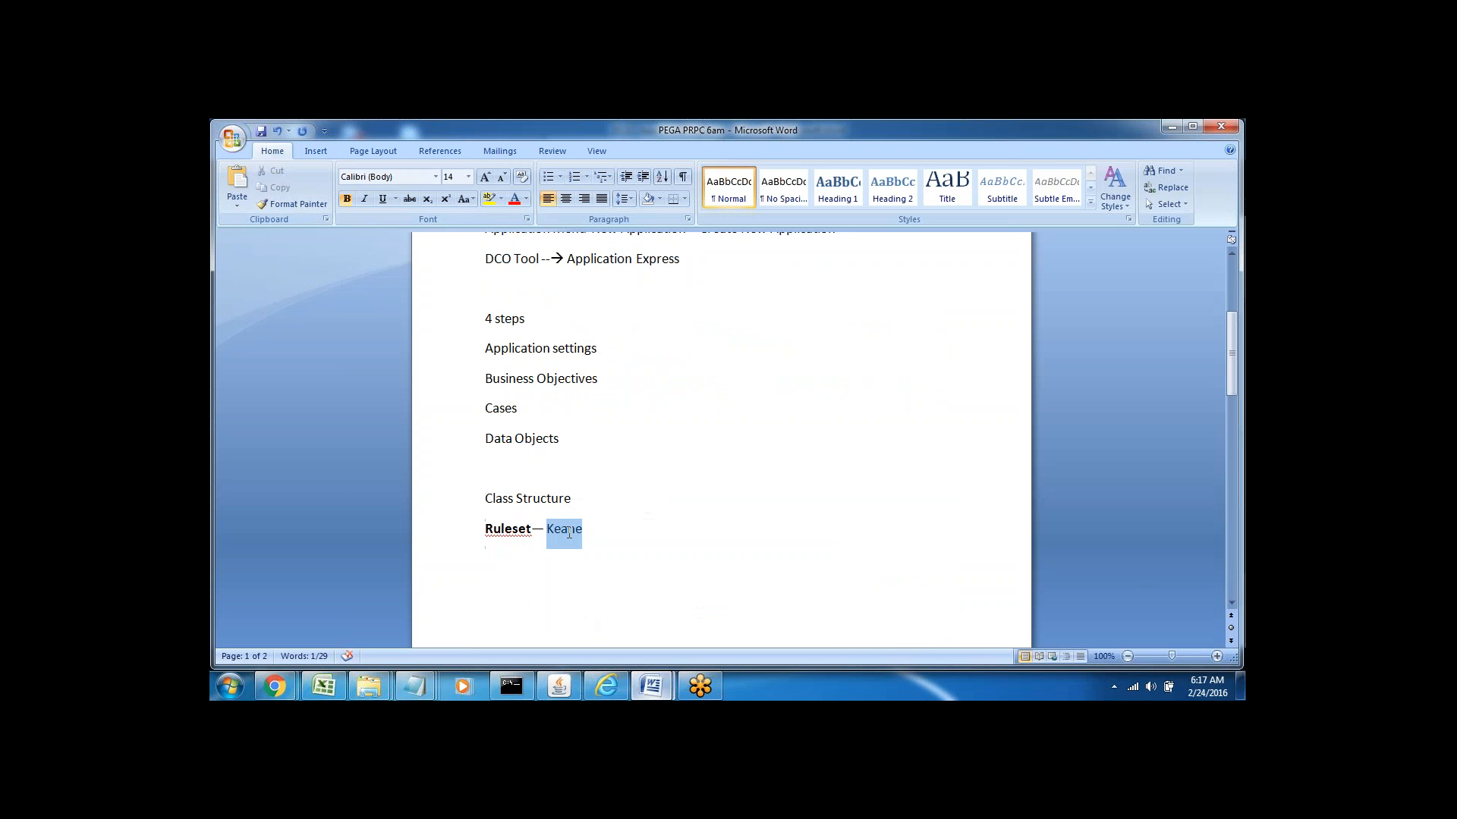
{"action": "left_click", "coordinate": [552, 557]}
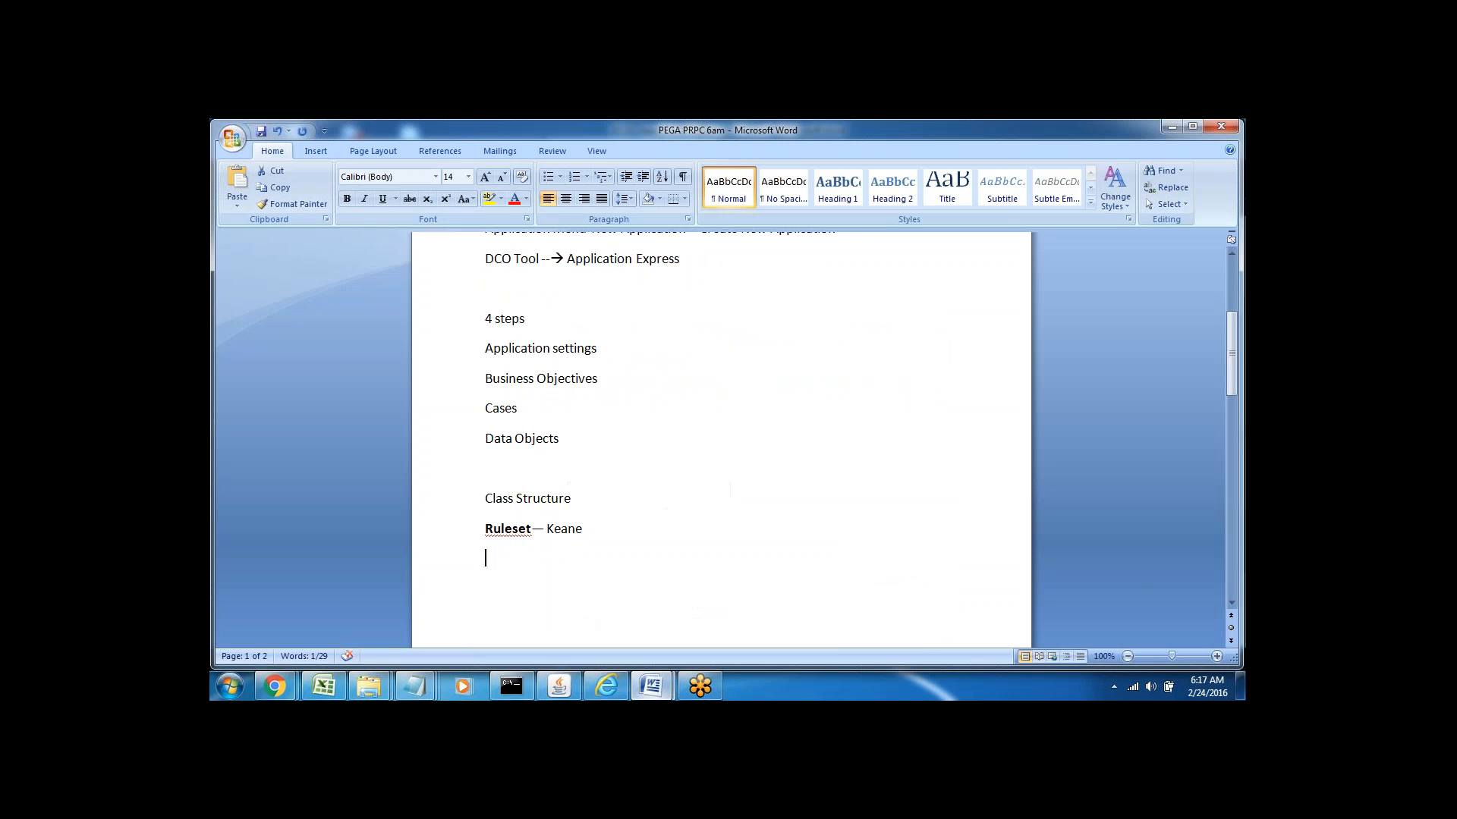
{"action": "left_click", "coordinate": [505, 529]}
{"action": "left_click", "coordinate": [545, 531]}
{"action": "double_click", "coordinate": [573, 529]}
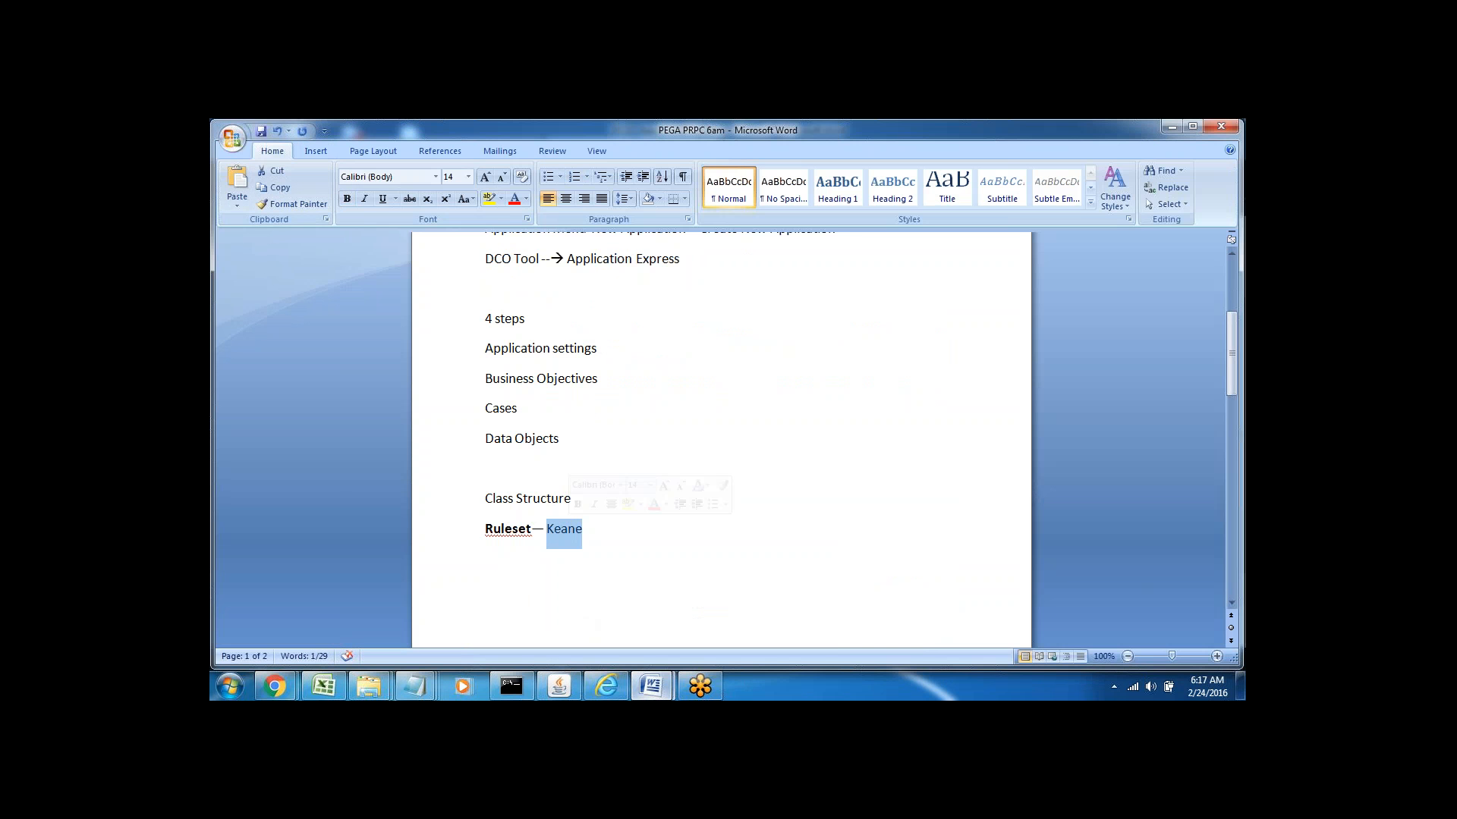
{"action": "double_click", "coordinate": [505, 529]}
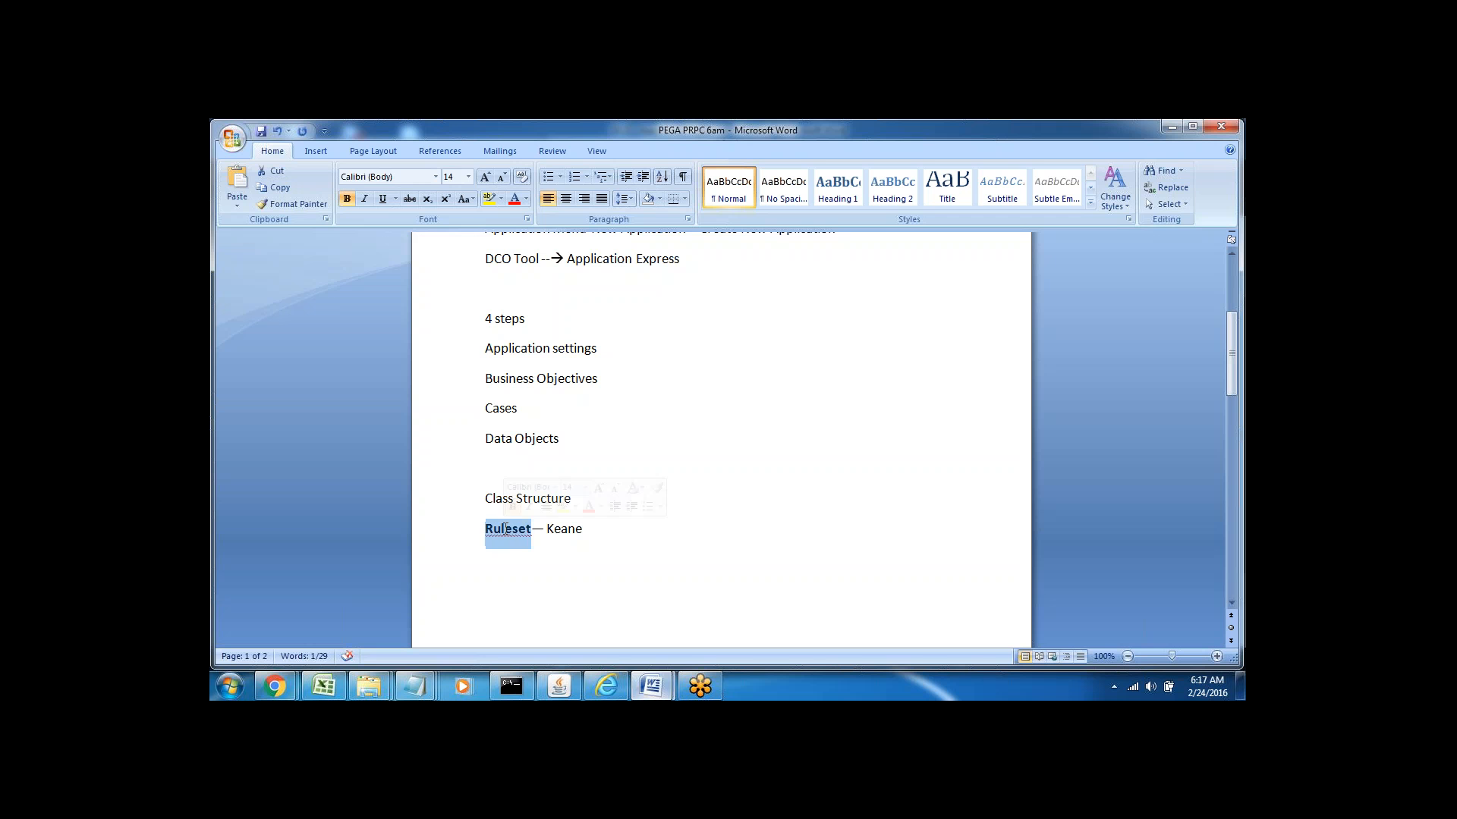
{"action": "left_click", "coordinate": [580, 445]}
Append '--' after Class Structure and return to the Pega New Application form
{"action": "left_click", "coordinate": [588, 499]}
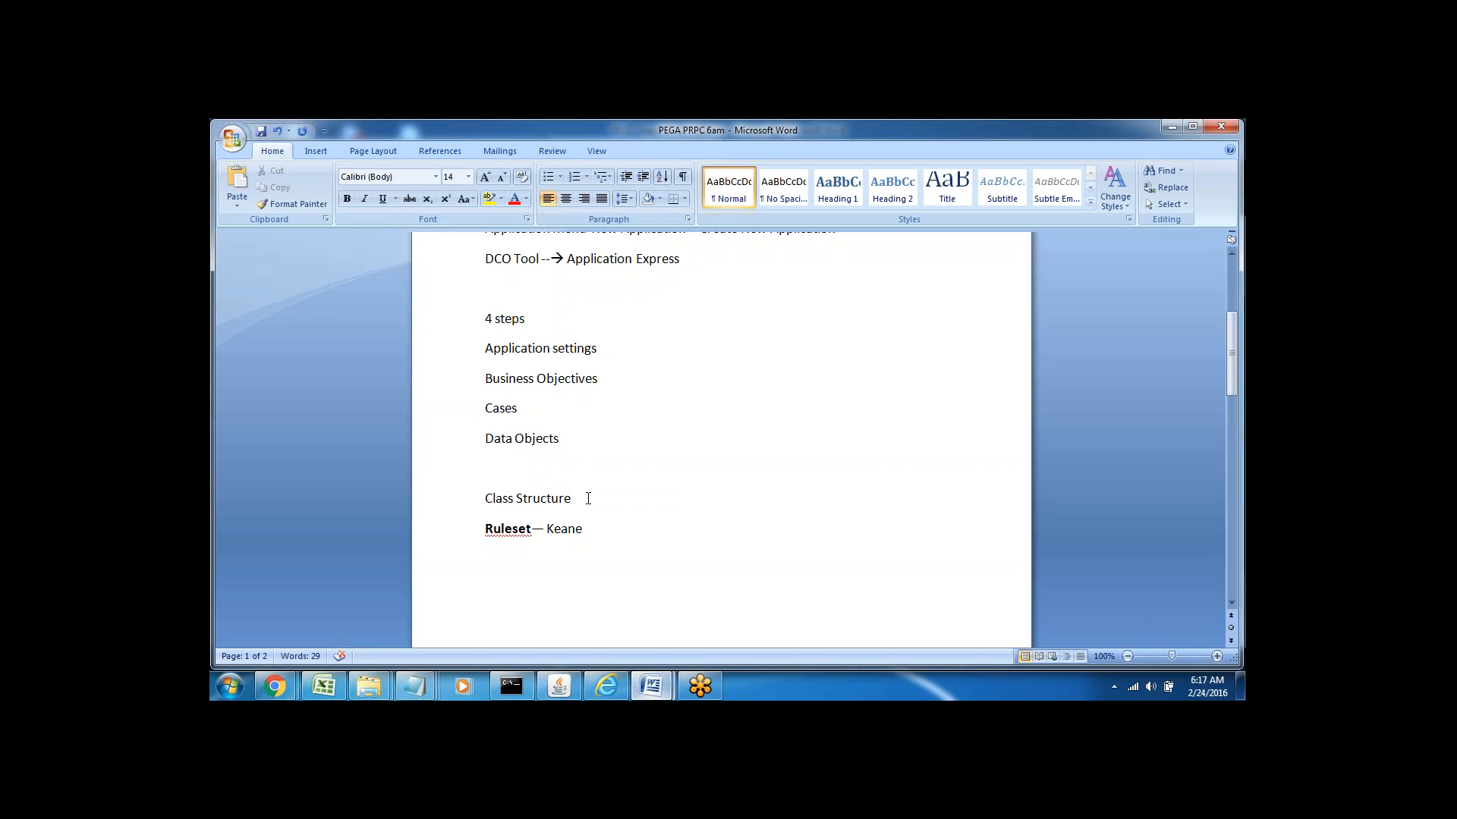
{"action": "type", "text": "--"}
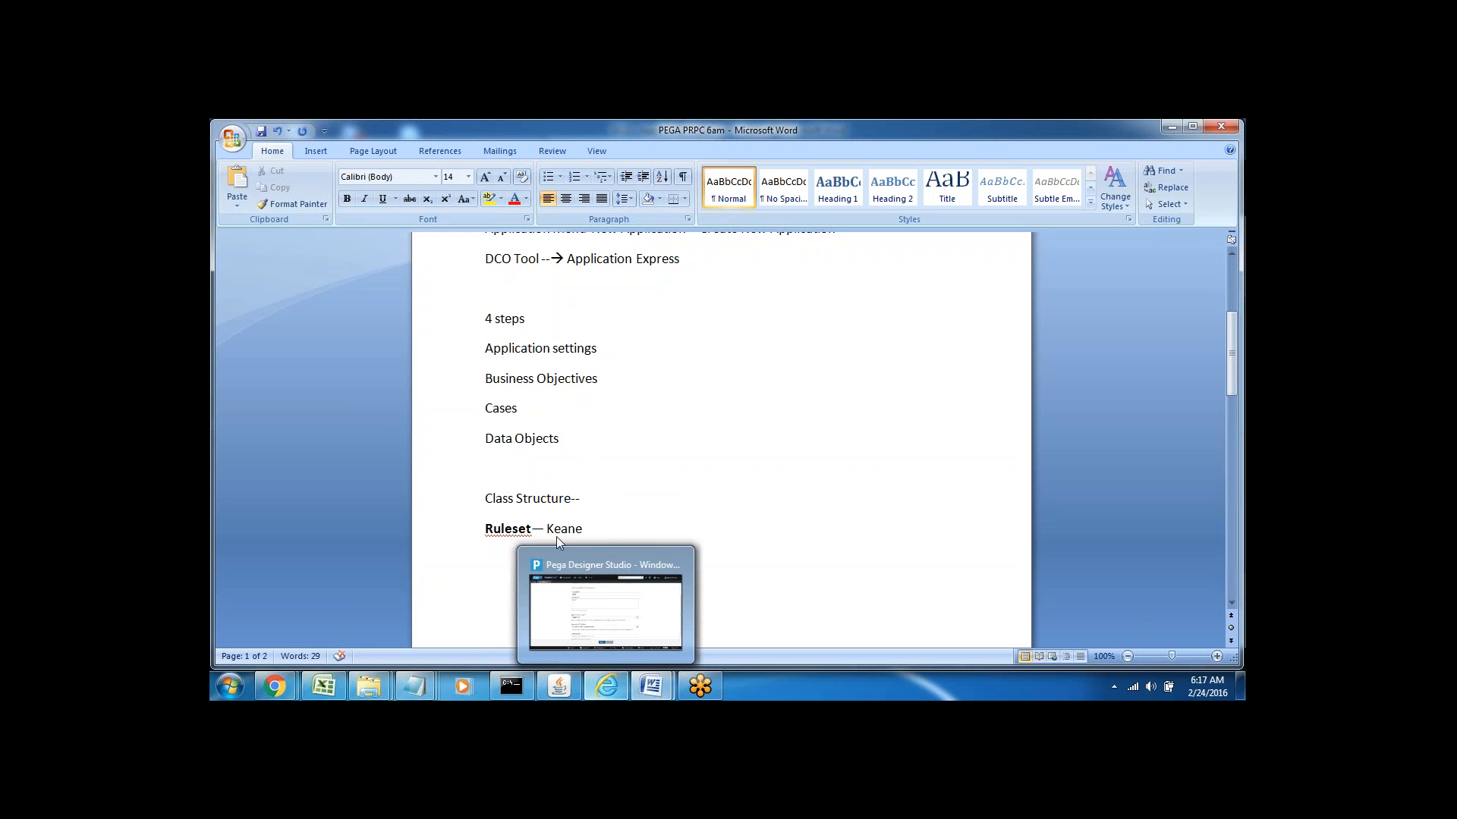
{"action": "double_click", "coordinate": [526, 499]}
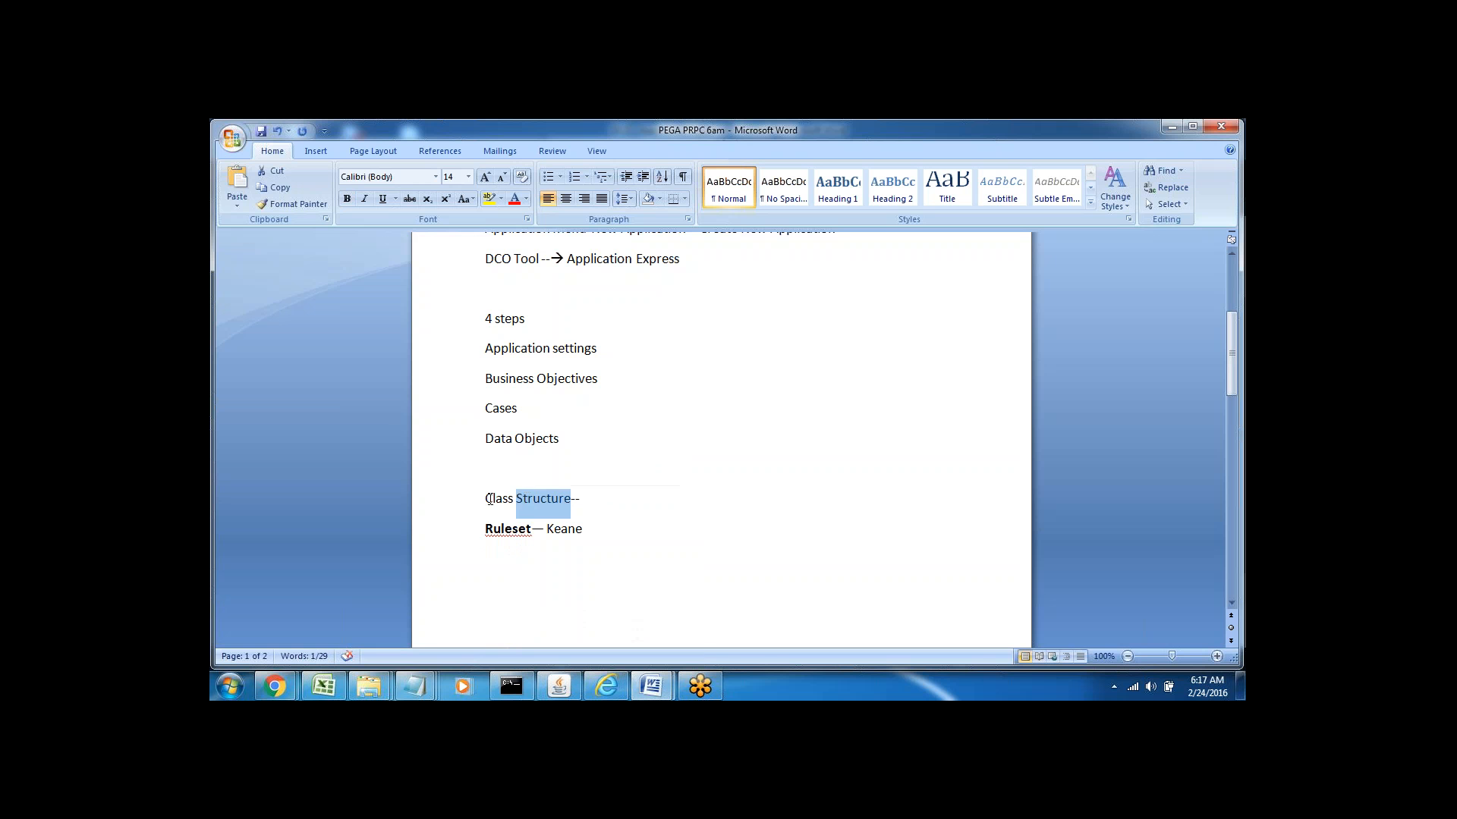
{"action": "double_click", "coordinate": [491, 499]}
{"action": "left_click", "coordinate": [591, 500]}
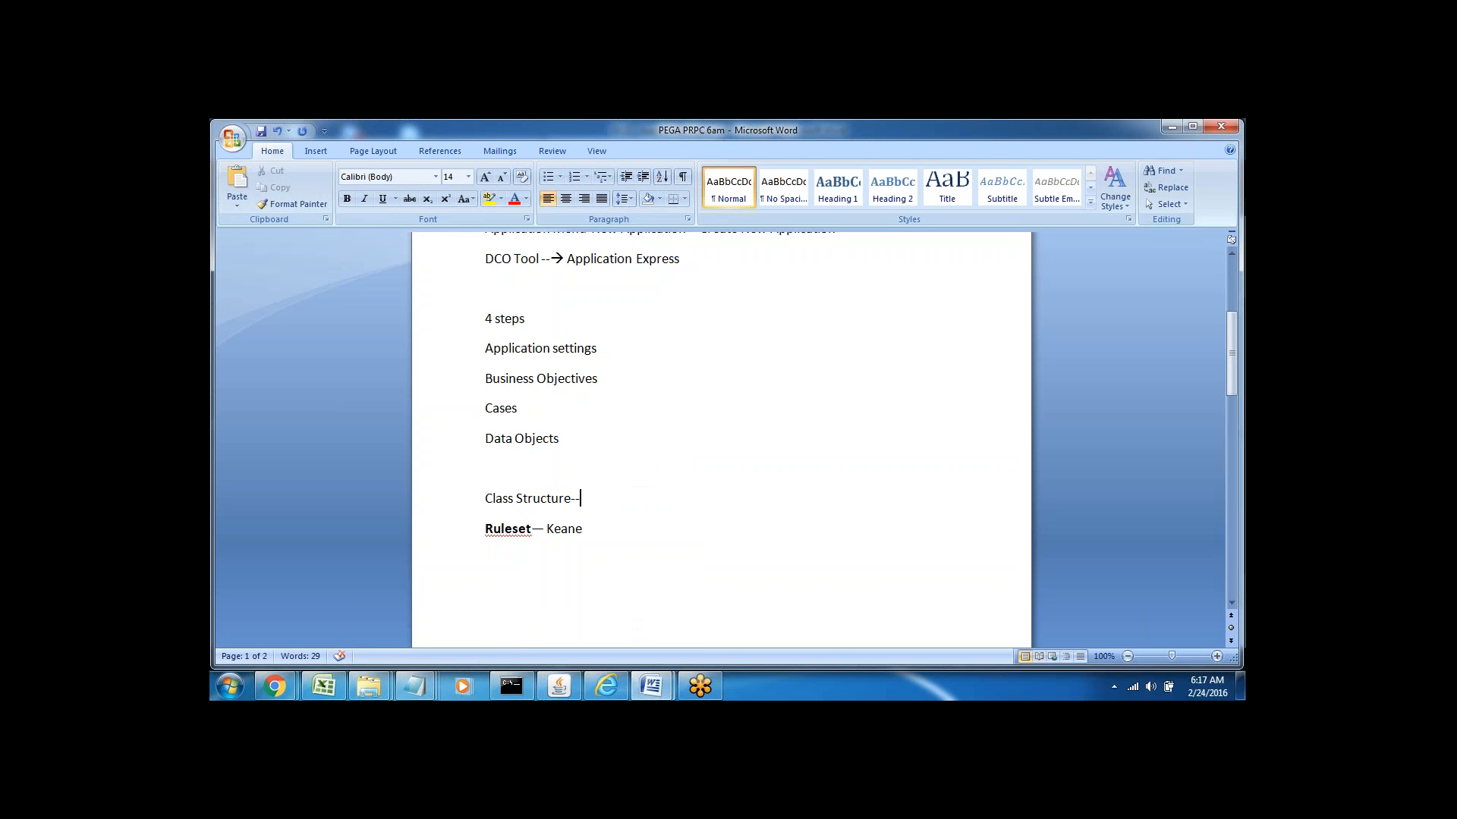
{"action": "left_click", "coordinate": [607, 687]}
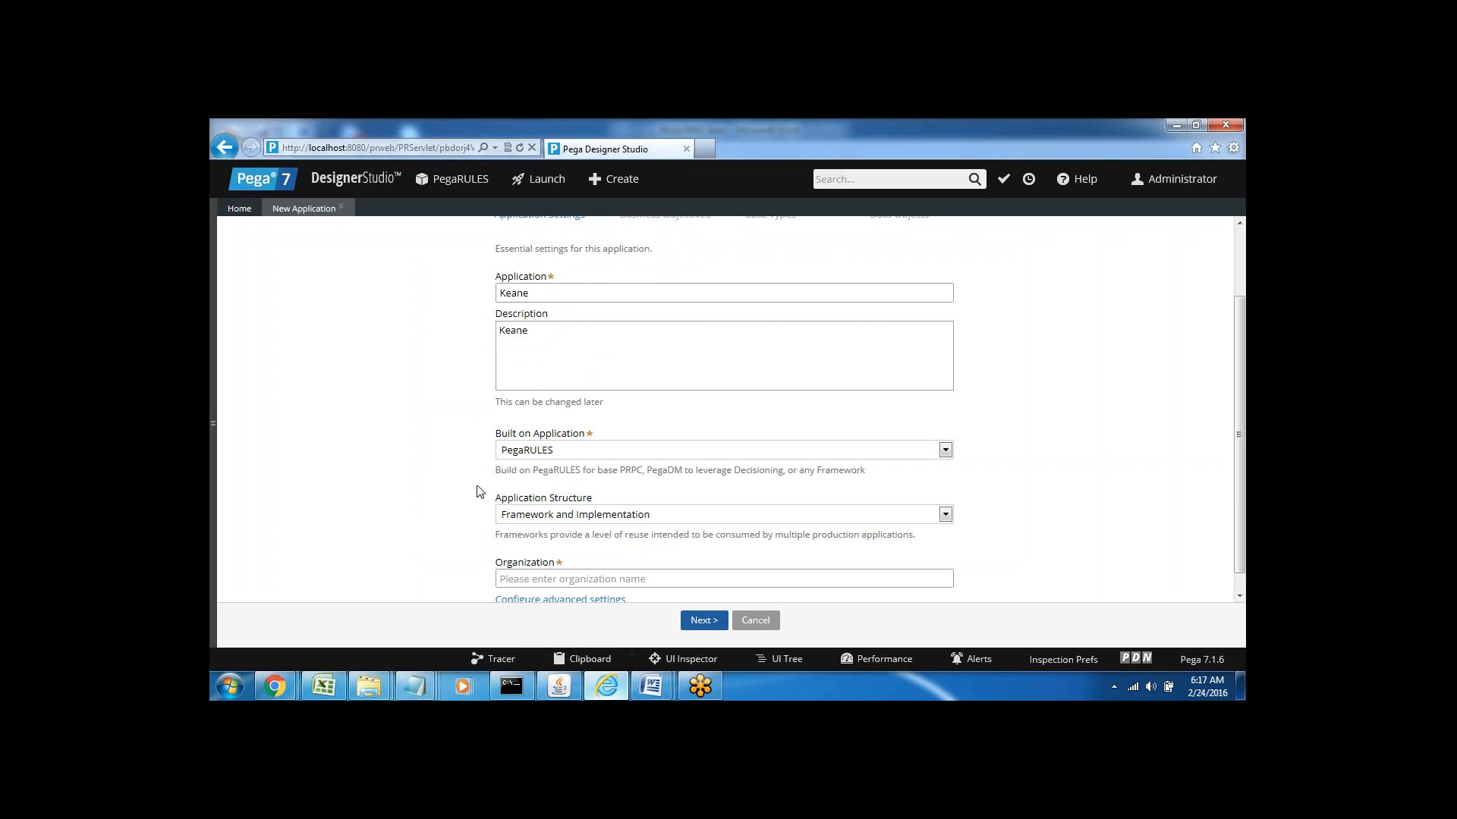
Read the DCO guide's application-naming guidance, highlighting the words name, eight and short
{"action": "mouse_move", "coordinate": [652, 692]}
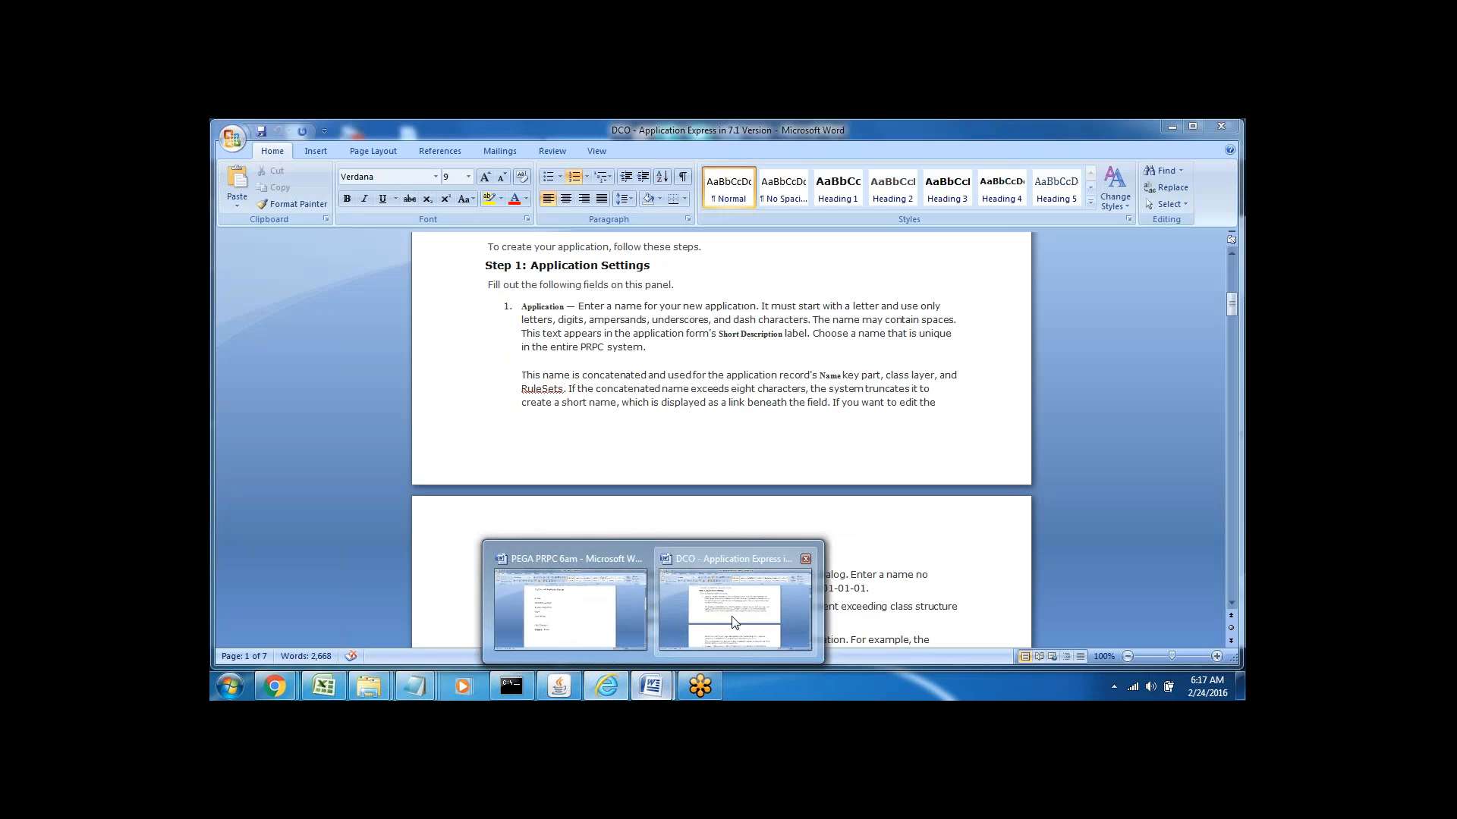
{"action": "left_click", "coordinate": [735, 607]}
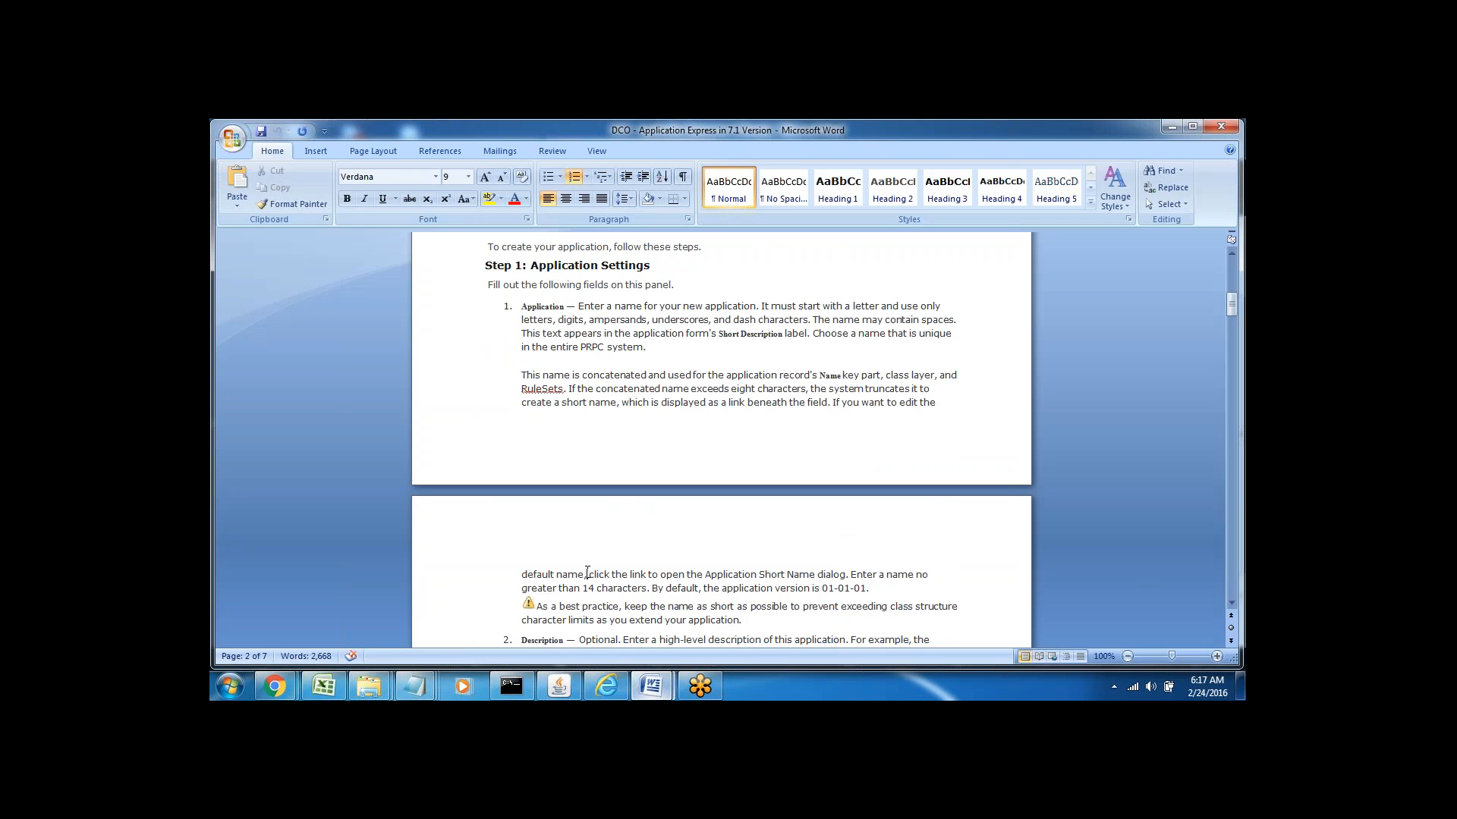
{"action": "key", "text": "Down"}
{"action": "key", "text": "Down"}
{"action": "key", "text": "Down"}
{"action": "key", "text": "Down"}
{"action": "key", "text": "Down"}
{"action": "key", "text": "Down"}
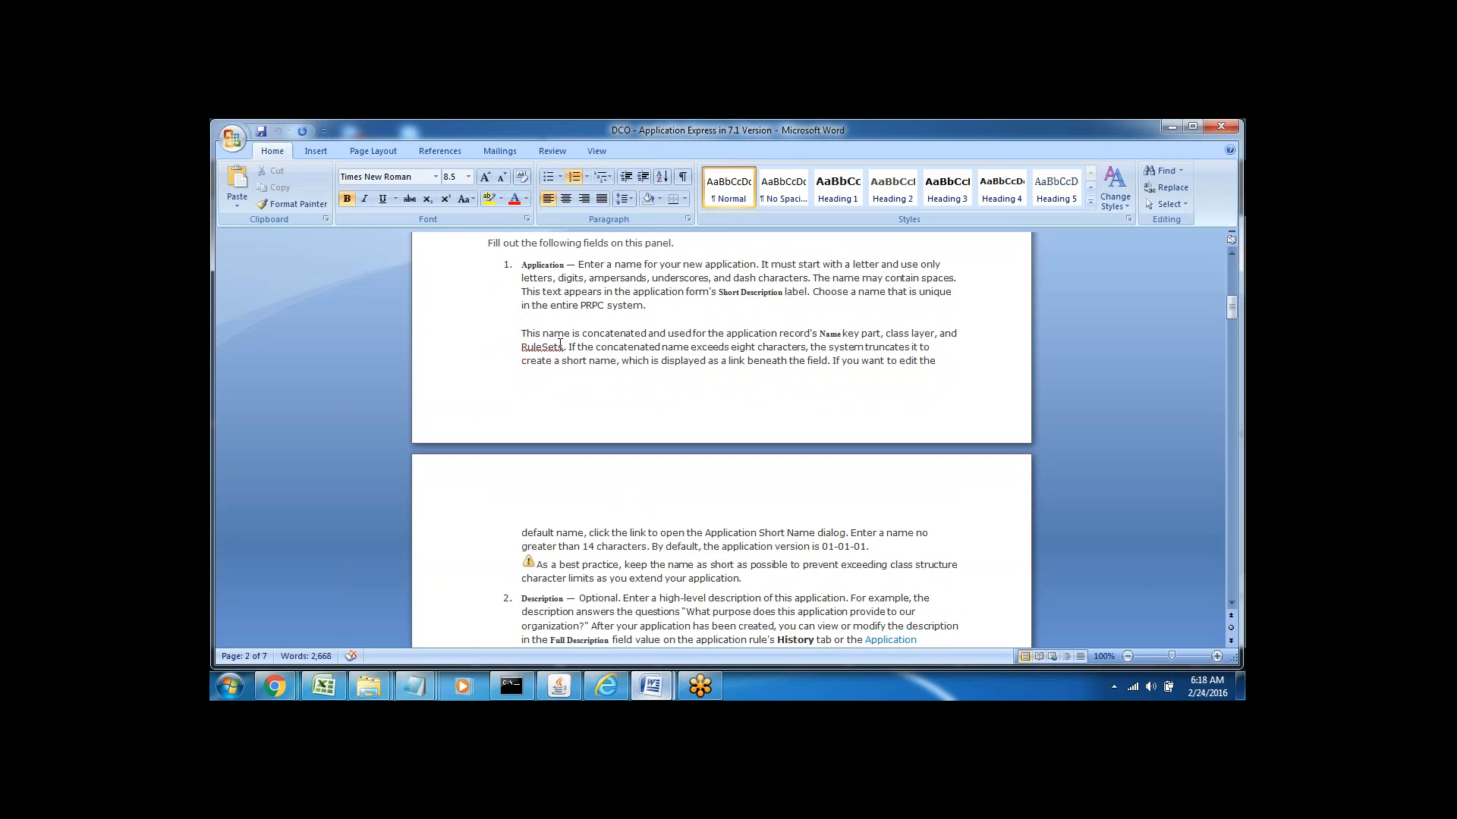
{"action": "double_click", "coordinate": [734, 349]}
{"action": "double_click", "coordinate": [677, 347]}
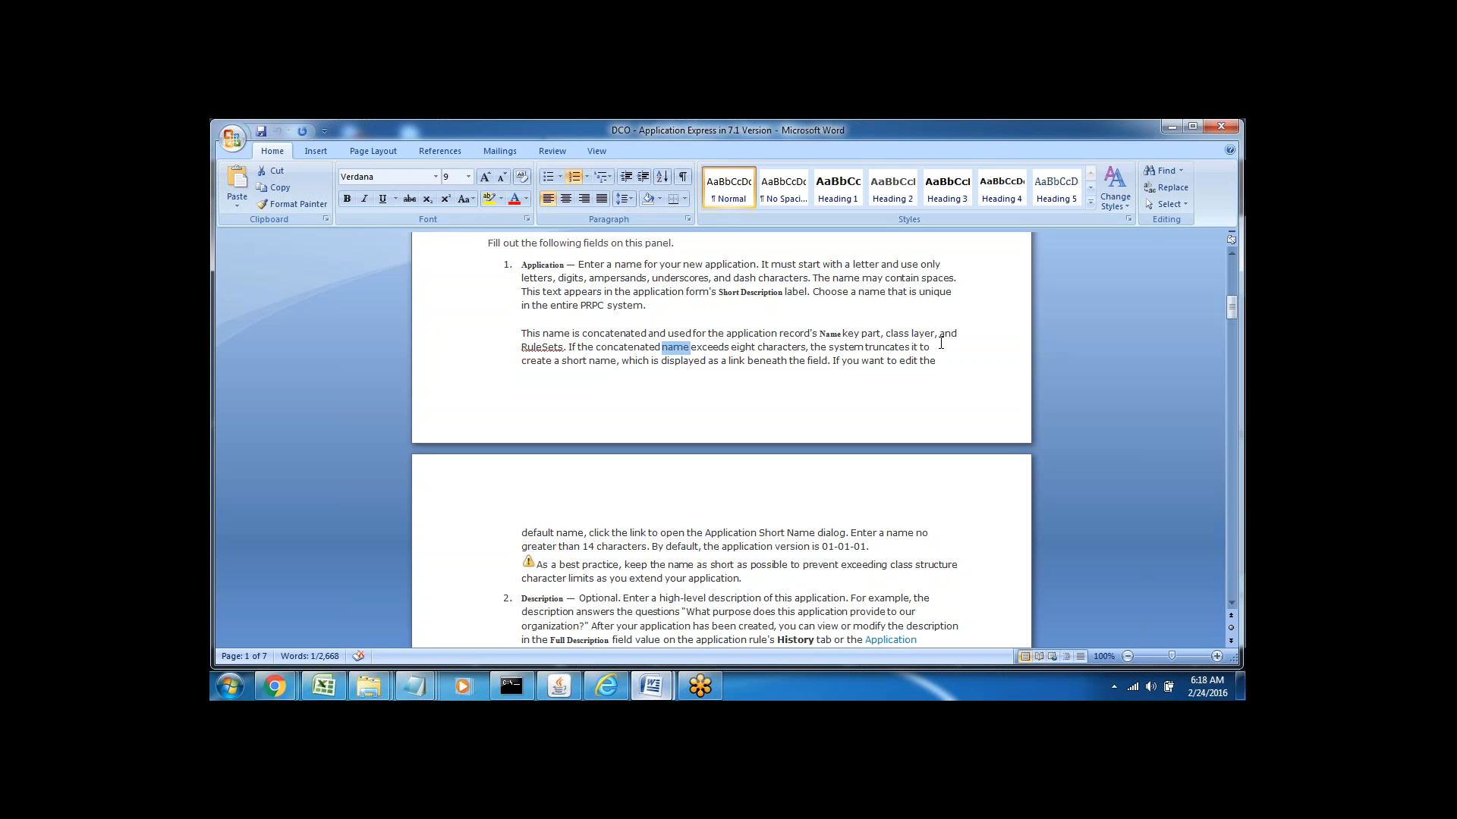
{"action": "left_click", "coordinate": [787, 348]}
{"action": "double_click", "coordinate": [746, 349]}
{"action": "left_click", "coordinate": [763, 390]}
{"action": "double_click", "coordinate": [578, 360]}
{"action": "key", "text": "Down"}
{"action": "key", "text": "Down"}
{"action": "key", "text": "Down"}
{"action": "key", "text": "Down"}
{"action": "key", "text": "Down"}
{"action": "key", "text": "Down"}
{"action": "key", "text": "Down"}
{"action": "key", "text": "Down"}
{"action": "key", "text": "Down"}
{"action": "key", "text": "Down"}
{"action": "key", "text": "Down"}
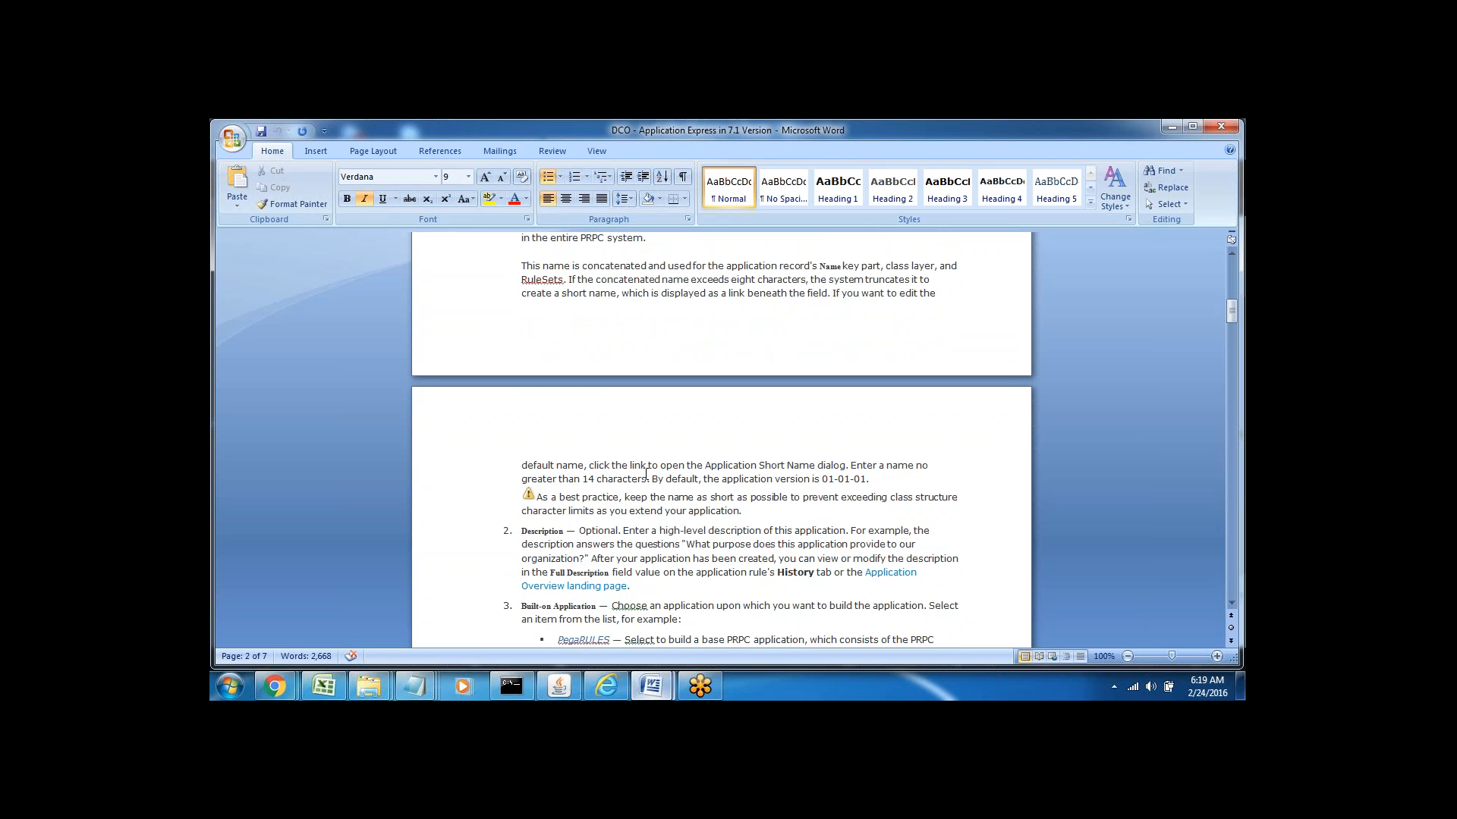
Review the Description item and the Built-on Application paragraph in the guide's item 3
{"action": "double_click", "coordinate": [543, 532]}
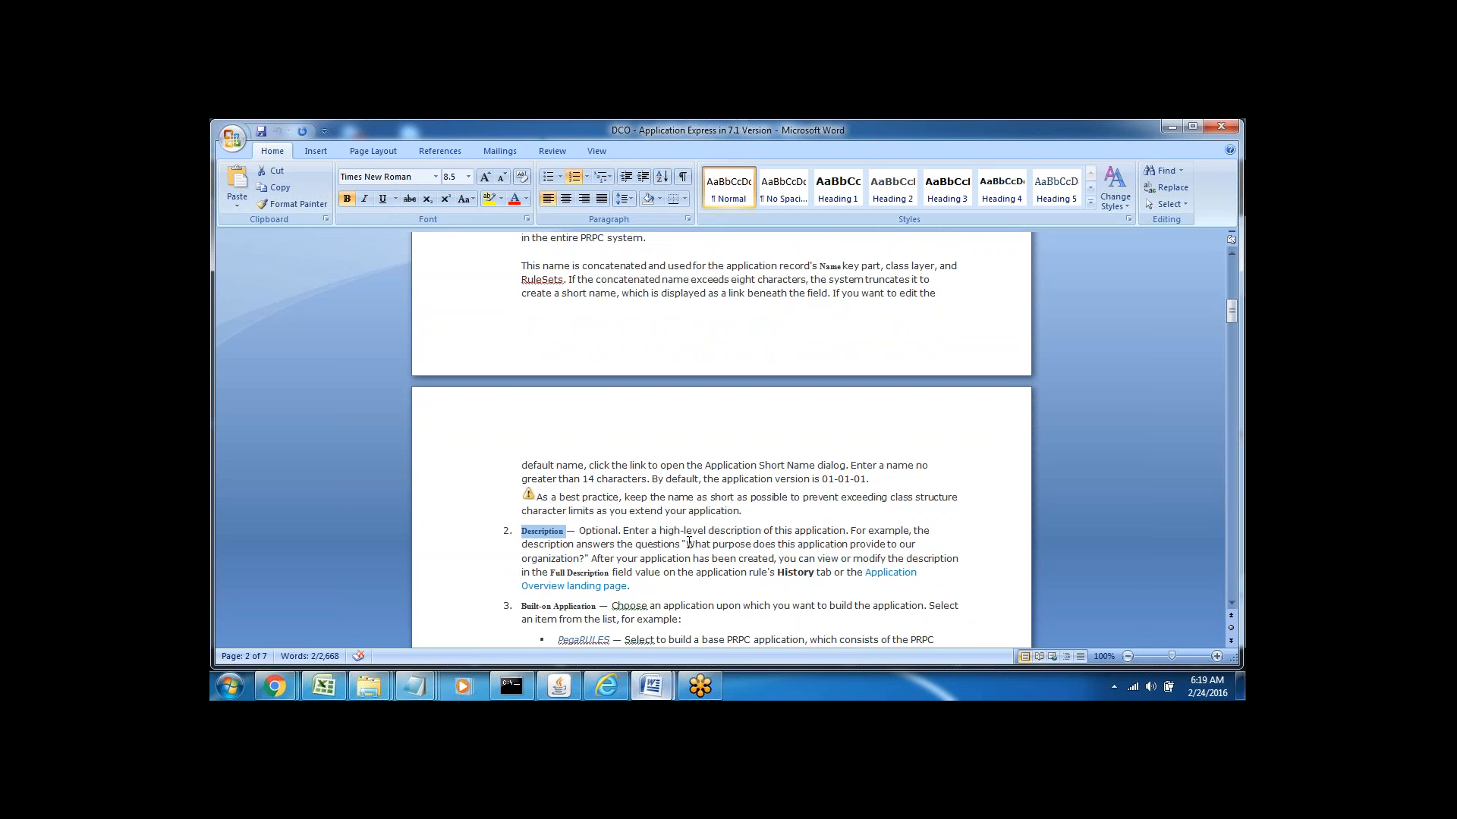
{"action": "left_click", "coordinate": [668, 532]}
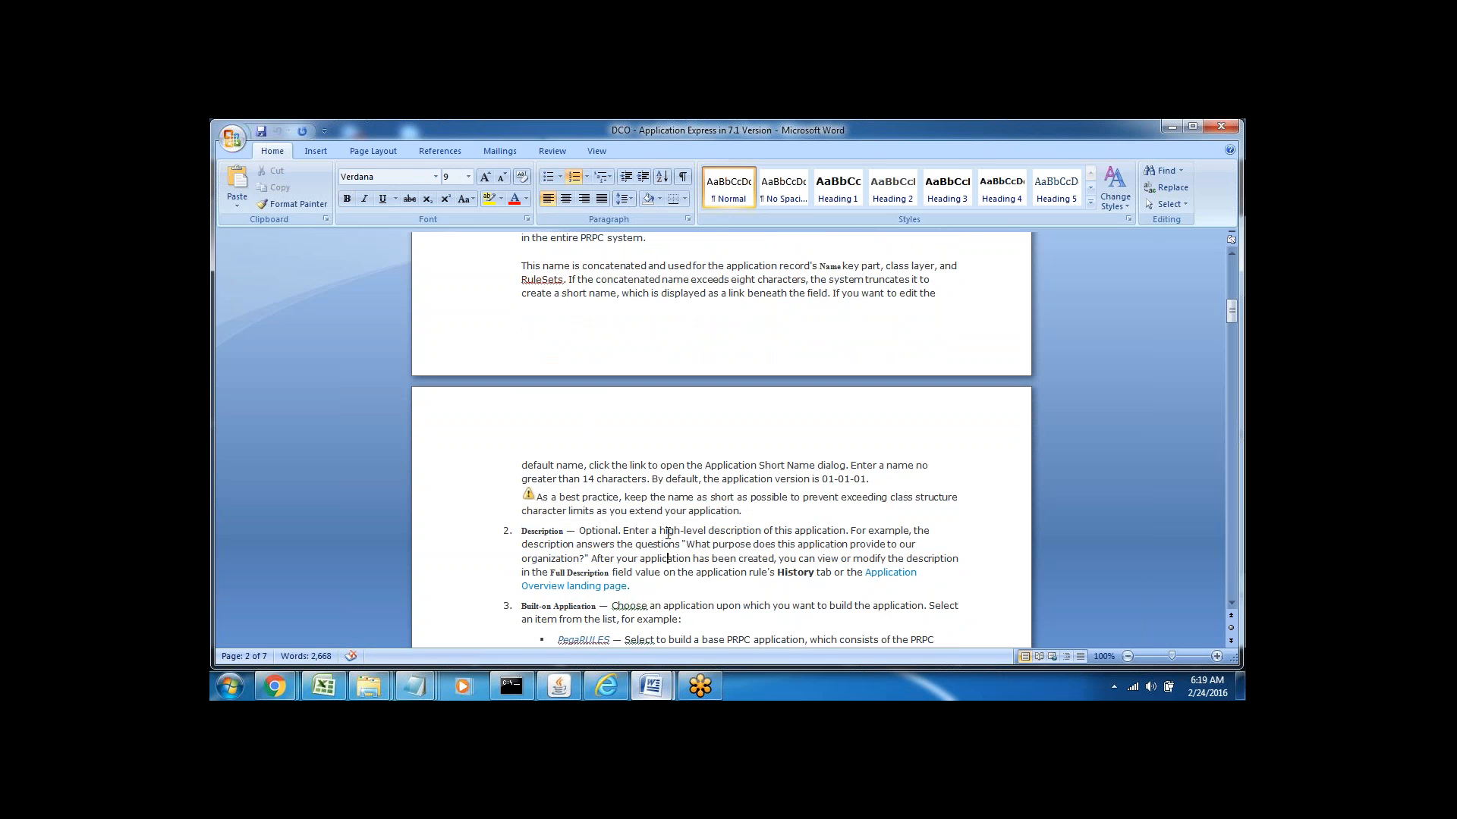
{"action": "key", "text": "Down"}
{"action": "key", "text": "Down"}
{"action": "key", "text": "Down"}
{"action": "key", "text": "Down"}
{"action": "key", "text": "Down"}
{"action": "key", "text": "Down"}
{"action": "key", "text": "Down"}
{"action": "key", "text": "Down"}
{"action": "key", "text": "Down"}
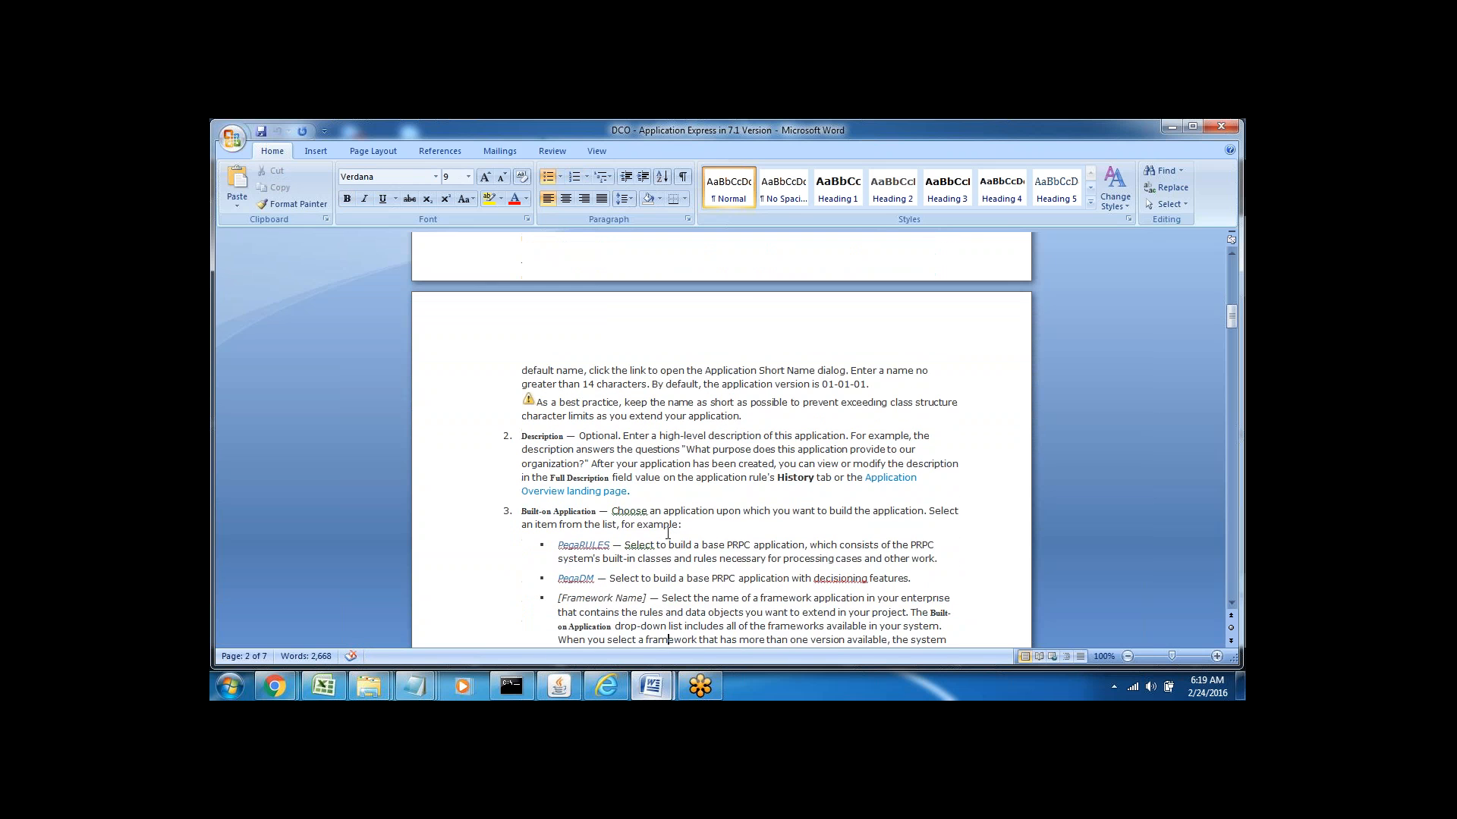
{"action": "key", "text": "Down"}
{"action": "key", "text": "Down"}
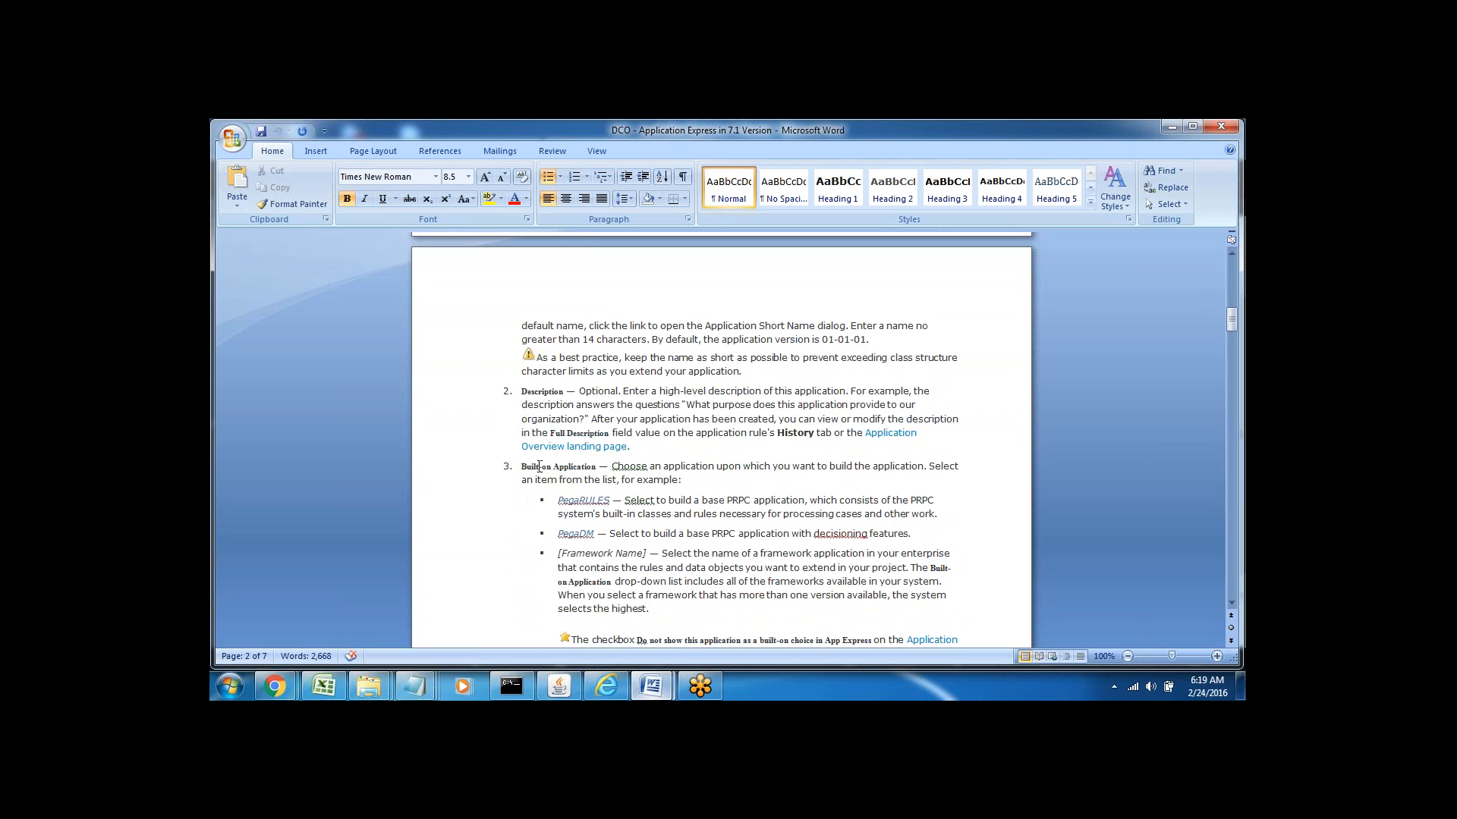
{"action": "triple_click", "coordinate": [542, 468]}
{"action": "left_click", "coordinate": [708, 480]}
{"action": "left_click_drag", "start_coordinate": [609, 465], "coordinate": [863, 479]}
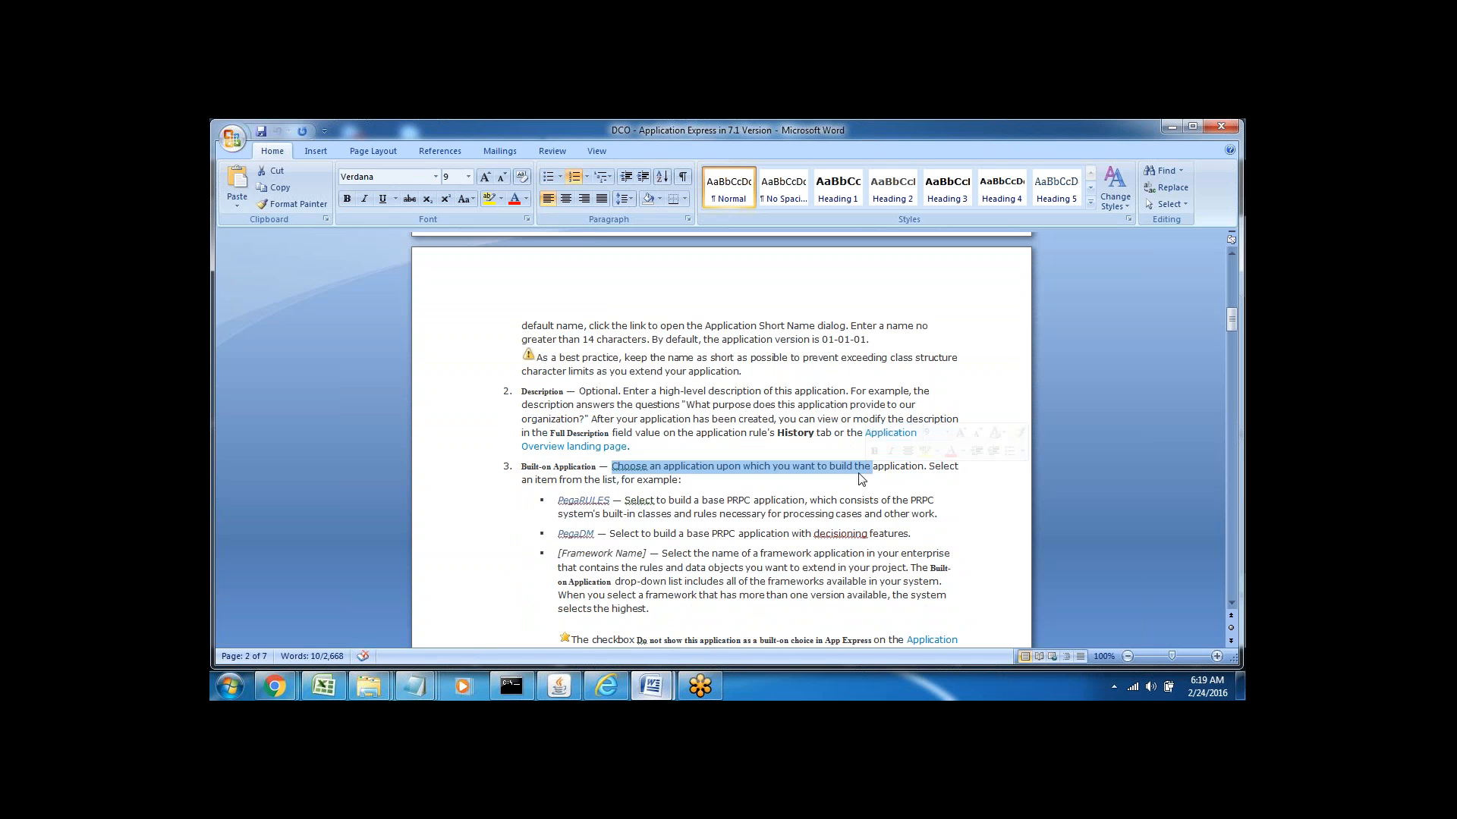
{"action": "left_click", "coordinate": [686, 483]}
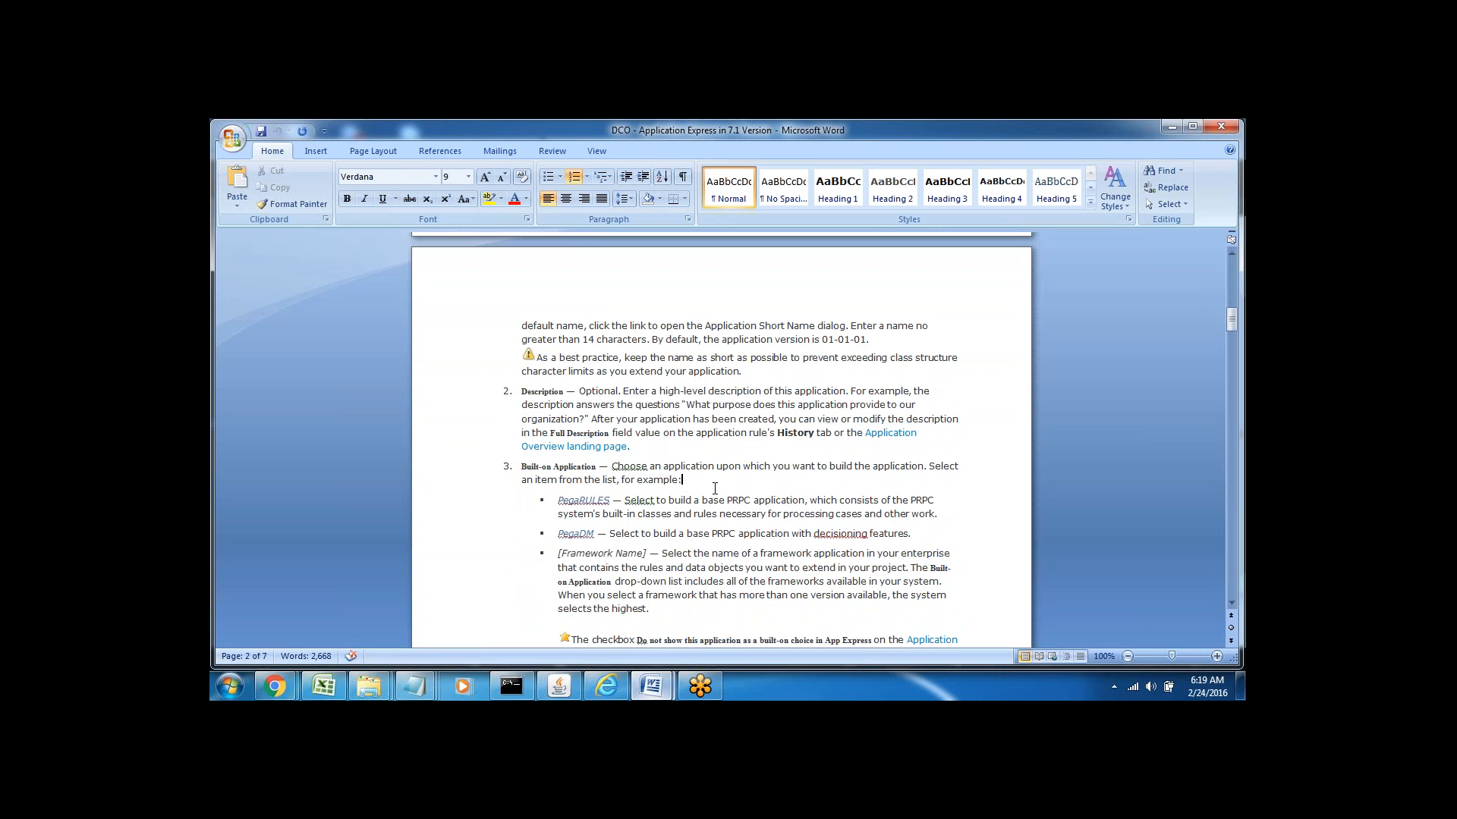
Compare the PegaRULES and PegaDM built-on options, then move down to Application Structure
{"action": "double_click", "coordinate": [590, 498]}
{"action": "double_click", "coordinate": [574, 534]}
{"action": "double_click", "coordinate": [583, 500]}
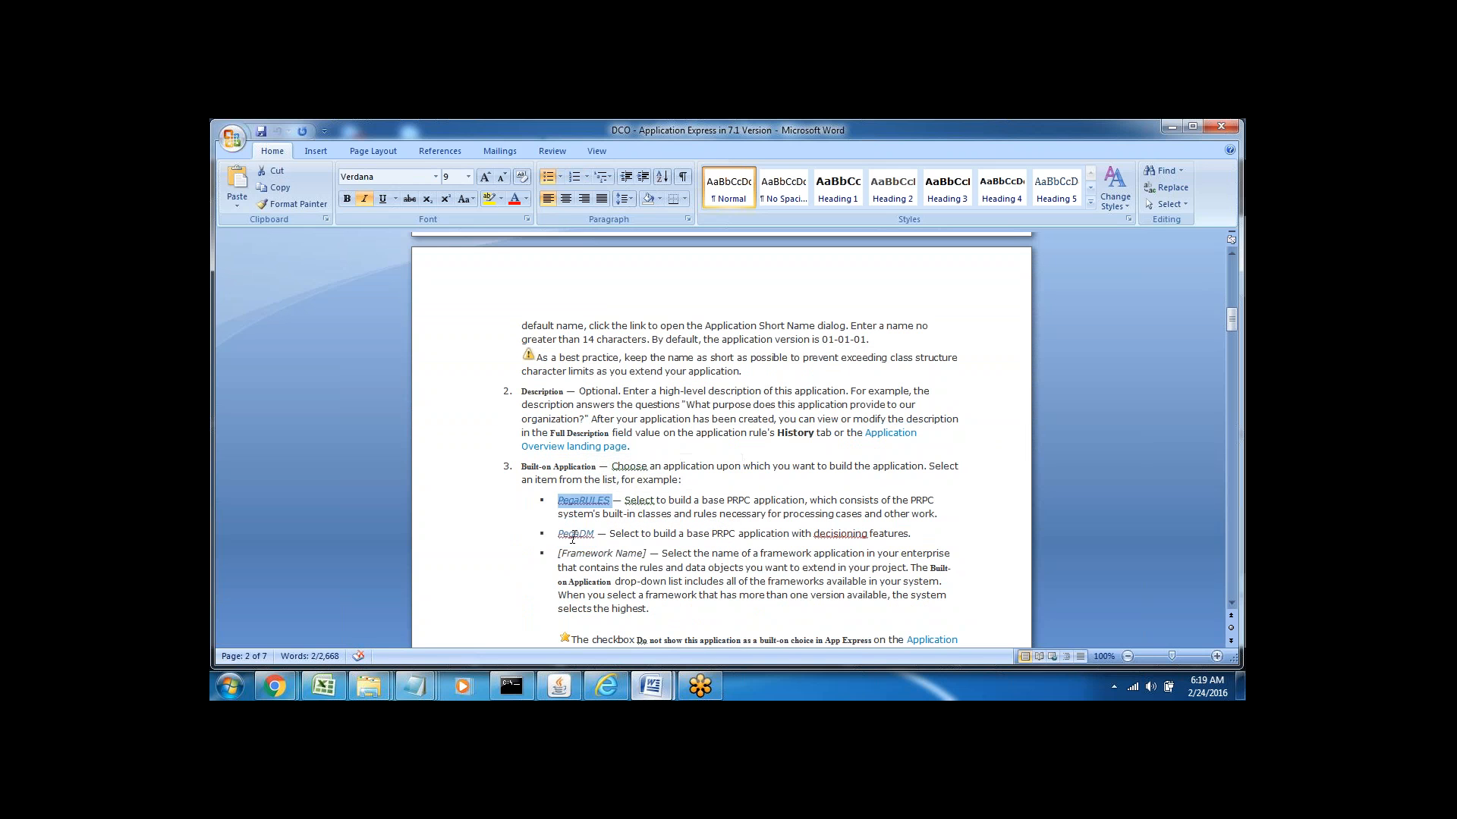
{"action": "double_click", "coordinate": [575, 533]}
{"action": "left_click", "coordinate": [652, 567]}
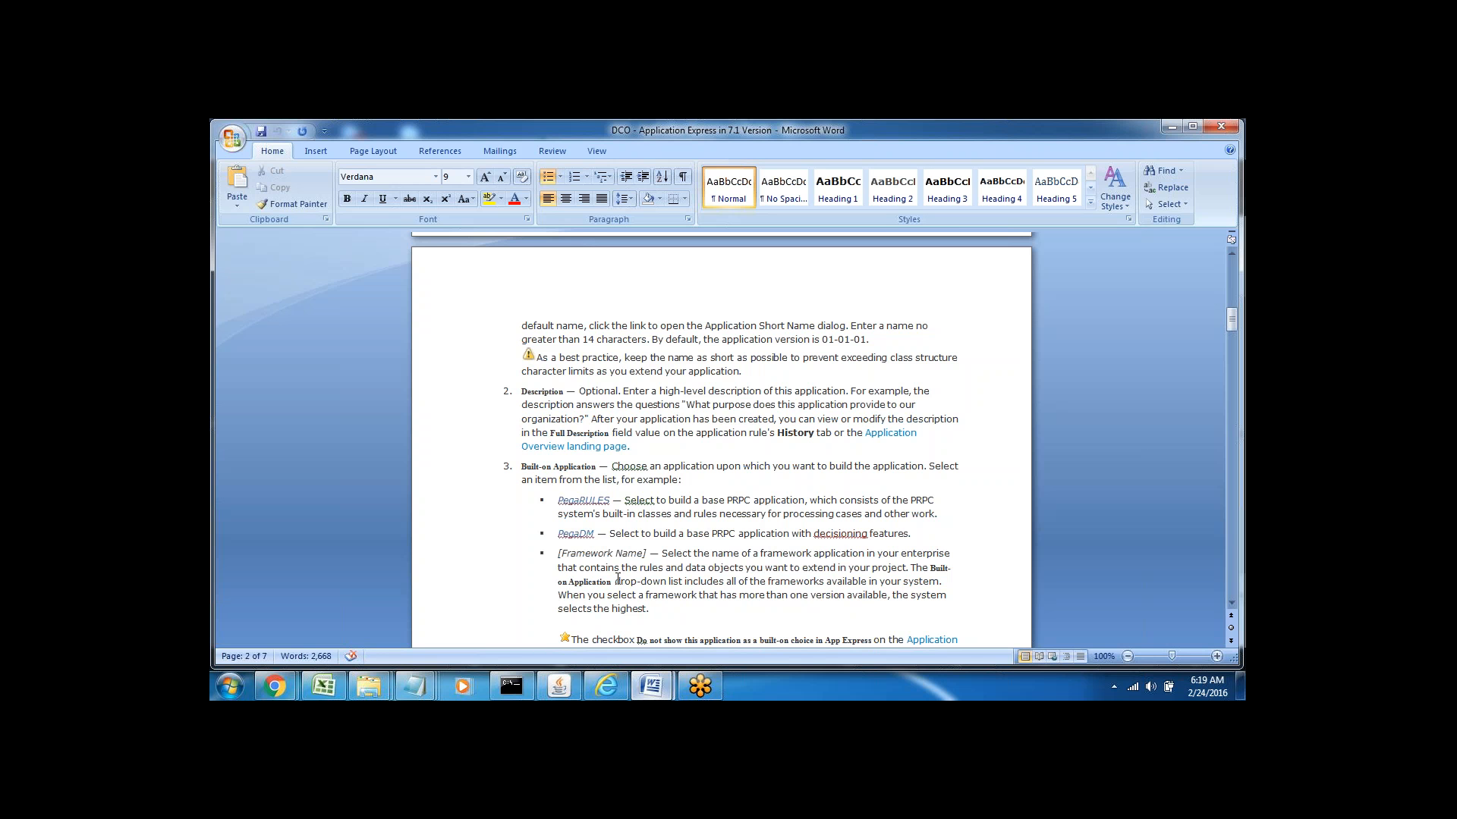
{"action": "left_click", "coordinate": [548, 465]}
{"action": "double_click", "coordinate": [570, 466]}
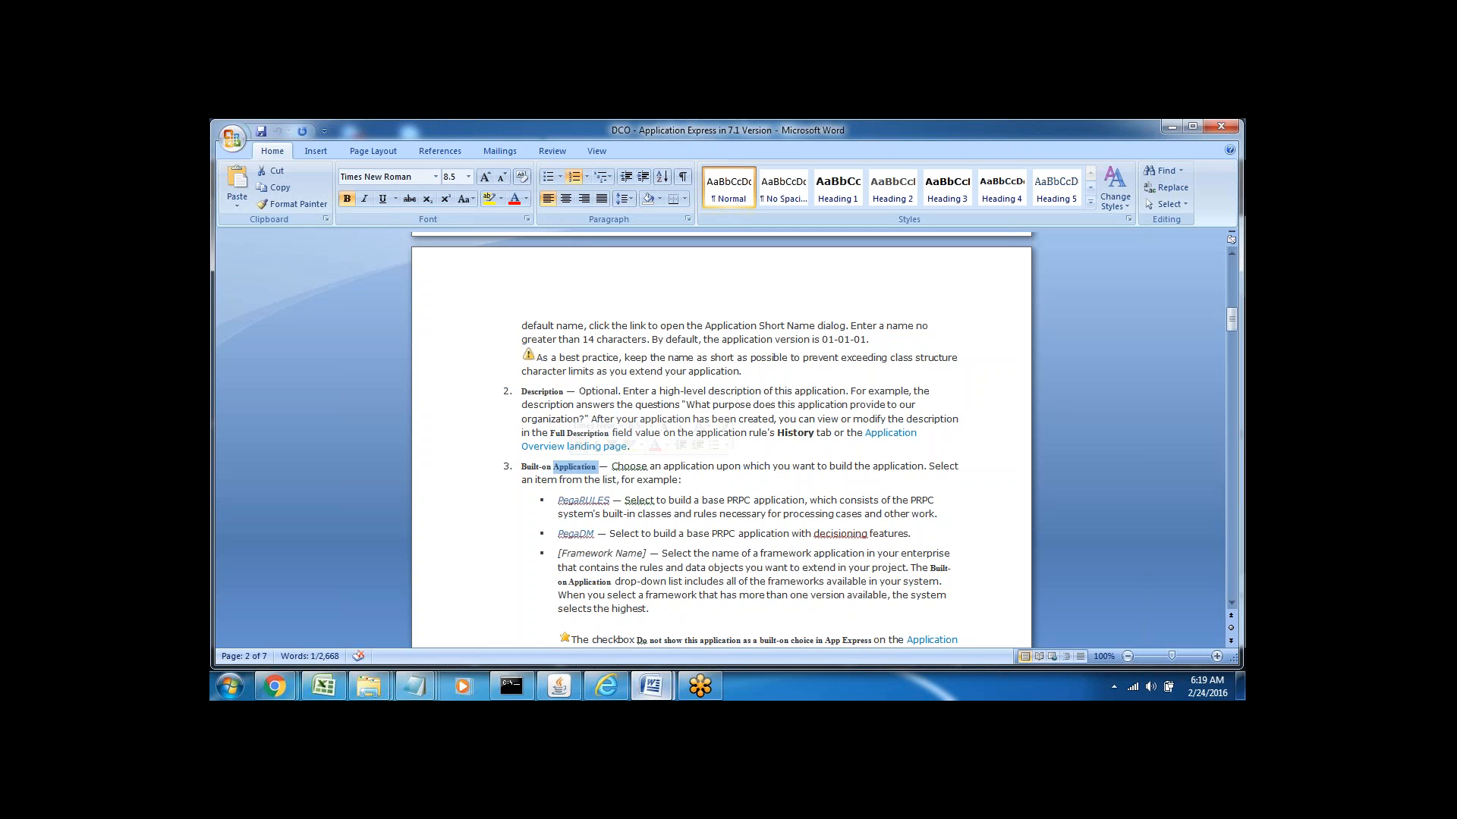
{"action": "key", "text": "Down"}
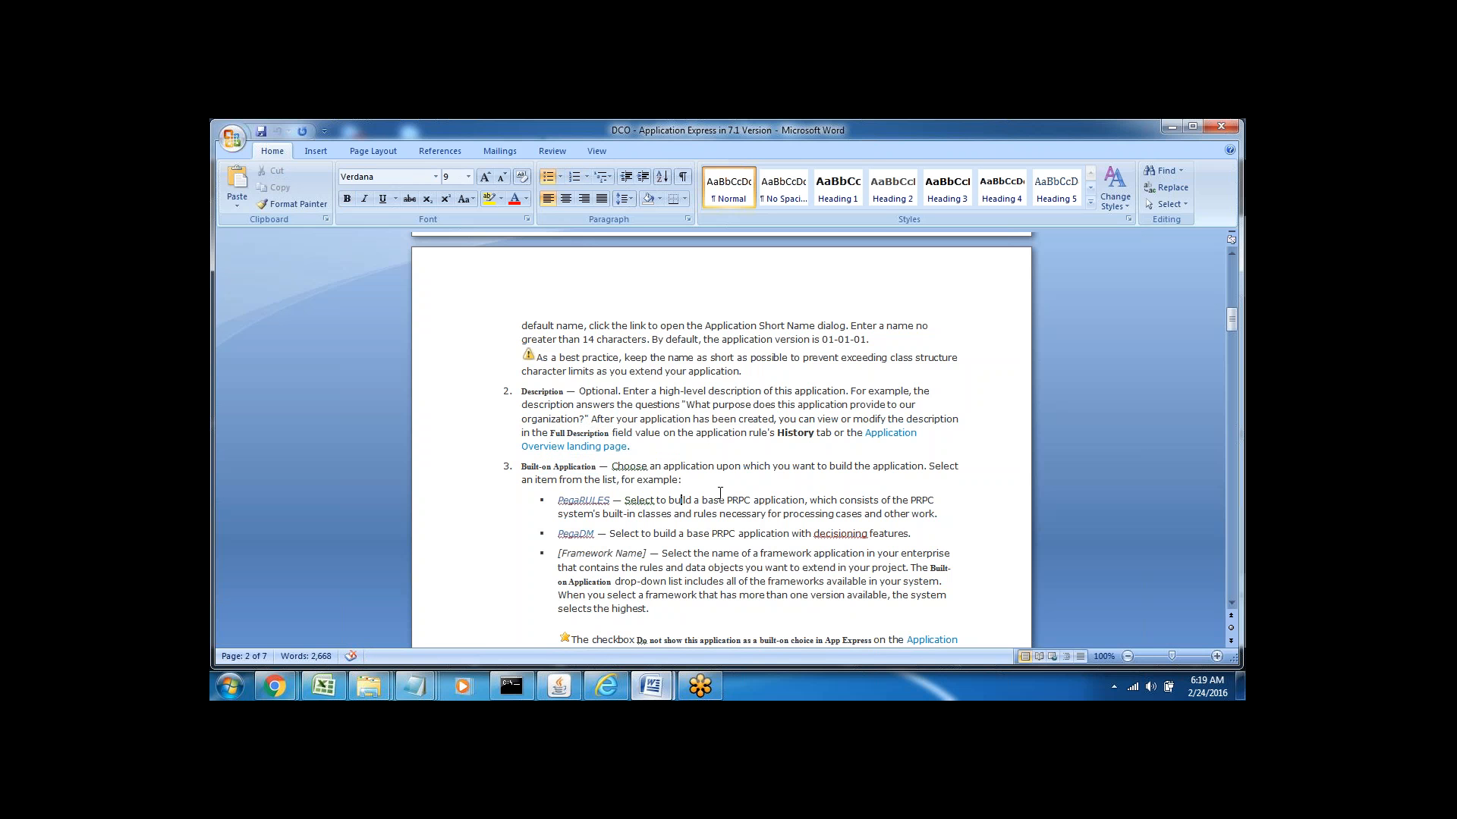
{"action": "key", "text": "Down"}
{"action": "key", "text": "Down"}
{"action": "key", "text": "Down"}
{"action": "key", "text": "Down"}
{"action": "key", "text": "Down"}
{"action": "key", "text": "Down"}
{"action": "key", "text": "Down"}
{"action": "key", "text": "Down"}
{"action": "key", "text": "Down"}
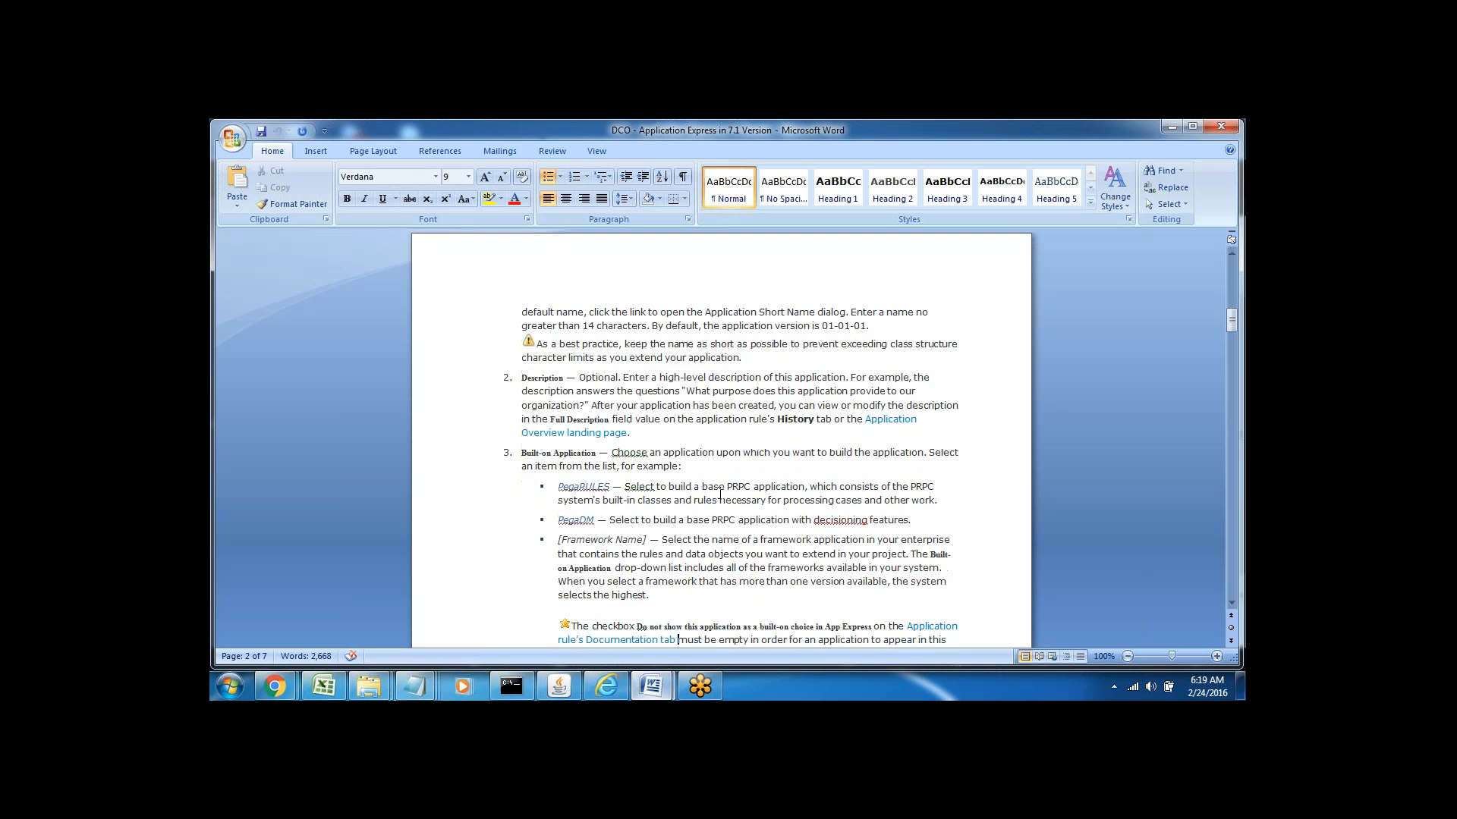
{"action": "key", "text": "Down"}
{"action": "key", "text": "Down"}
{"action": "key", "text": "Down"}
{"action": "key", "text": "Down"}
{"action": "key", "text": "Down"}
{"action": "key", "text": "Down"}
{"action": "key", "text": "Down"}
{"action": "key", "text": "Down"}
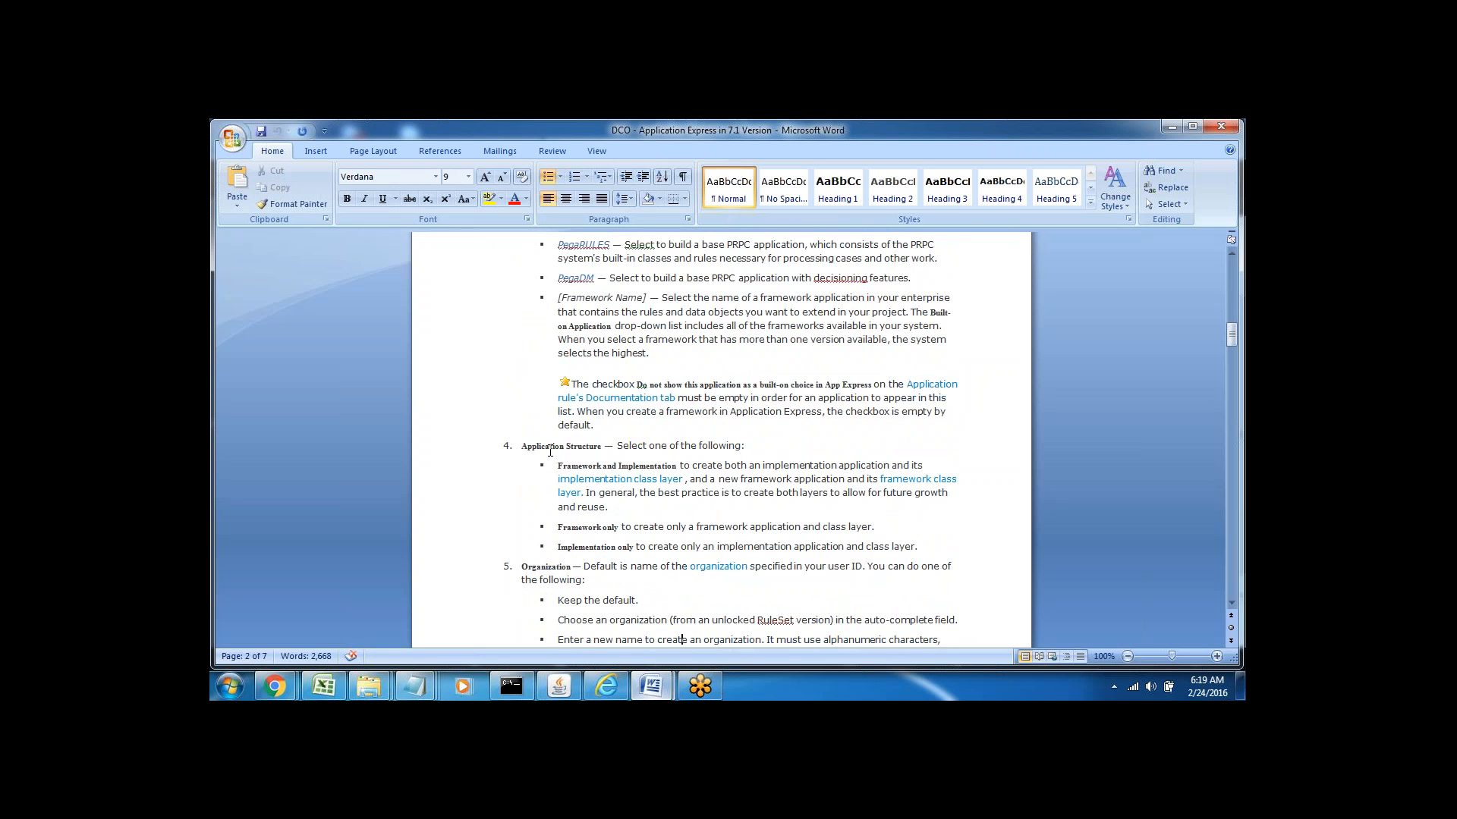
Highlight the item 4 Application Structure line, then switch back to the Pega form
{"action": "triple_click", "coordinate": [544, 445]}
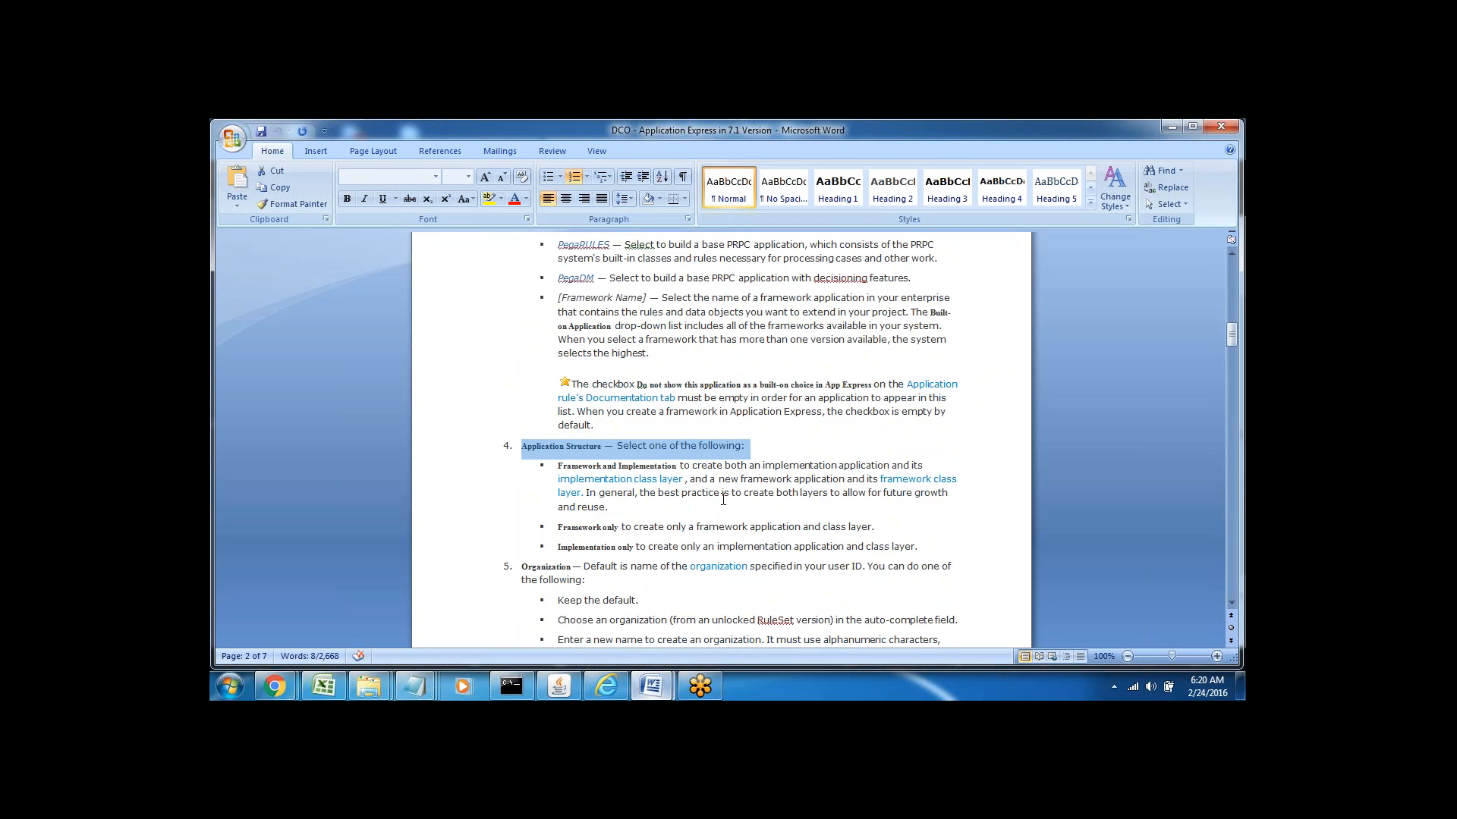
{"action": "left_click", "coordinate": [606, 687]}
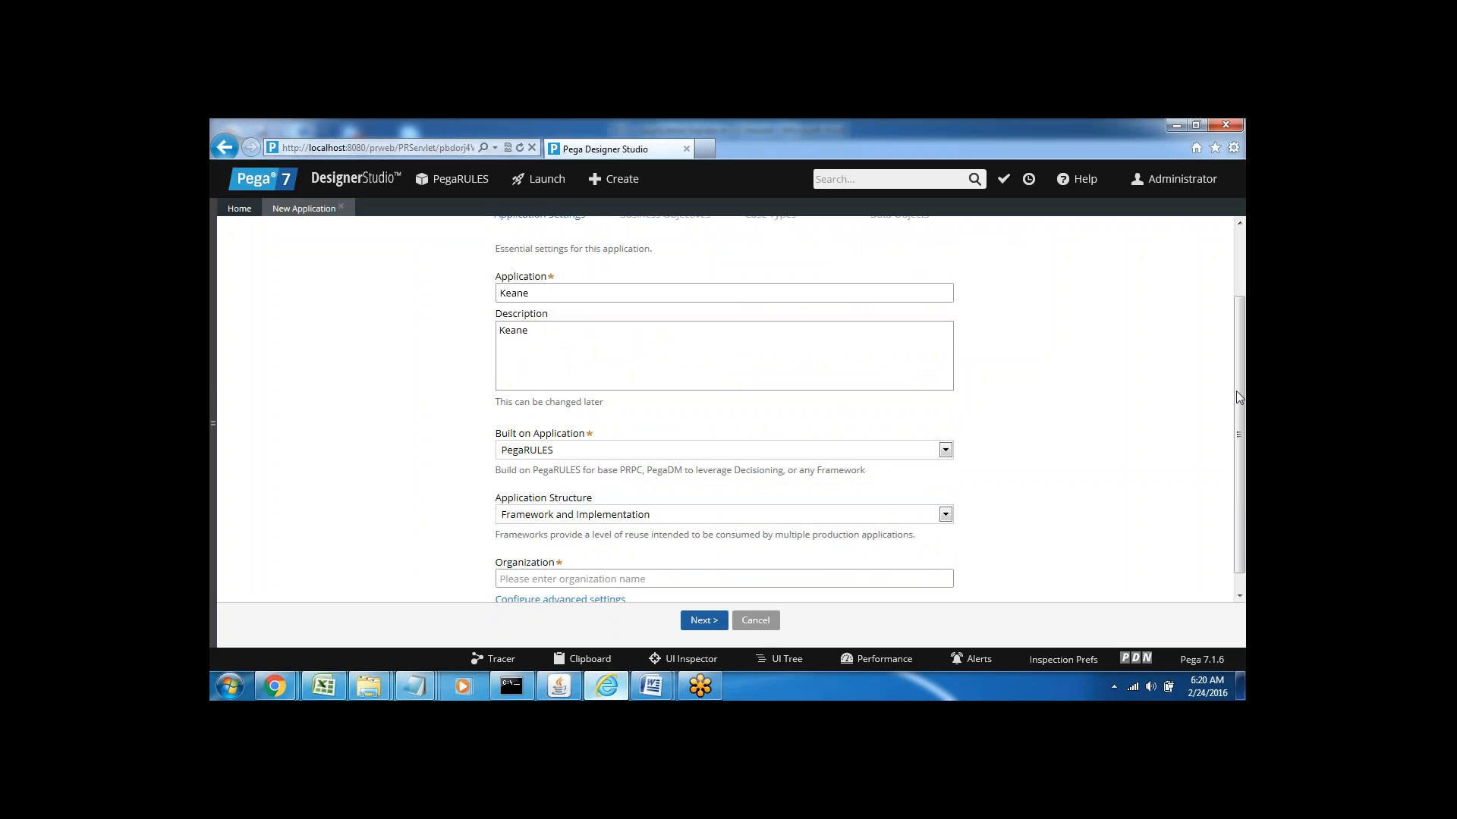
Keep Framework and Implementation as the Application Structure, then return to the Word guide
{"action": "scroll", "coordinate": [1240, 396], "scroll_direction": "down", "scroll_amount": 1}
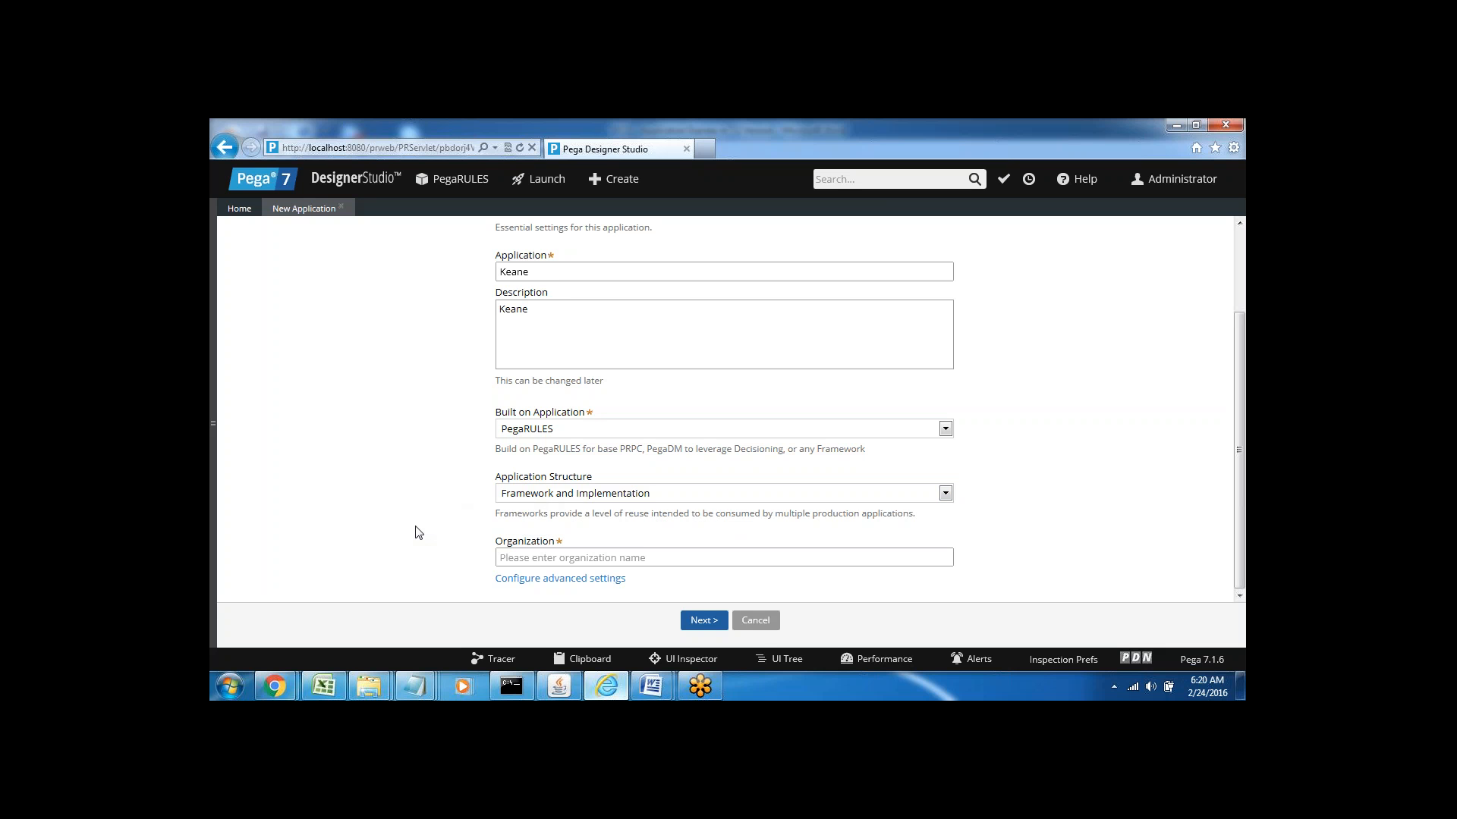
{"action": "left_click", "coordinate": [647, 494]}
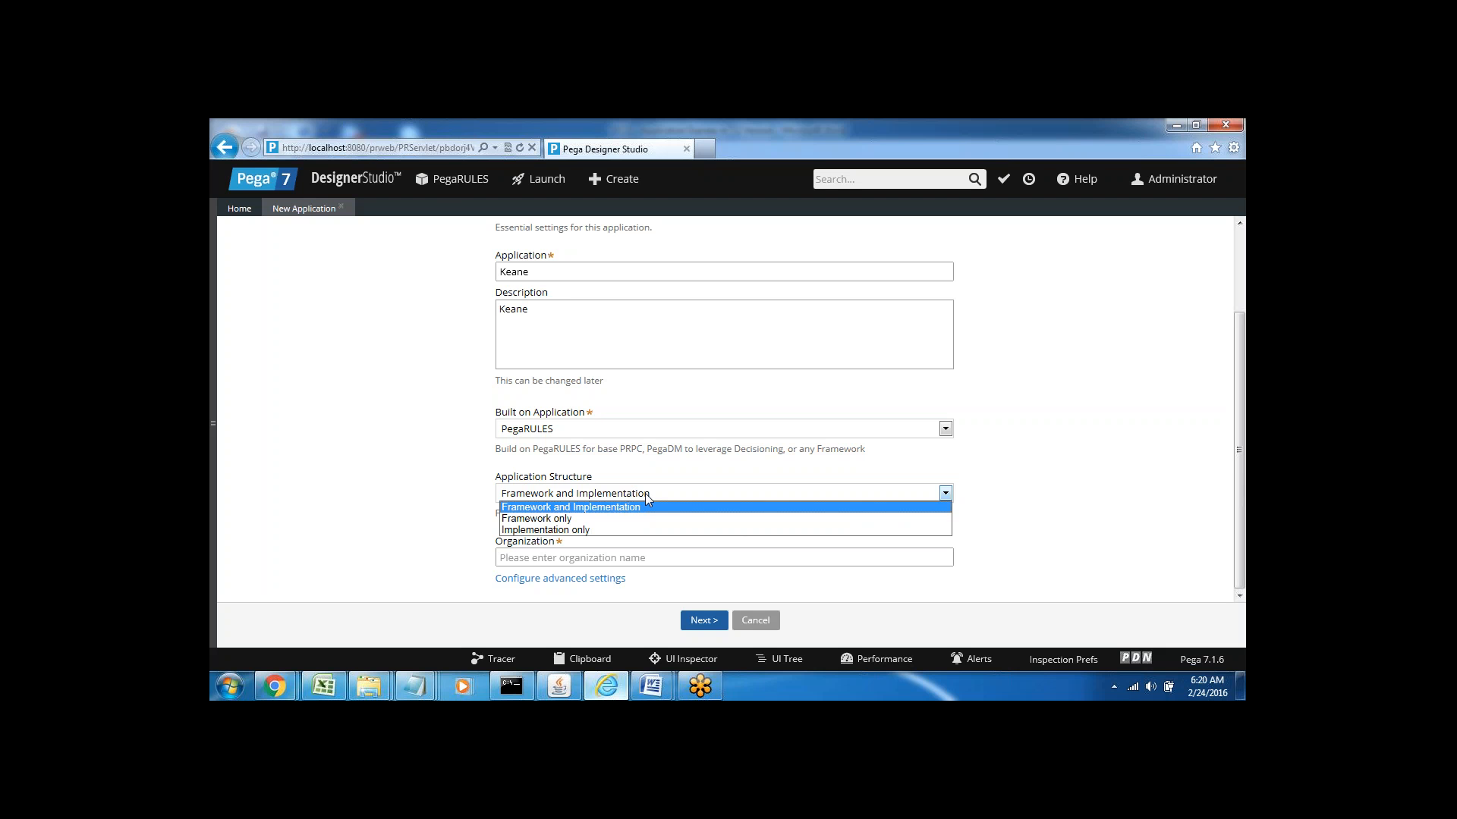
{"action": "left_click", "coordinate": [451, 513]}
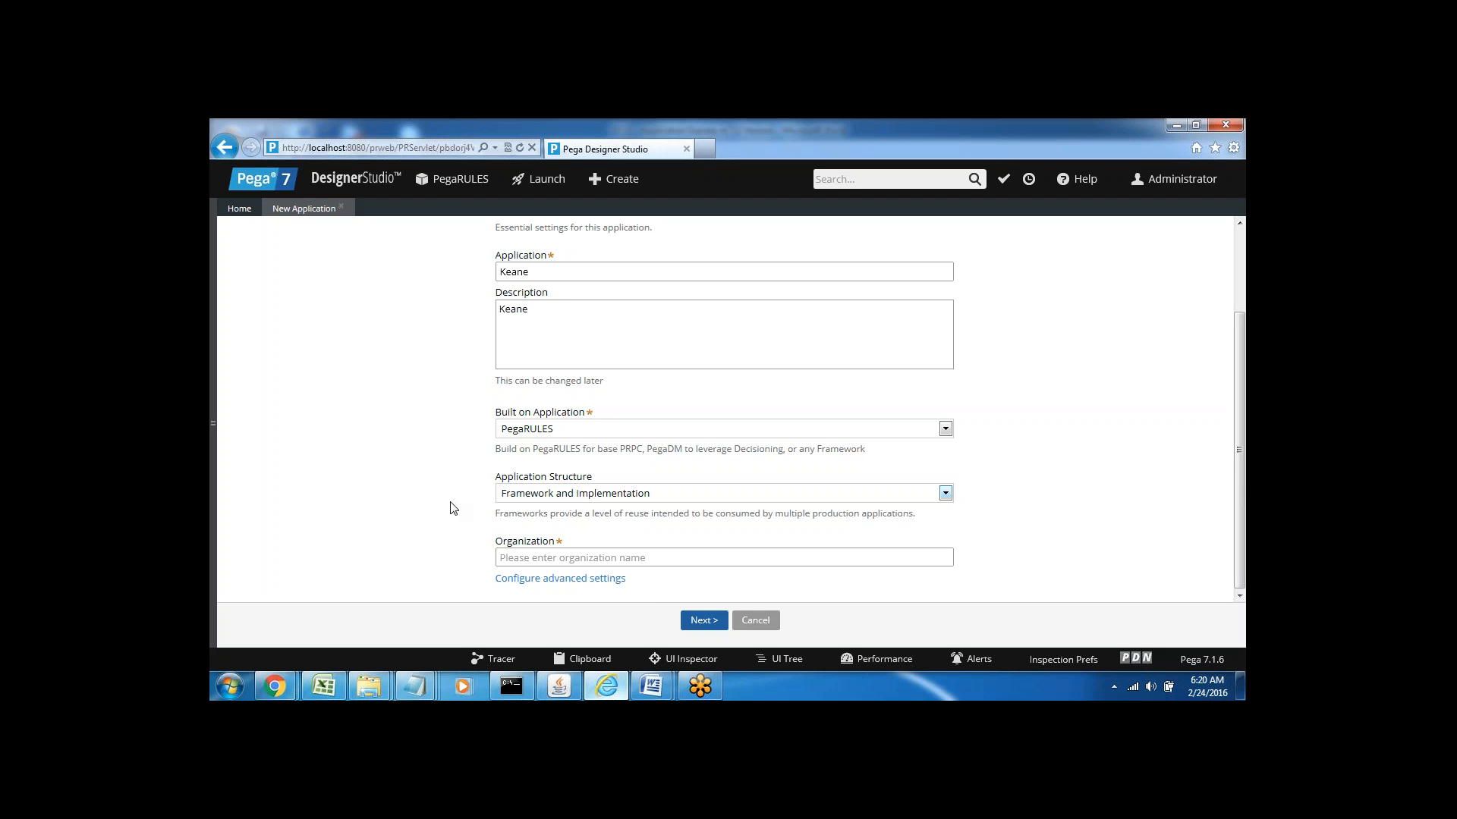
{"action": "mouse_move", "coordinate": [644, 688]}
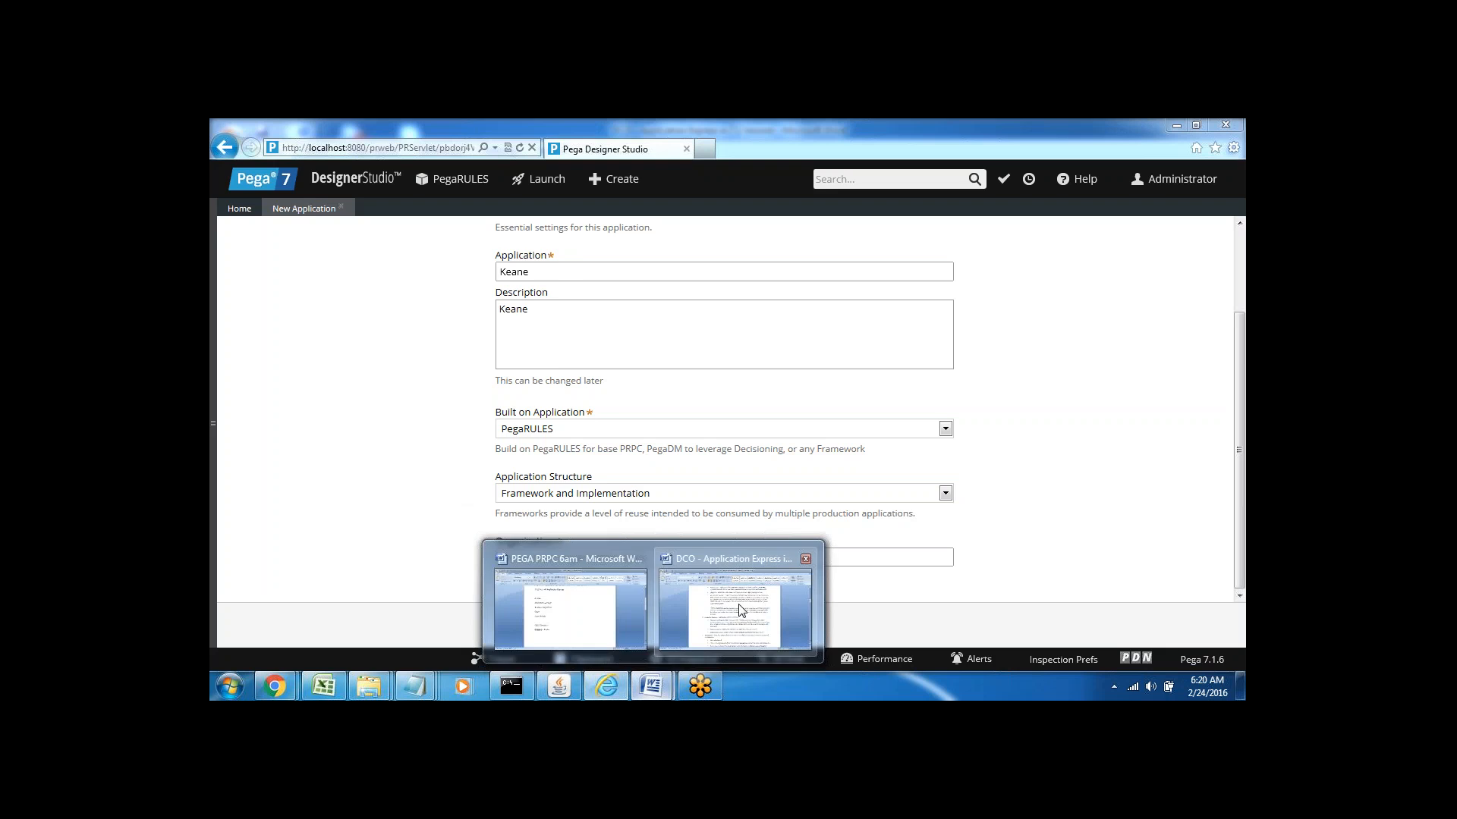
{"action": "left_click", "coordinate": [722, 618]}
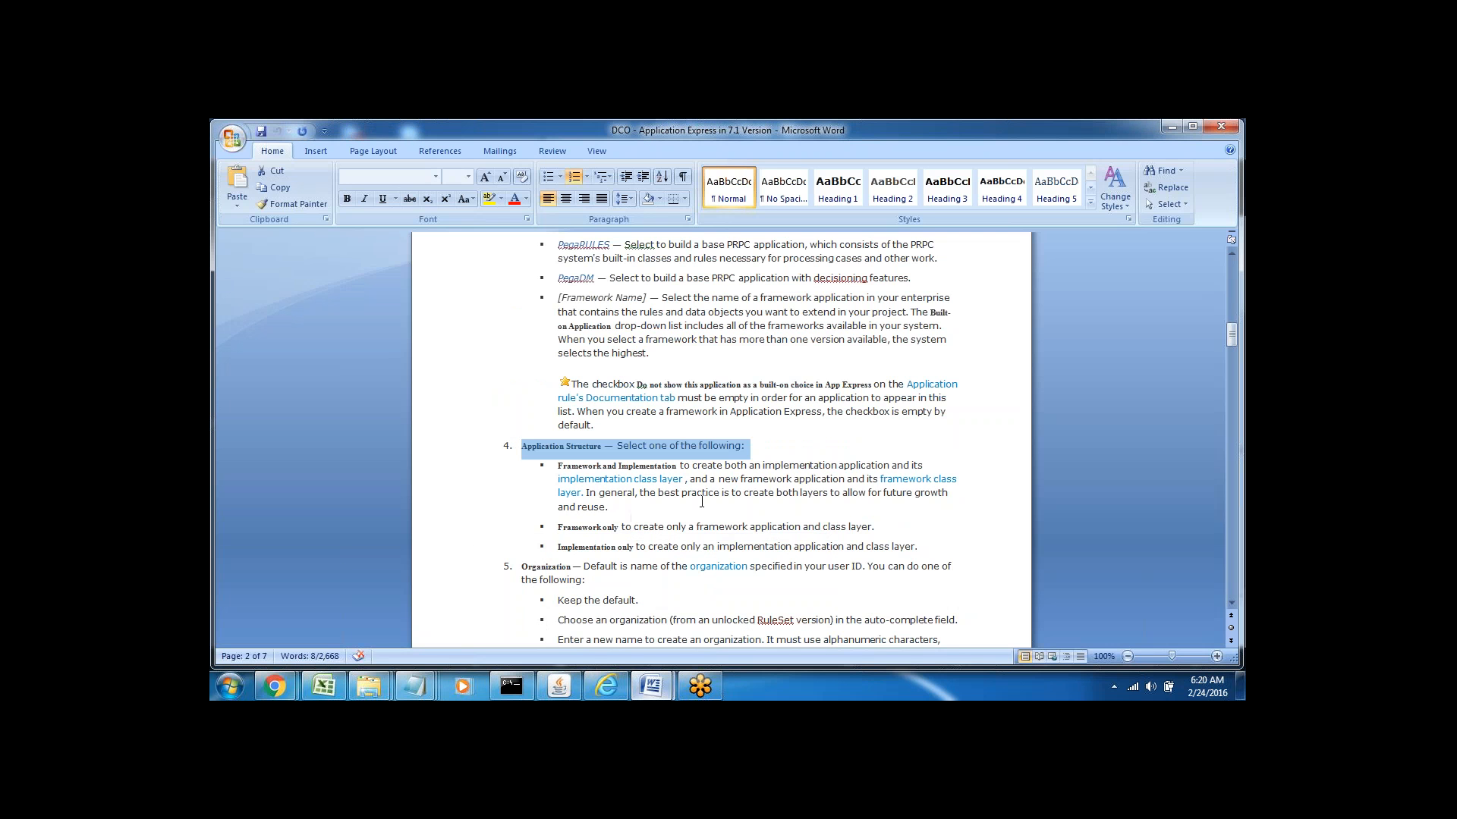
{"action": "left_click", "coordinate": [560, 465]}
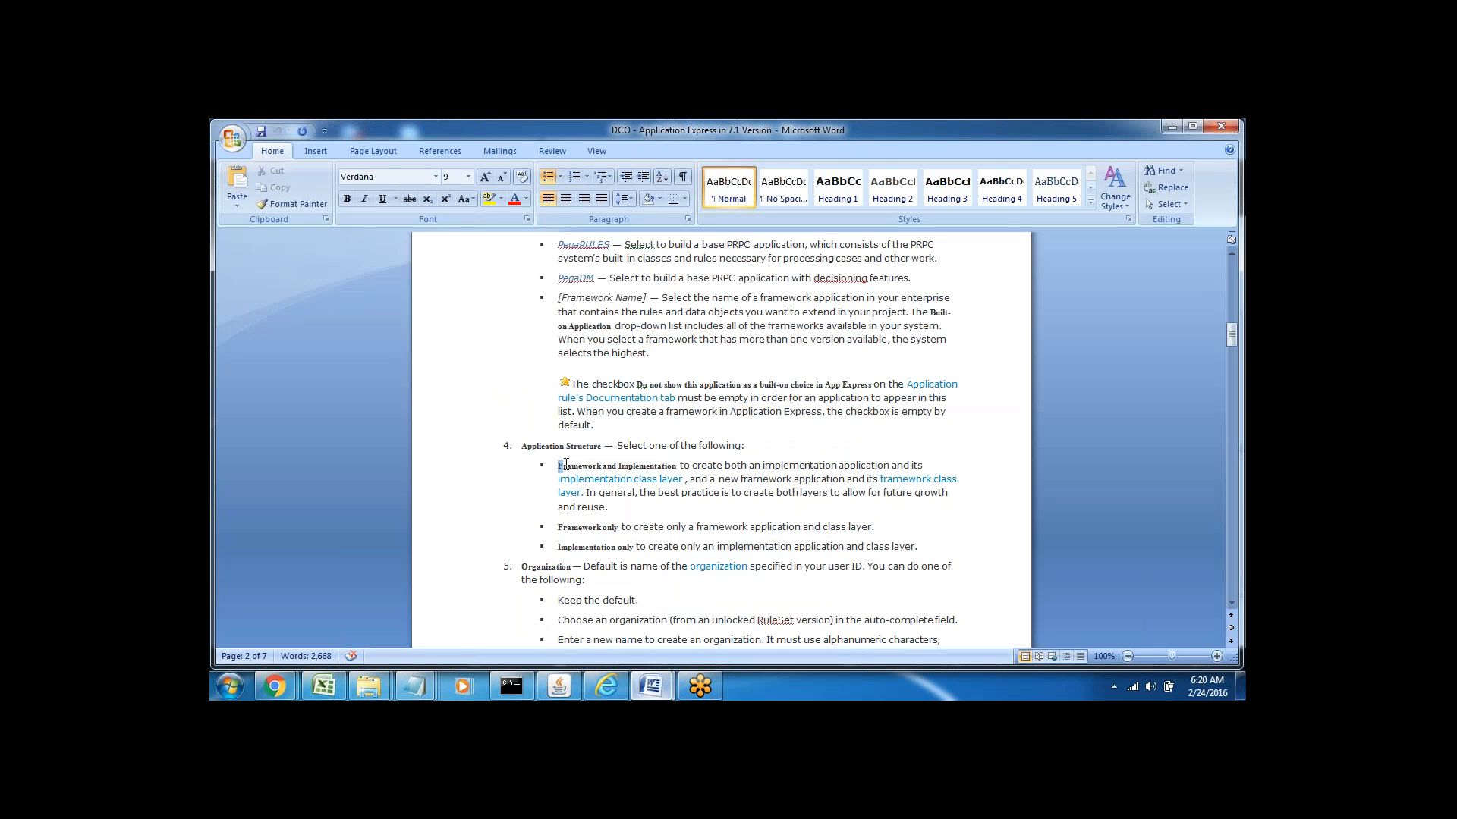
{"action": "left_click_drag", "start_coordinate": [565, 463], "coordinate": [639, 467]}
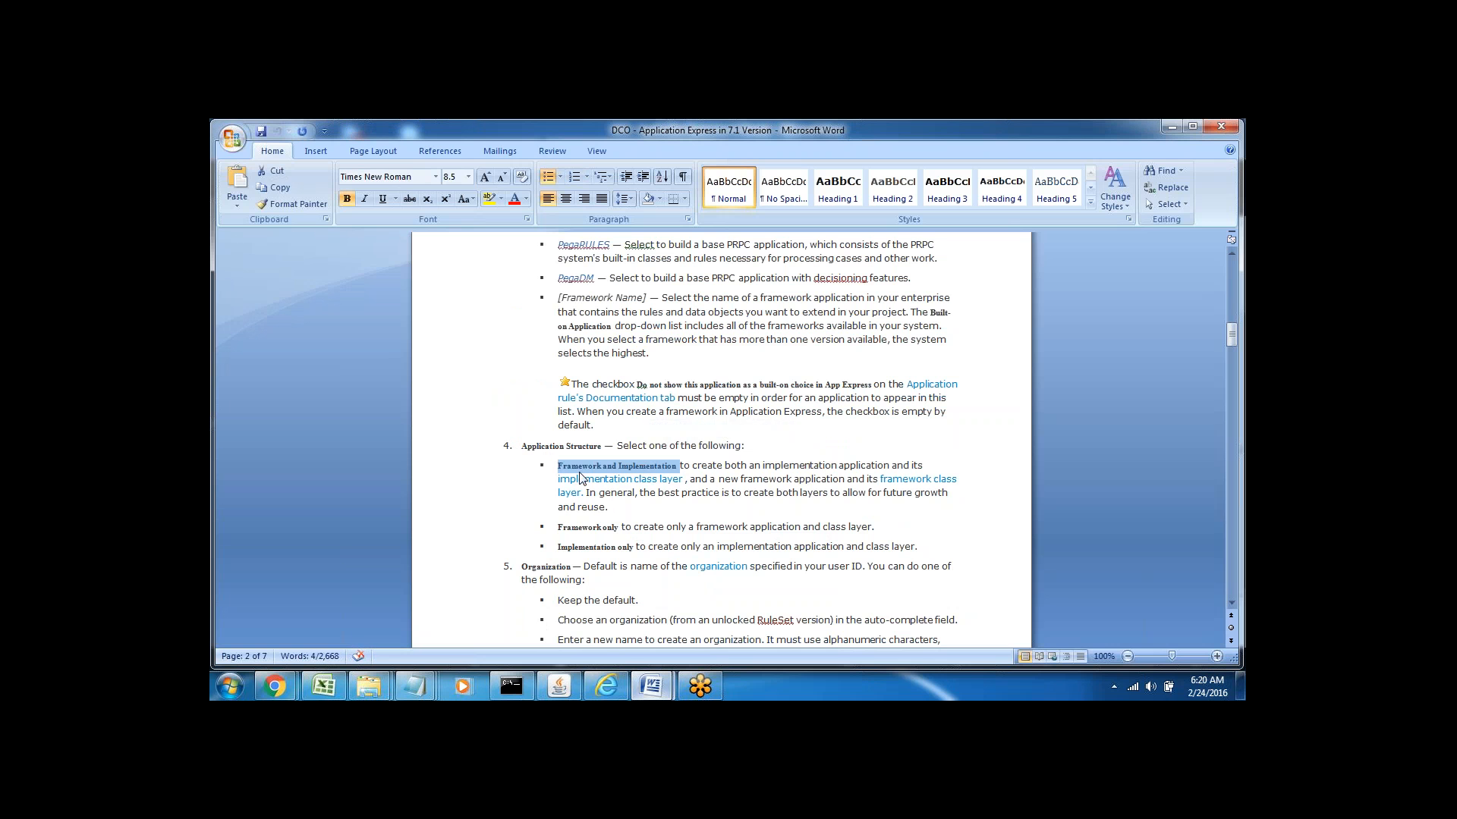
{"action": "left_click", "coordinate": [694, 521]}
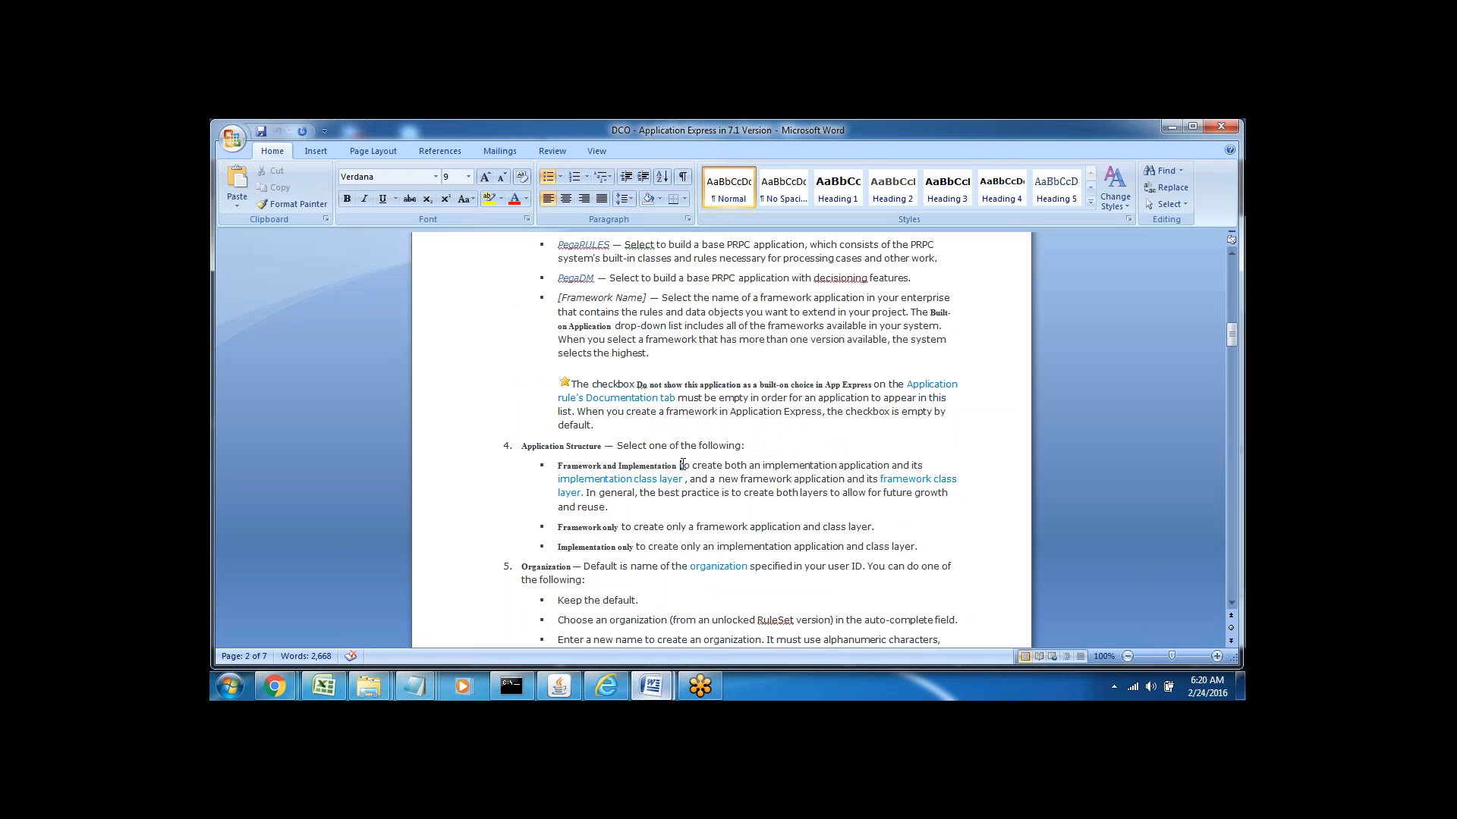
{"action": "left_click_drag", "start_coordinate": [681, 464], "coordinate": [844, 480]}
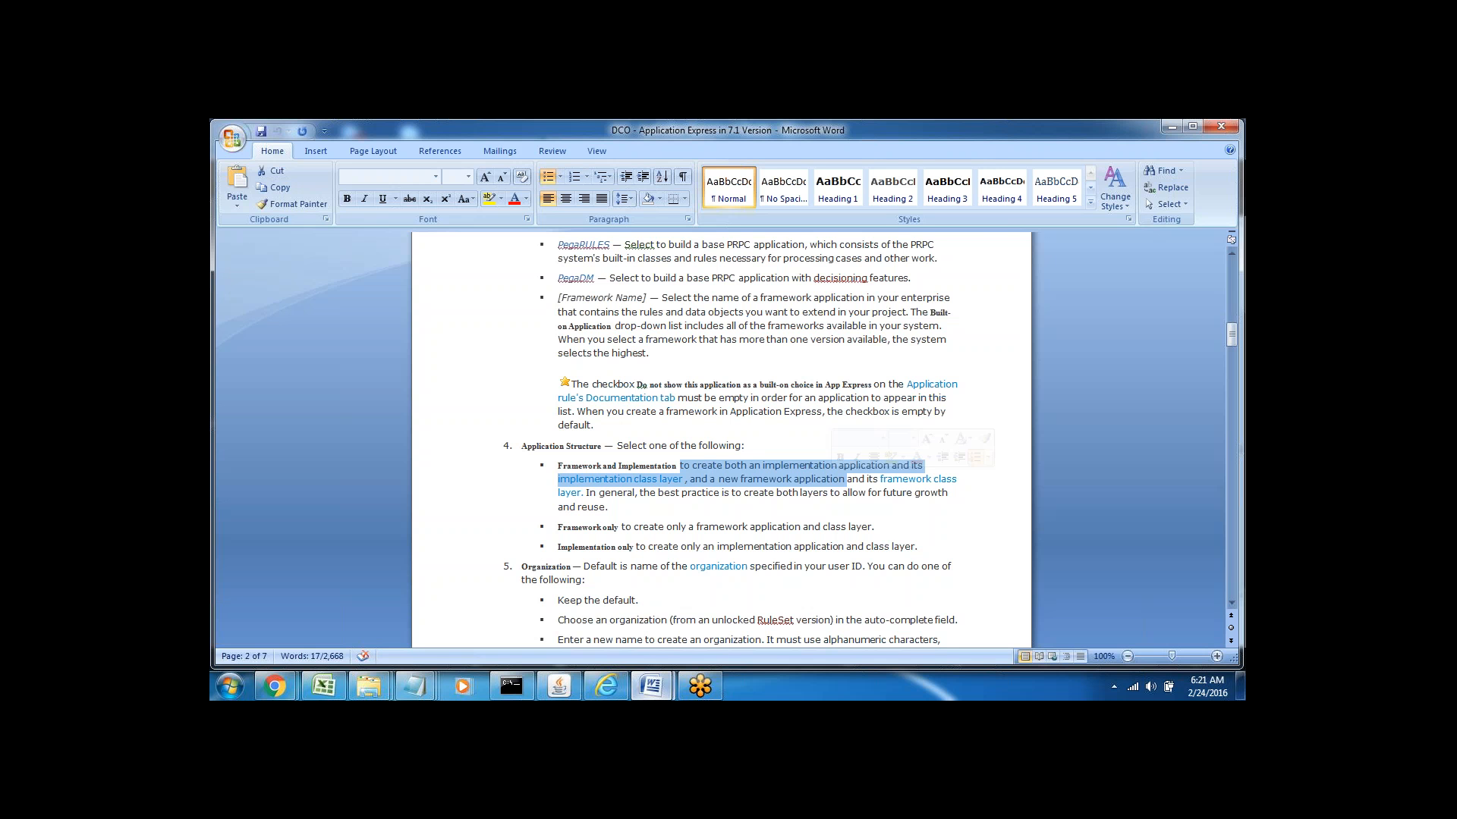
Highlight key words in the Framework and Implementation bullet, including the creating-both-layers phrase and 'reuse'
{"action": "left_click", "coordinate": [806, 506]}
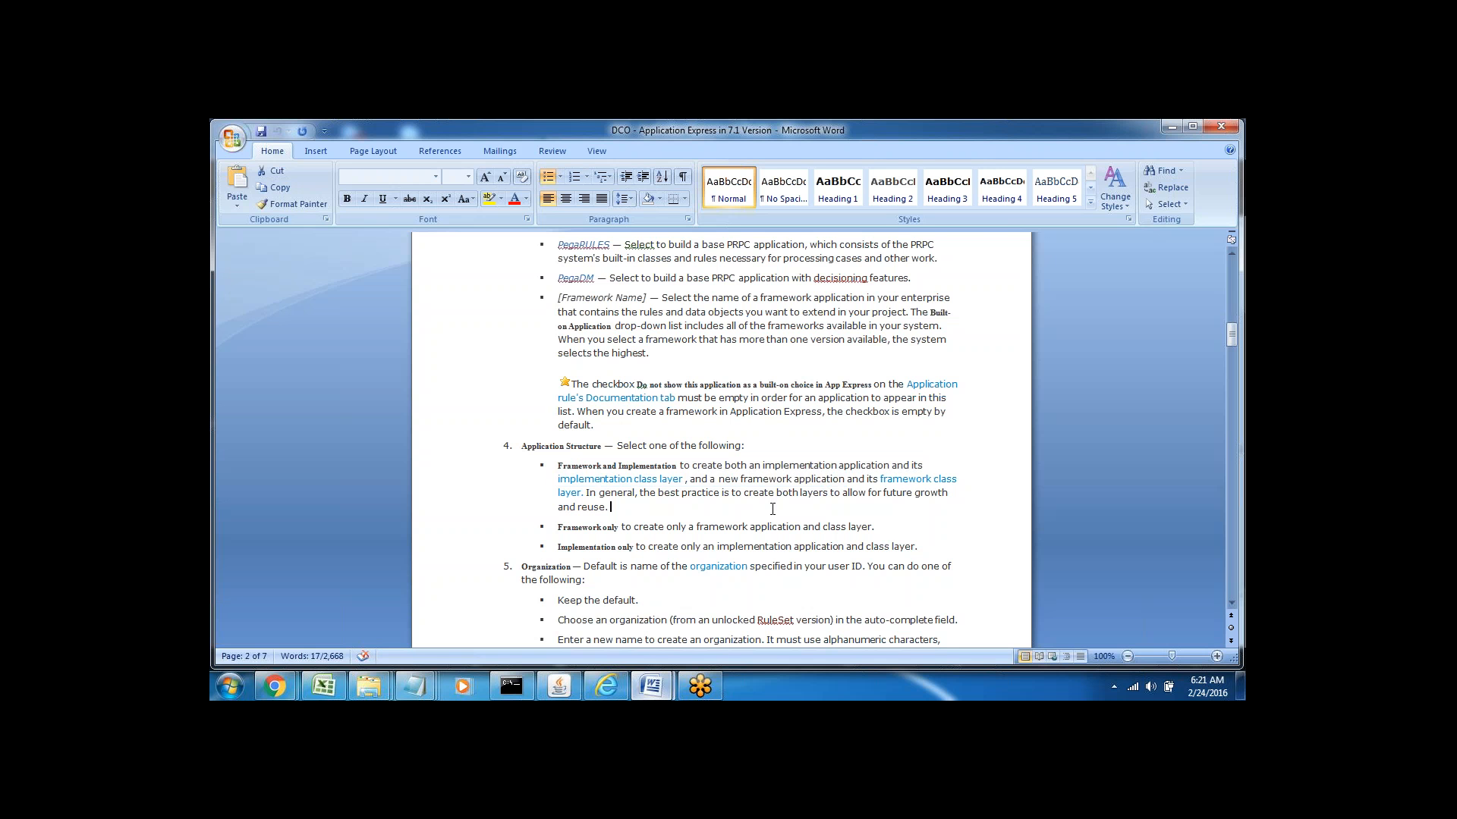
{"action": "double_click", "coordinate": [629, 466]}
{"action": "double_click", "coordinate": [579, 466]}
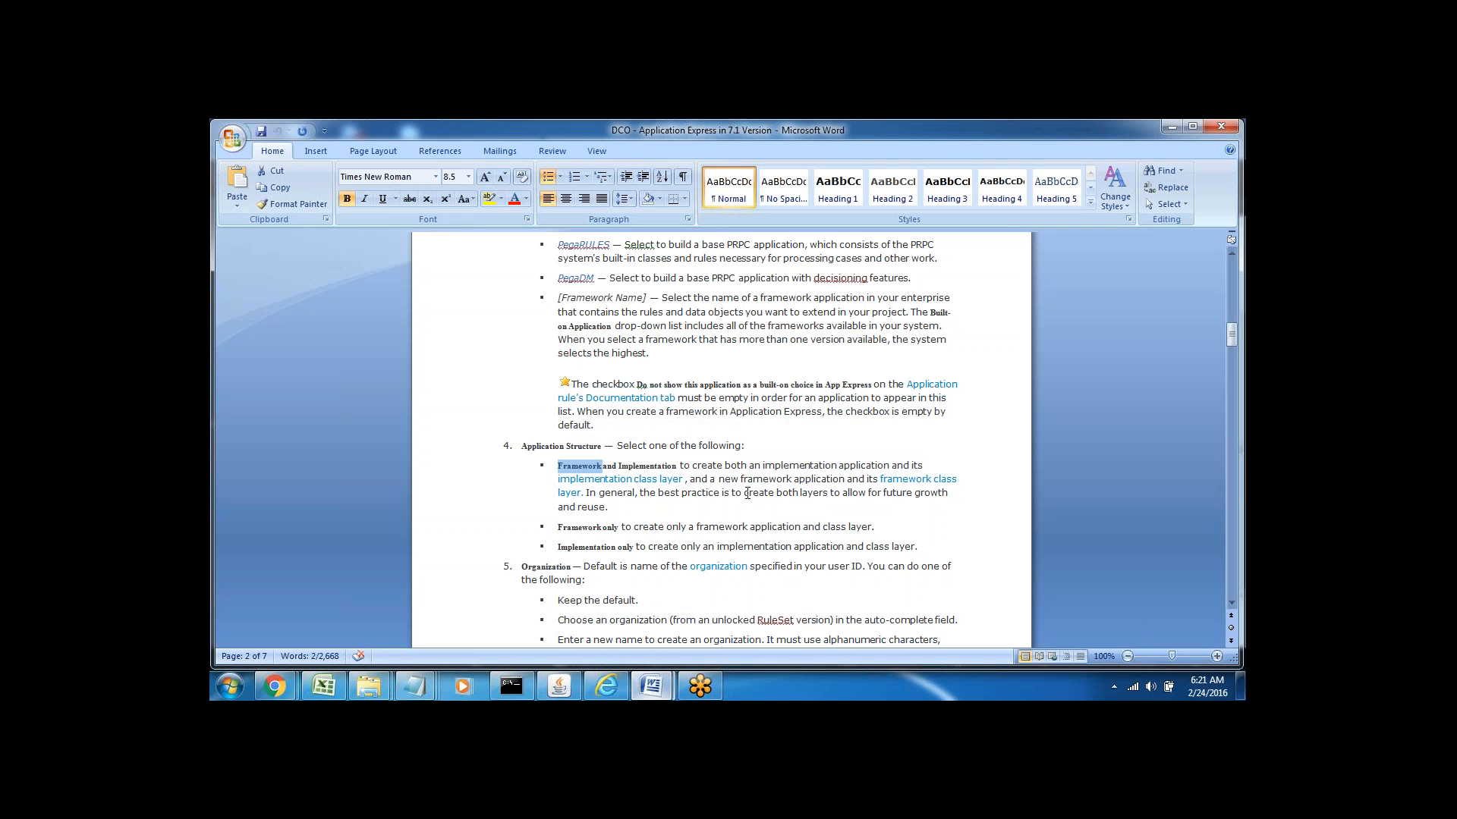
{"action": "left_click_drag", "start_coordinate": [732, 494], "coordinate": [949, 494]}
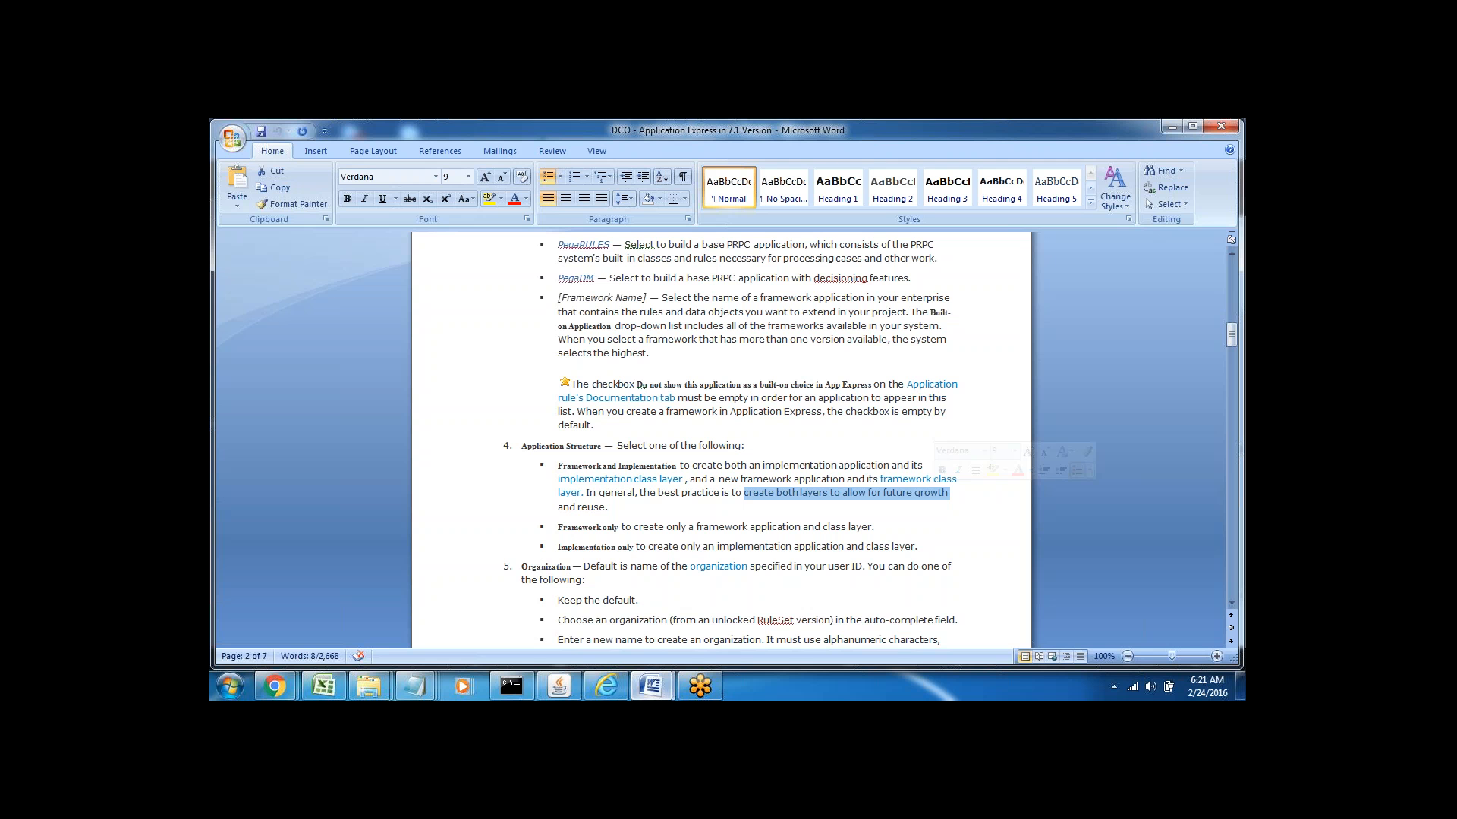
{"action": "left_click", "coordinate": [898, 500]}
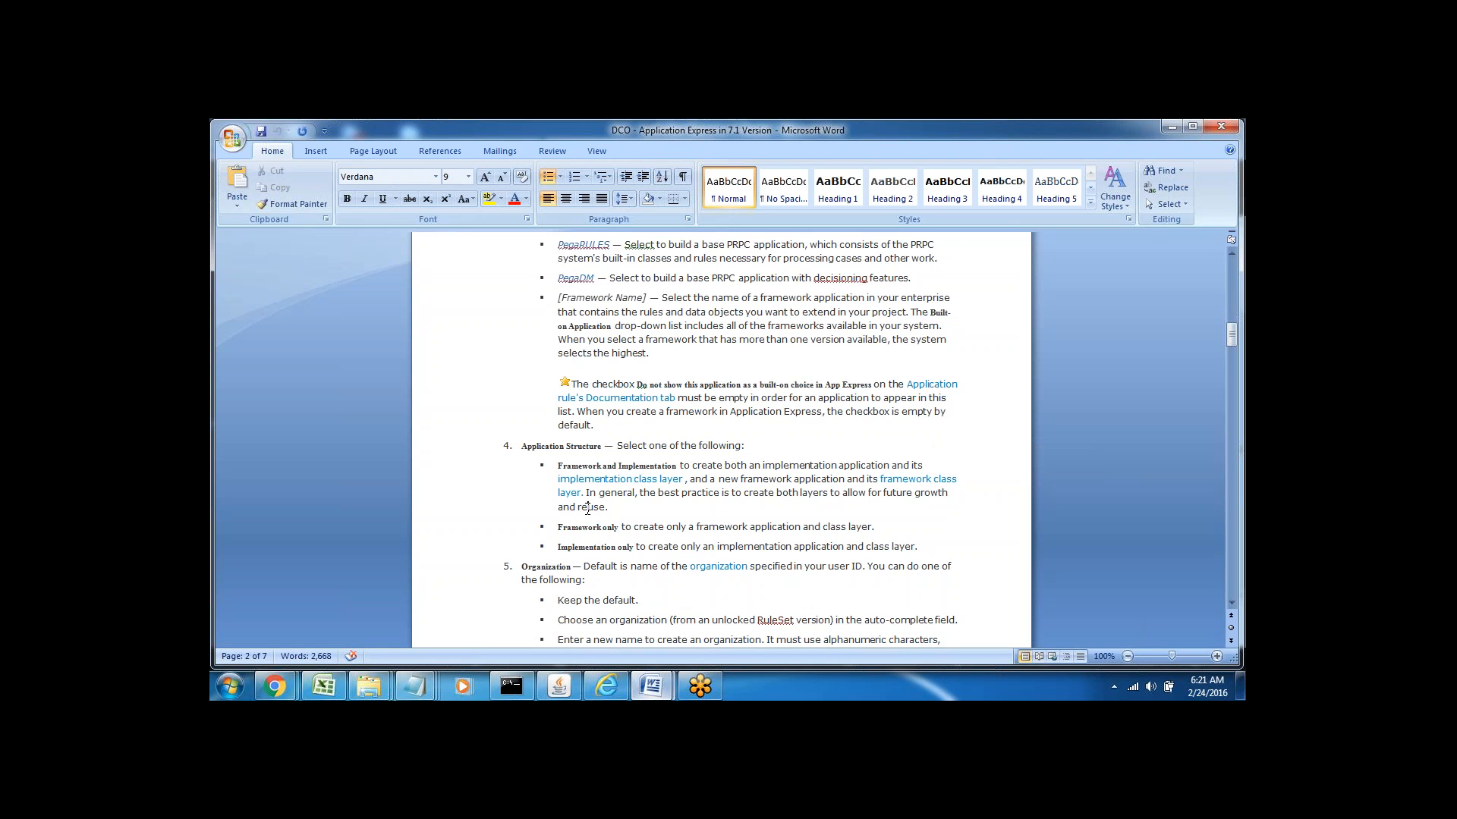
{"action": "double_click", "coordinate": [588, 508]}
{"action": "left_click", "coordinate": [630, 503]}
{"action": "double_click", "coordinate": [581, 527]}
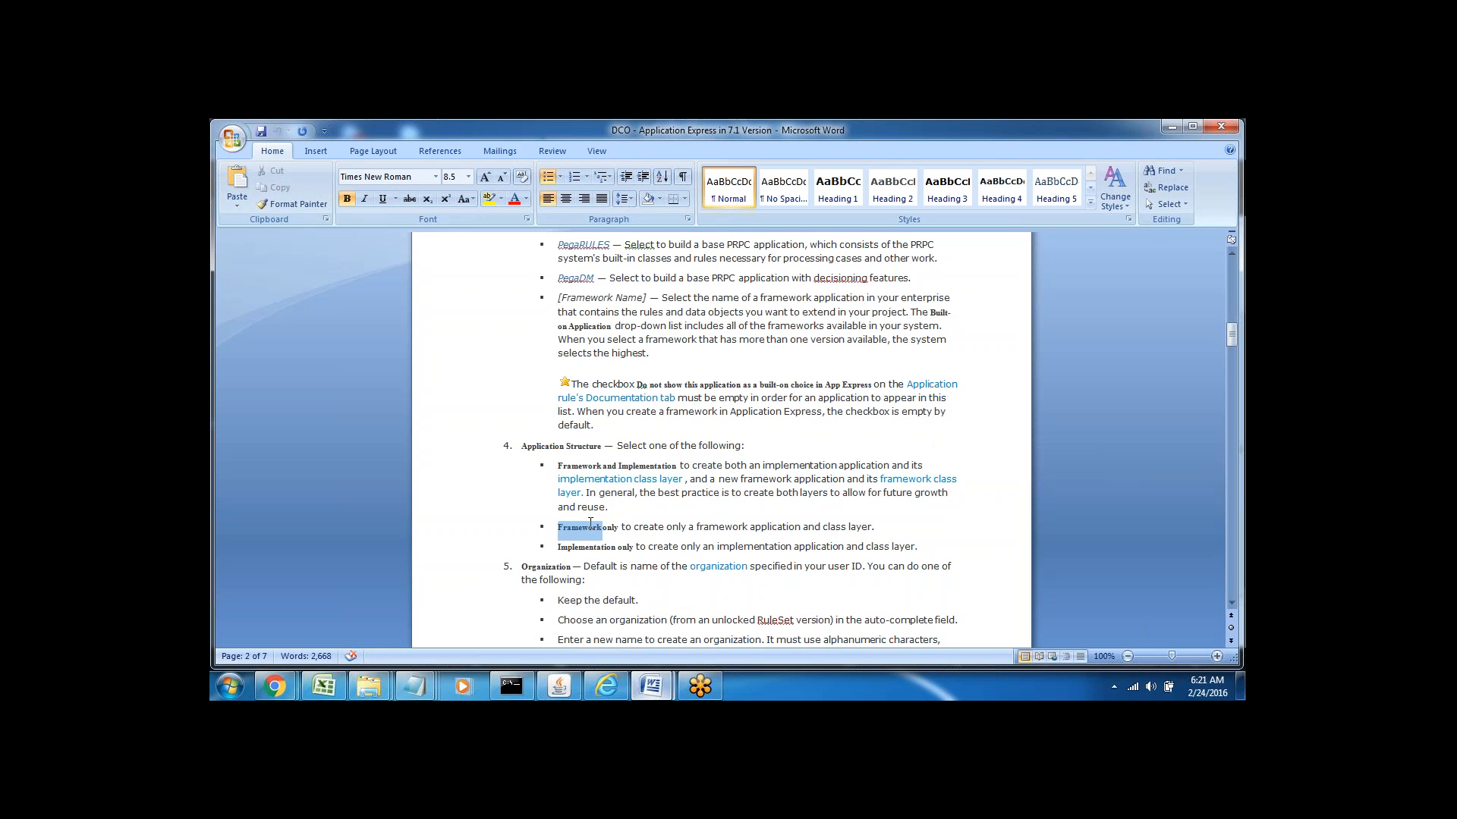
{"action": "double_click", "coordinate": [667, 527]}
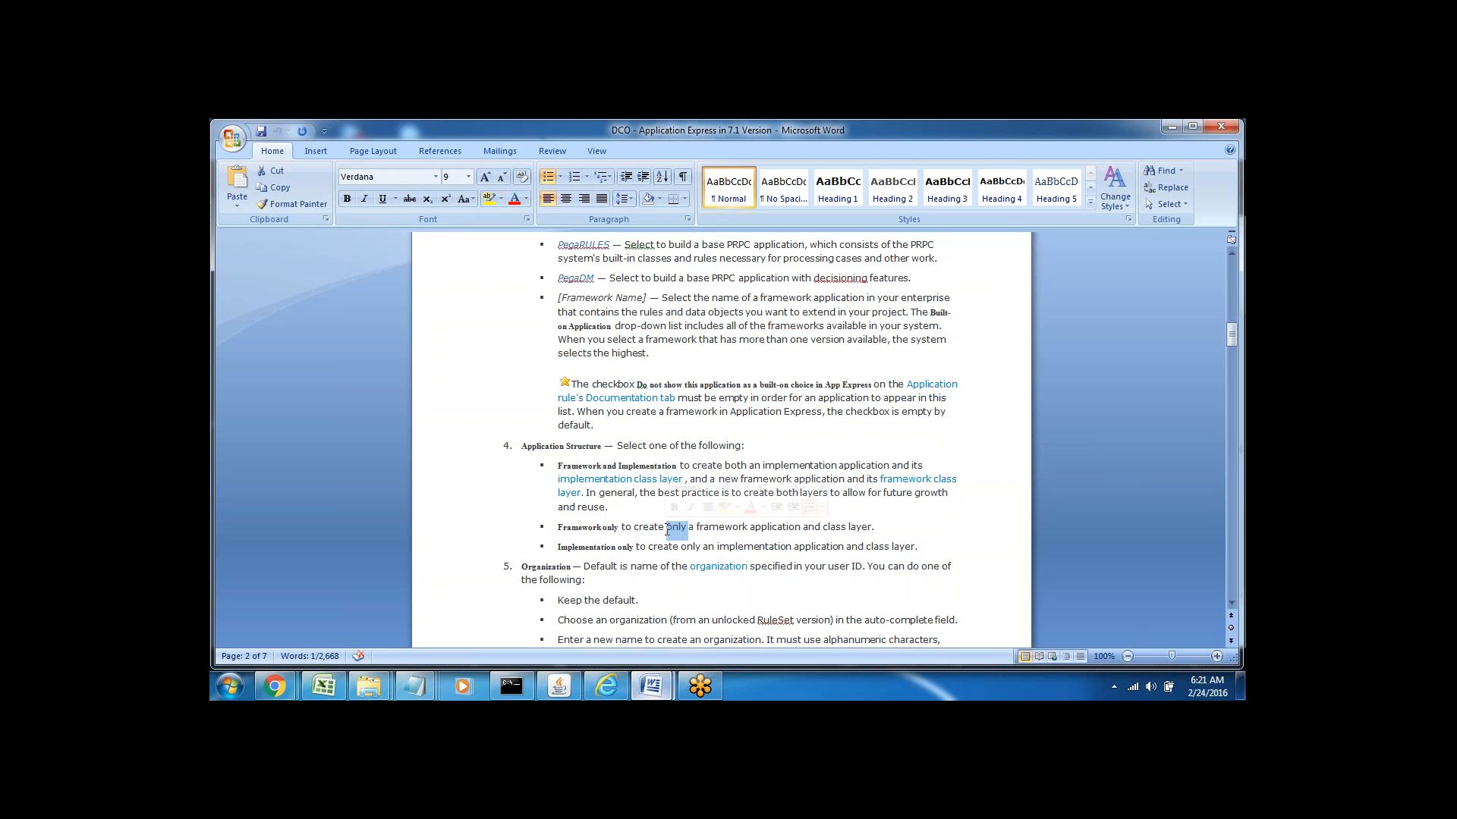
{"action": "triple_click", "coordinate": [580, 466]}
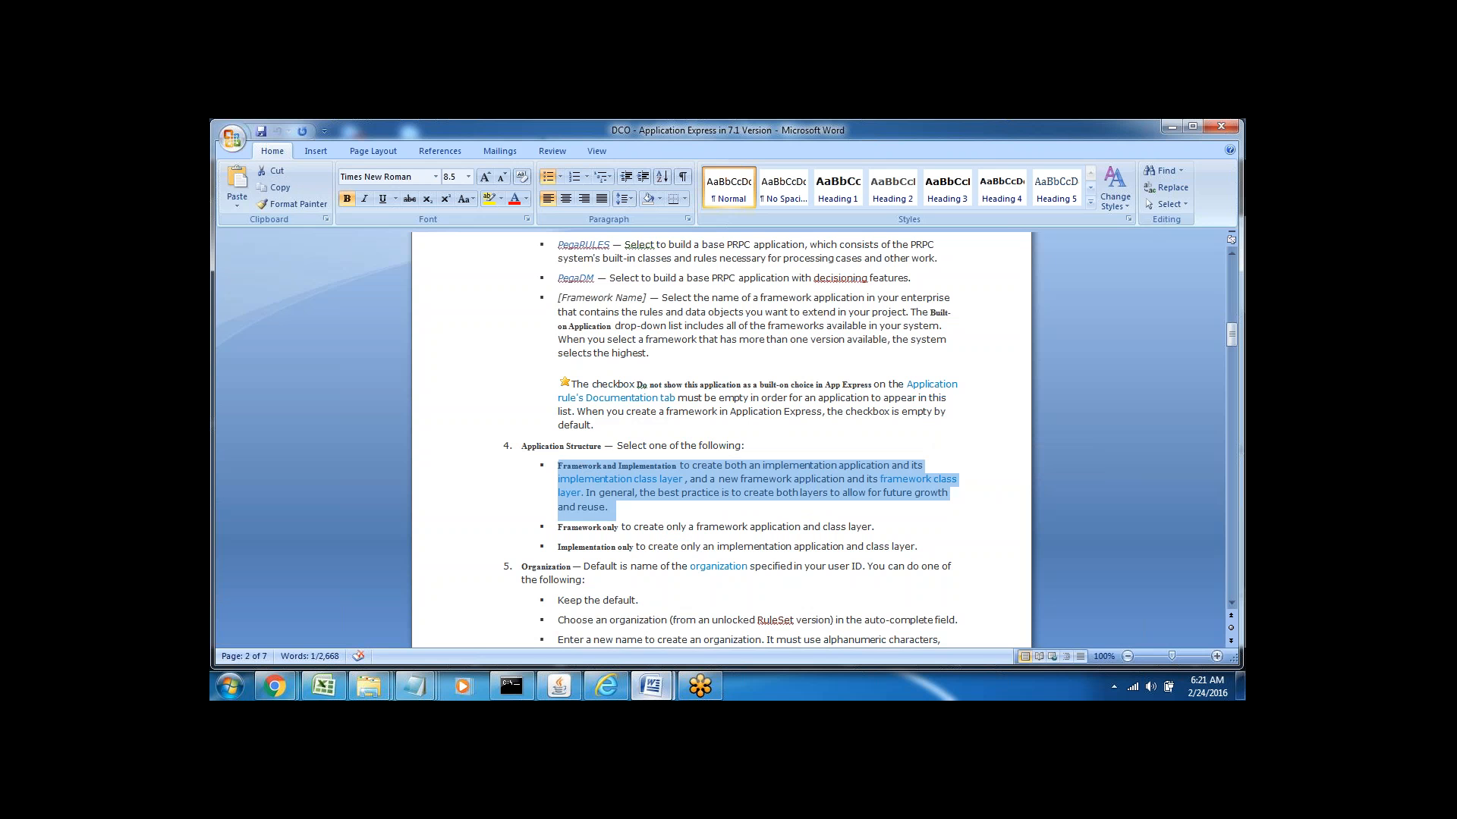
{"action": "left_click", "coordinate": [666, 508]}
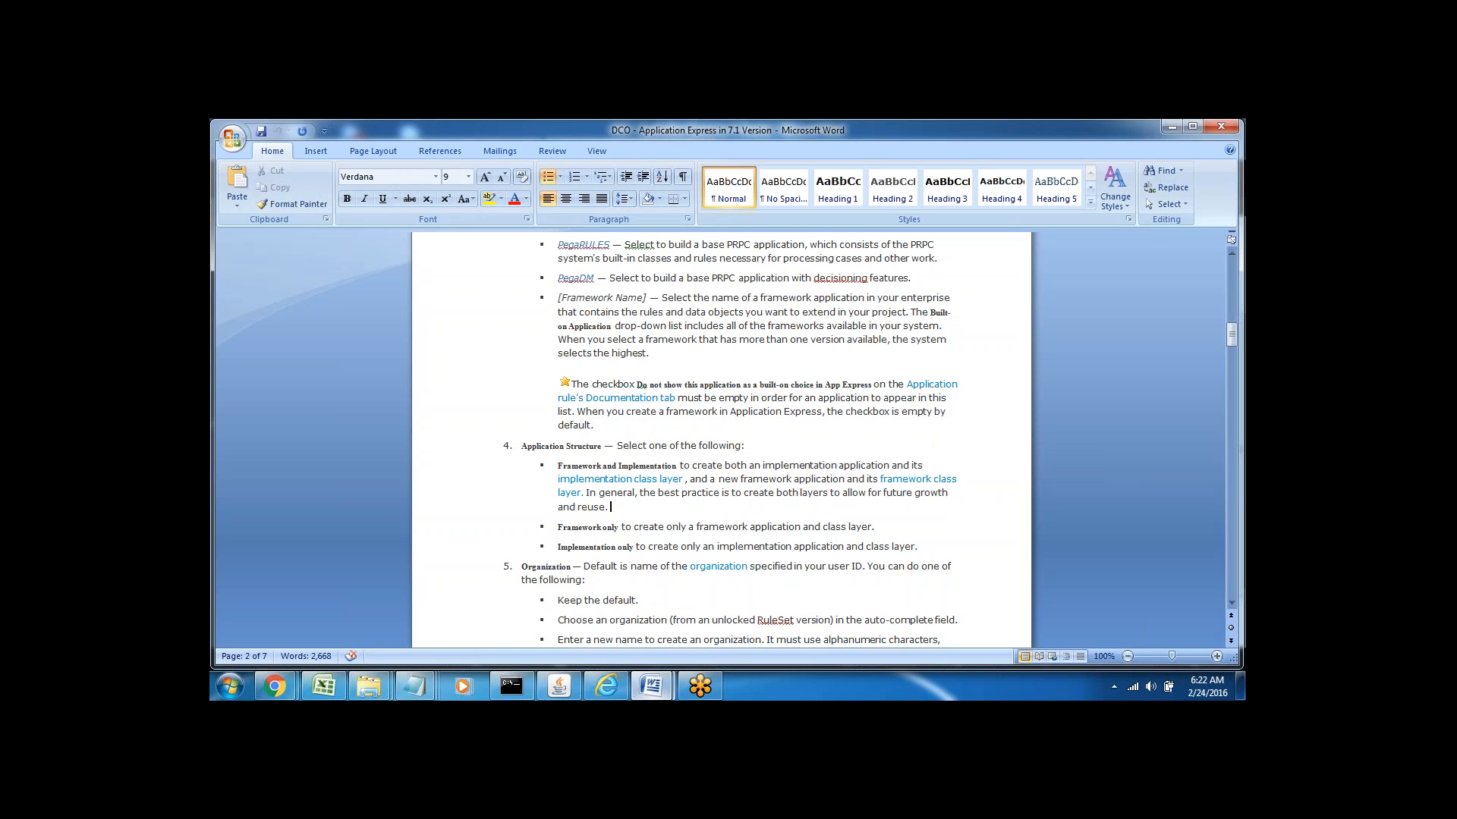
Pick out 'Framework', 'create' and 'framework' in the Framework only bullet
{"action": "triple_click", "coordinate": [581, 468]}
{"action": "left_click", "coordinate": [631, 527]}
{"action": "double_click", "coordinate": [584, 526]}
{"action": "double_click", "coordinate": [649, 526]}
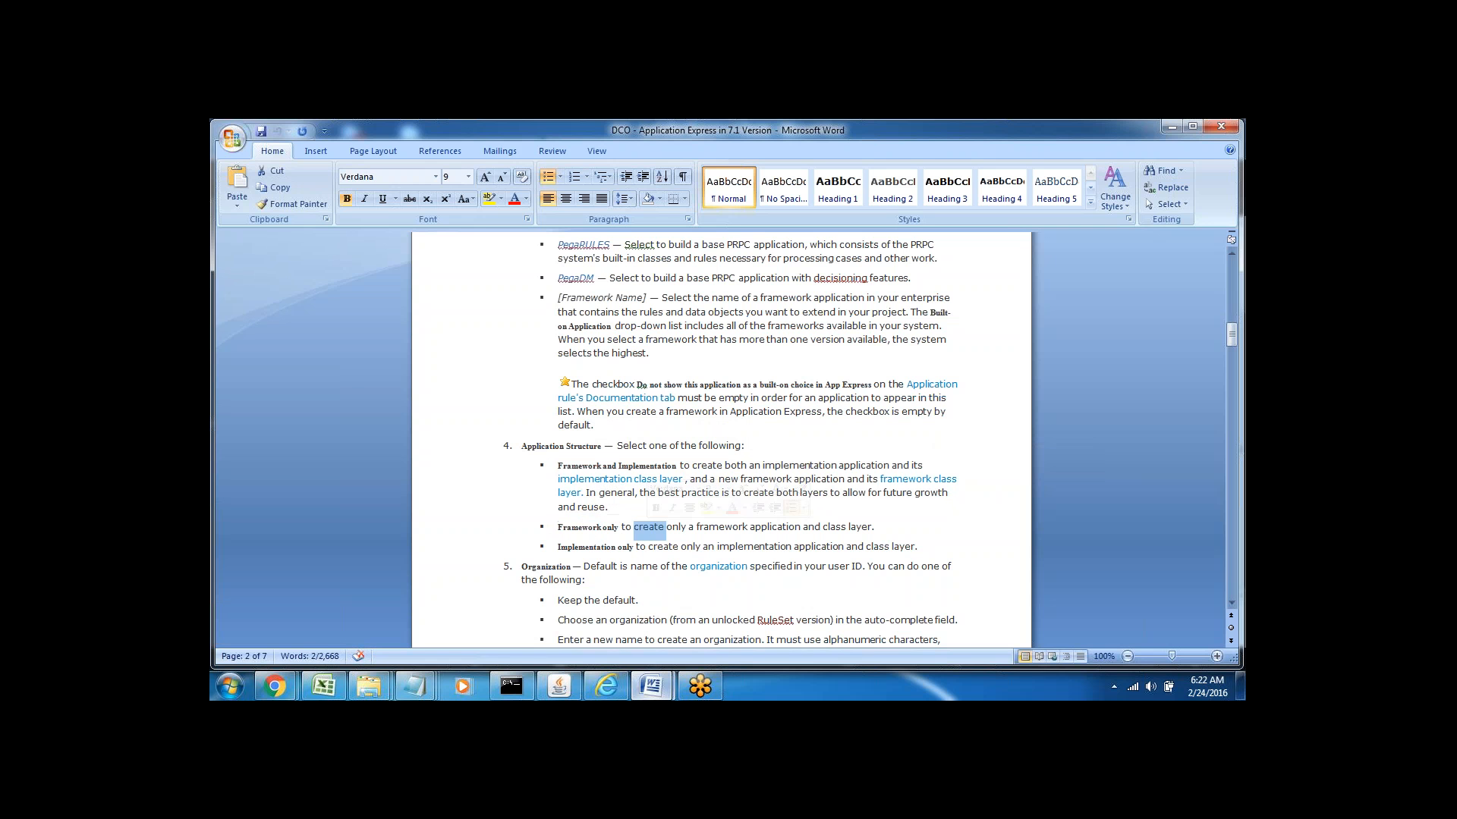
{"action": "left_click", "coordinate": [748, 526]}
{"action": "double_click", "coordinate": [657, 528]}
{"action": "double_click", "coordinate": [721, 527]}
{"action": "left_click", "coordinate": [589, 527]}
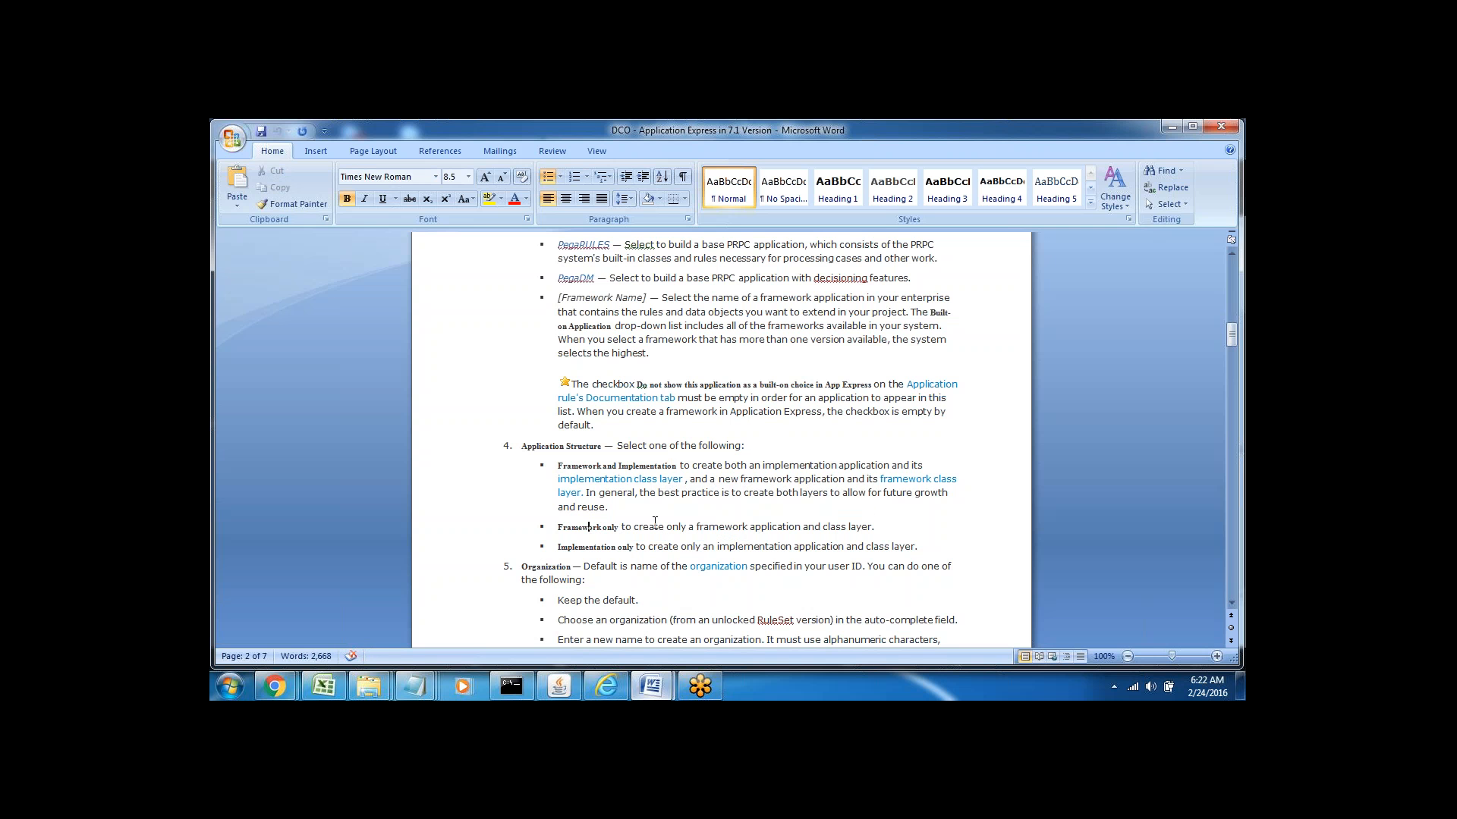
{"action": "double_click", "coordinate": [716, 528]}
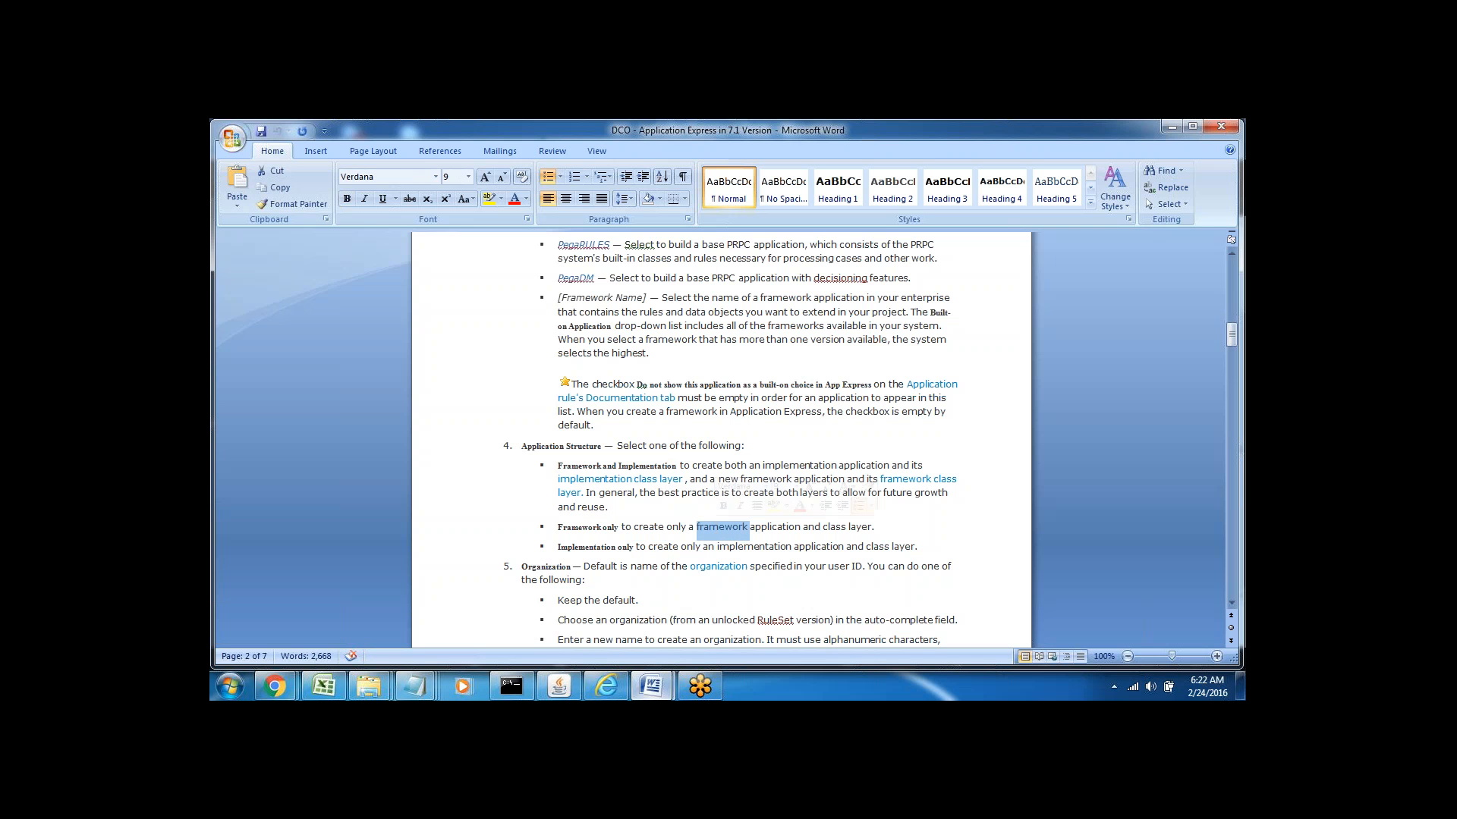
{"action": "left_click", "coordinate": [656, 528]}
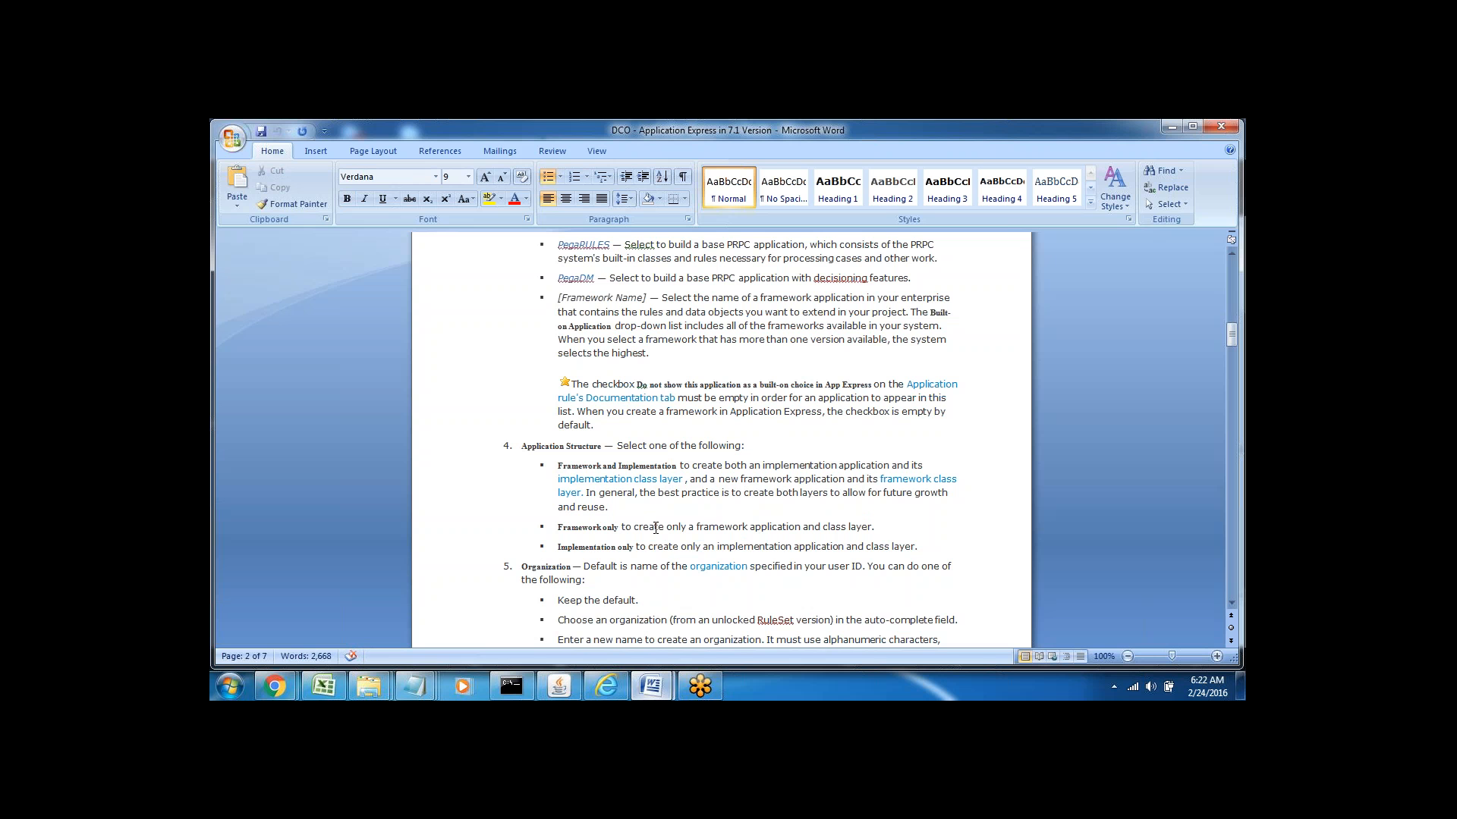
Pick out 'Implementation', 'create', 'class' and 'implementation' in the Implementation only bullet
{"action": "double_click", "coordinate": [593, 546]}
{"action": "double_click", "coordinate": [668, 547]}
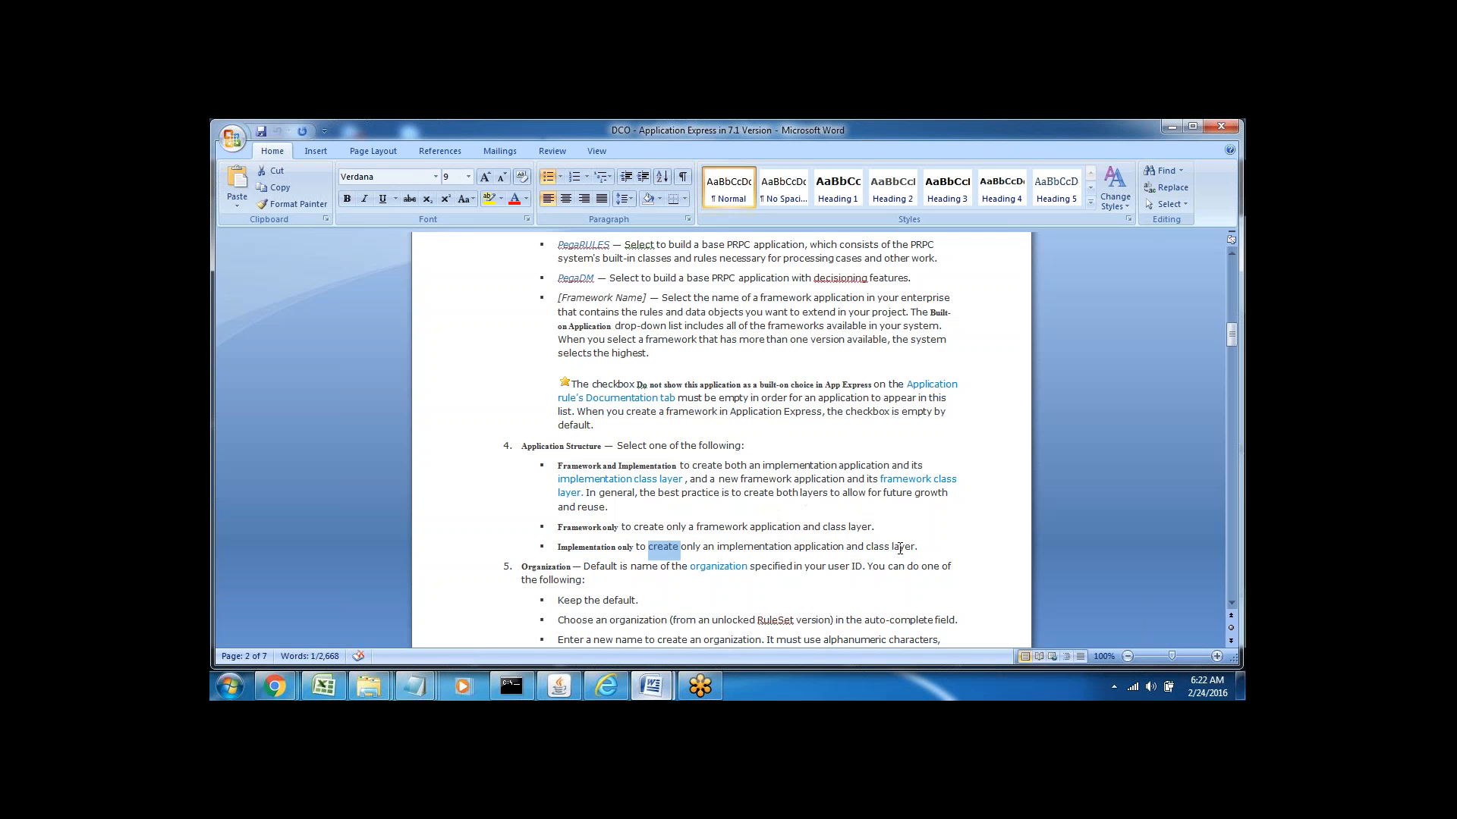
{"action": "double_click", "coordinate": [875, 548]}
{"action": "double_click", "coordinate": [743, 548]}
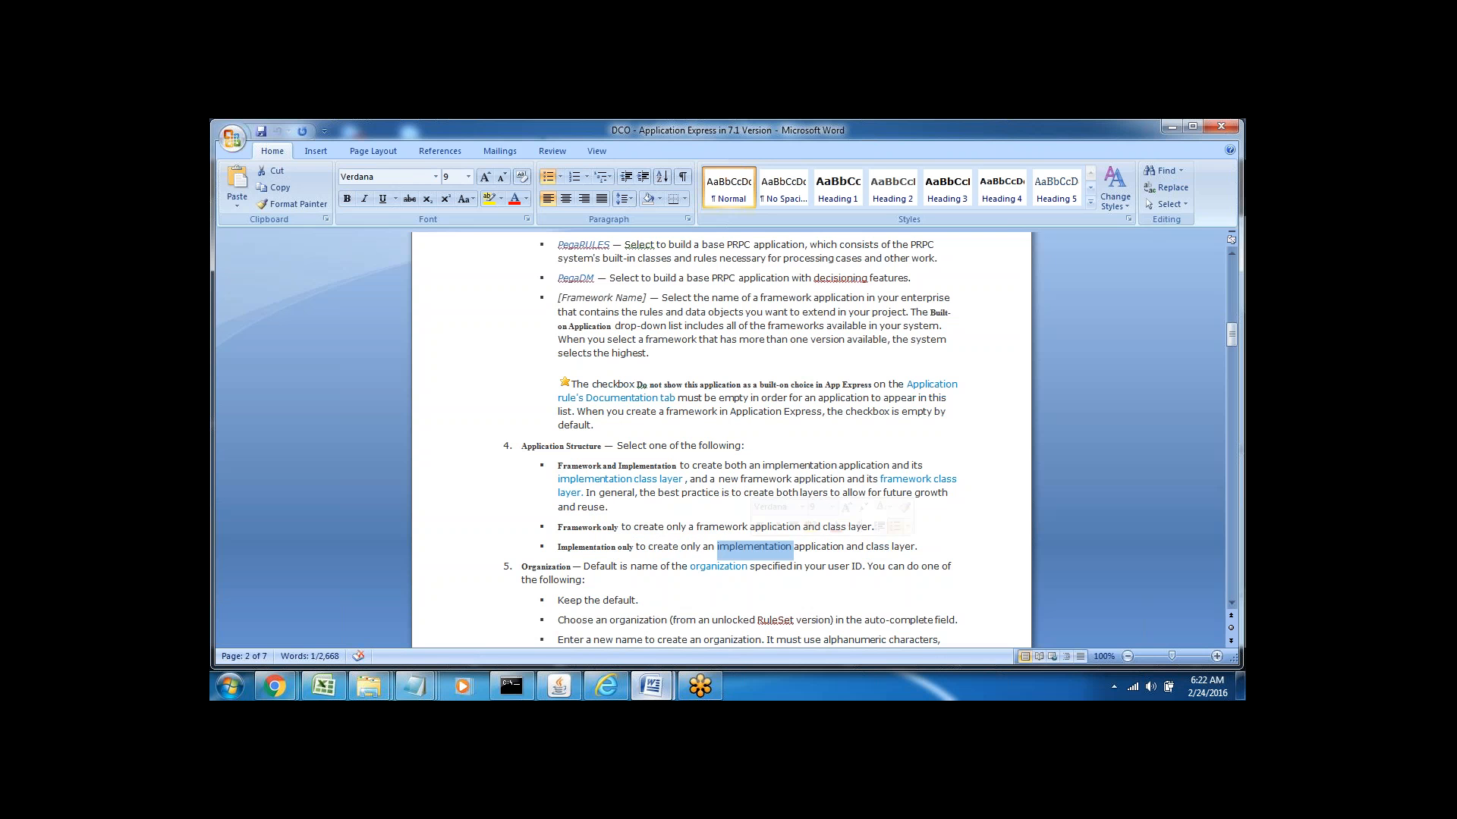
{"action": "double_click", "coordinate": [667, 546]}
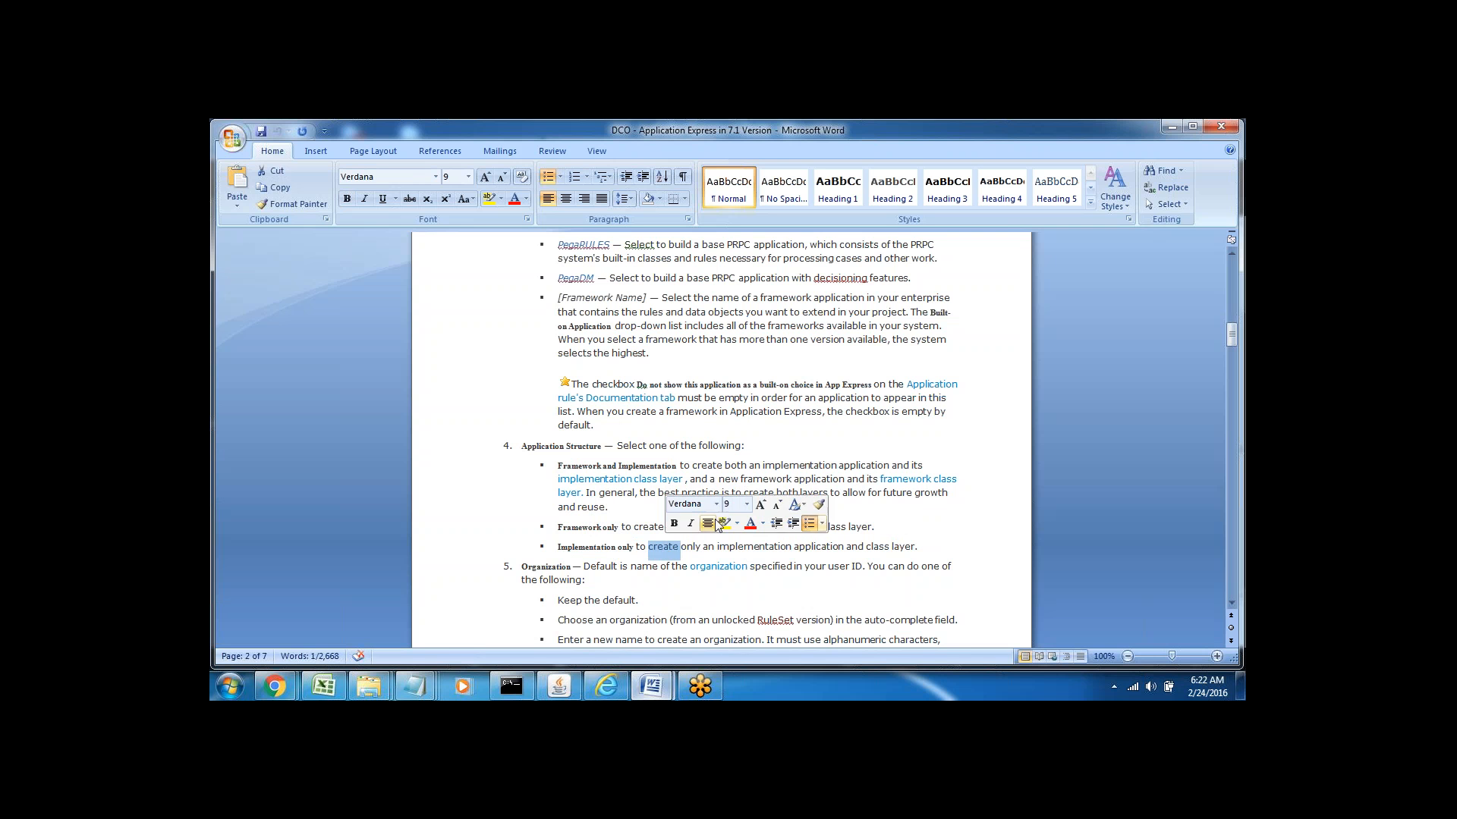
{"action": "left_click", "coordinate": [623, 515]}
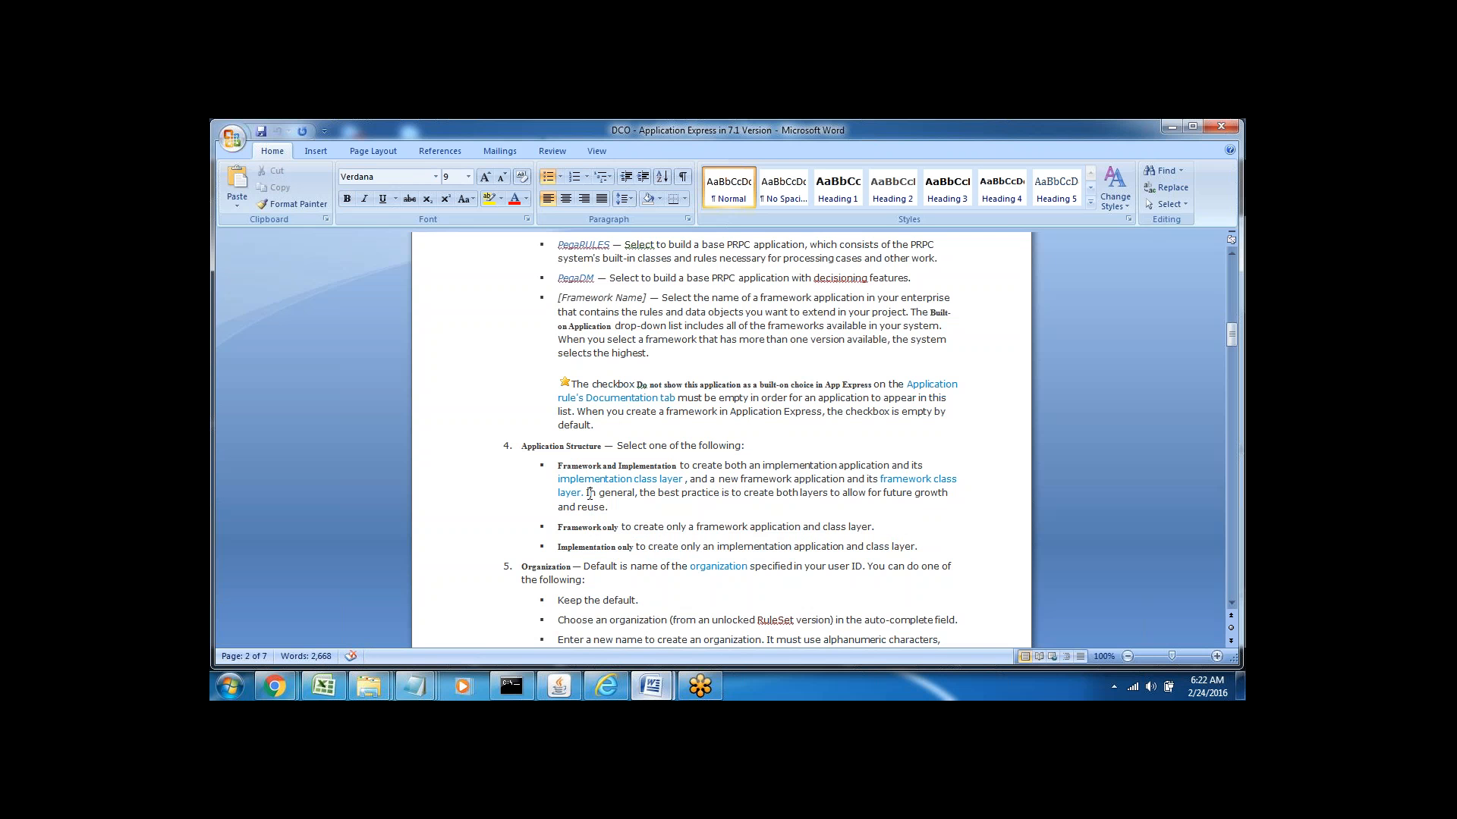
Re-mark the best-practice sentence and the three structure names, then return to Designer Studio
{"action": "left_click_drag", "start_coordinate": [587, 494], "coordinate": [655, 505]}
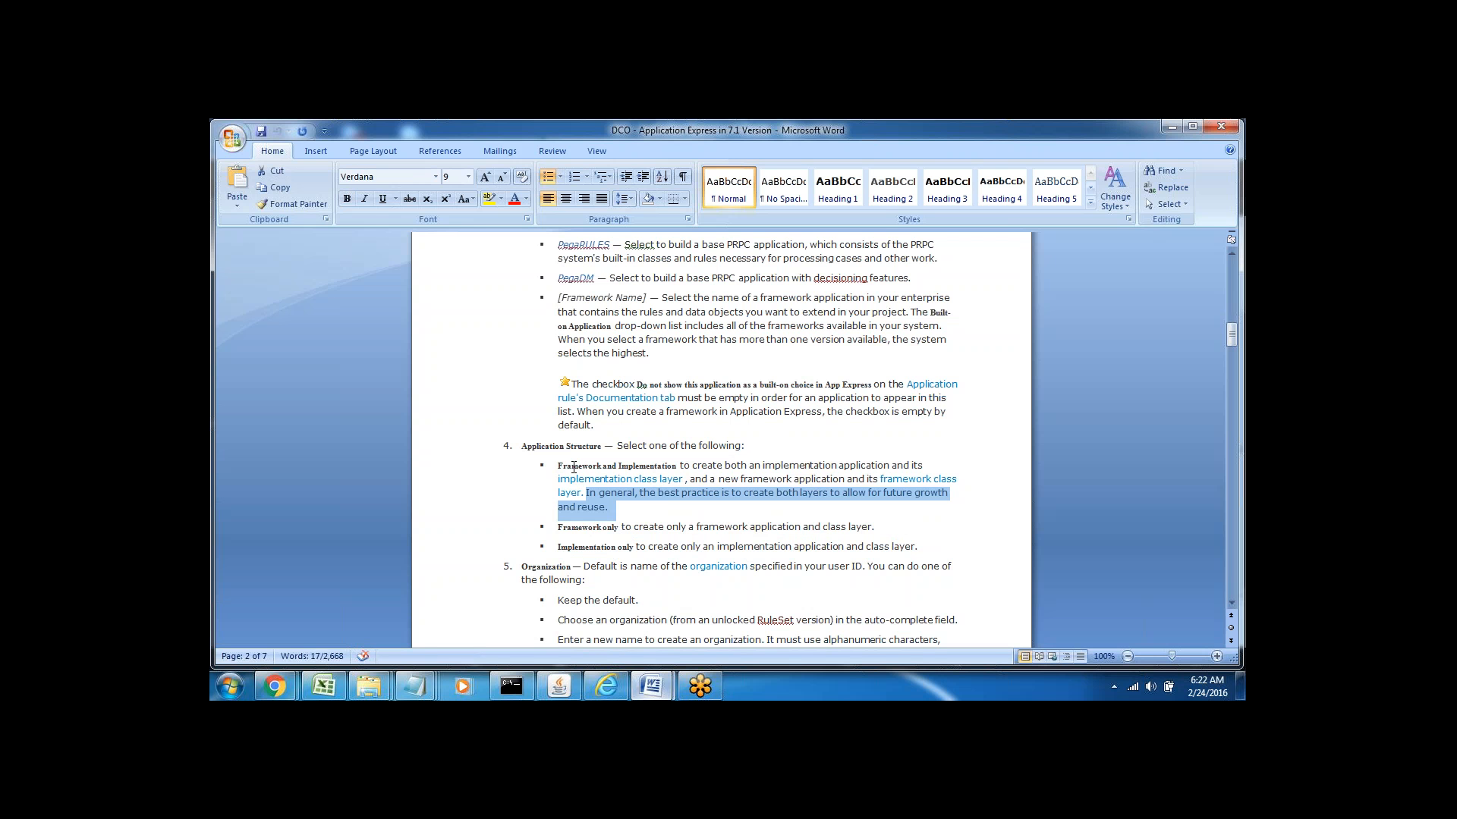
{"action": "left_click_drag", "start_coordinate": [559, 467], "coordinate": [679, 468]}
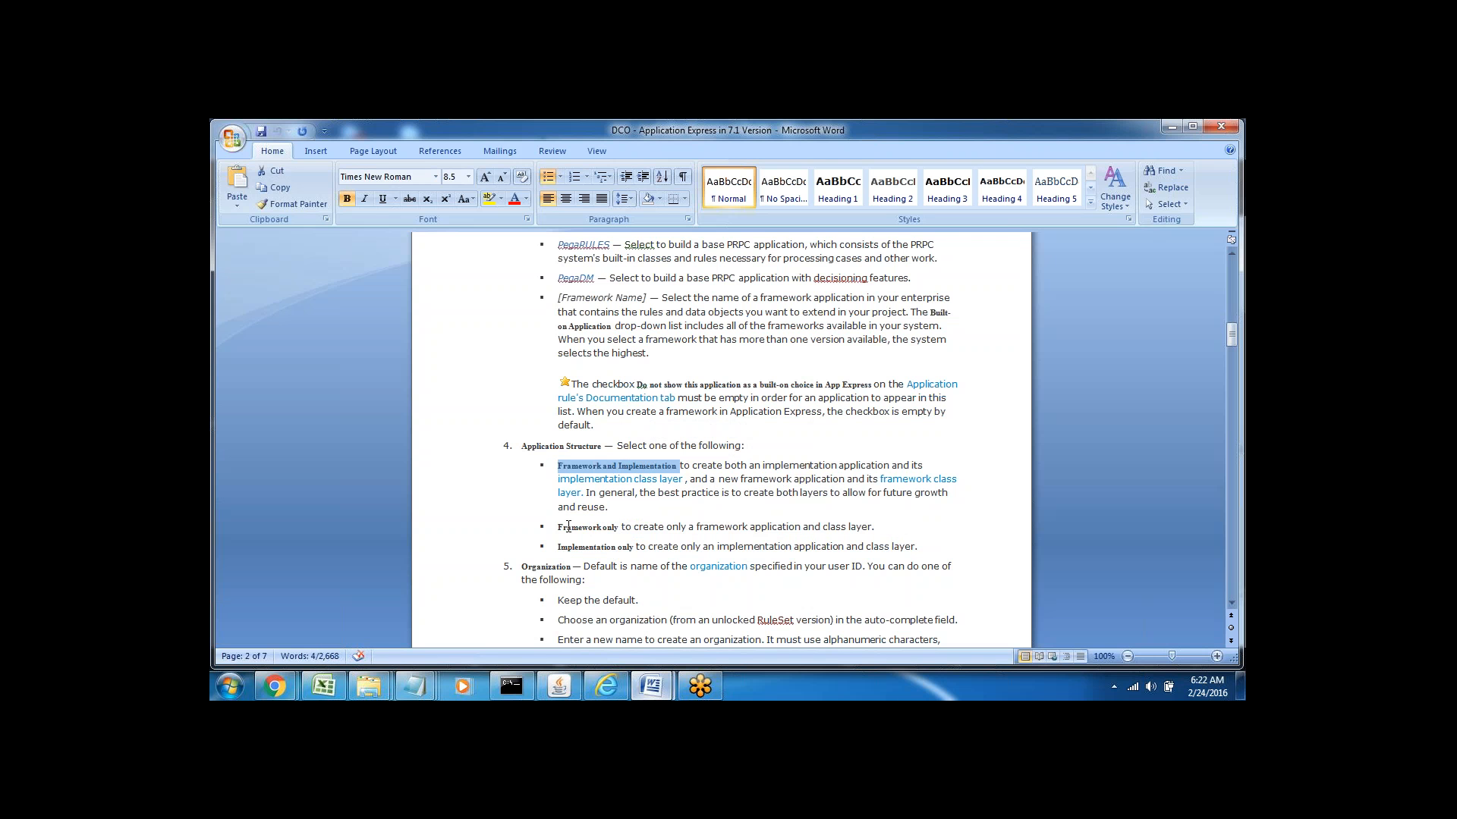
{"action": "left_click_drag", "start_coordinate": [559, 528], "coordinate": [603, 529]}
{"action": "double_click", "coordinate": [592, 547]}
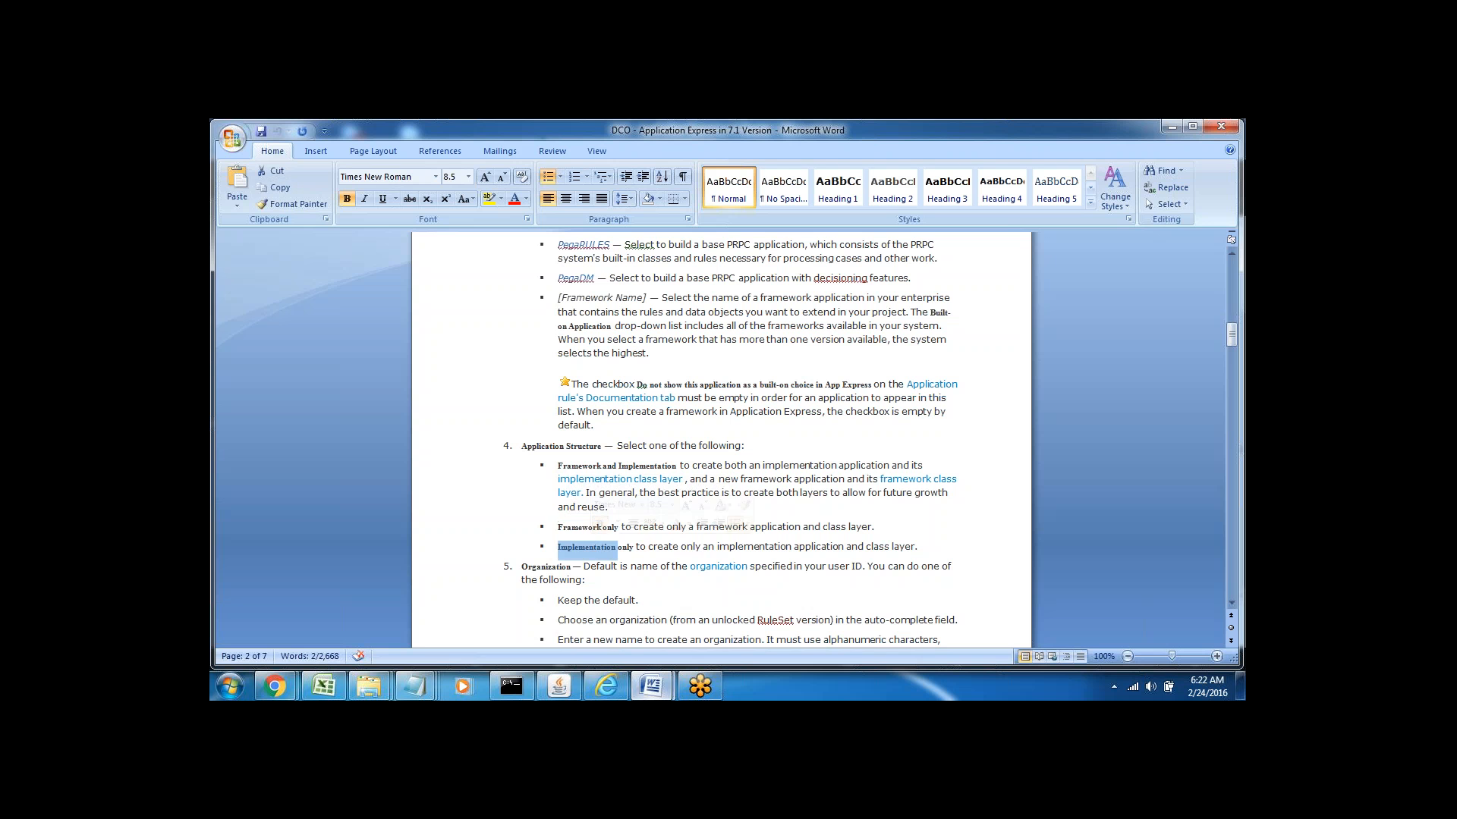
{"action": "left_click", "coordinate": [569, 526]}
{"action": "double_click", "coordinate": [568, 526]}
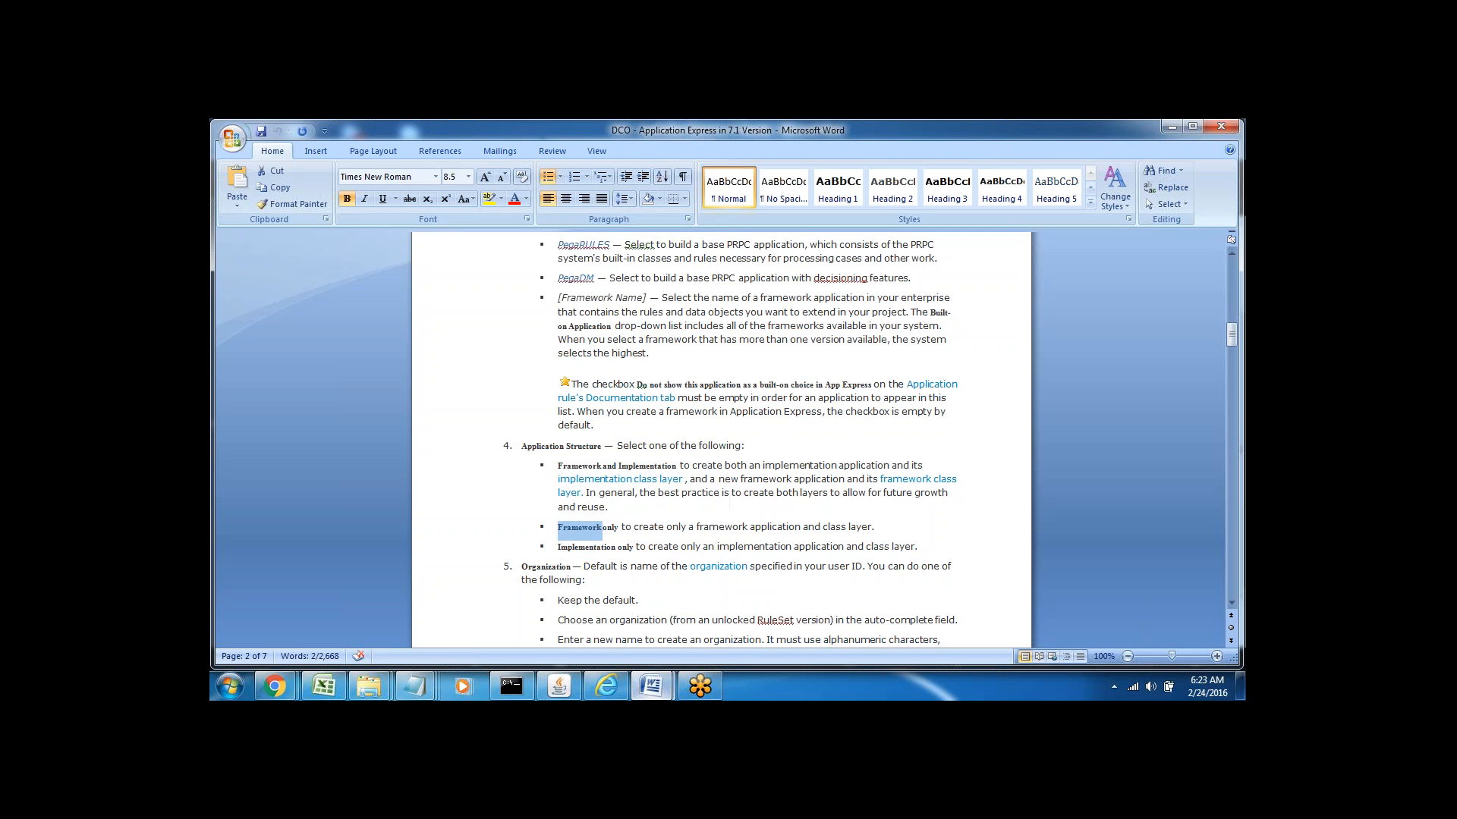
{"action": "double_click", "coordinate": [588, 548]}
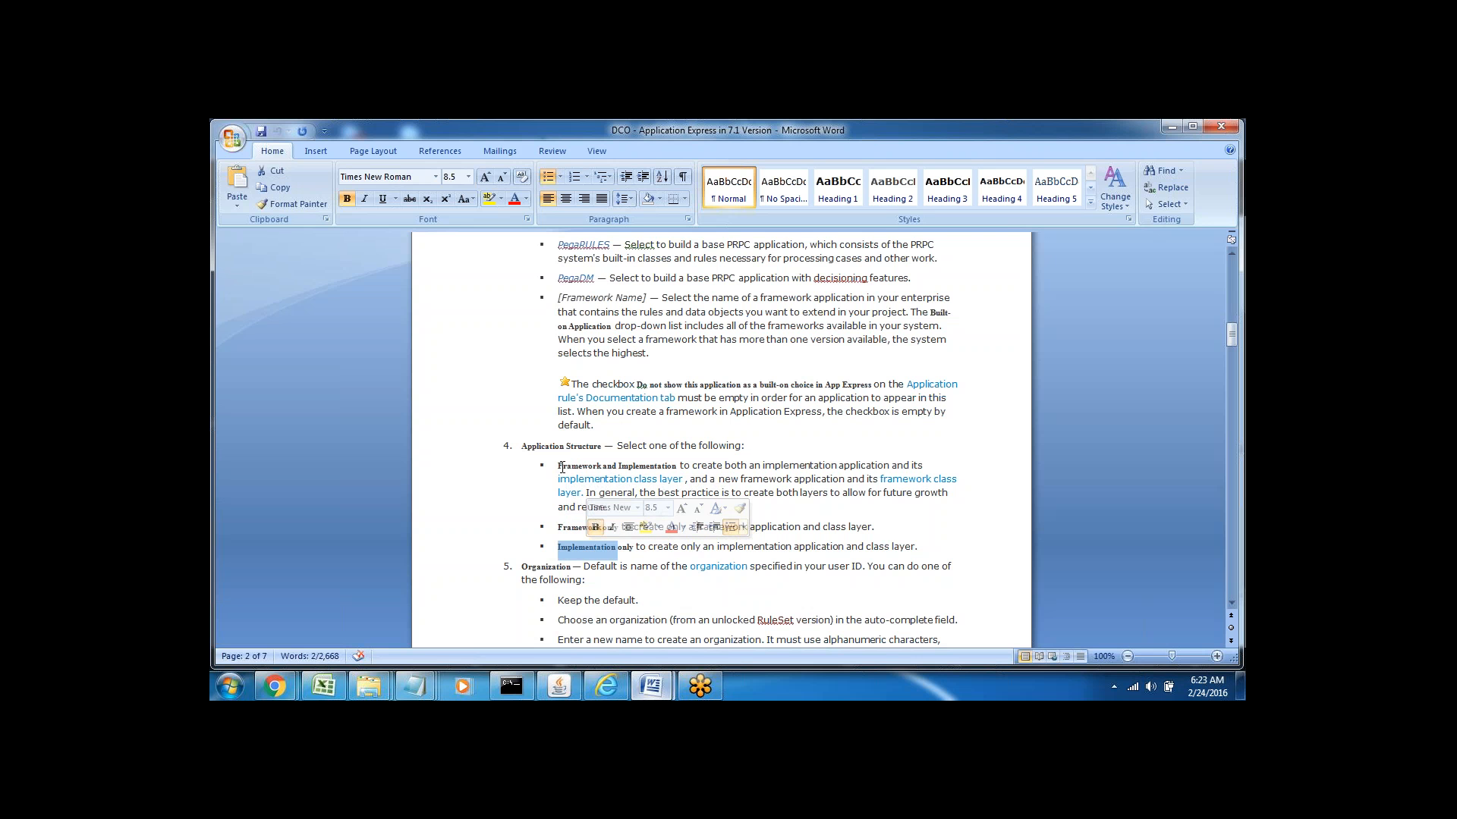
{"action": "left_click_drag", "start_coordinate": [558, 465], "coordinate": [628, 465]}
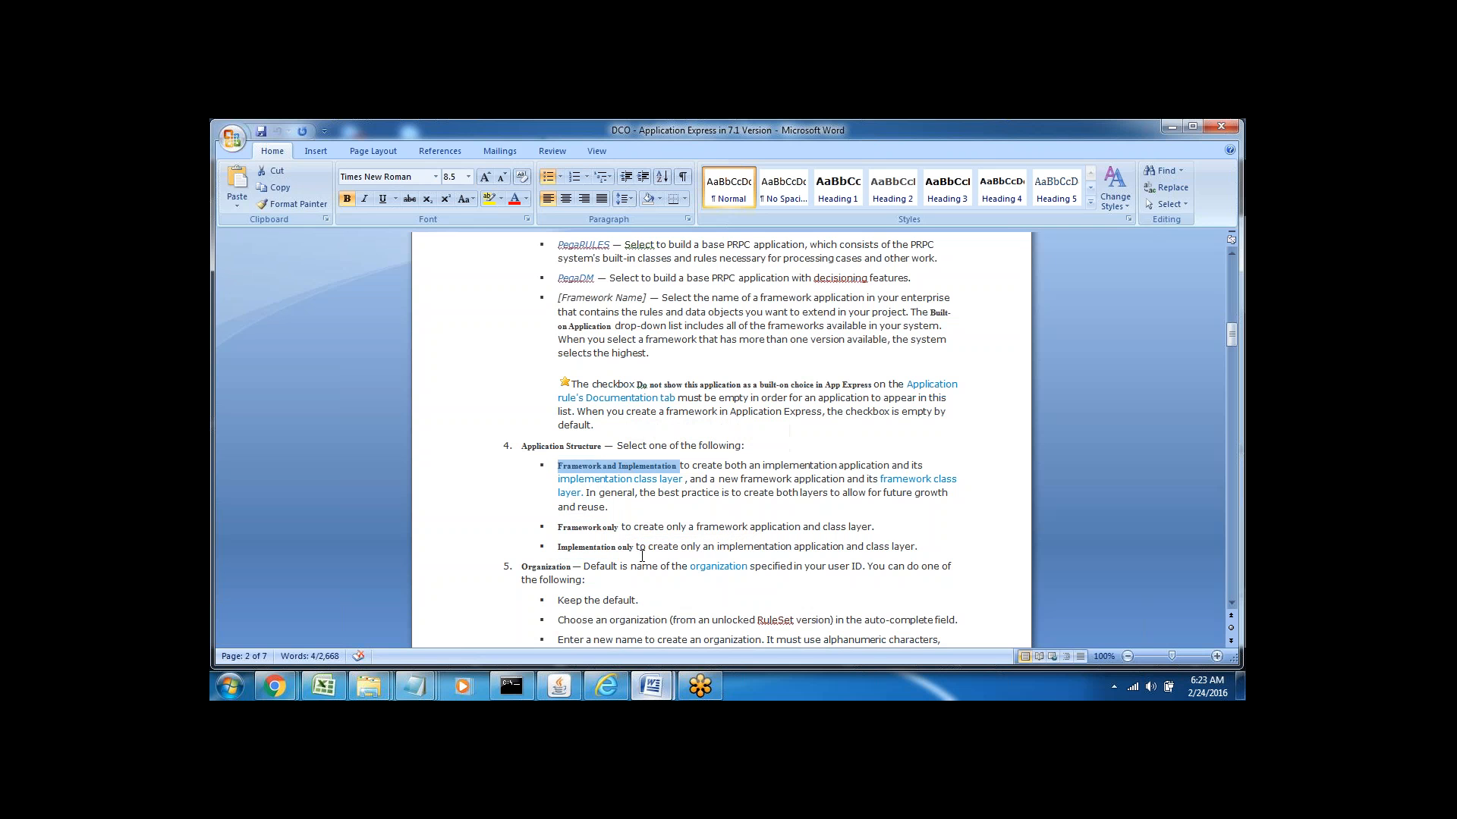
{"action": "left_click", "coordinate": [606, 690]}
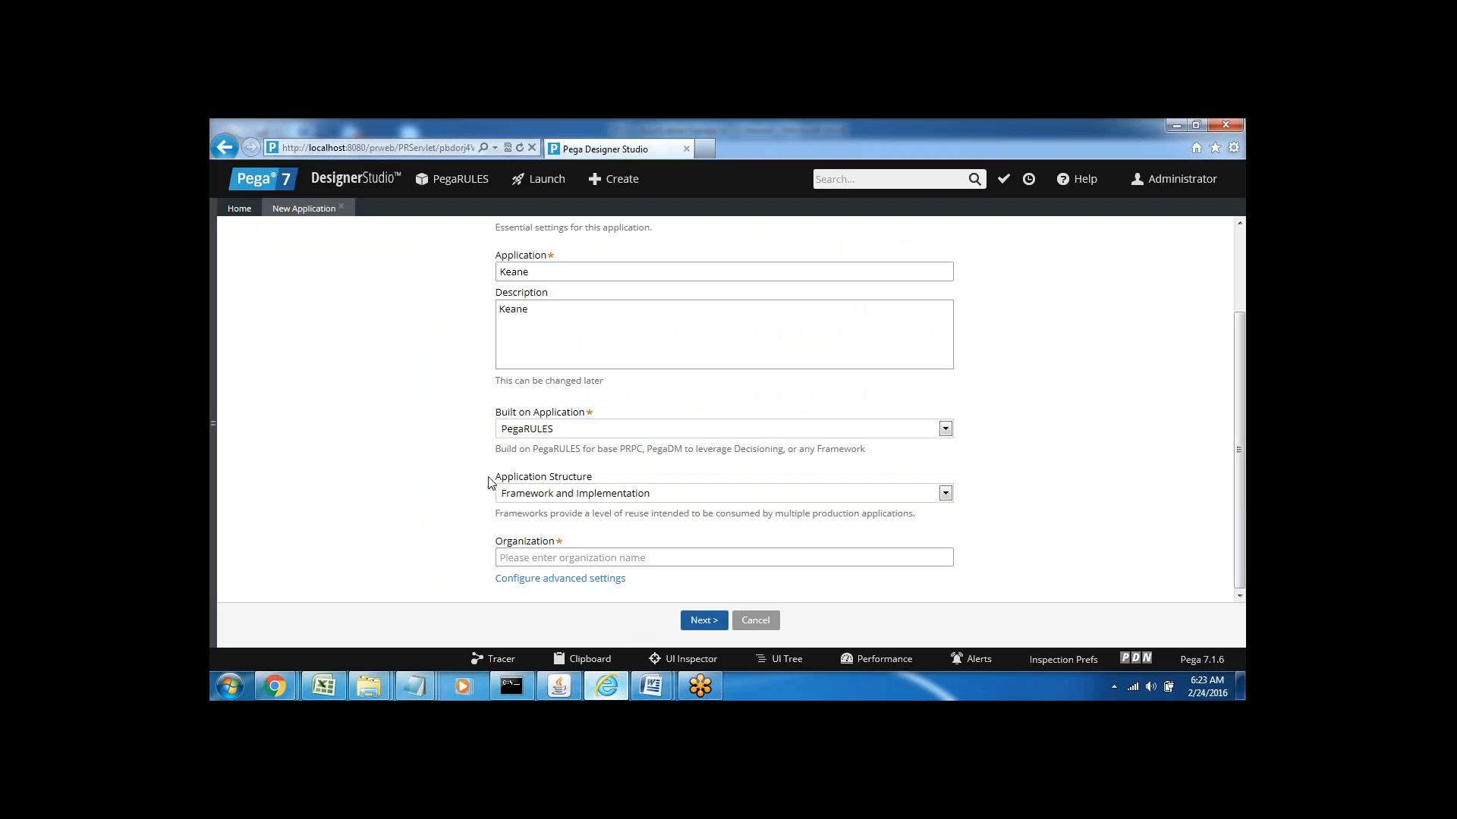
Click into the empty Organization field, then bring back the PEGA PRPC 6am notes in Word
{"action": "mouse_move", "coordinate": [520, 499]}
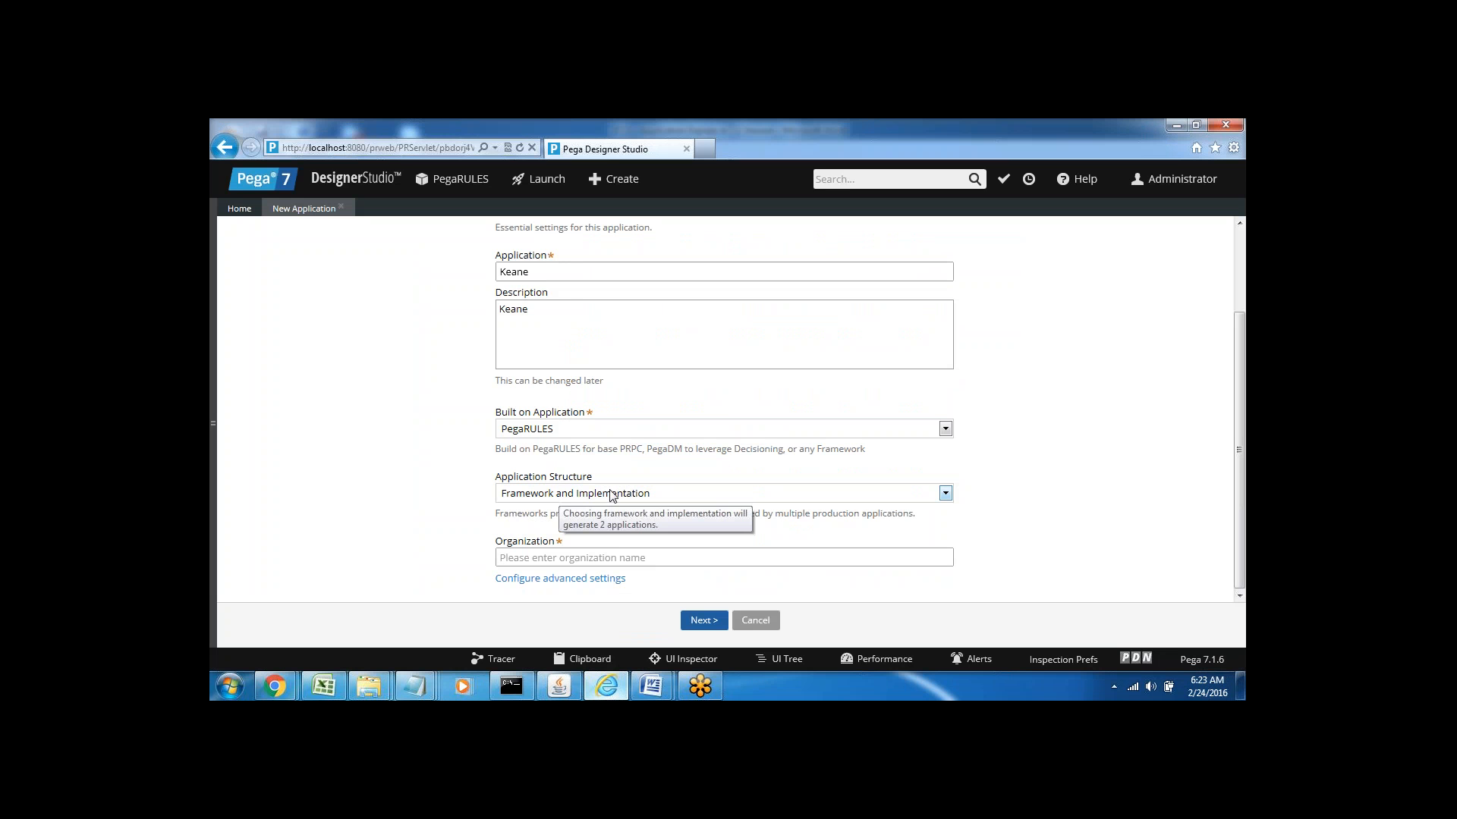
{"action": "left_click", "coordinate": [542, 558]}
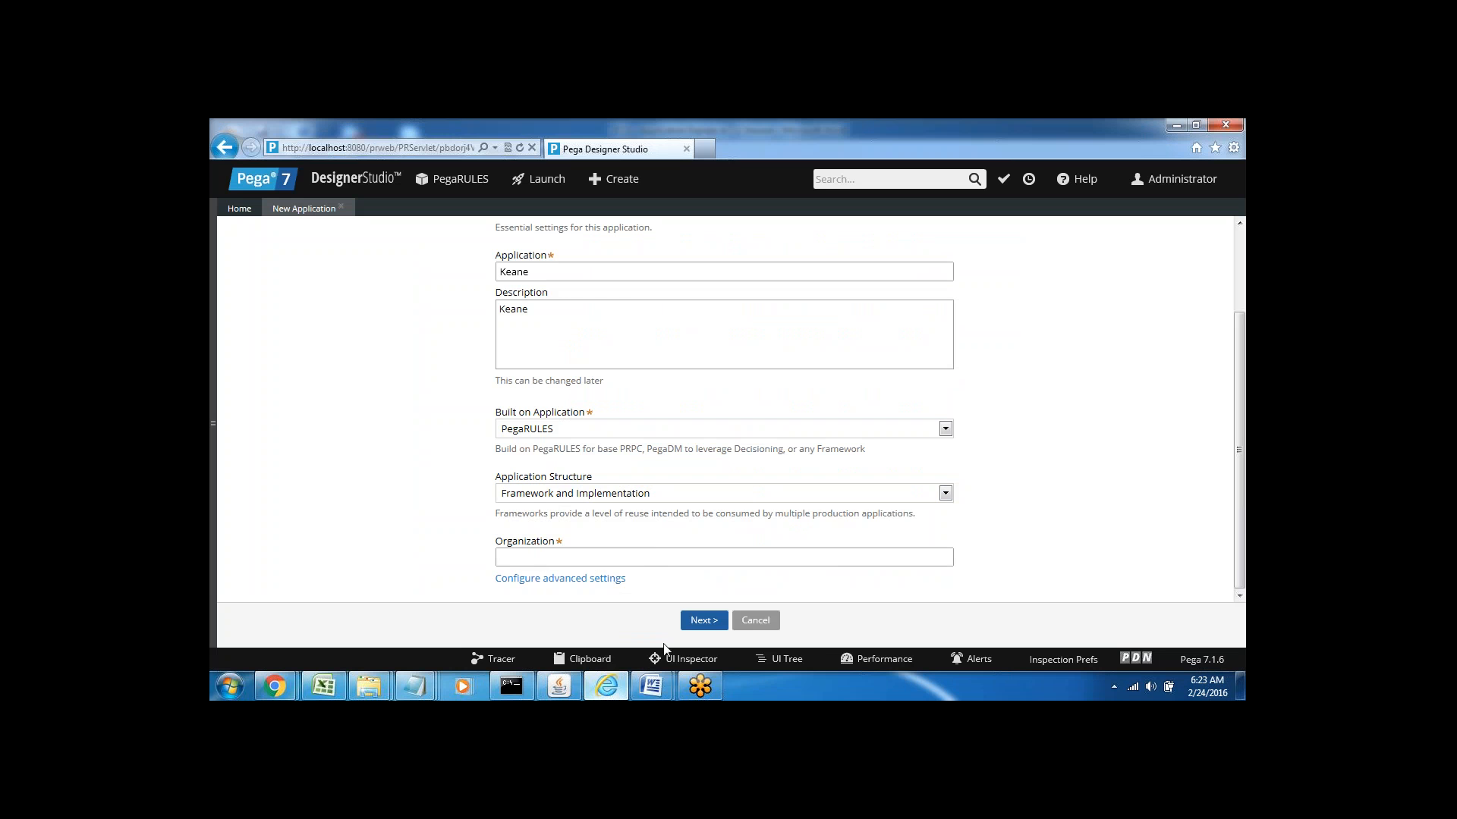
{"action": "mouse_move", "coordinate": [654, 689]}
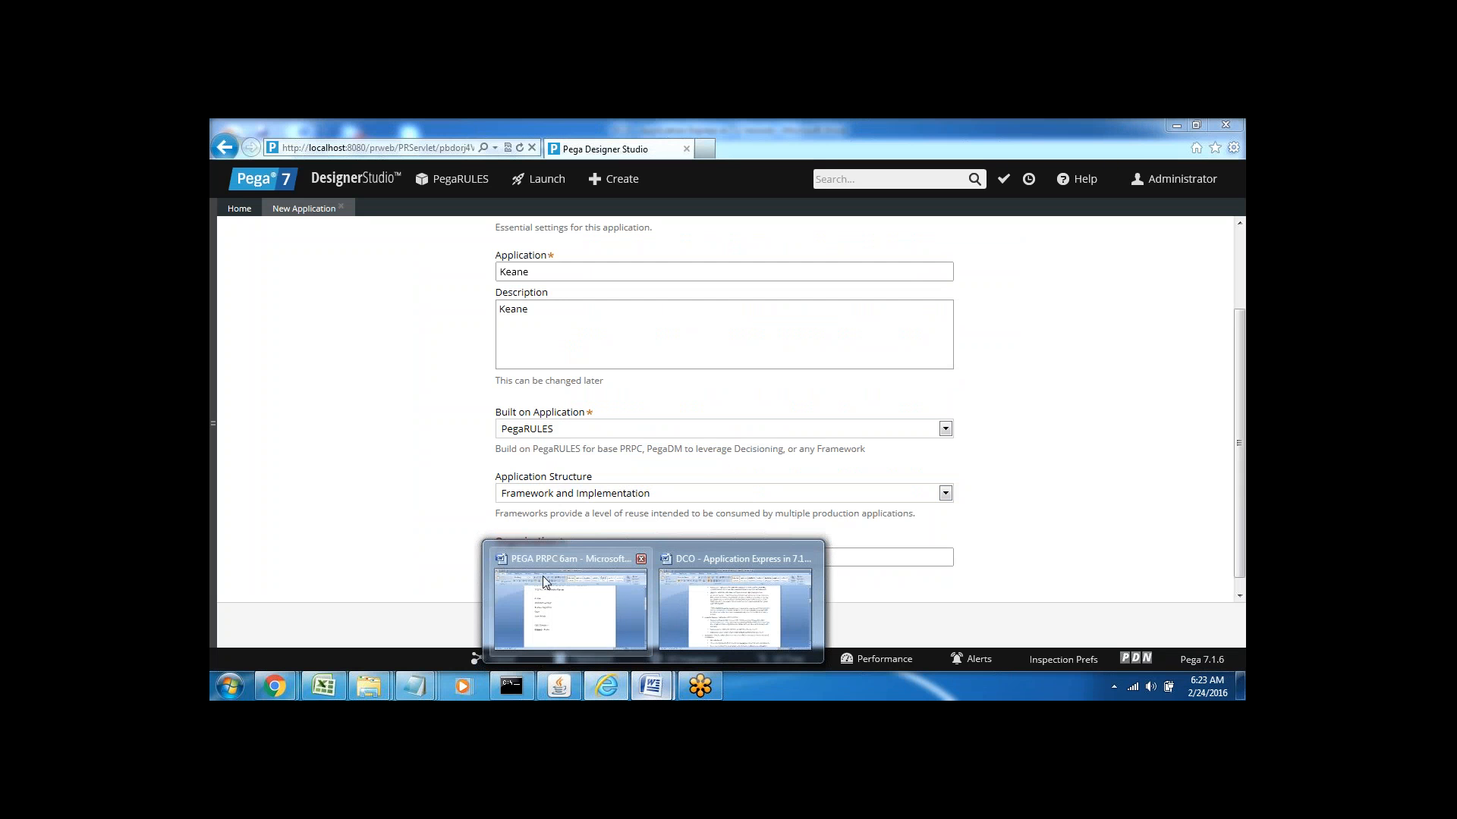
{"action": "left_click", "coordinate": [536, 604]}
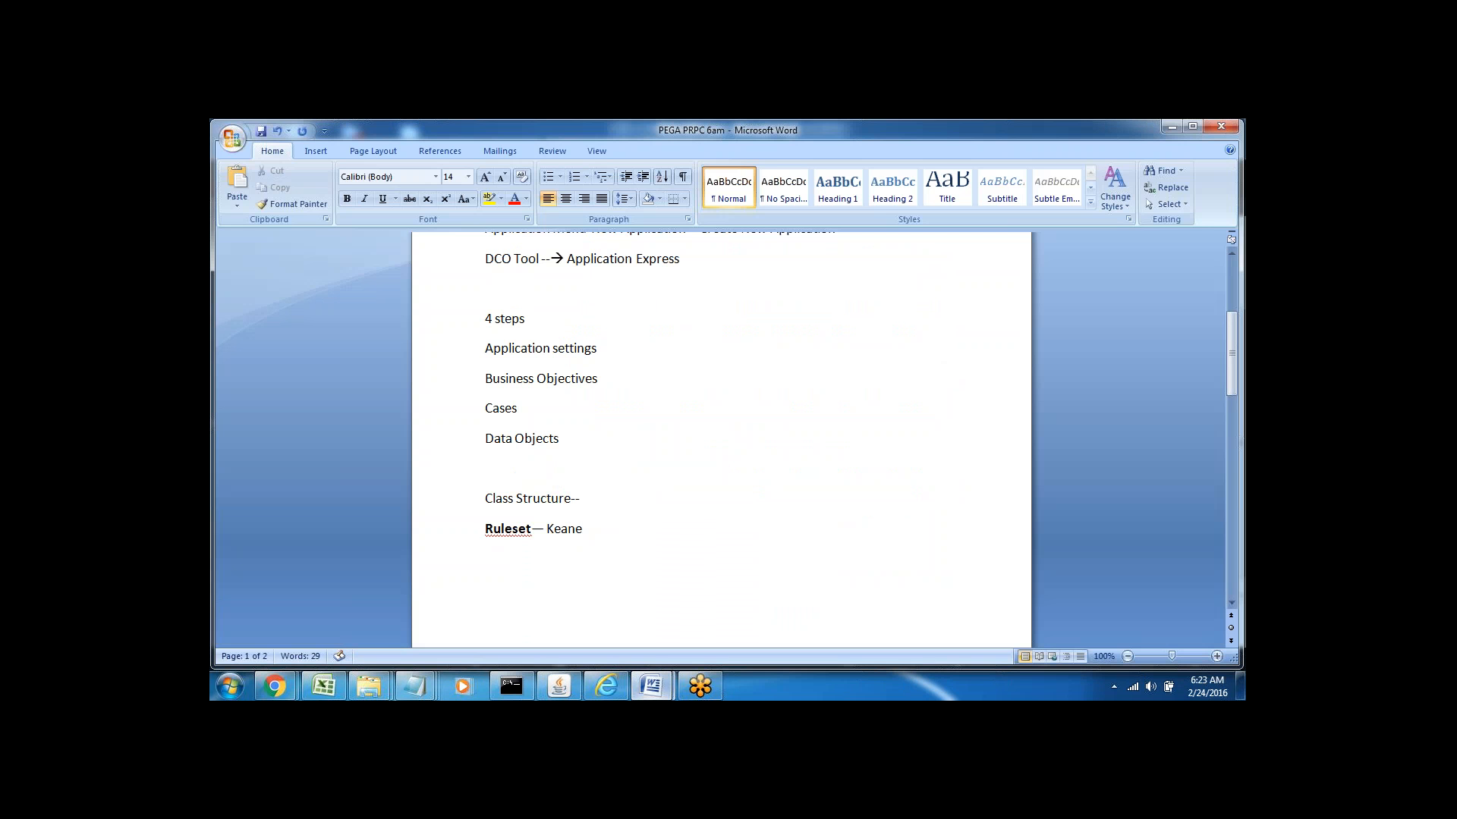
Add the version lines 6.3 and 7.1--- below the Ruleset line
{"action": "left_click", "coordinate": [493, 562]}
{"action": "type", "text": "6.3"}
{"action": "scroll", "coordinate": [505, 611], "scroll_direction": "down", "scroll_amount": 2}
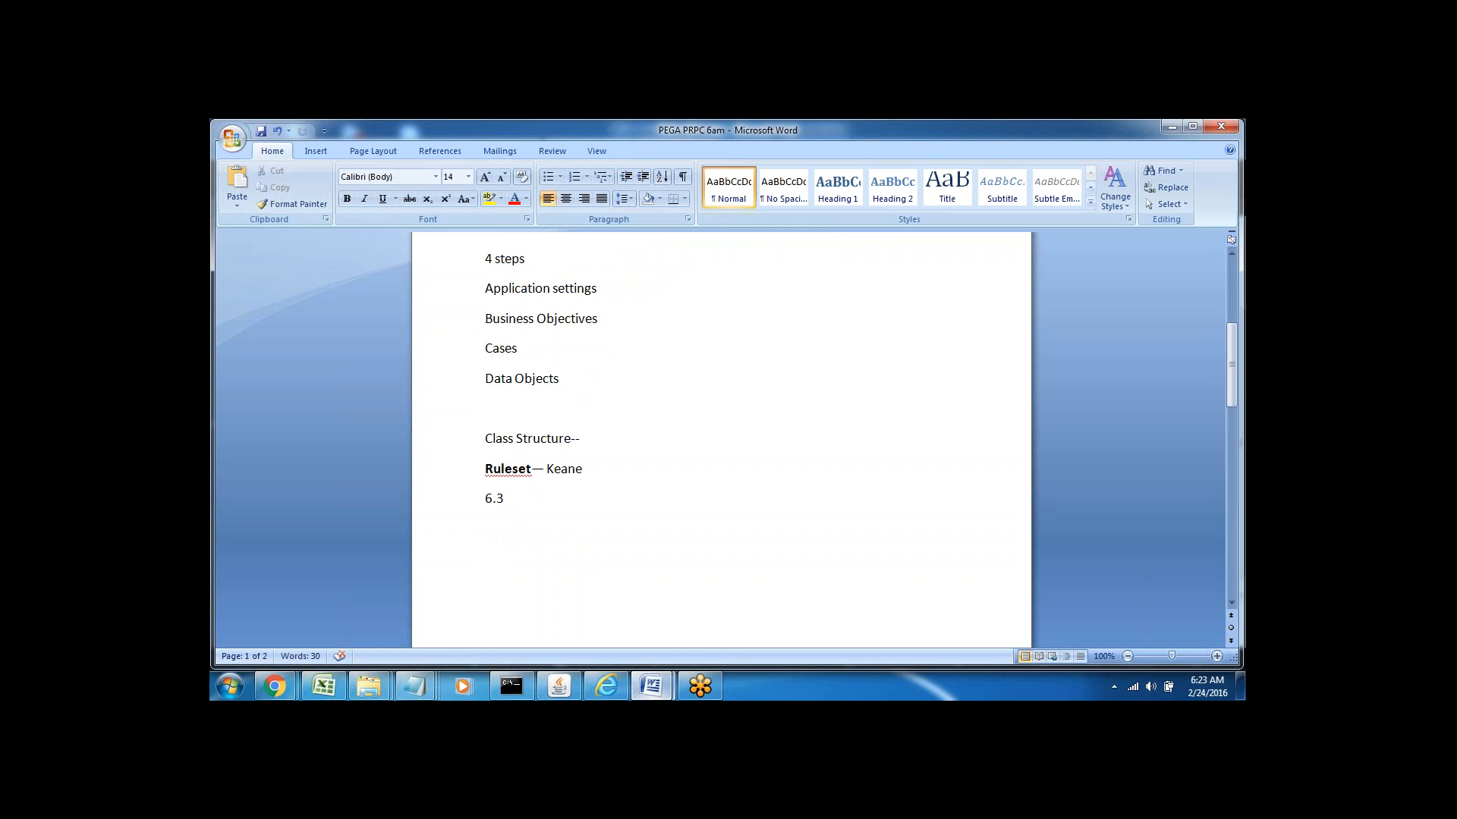
{"action": "key", "text": "ctrl+z"}
{"action": "key", "text": "Return"}
{"action": "type", "text": "7.1"}
{"action": "type", "text": "---"}
{"action": "key", "text": "Return"}
{"action": "key", "text": "Return"}
Type the administrator login e-mail address on its own line, correcting typos
{"action": "scroll", "coordinate": [493, 352], "scroll_direction": "down", "scroll_amount": 3}
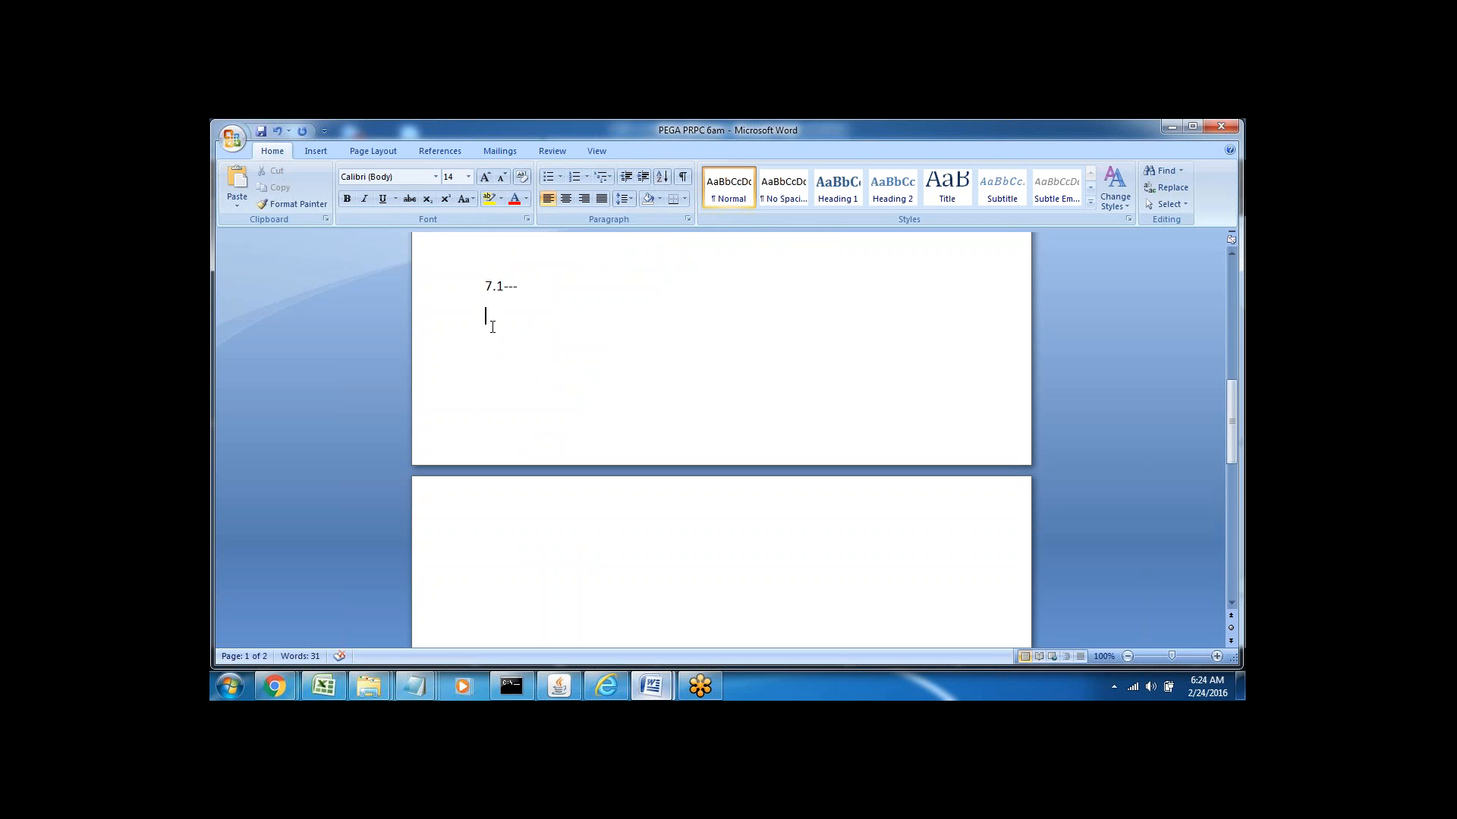
{"action": "left_click_drag", "start_coordinate": [576, 316], "coordinate": [637, 317]}
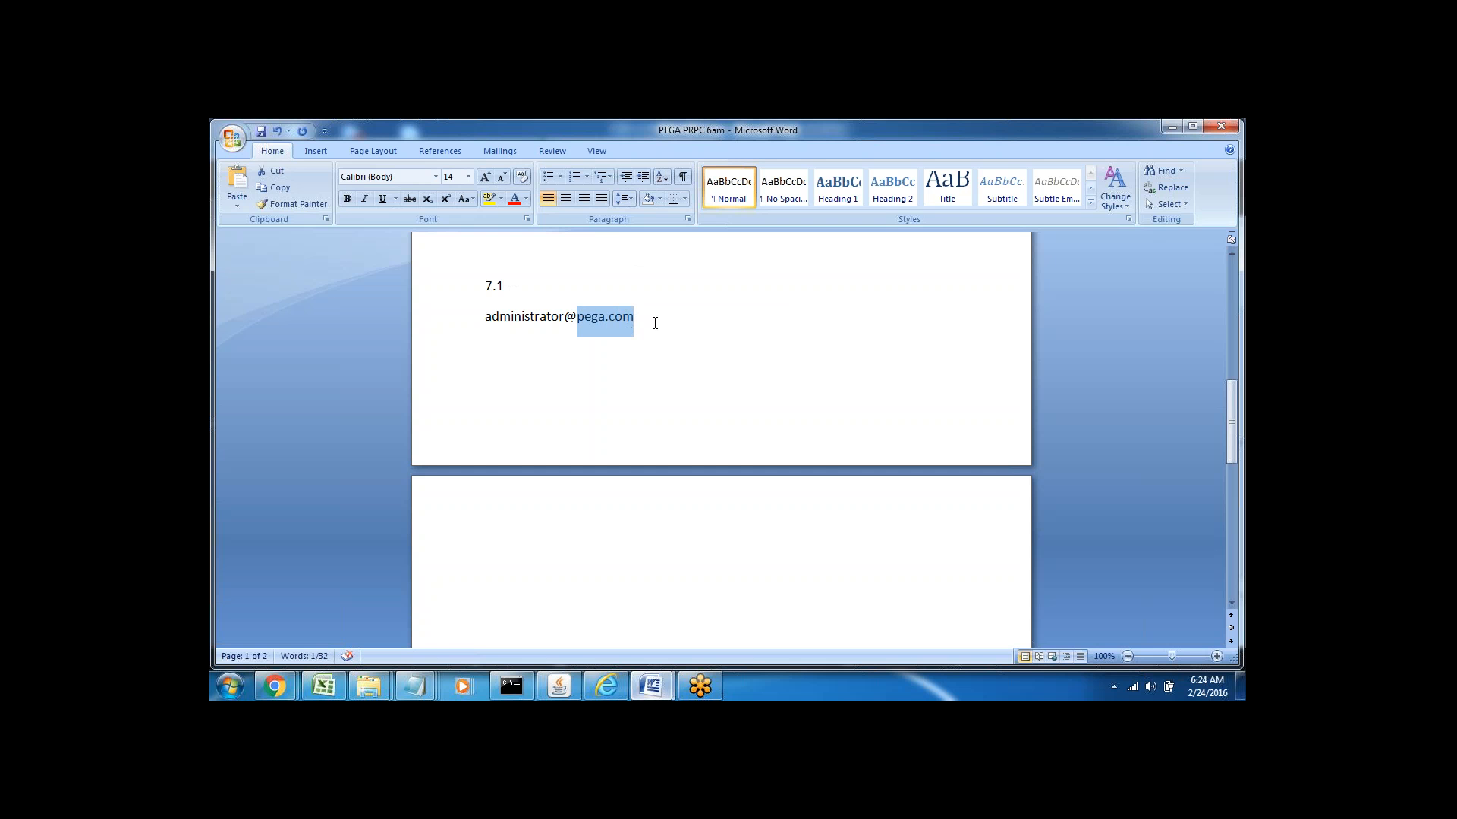
{"action": "left_click", "coordinate": [650, 322]}
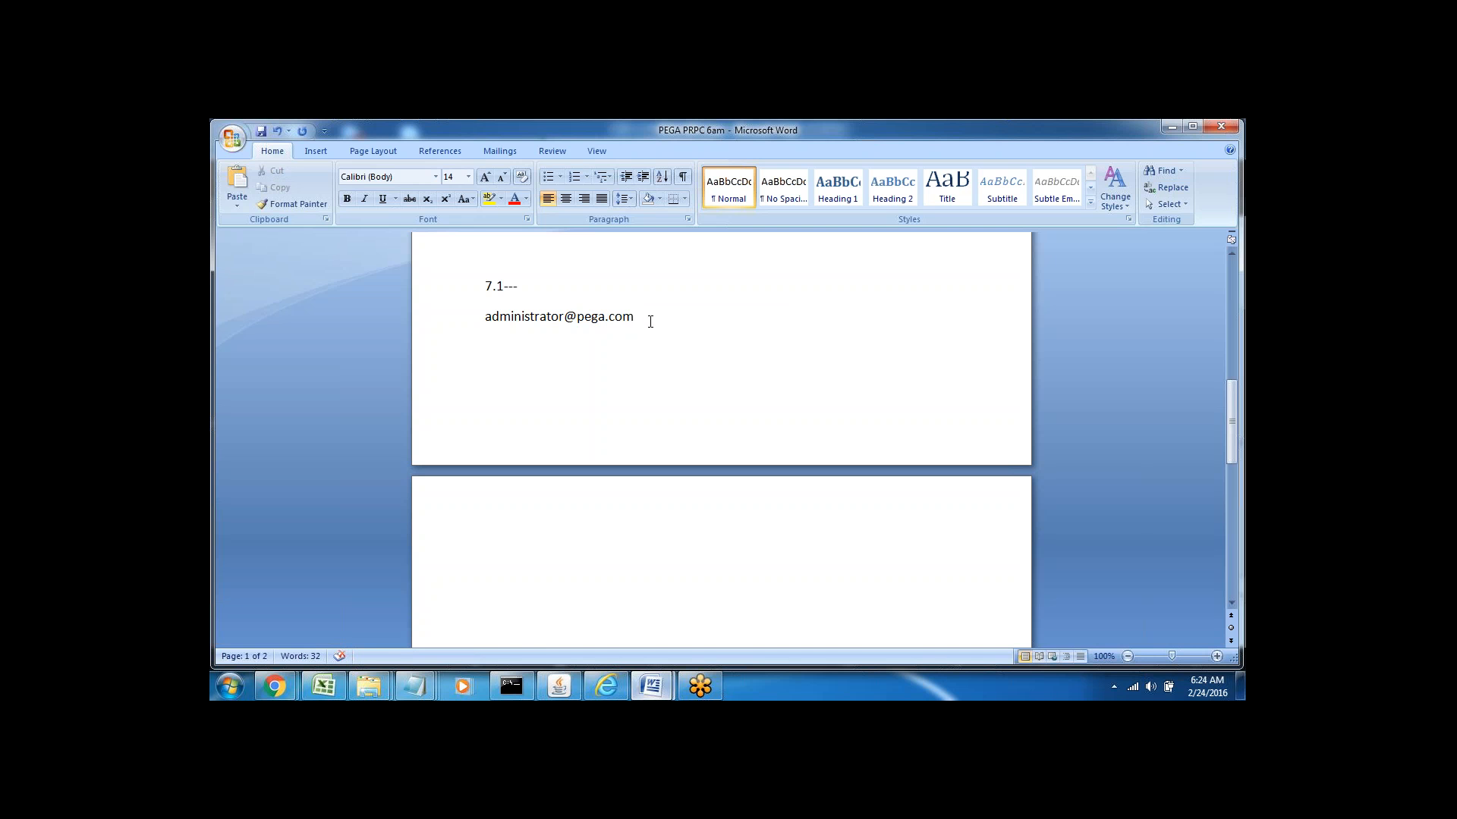
{"action": "key", "text": "Return"}
{"action": "key", "text": "Return"}
{"action": "type", "text": "pega"}
{"action": "key", "text": "BackSpace"}
{"action": "key", "text": "BackSpace"}
{"action": "key", "text": "BackSpace"}
{"action": "key", "text": "BackSpace"}
Type myapp at the top of page 2, briefly checking the Pega form before returning
{"action": "left_click", "coordinate": [493, 516]}
{"action": "type", "text": "myapp"}
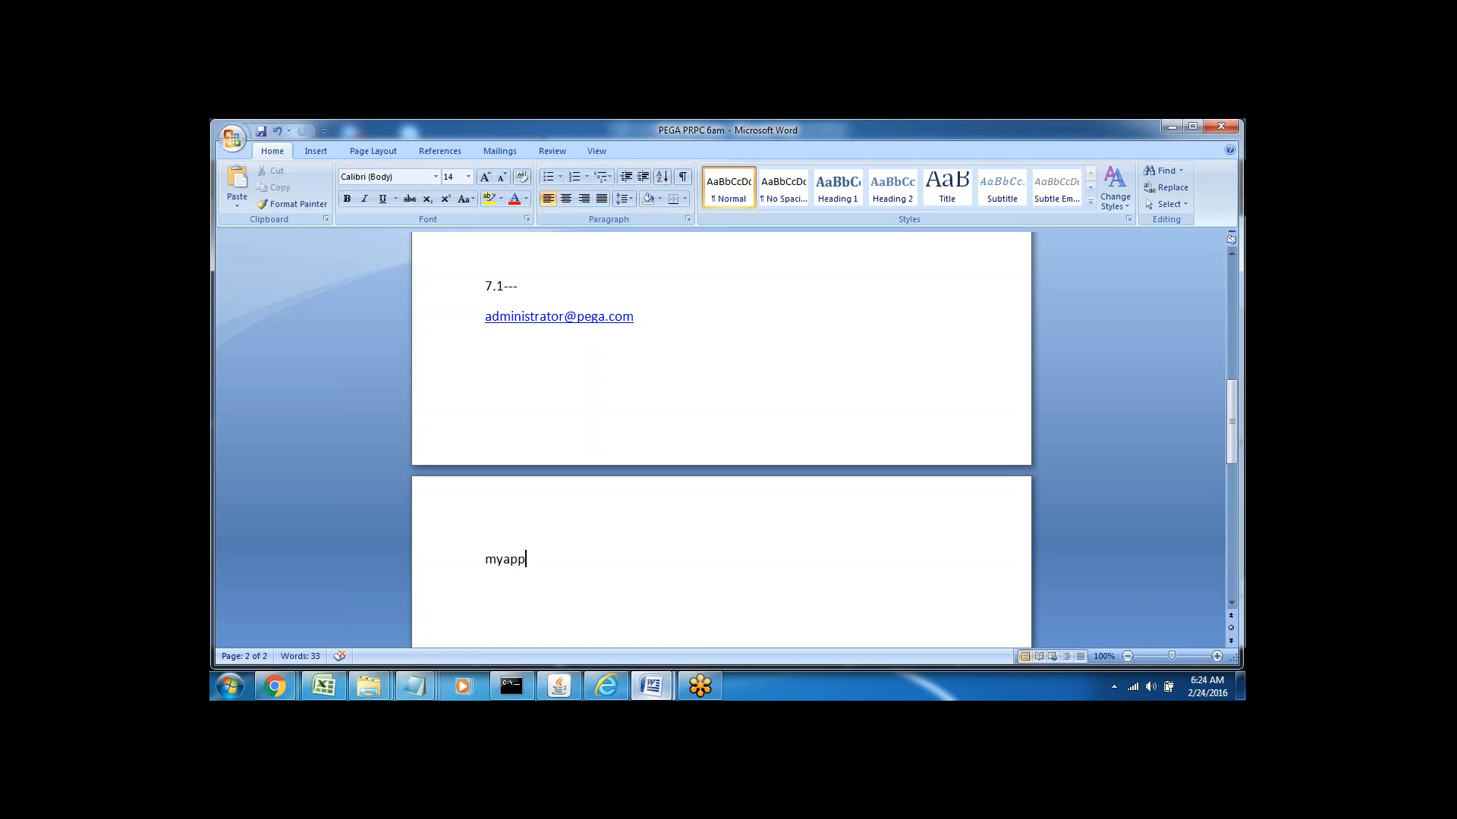
{"action": "double_click", "coordinate": [516, 561]}
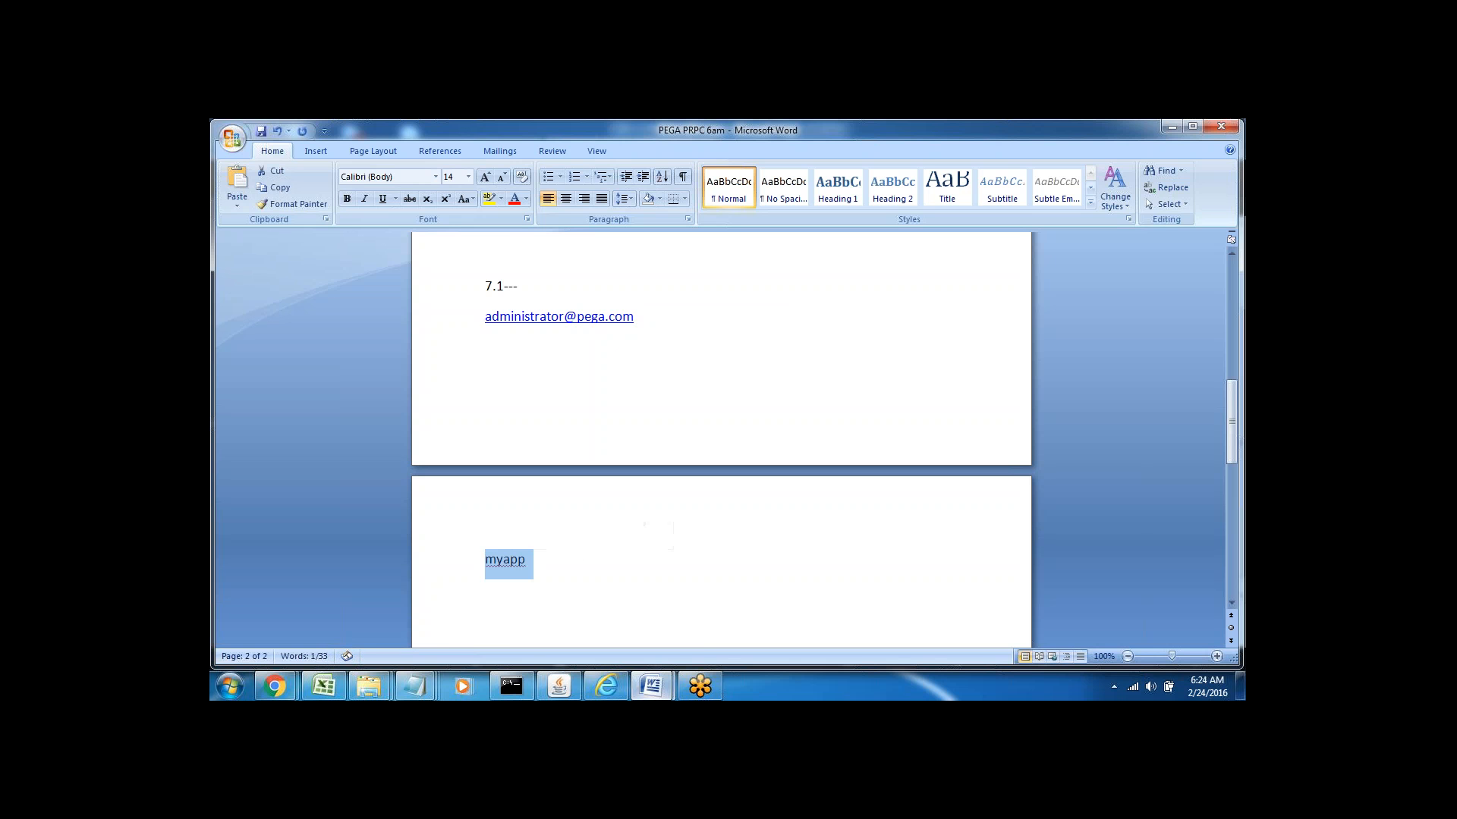
{"action": "left_click", "coordinate": [606, 686]}
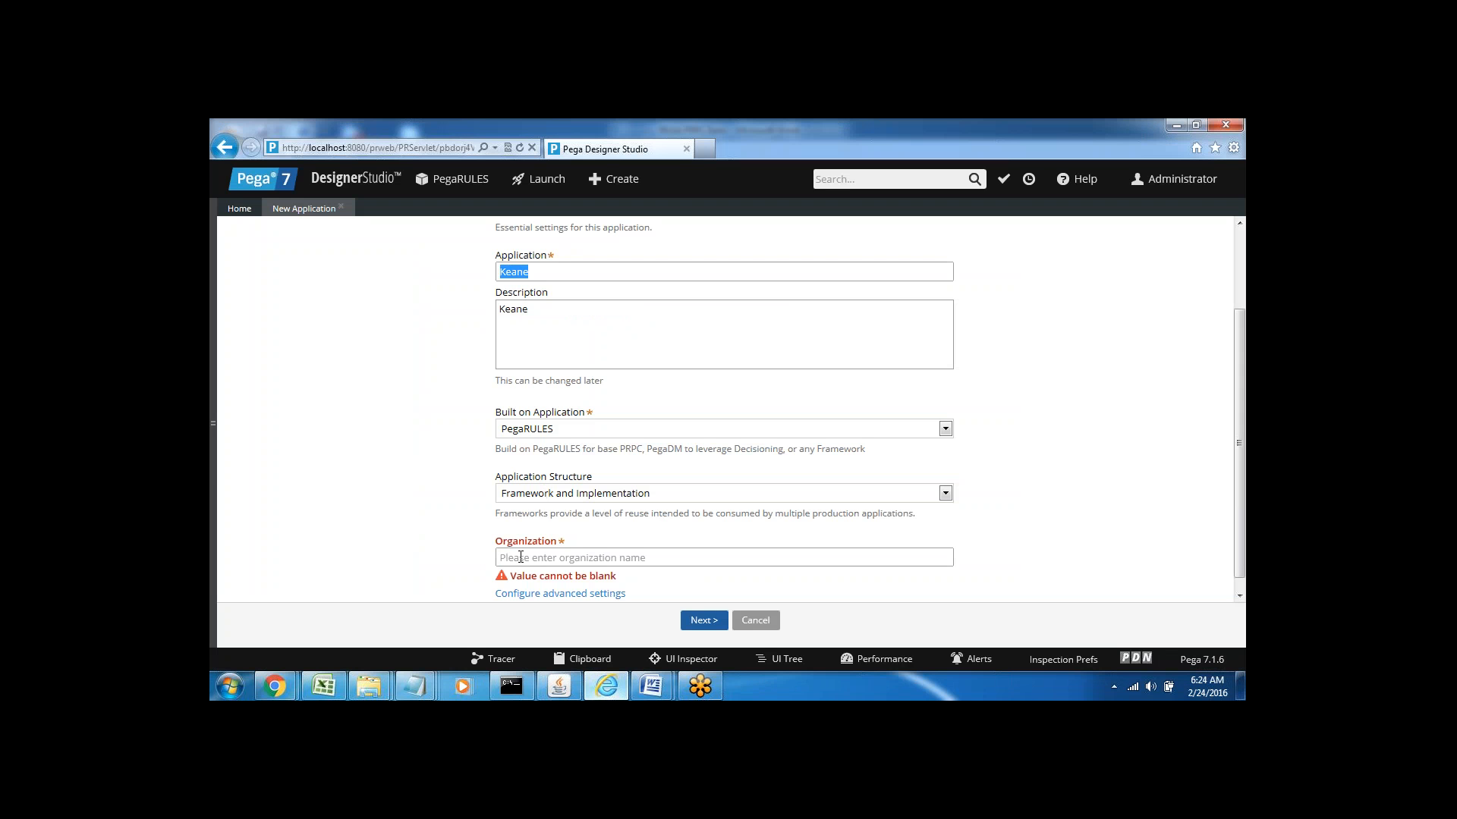
{"action": "left_click", "coordinate": [521, 556]}
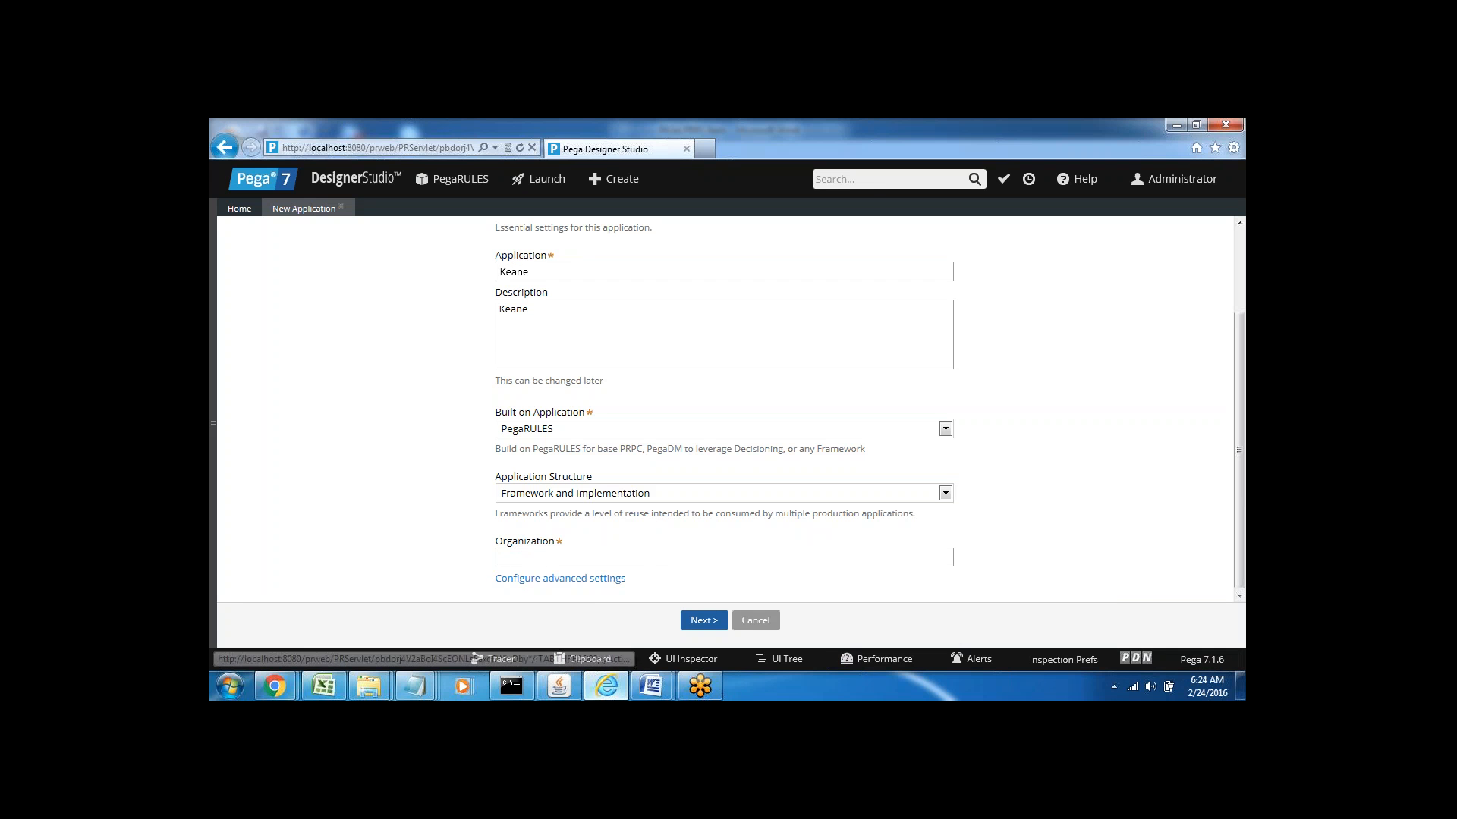
{"action": "left_click", "coordinate": [643, 690]}
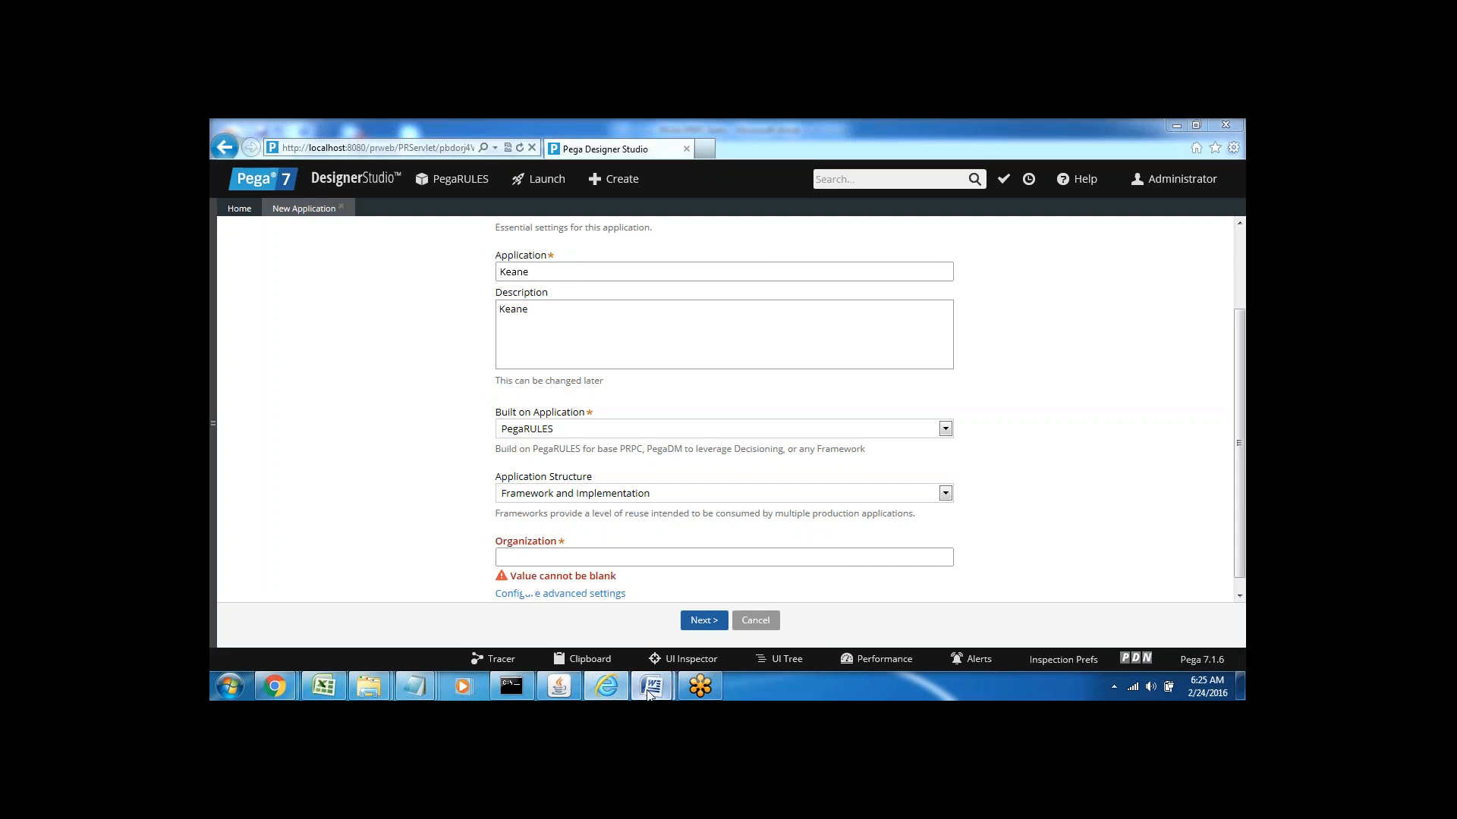
{"action": "left_click", "coordinate": [585, 607]}
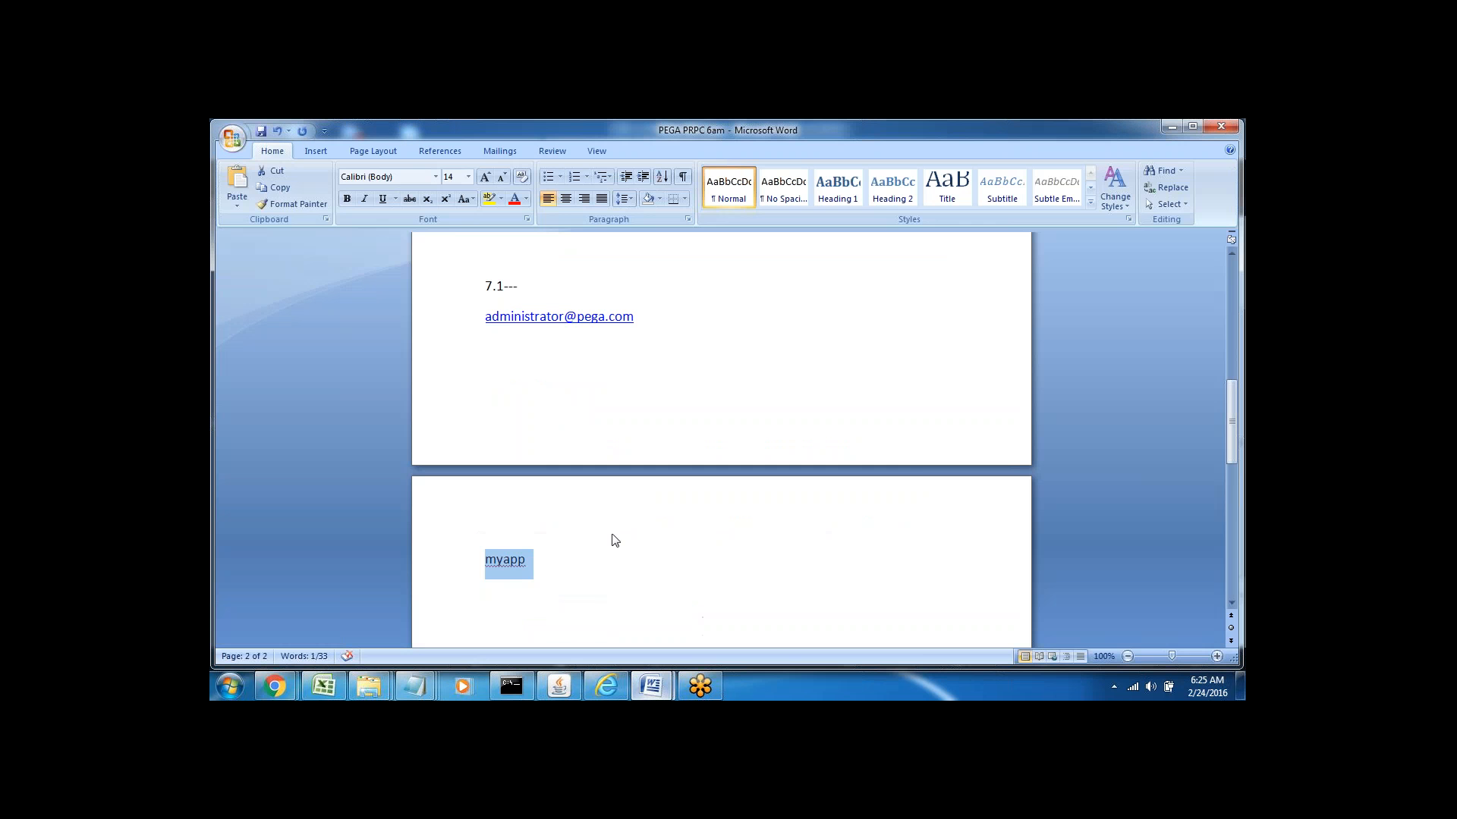
{"action": "left_click", "coordinate": [554, 568]}
Type the admin, manager and user operator IDs for myapp on separate lines
{"action": "key", "text": "Return"}
{"action": "key", "text": "Return"}
{"action": "key", "text": "Return"}
{"action": "key", "text": "Return"}
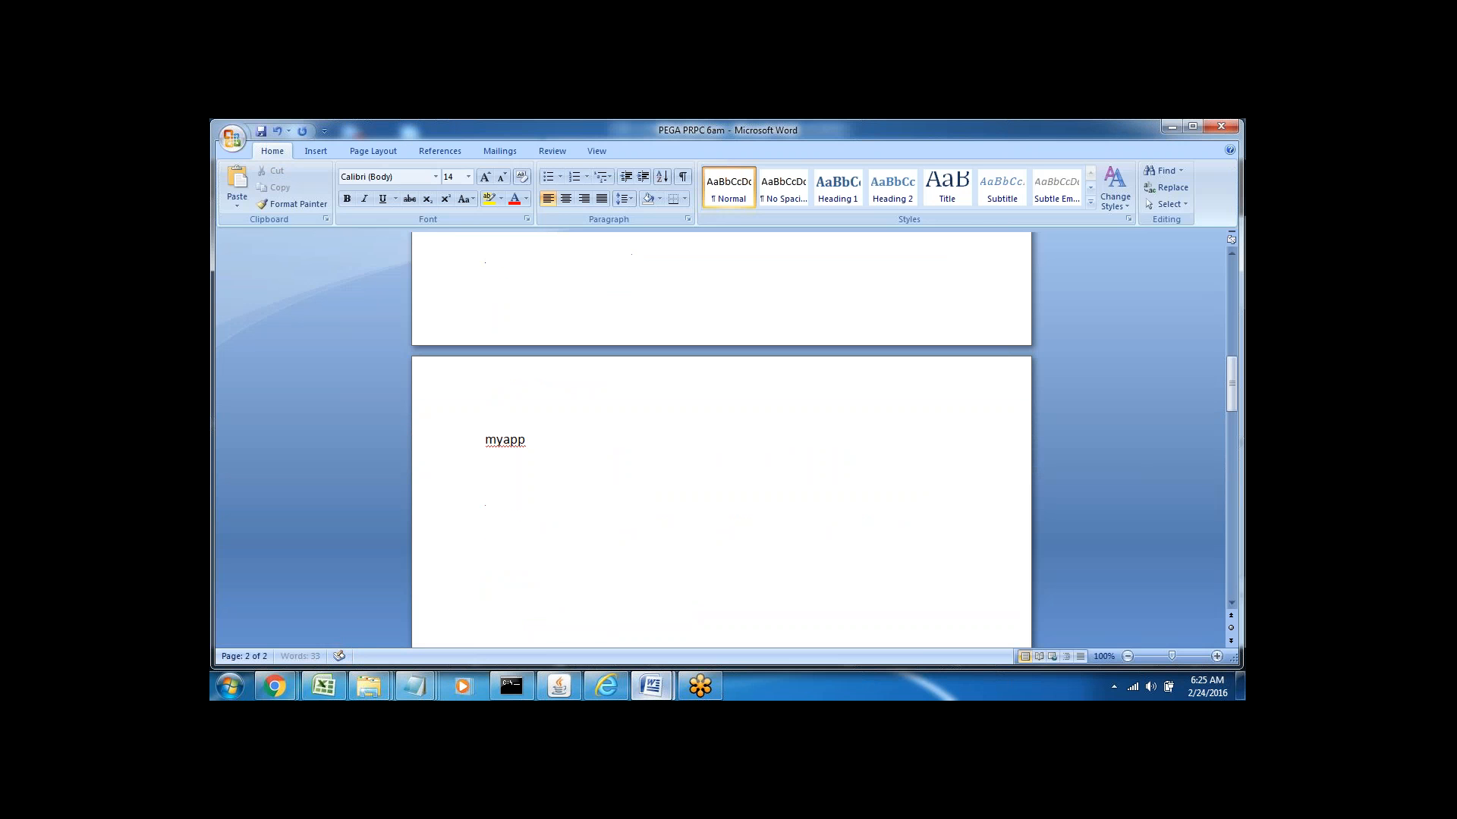
{"action": "left_click", "coordinate": [495, 485]}
{"action": "key", "text": "Return"}
{"action": "type", "text": "admin@myapp"}
{"action": "key", "text": "Return"}
{"action": "type", "text": "manager@m"}
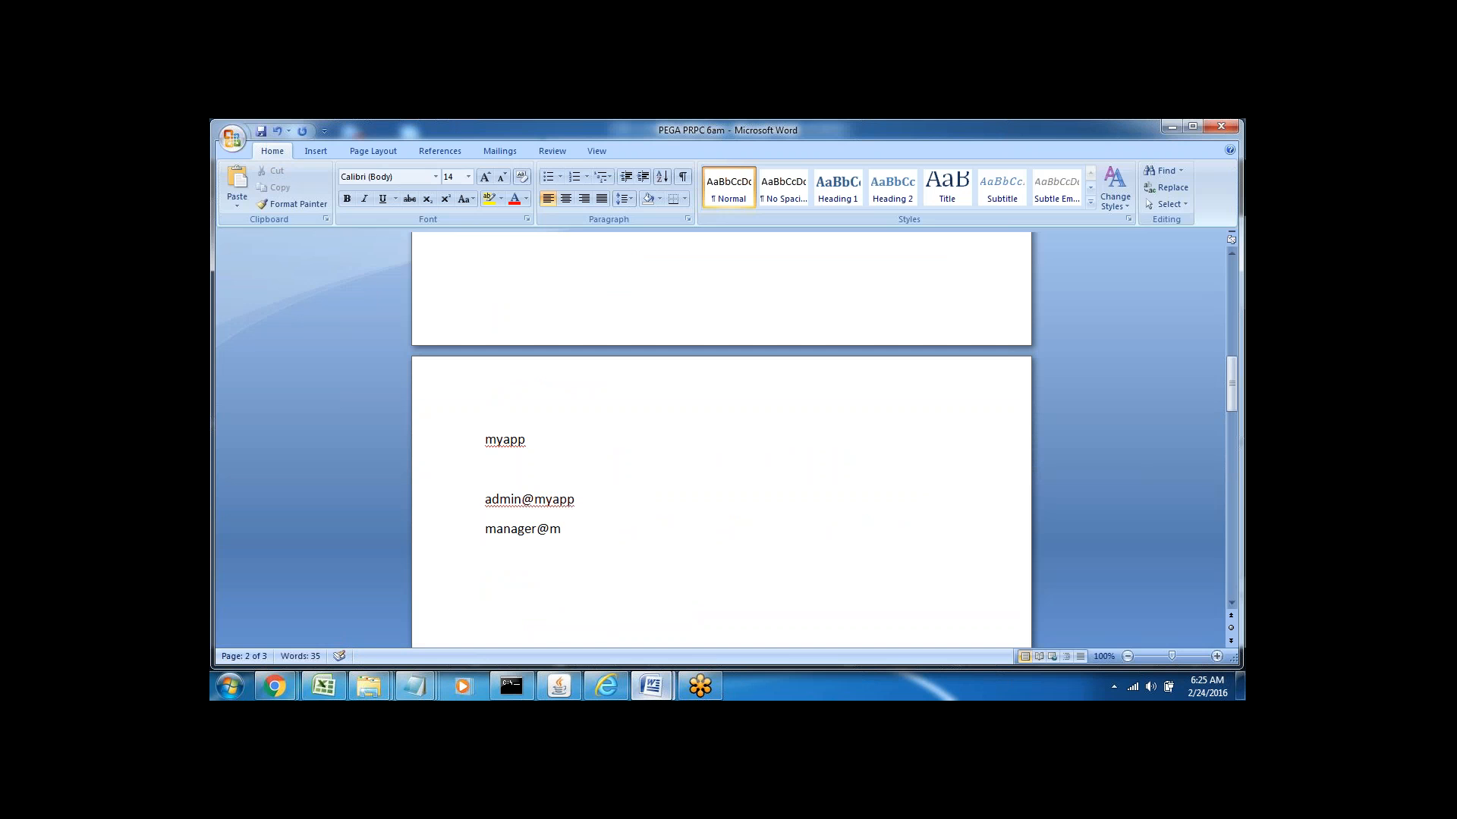
{"action": "type", "text": "yapp"}
{"action": "key", "text": "Return"}
{"action": "type", "text": "user@myapp"}
Review the three operator ID lines and the myapp heading by selecting them
{"action": "left_click_drag", "start_coordinate": [484, 499], "coordinate": [571, 565]}
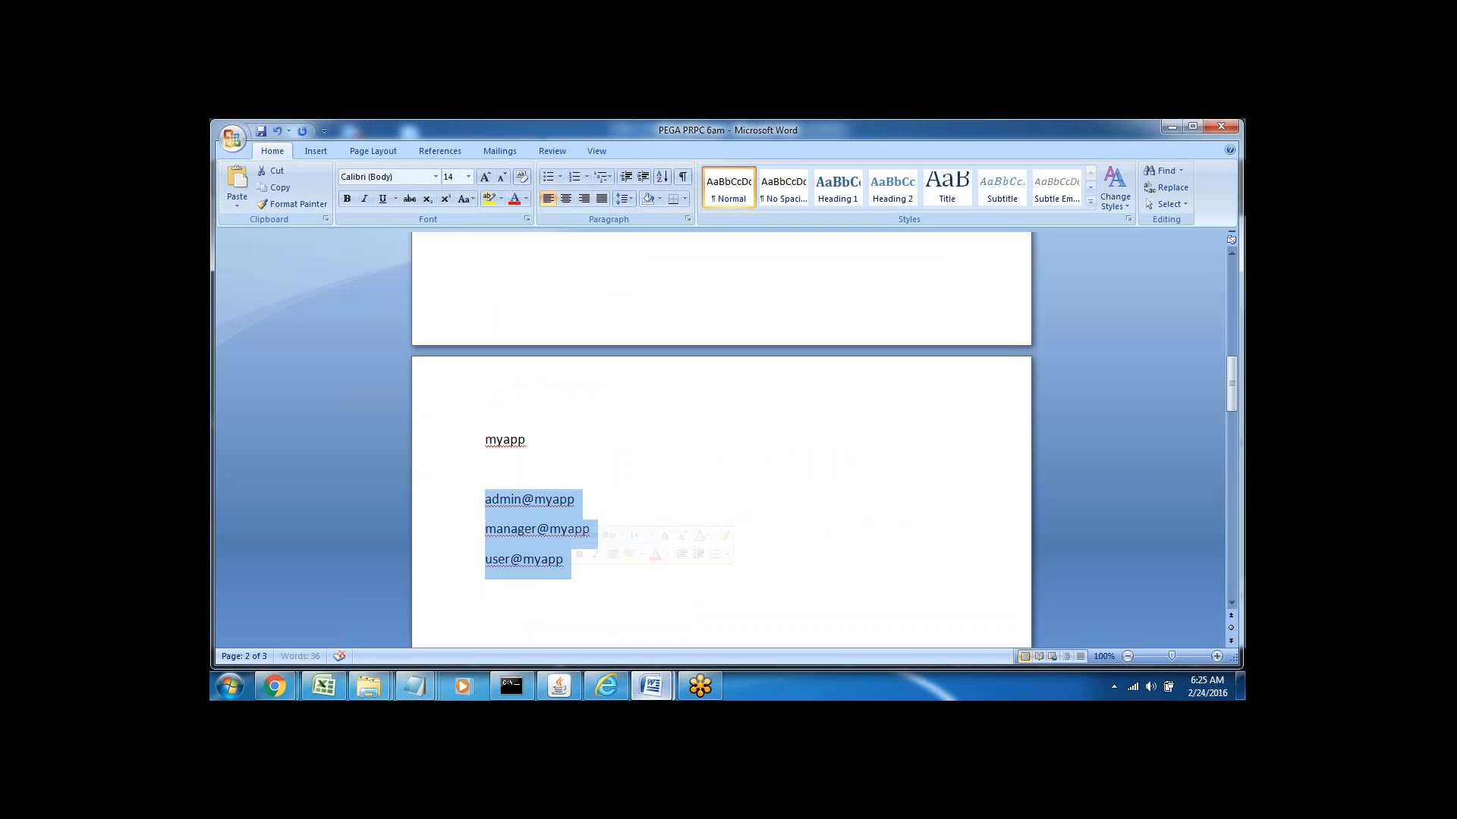
{"action": "left_click", "coordinate": [543, 581]}
{"action": "double_click", "coordinate": [501, 440]}
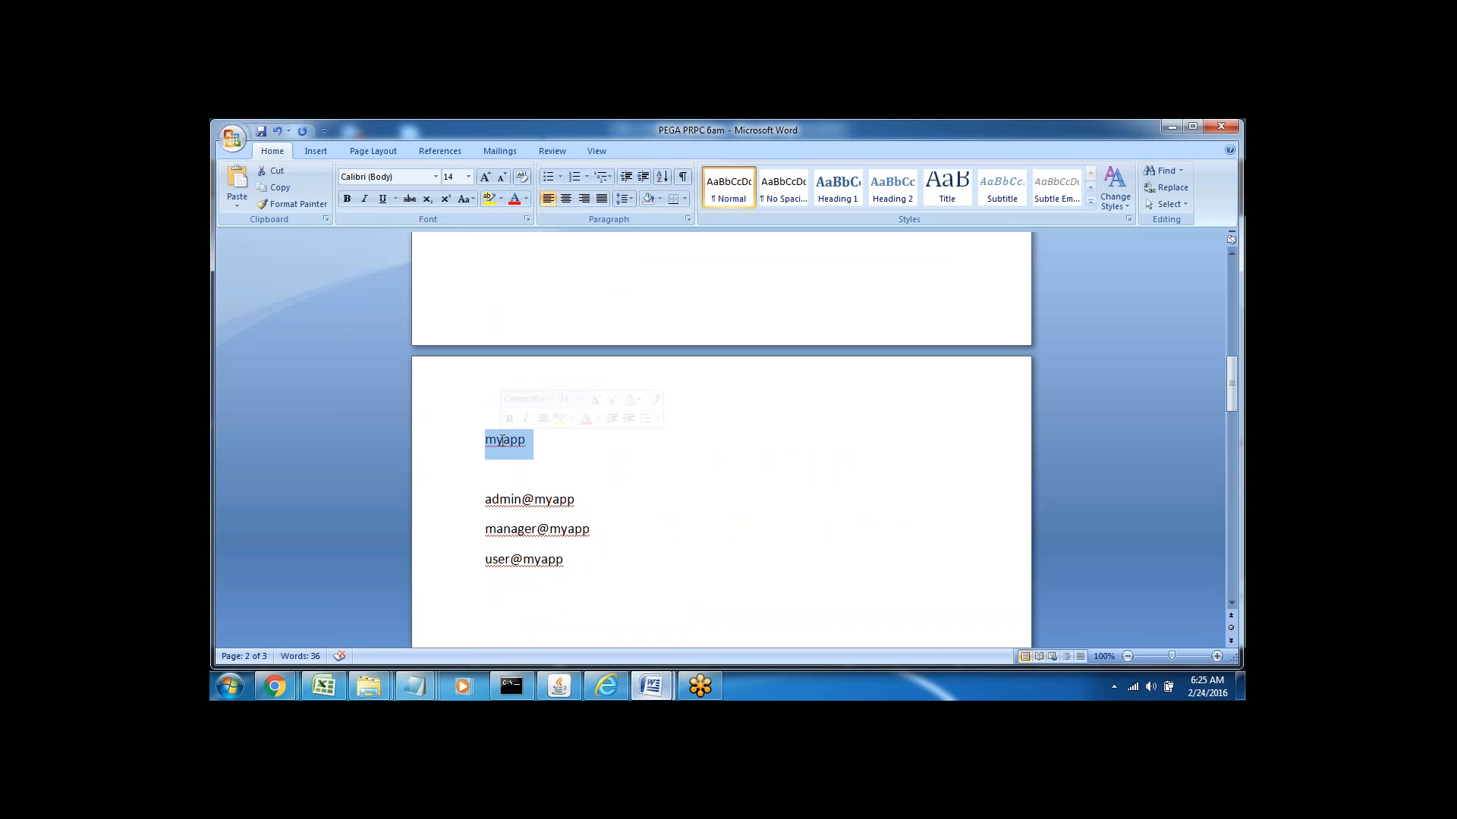
{"action": "left_click", "coordinate": [522, 460]}
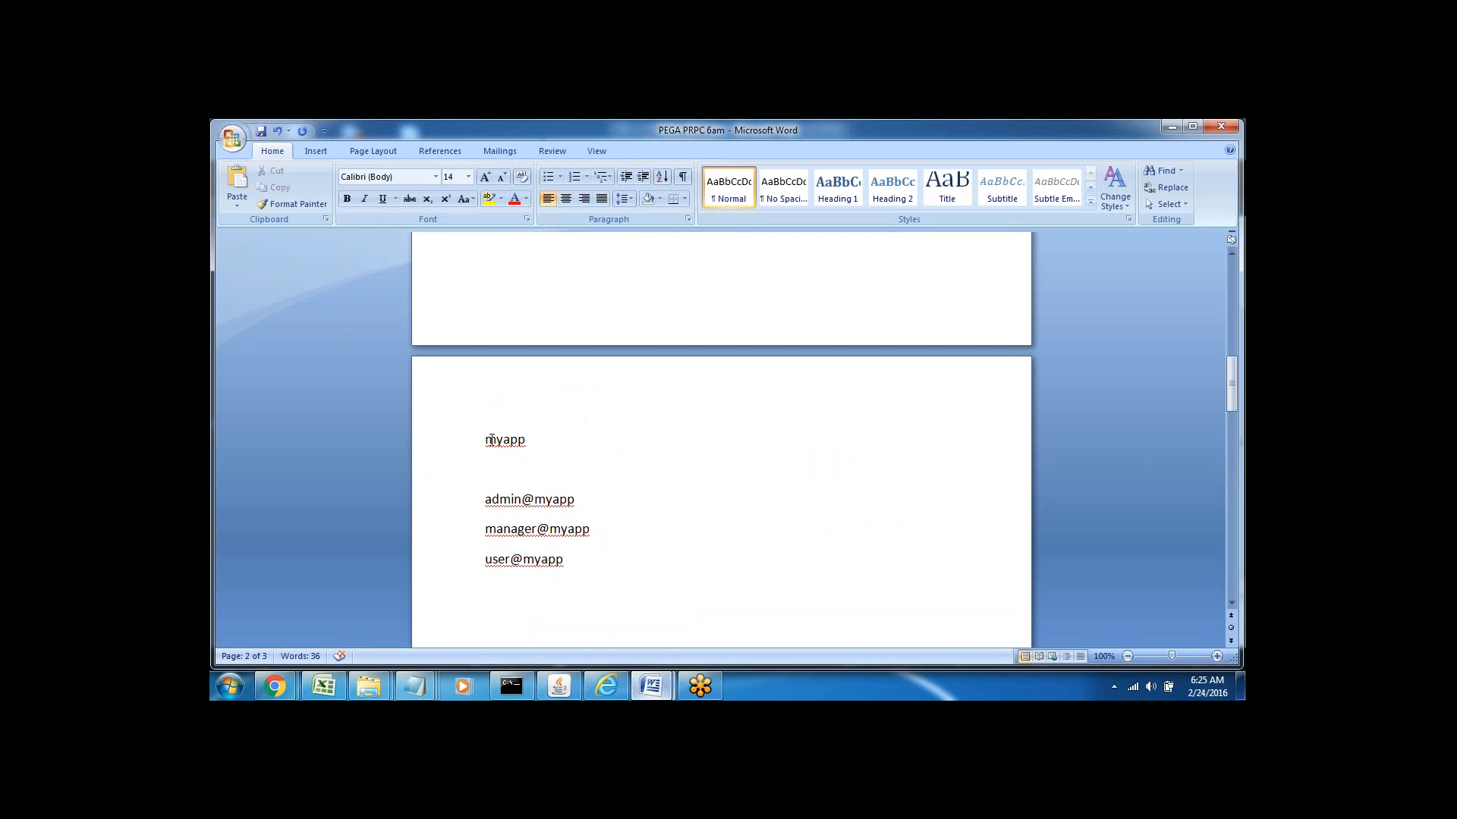
{"action": "double_click", "coordinate": [491, 439]}
{"action": "left_click", "coordinate": [487, 464]}
{"action": "left_click_drag", "start_coordinate": [542, 488], "coordinate": [586, 505]}
Enter Myapp as the Organization on the Pega New Application form
{"action": "mouse_move", "coordinate": [606, 686]}
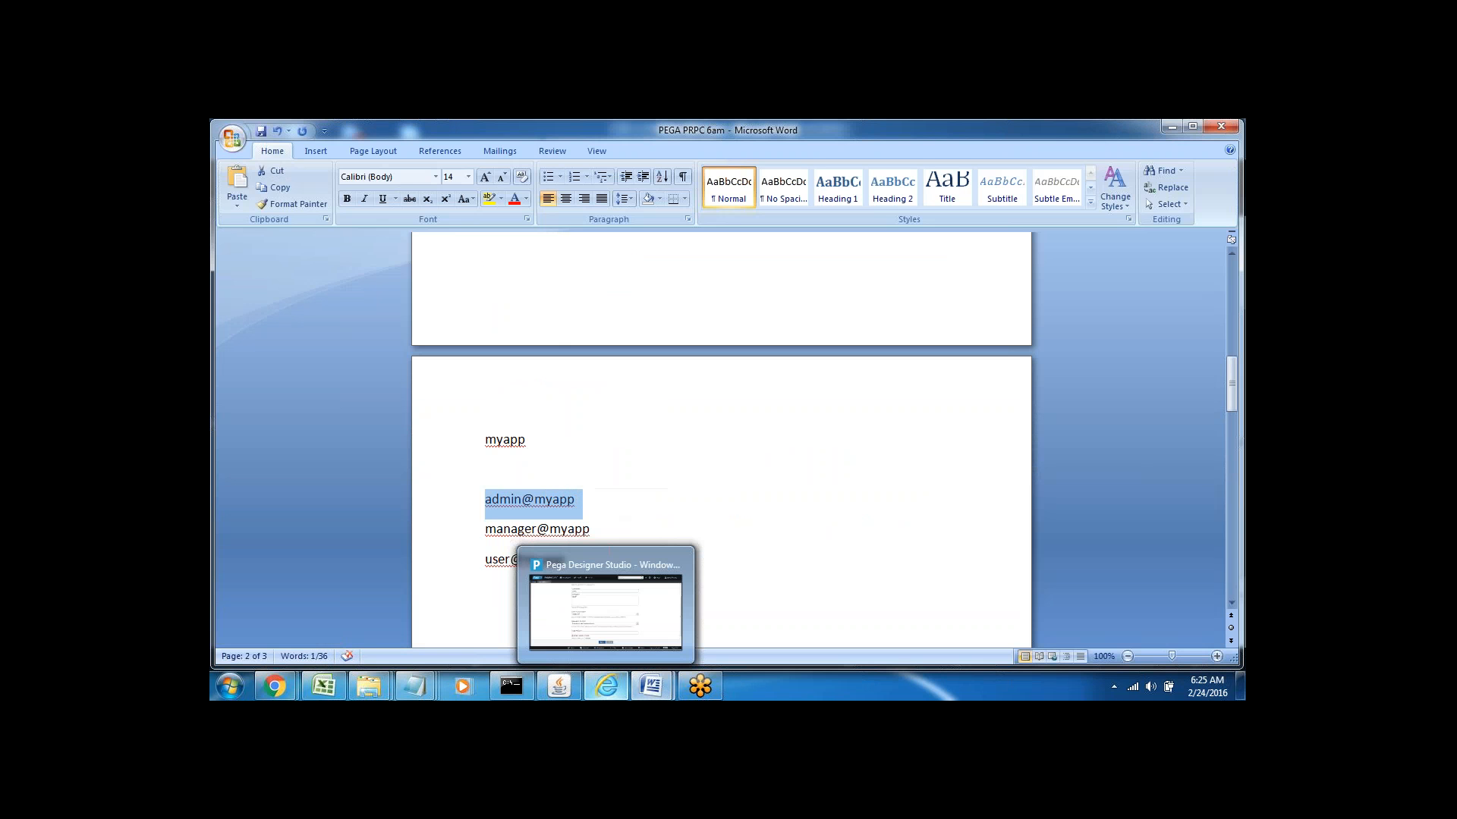
{"action": "left_click", "coordinate": [541, 622]}
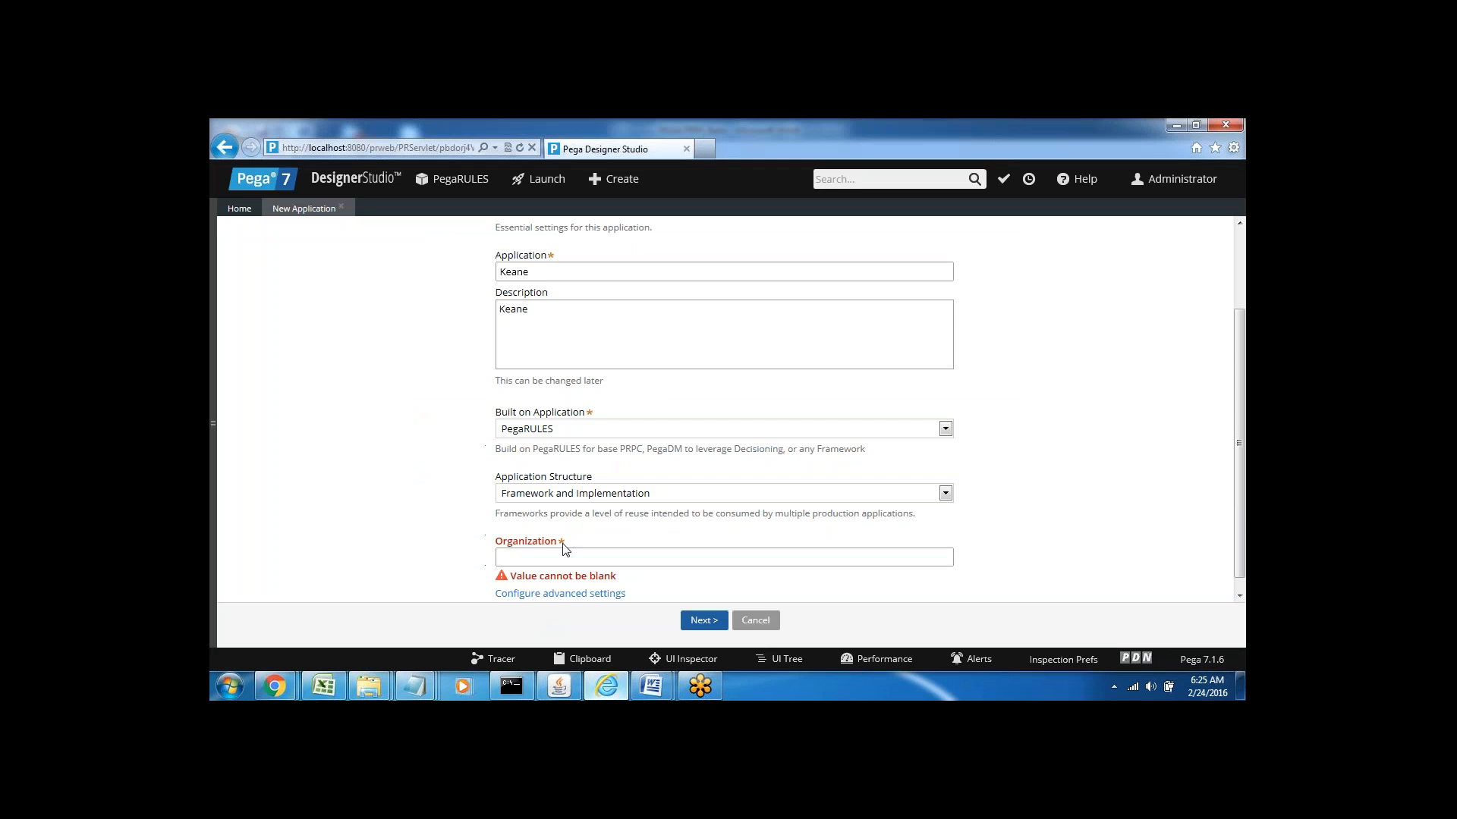
{"action": "type", "text": "Mya"}
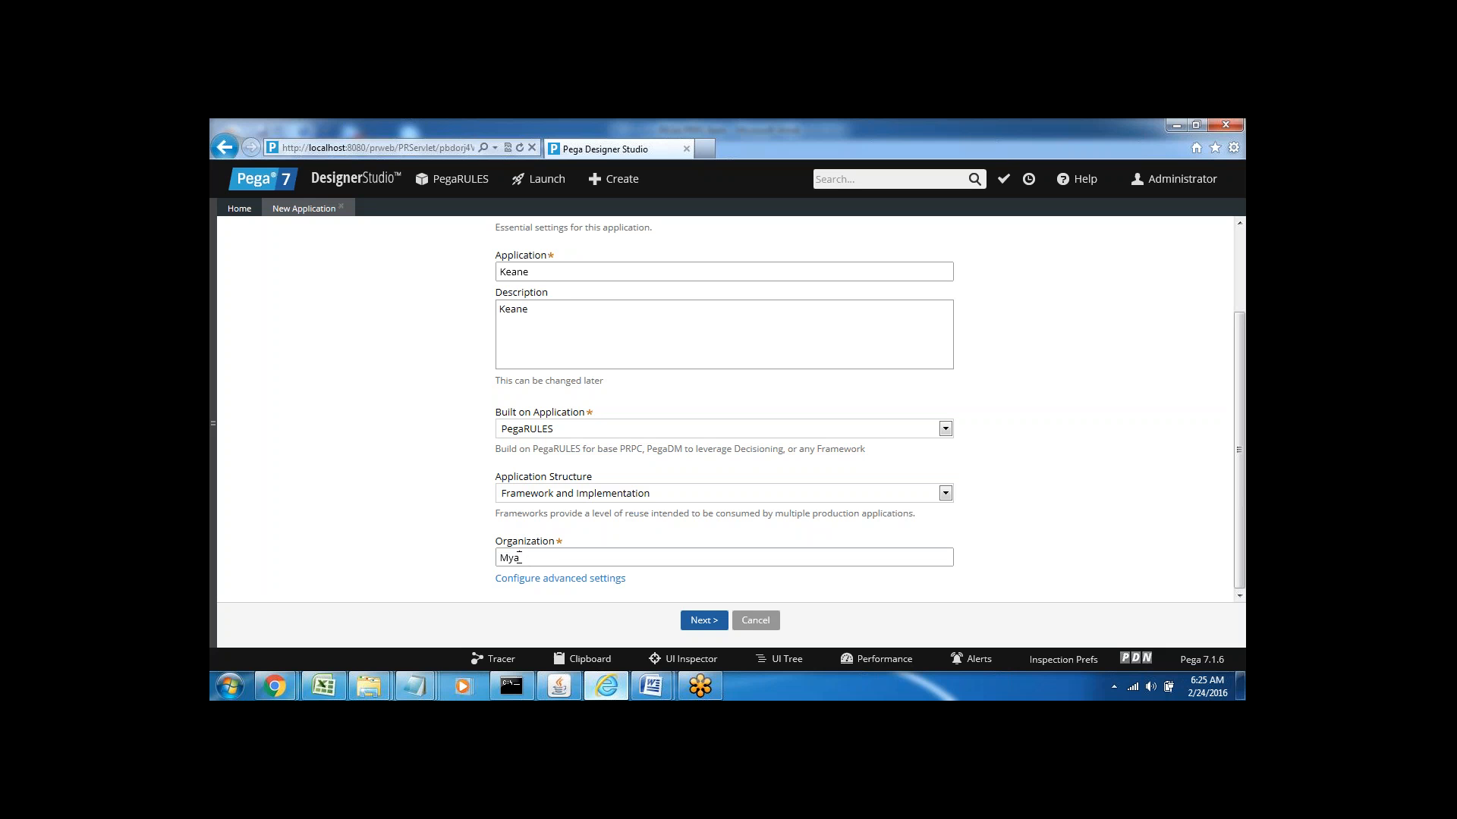
{"action": "type", "text": "pp"}
Bring the DCO - Application Express in 7.1 document forward in Word
{"action": "left_click_drag", "start_coordinate": [689, 578], "coordinate": [643, 677]}
{"action": "mouse_move", "coordinate": [644, 685]}
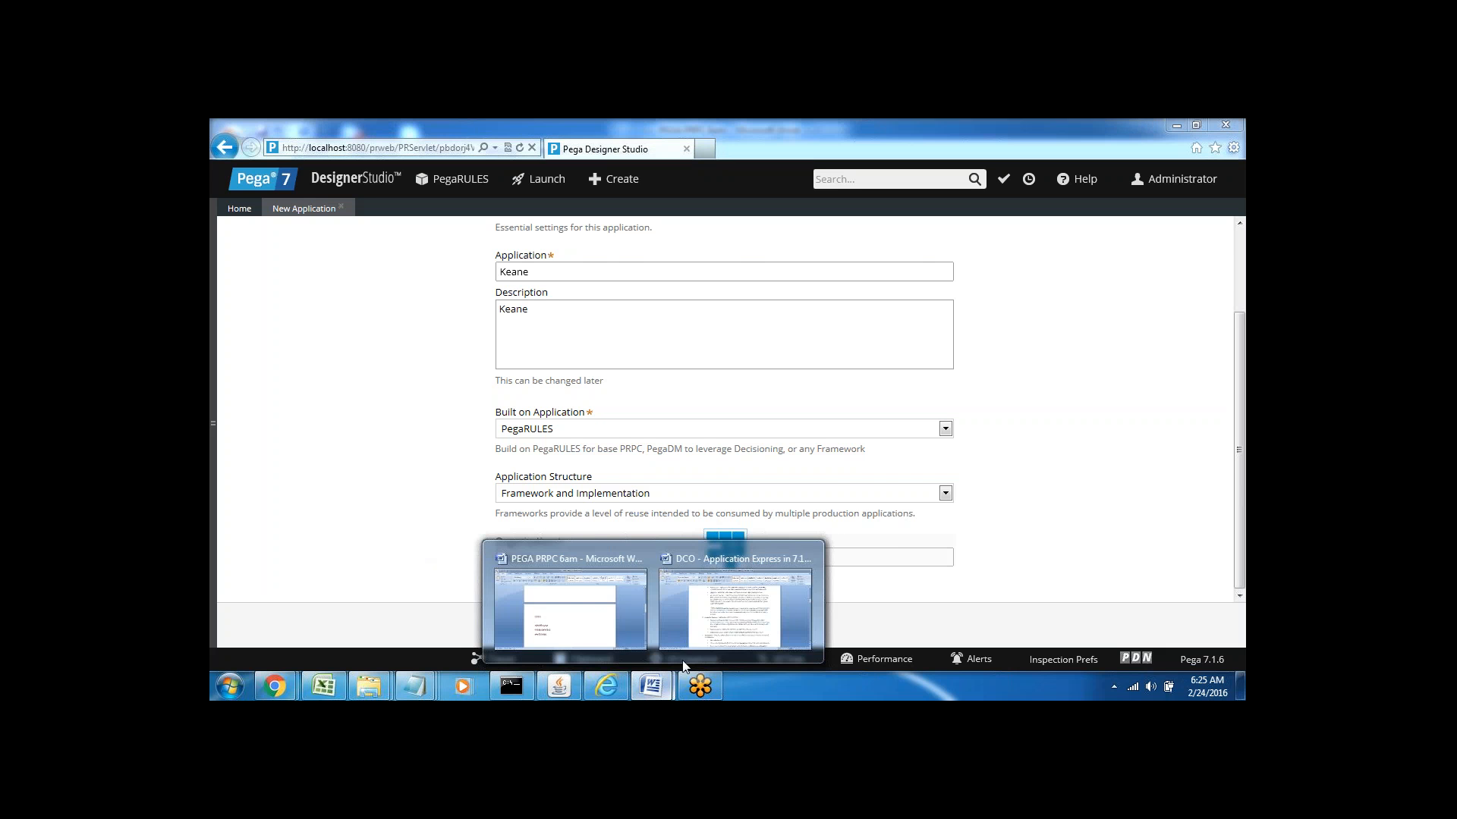
{"action": "left_click", "coordinate": [740, 599]}
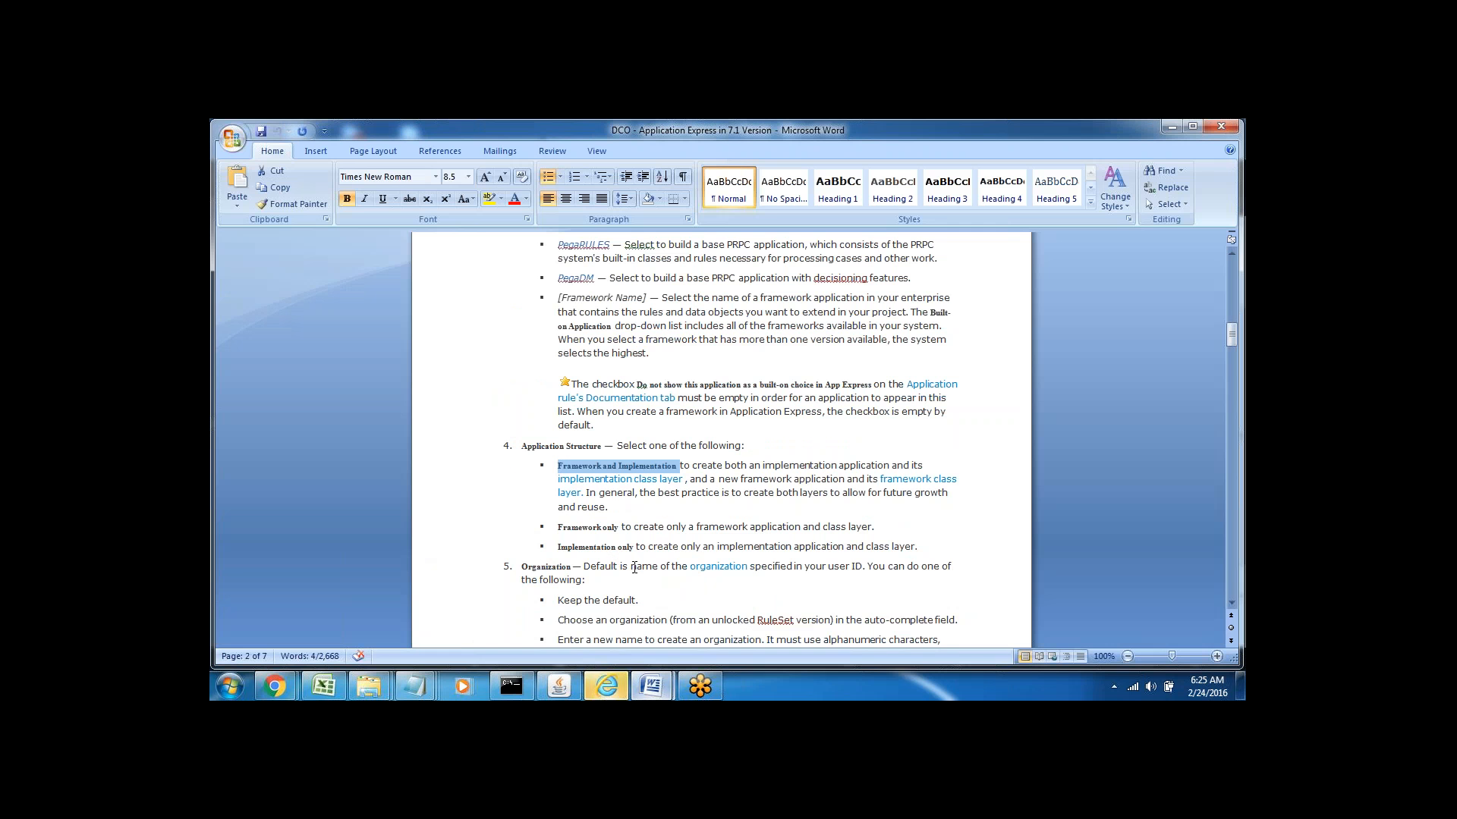
Read down through the Organization section of the DCO reference notes
{"action": "left_click", "coordinate": [675, 575]}
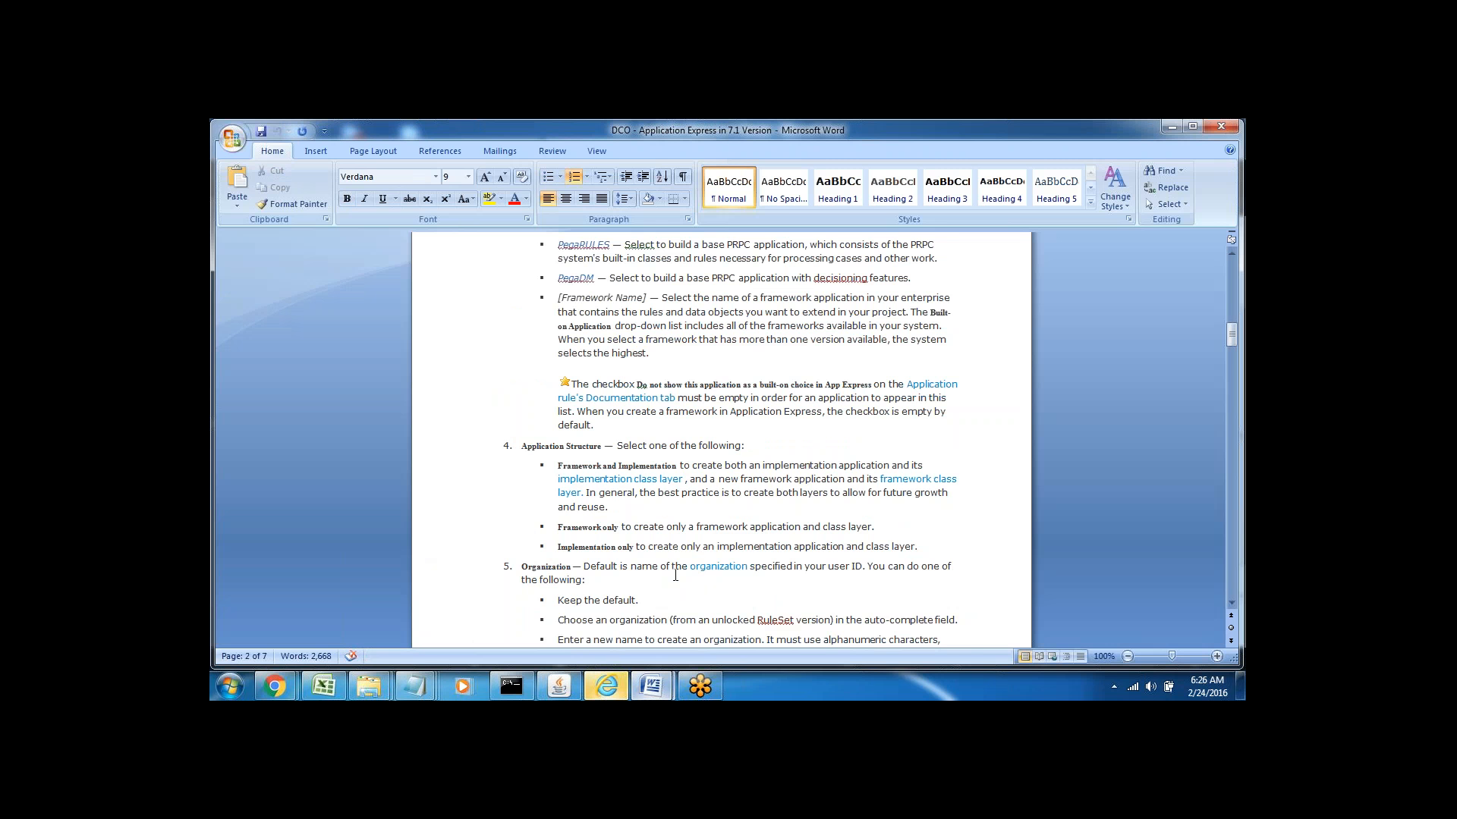
{"action": "key", "text": "Right"}
{"action": "key", "text": "Right"}
{"action": "key", "text": "Right"}
{"action": "key", "text": "Down"}
{"action": "key", "text": "Down"}
{"action": "key", "text": "Down"}
{"action": "key", "text": "Down"}
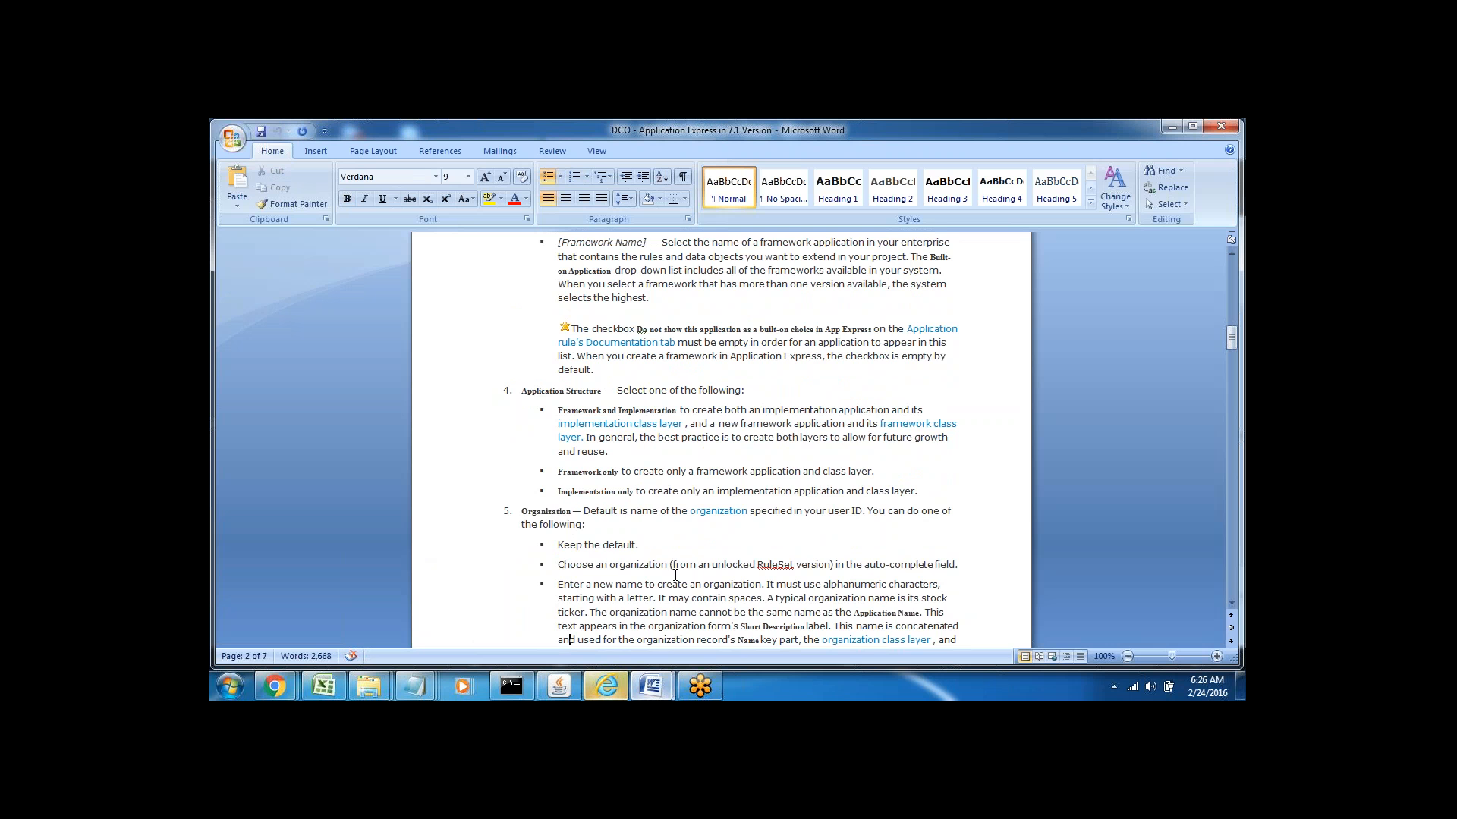
{"action": "key", "text": "Down"}
{"action": "key", "text": "Down"}
{"action": "key", "text": "Down"}
{"action": "key", "text": "Down"}
{"action": "key", "text": "Down"}
{"action": "key", "text": "Down"}
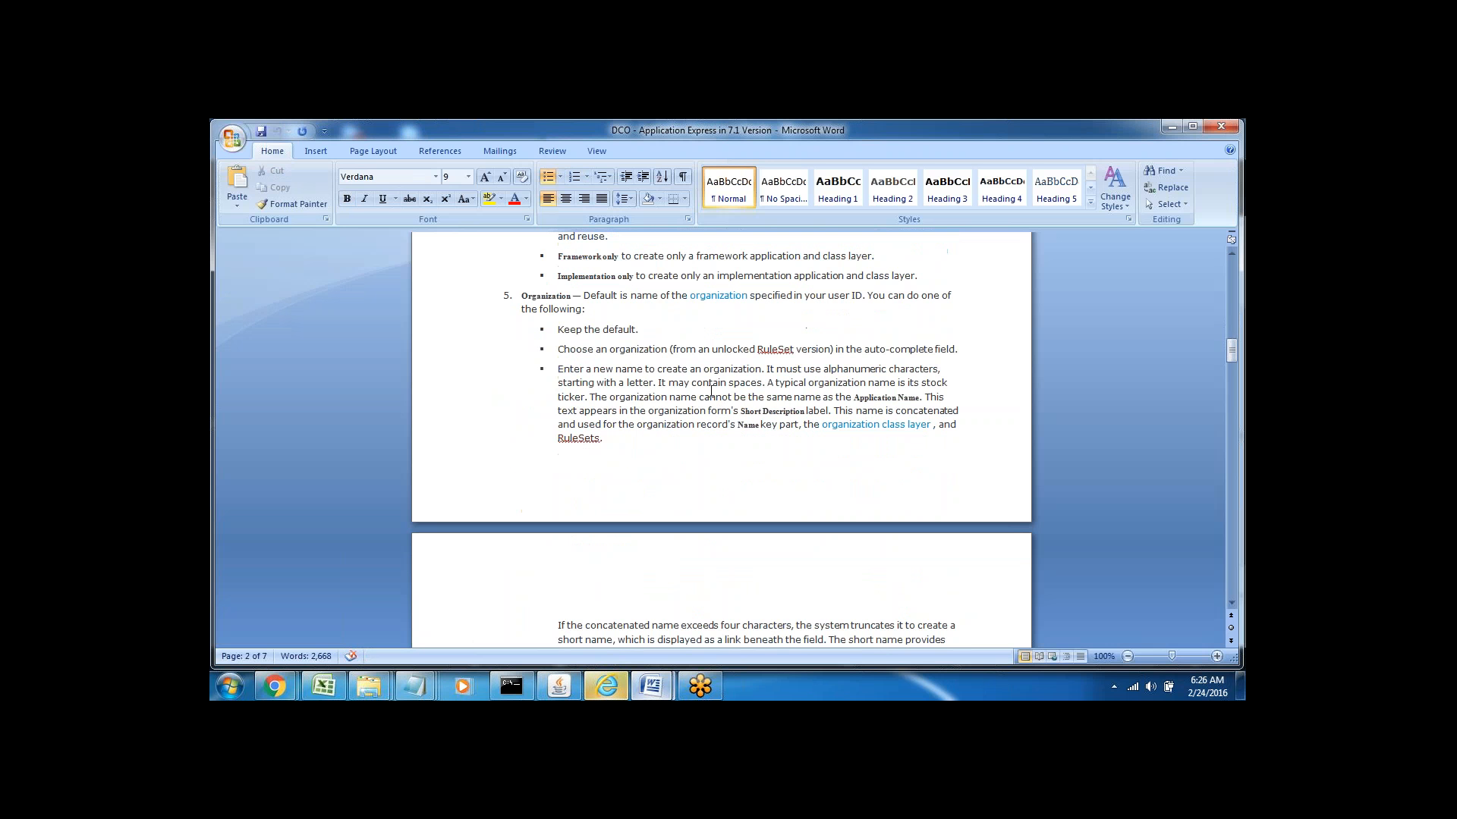
{"action": "key", "text": "Down"}
{"action": "key", "text": "Down"}
{"action": "key", "text": "Down"}
{"action": "key", "text": "Down"}
{"action": "key", "text": "Down"}
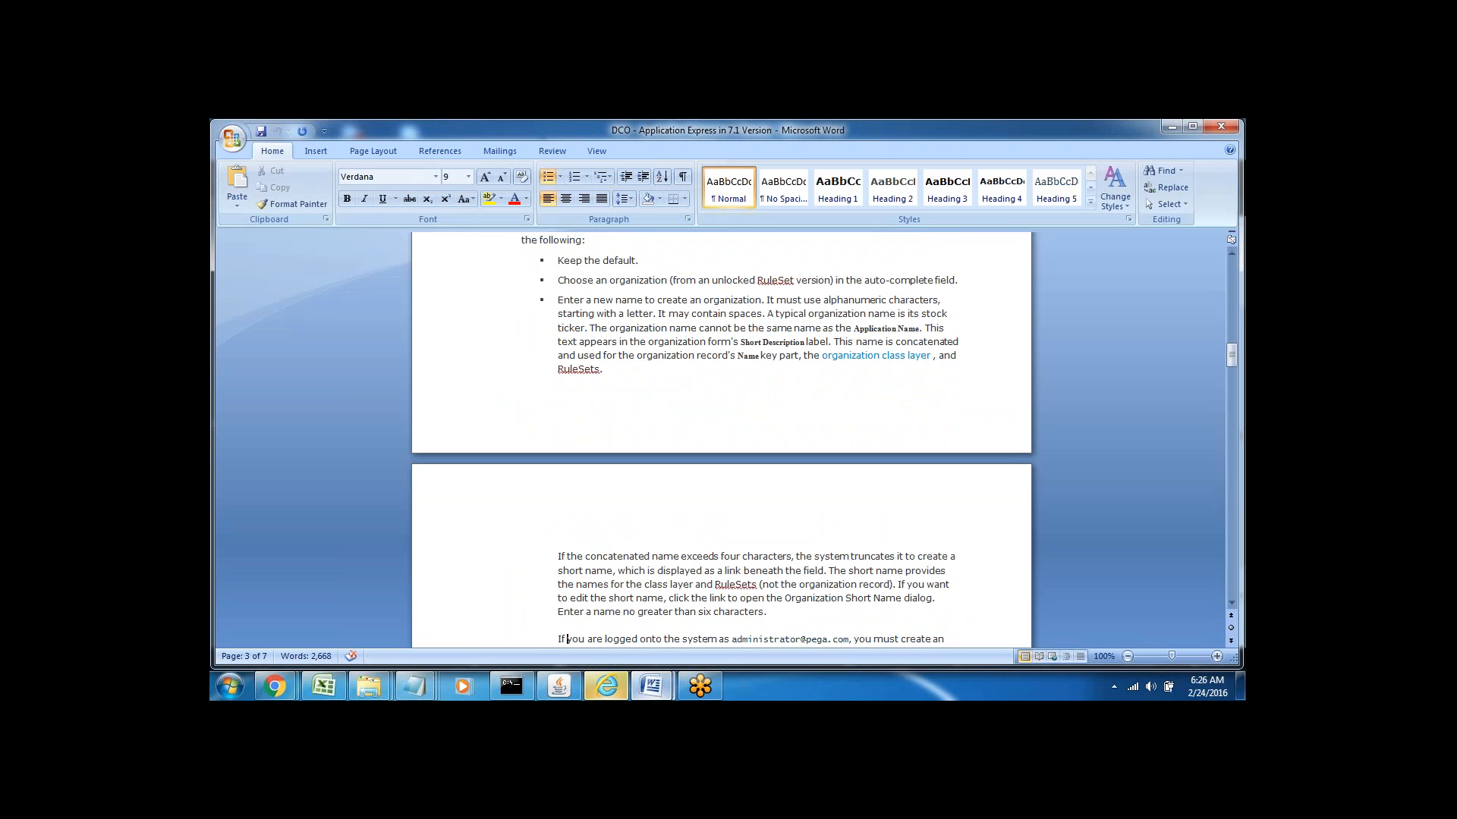
{"action": "key", "text": "Down"}
{"action": "key", "text": "Down"}
{"action": "key", "text": "Down"}
{"action": "key", "text": "Down"}
{"action": "key", "text": "Down"}
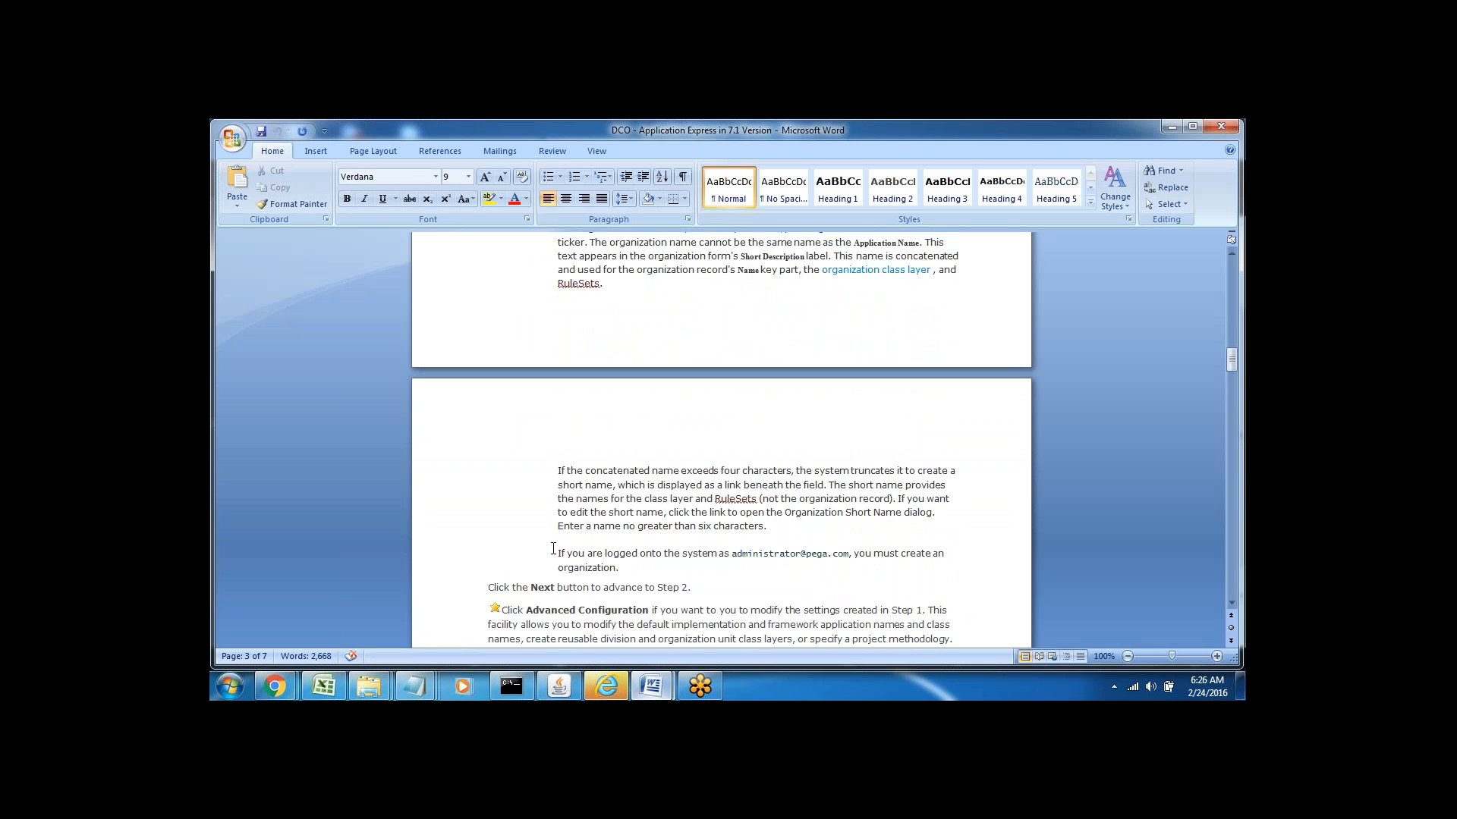
Highlight the sentence about administrator logins creating an organization, then return to Designer Studio
{"action": "left_click_drag", "start_coordinate": [553, 548], "coordinate": [872, 560]}
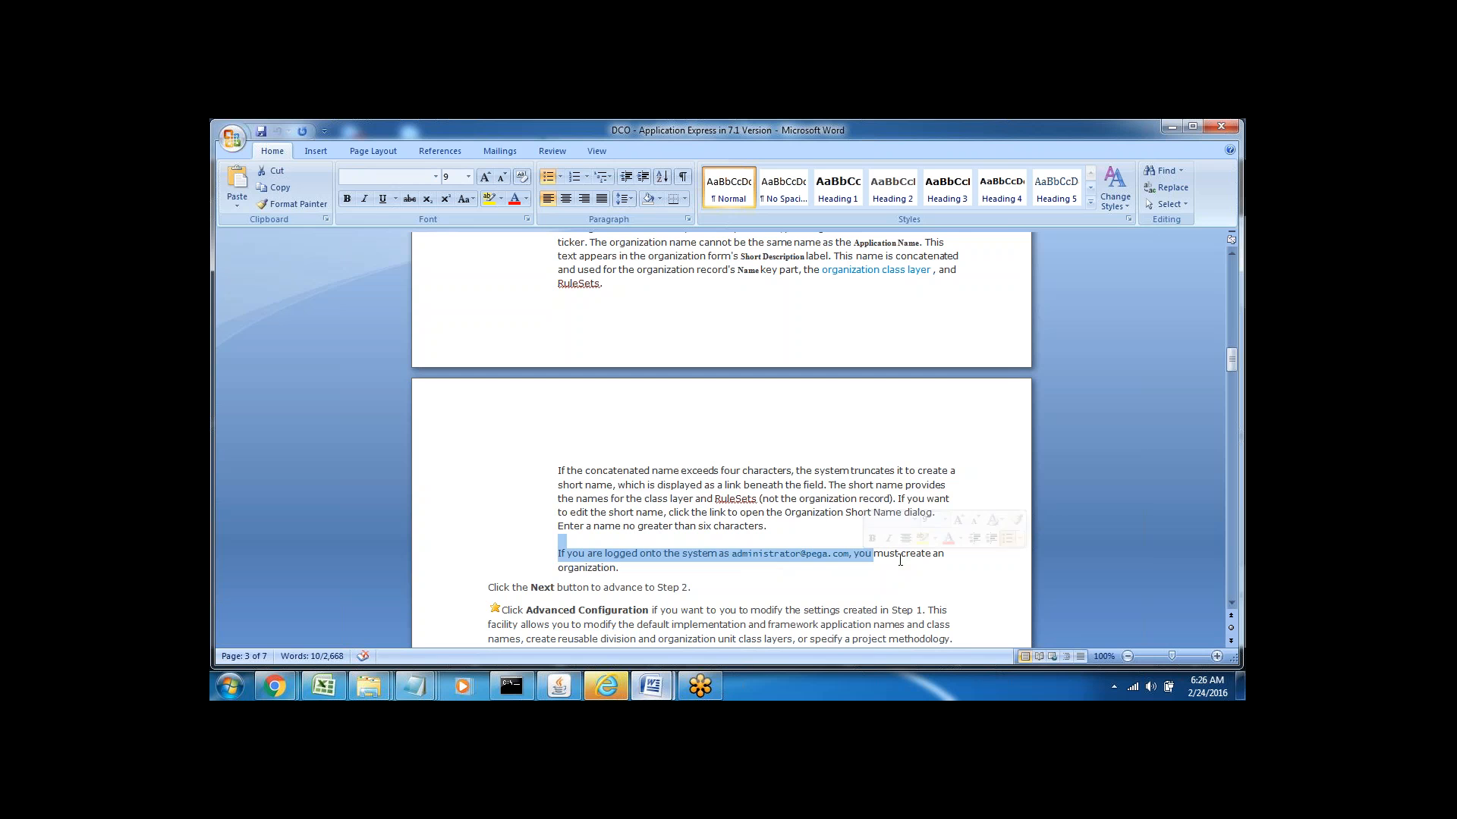
{"action": "double_click", "coordinate": [588, 568]}
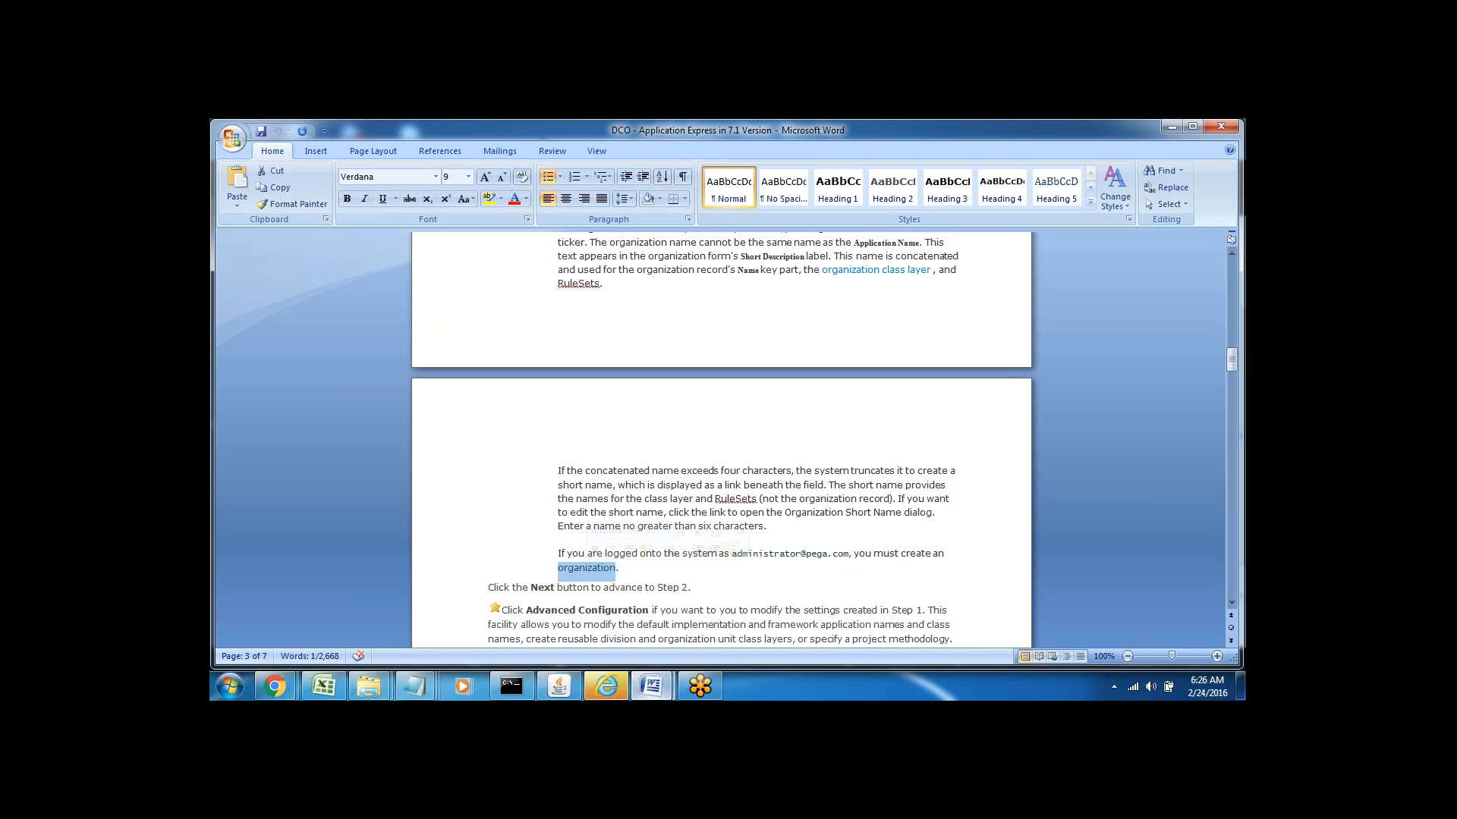
{"action": "left_click", "coordinate": [773, 566]}
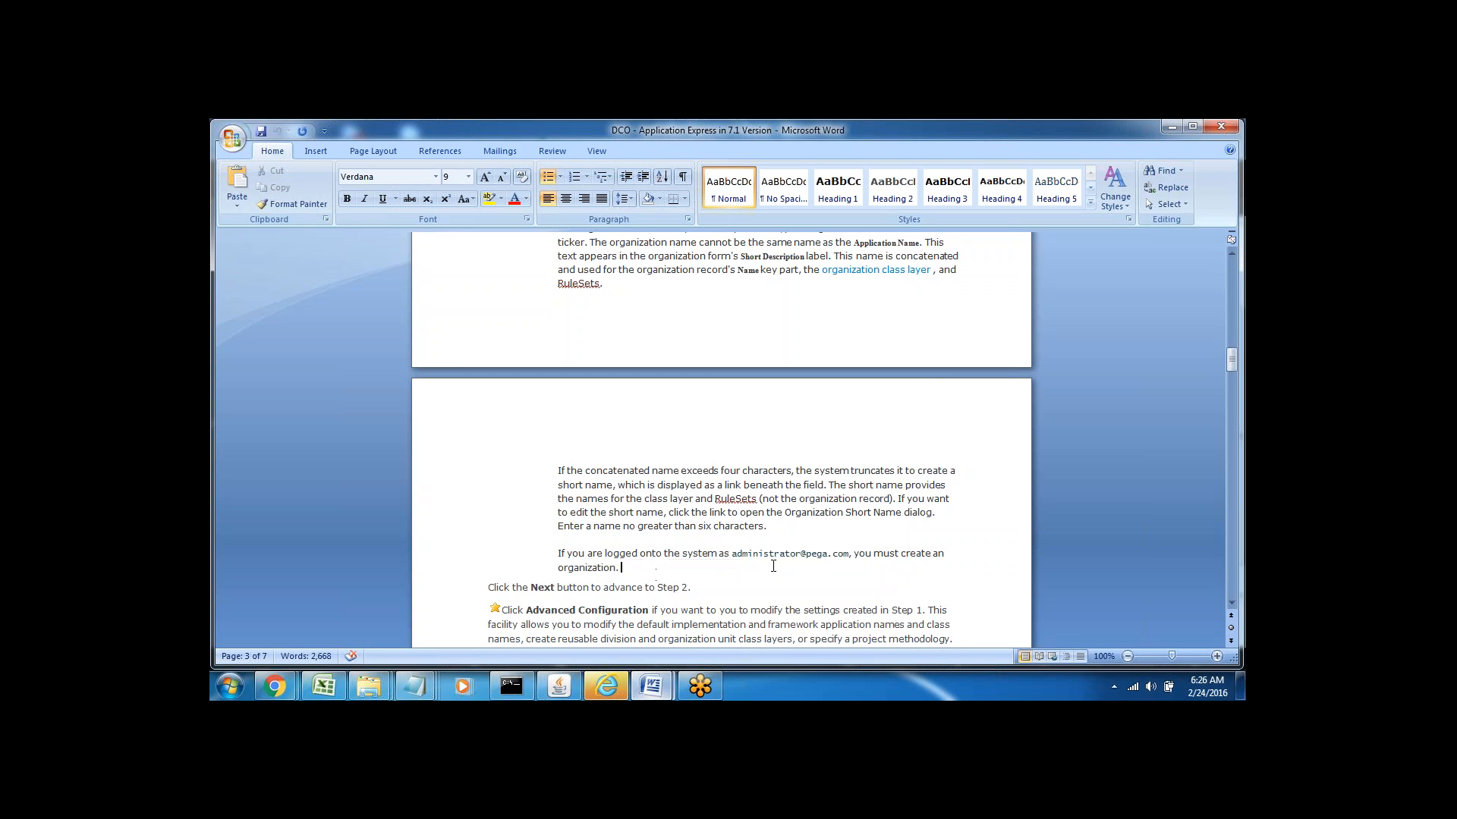
{"action": "double_click", "coordinate": [768, 559]}
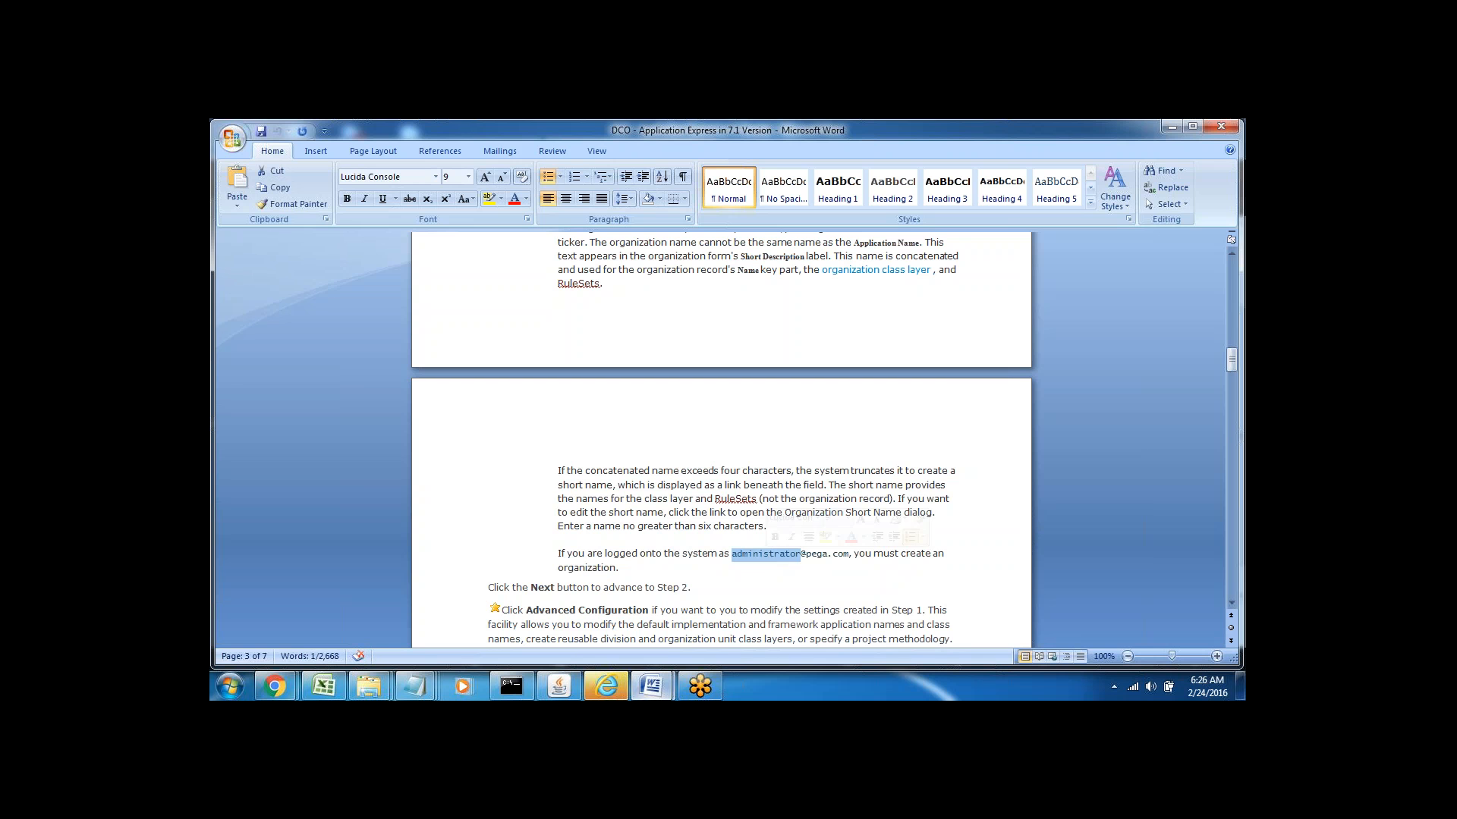
{"action": "left_click_drag", "start_coordinate": [807, 555], "coordinate": [848, 555]}
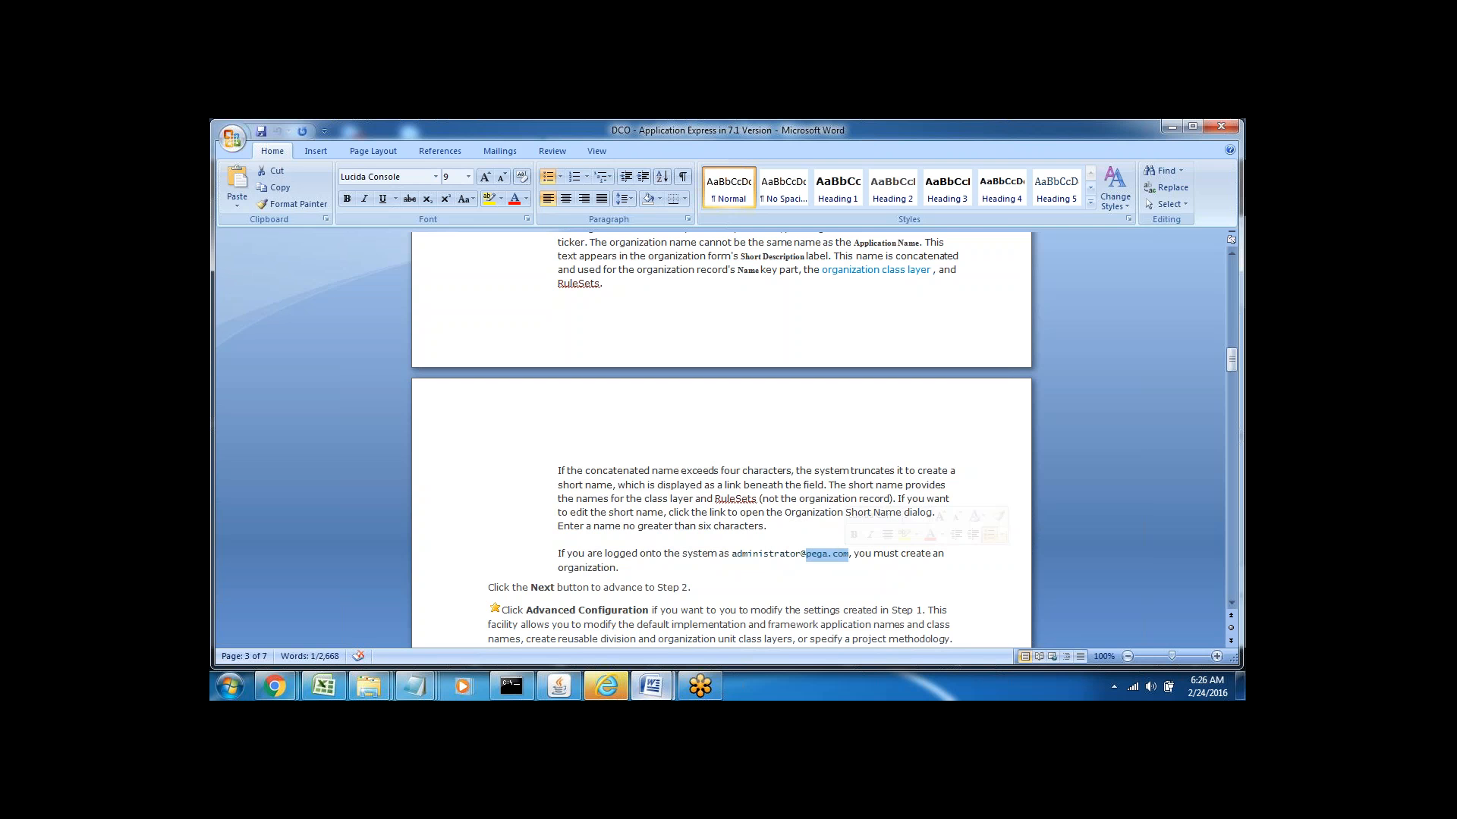
{"action": "left_click", "coordinate": [748, 580]}
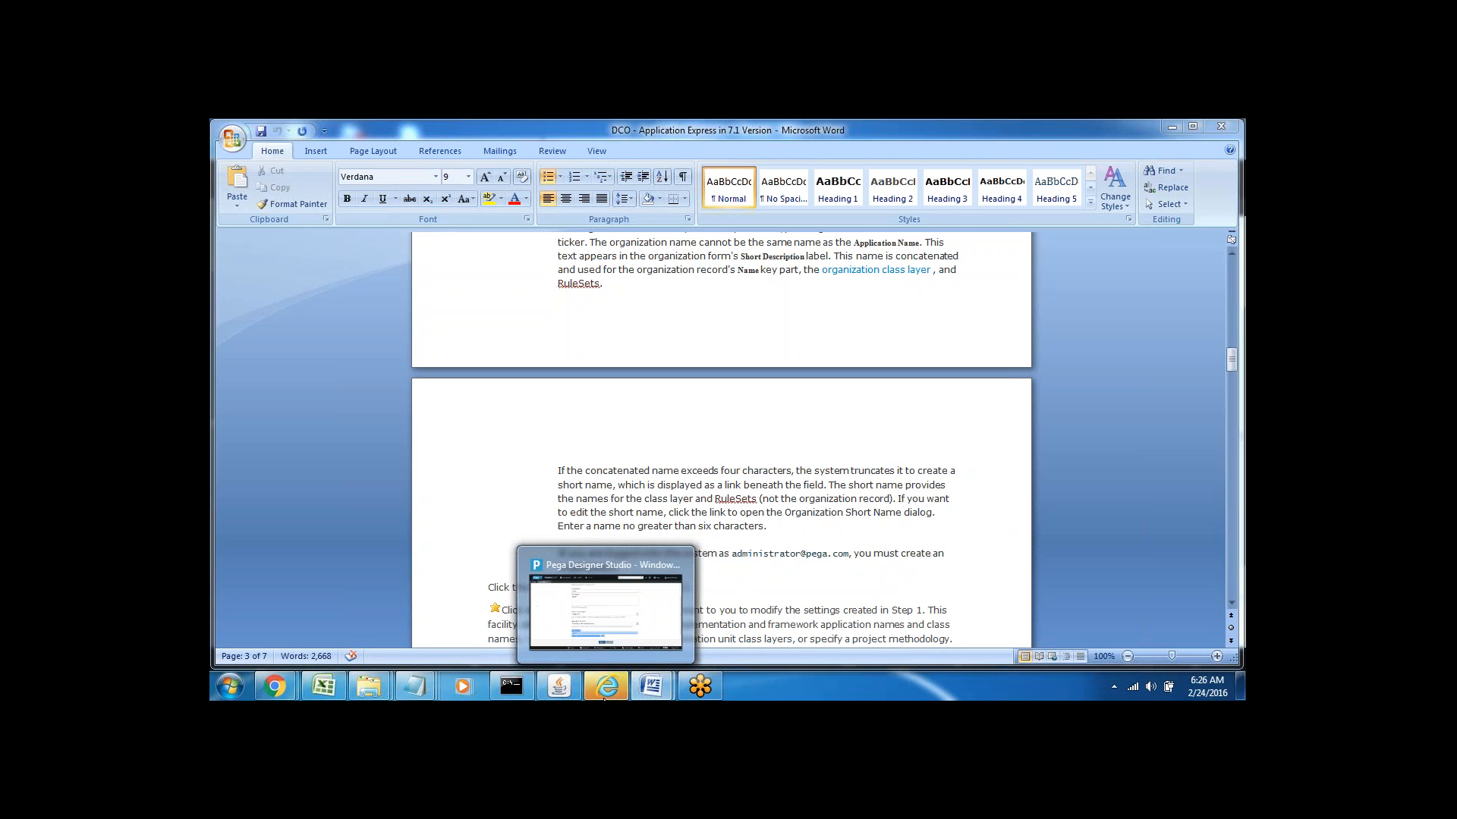
{"action": "left_click", "coordinate": [607, 576]}
Scroll down the Keane New Application form and open 'Configure advanced settings'
{"action": "left_click", "coordinate": [461, 541]}
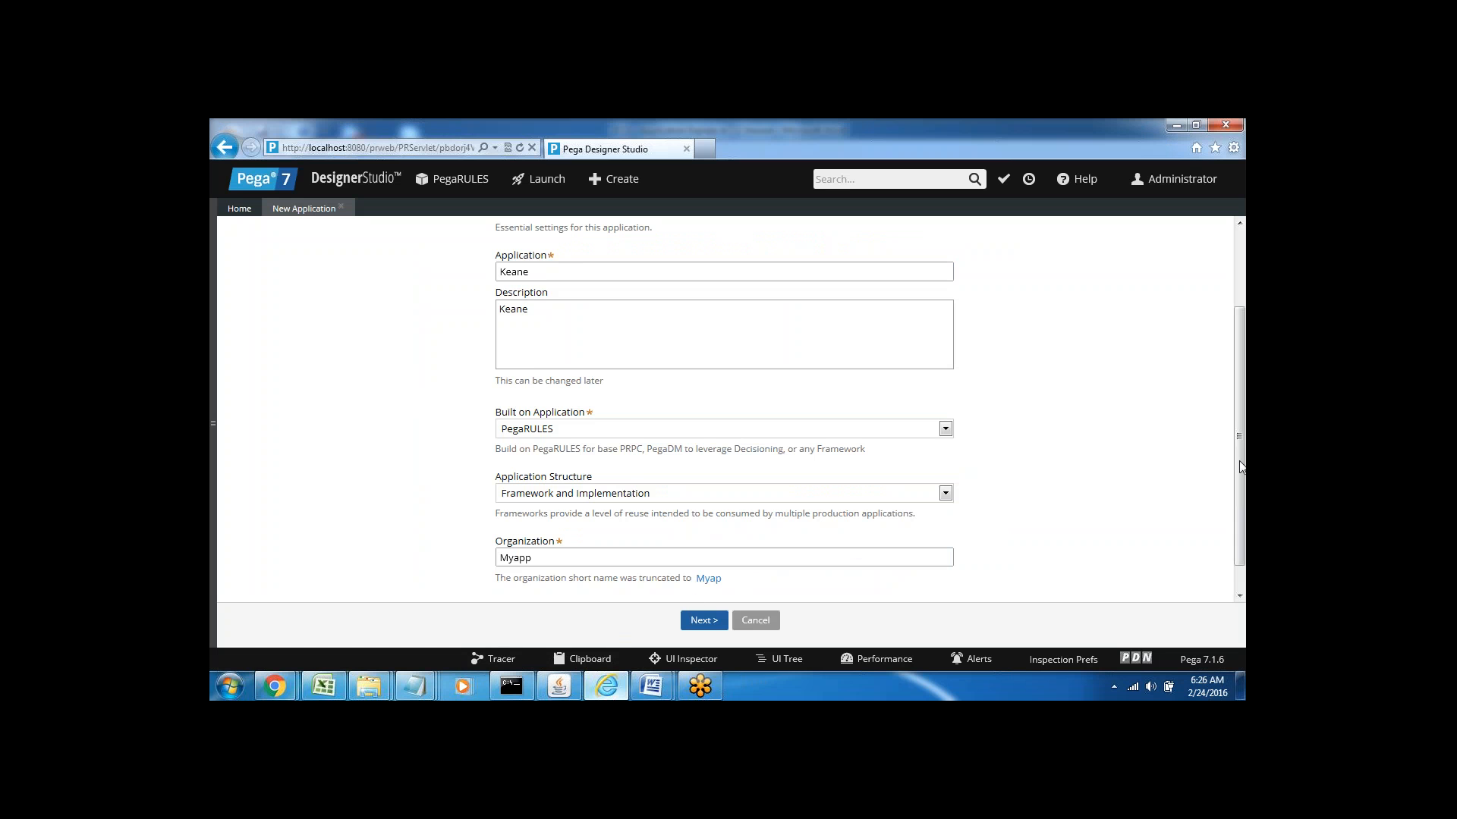
{"action": "left_click_drag", "start_coordinate": [1241, 464], "coordinate": [1244, 508]}
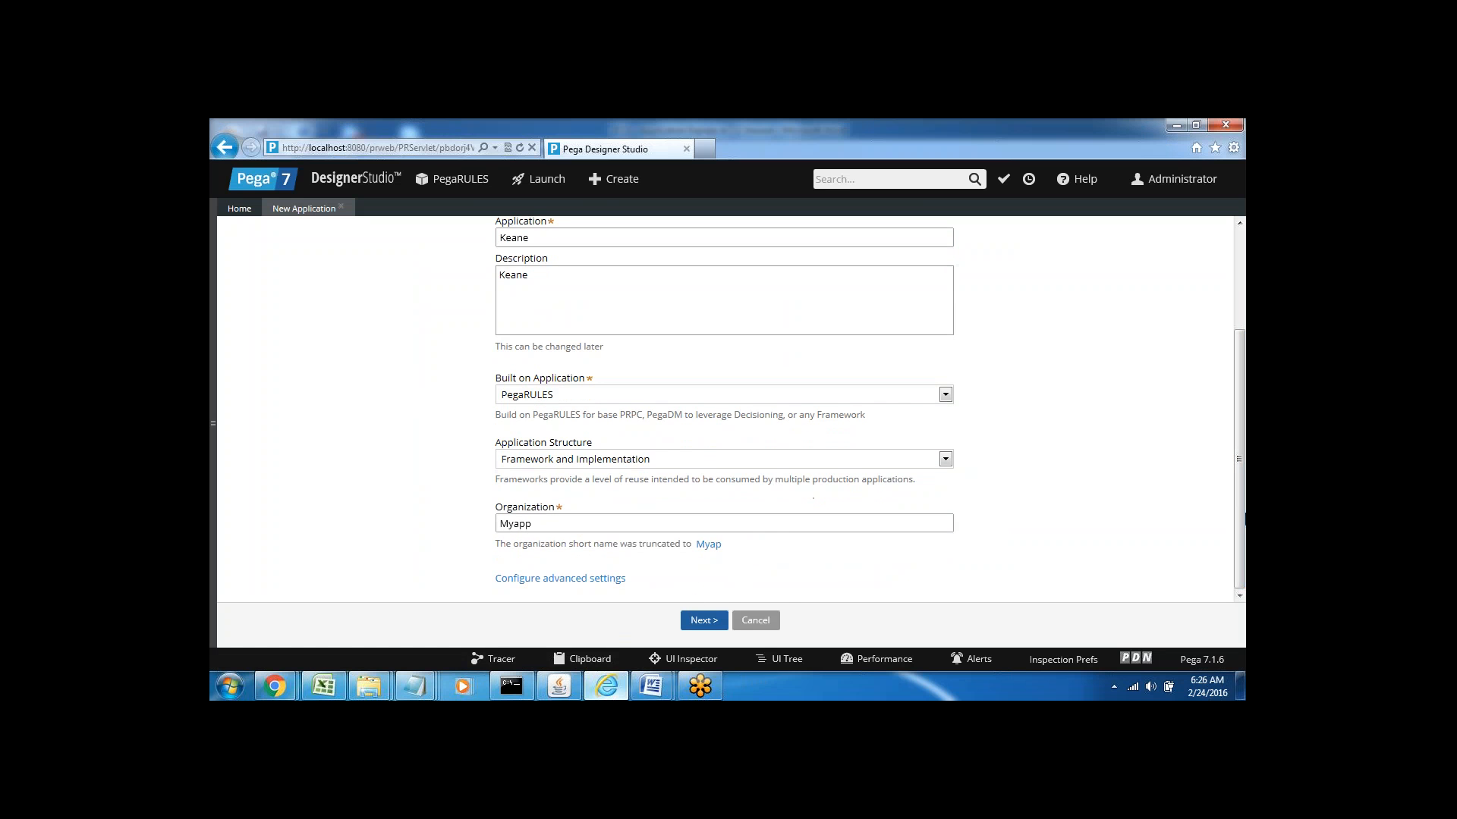
{"action": "left_click", "coordinate": [543, 580]}
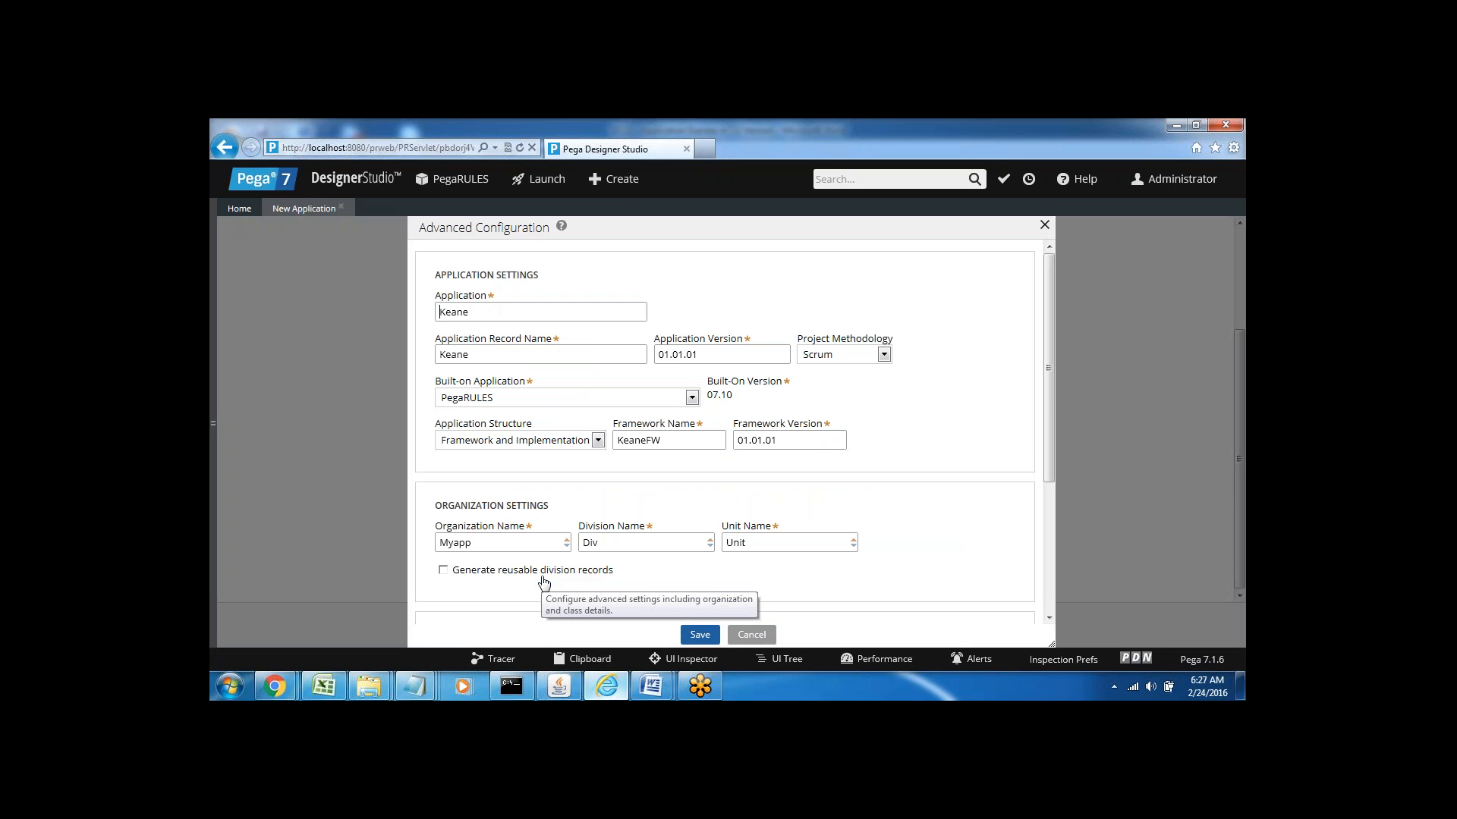
{"action": "double_click", "coordinate": [454, 313]}
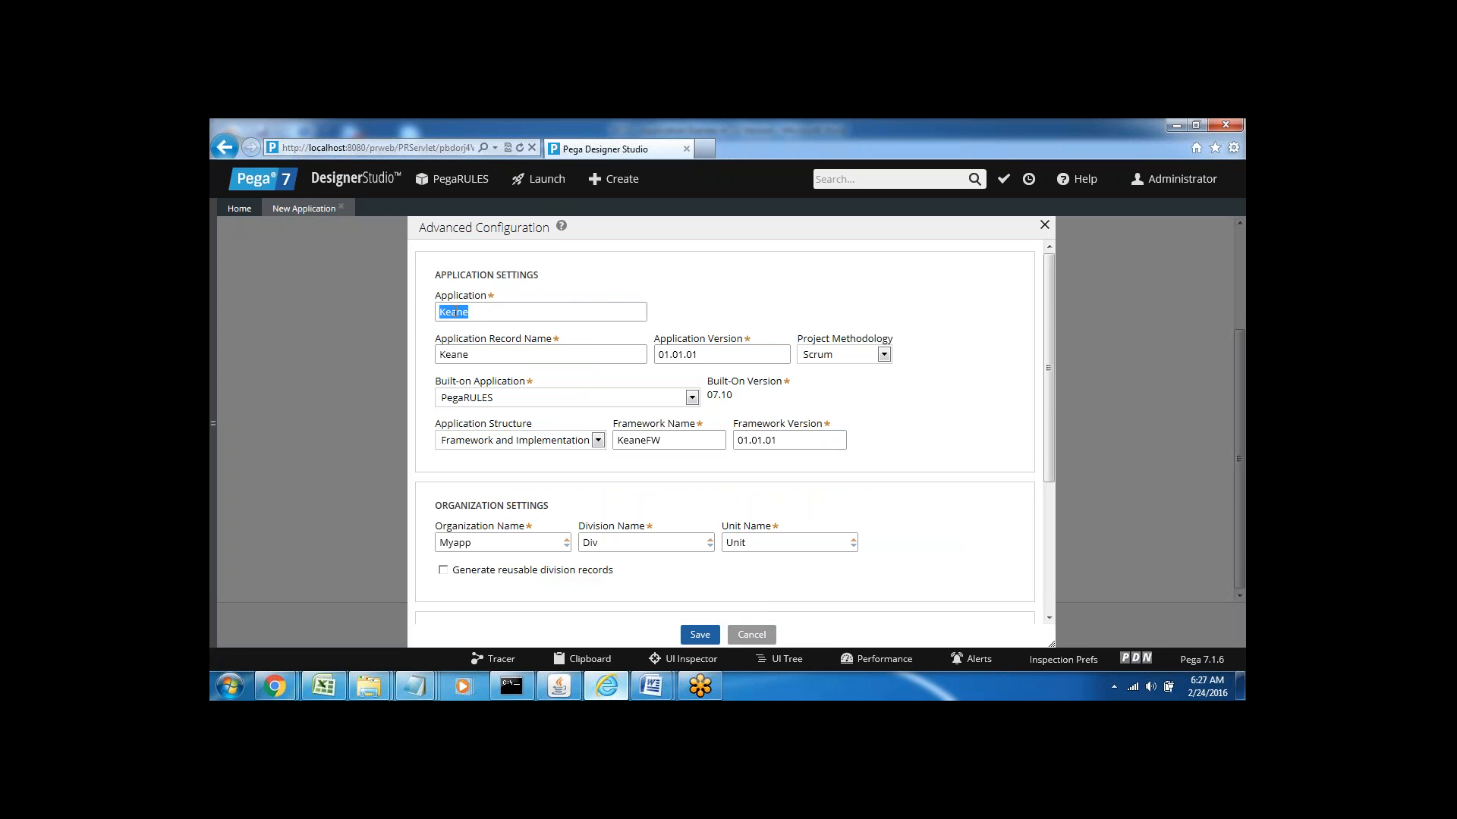
{"action": "double_click", "coordinate": [461, 355]}
{"action": "left_click", "coordinate": [598, 384]}
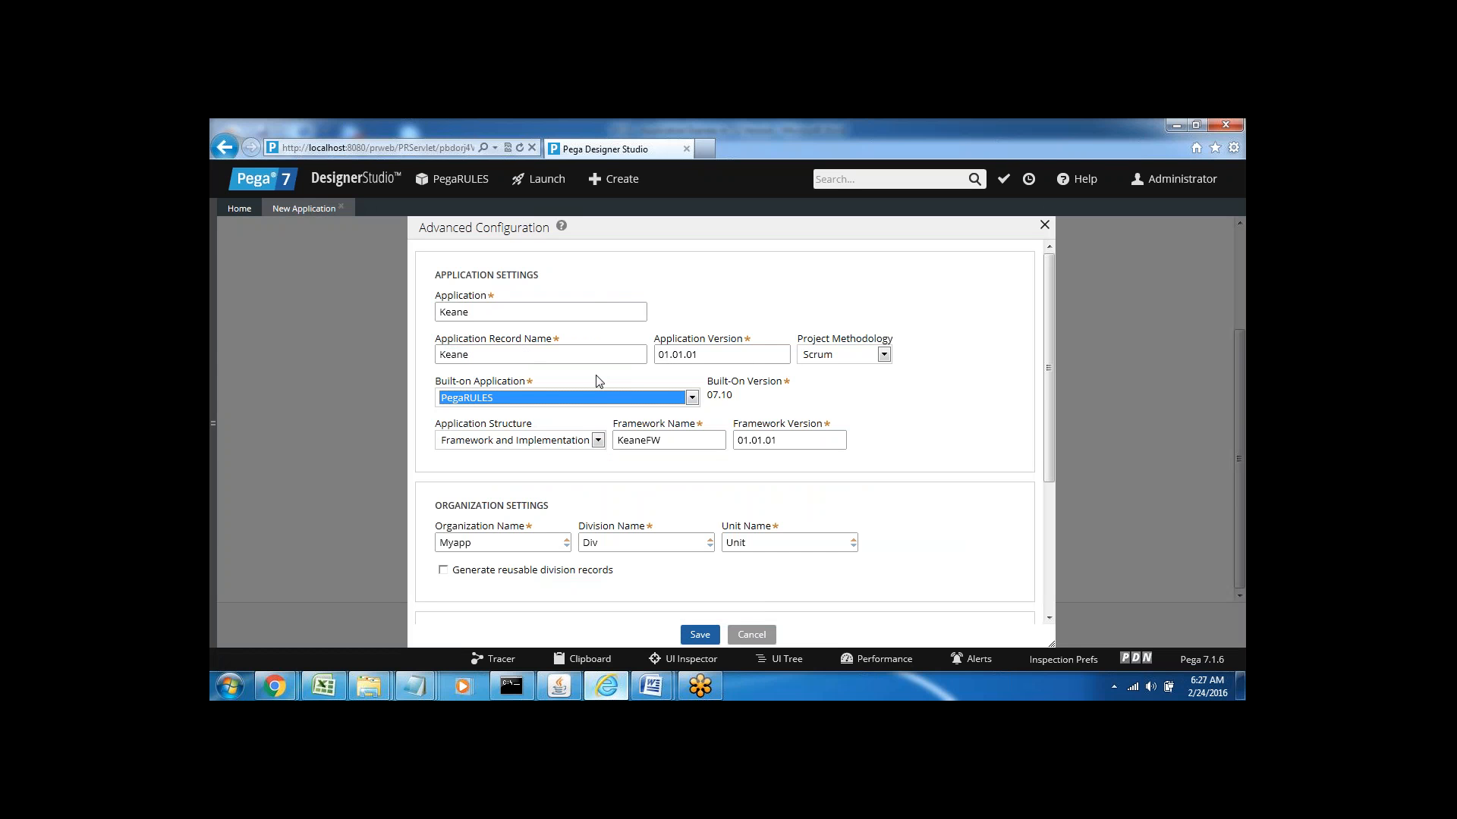
{"action": "left_click", "coordinate": [909, 392]}
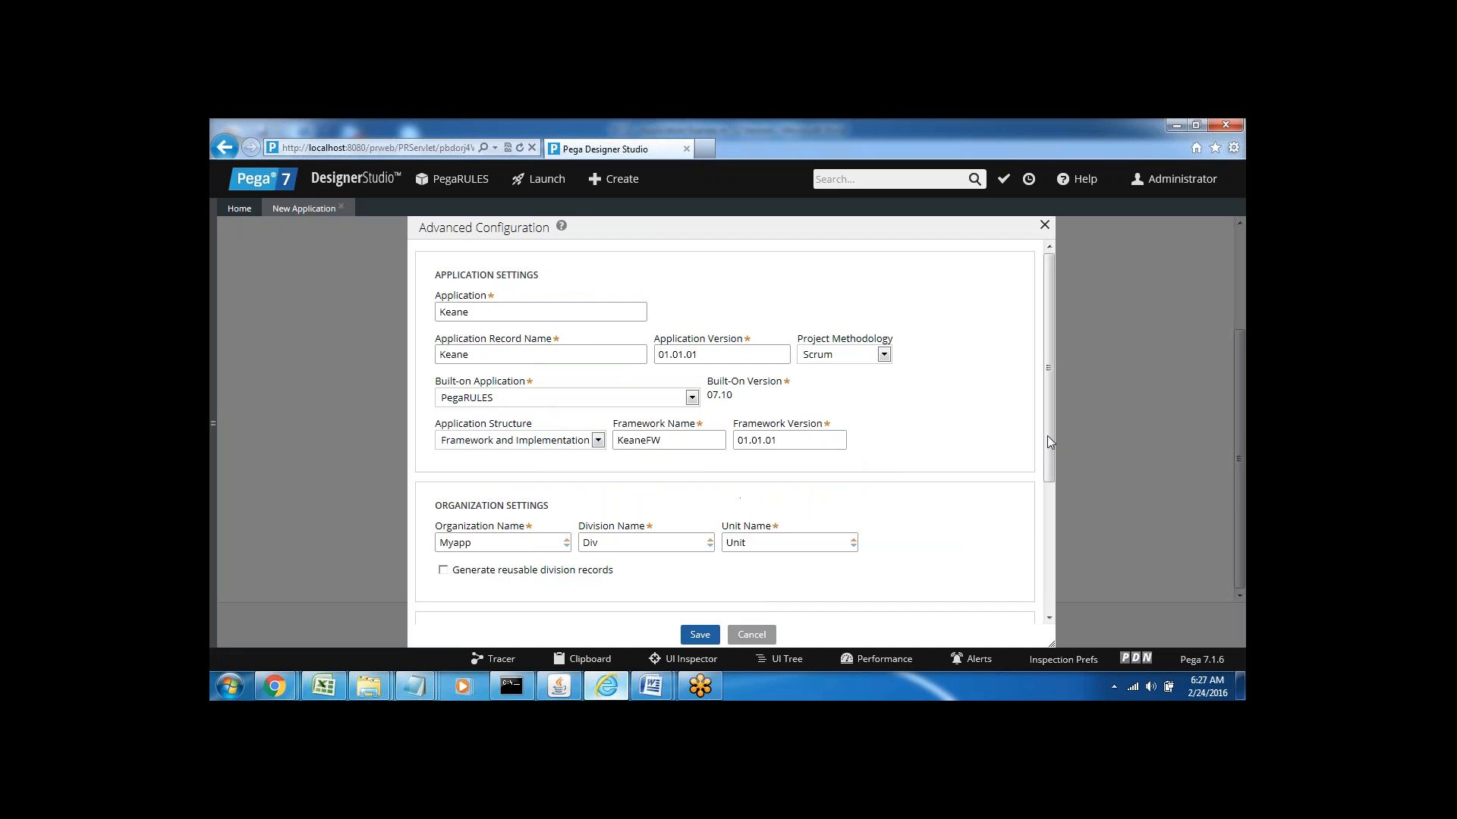
{"action": "left_click_drag", "start_coordinate": [1046, 435], "coordinate": [1064, 530]}
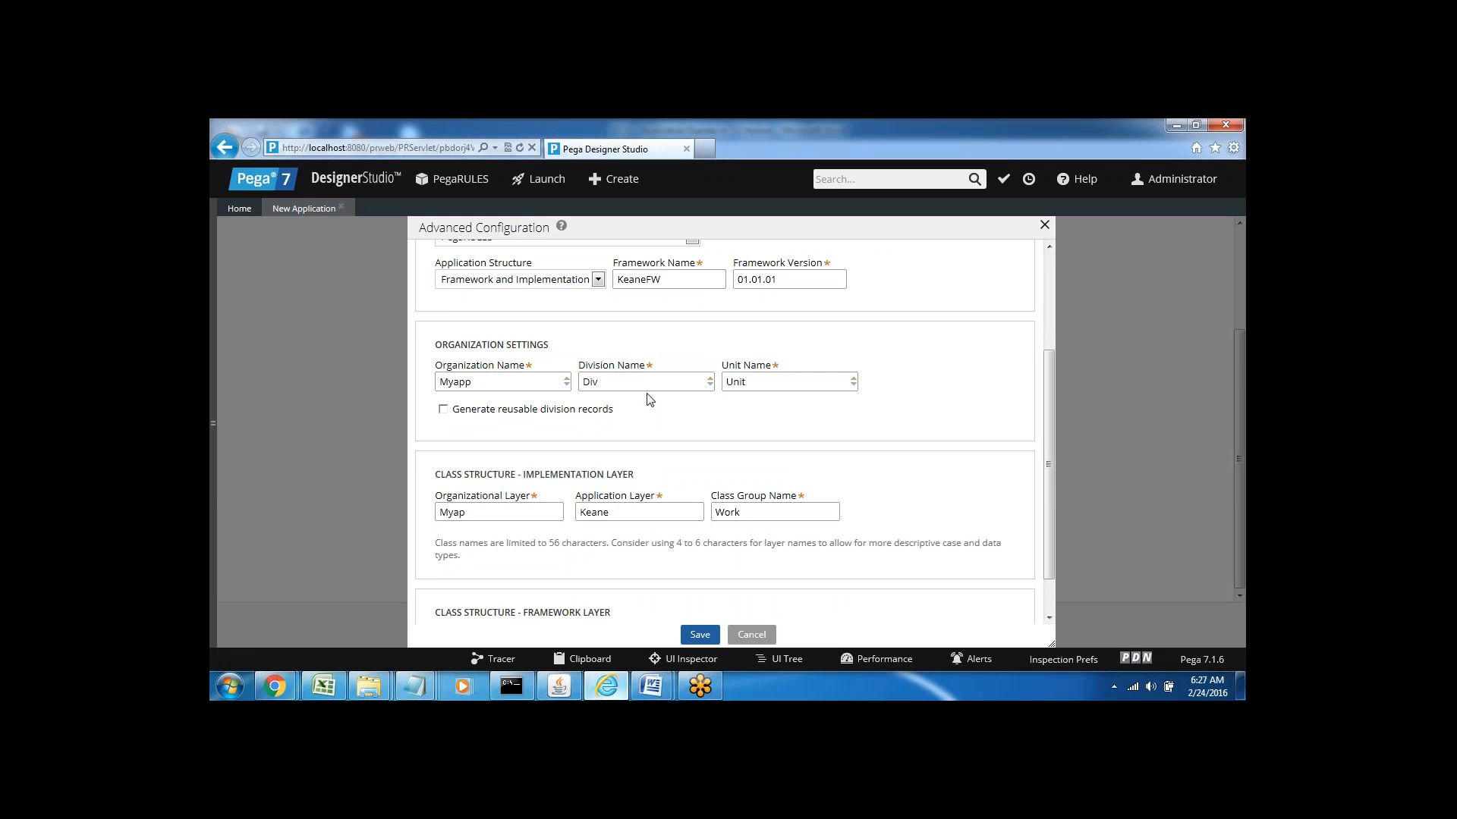
{"action": "double_click", "coordinate": [490, 475]}
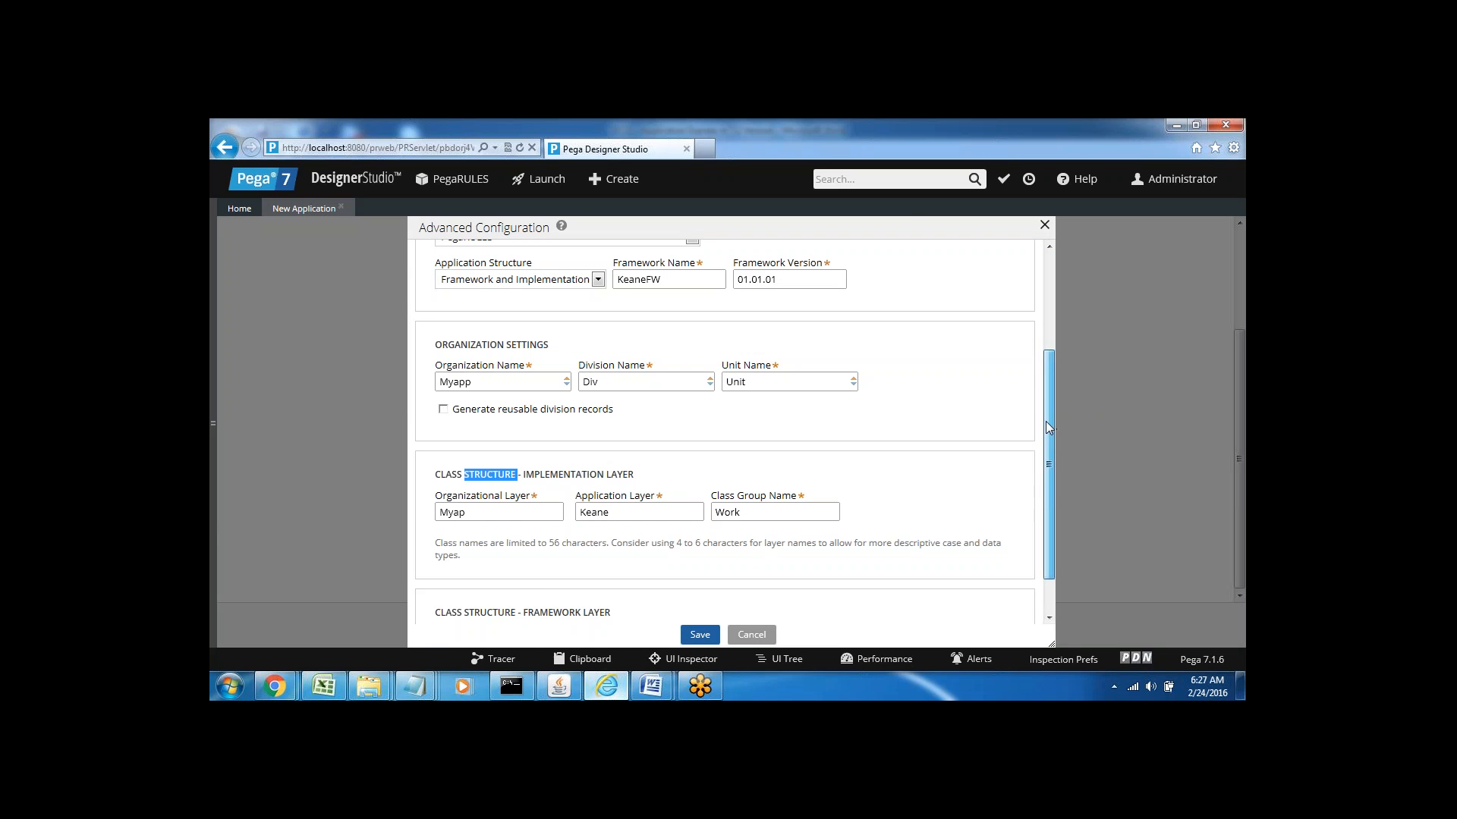
{"action": "left_click_drag", "start_coordinate": [1046, 425], "coordinate": [1049, 462]}
{"action": "left_click", "coordinate": [633, 535]}
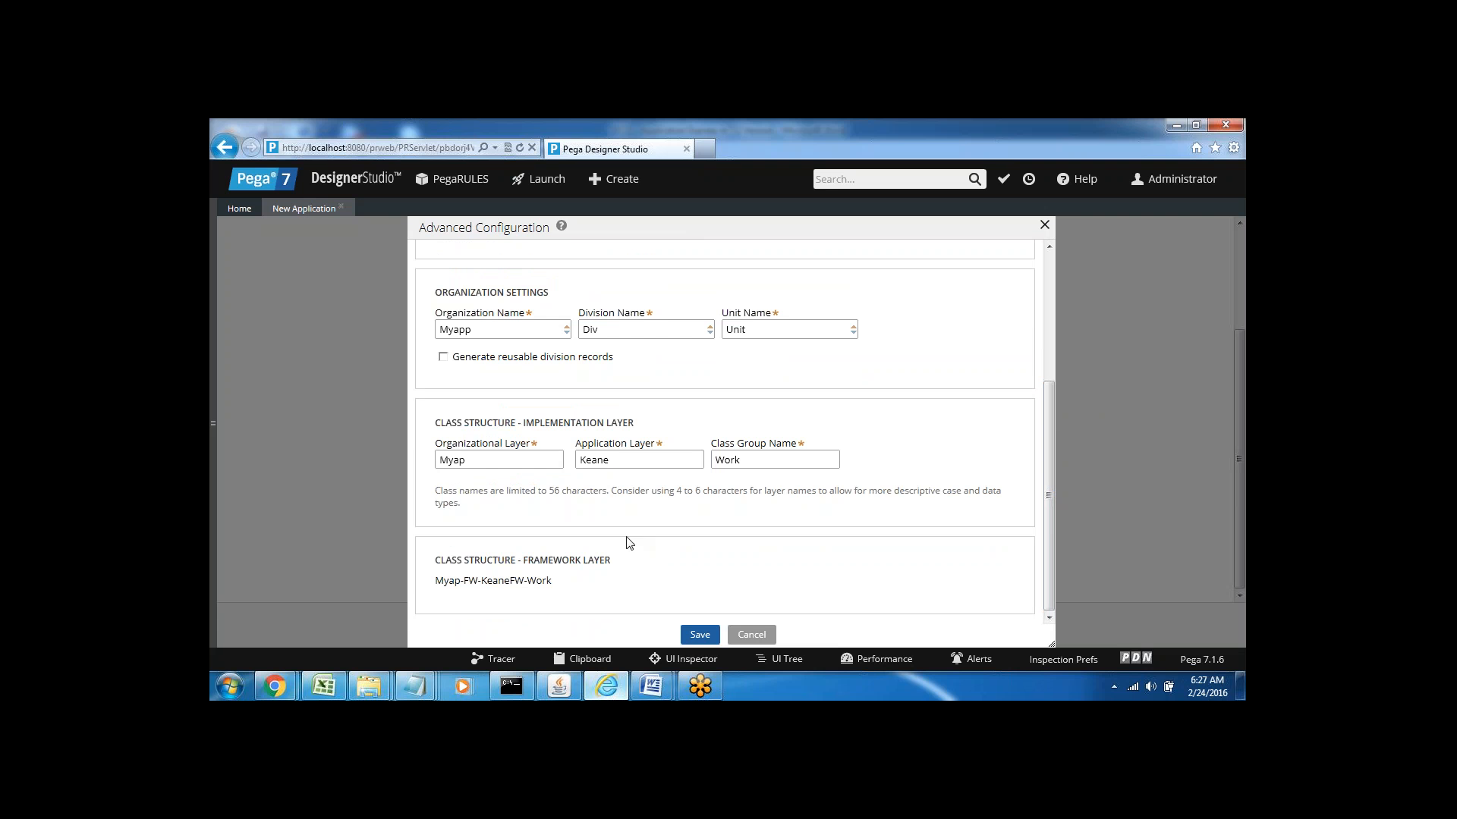
{"action": "triple_click", "coordinate": [450, 424]}
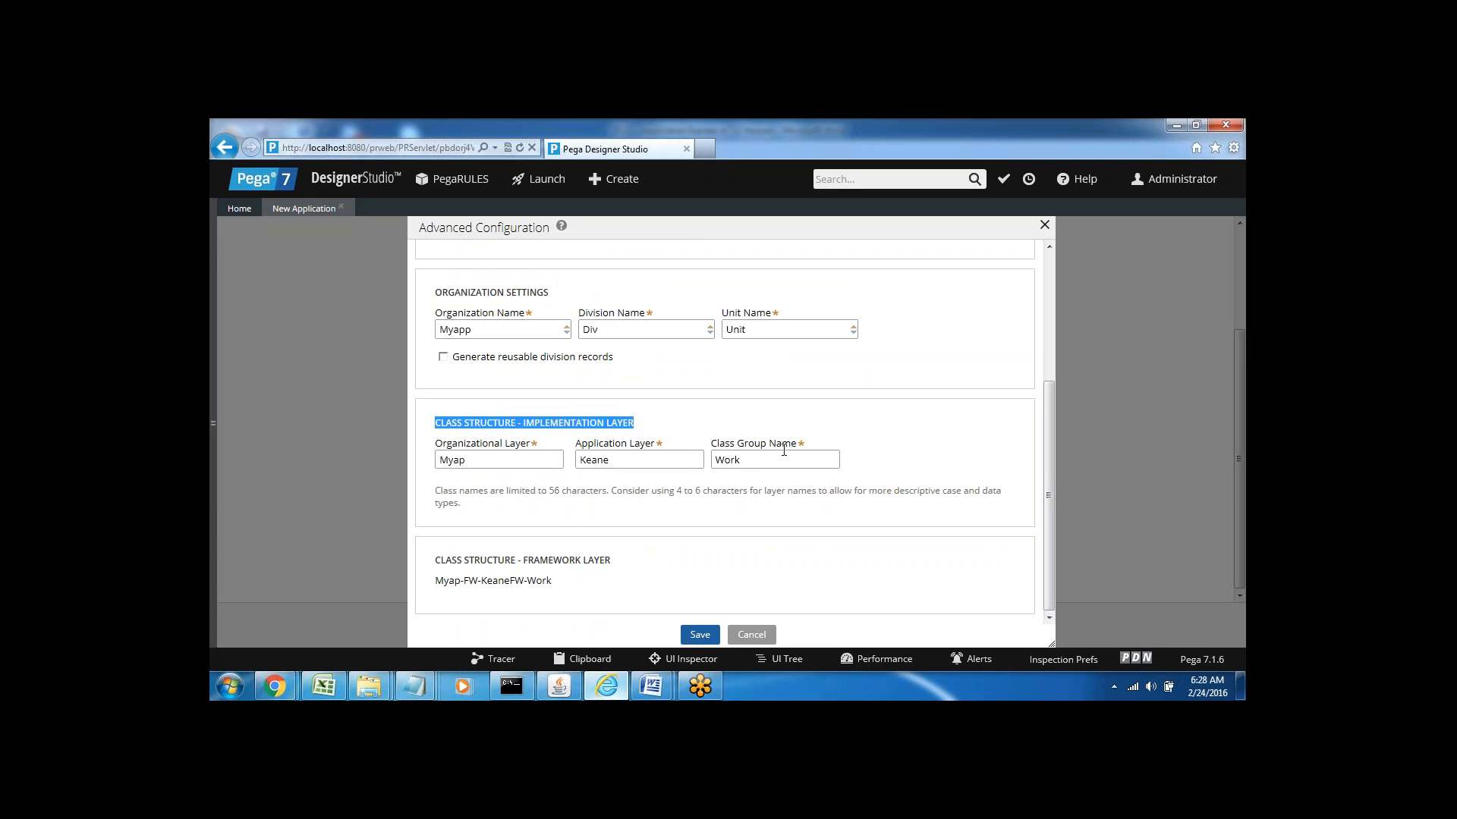
{"action": "left_click", "coordinate": [658, 424]}
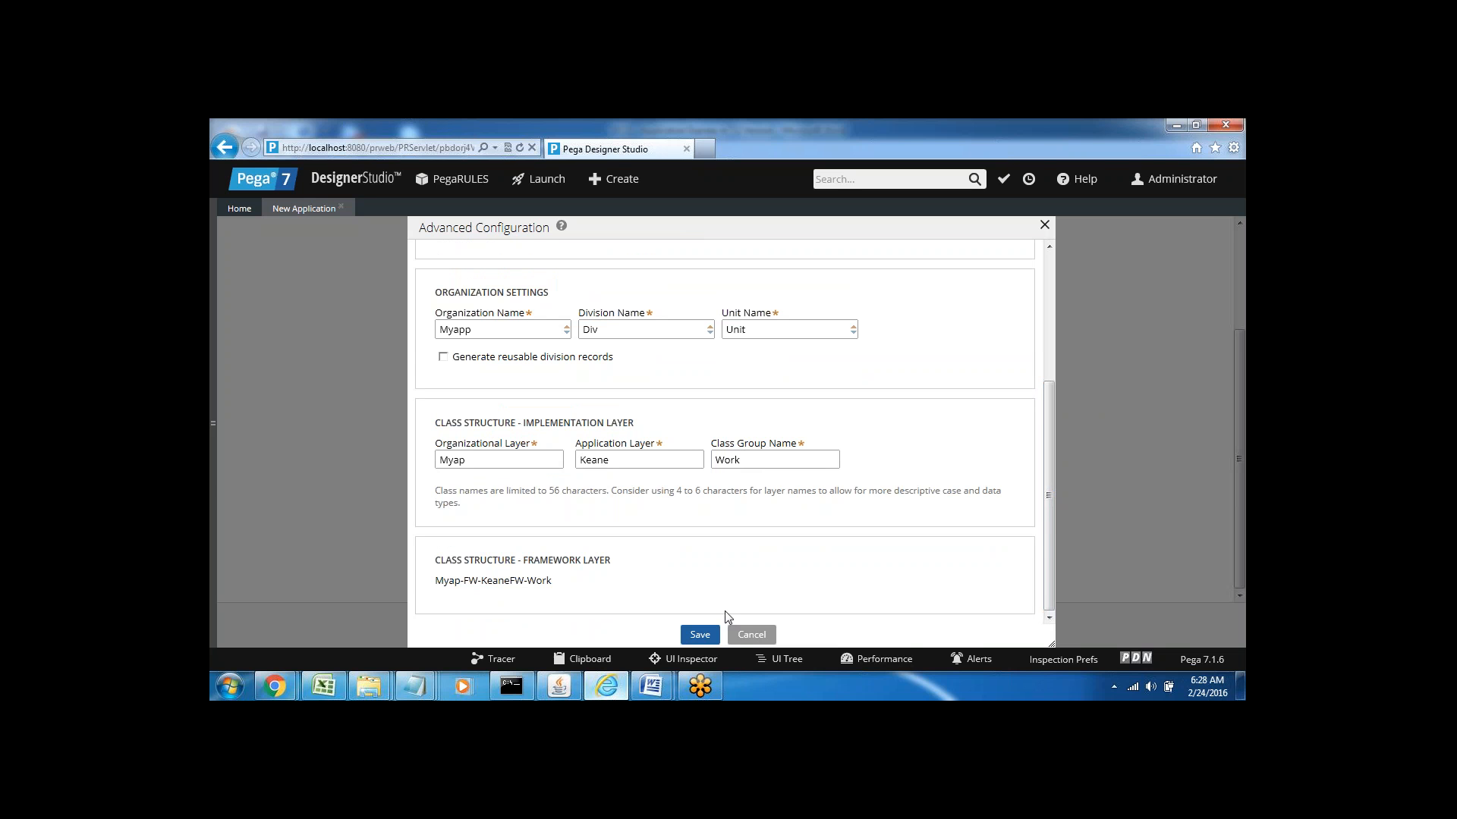
Save the advanced configuration, review the Keane application settings, and continue with Next >
{"action": "left_click", "coordinate": [697, 638]}
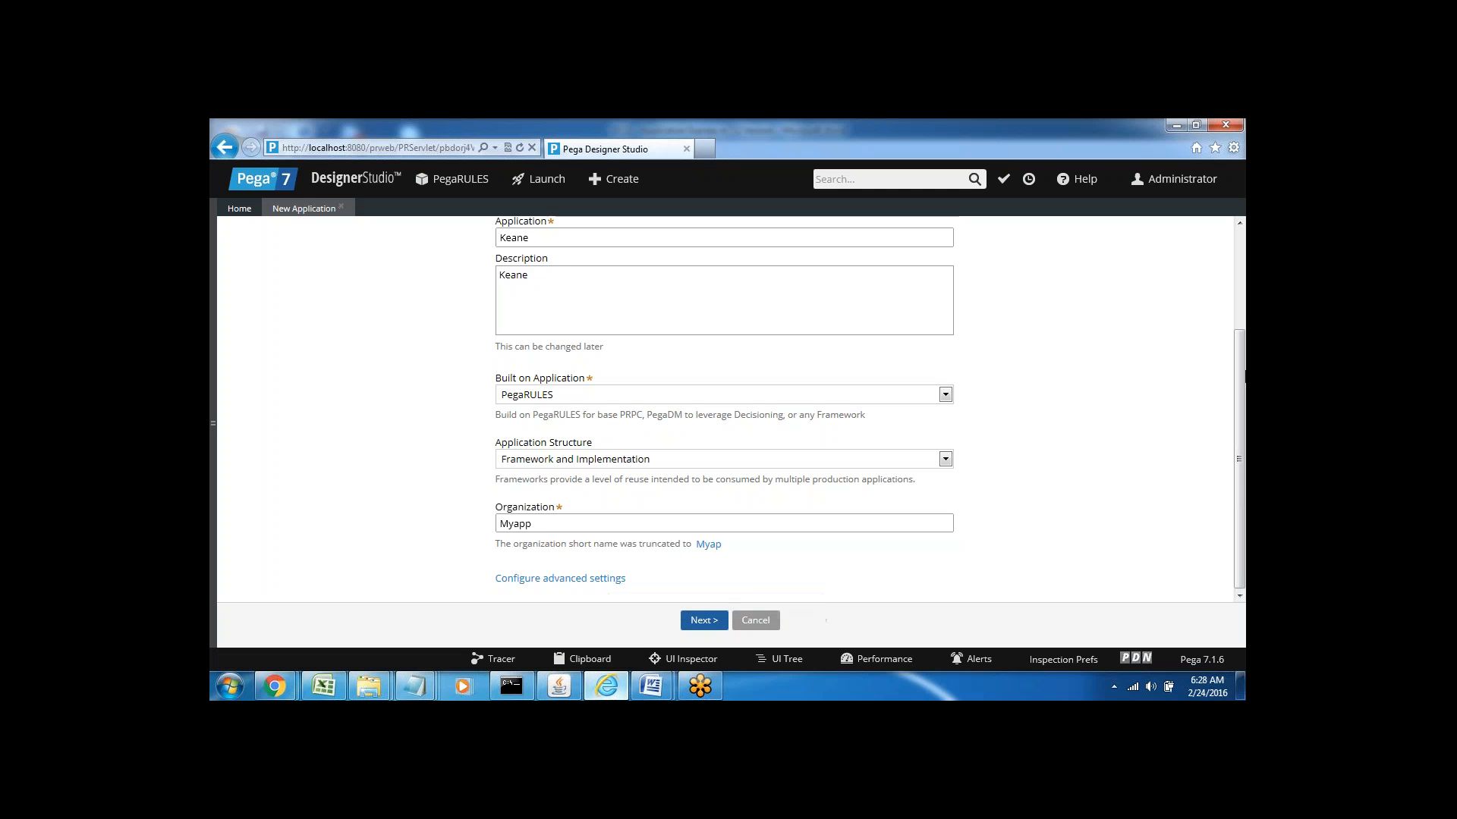
{"action": "left_click_drag", "start_coordinate": [1238, 389], "coordinate": [1232, 322]}
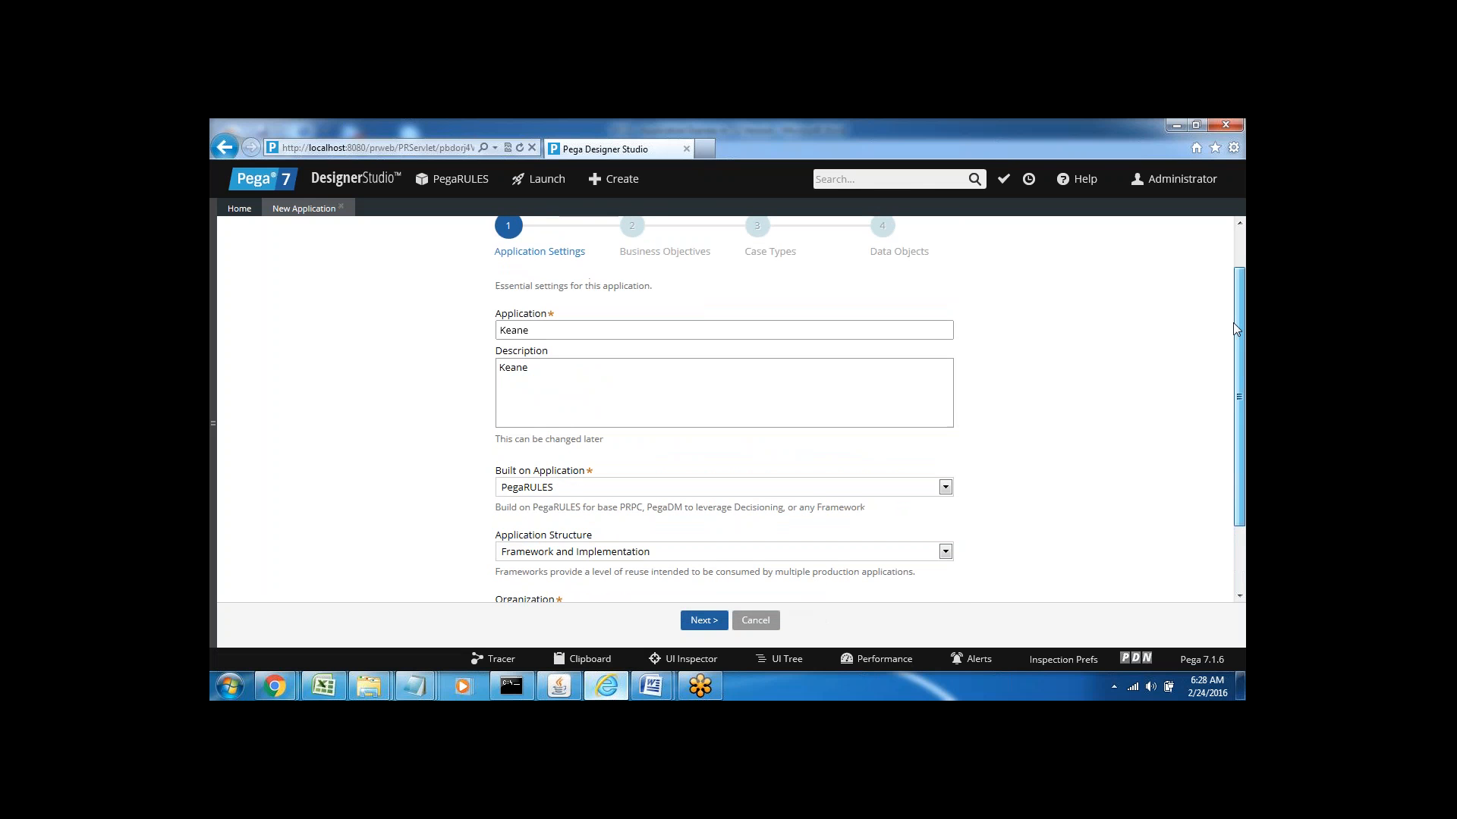
{"action": "left_click", "coordinate": [536, 326]}
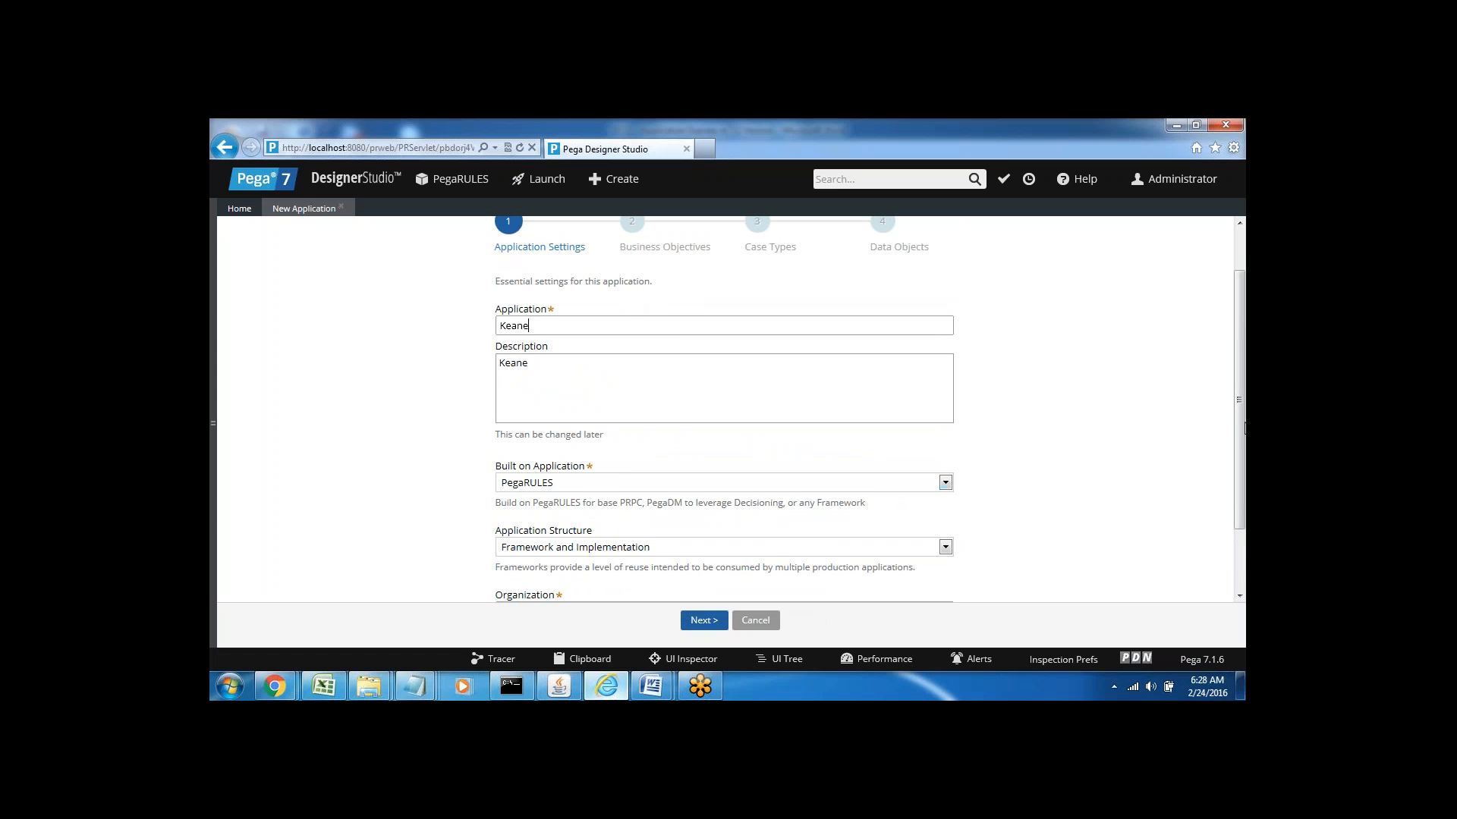
{"action": "scroll", "coordinate": [1238, 426], "scroll_direction": "down", "scroll_amount": 2}
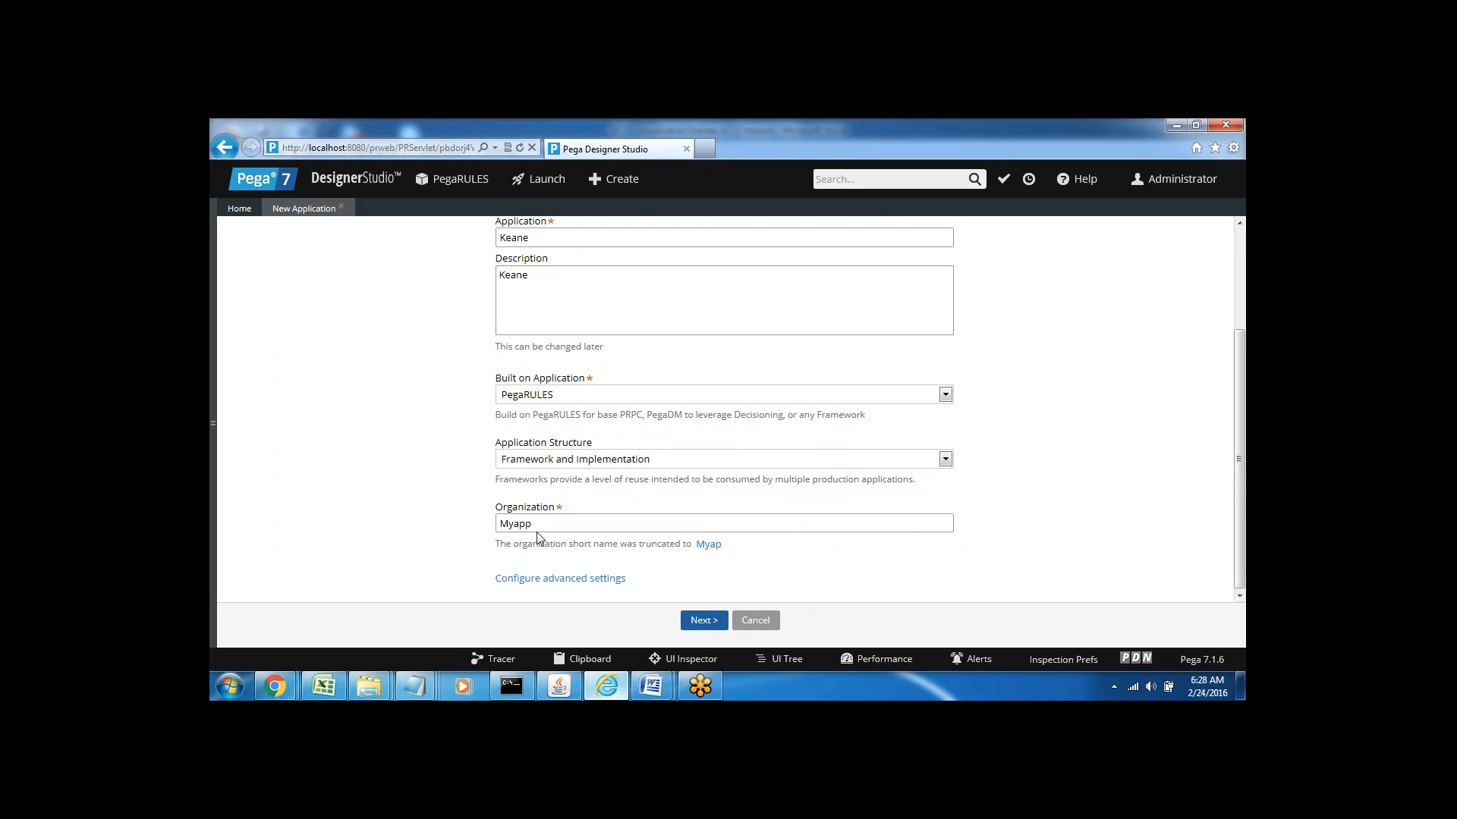
{"action": "left_click", "coordinate": [701, 625]}
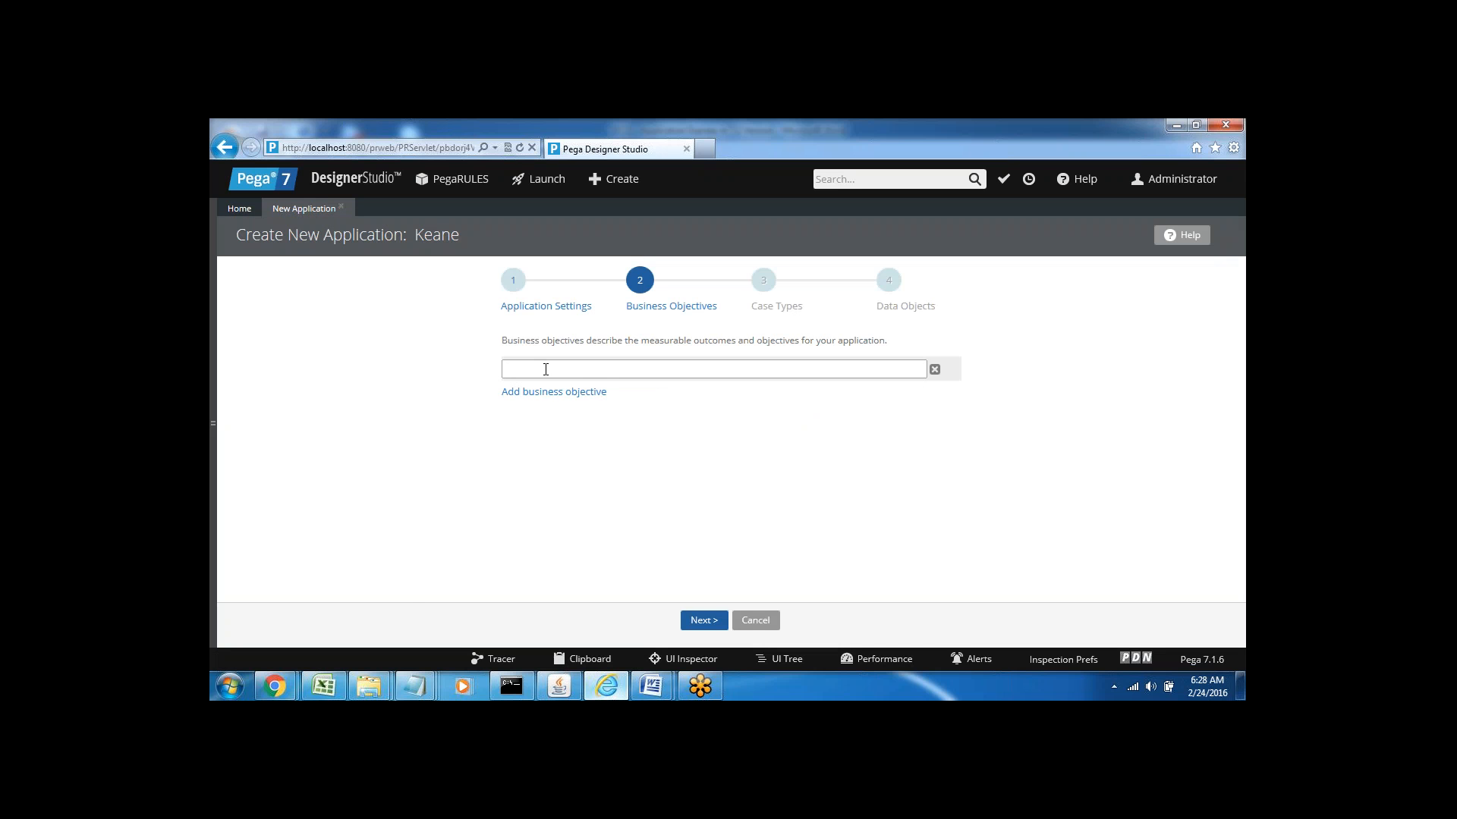
Enter 'New App' as the first objective and add a second, 'Automate the code'
{"action": "type", "text": "New App"}
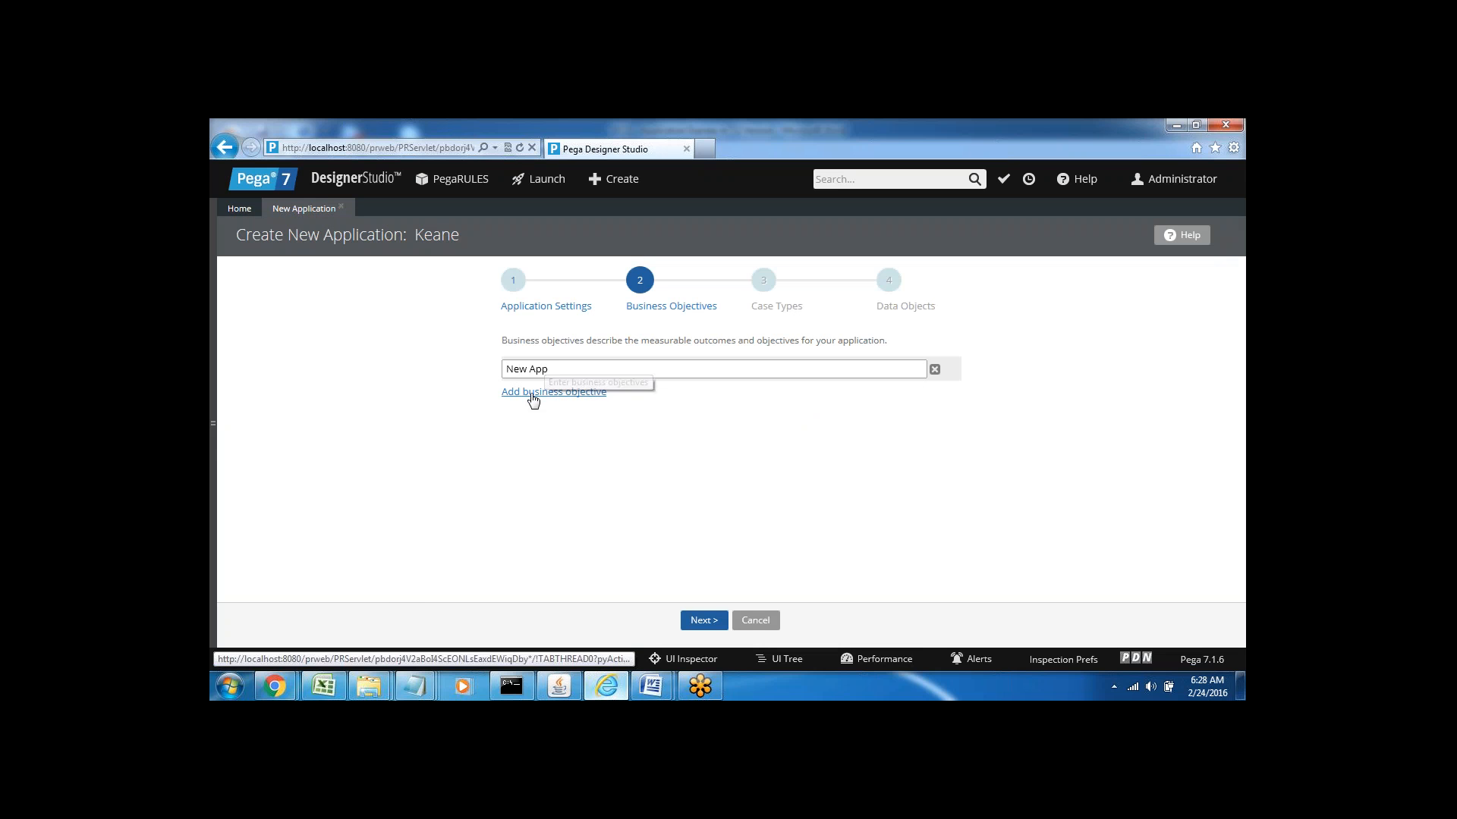
{"action": "left_click", "coordinate": [529, 392]}
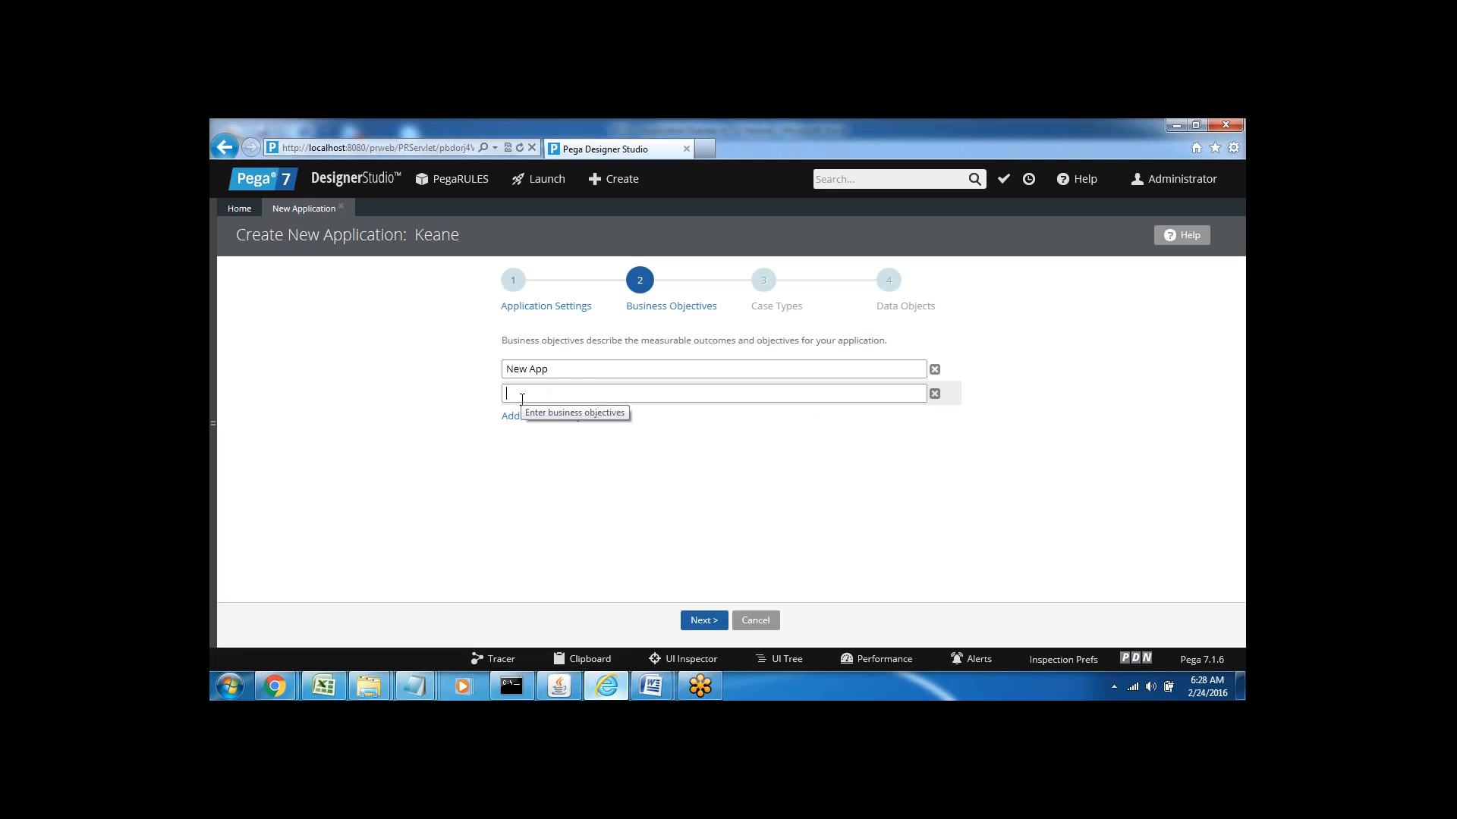
{"action": "type", "text": "Automate "}
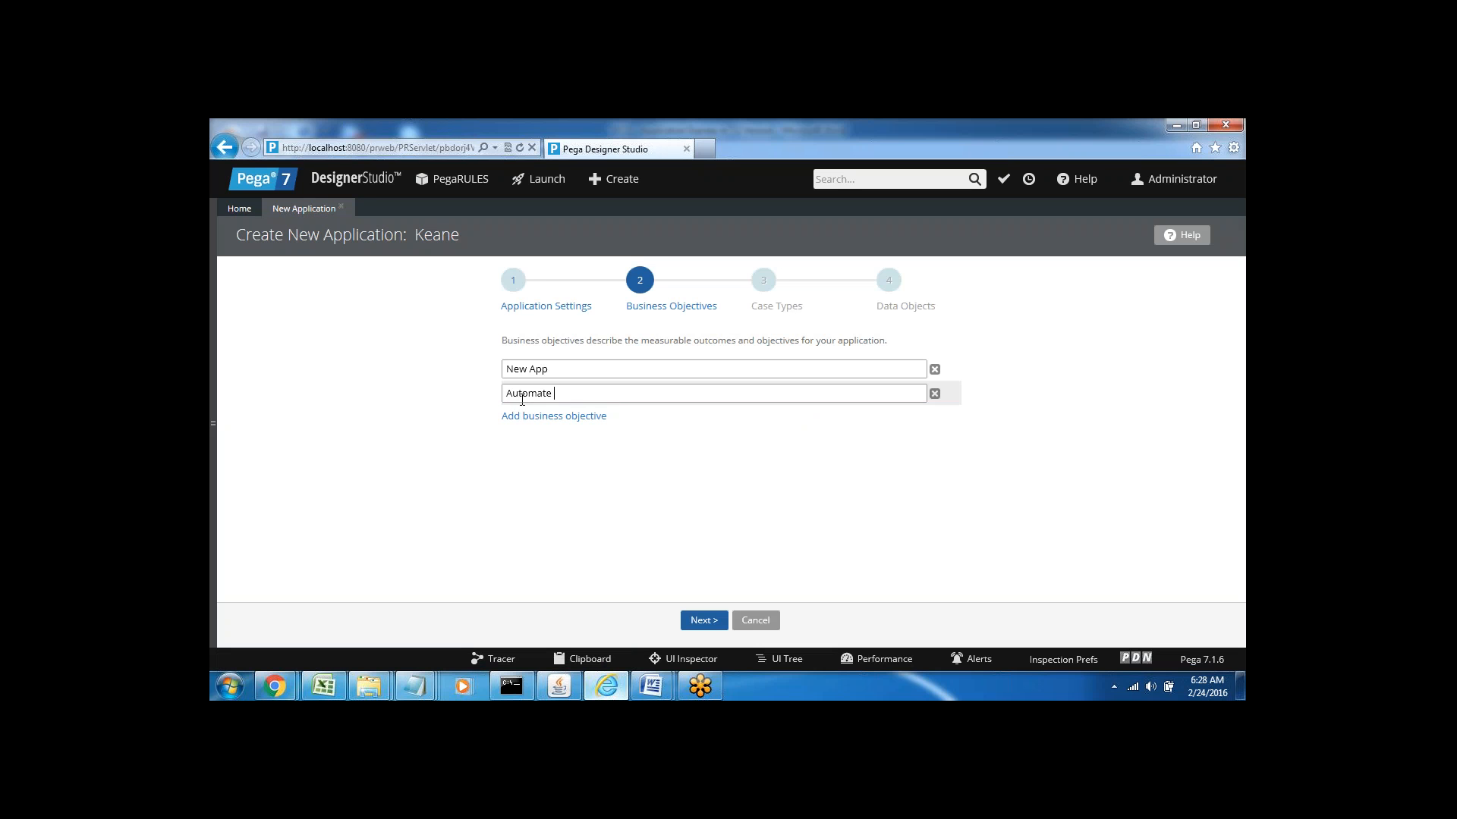
{"action": "type", "text": "the code"}
Click Next > to take the two objectives forward to the Case Types step
{"action": "left_click", "coordinate": [698, 622]}
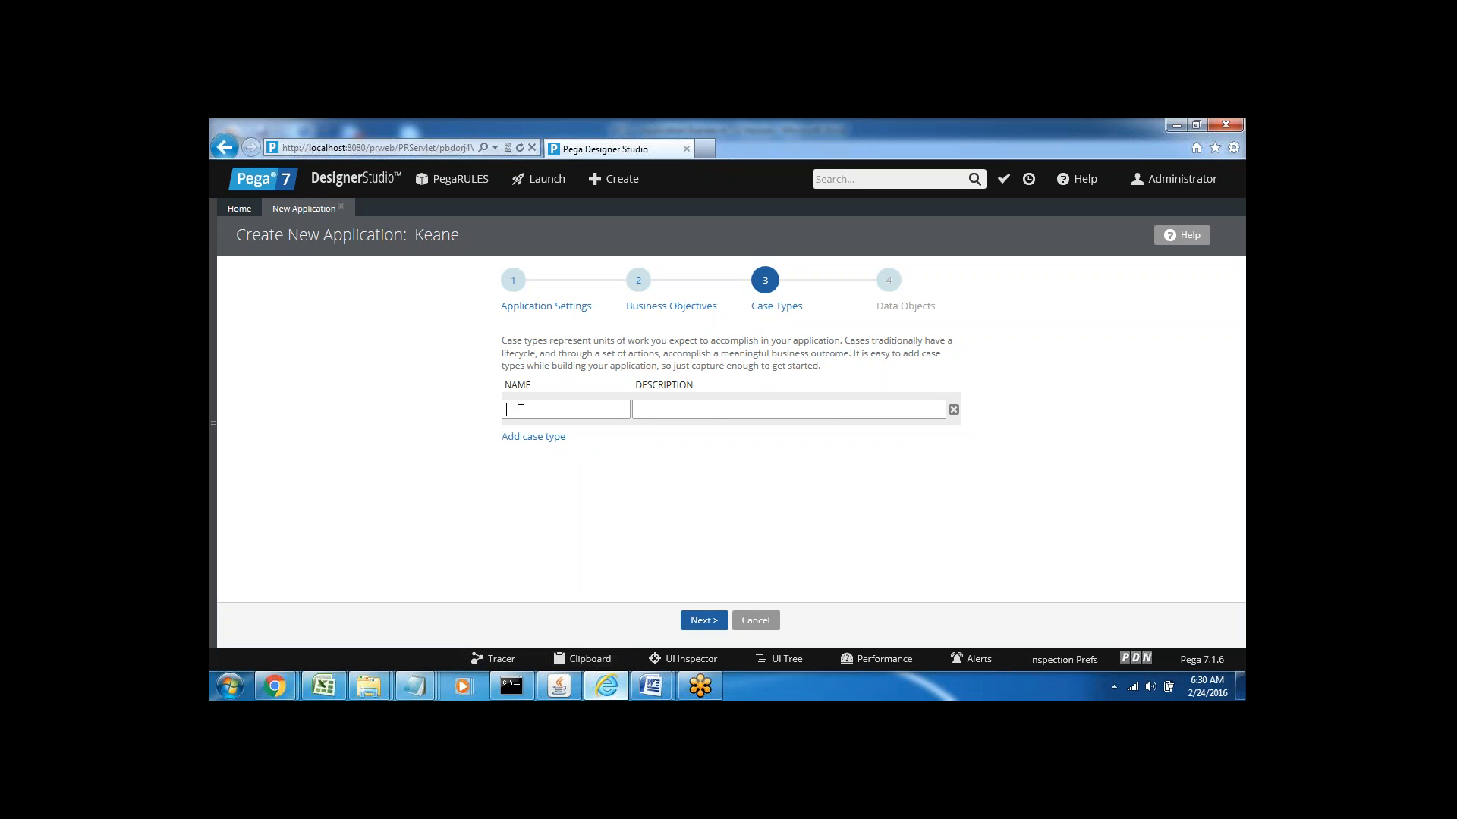
Add case types Bank, PayTM and Sample, each with its name auto-filled as the description
{"action": "type", "text": "Bank"}
{"action": "left_click", "coordinate": [669, 412]}
{"action": "left_click", "coordinate": [675, 425]}
{"action": "left_click", "coordinate": [520, 438]}
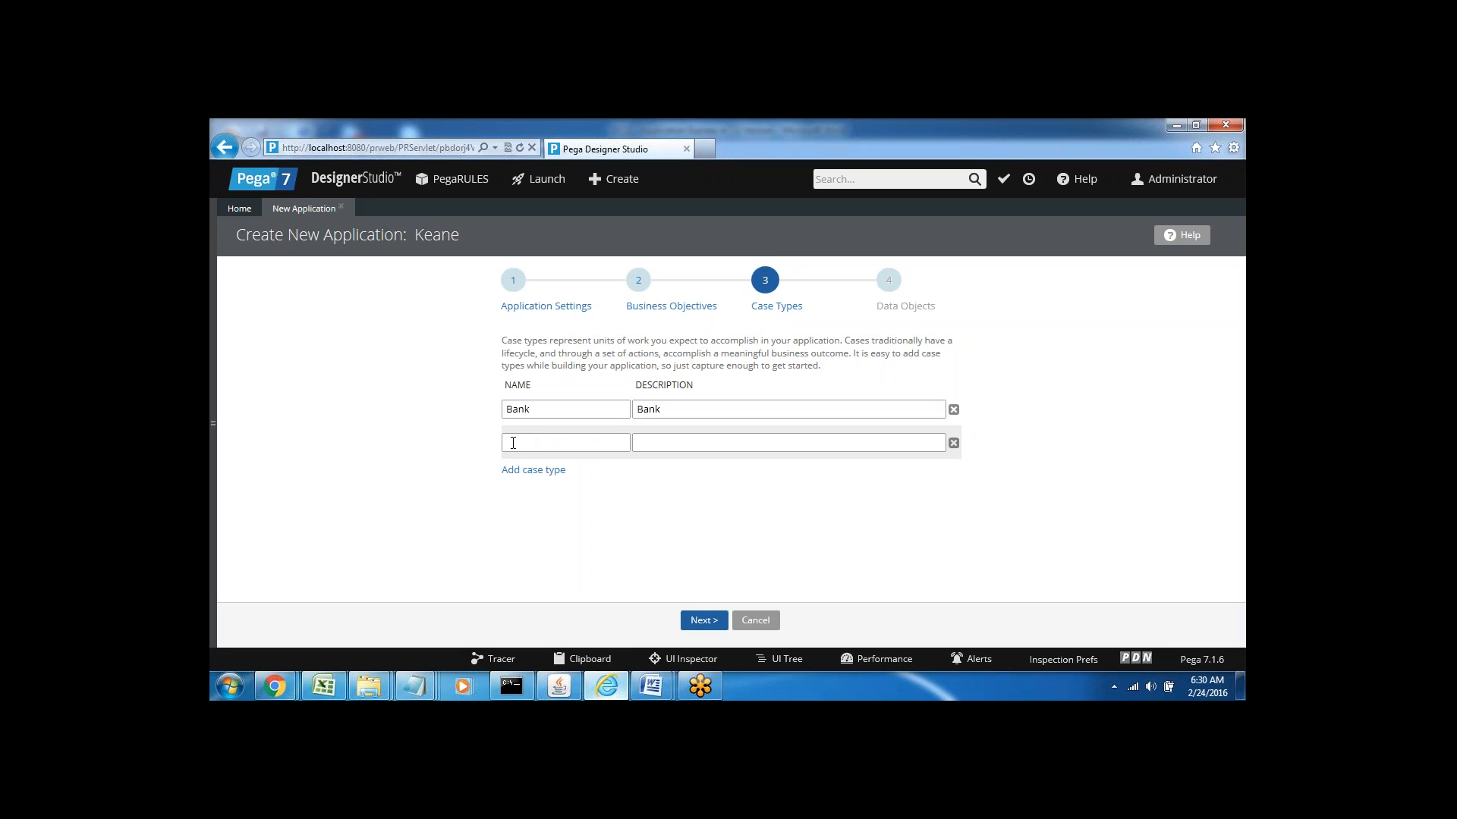
{"action": "type", "text": "PayTM"}
{"action": "key", "text": "Tab"}
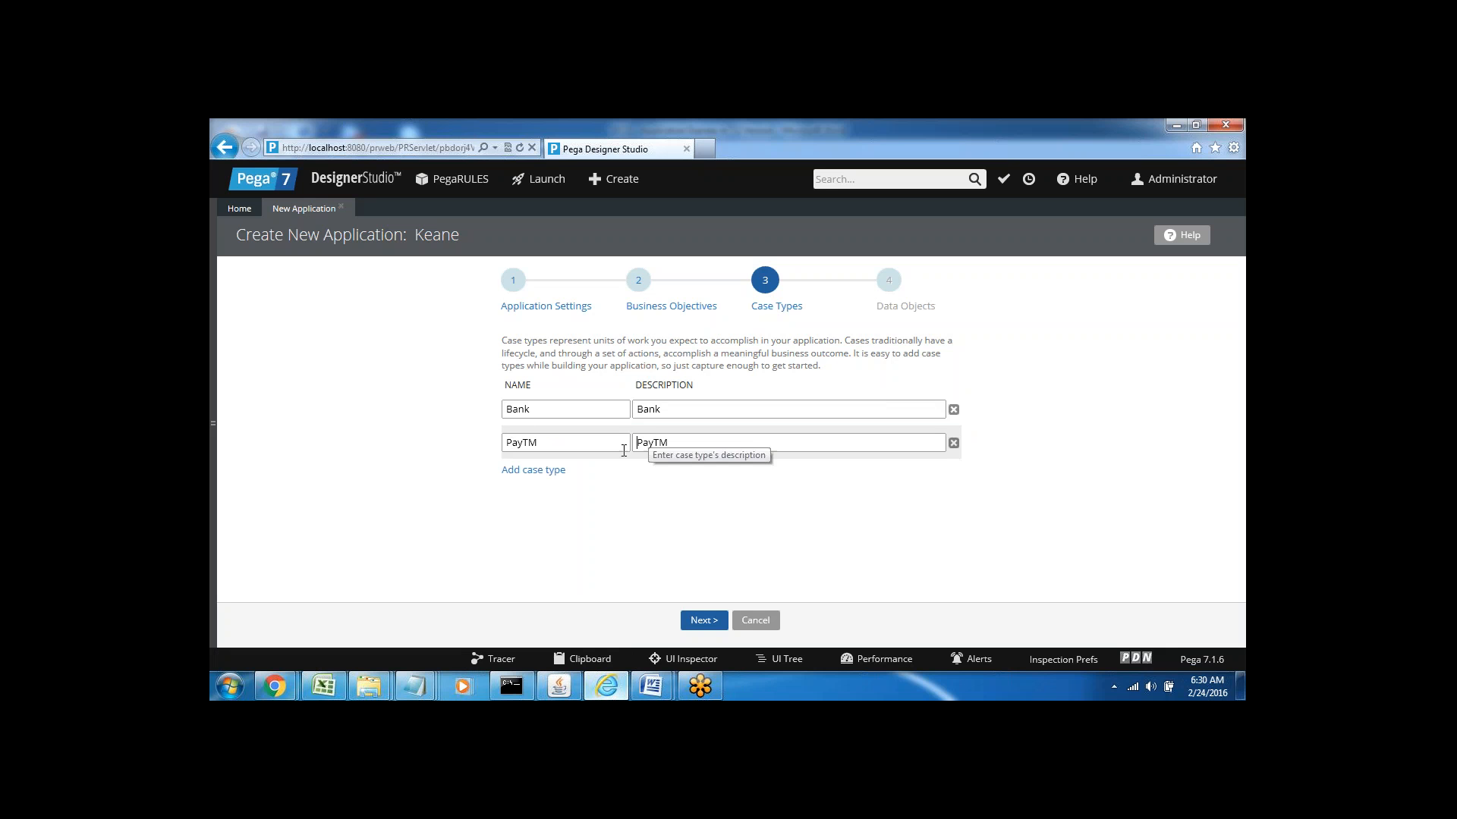
{"action": "left_click", "coordinate": [535, 472]}
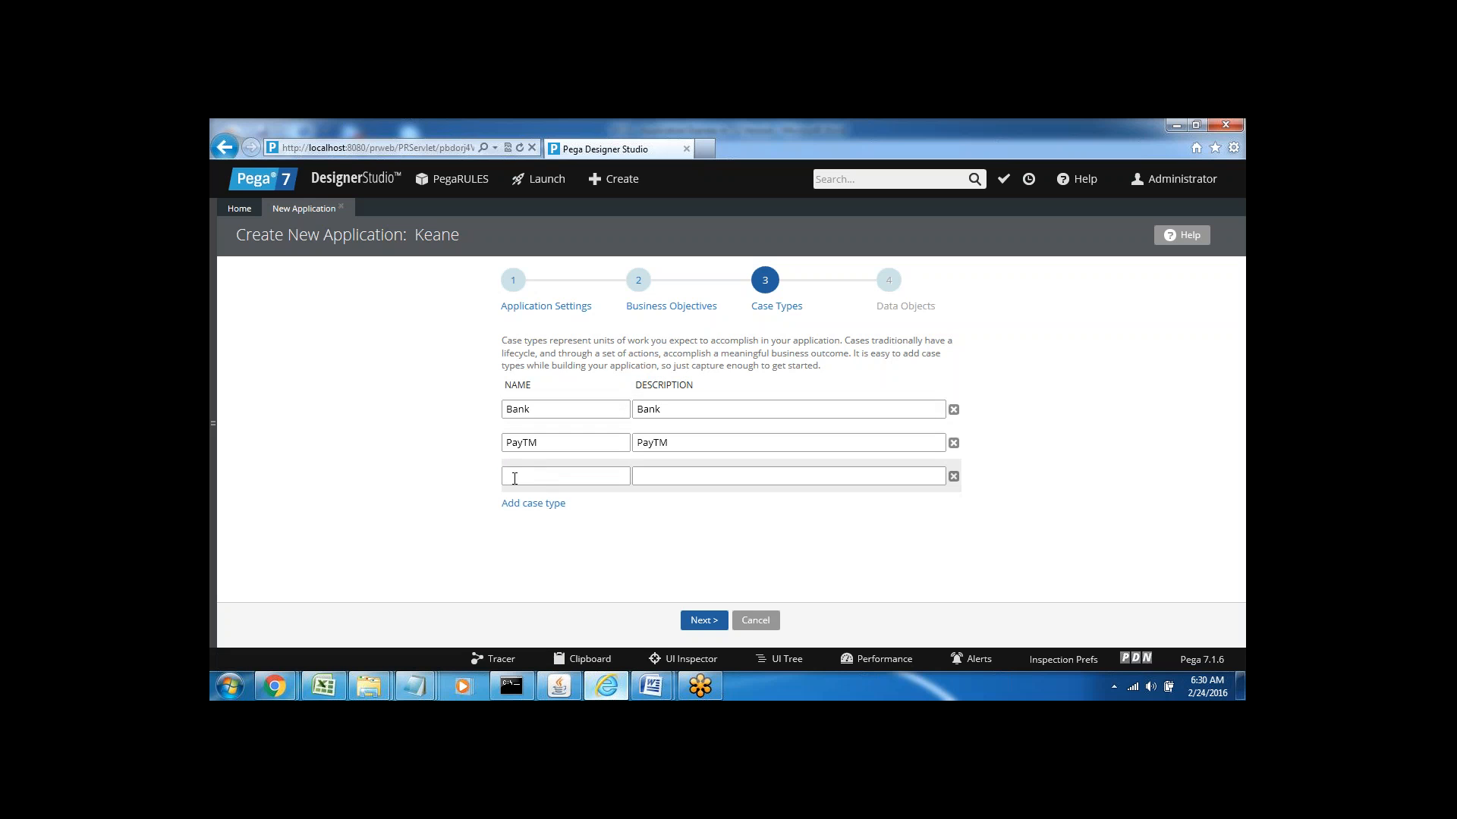
{"action": "type", "text": "Sample"}
{"action": "left_click", "coordinate": [661, 479]}
Highlight the Bank, PayTM and Sample case type names to review them
{"action": "double_click", "coordinate": [516, 409]}
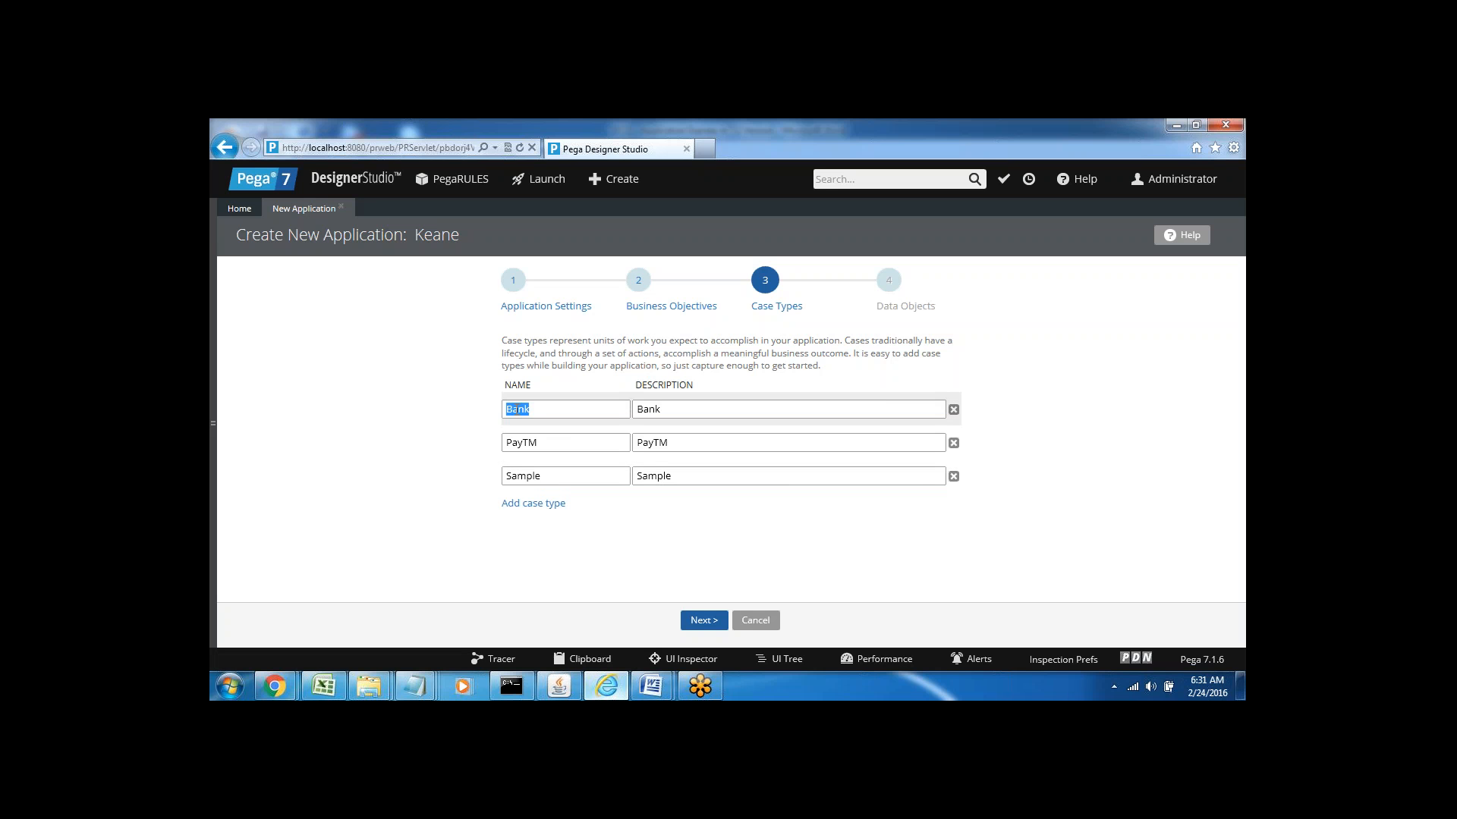
{"action": "double_click", "coordinate": [522, 451]}
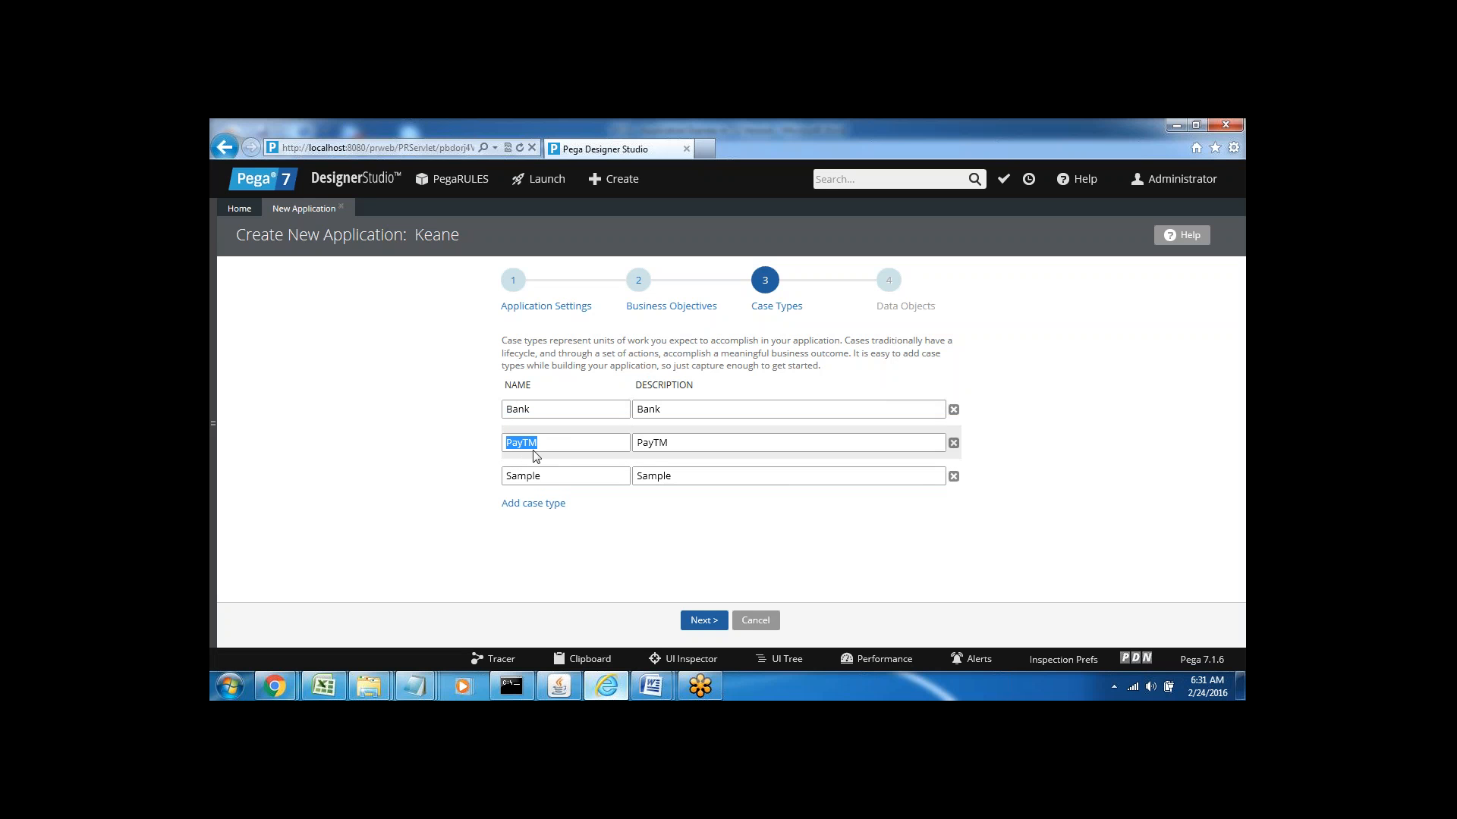
{"action": "double_click", "coordinate": [528, 479]}
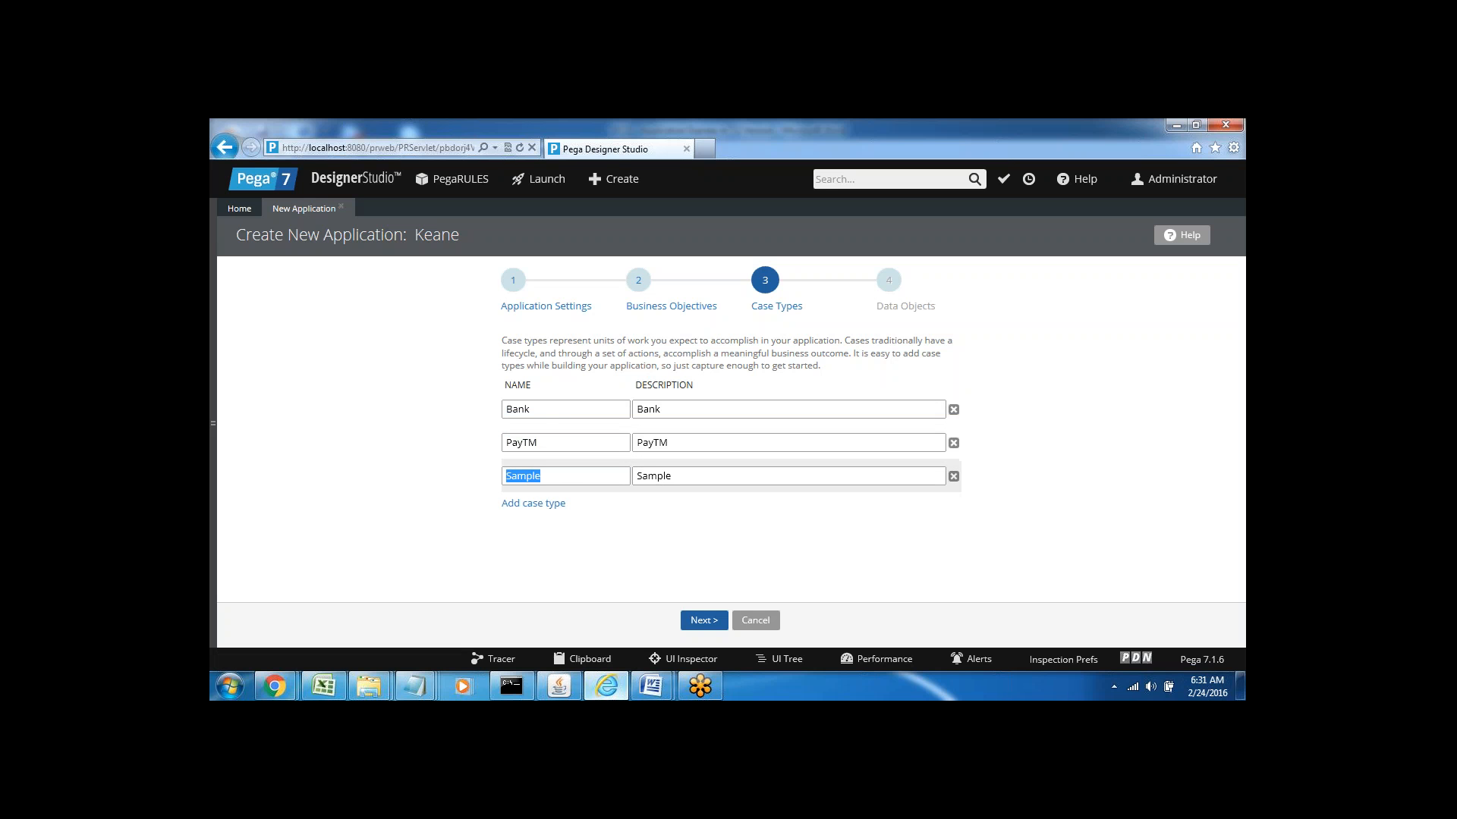
{"action": "left_click", "coordinate": [555, 486]}
{"action": "double_click", "coordinate": [520, 477]}
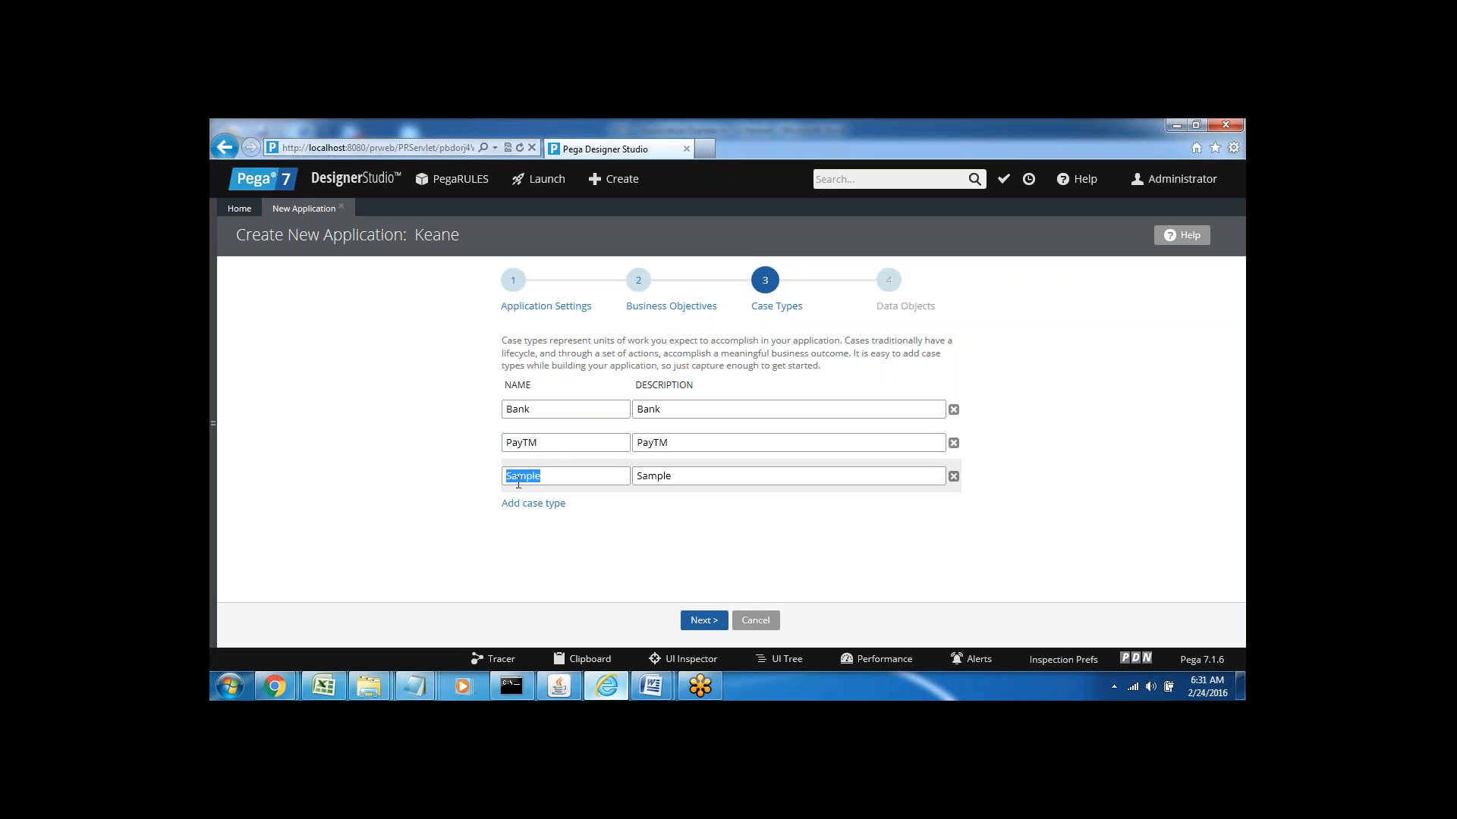
{"action": "left_click", "coordinate": [590, 545]}
Move on to the Data Objects step and leave its single data object row blank
{"action": "left_click", "coordinate": [703, 621]}
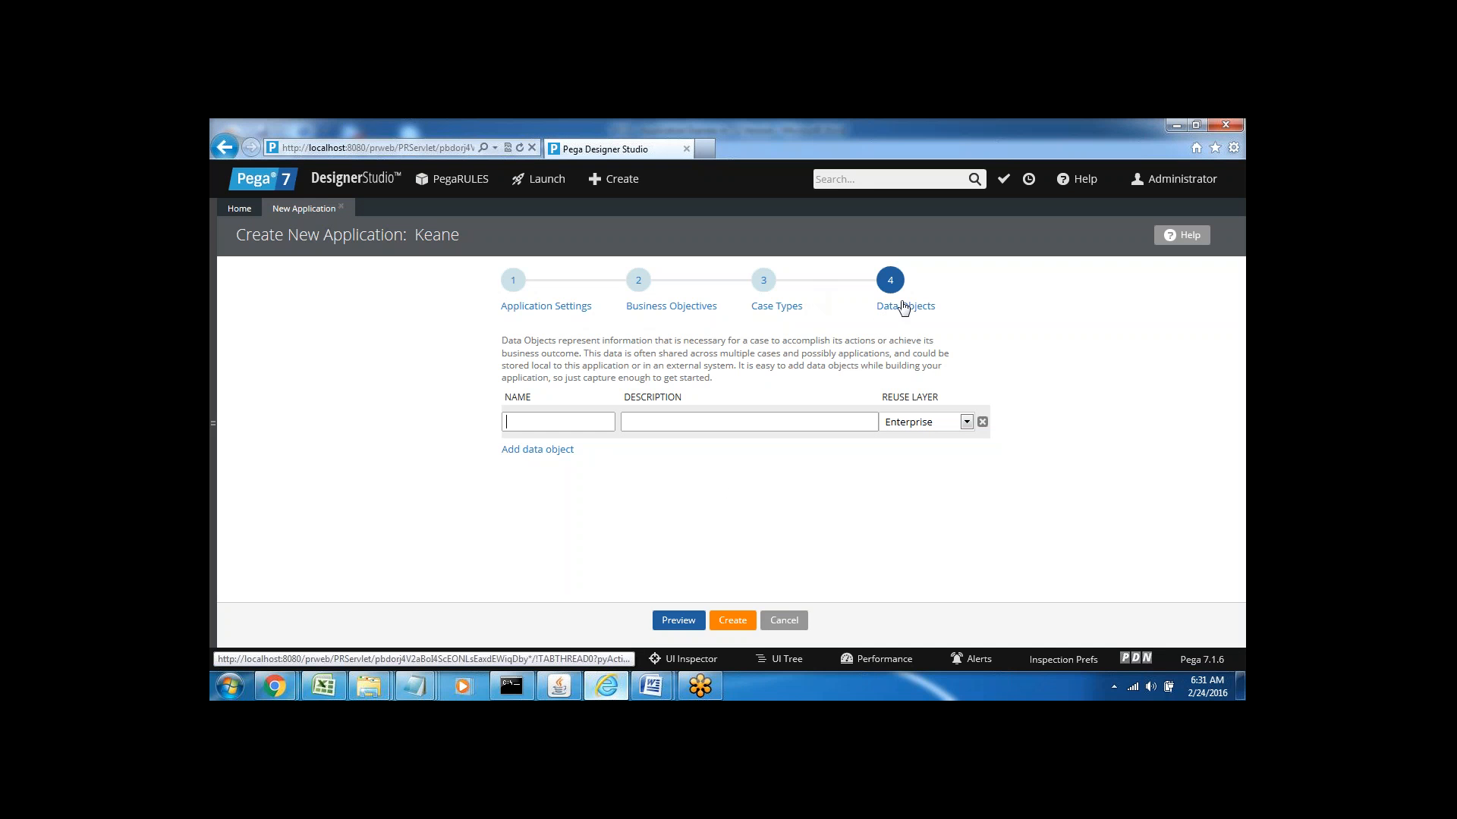
{"action": "left_click", "coordinate": [557, 422]}
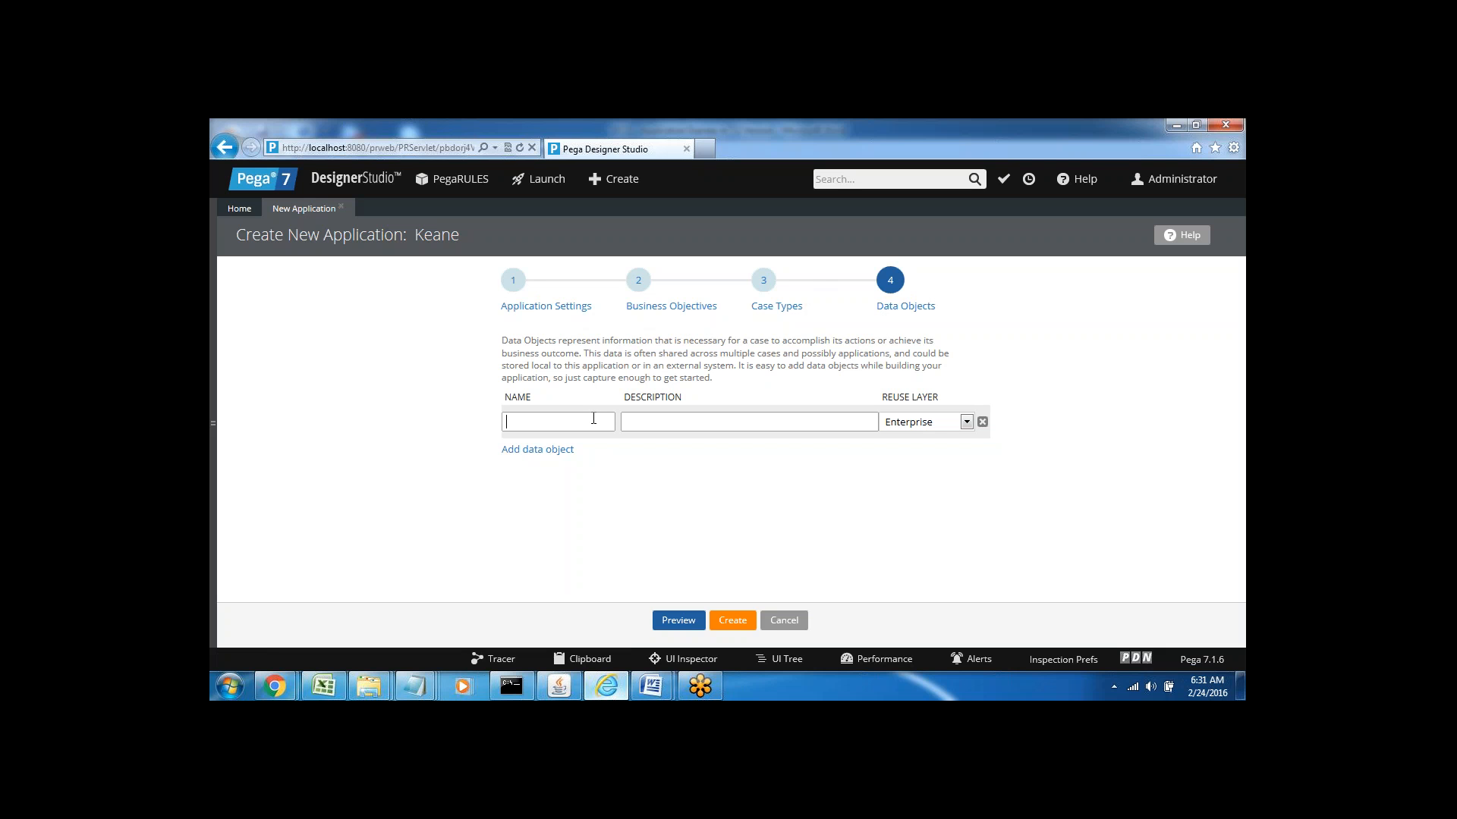
{"action": "left_click", "coordinate": [345, 181]}
Start creating the Keane application from the Data Objects step with no data objects
{"action": "left_click", "coordinate": [731, 625]}
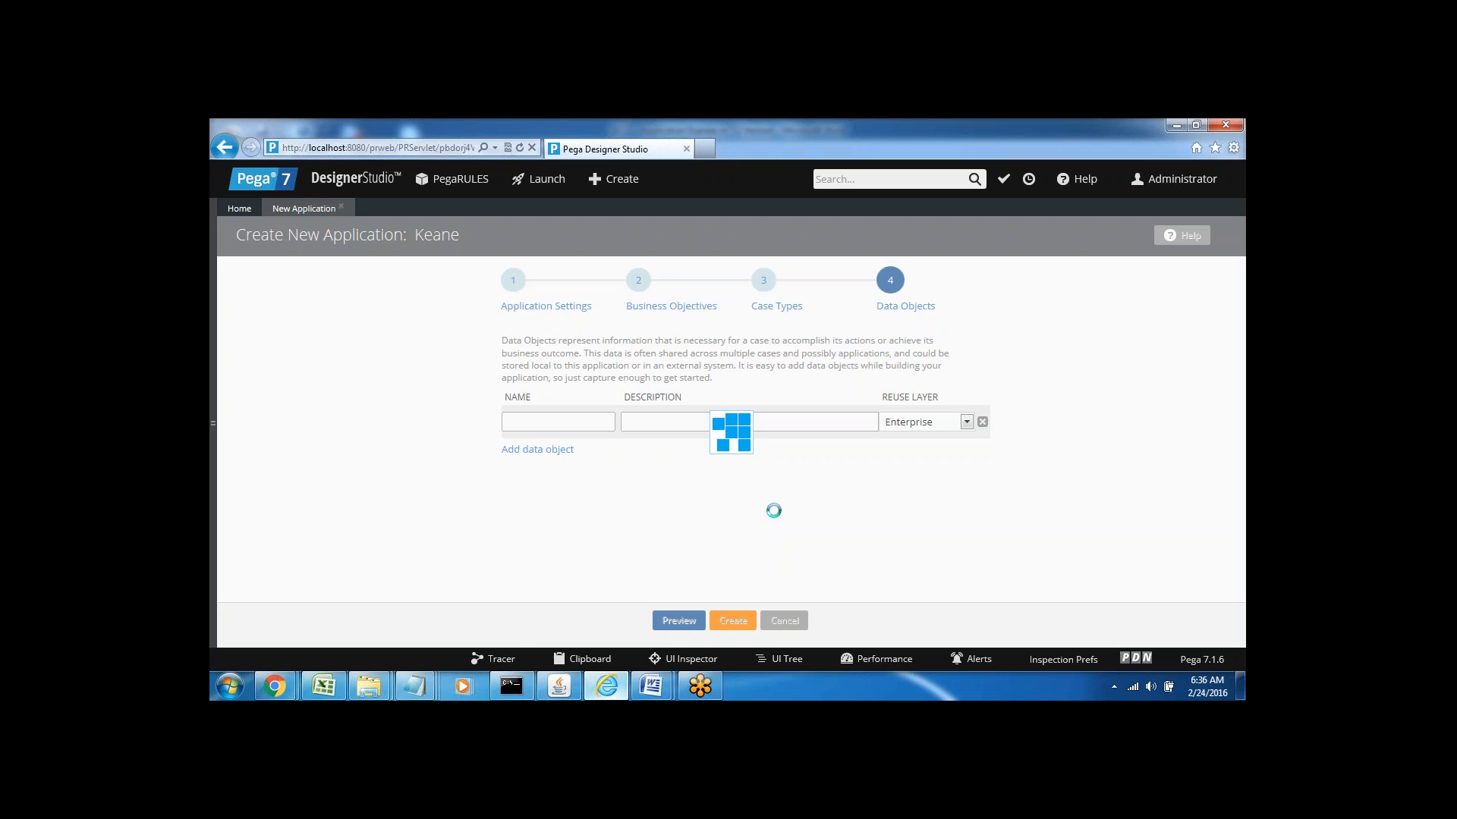
{"action": "mouse_move", "coordinate": [657, 692]}
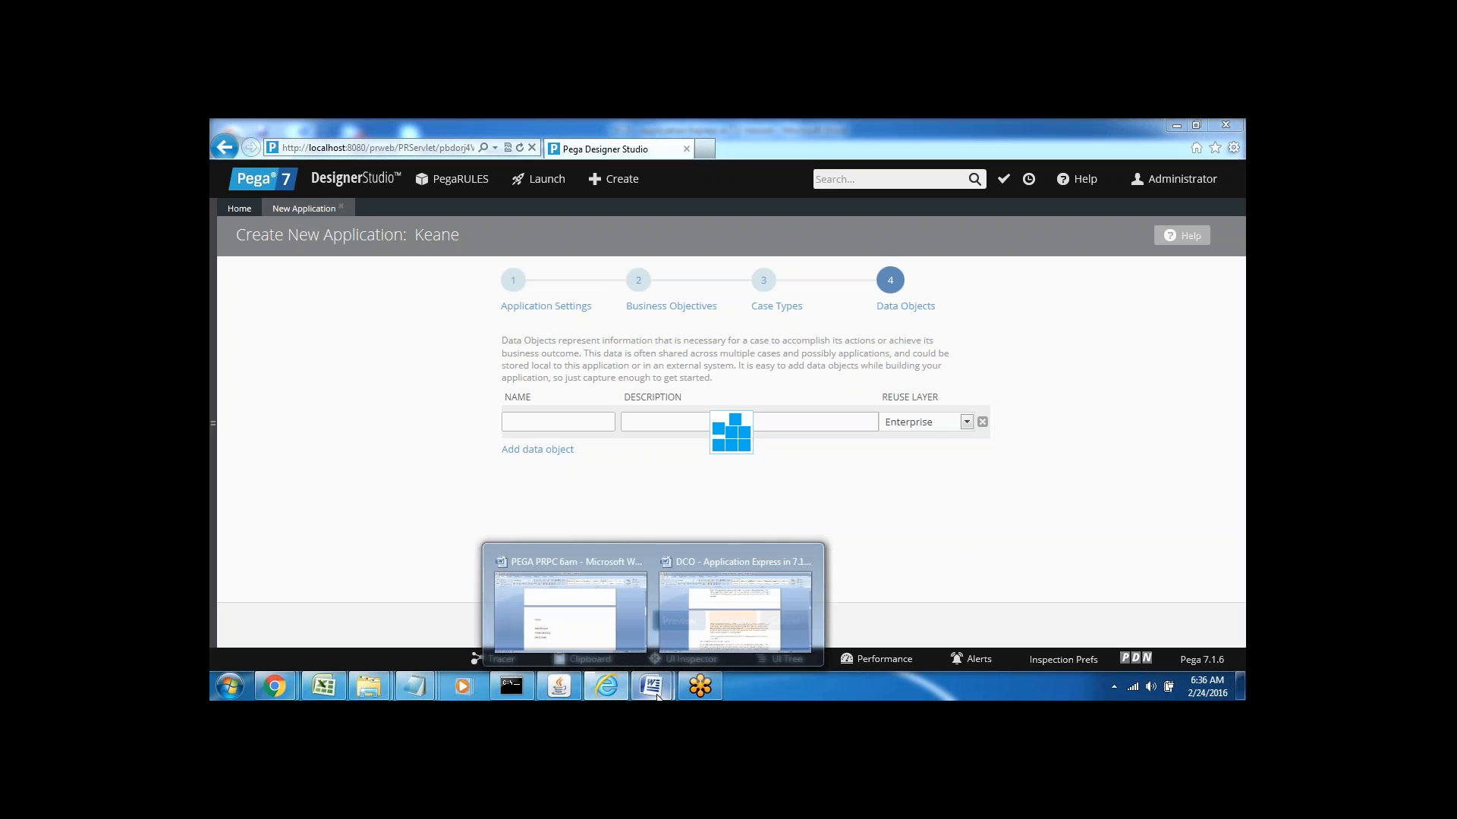
{"action": "left_click", "coordinate": [580, 611]}
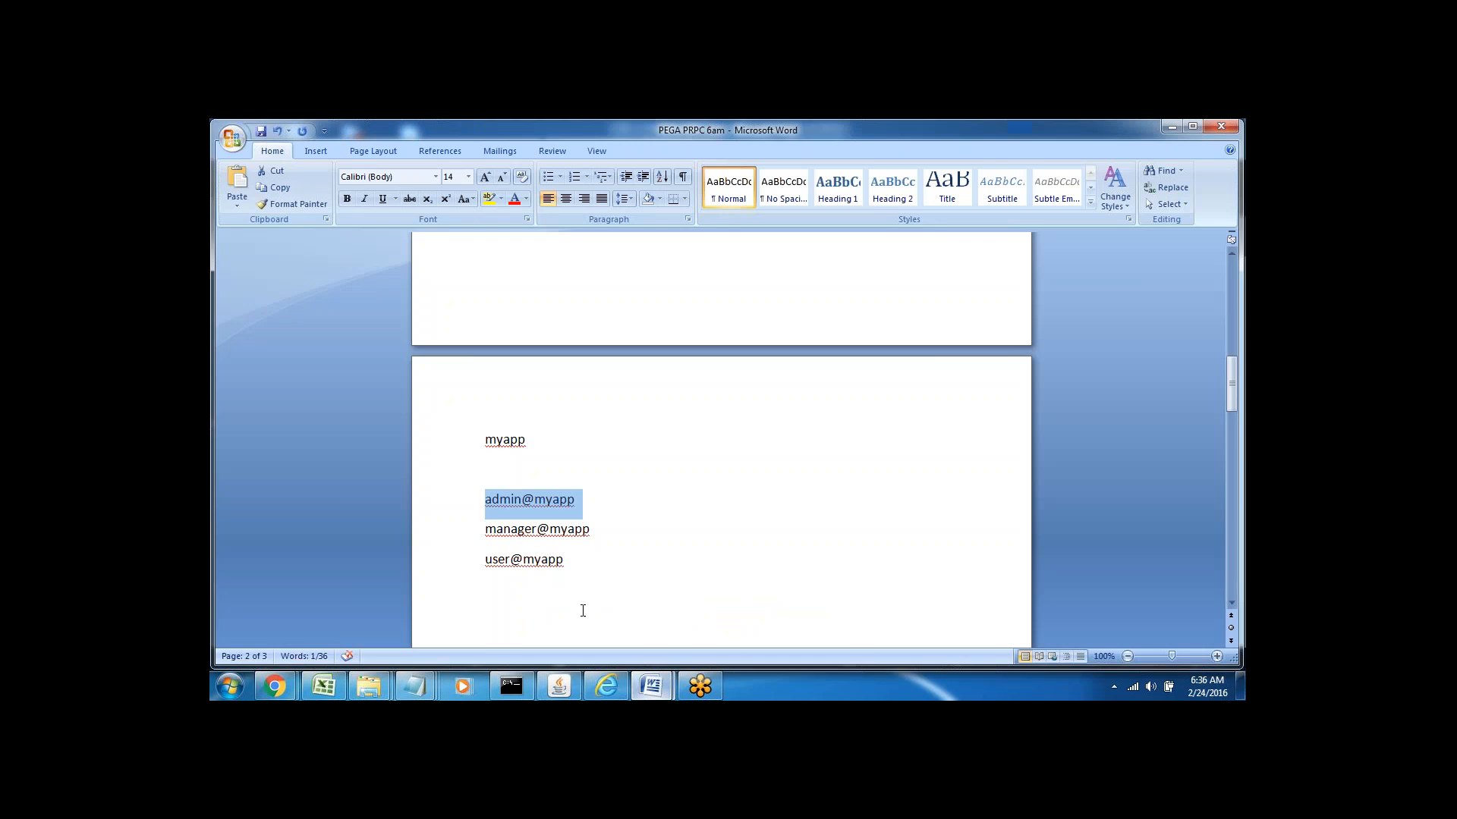
{"action": "left_click", "coordinate": [663, 560]}
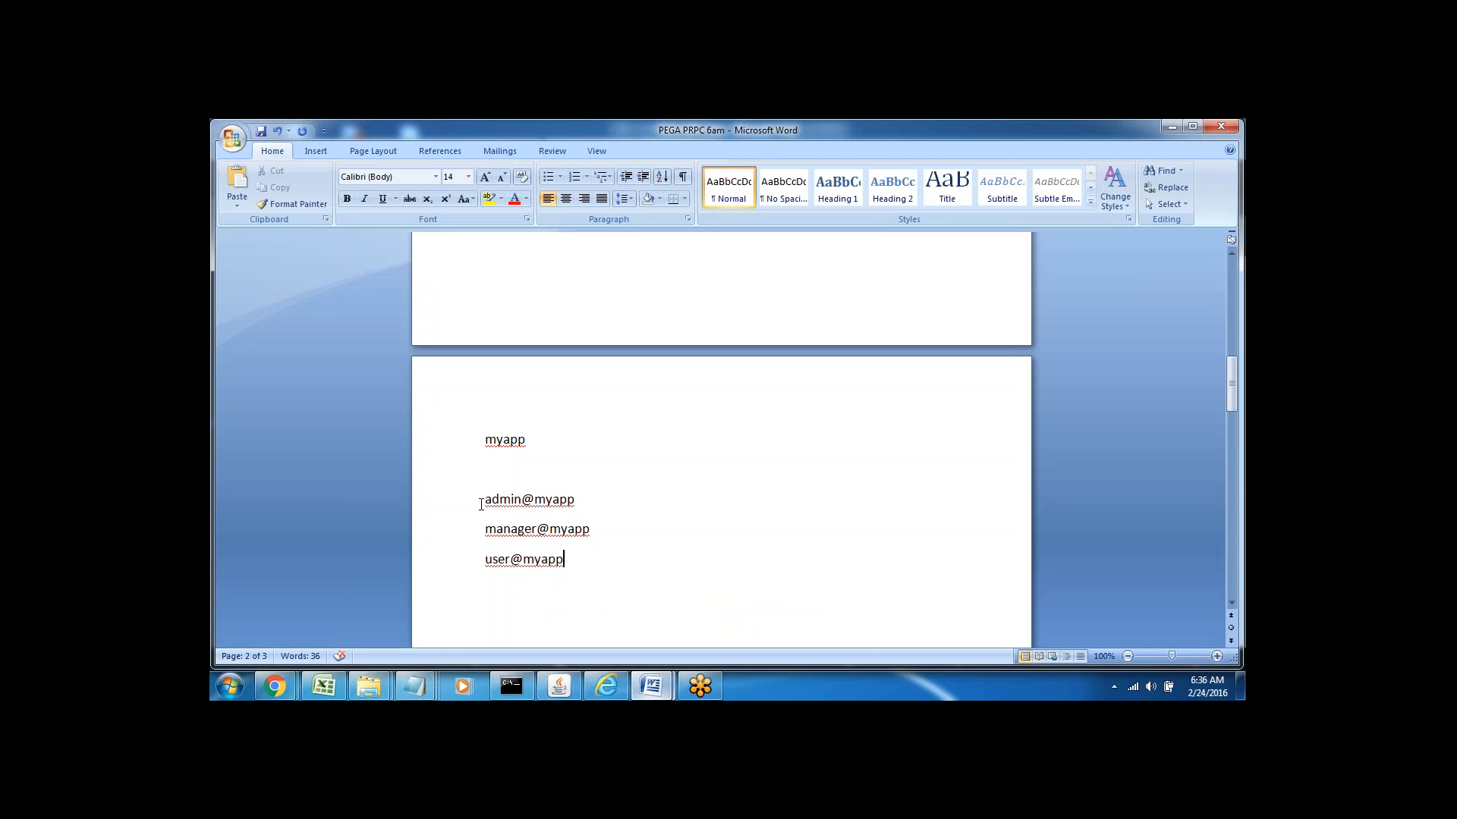
{"action": "left_click_drag", "start_coordinate": [481, 503], "coordinate": [585, 560]}
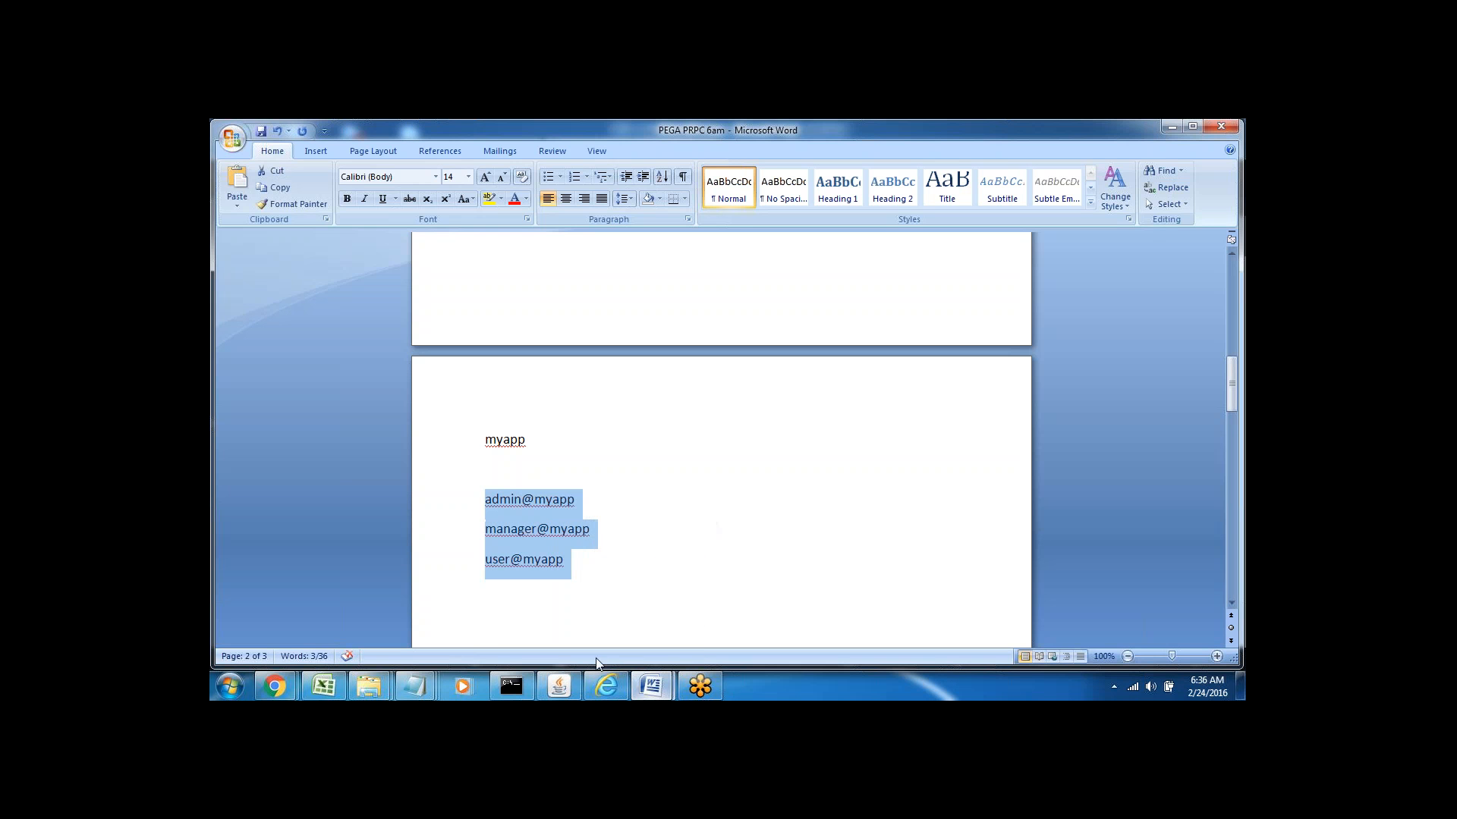
{"action": "left_click", "coordinate": [604, 692]}
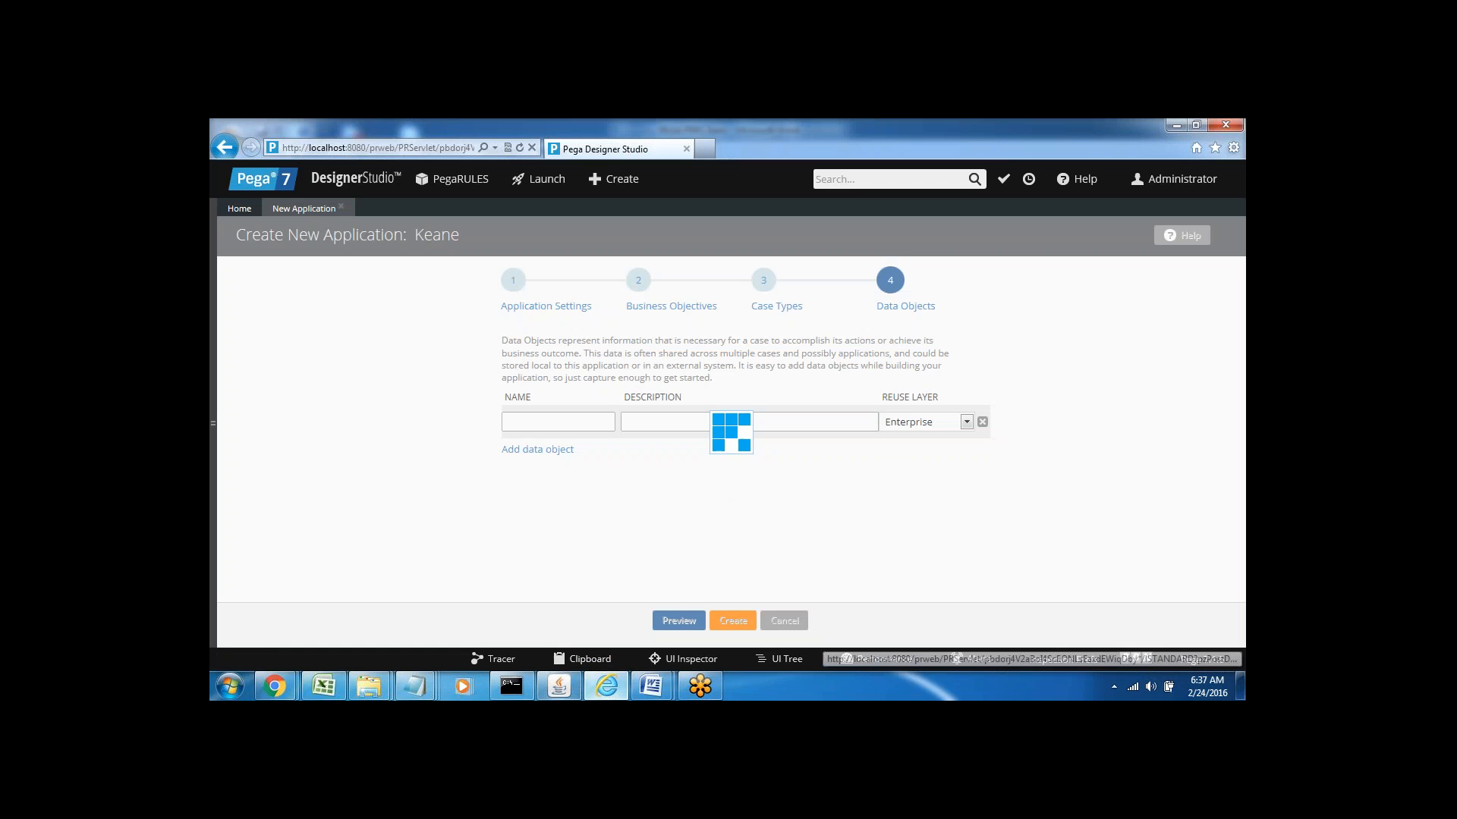
Check the server console, then highlight the generated Admin, Manager and User operators
{"action": "left_click", "coordinate": [559, 686]}
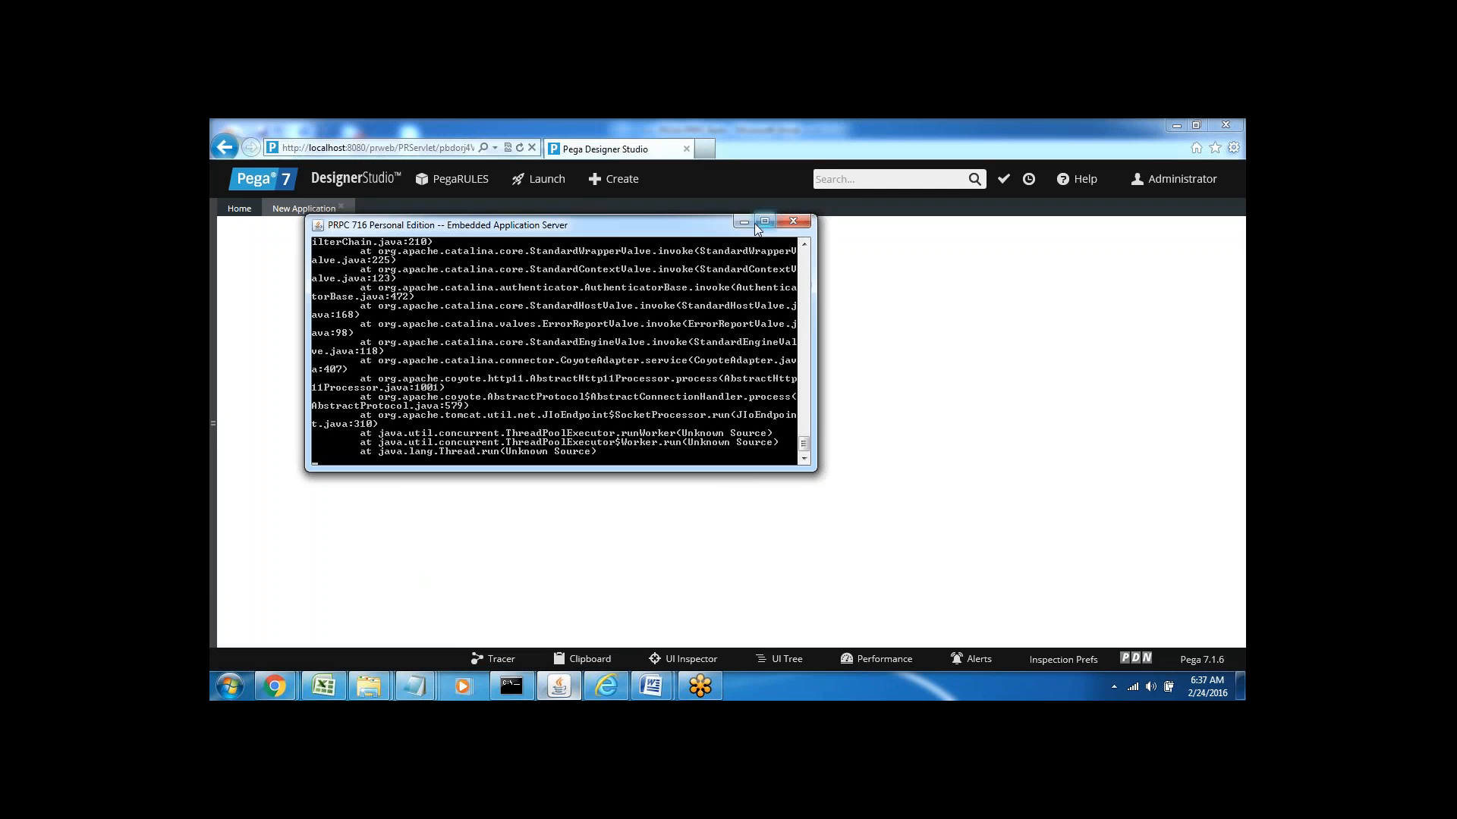
{"action": "left_click", "coordinate": [744, 222]}
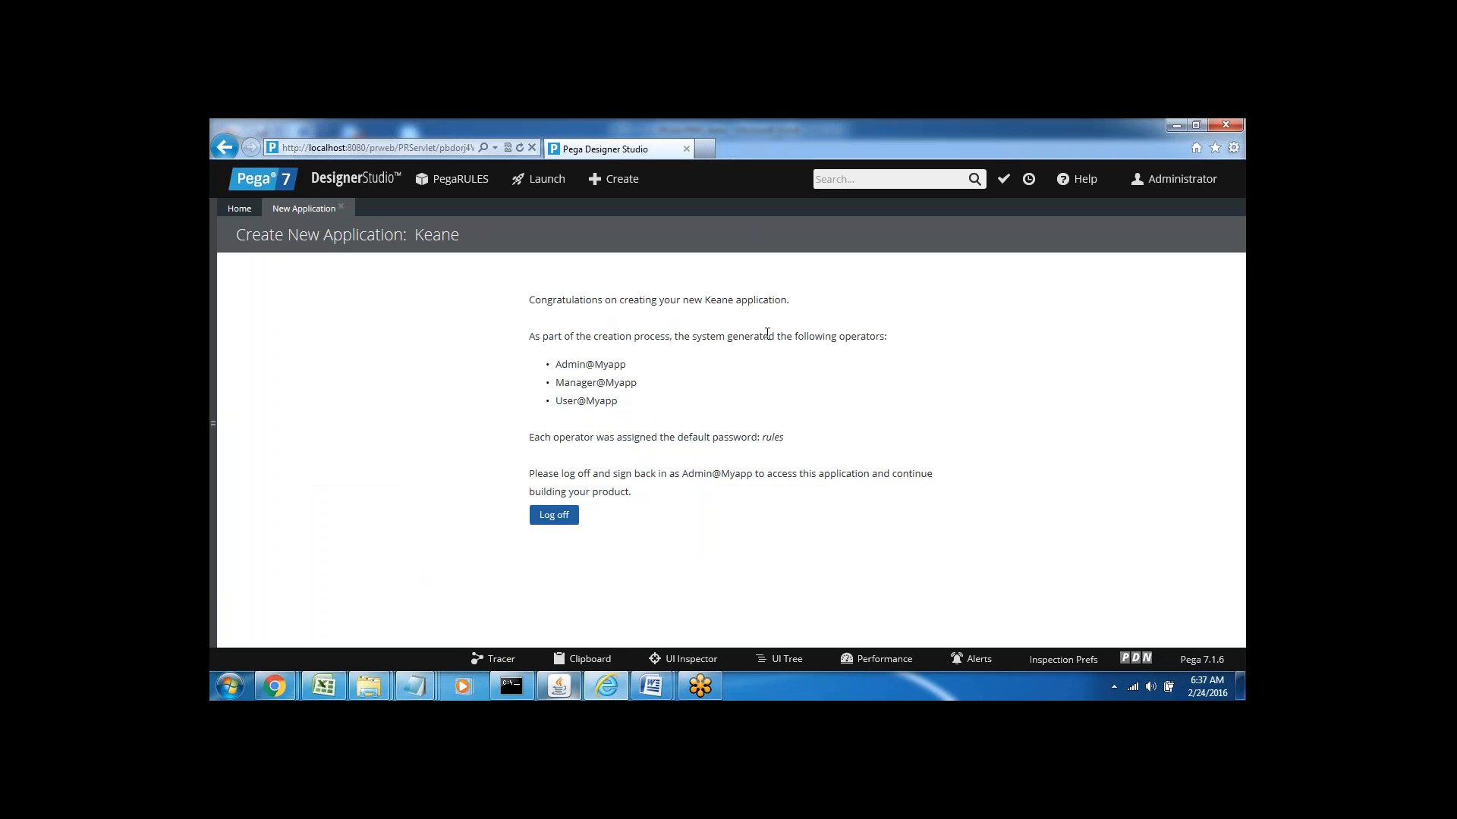
{"action": "double_click", "coordinate": [855, 334]}
{"action": "left_click", "coordinate": [857, 376]}
{"action": "left_click_drag", "start_coordinate": [557, 363], "coordinate": [630, 365]}
{"action": "left_click", "coordinate": [665, 395]}
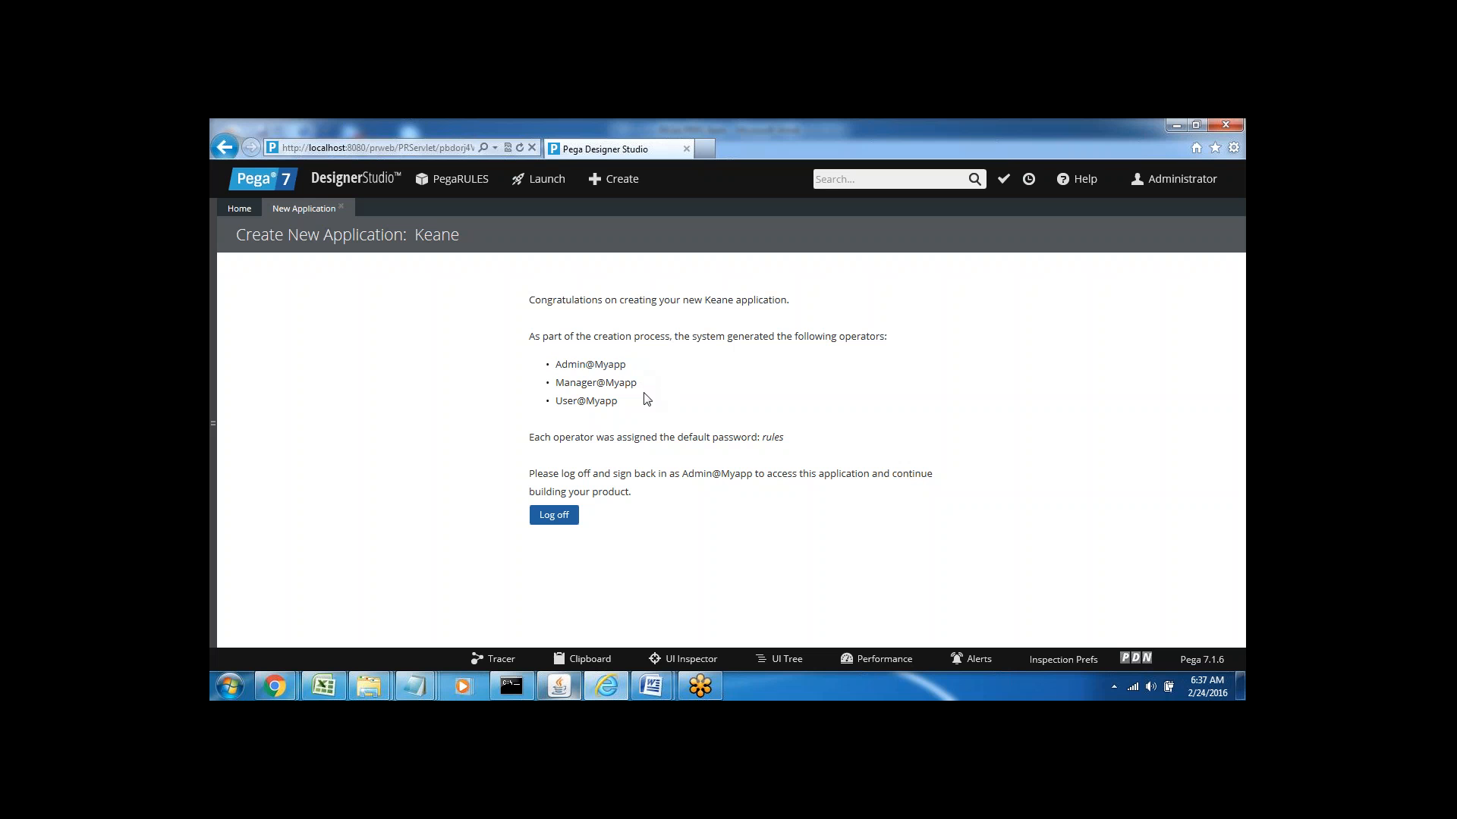
{"action": "double_click", "coordinate": [570, 383]}
{"action": "left_click", "coordinate": [575, 401]}
{"action": "double_click", "coordinate": [594, 402]}
{"action": "left_click", "coordinate": [598, 408]}
Go over the default password and admin operator on the congratulations page, then log off
{"action": "double_click", "coordinate": [768, 438]}
{"action": "left_click", "coordinate": [590, 477]}
{"action": "left_click_drag", "start_coordinate": [685, 474], "coordinate": [759, 472]}
{"action": "double_click", "coordinate": [560, 364]}
{"action": "left_click", "coordinate": [580, 382]}
{"action": "left_click_drag", "start_coordinate": [555, 364], "coordinate": [627, 365]}
{"action": "double_click", "coordinate": [772, 438]}
{"action": "double_click", "coordinate": [574, 365]}
{"action": "left_click_drag", "start_coordinate": [555, 382], "coordinate": [618, 404]}
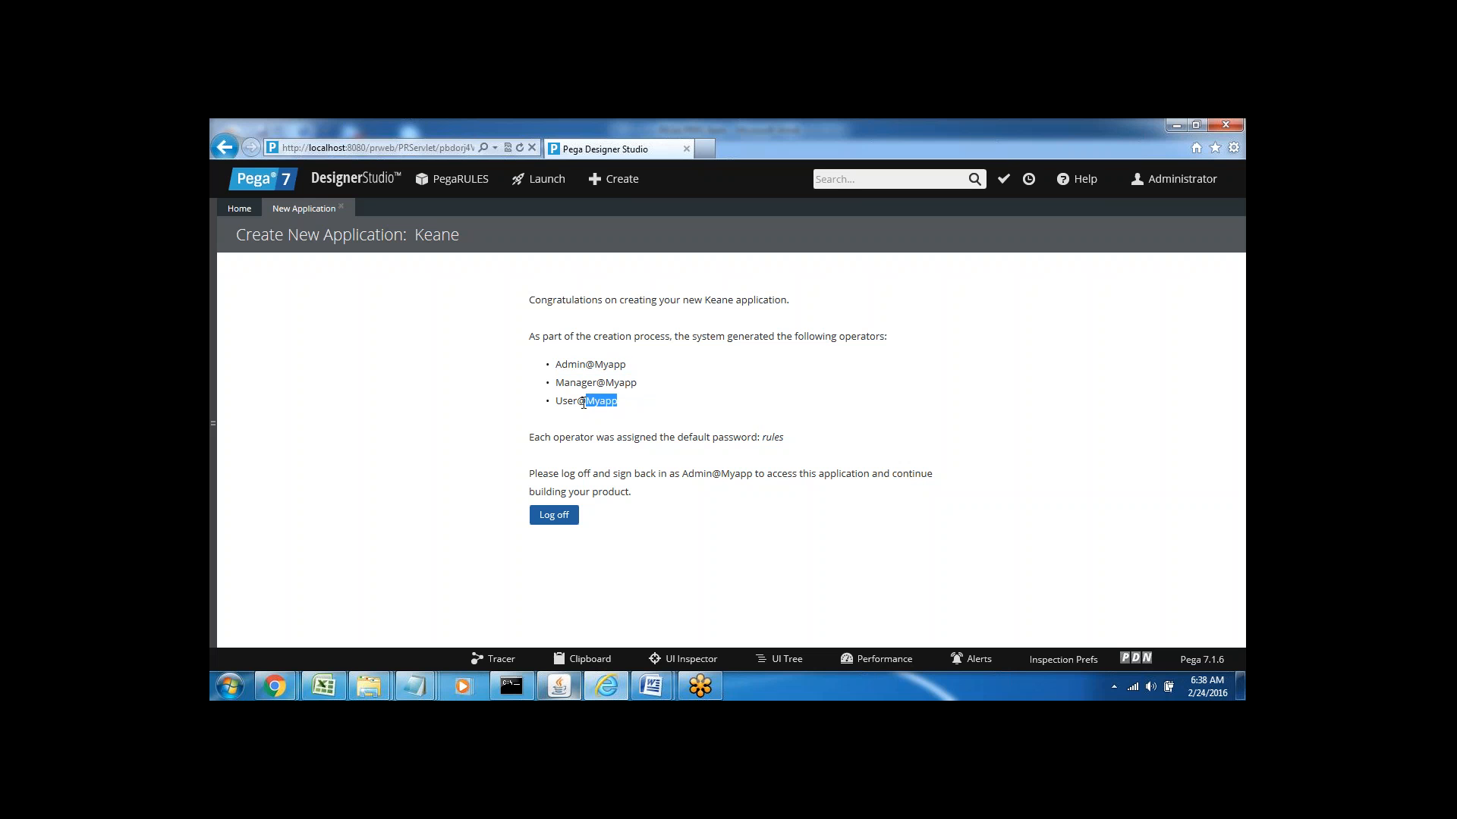
{"action": "double_click", "coordinate": [772, 438]}
{"action": "left_click", "coordinate": [789, 454]}
{"action": "left_click", "coordinate": [553, 519]}
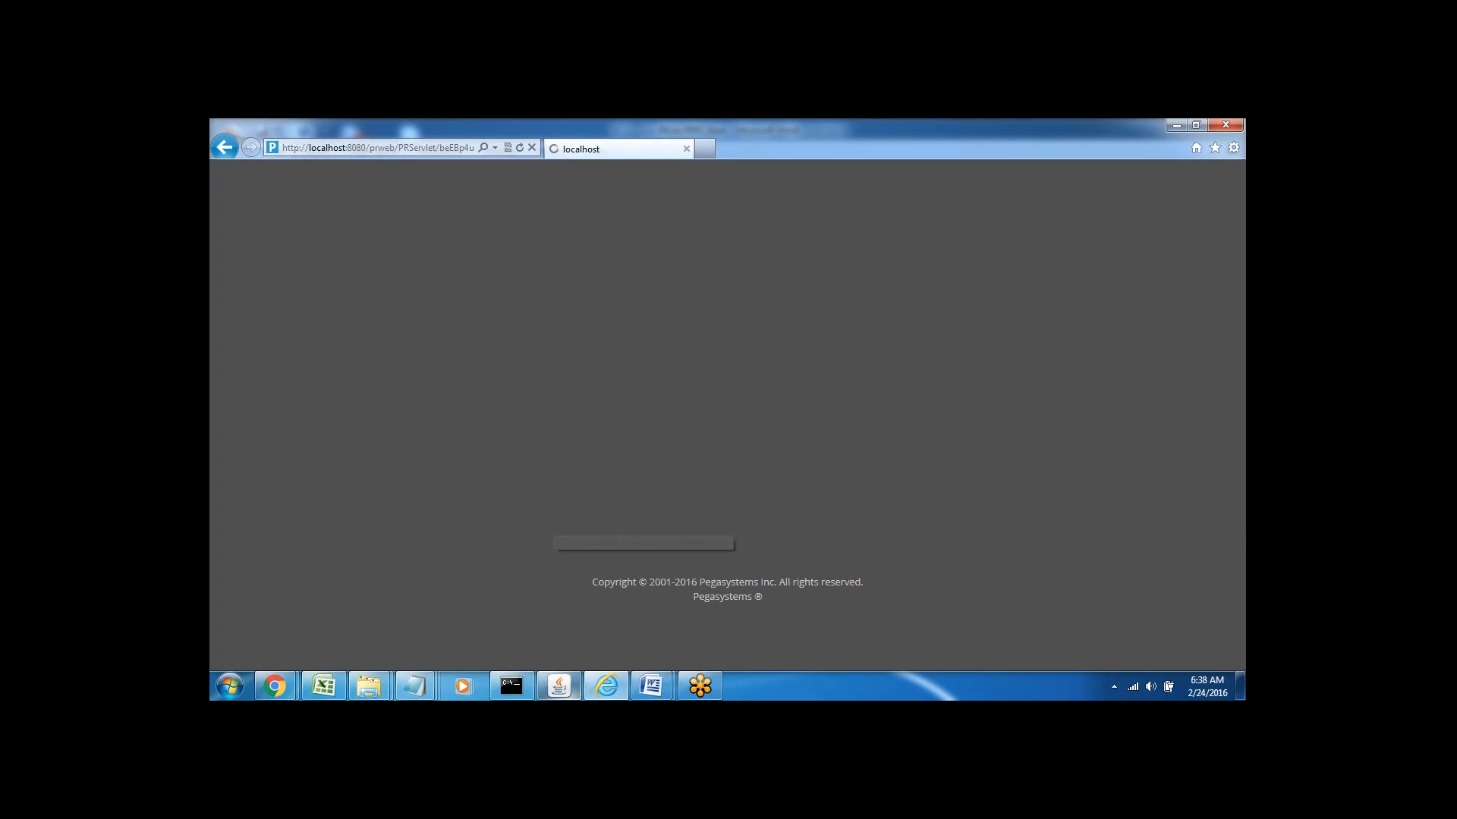
Sign in with the new admin operator's user name and the default password
{"action": "left_click", "coordinate": [621, 316]}
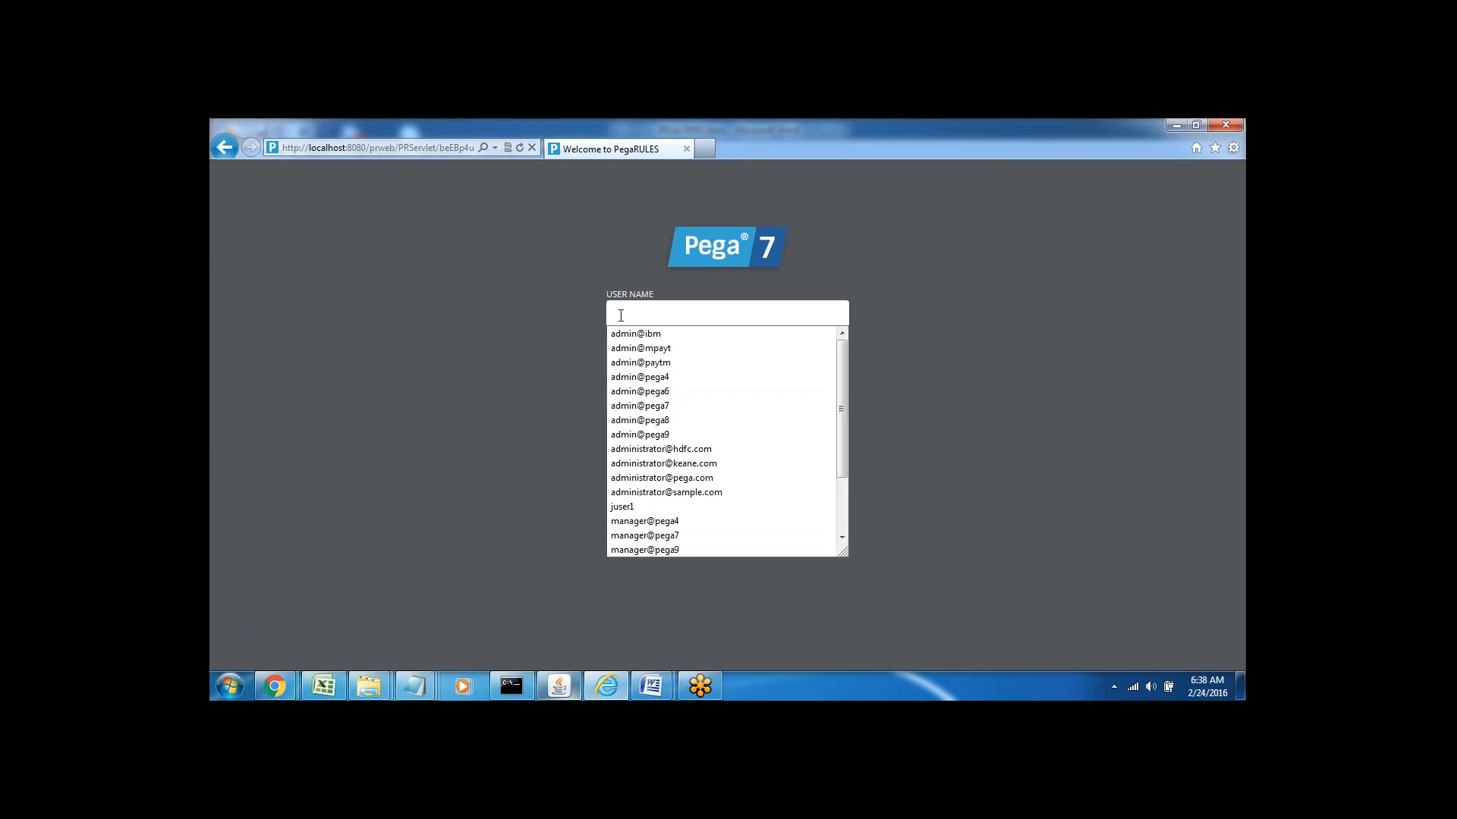
{"action": "type", "text": "admin"}
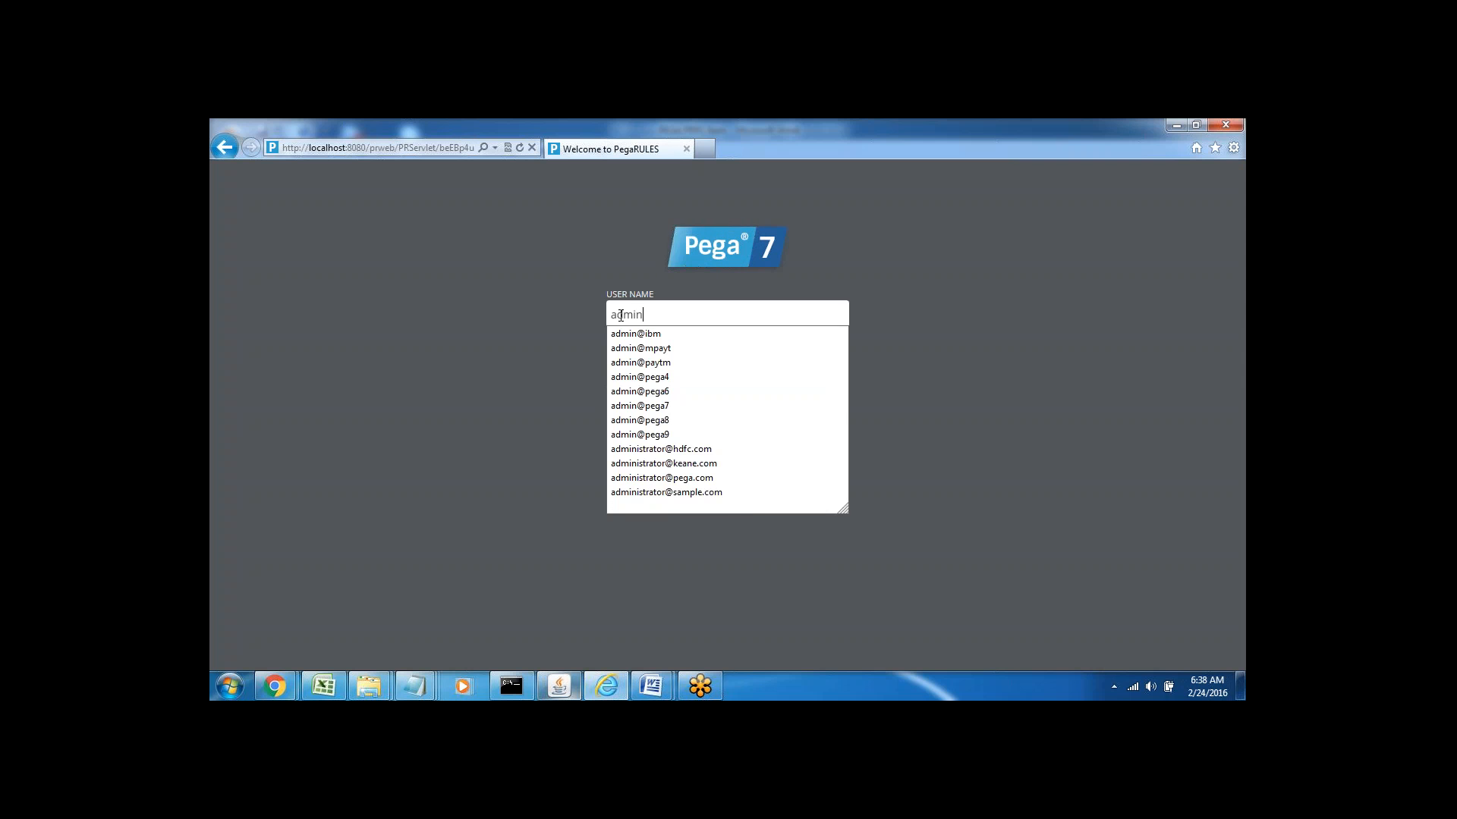
{"action": "type", "text": "@mya"}
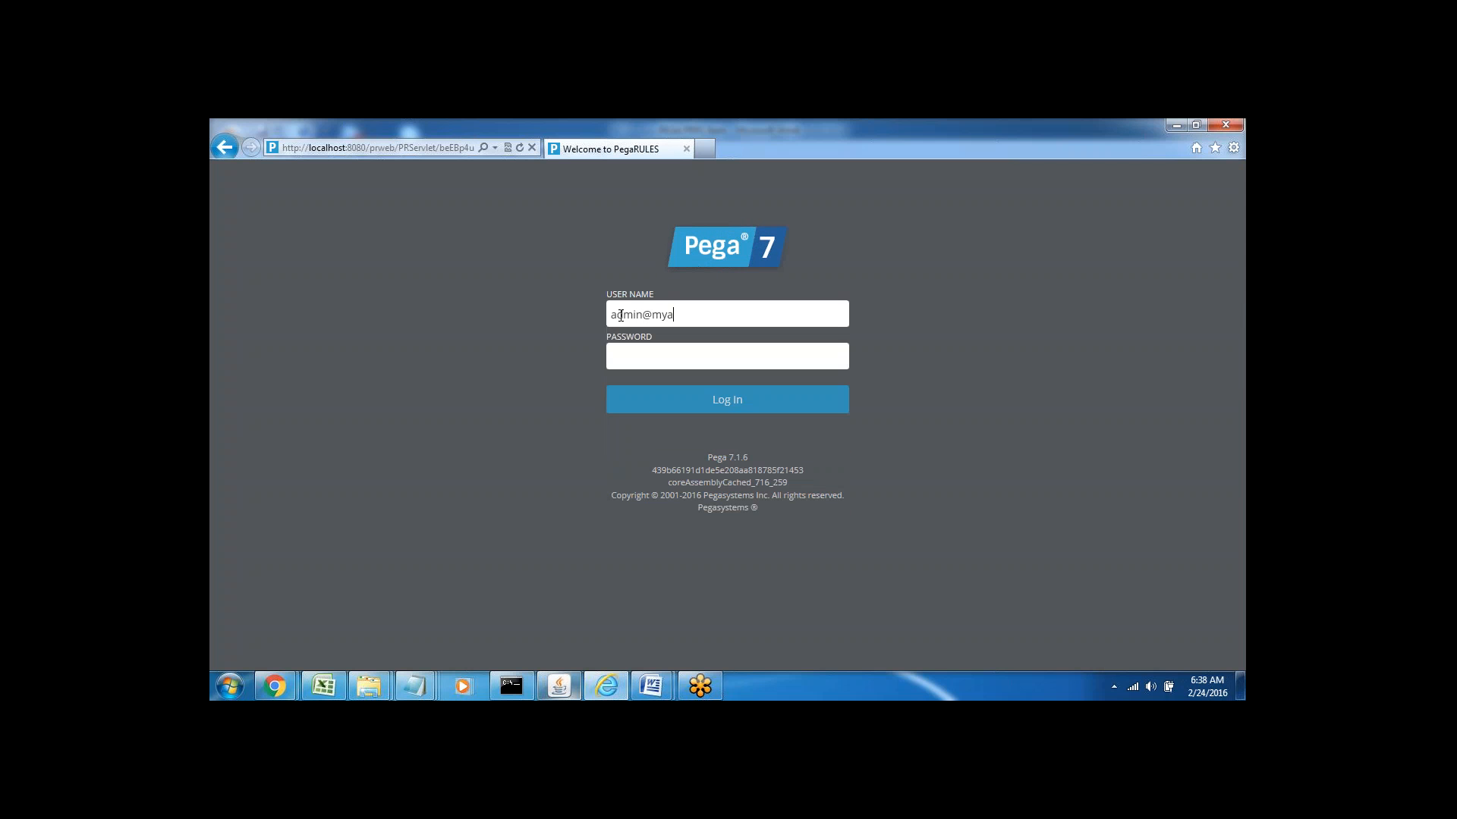
{"action": "type", "text": "pp"}
{"action": "left_click", "coordinate": [628, 358]}
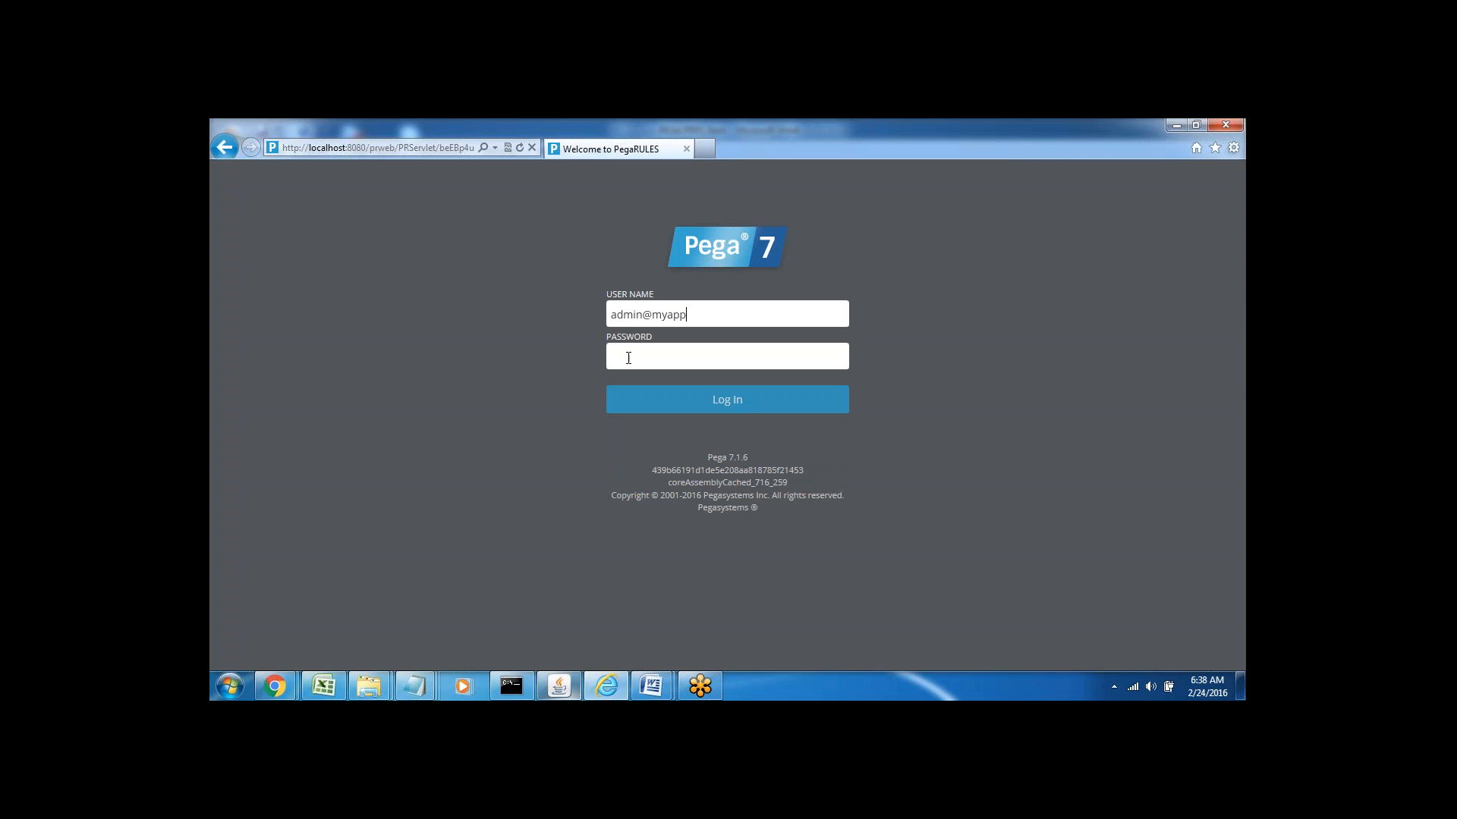
{"action": "type", "text": "ru"}
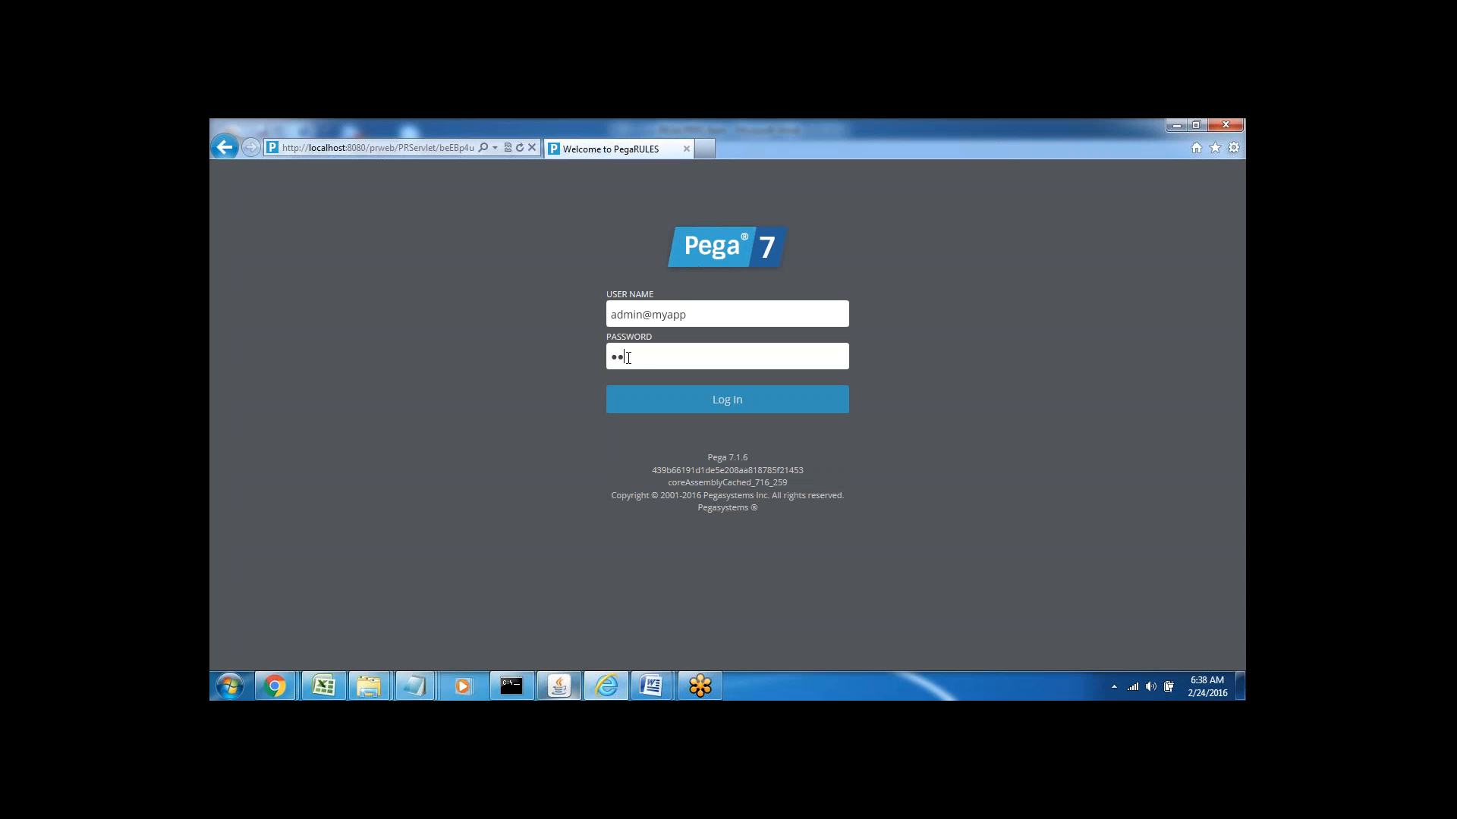
{"action": "type", "text": "les"}
{"action": "left_click", "coordinate": [725, 402]}
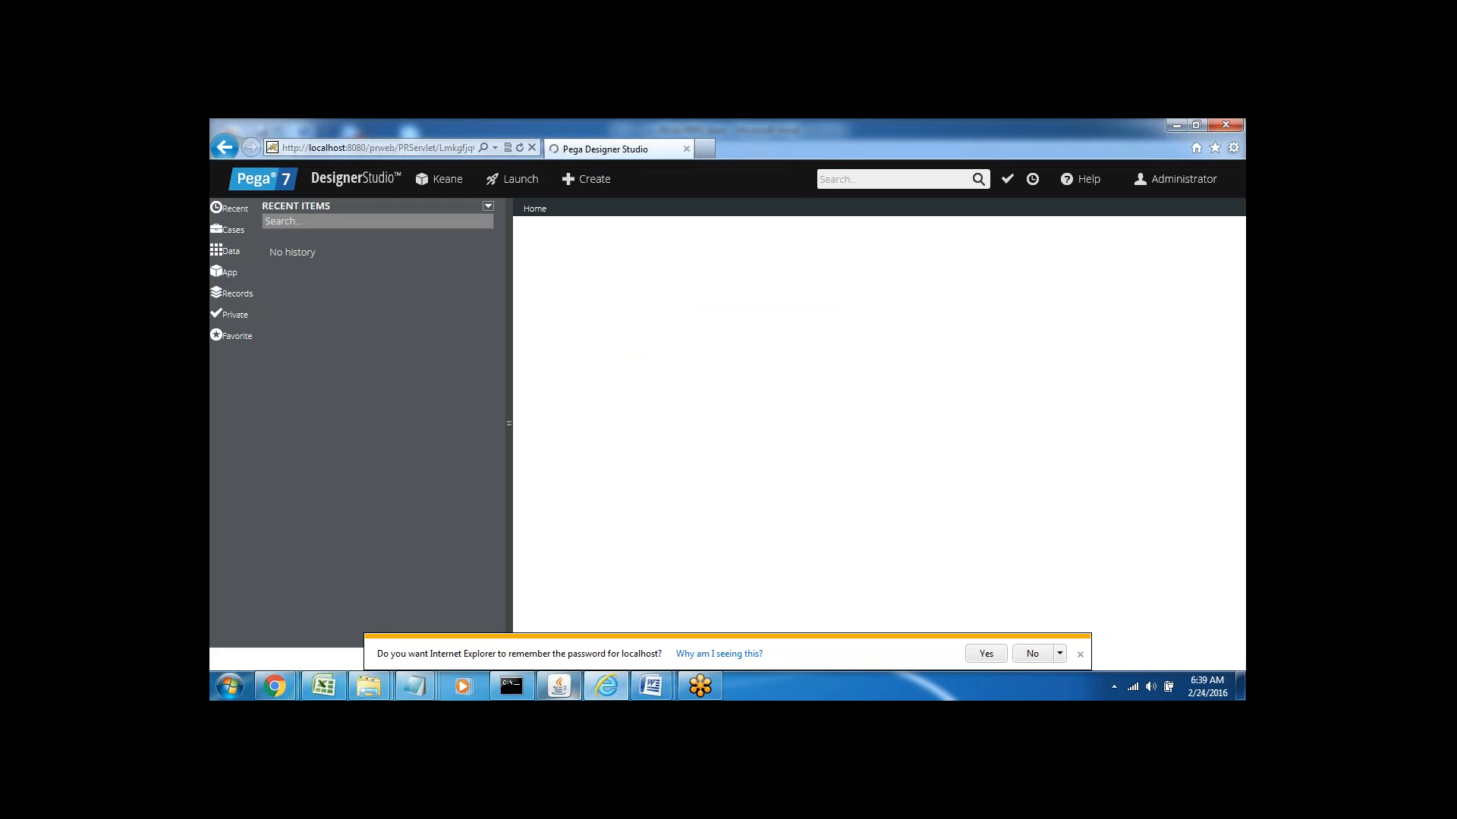
Let Internet Explorer save the login password
{"action": "left_click", "coordinate": [987, 653]}
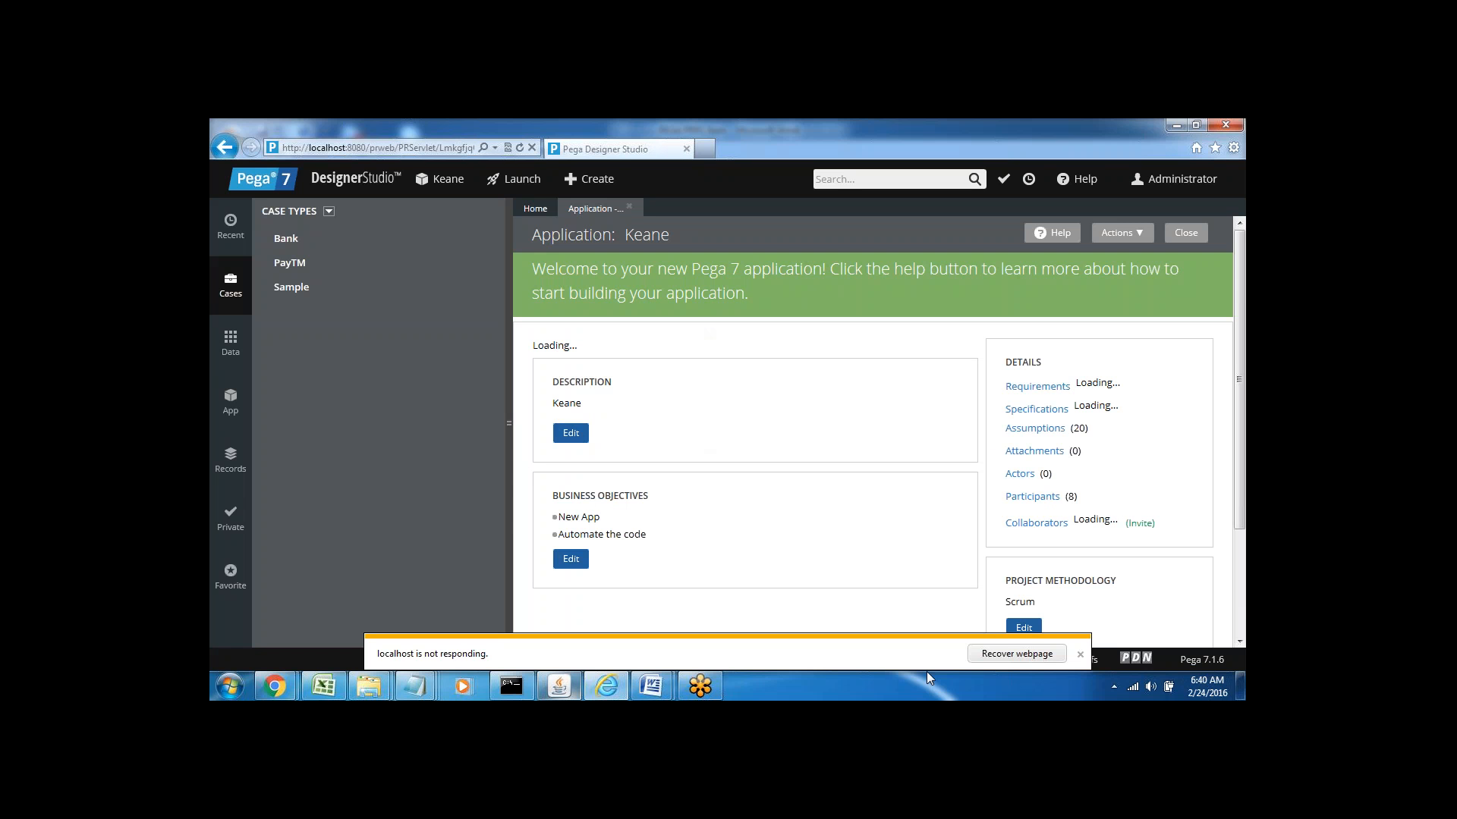
{"action": "left_click", "coordinate": [1080, 654]}
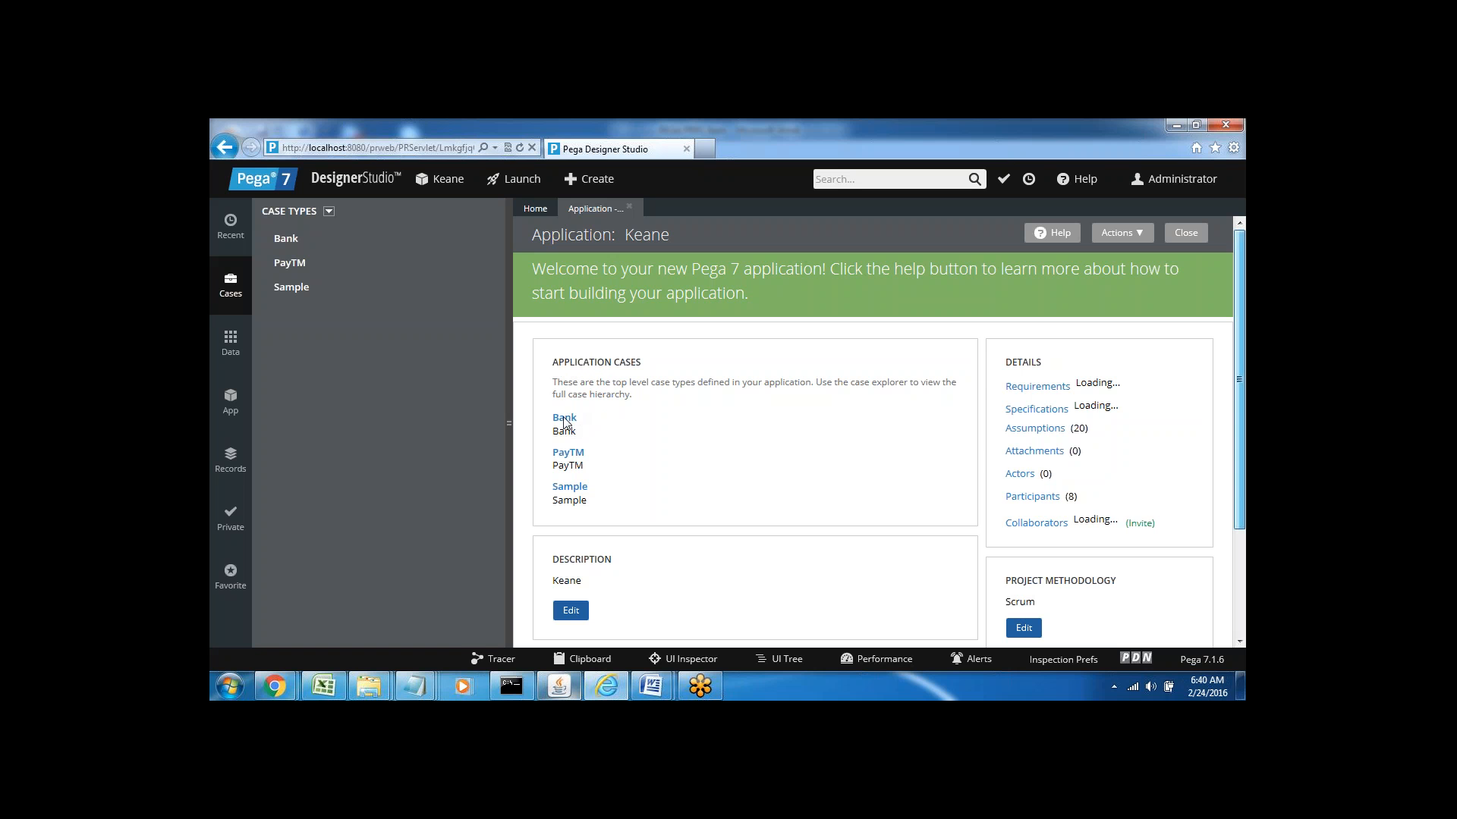
{"action": "scroll", "coordinate": [583, 565], "scroll_direction": "down", "scroll_amount": 2}
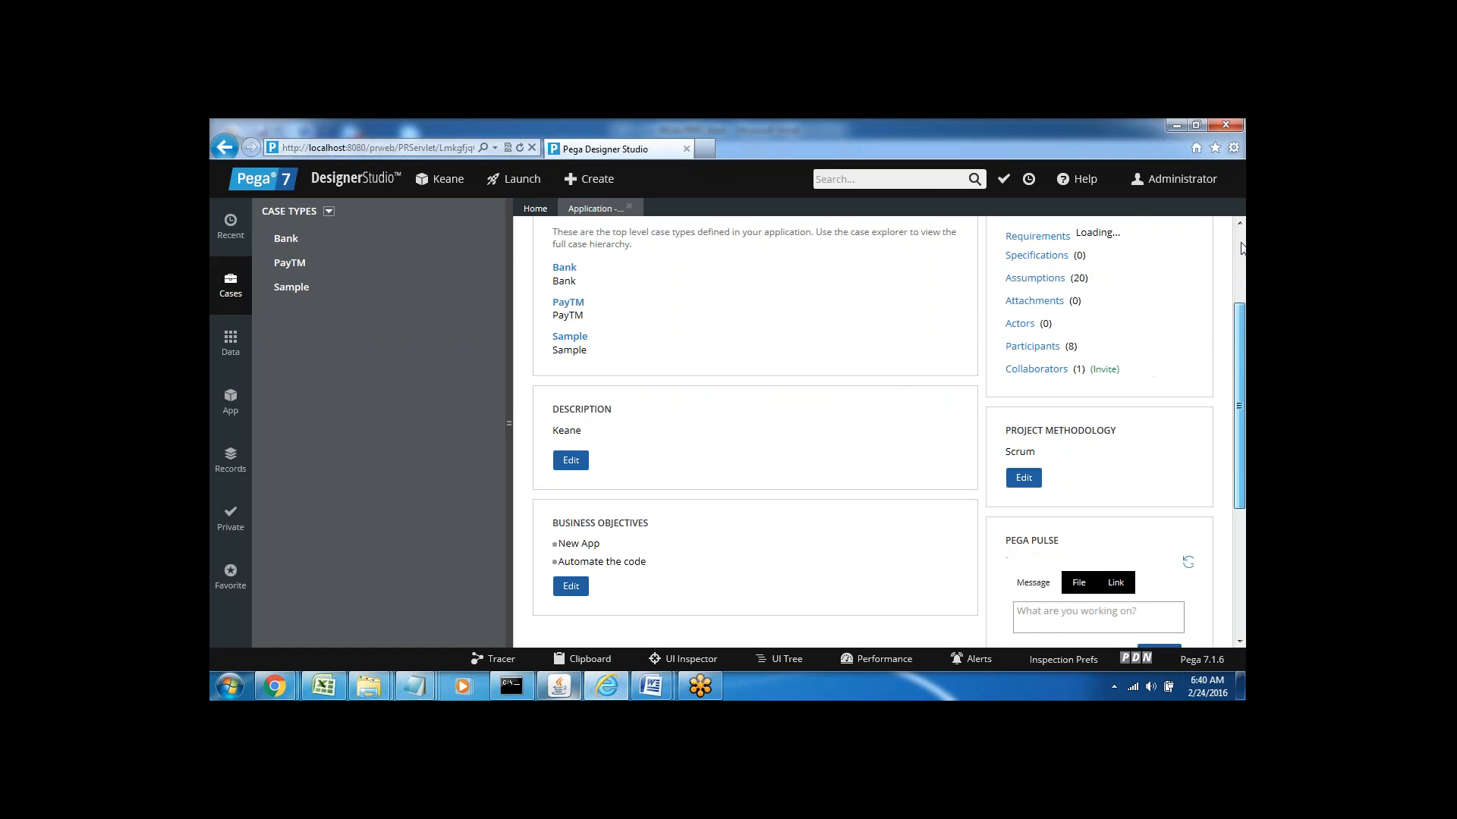
{"action": "left_click", "coordinate": [290, 263]}
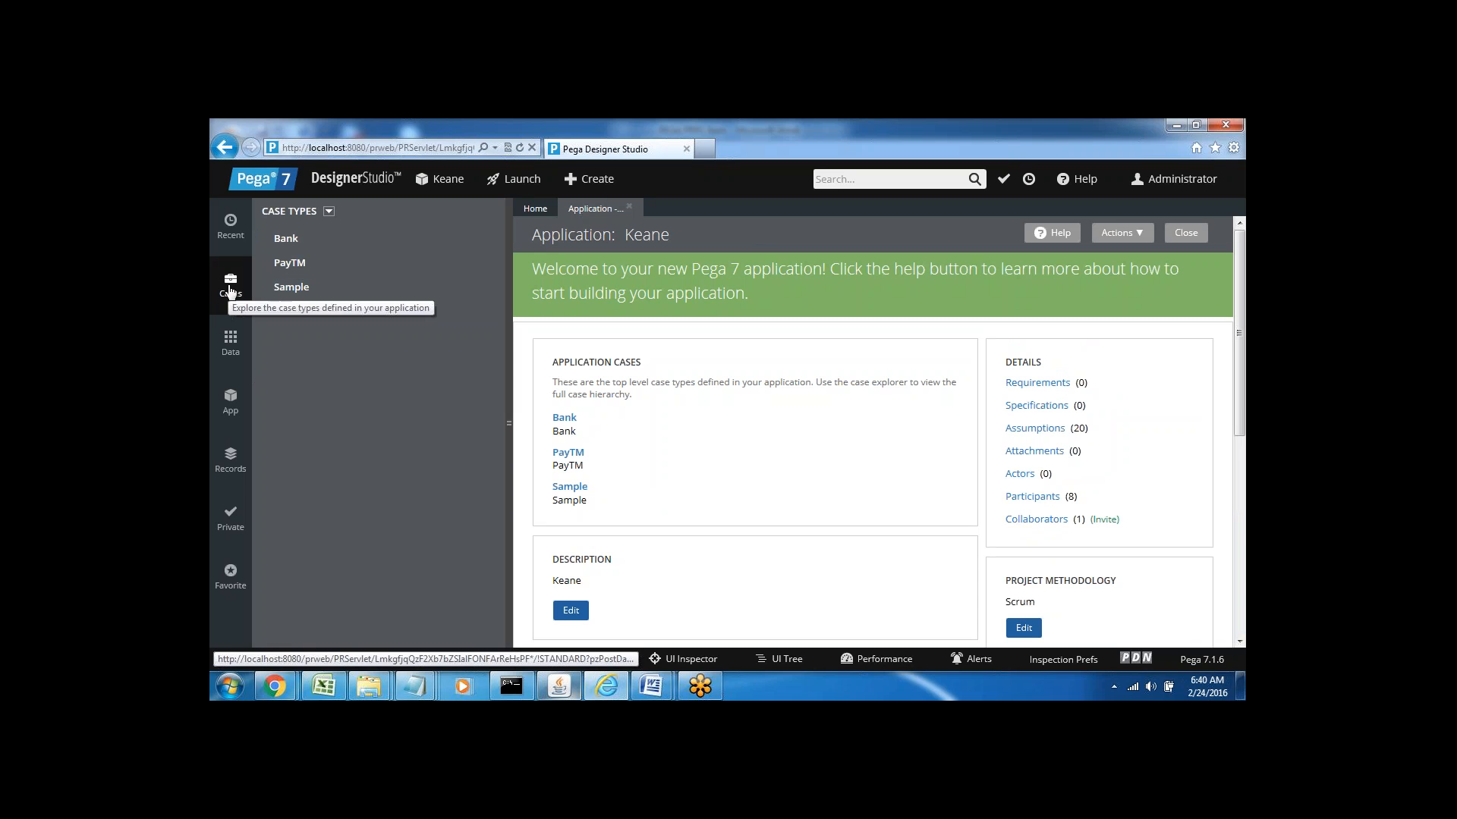
{"action": "left_click", "coordinate": [308, 246]}
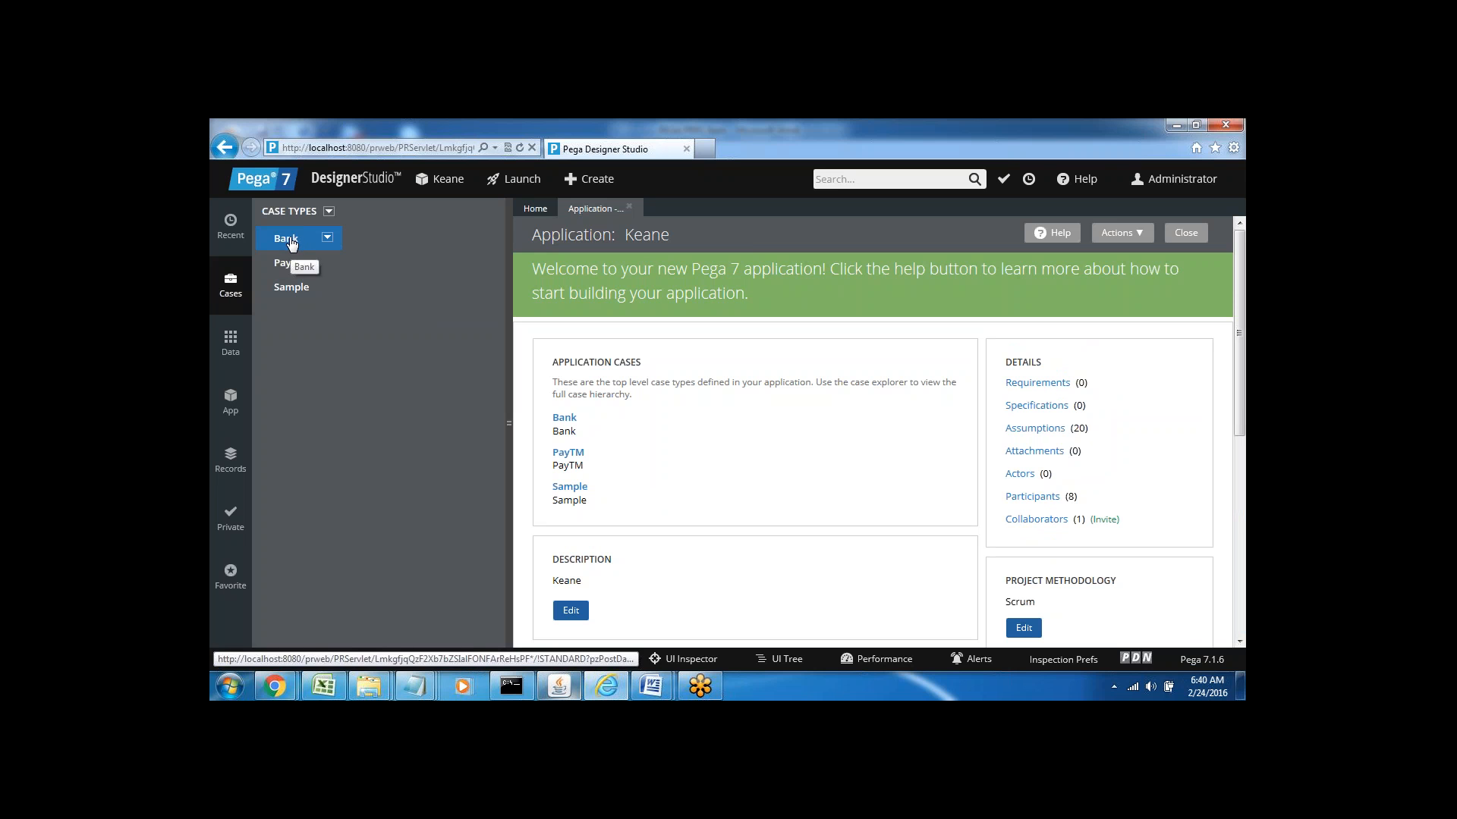
{"action": "mouse_move", "coordinate": [650, 687]}
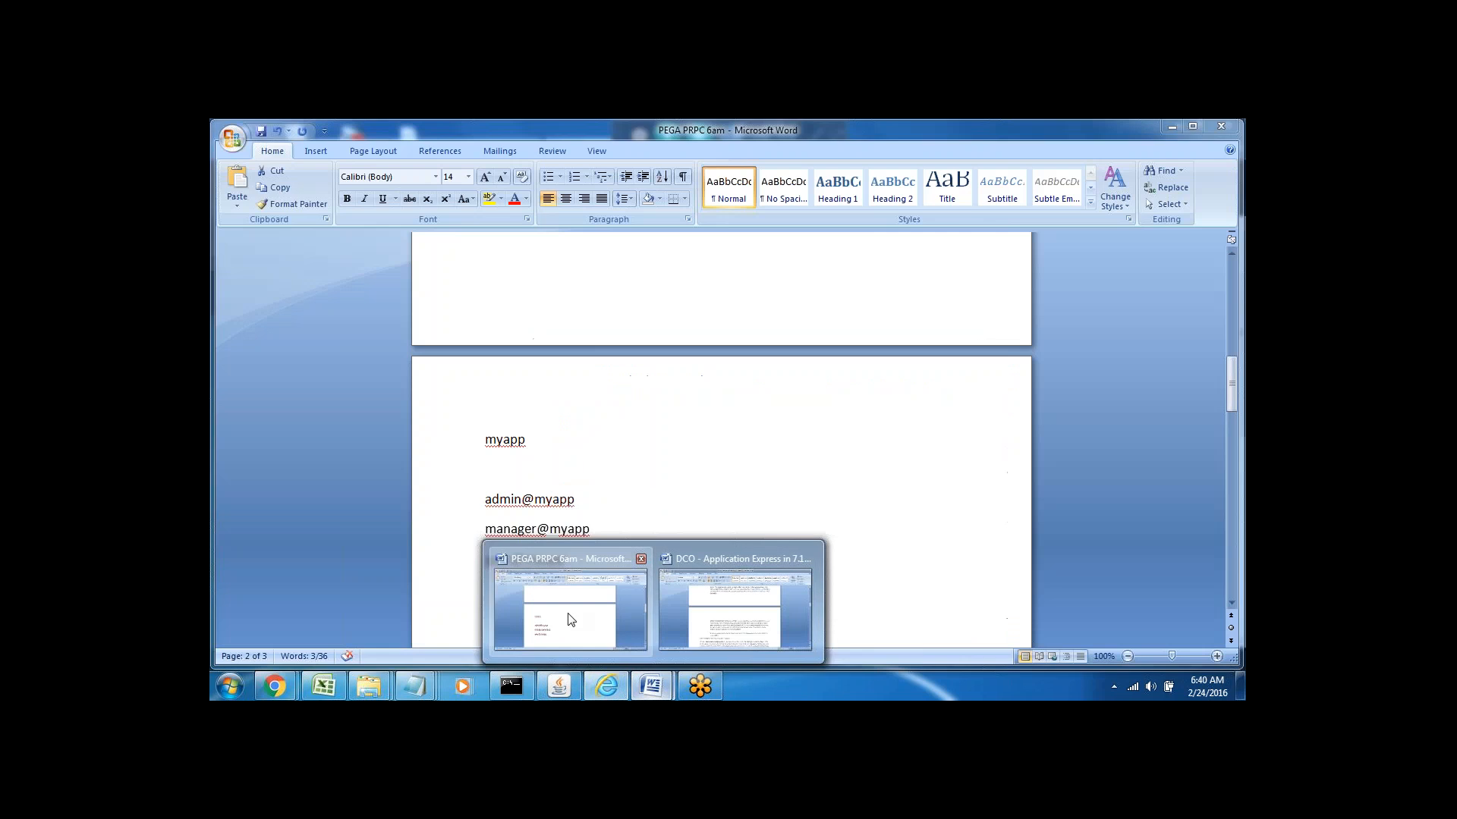
Type Process--- and Bank-- on new lines below the operator logins in the Word notes
{"action": "left_click", "coordinate": [569, 618]}
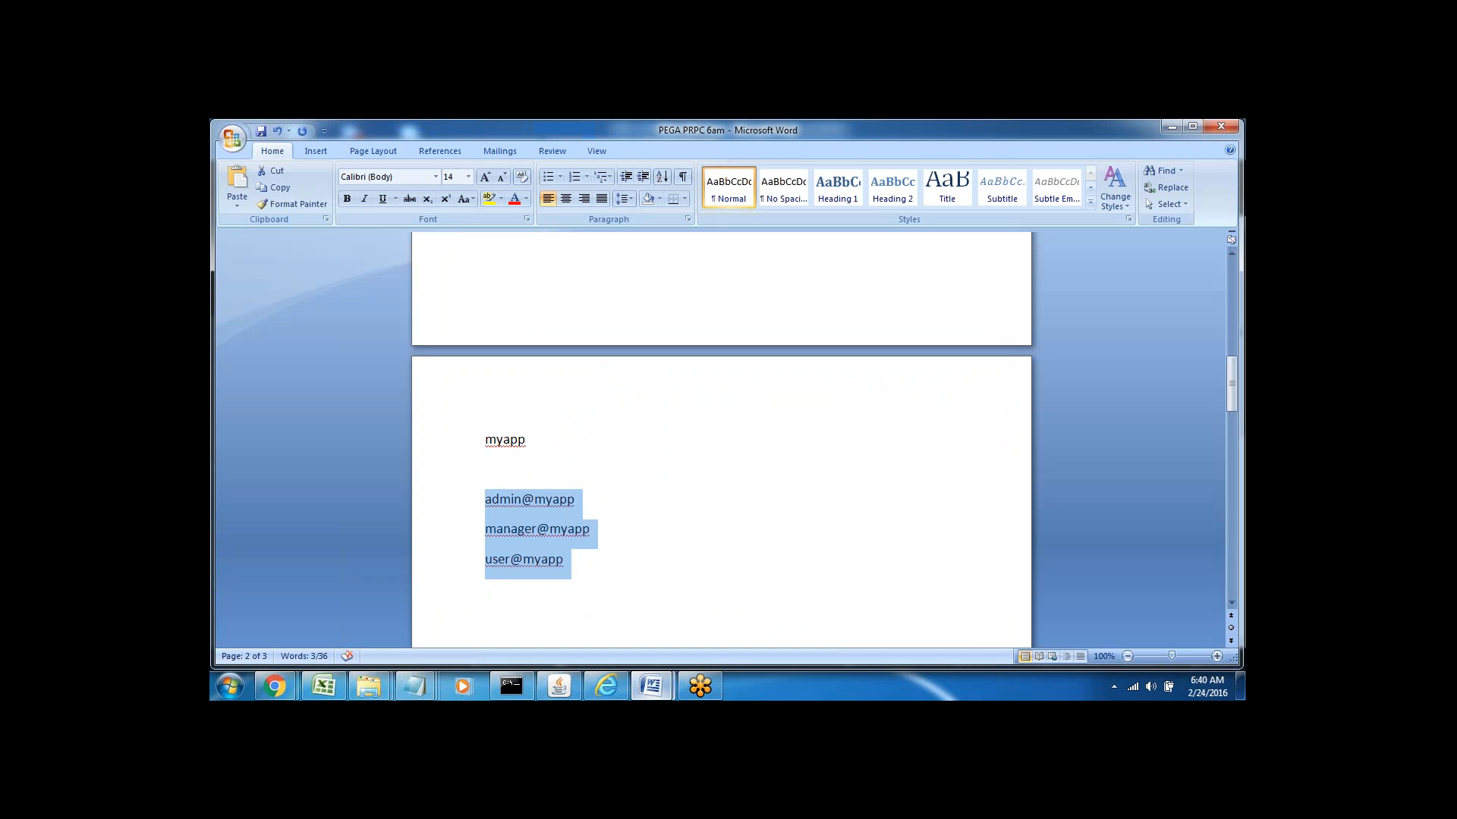
{"action": "left_click", "coordinate": [581, 561]}
{"action": "key", "text": "Return"}
{"action": "key", "text": "Return"}
{"action": "key", "text": "Return"}
{"action": "key", "text": "Return"}
{"action": "key", "text": "Return"}
{"action": "key", "text": "Return"}
{"action": "key", "text": "Return"}
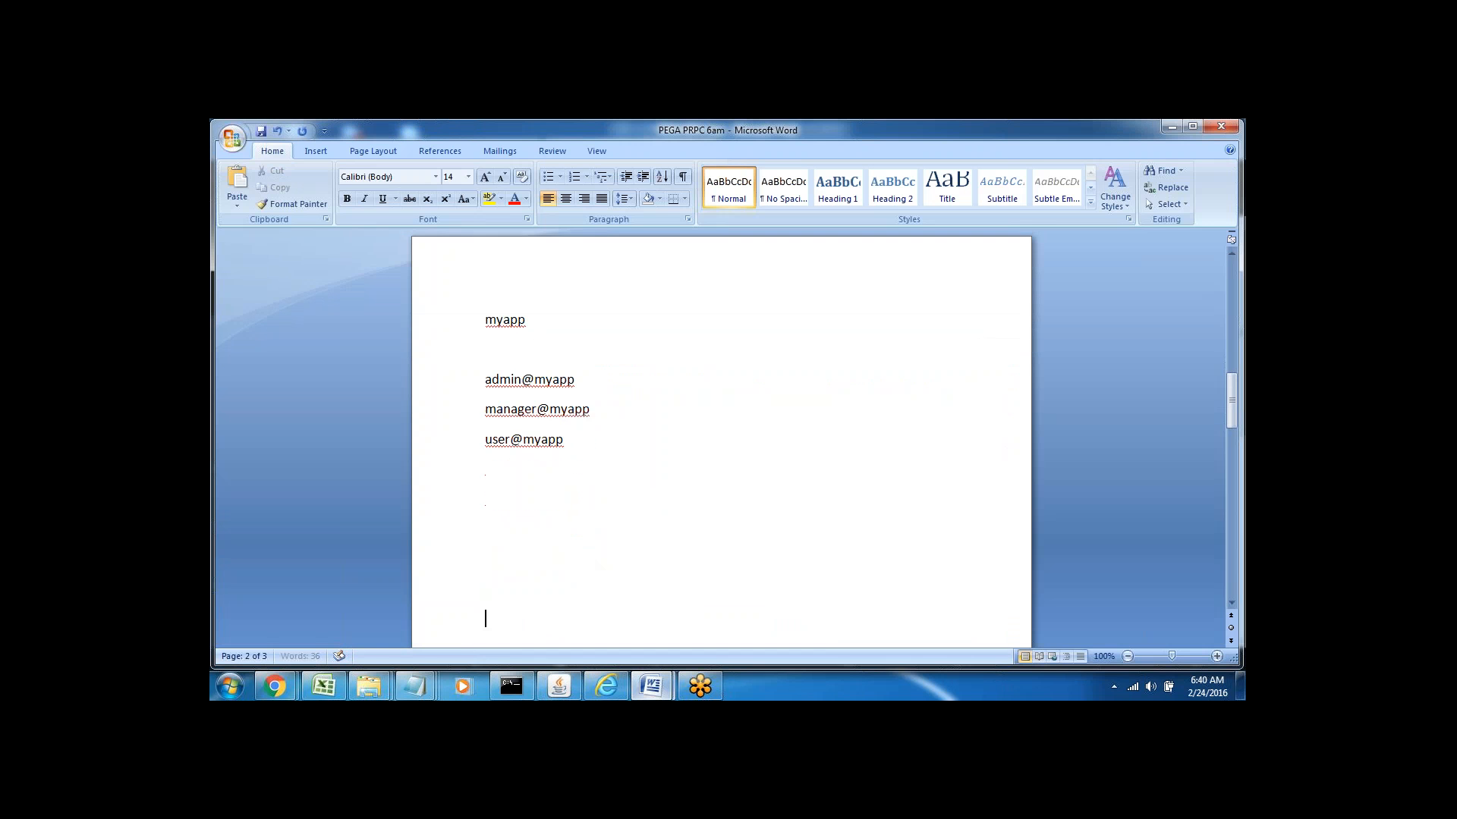
{"action": "key", "text": "BackSpace"}
{"action": "key", "text": "BackSpace"}
{"action": "key", "text": "BackSpace"}
{"action": "key", "text": "BackSpace"}
{"action": "key", "text": "BackSpace"}
{"action": "type", "text": "P"}
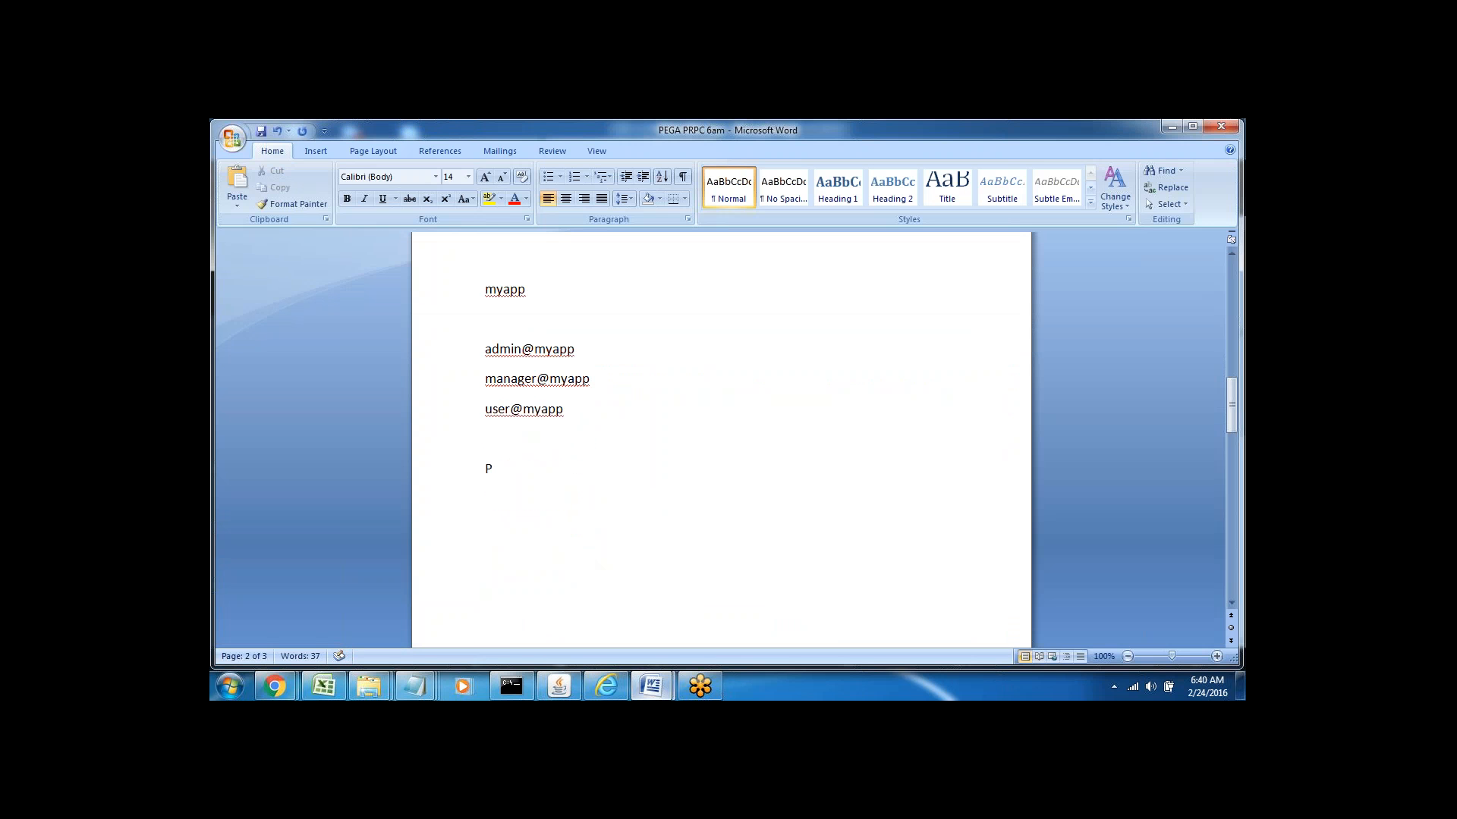
{"action": "type", "text": "rocess---"}
{"action": "key", "text": "Return"}
{"action": "type", "text": "a"}
{"action": "key", "text": "BackSpace"}
{"action": "type", "text": "Bank--"}
{"action": "double_click", "coordinate": [504, 475]}
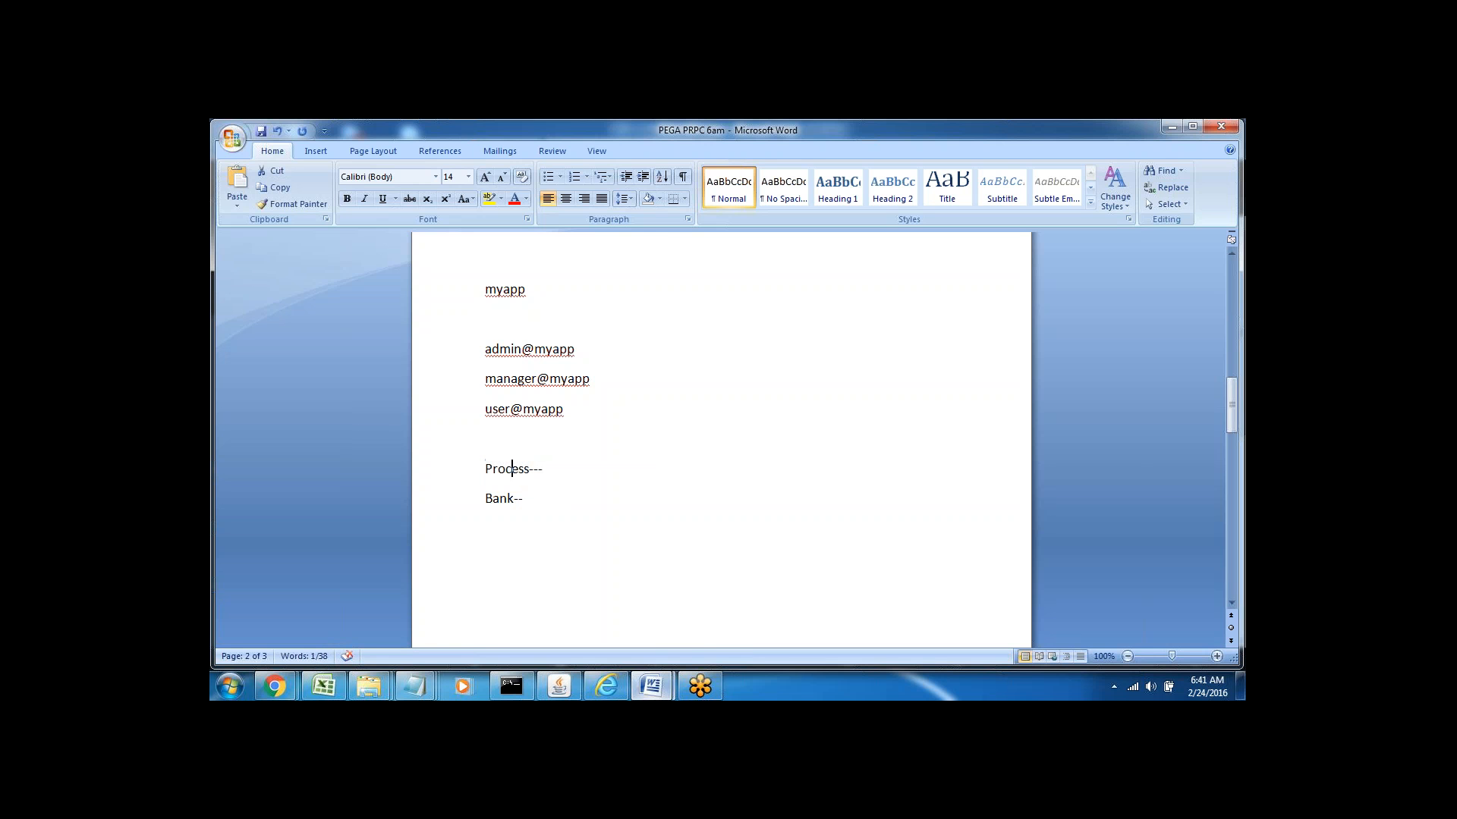
{"action": "left_click", "coordinate": [606, 686]}
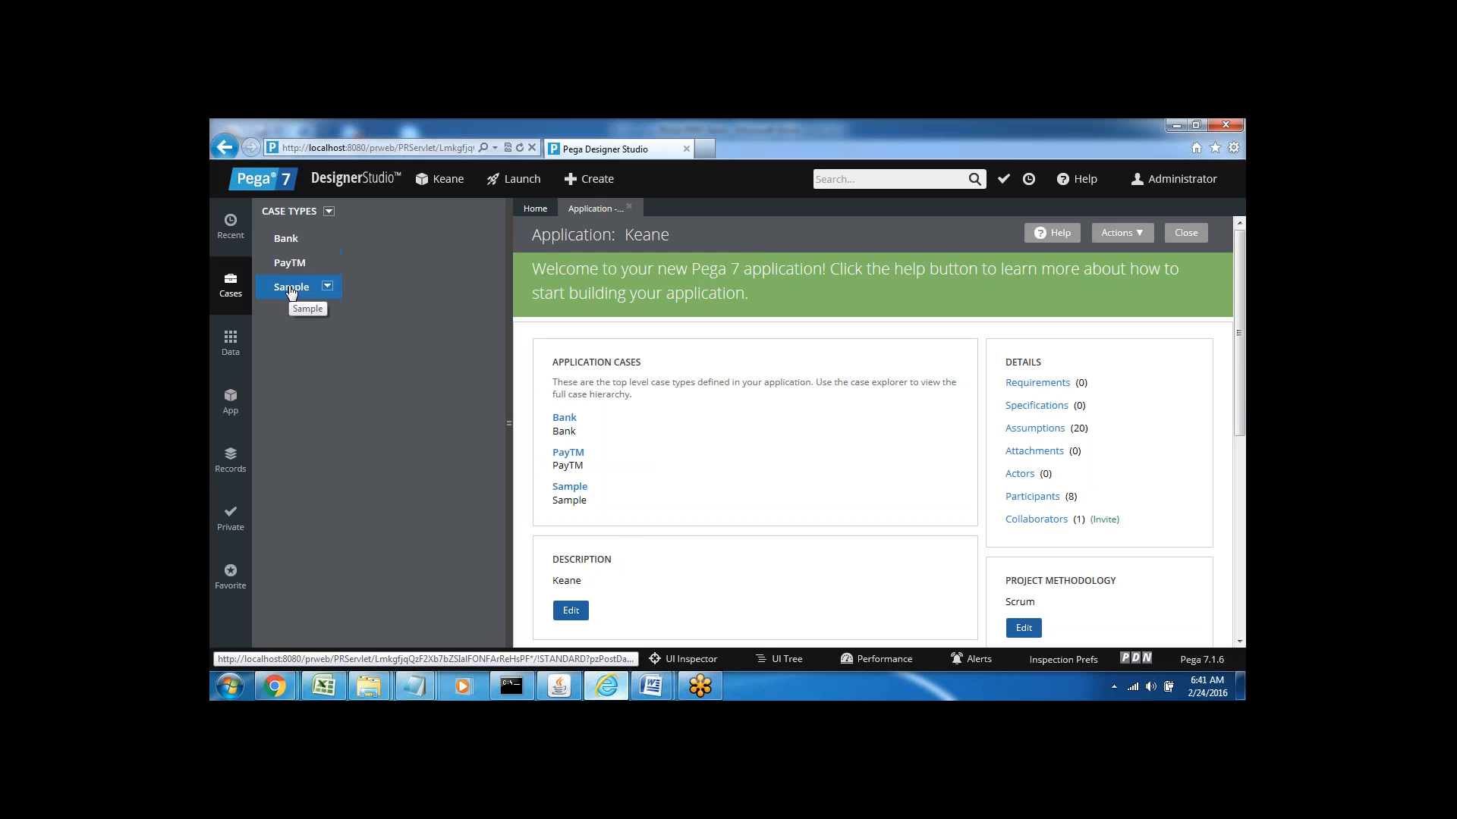
Open the Bank case type and select Stage 1's Default Step label for editing
{"action": "left_click", "coordinate": [287, 242]}
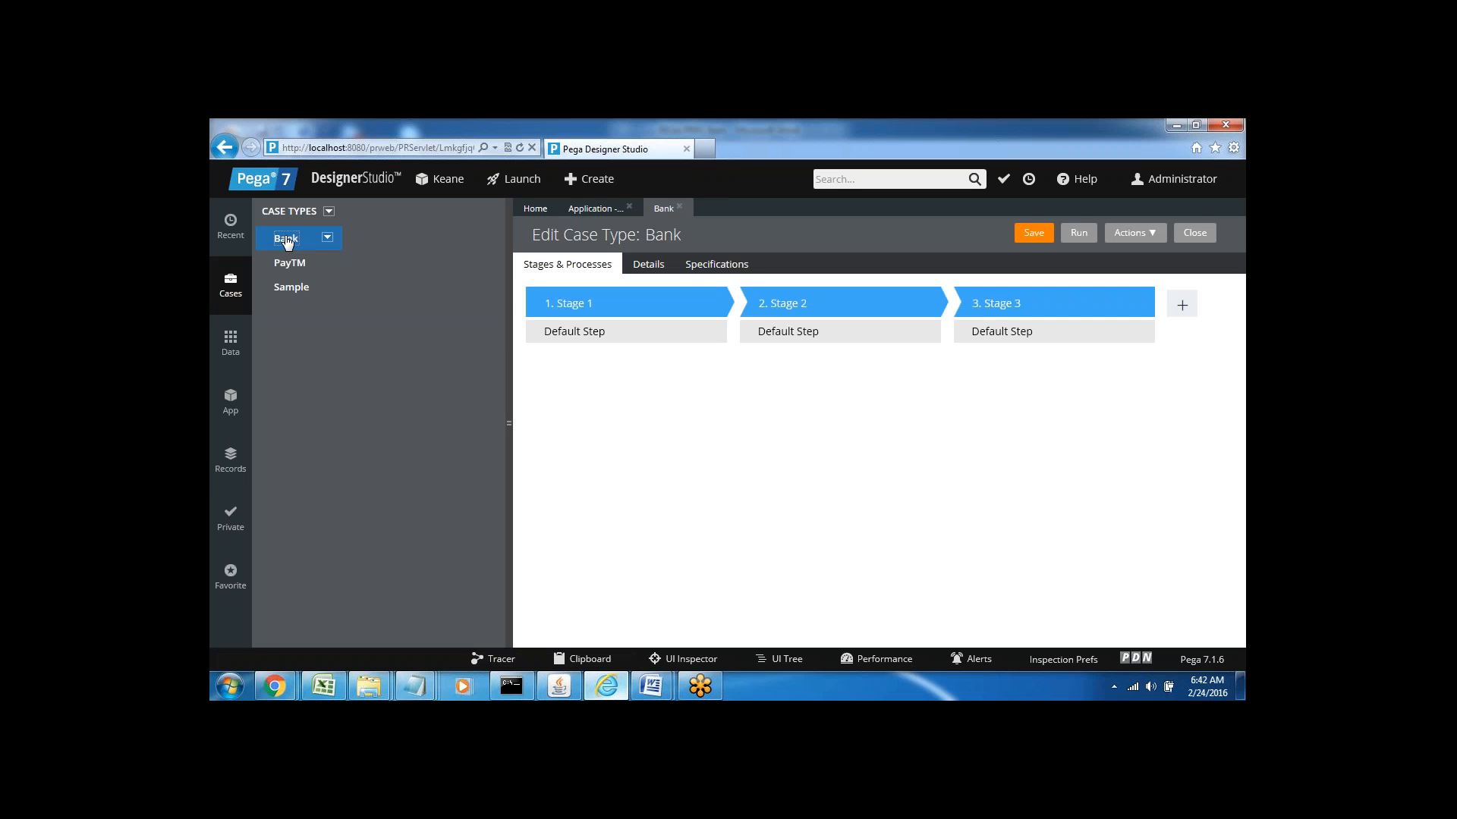
{"action": "left_click", "coordinate": [564, 324]}
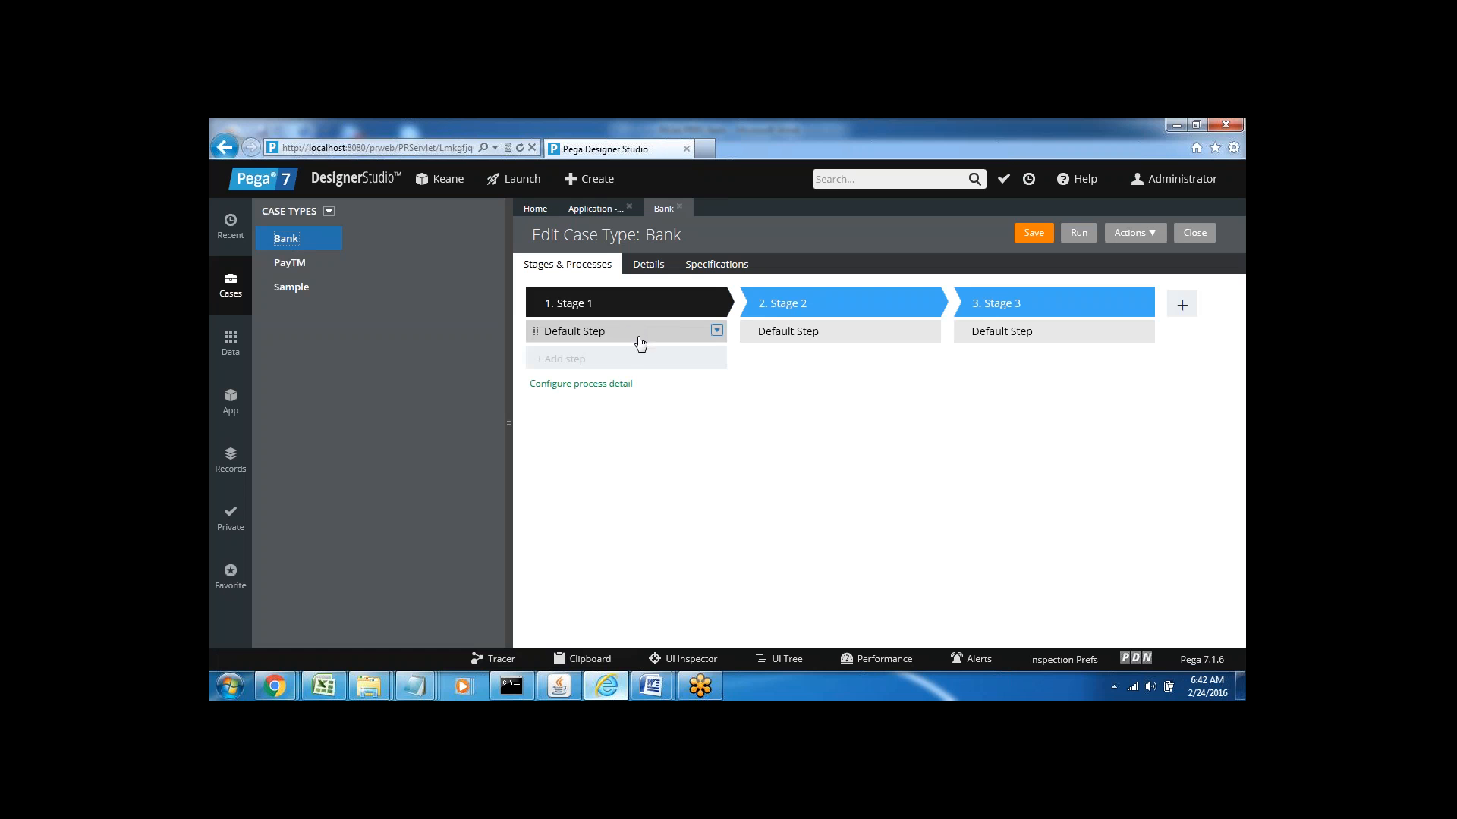
{"action": "left_click", "coordinate": [630, 334]}
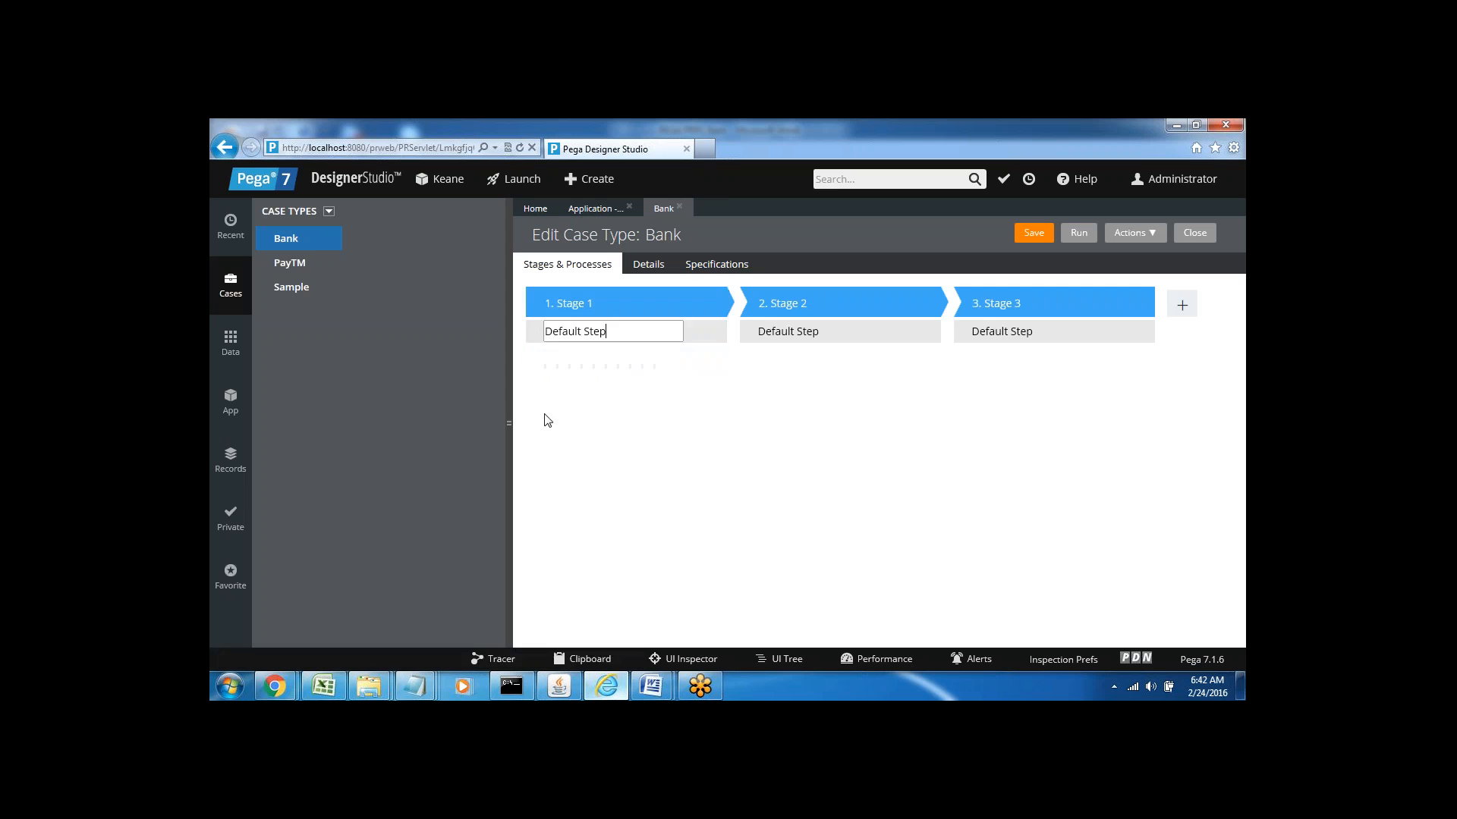
{"action": "left_click", "coordinate": [575, 383]}
Close the Bank case type and Application - Keane tabs, returning to Home
{"action": "left_click", "coordinate": [680, 207]}
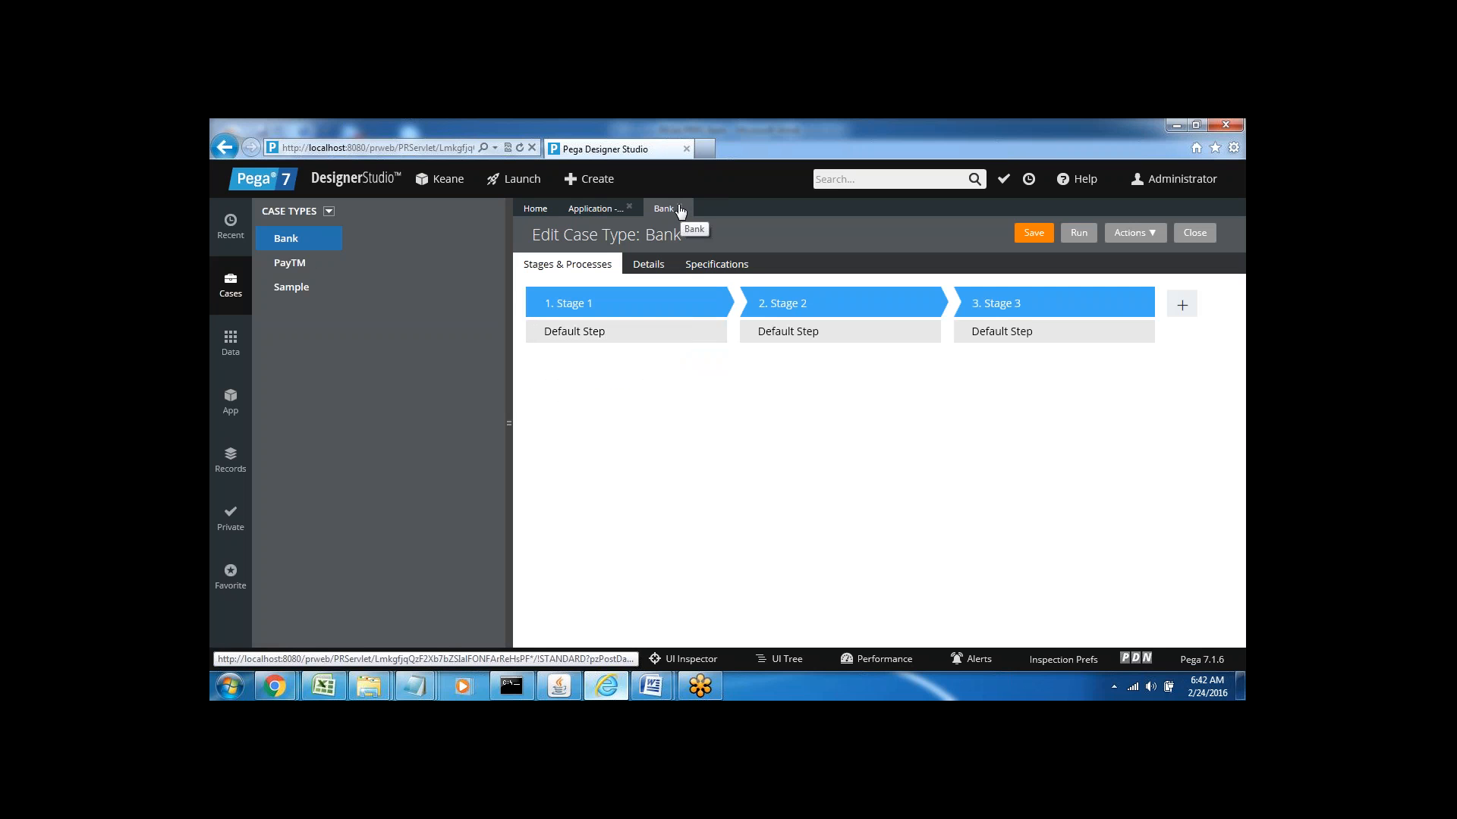
{"action": "left_click", "coordinate": [680, 209]}
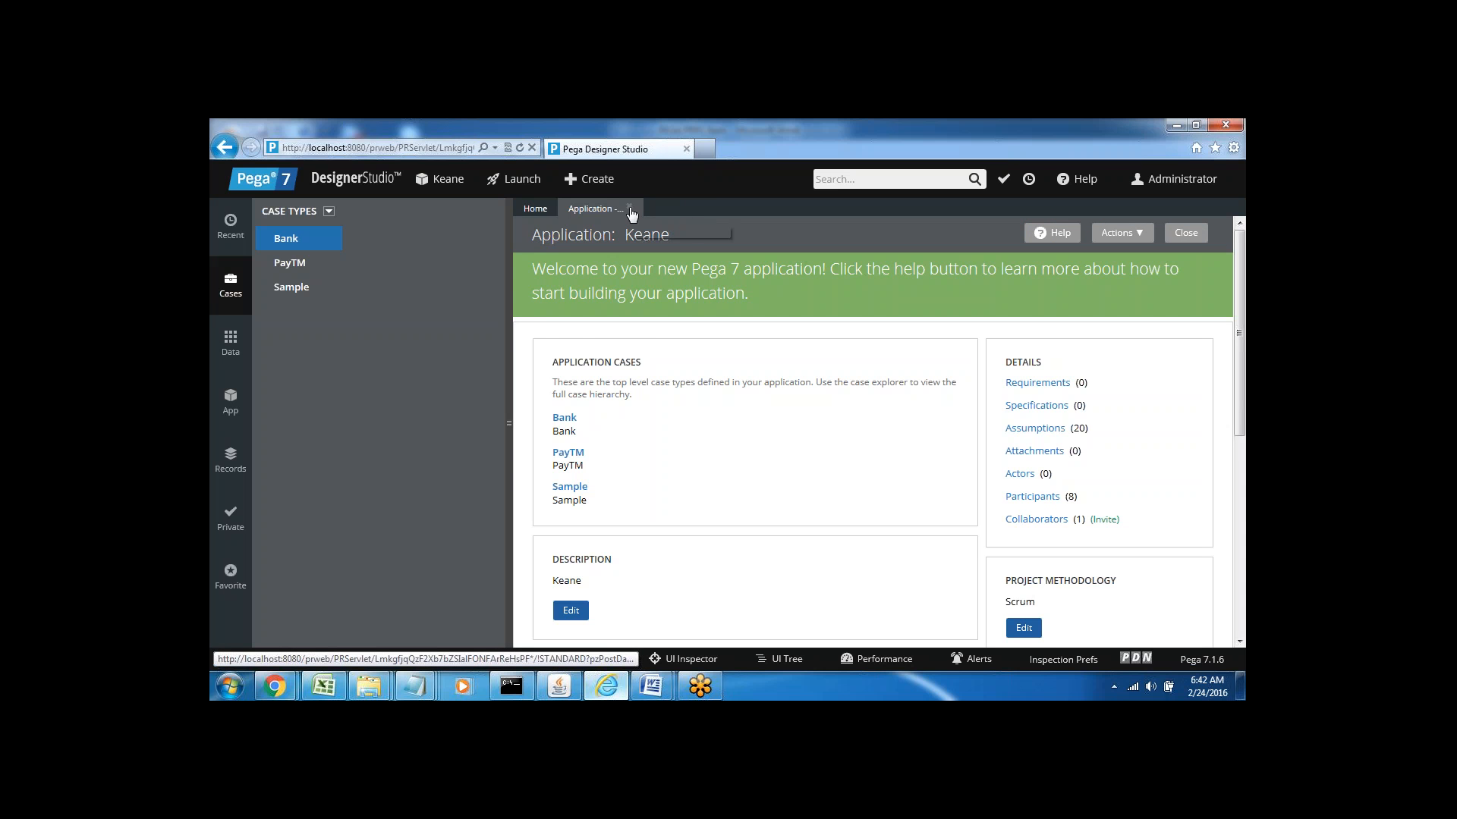
{"action": "left_click", "coordinate": [629, 207]}
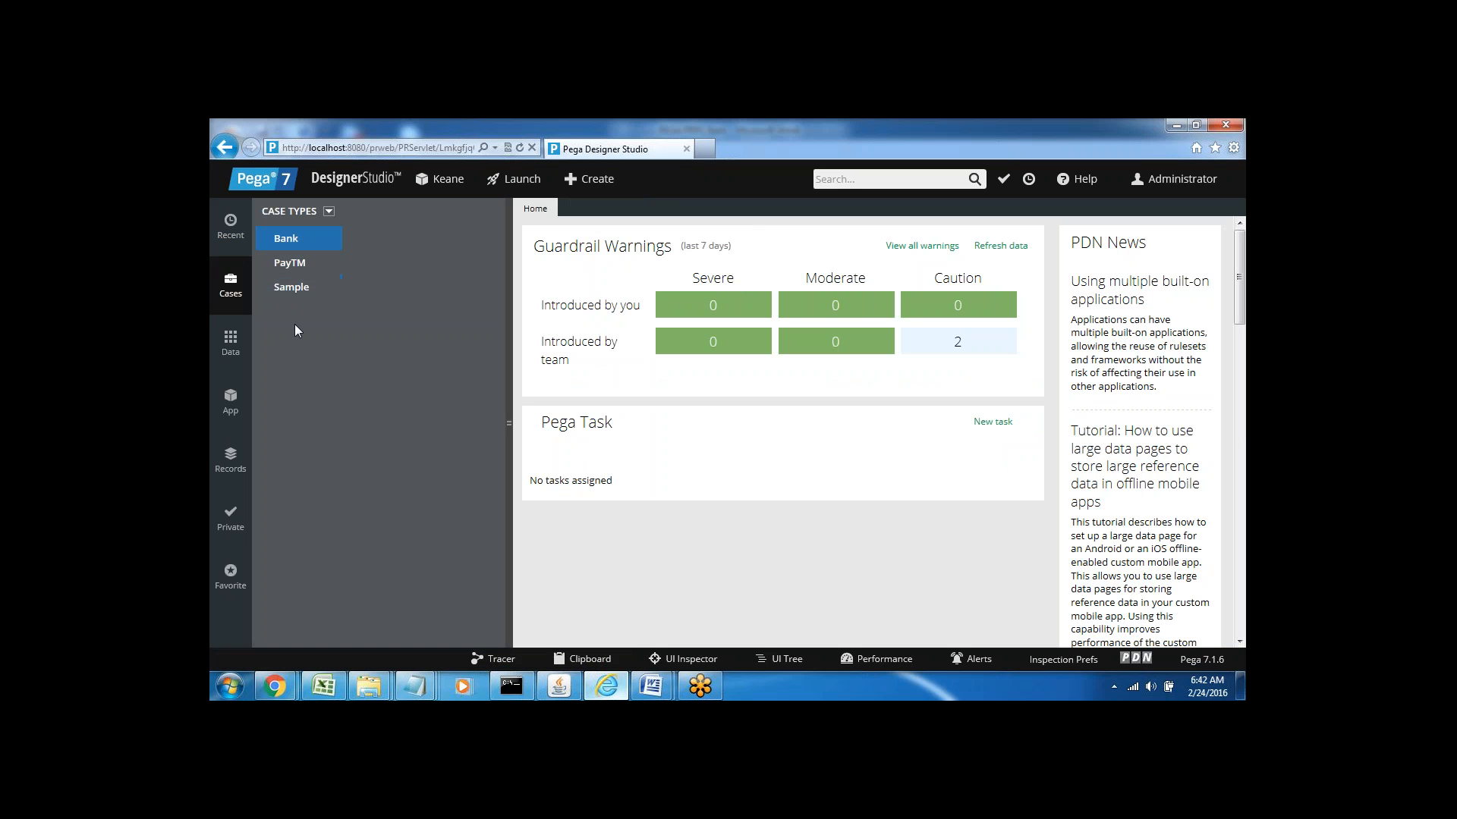
Browse the Recent, Data, Cases and App explorers, ending on the App class tree, then go to Word
{"action": "left_click", "coordinate": [226, 236]}
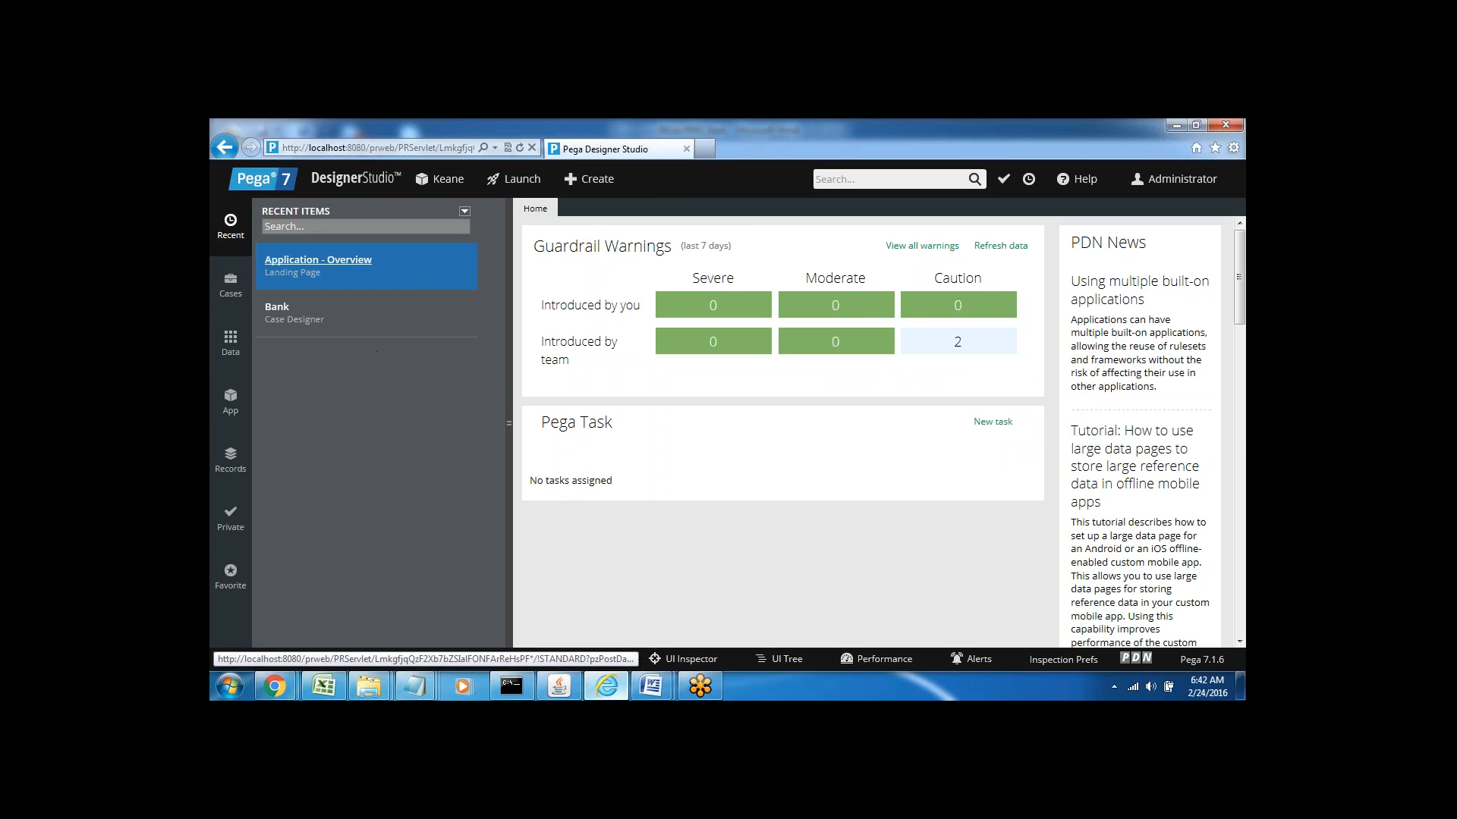
{"action": "left_click", "coordinate": [232, 343]}
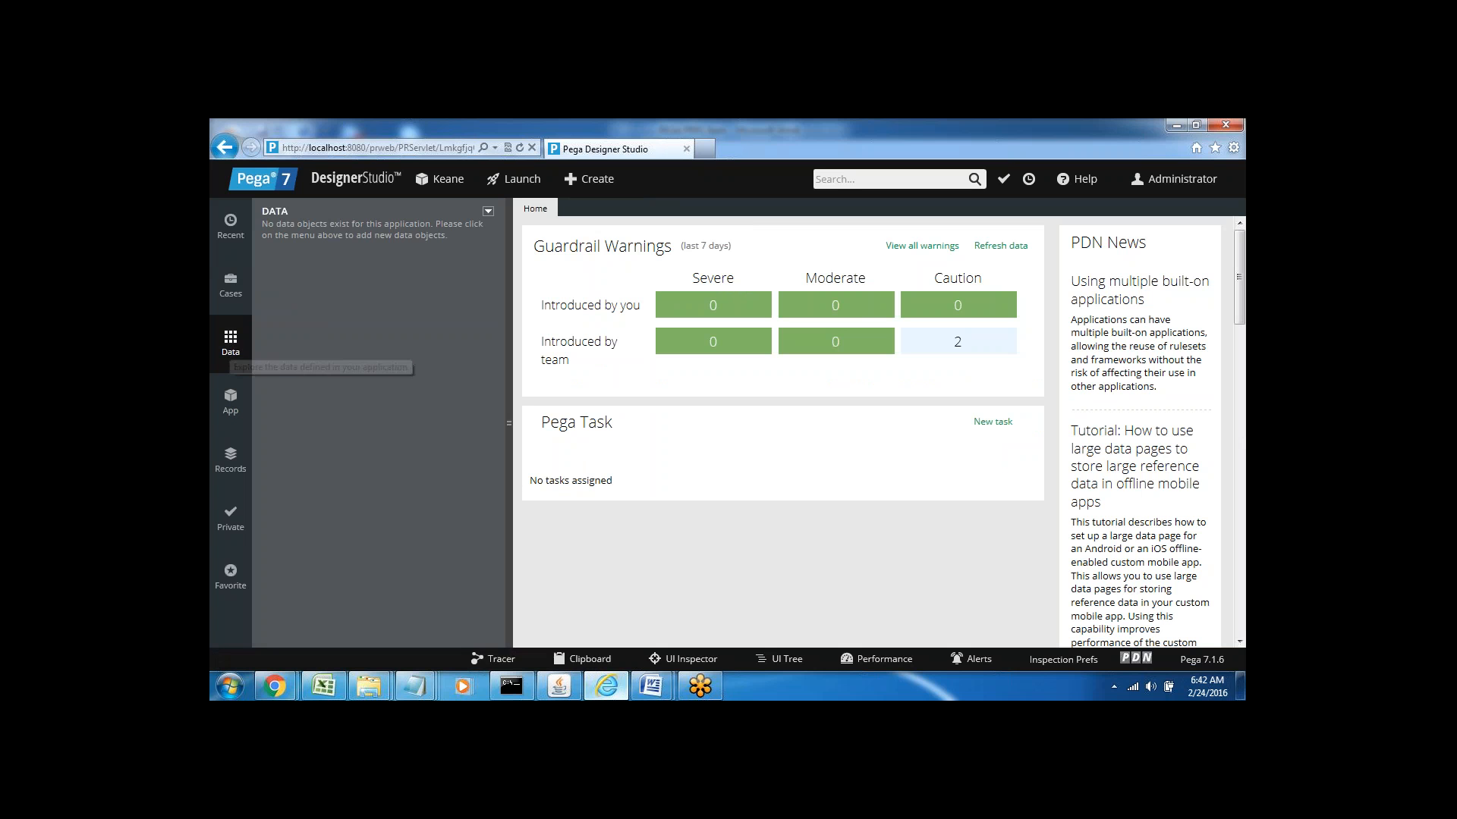
{"action": "left_click", "coordinate": [231, 402]}
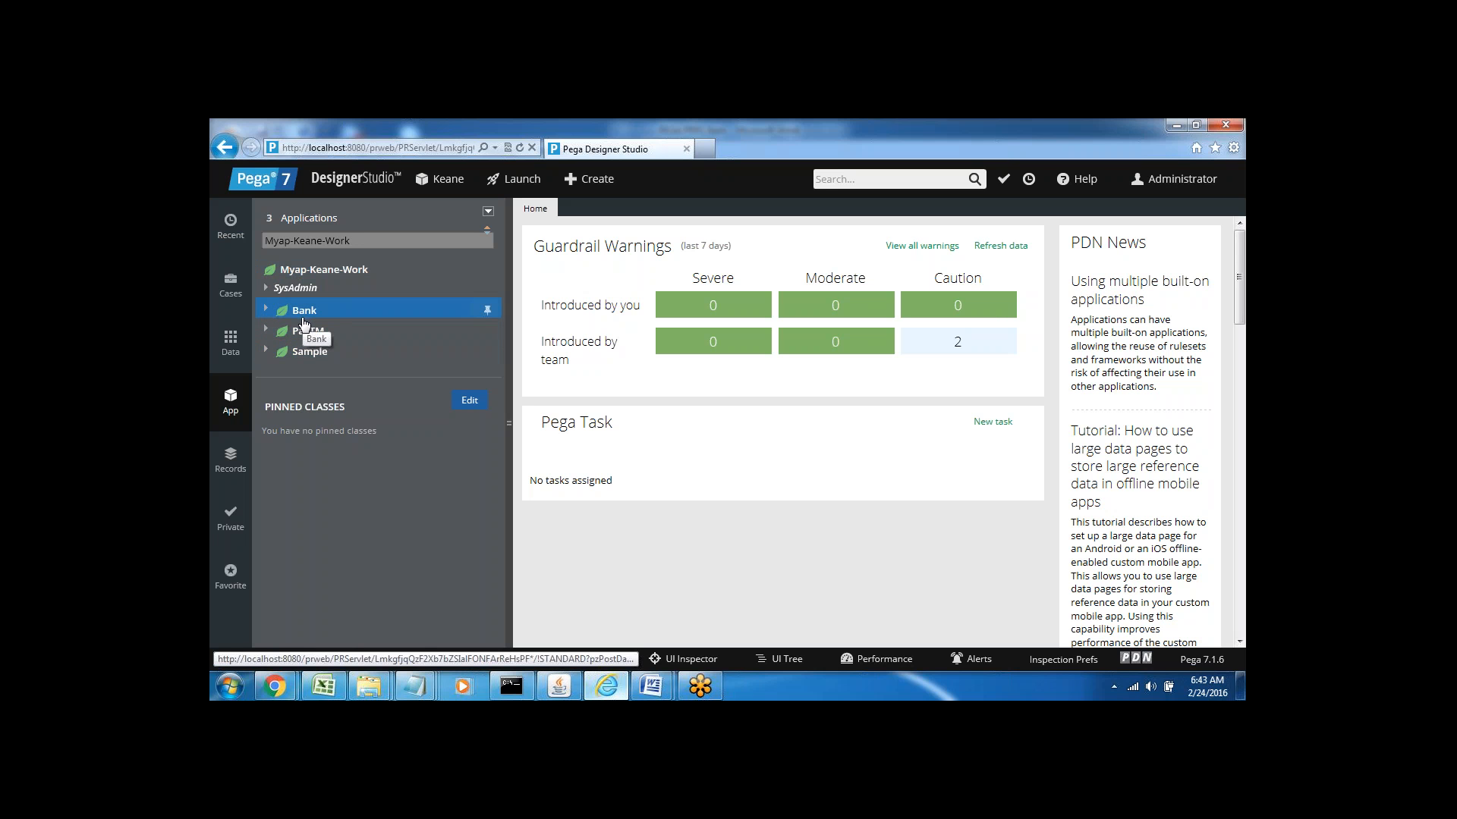
{"action": "left_click", "coordinate": [230, 287]}
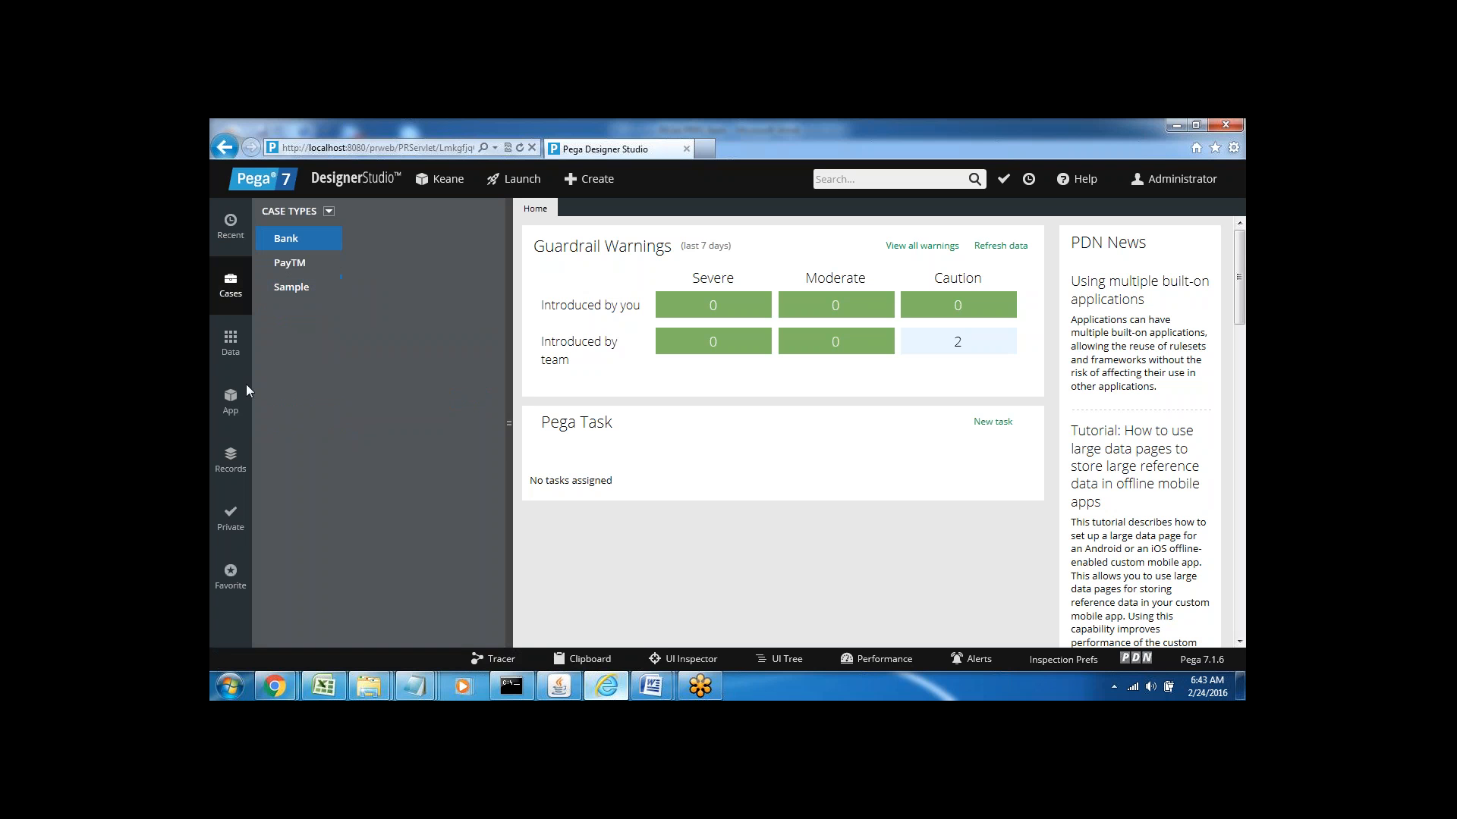
{"action": "left_click", "coordinate": [230, 406]}
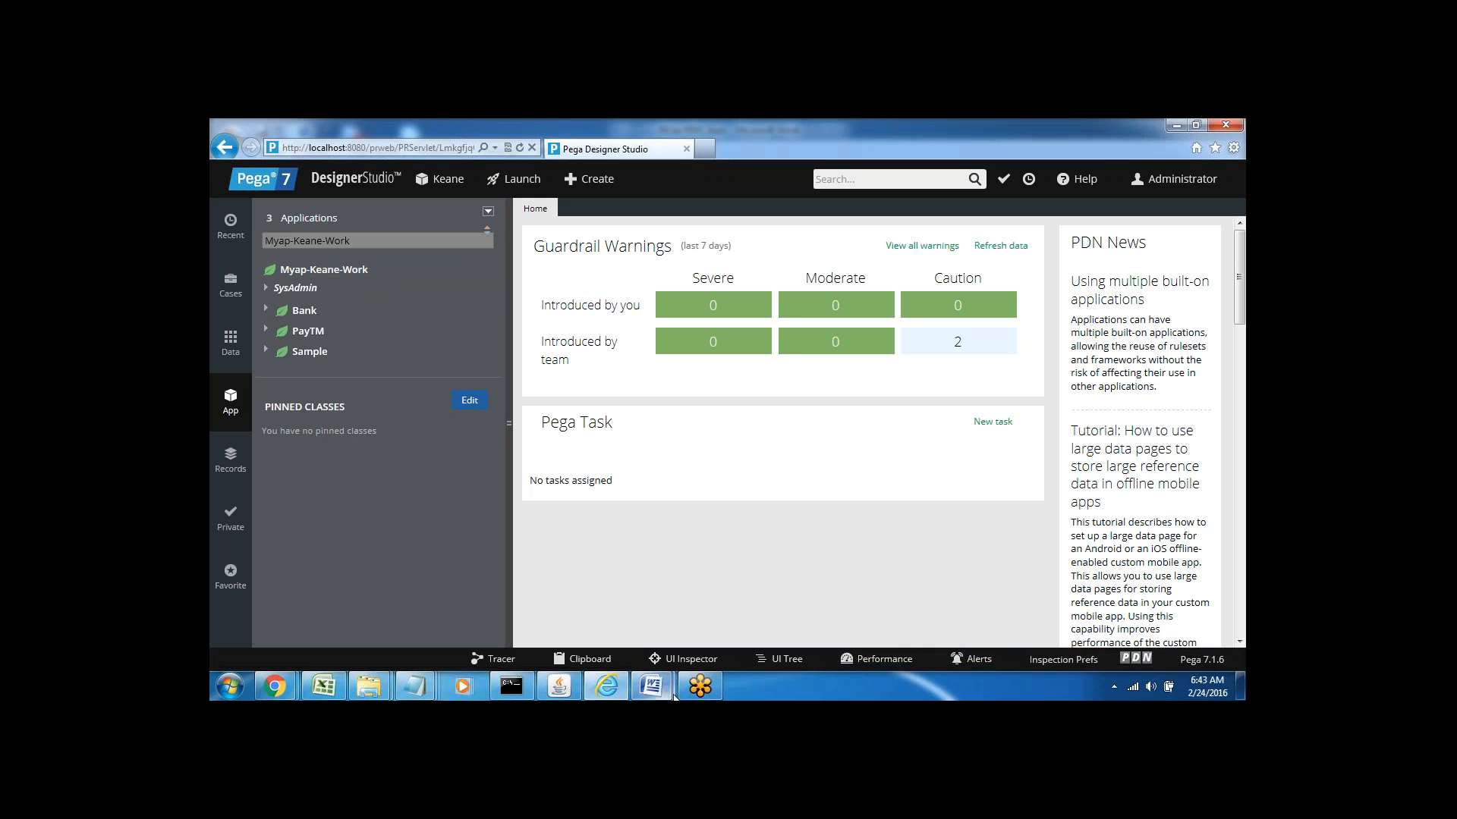
{"action": "left_click", "coordinate": [647, 689]}
Add the notes 'Orga Name--- 5lettres' and '4 Letters' on new lines below Bank--
{"action": "left_click", "coordinate": [626, 595]}
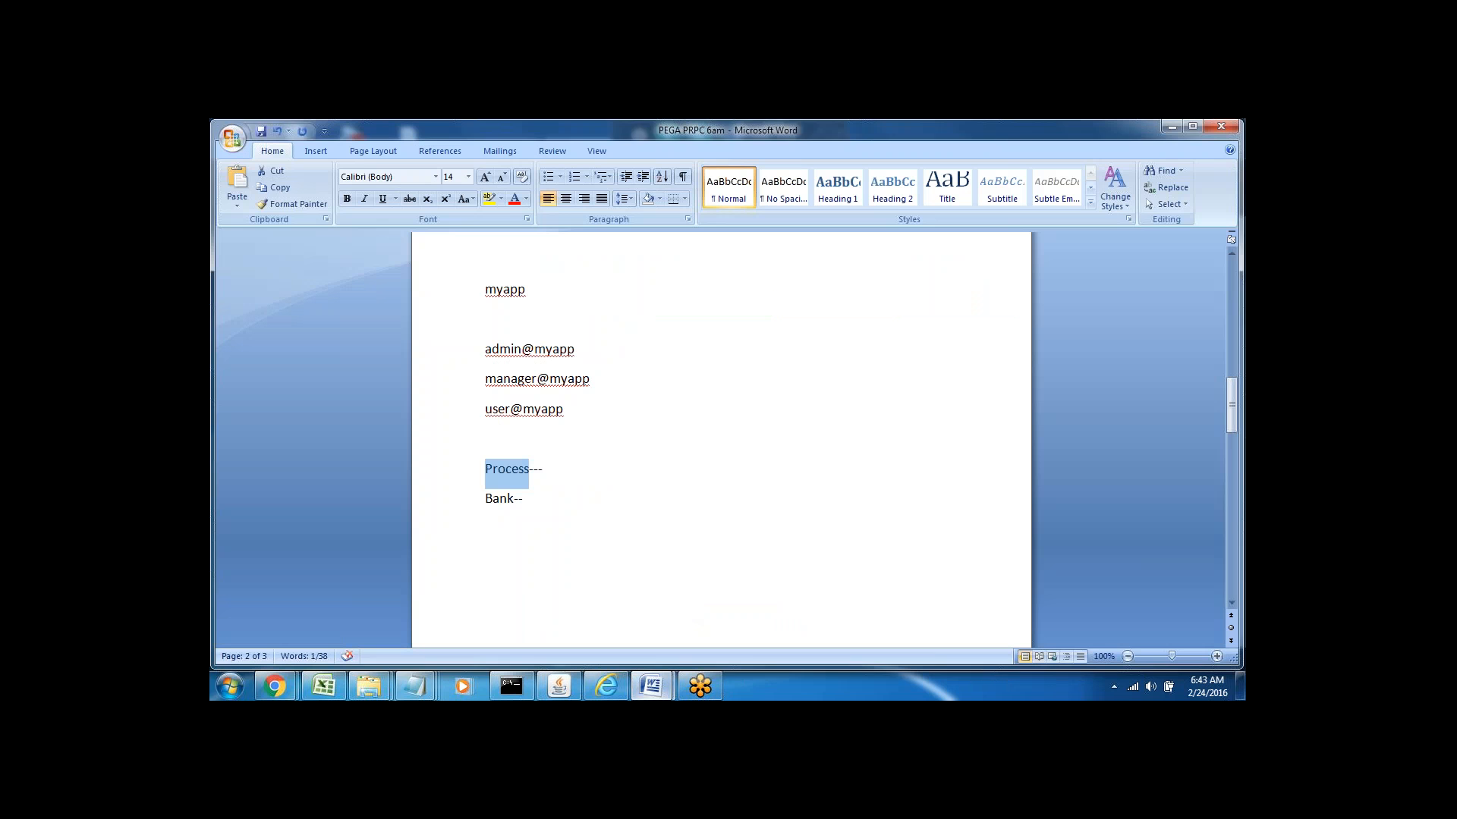
{"action": "left_click", "coordinate": [533, 497]}
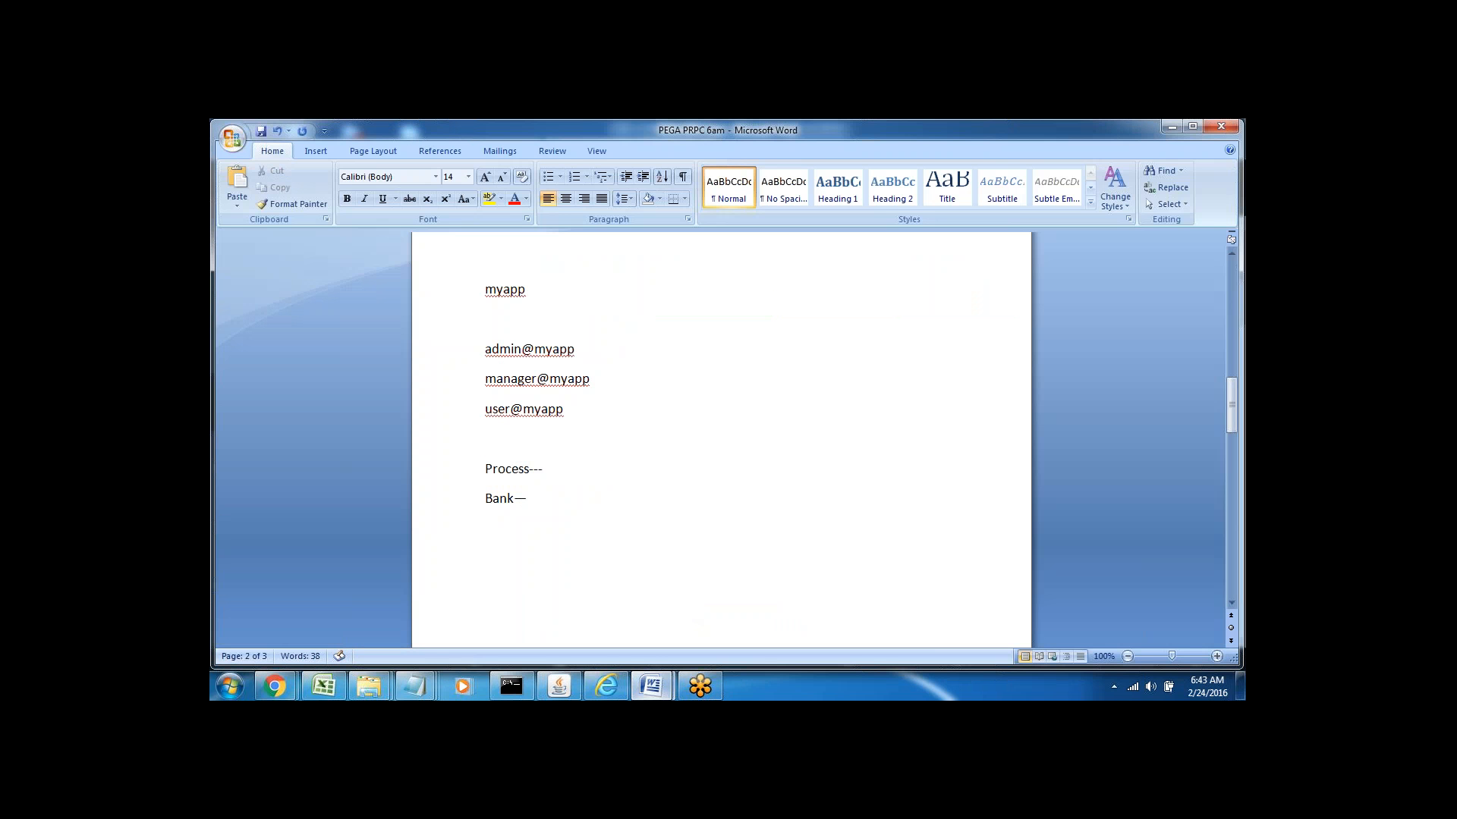
{"action": "key", "text": "Return"}
{"action": "key", "text": "Return"}
{"action": "type", "text": "Orga Name--- 5lettres"}
{"action": "key", "text": "Return"}
{"action": "type", "text": "4 Let"}
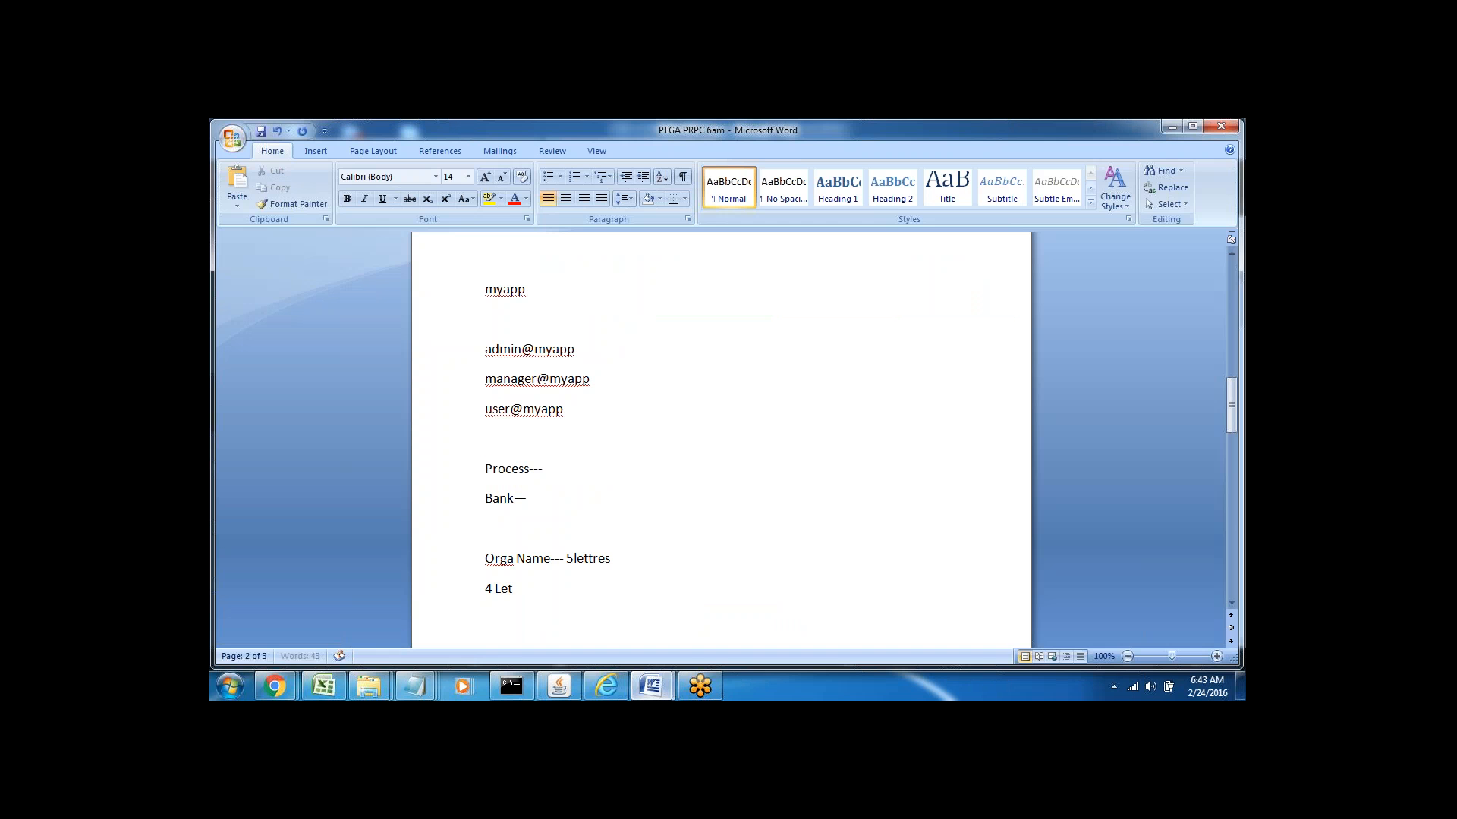
{"action": "type", "text": "ters"}
{"action": "key", "text": "alt+Tab"}
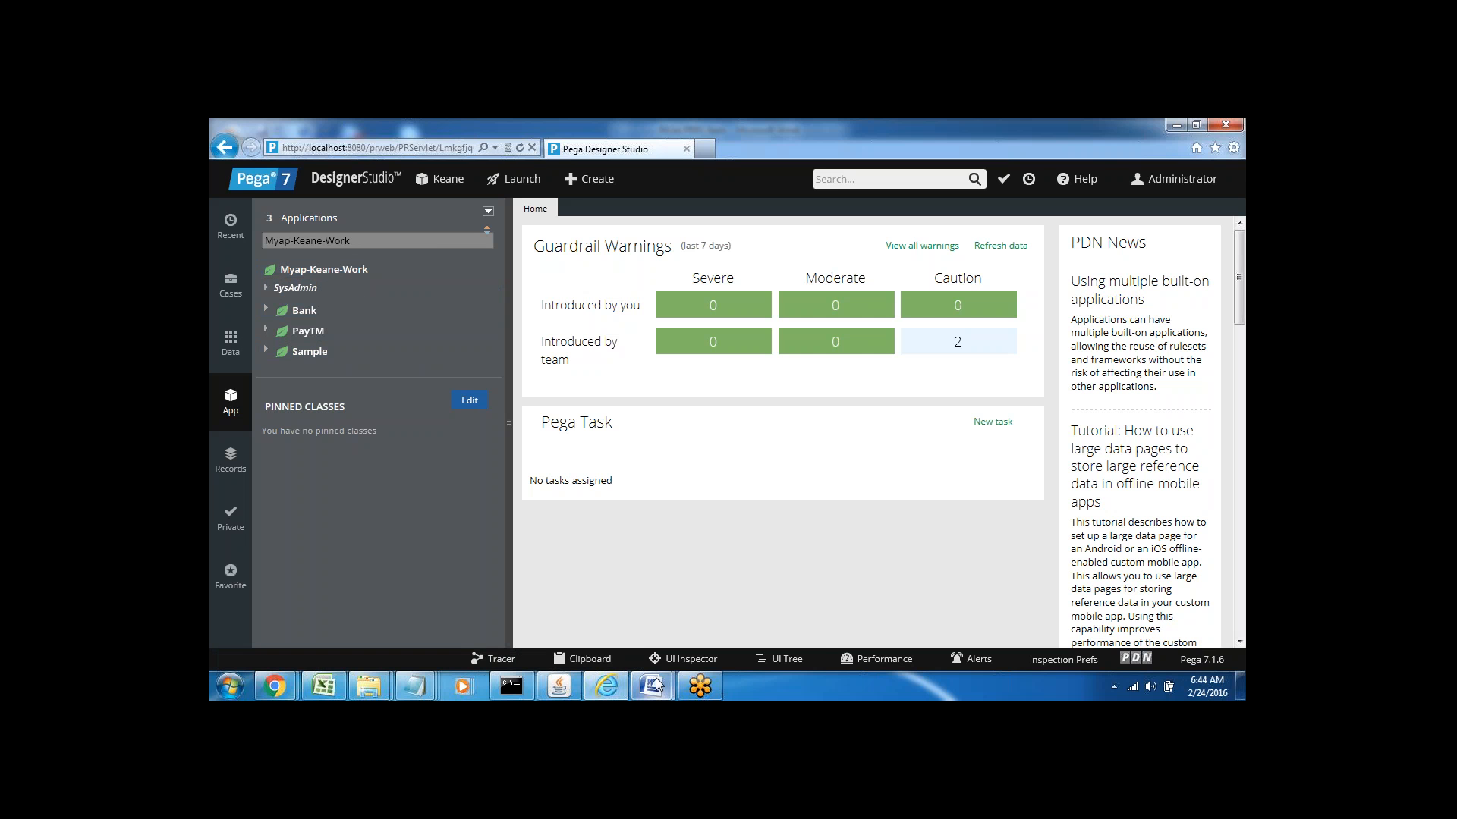
Type the note 'Class group/Work pool' below 4 Letters, correcting a typo, and start a fresh line
{"action": "mouse_move", "coordinate": [657, 685]}
{"action": "left_click", "coordinate": [600, 566]}
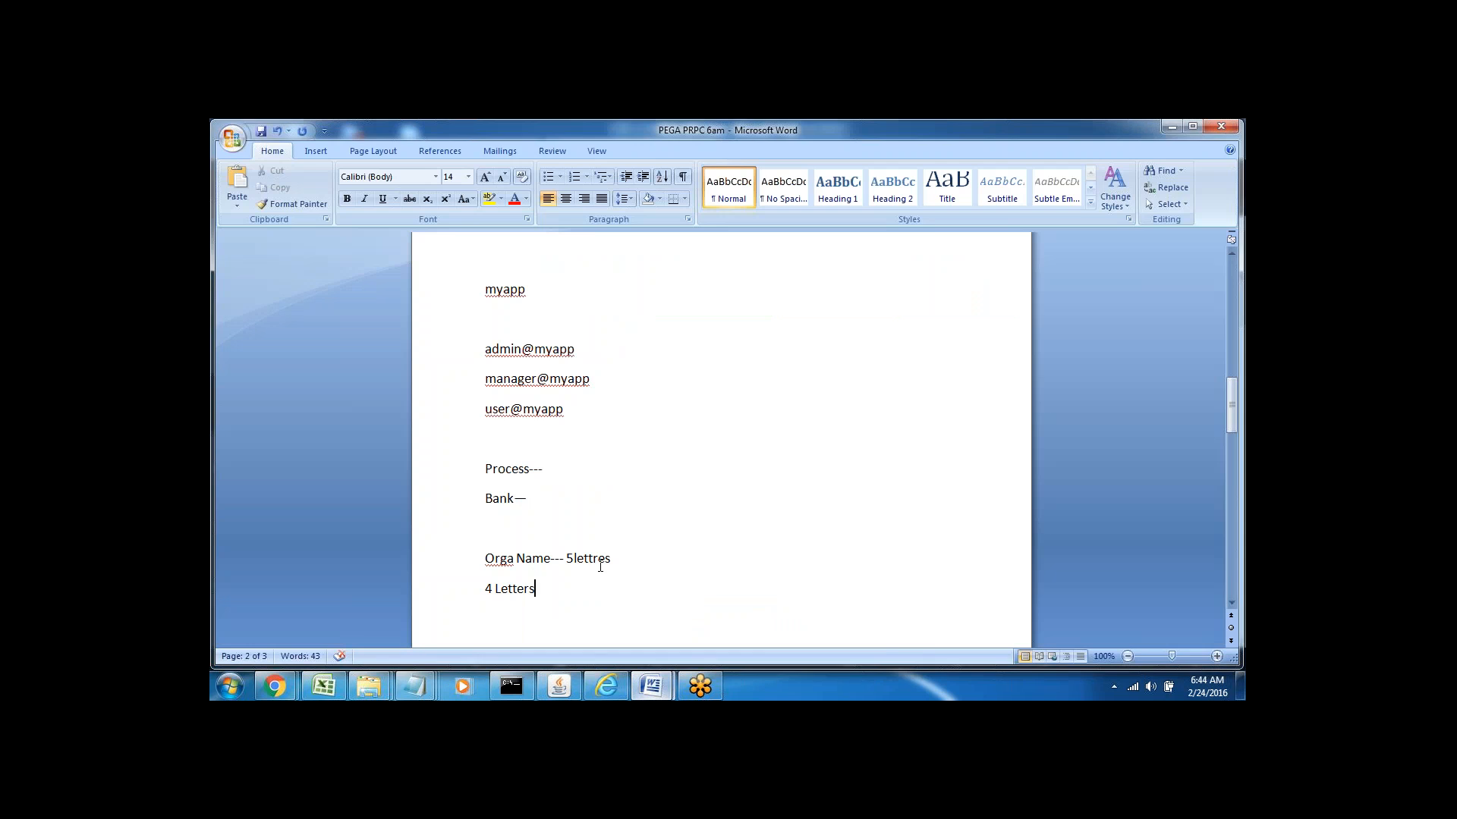
{"action": "scroll", "coordinate": [600, 566], "scroll_direction": "down", "scroll_amount": 3}
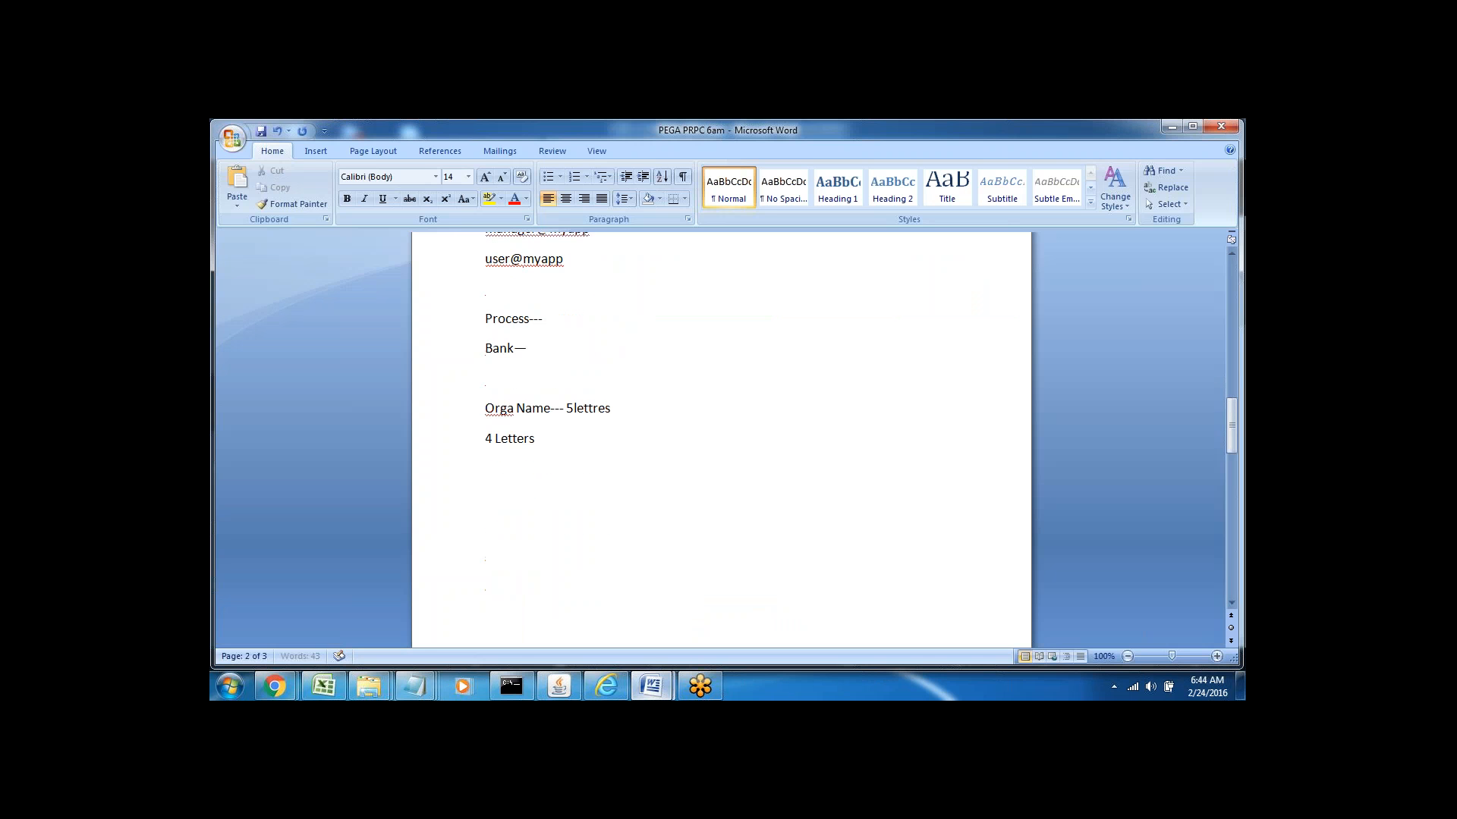
{"action": "left_click", "coordinate": [488, 525]}
{"action": "type", "text": "Class group/Work pool"}
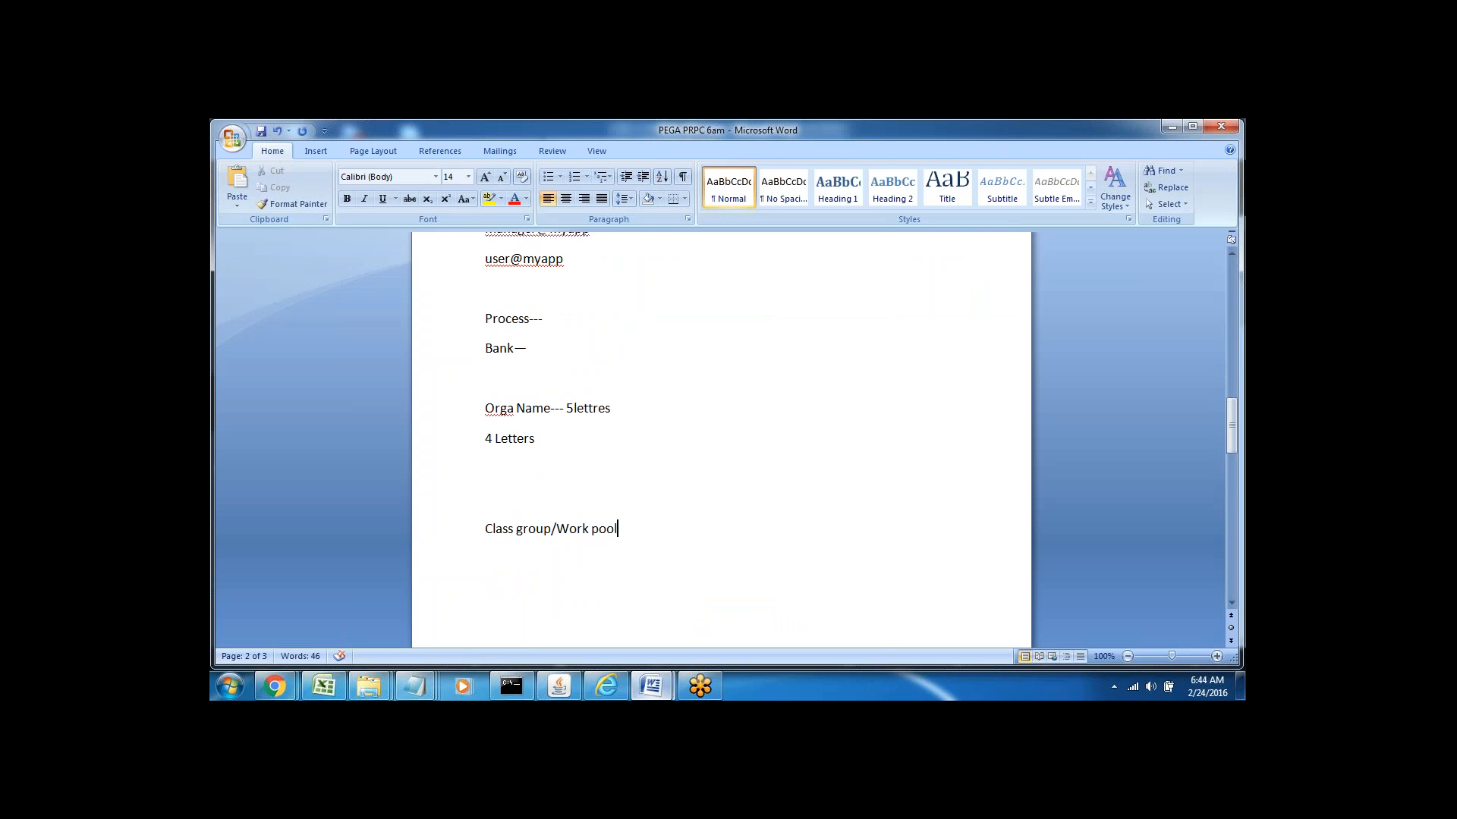
{"action": "key", "text": "Return"}
{"action": "left_click", "coordinate": [455, 529]}
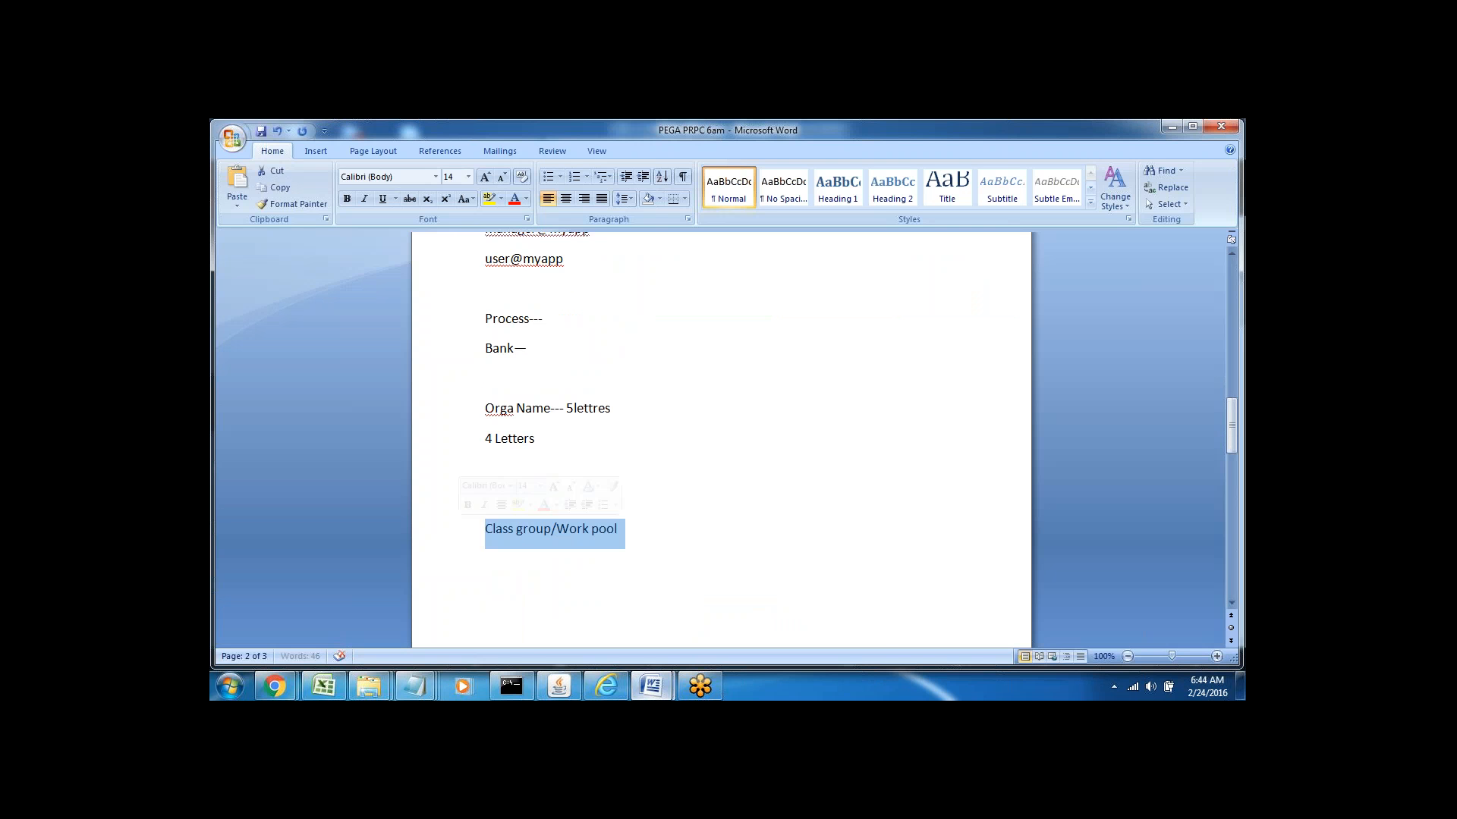
{"action": "left_click", "coordinate": [501, 557]}
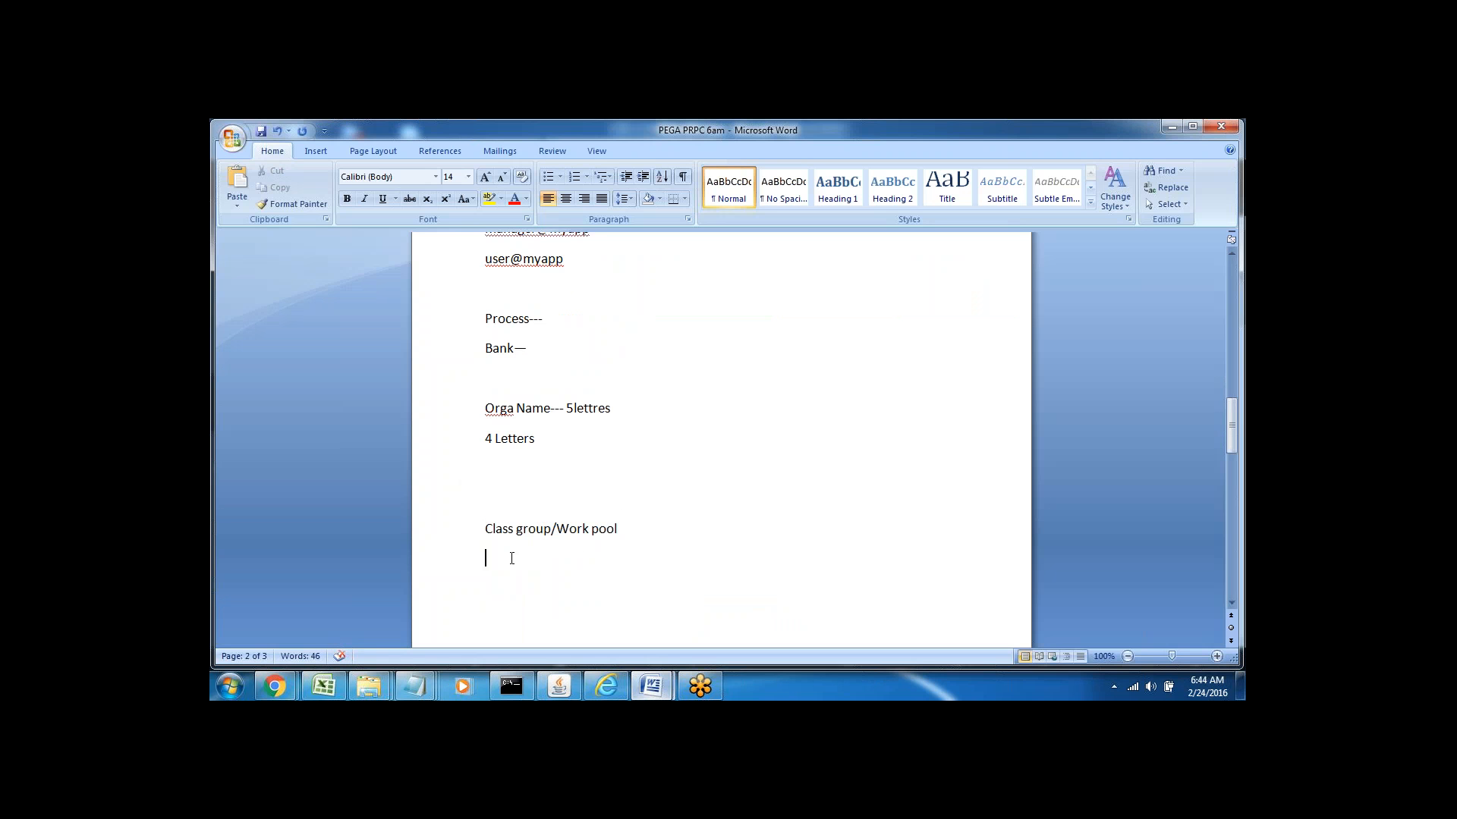
{"action": "left_click", "coordinate": [606, 686]}
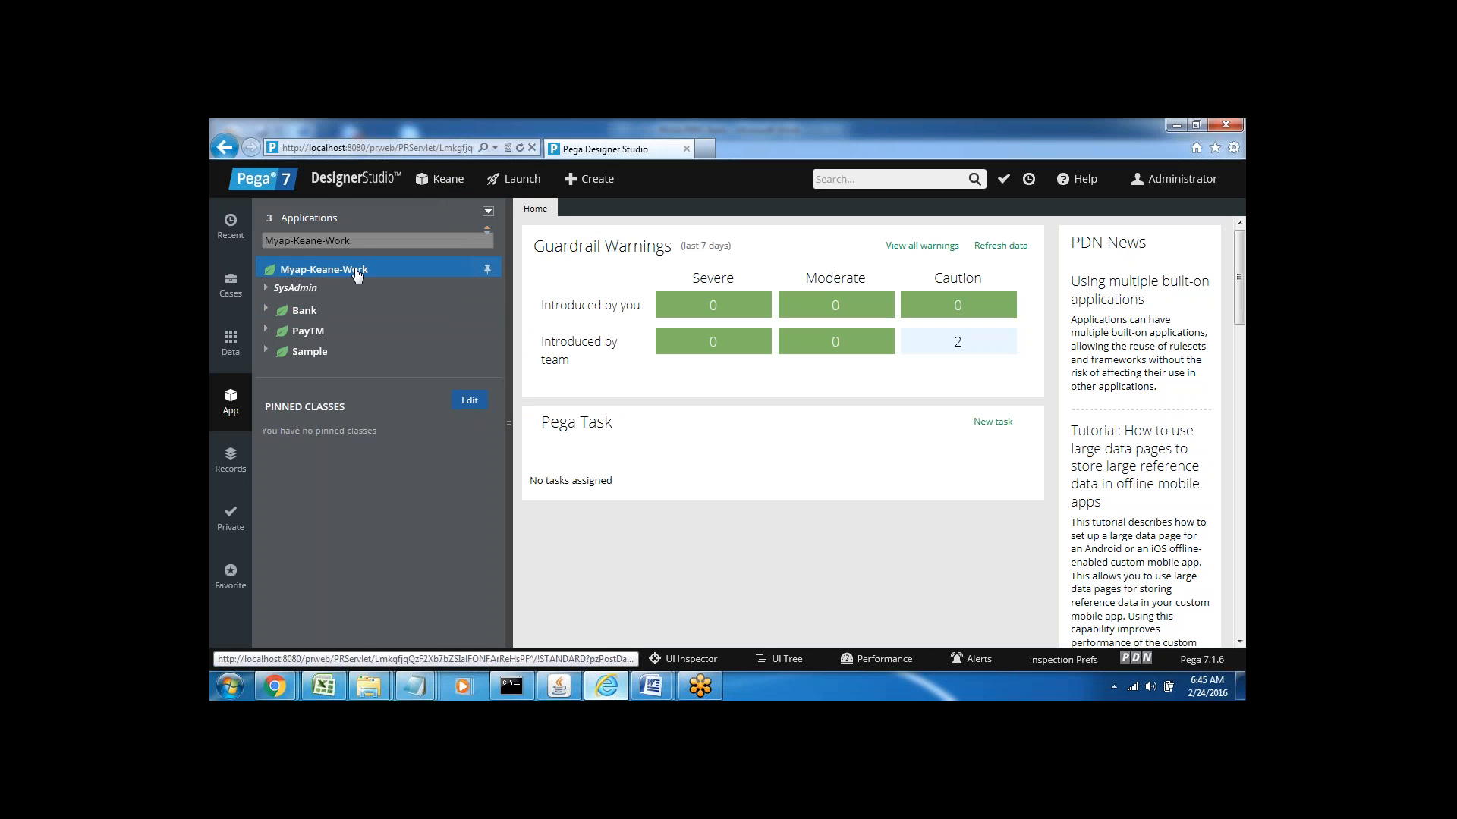
Expand Bank, PayTM and Sample in the App explorer and glance at the Cases list
{"action": "left_click", "coordinate": [266, 309]}
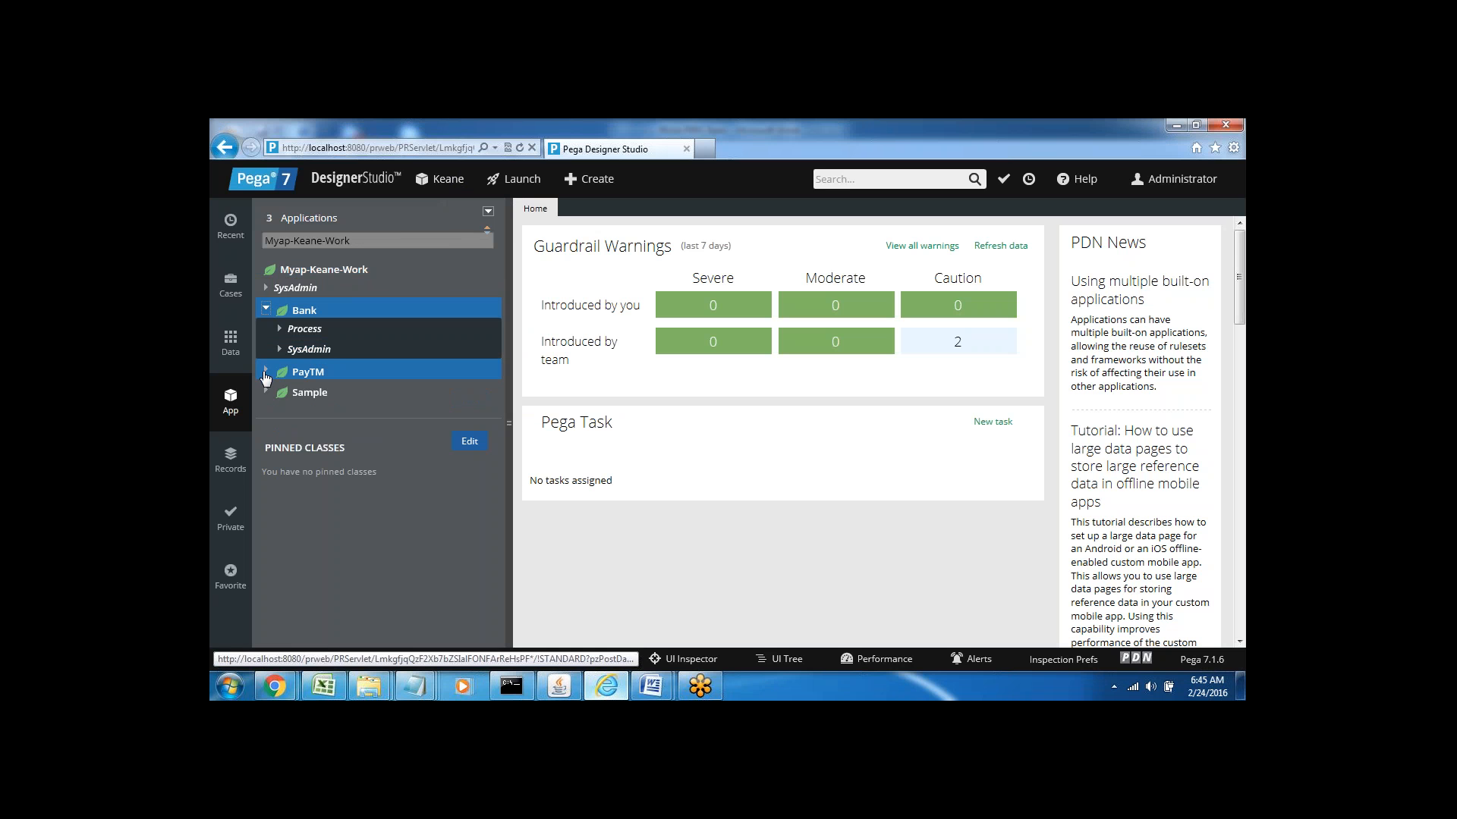
{"action": "left_click", "coordinate": [266, 373]}
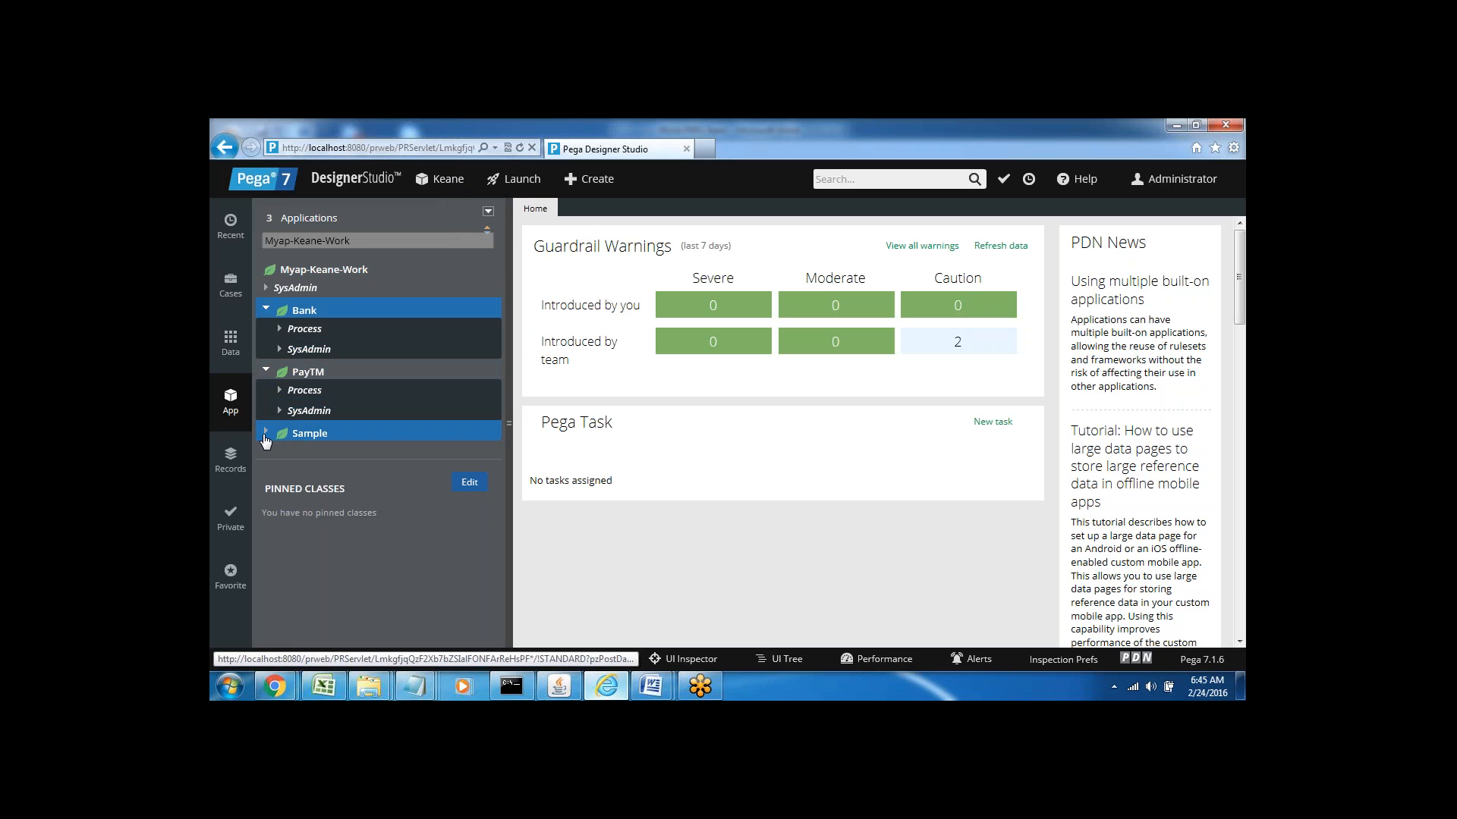
{"action": "left_click", "coordinate": [265, 434]}
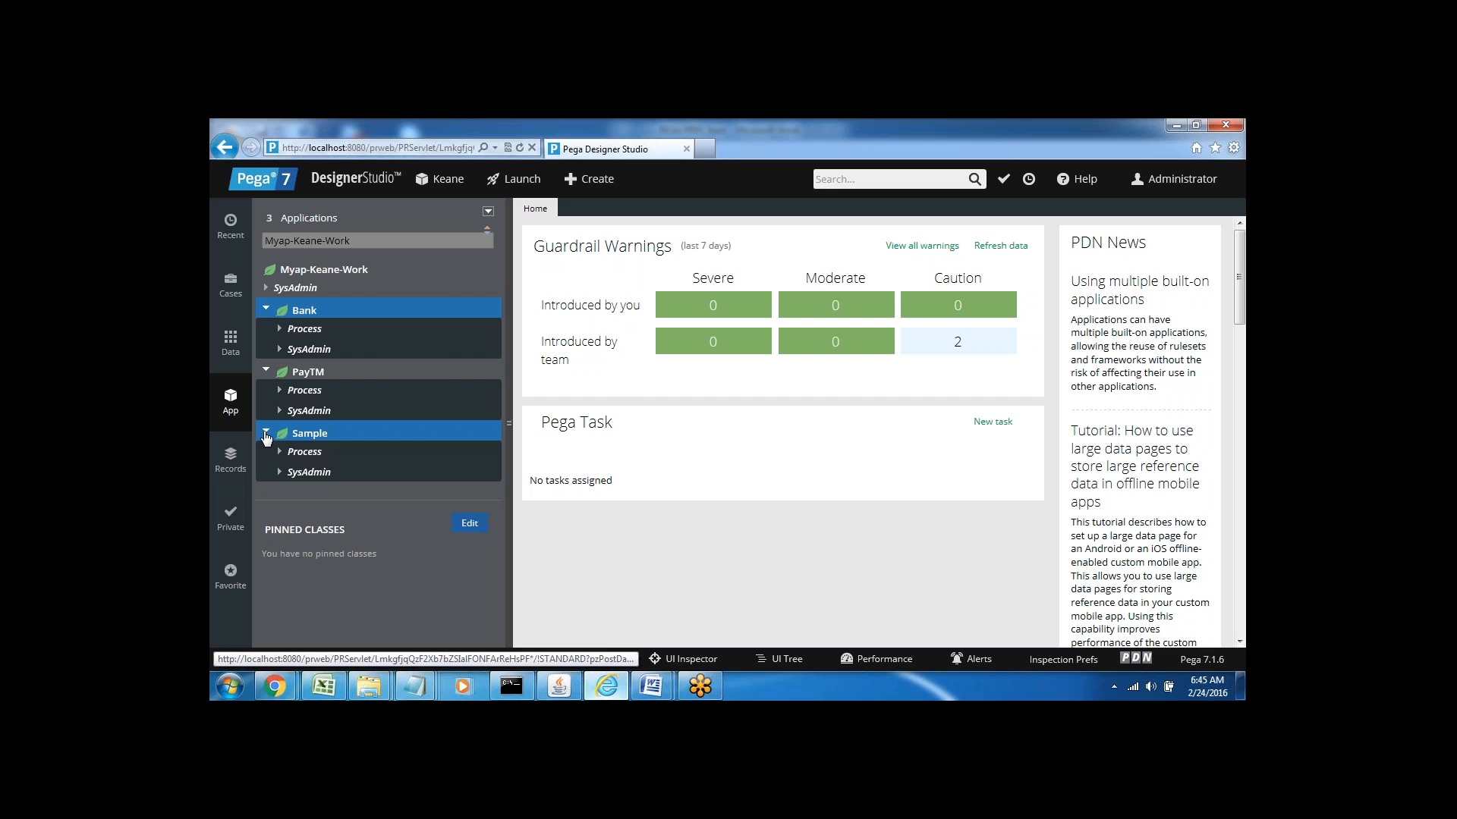
{"action": "left_click", "coordinate": [231, 287]}
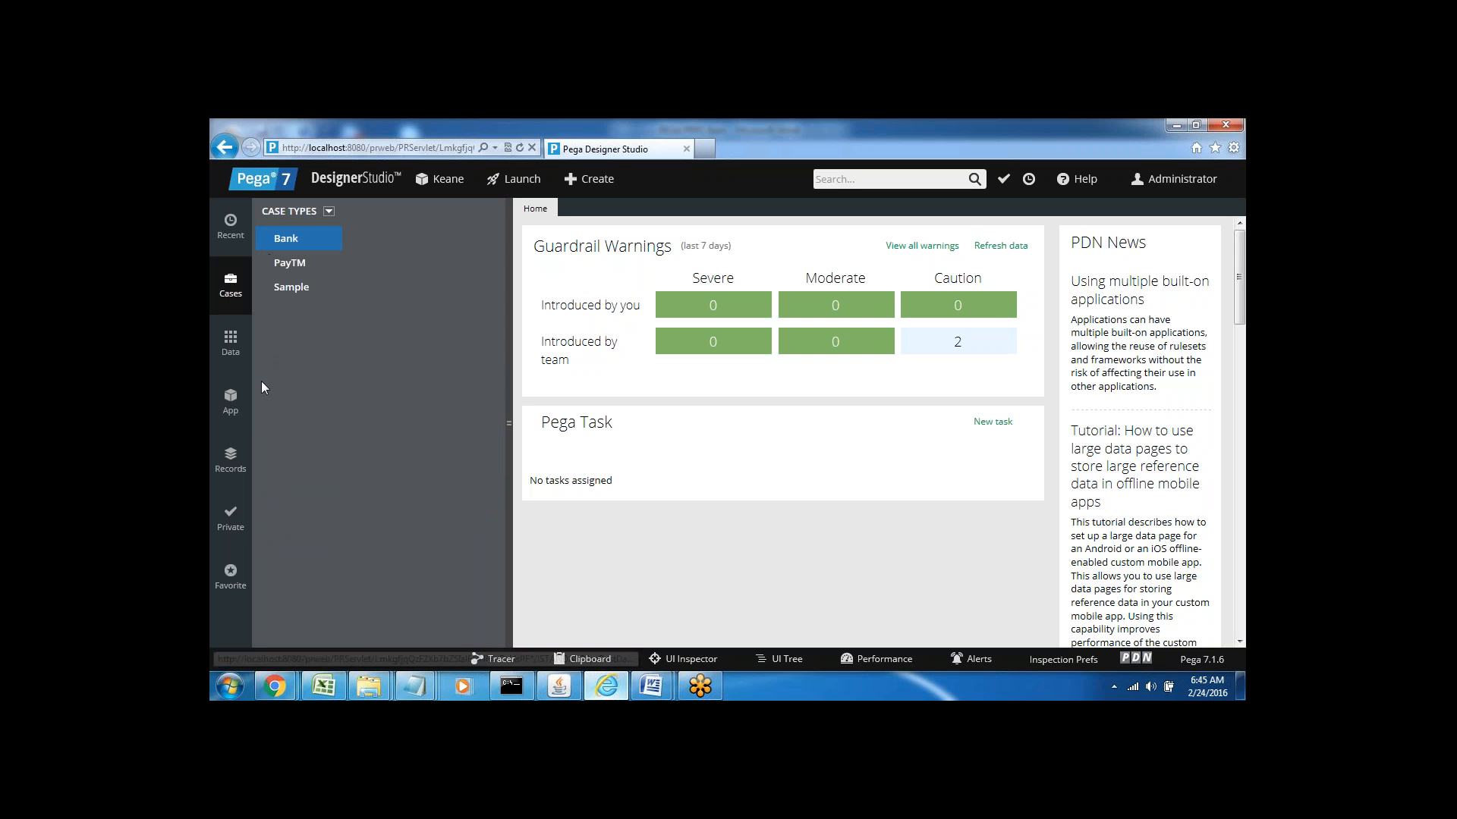
{"action": "left_click", "coordinate": [228, 402]}
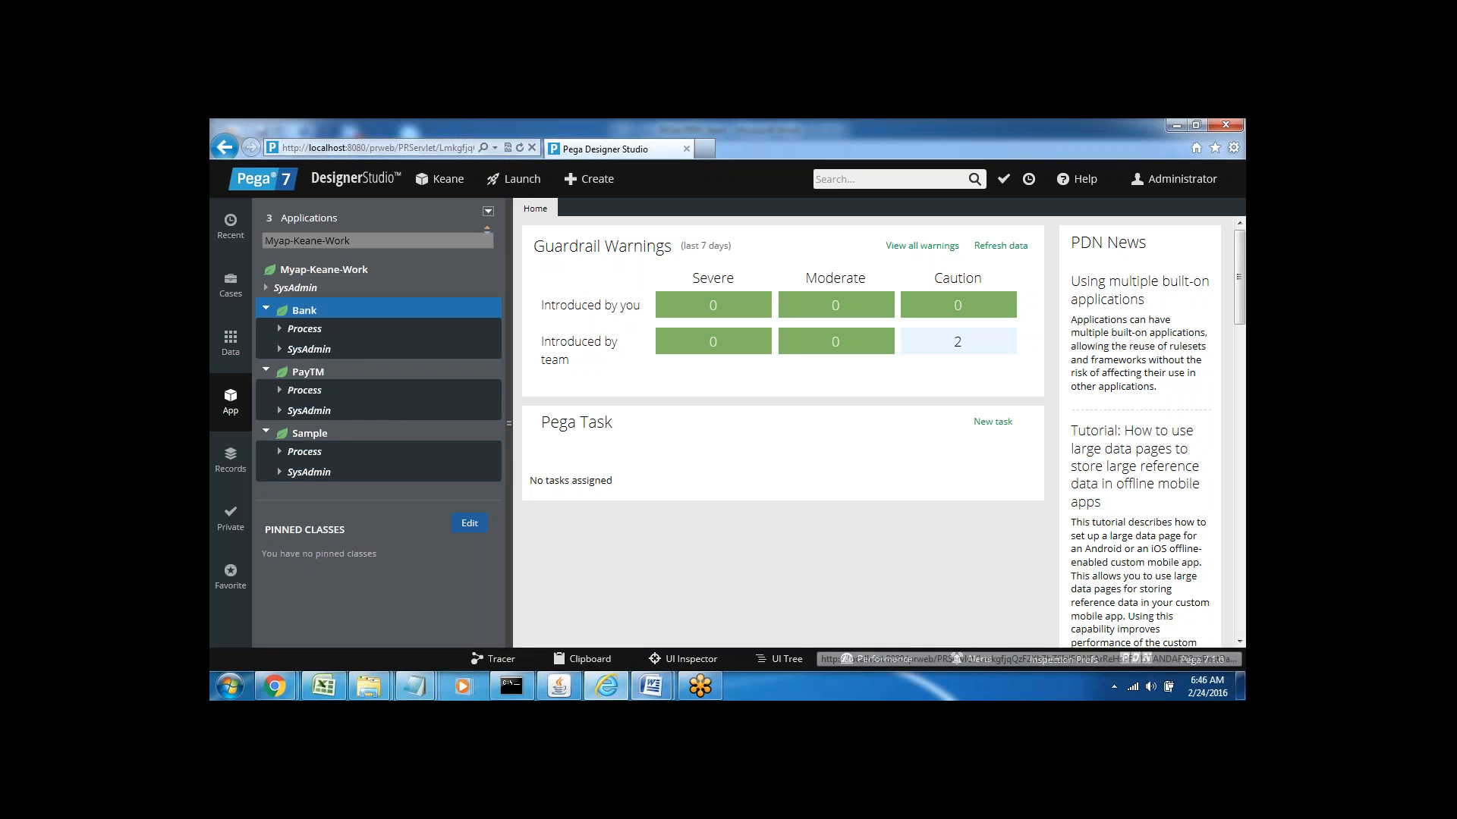
{"action": "left_click", "coordinate": [652, 686]}
Add the lines 'PEGA-', 'Core Java', 'Concrete' and 'Abstract' below Class group/Work pool
{"action": "left_click", "coordinate": [583, 610]}
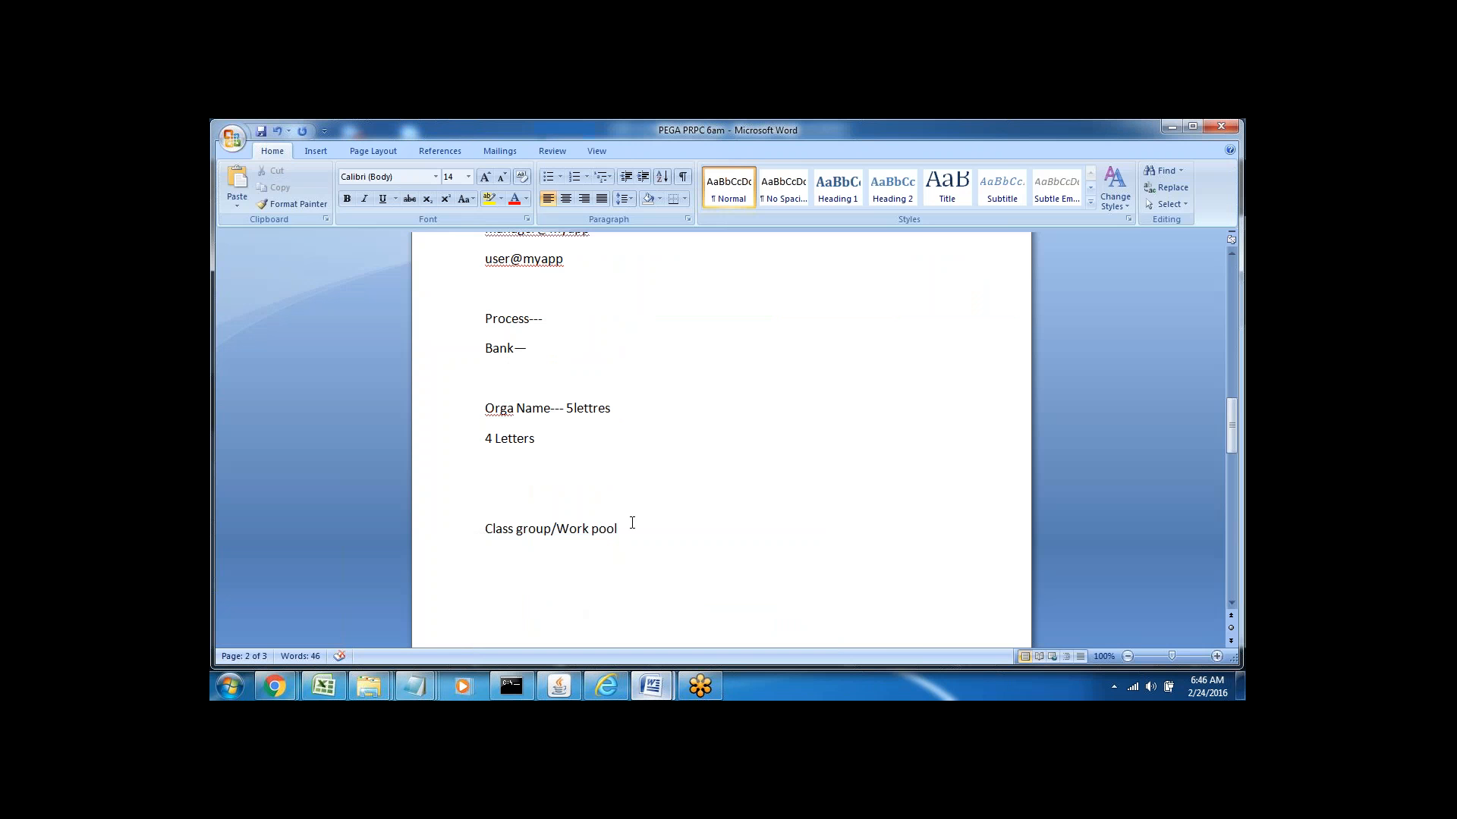
{"action": "scroll", "coordinate": [632, 524], "scroll_direction": "down", "scroll_amount": 5}
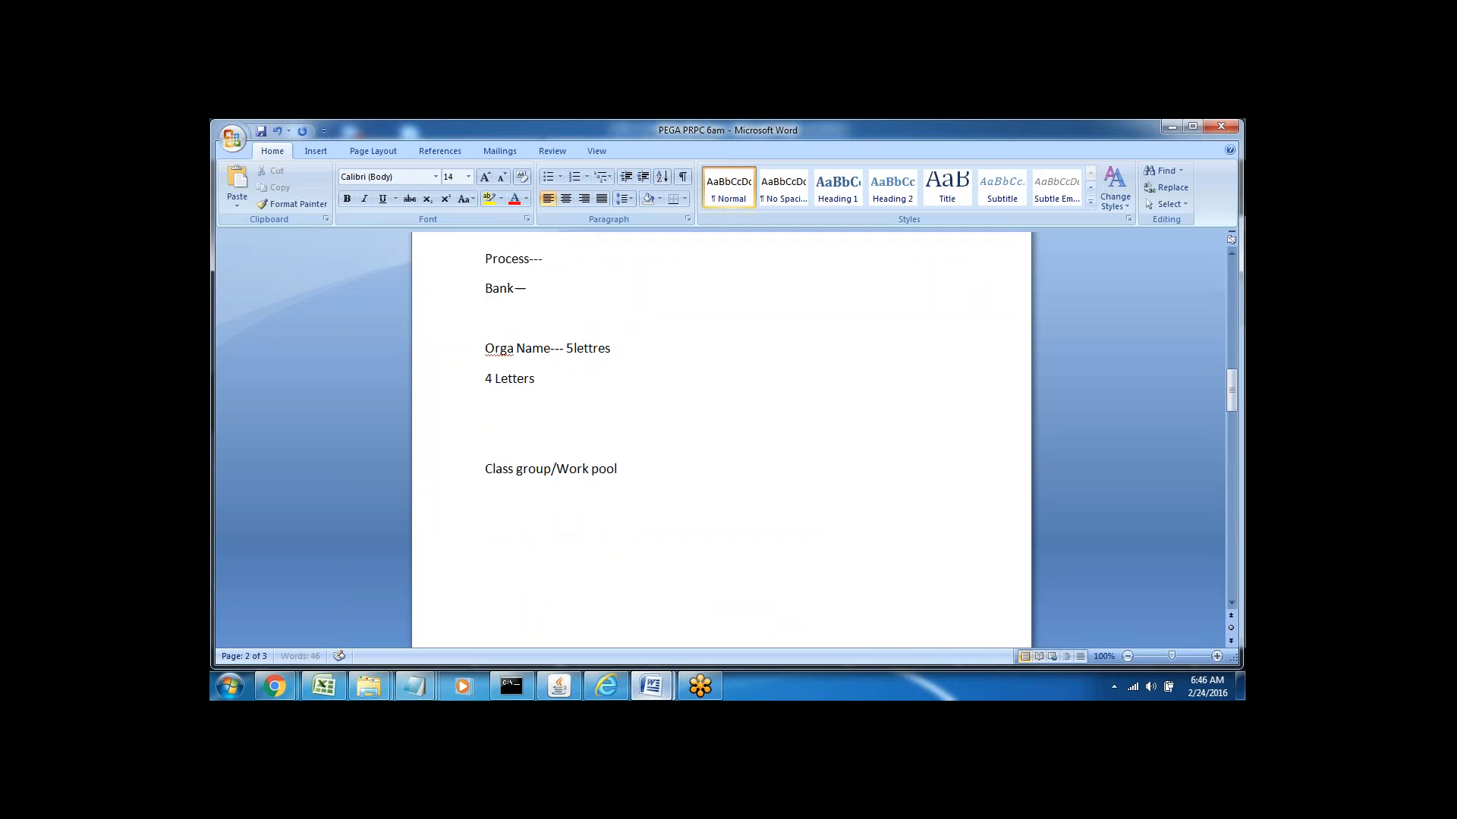
{"action": "left_click", "coordinate": [492, 446]}
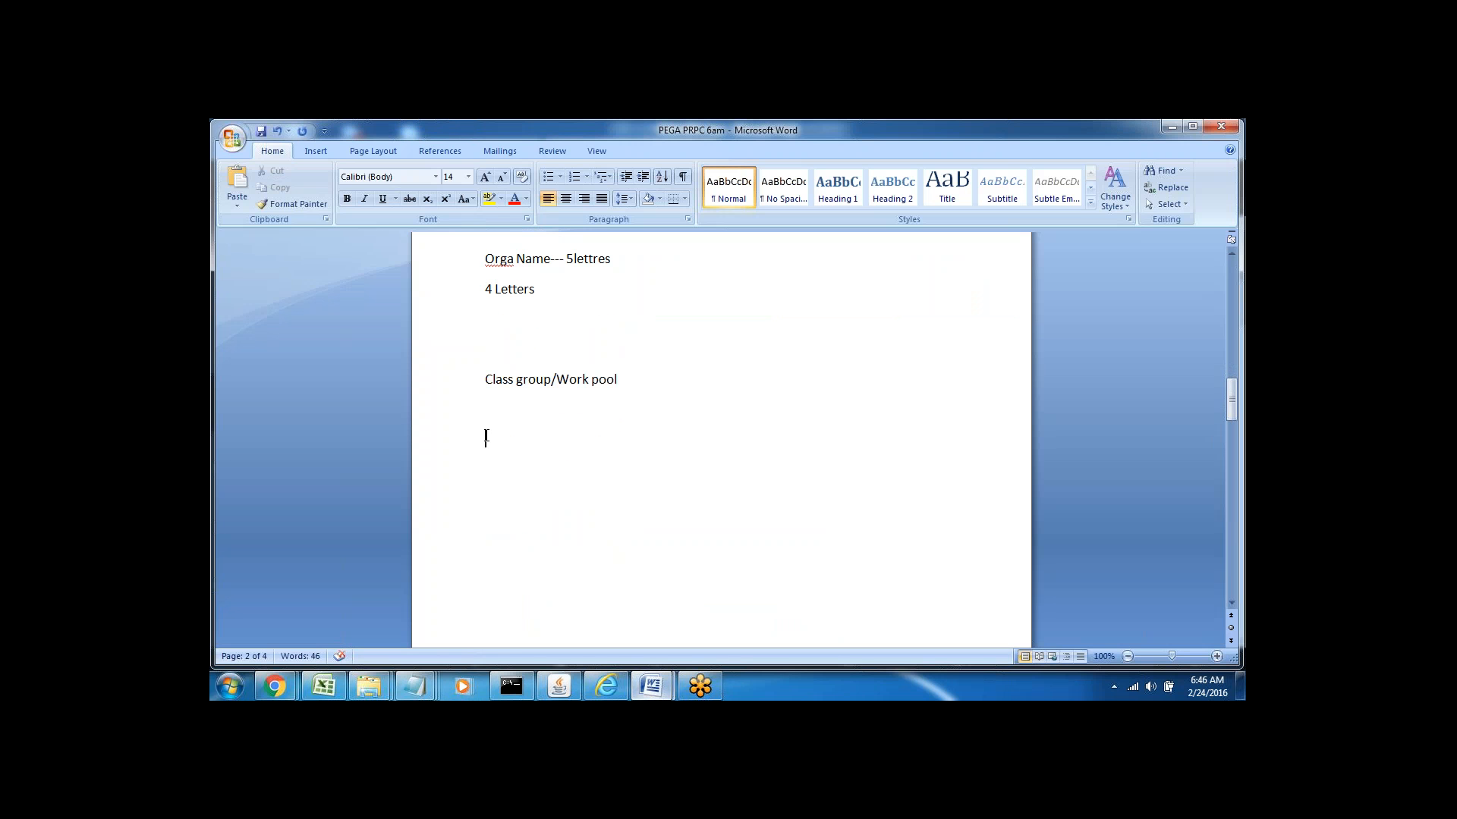
{"action": "type", "text": "PEGA--"}
{"action": "key", "text": "Return"}
{"action": "type", "text": "C"}
{"action": "type", "text": "ore Java "}
{"action": "type", "text": "Concret"}
{"action": "type", "text": "e"}
{"action": "type", "text": "Abstract"}
Define Concrete as 'Initialized Class, New things in applications' and Abstract as 'Non initialized class, Reusability'
{"action": "left_click", "coordinate": [549, 494]}
{"action": "type", "text": "-- Initial"}
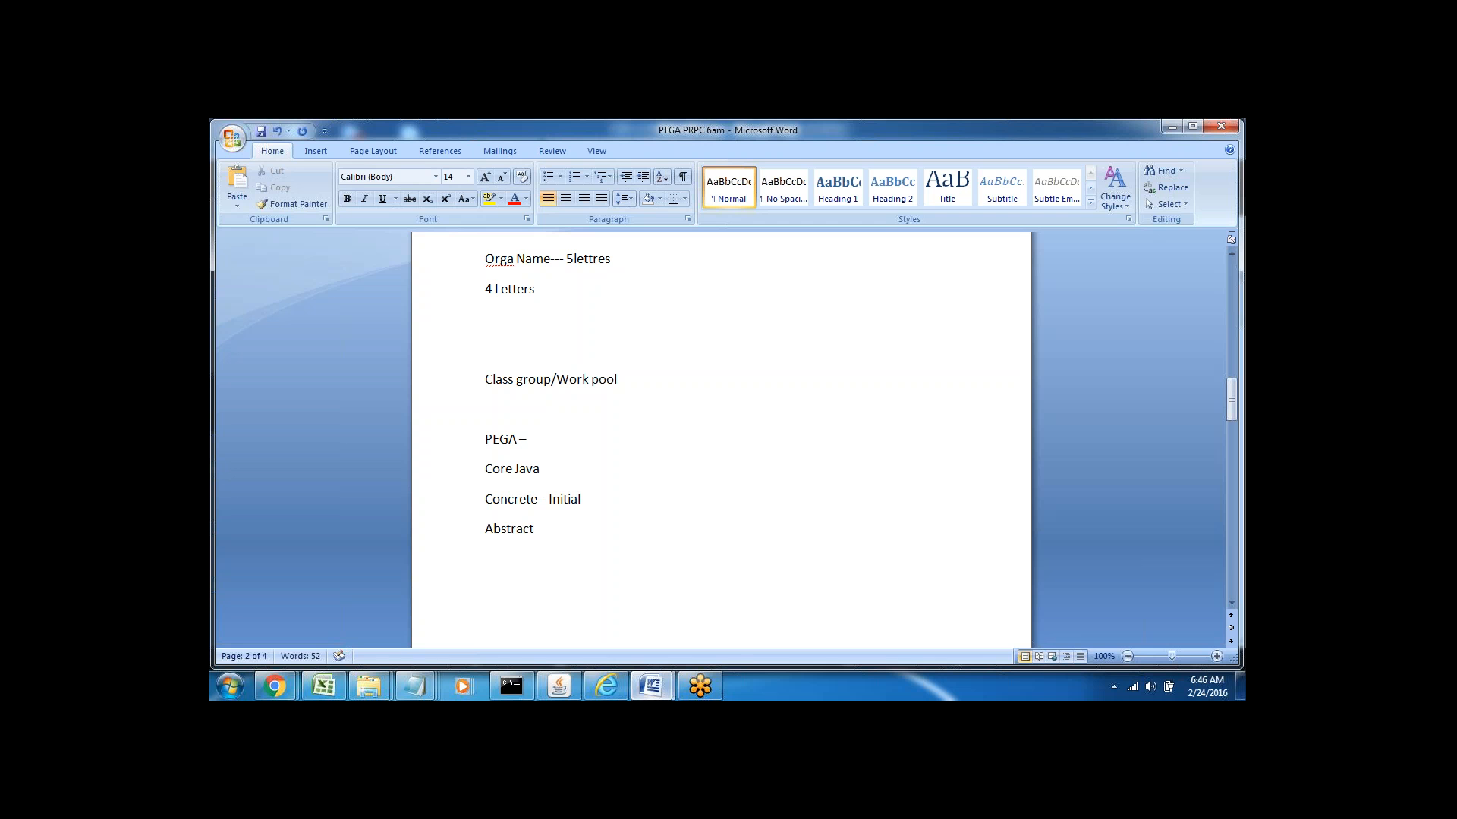
{"action": "type", "text": "ized Class, New"}
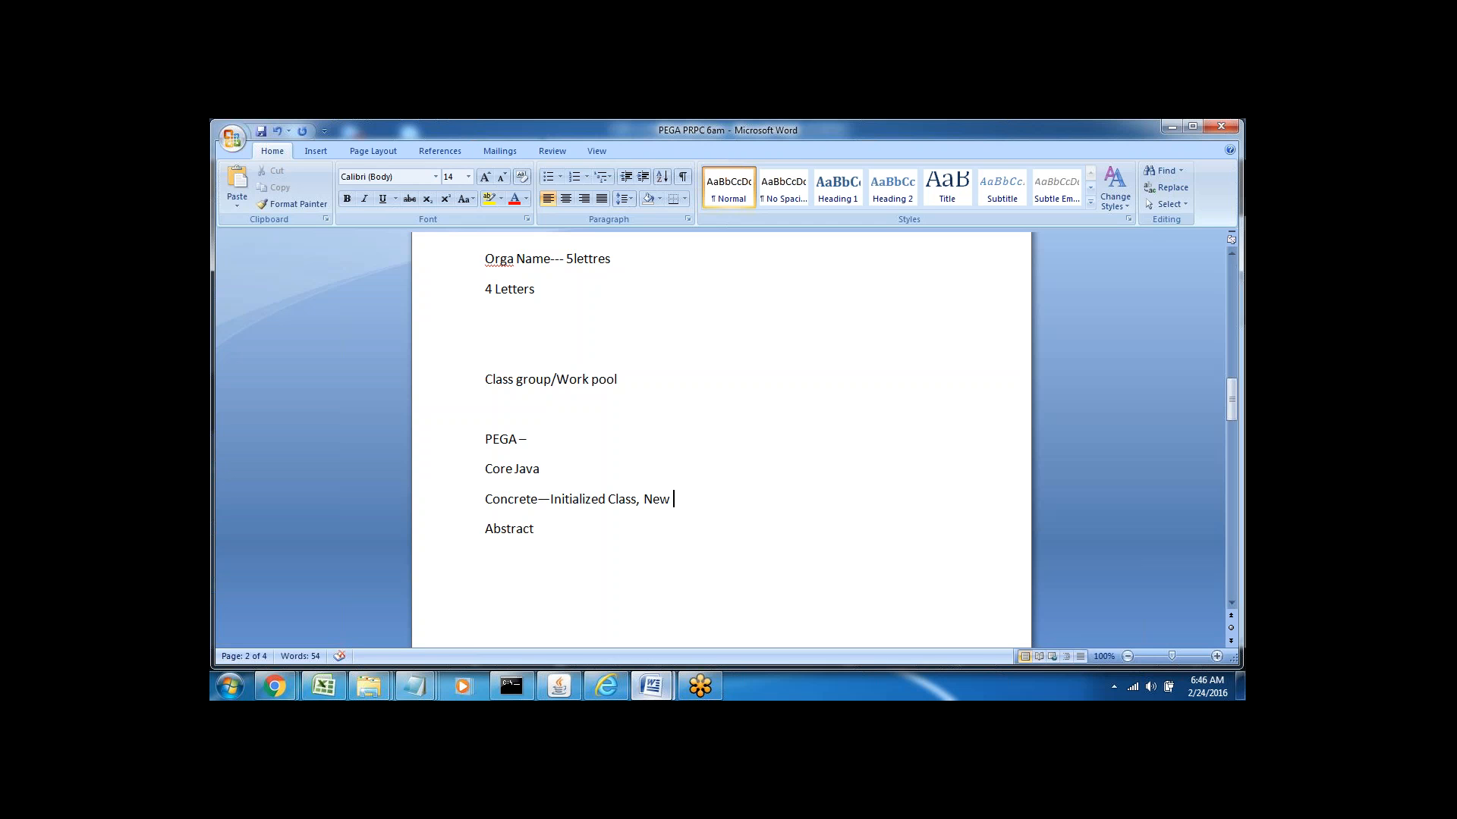
{"action": "type", "text": " things in app"}
{"action": "type", "text": "lications"}
{"action": "type", "text": "--"}
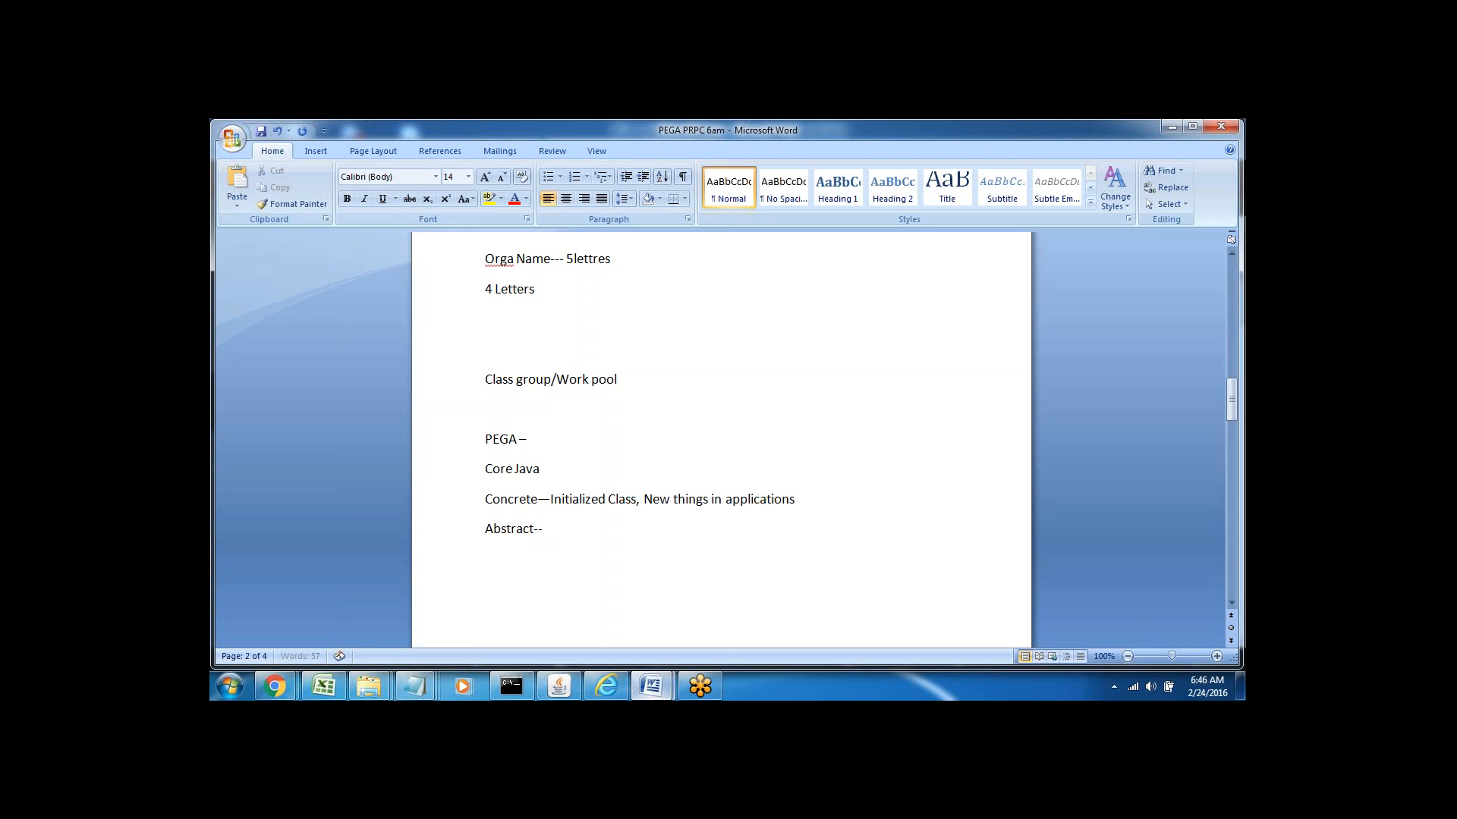
{"action": "type", "text": " Non initialized class,"}
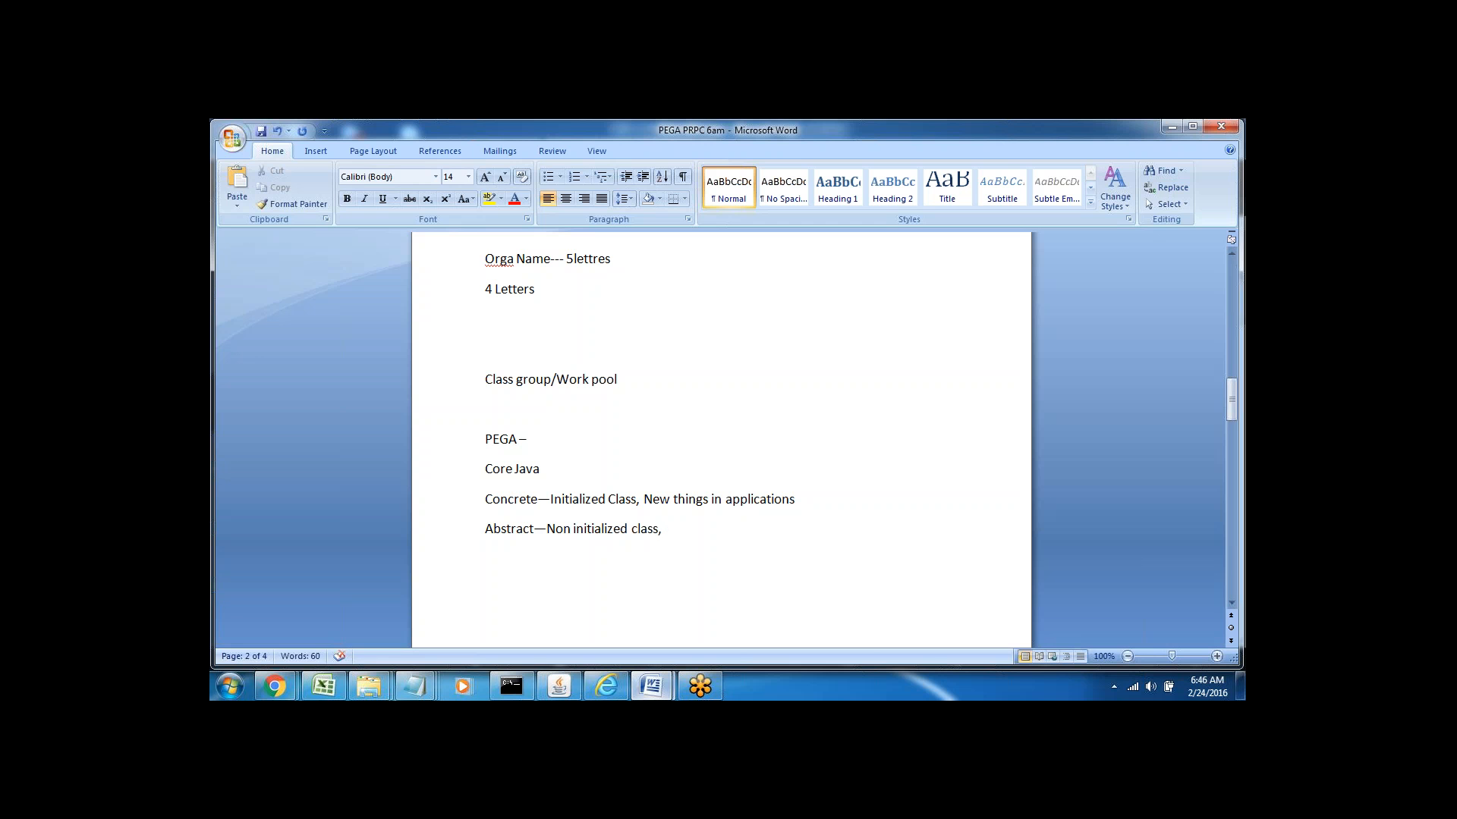
{"action": "type", "text": " Reusability"}
{"action": "double_click", "coordinate": [510, 500]}
{"action": "double_click", "coordinate": [504, 531]}
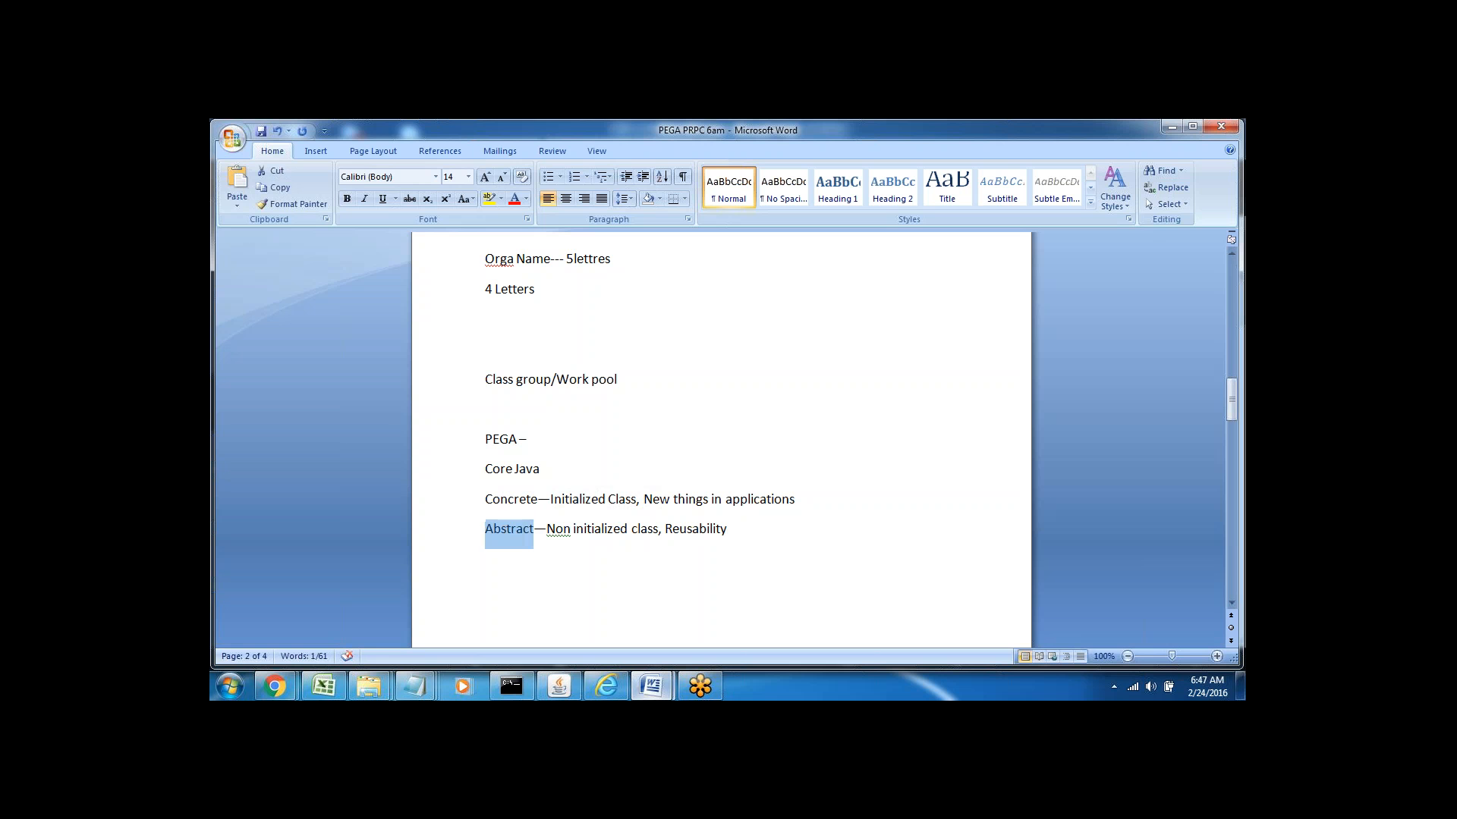
{"action": "left_click", "coordinate": [585, 571]}
{"action": "left_click", "coordinate": [802, 499]}
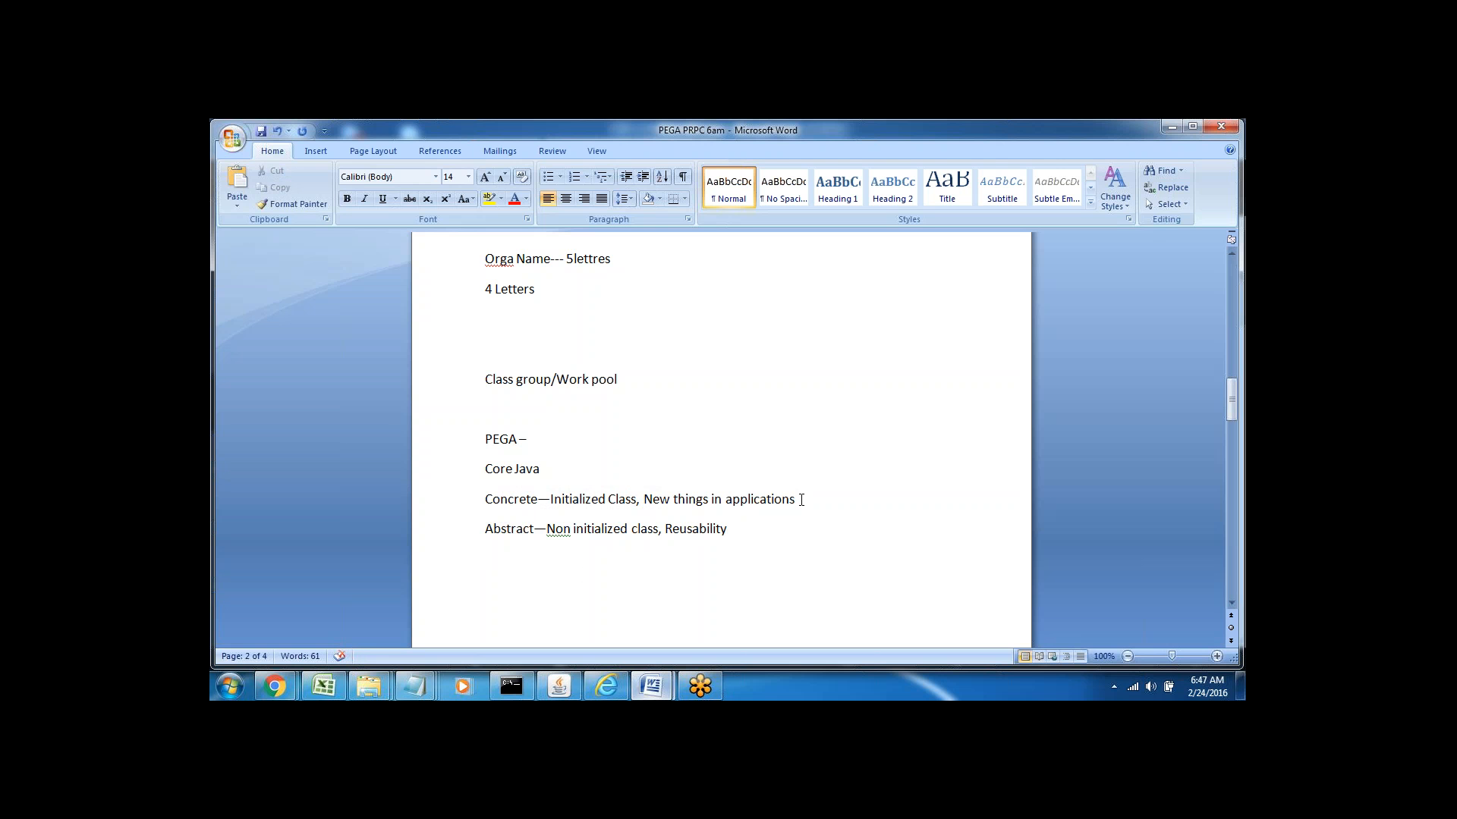
{"action": "key", "text": "Return"}
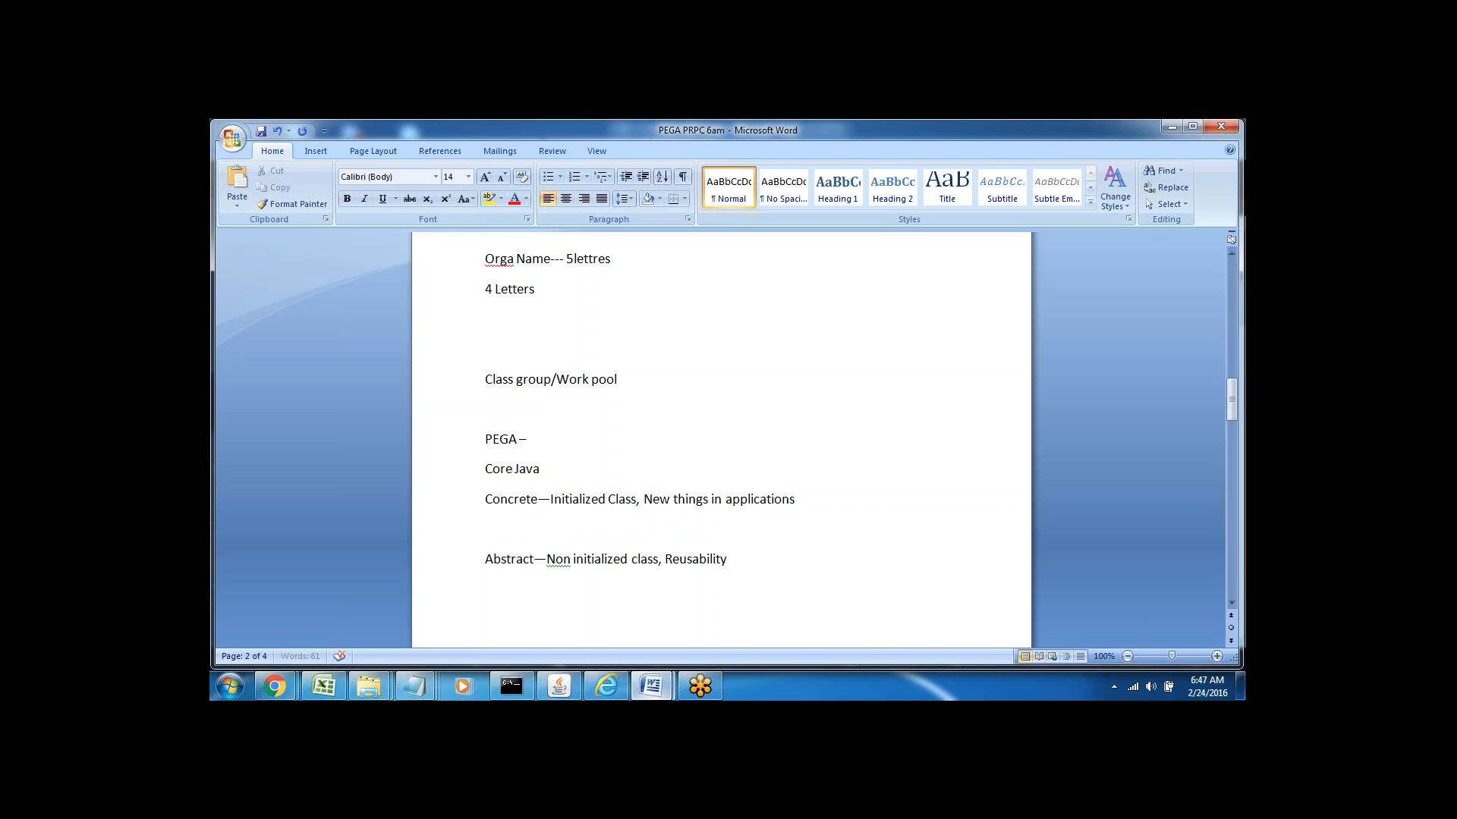
Remove the stray W typed on the blank line before the Abstract note
{"action": "key", "text": "alt+Tab"}
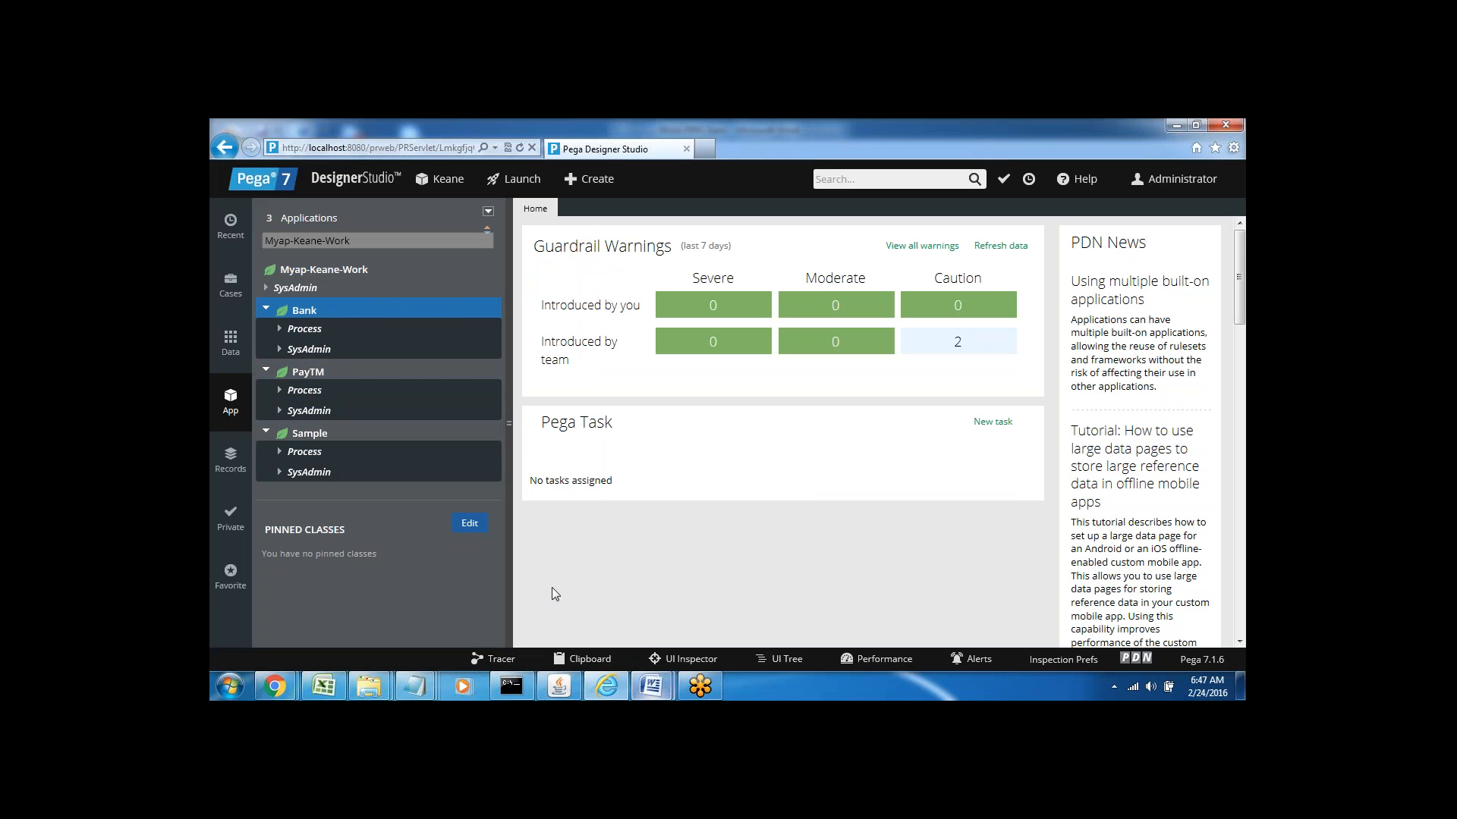
{"action": "mouse_move", "coordinate": [661, 694]}
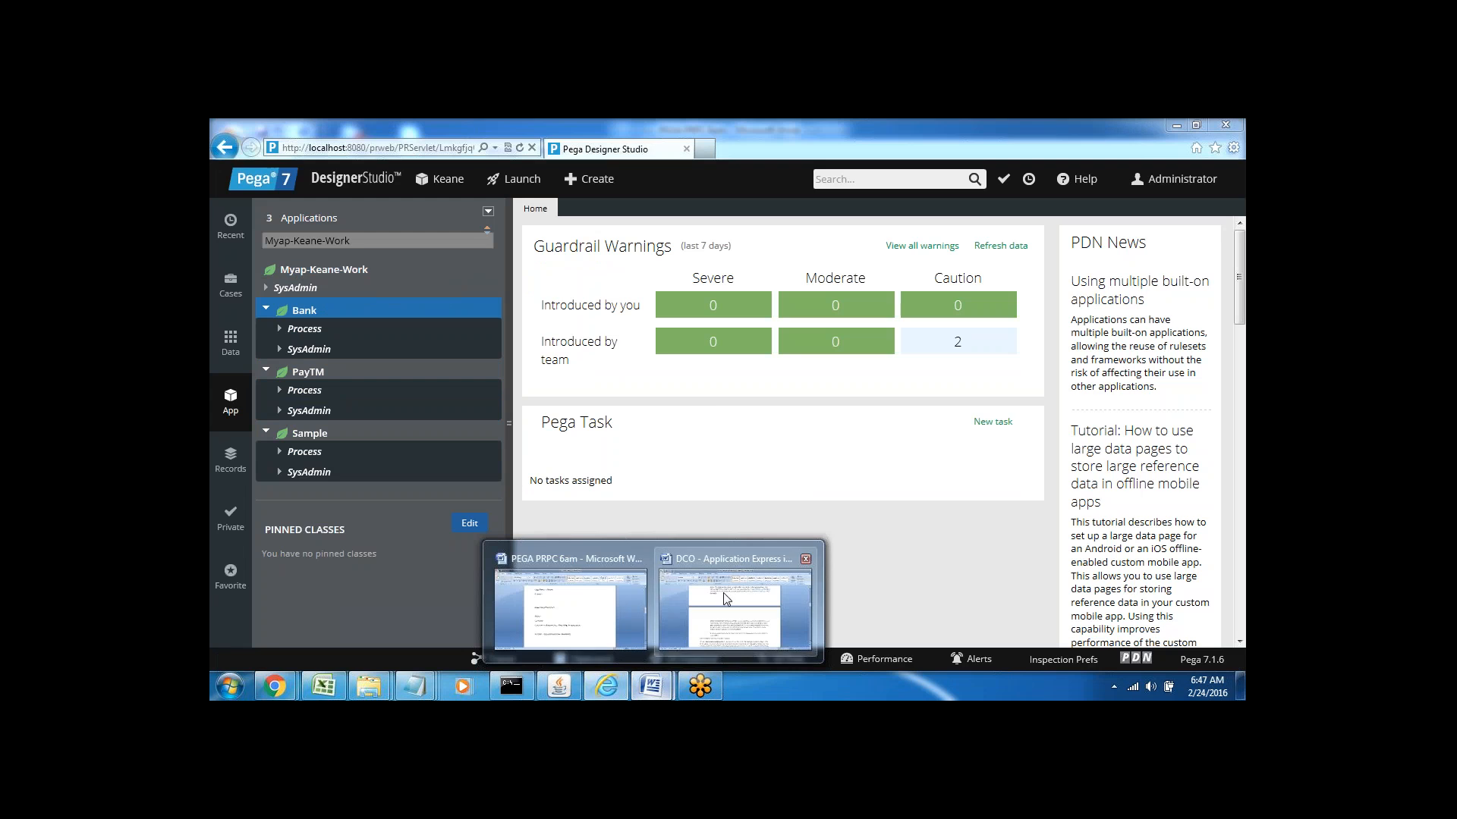
{"action": "left_click", "coordinate": [618, 559]}
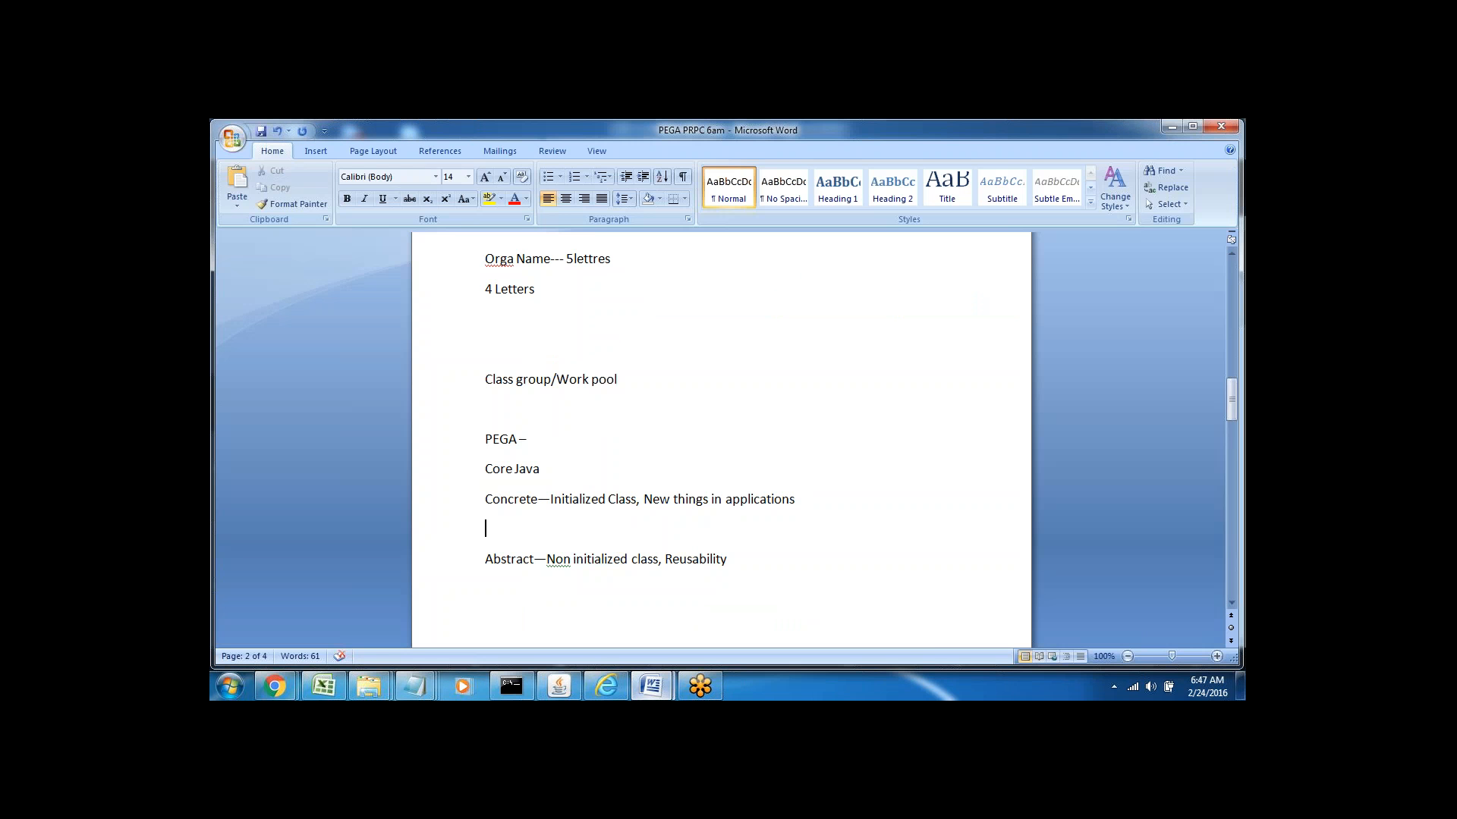
{"action": "type", "text": "W"}
{"action": "key", "text": "BackSpace"}
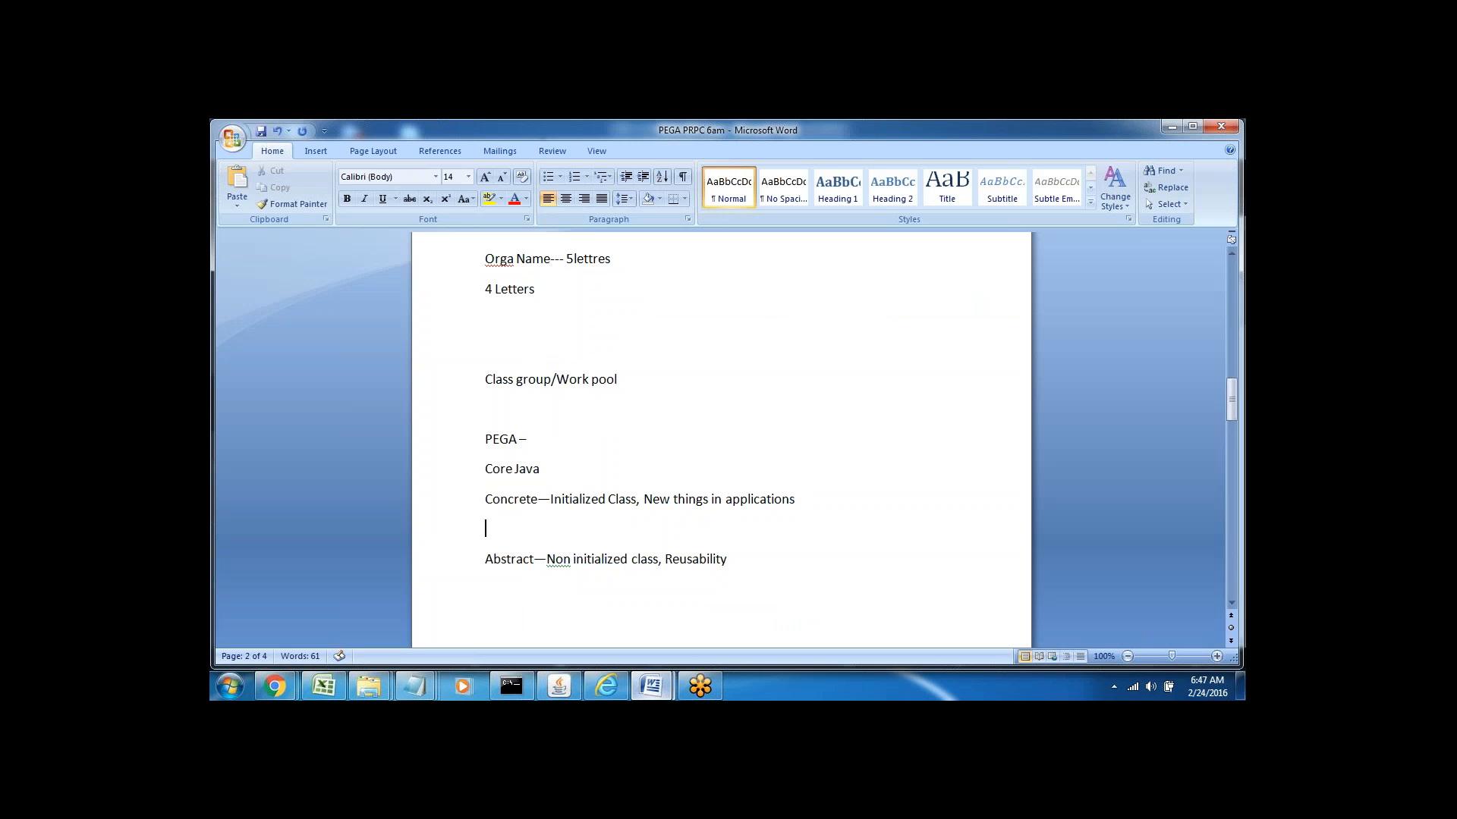